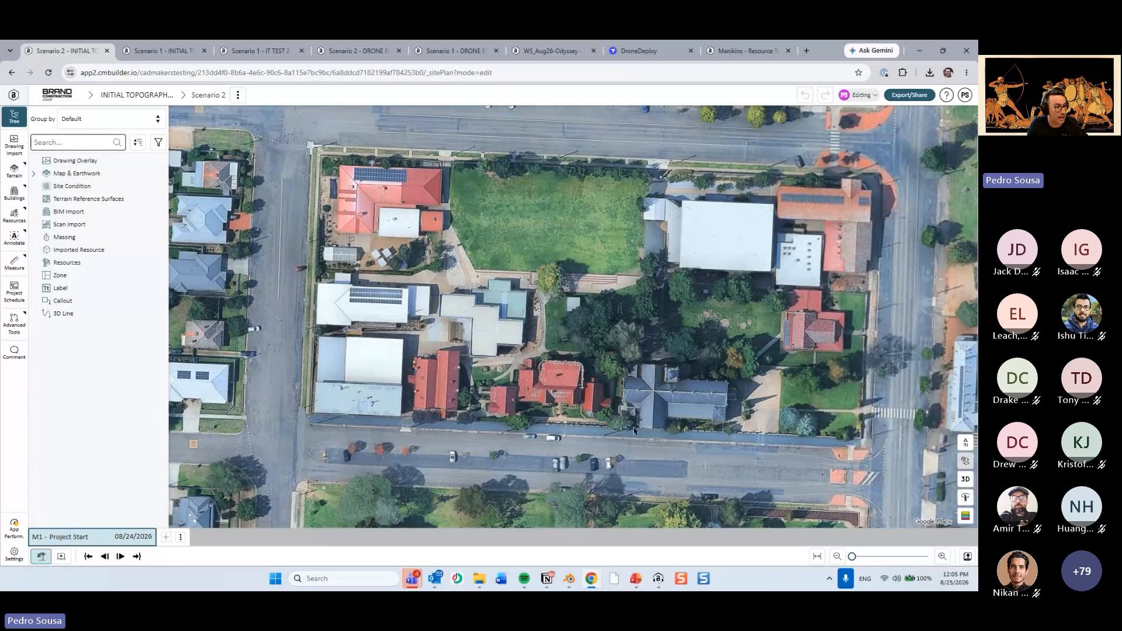
# Start a 3D line on the Z plane along the west and south streets, turning north past the church's east side.
pyautogui.moveTo(456, 303); pyautogui.dragTo(421, 278)
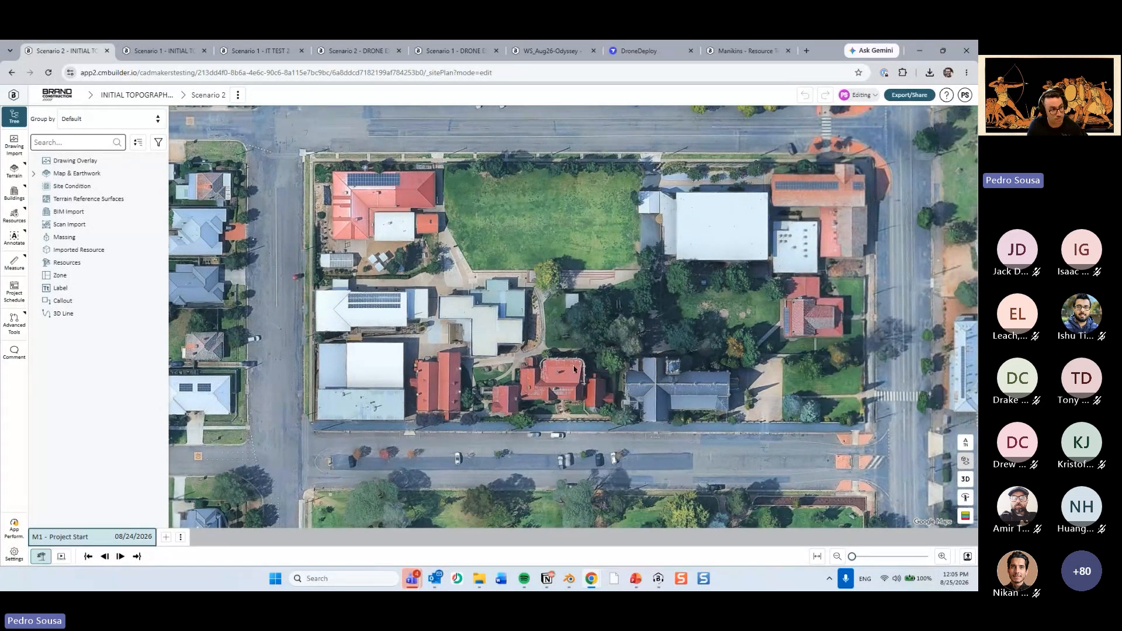
pyautogui.moveTo(404, 307); pyautogui.dragTo(402, 324)
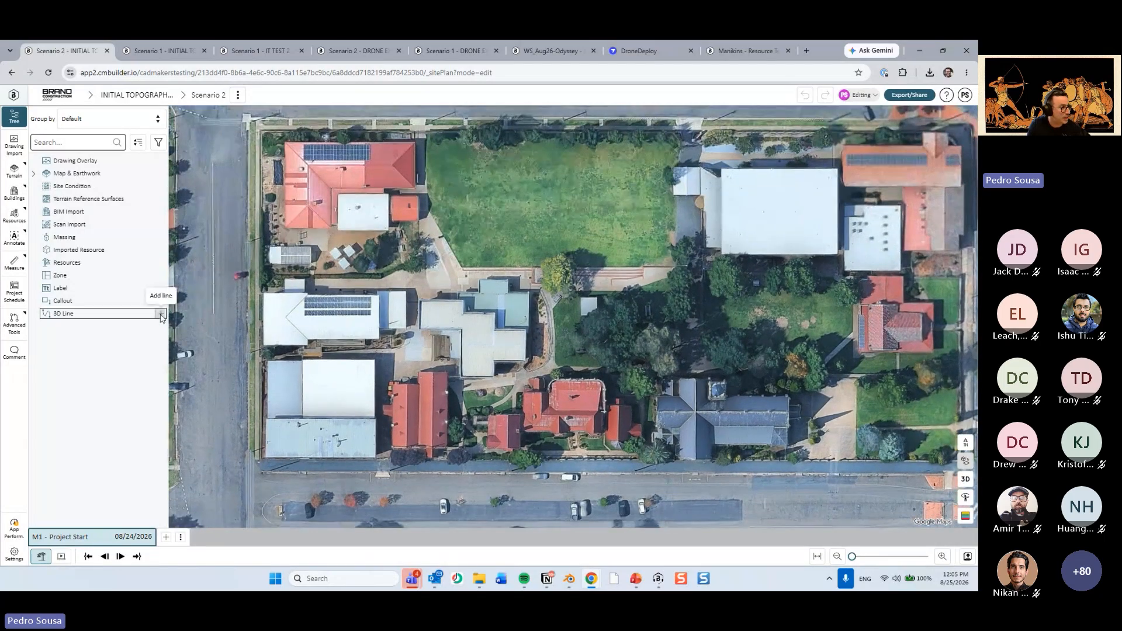
pyautogui.click(159, 313)
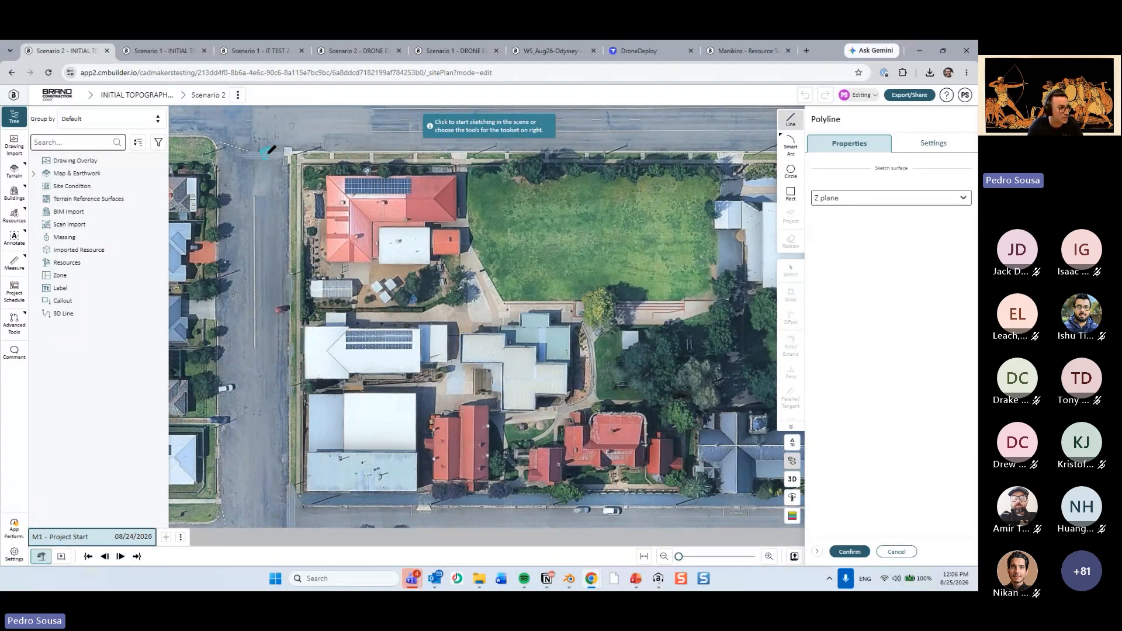
pyautogui.click(269, 136)
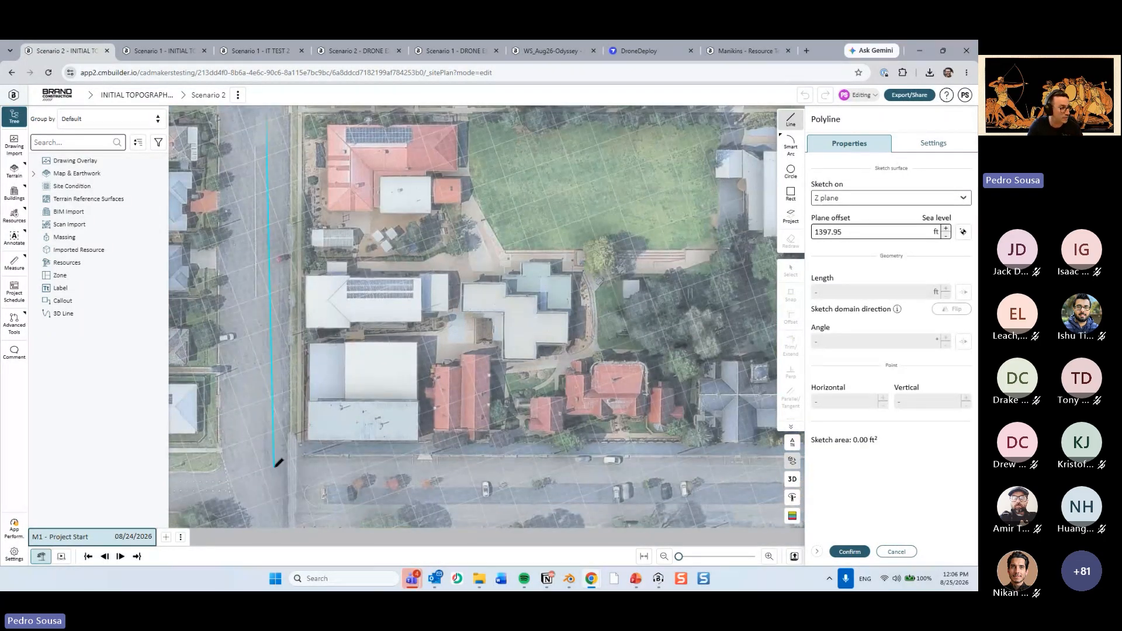
pyautogui.click(276, 466)
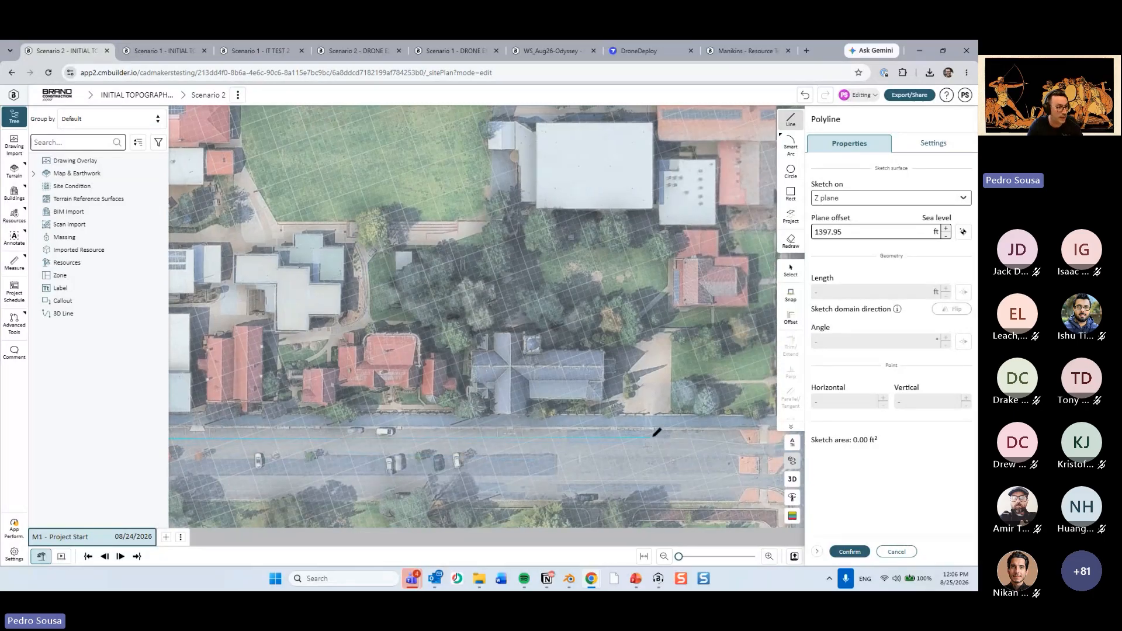
pyautogui.click(655, 437)
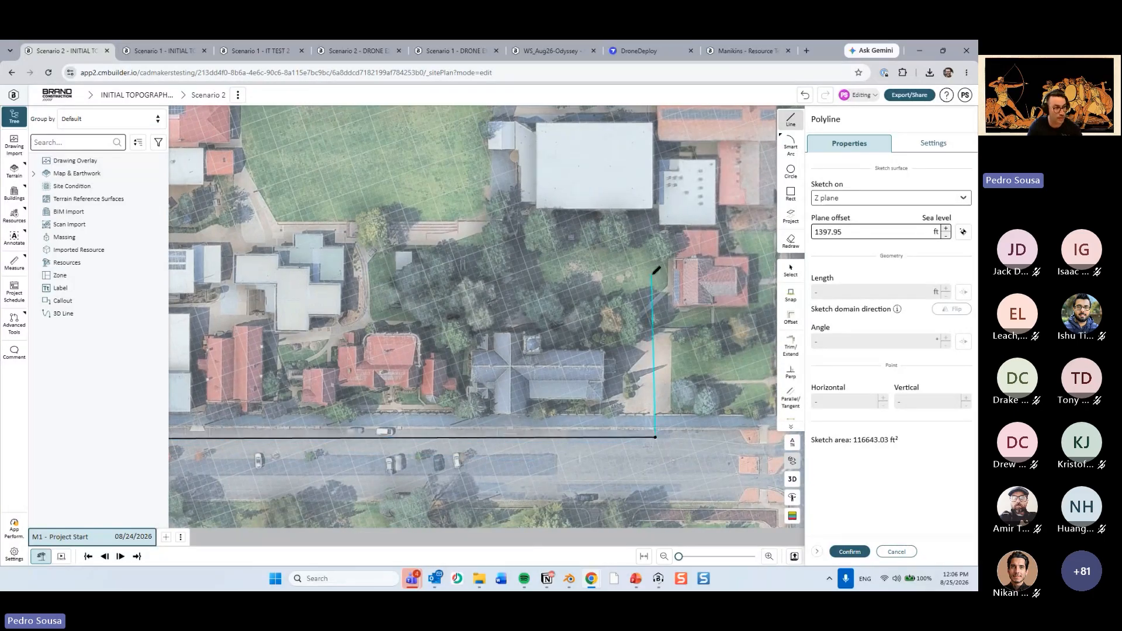
pyautogui.click(652, 266)
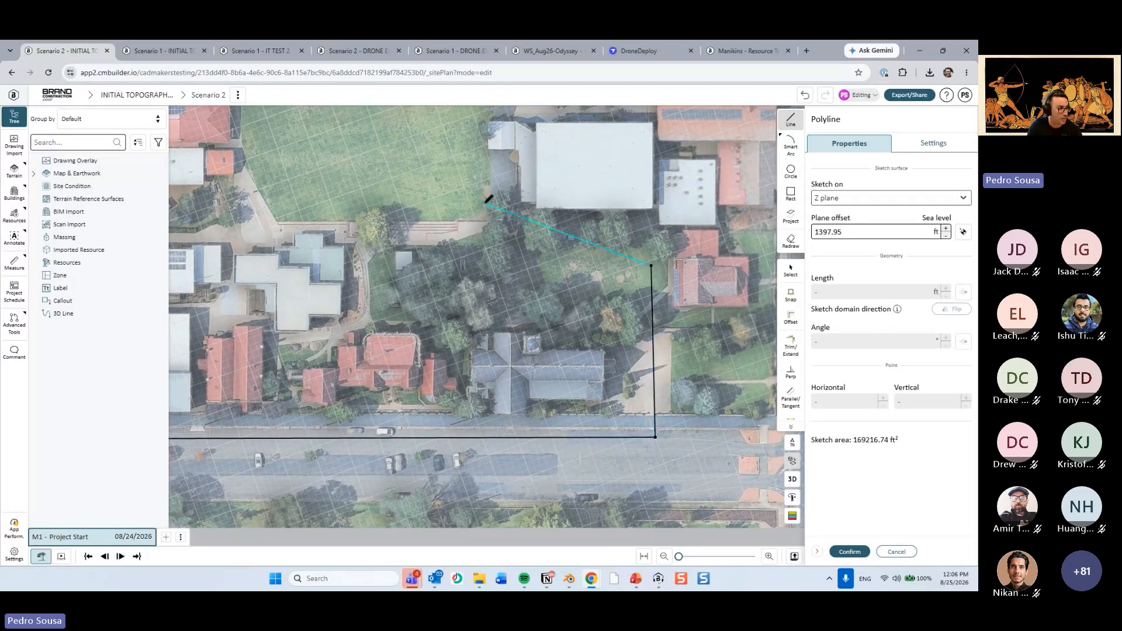
# Continue the 3D line along the lawn's south and west edges, close it along the north street, confirm it and view it in 3D.
pyautogui.click(490, 208)
pyautogui.moveTo(468, 223); pyautogui.dragTo(584, 317, button='middle')
pyautogui.click(399, 299)
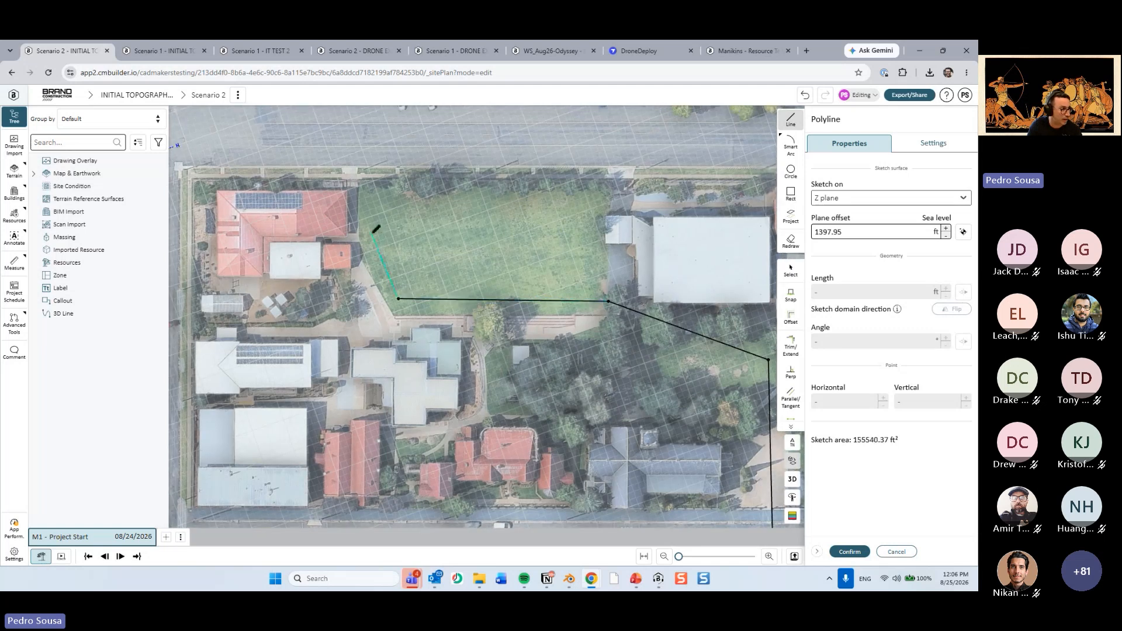
pyautogui.click(372, 233)
pyautogui.moveTo(374, 228); pyautogui.dragTo(439, 298, button='middle')
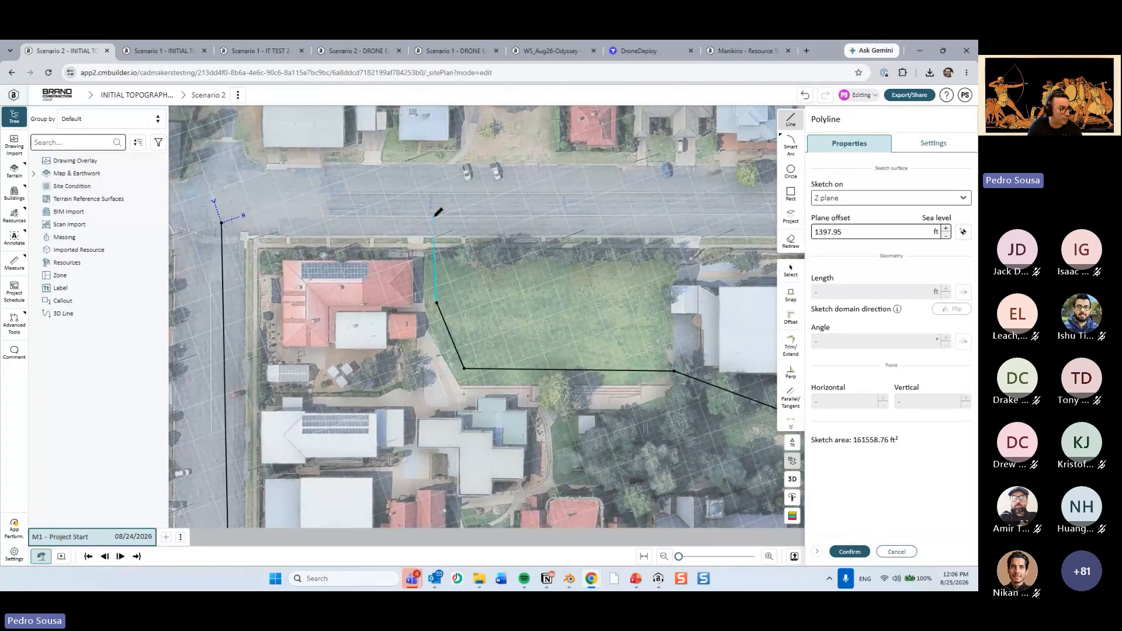
pyautogui.click(433, 217)
pyautogui.click(223, 222)
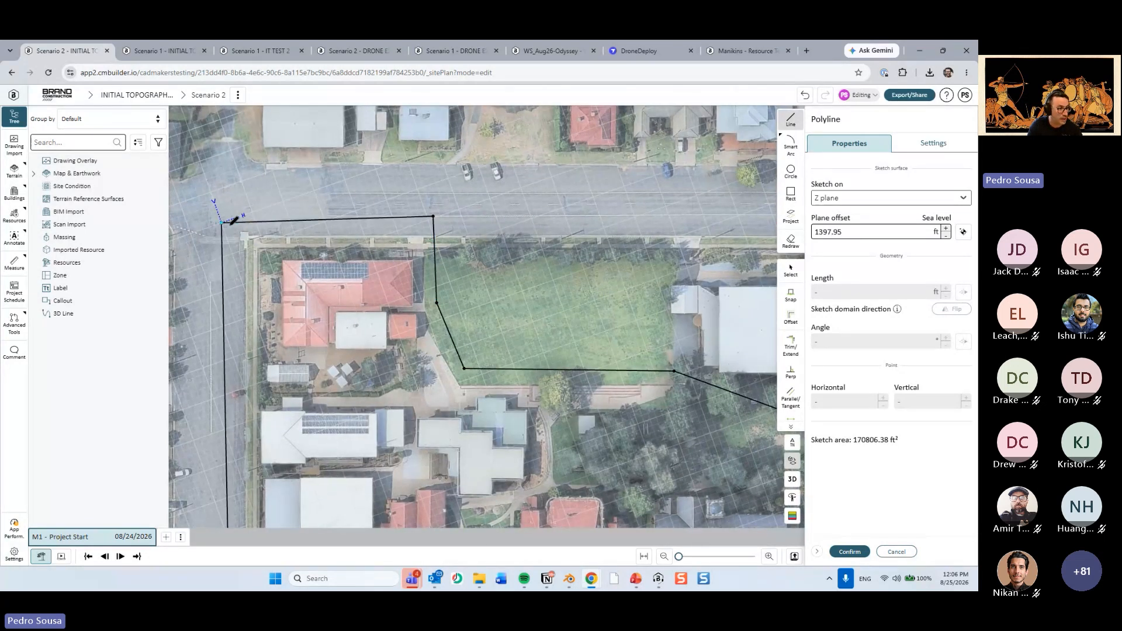
pyautogui.click(850, 552)
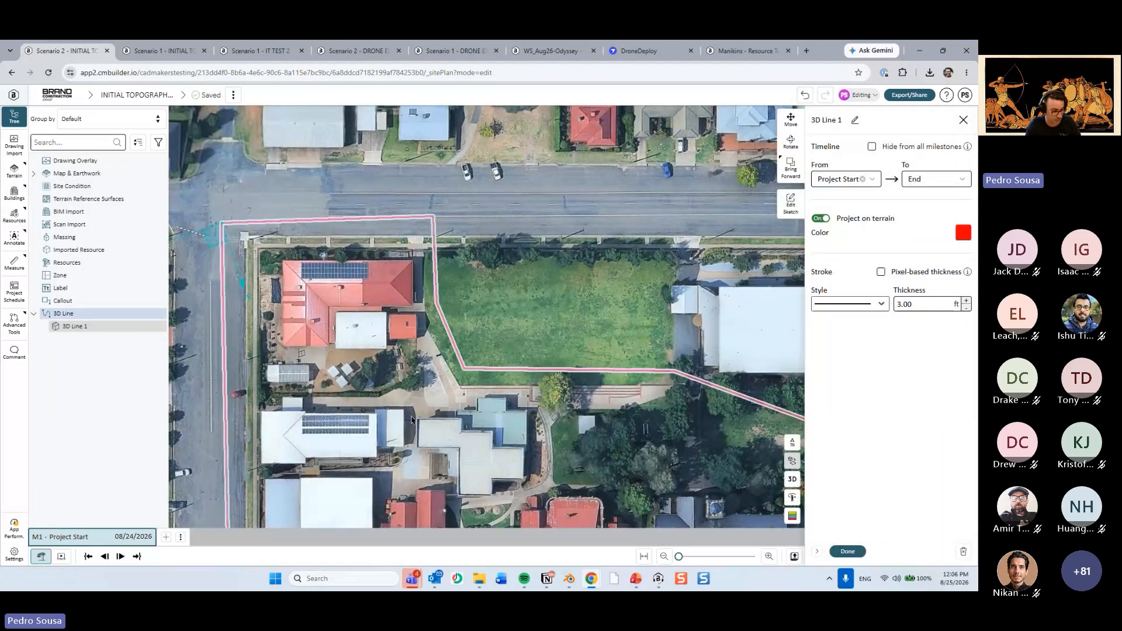
pyautogui.moveTo(411, 416); pyautogui.dragTo(562, 317, button='right')
pyautogui.press('Escape')
pyautogui.click(590, 295)
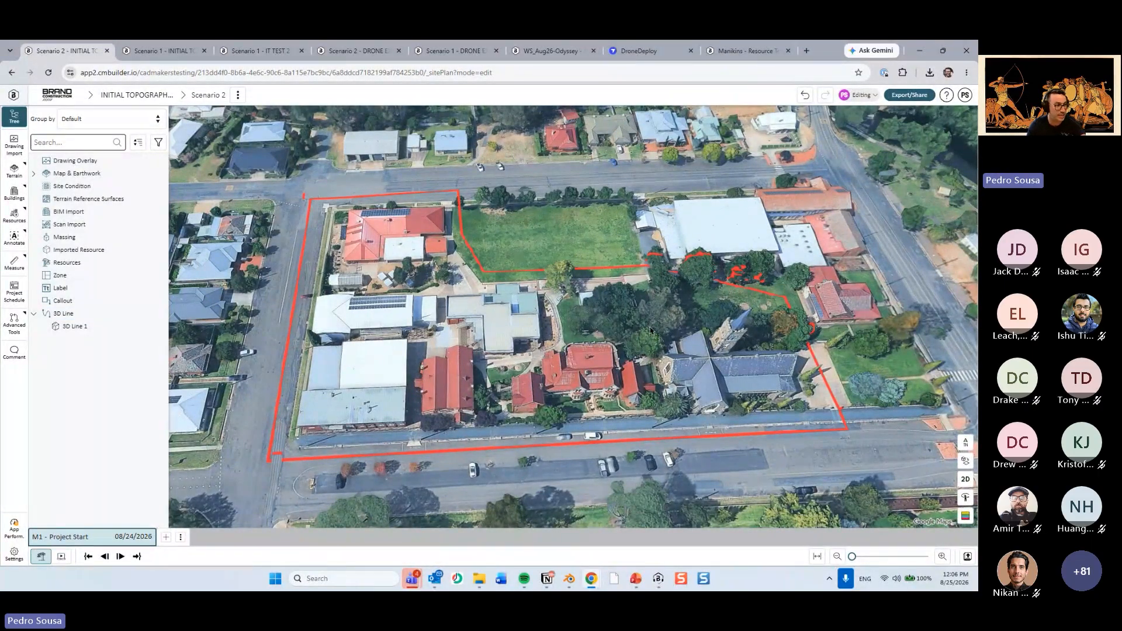
# Create a site condition by projecting the red 3D line boundary onto the Z plane.
pyautogui.scroll(2, 568, 352)
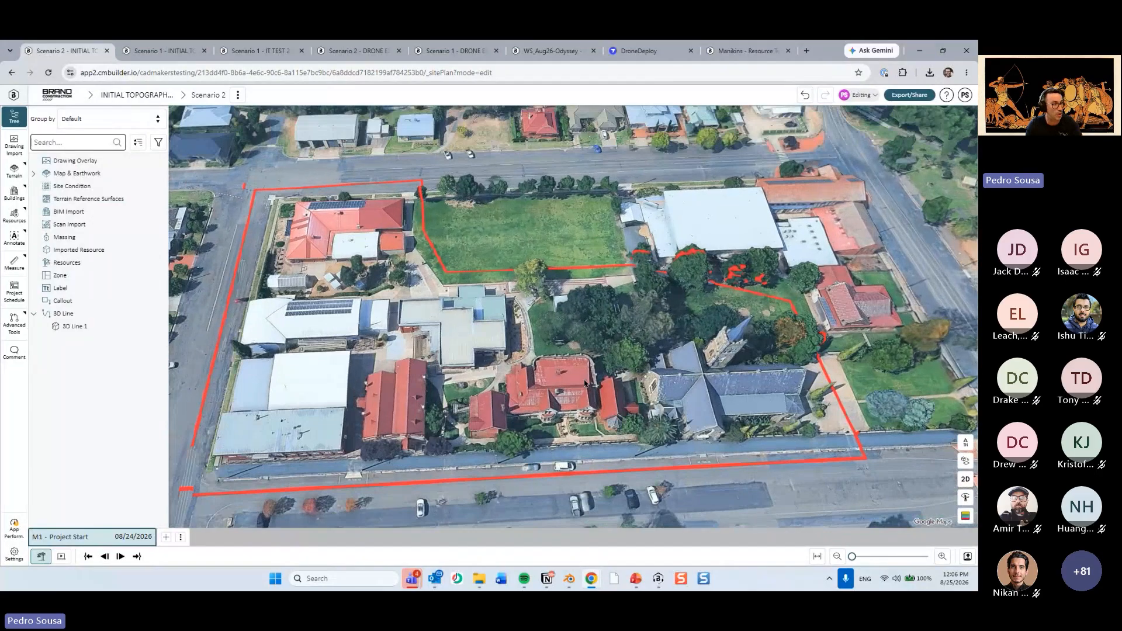
pyautogui.scroll(2, 569, 371)
pyautogui.moveTo(310, 412); pyautogui.dragTo(430, 374)
pyautogui.click(159, 186)
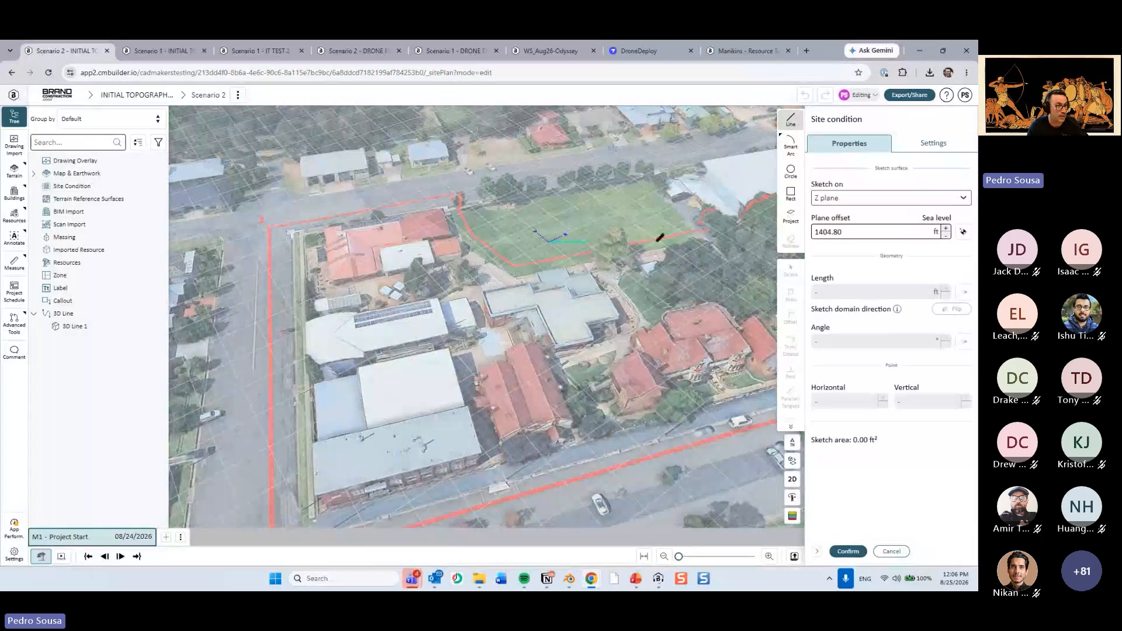
pyautogui.click(790, 215)
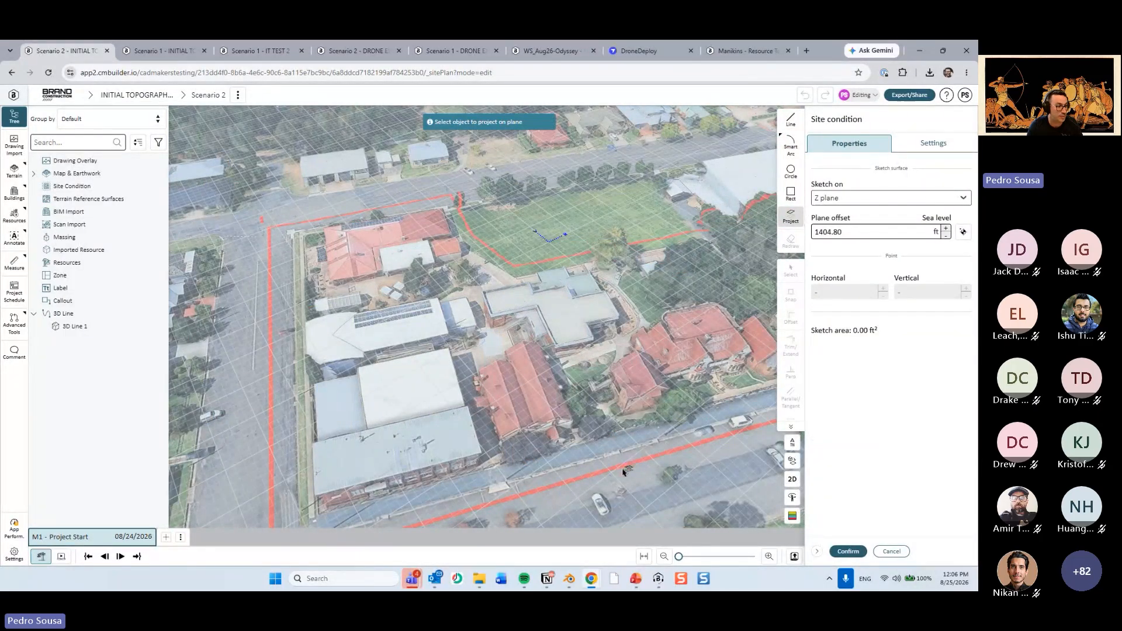
pyautogui.click(626, 468)
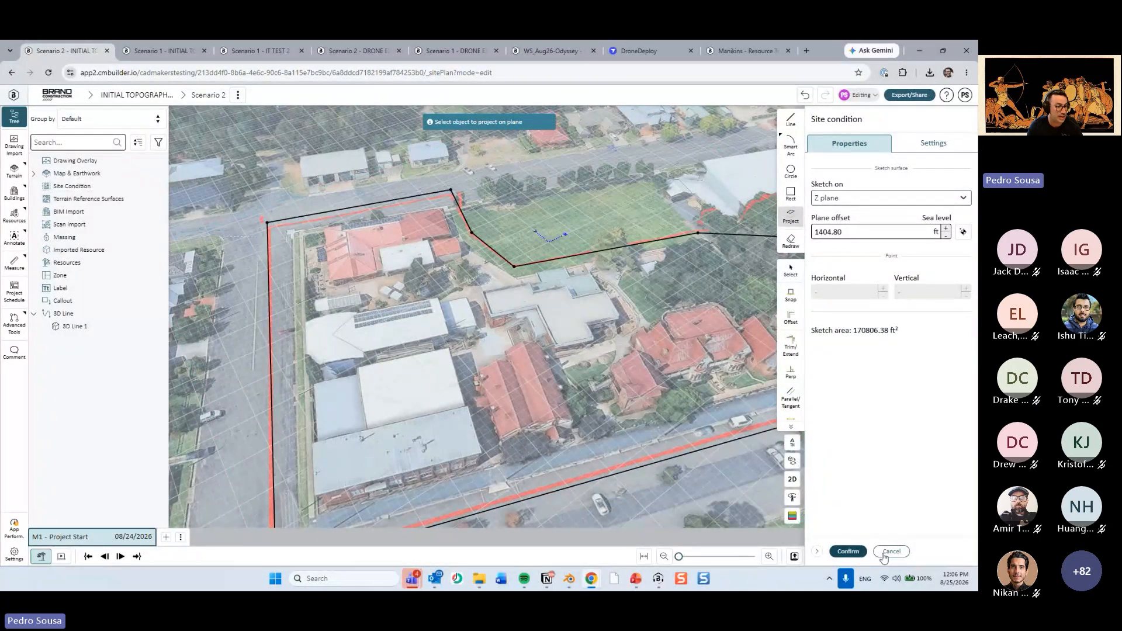
pyautogui.click(847, 551)
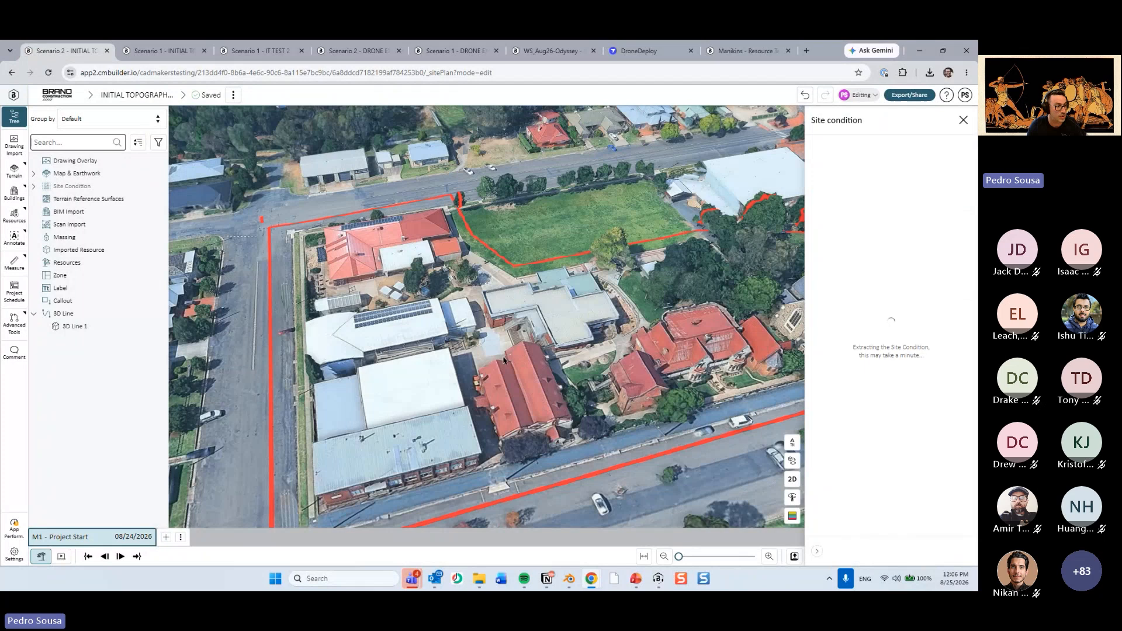
# Finish the site condition and examine the buildings and street edges inside the boundary from several angles.
pyautogui.scroll(-3, 504, 378)
pyautogui.moveTo(504, 379); pyautogui.dragTo(546, 336)
pyautogui.click(844, 549)
pyautogui.click(541, 486)
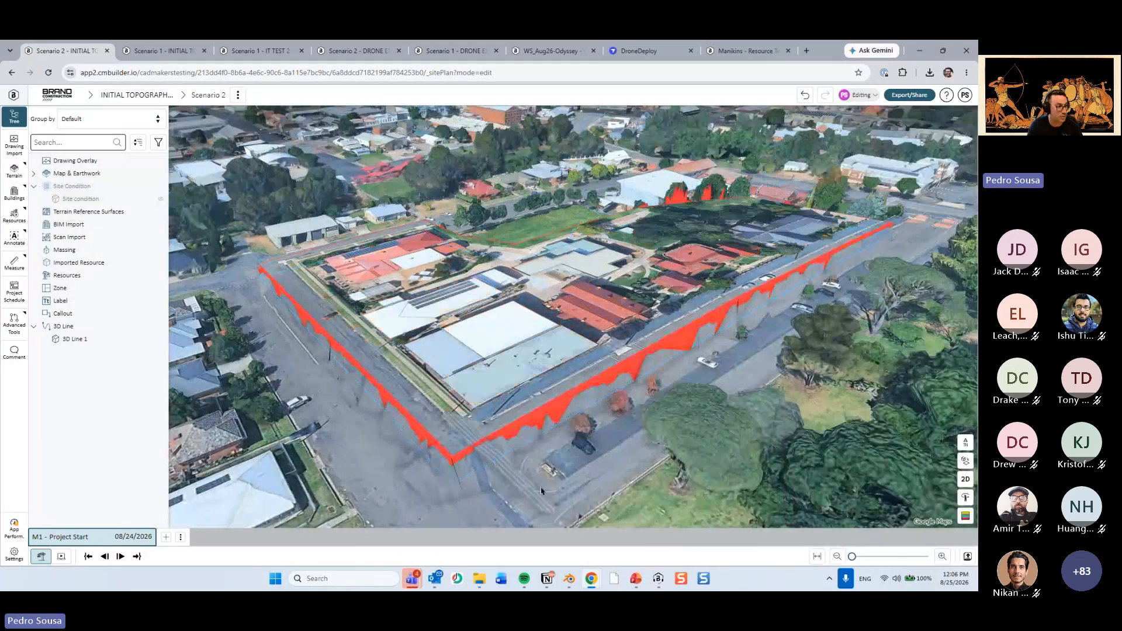
pyautogui.scroll(3, 535, 489)
pyautogui.moveTo(517, 501); pyautogui.dragTo(573, 509)
pyautogui.scroll(4, 760, 238)
pyautogui.scroll(-3, 621, 359)
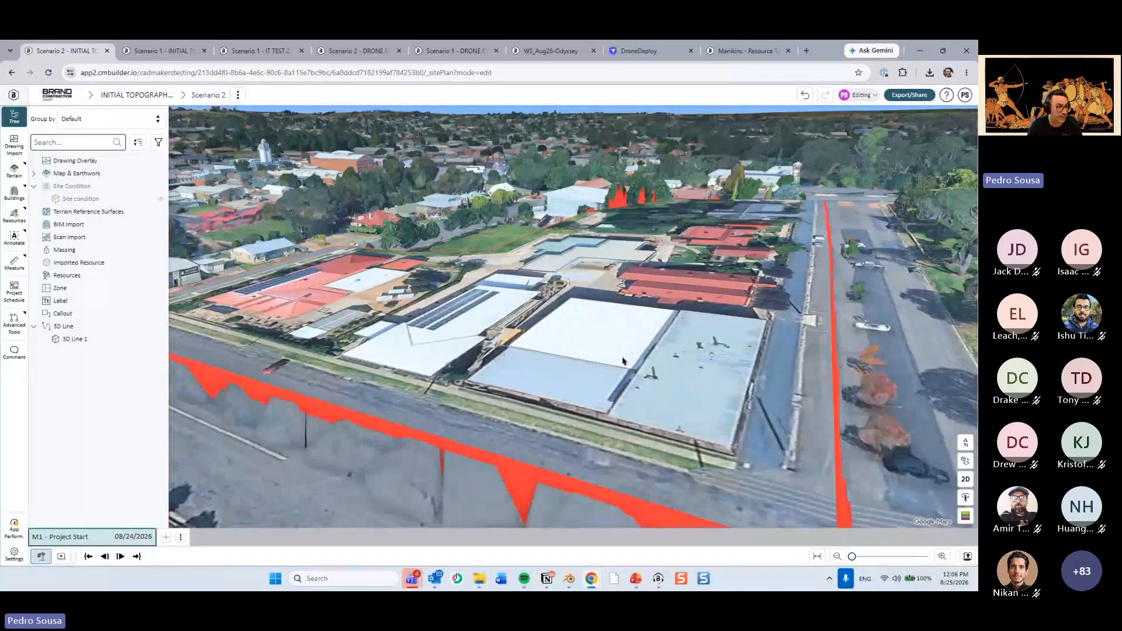
pyautogui.moveTo(620, 359); pyautogui.dragTo(564, 374)
pyautogui.scroll(-4, 617, 416)
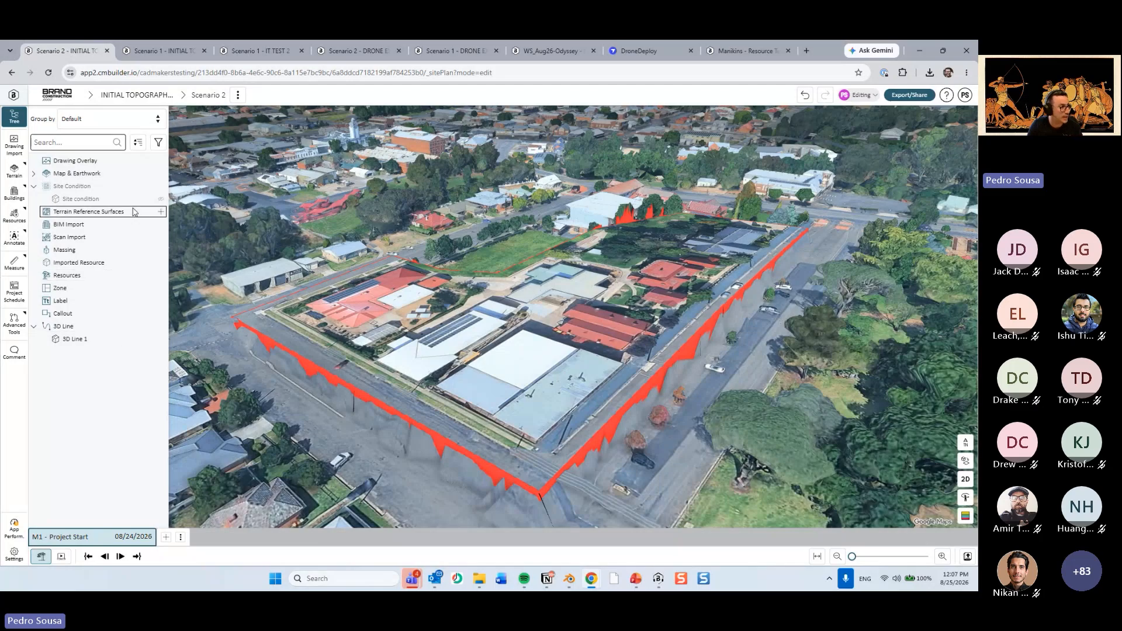
# Delete the site condition from the site plan.
pyautogui.rightClick(151, 199)
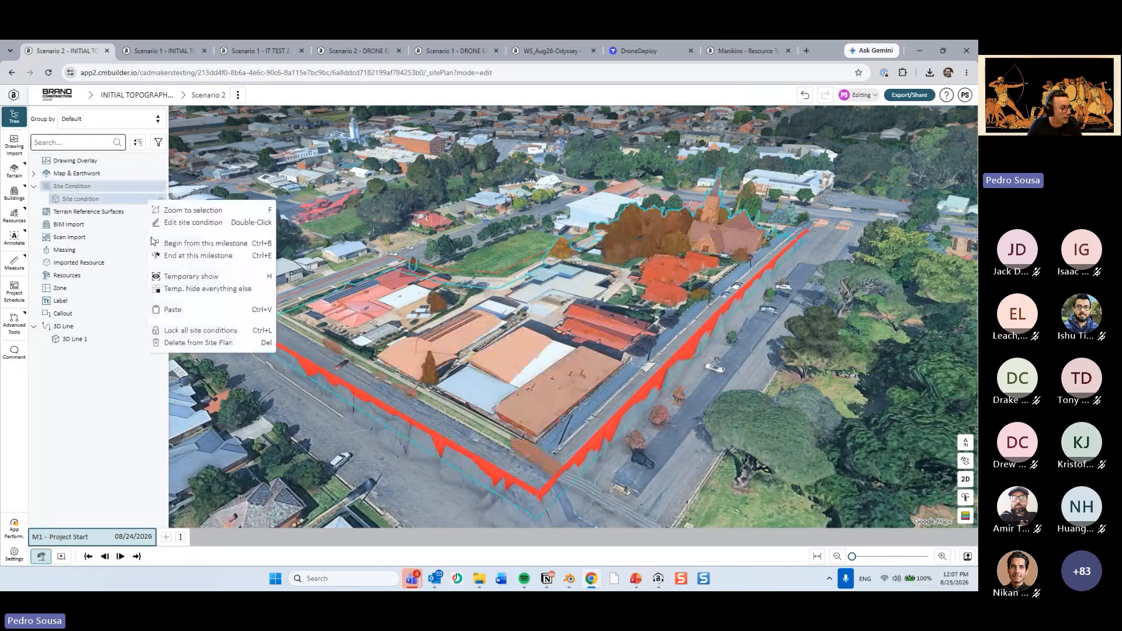
pyautogui.click(172, 344)
pyautogui.click(395, 363)
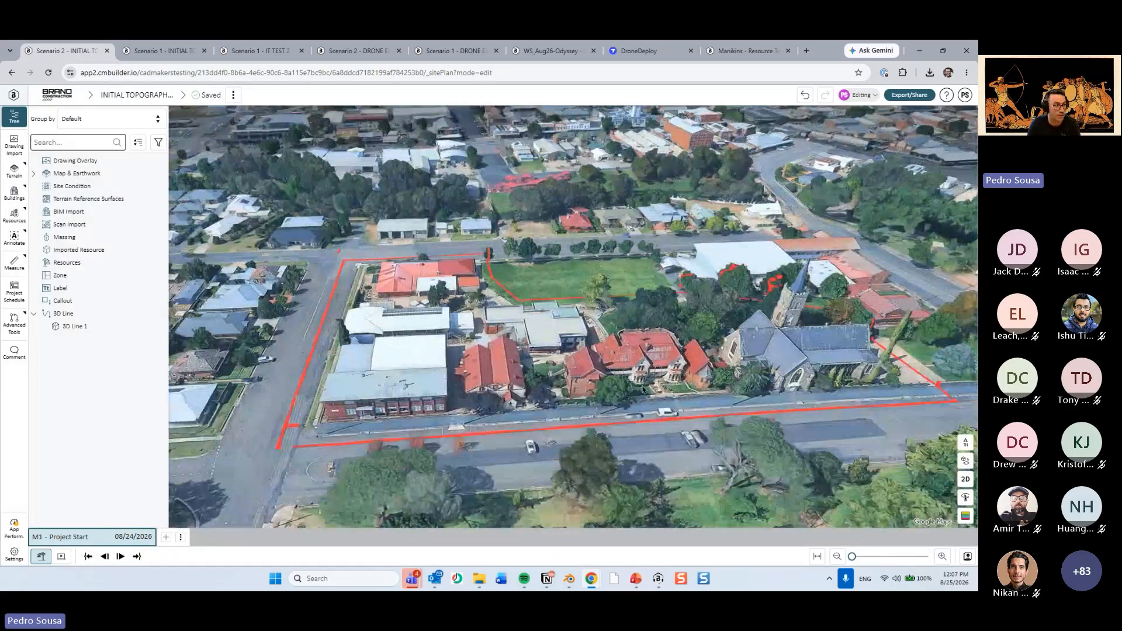
# Temporarily hide the 3D line boundary.
pyautogui.moveTo(643, 390); pyautogui.dragTo(604, 368)
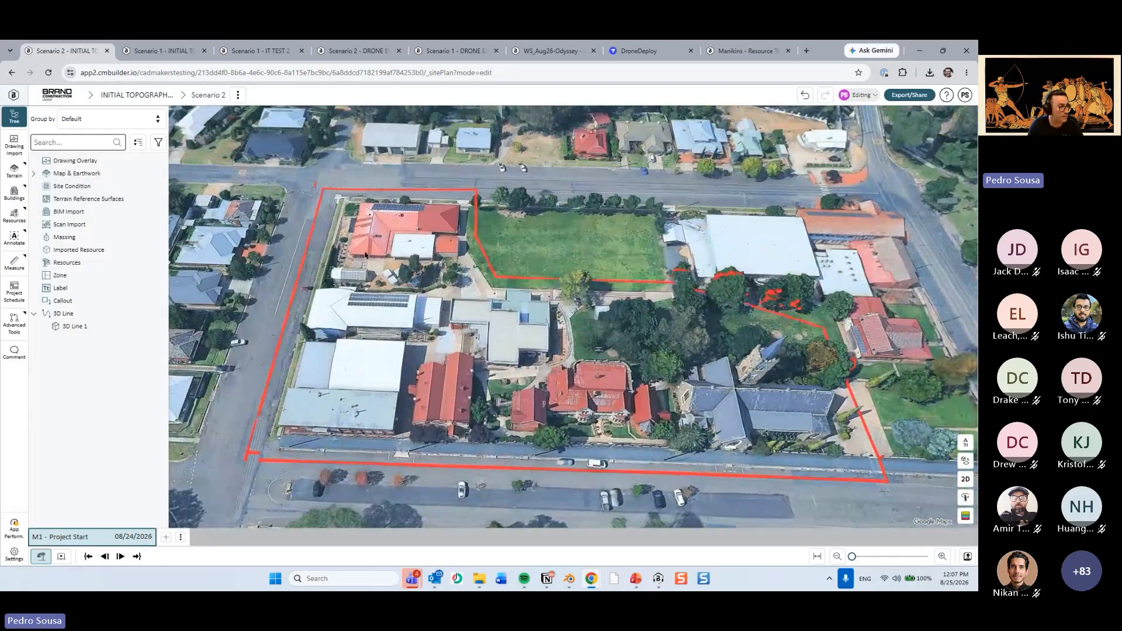
pyautogui.click(105, 316)
pyautogui.press('h')
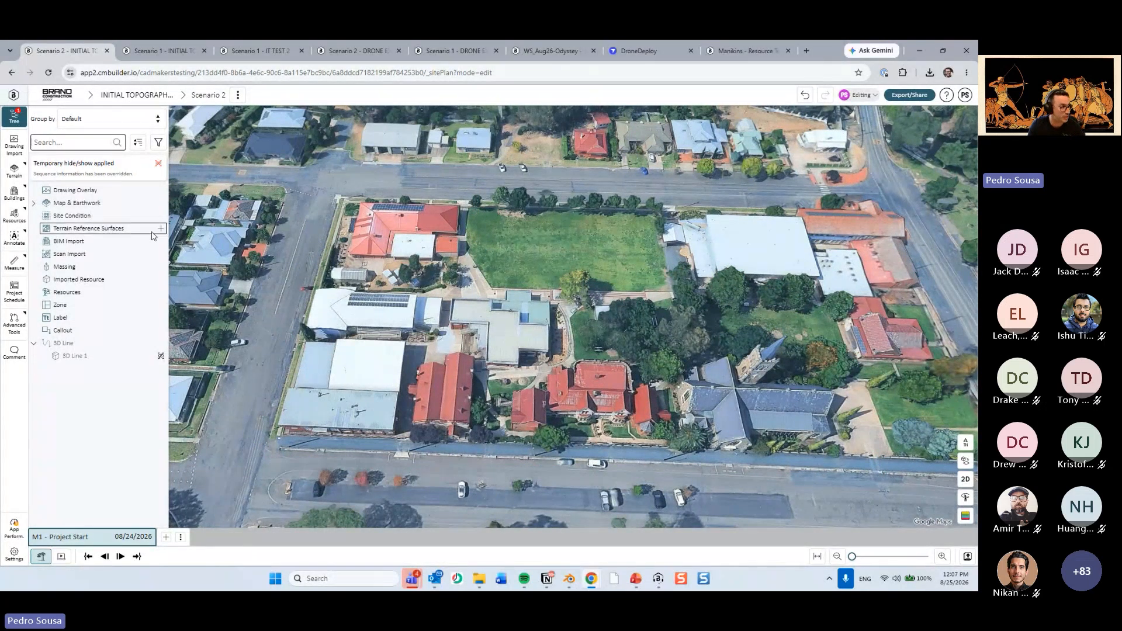
# Start a terrain reference surface from points and place the first point on the west street near the red-roofed building's corner.
pyautogui.moveTo(400, 261); pyautogui.dragTo(532, 211, button='middle')
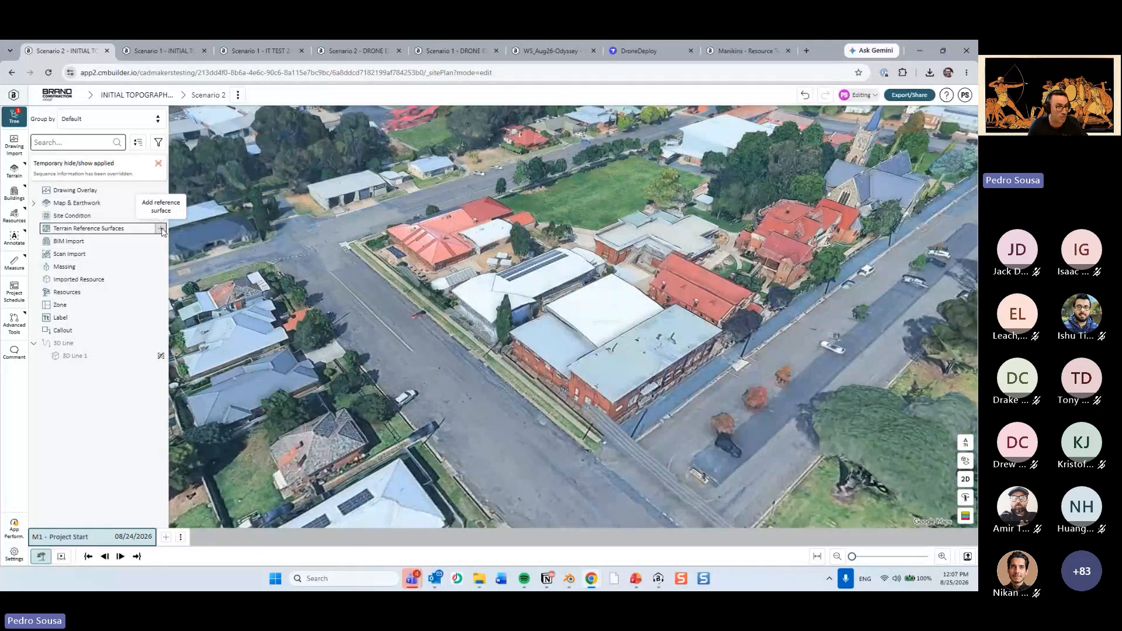
pyautogui.click(160, 229)
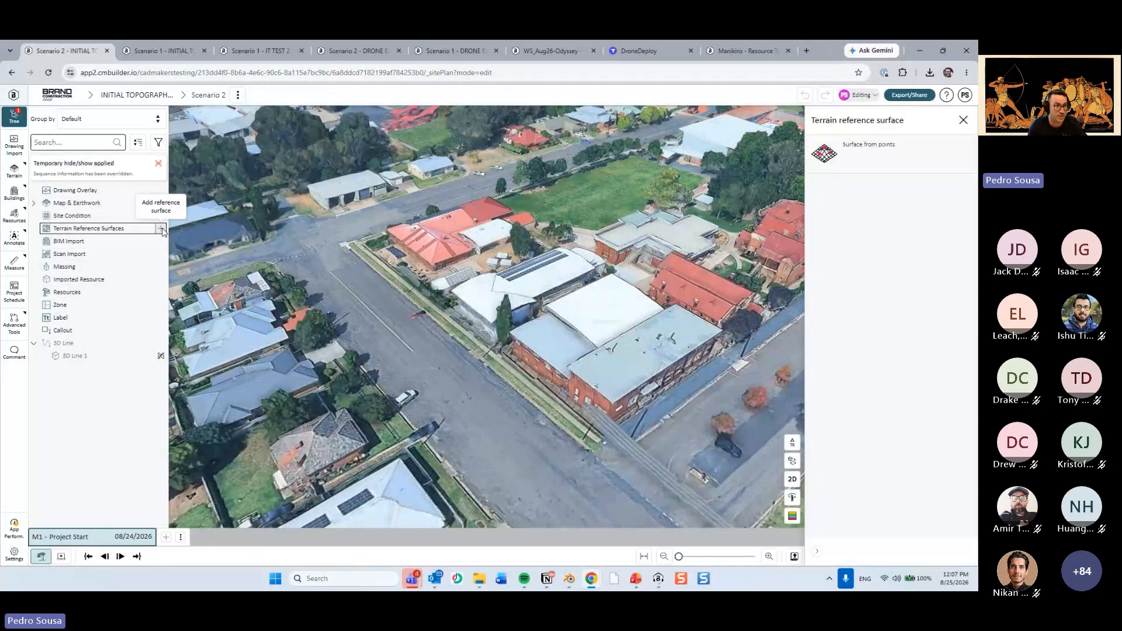
pyautogui.click(893, 154)
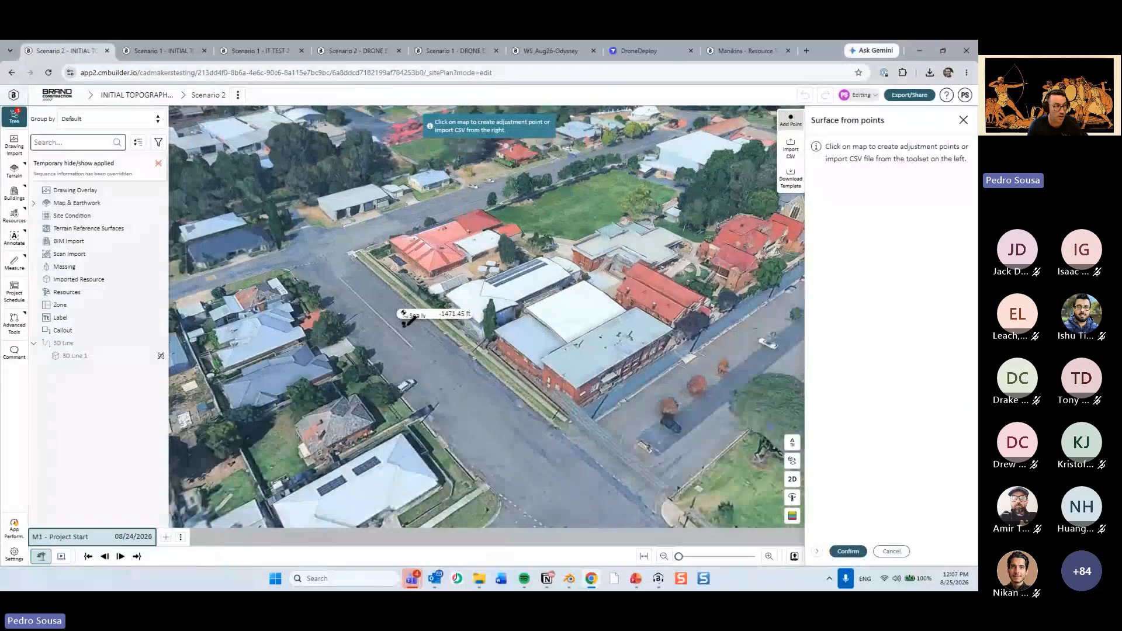
pyautogui.scroll(10, 408, 319)
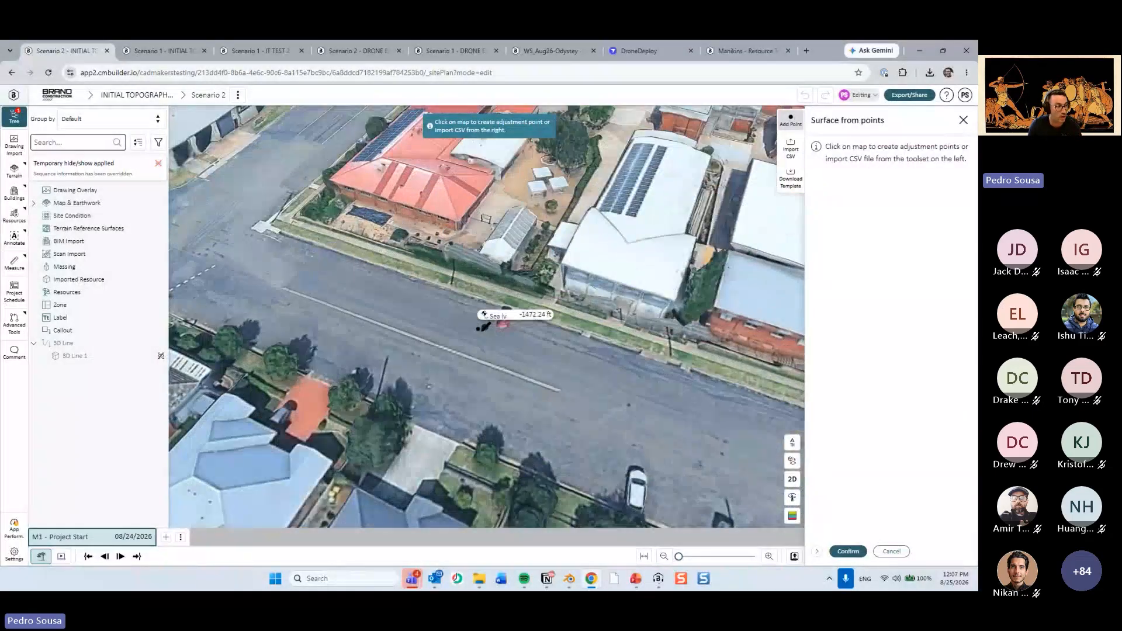
pyautogui.moveTo(484, 327); pyautogui.dragTo(465, 387)
pyautogui.moveTo(465, 386); pyautogui.dragTo(395, 379, button='right')
pyautogui.moveTo(395, 379); pyautogui.dragTo(481, 420)
pyautogui.moveTo(518, 388); pyautogui.dragTo(497, 407, button='right')
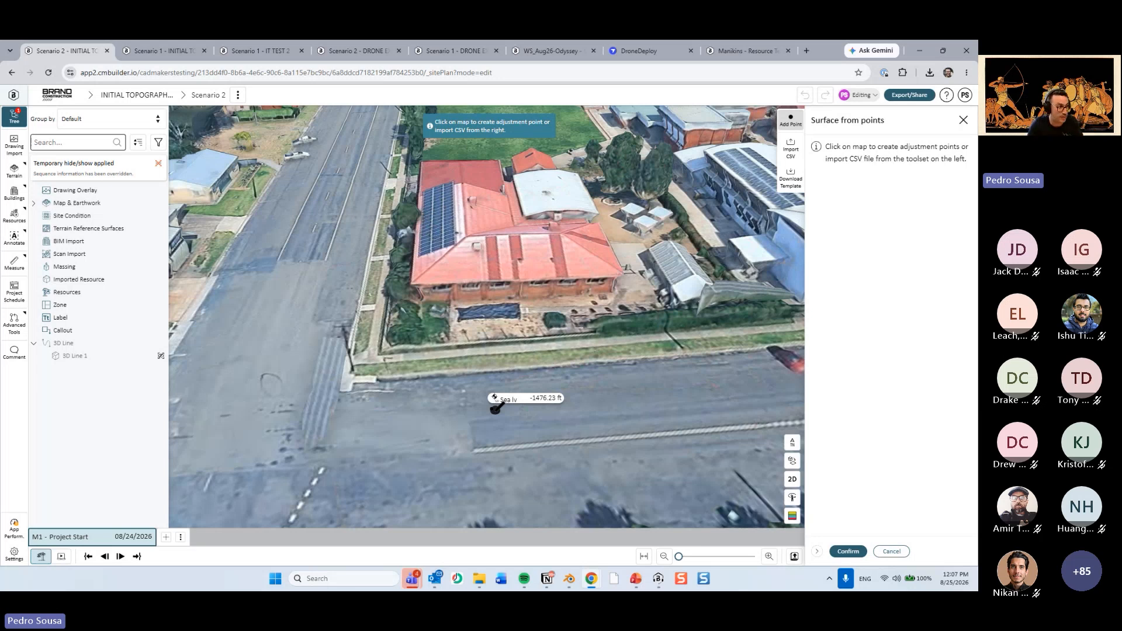
pyautogui.scroll(-5, 467, 391)
pyautogui.click(316, 326)
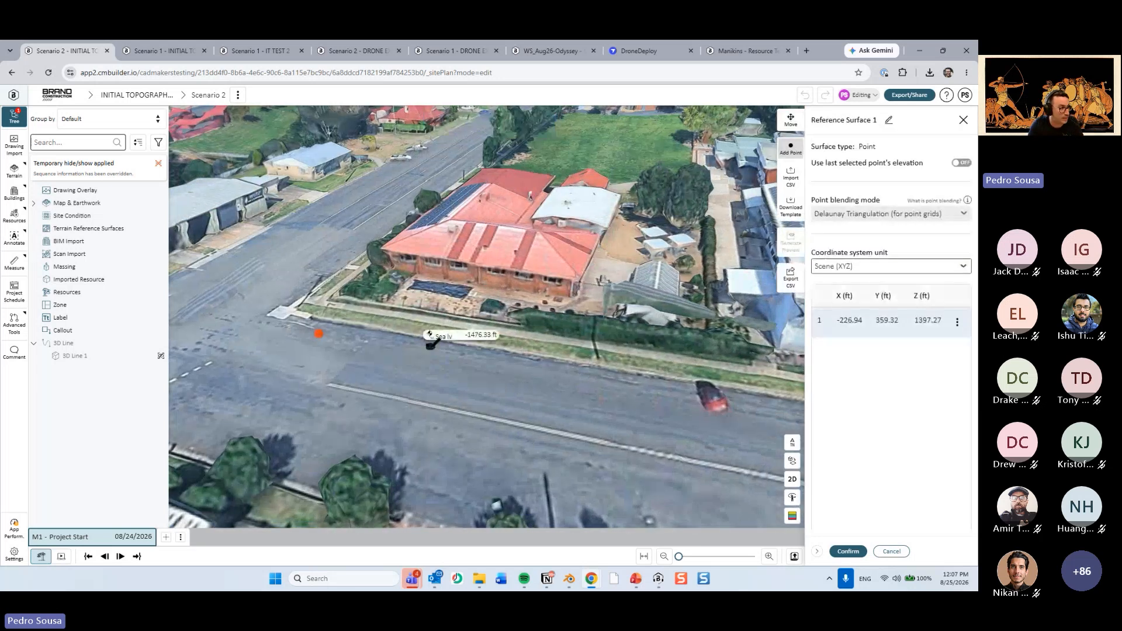
# Add two more surface points southward along the site-side edge of the west street.
pyautogui.moveTo(429, 368); pyautogui.dragTo(429, 401, button='right')
pyautogui.moveTo(429, 400); pyautogui.dragTo(375, 281)
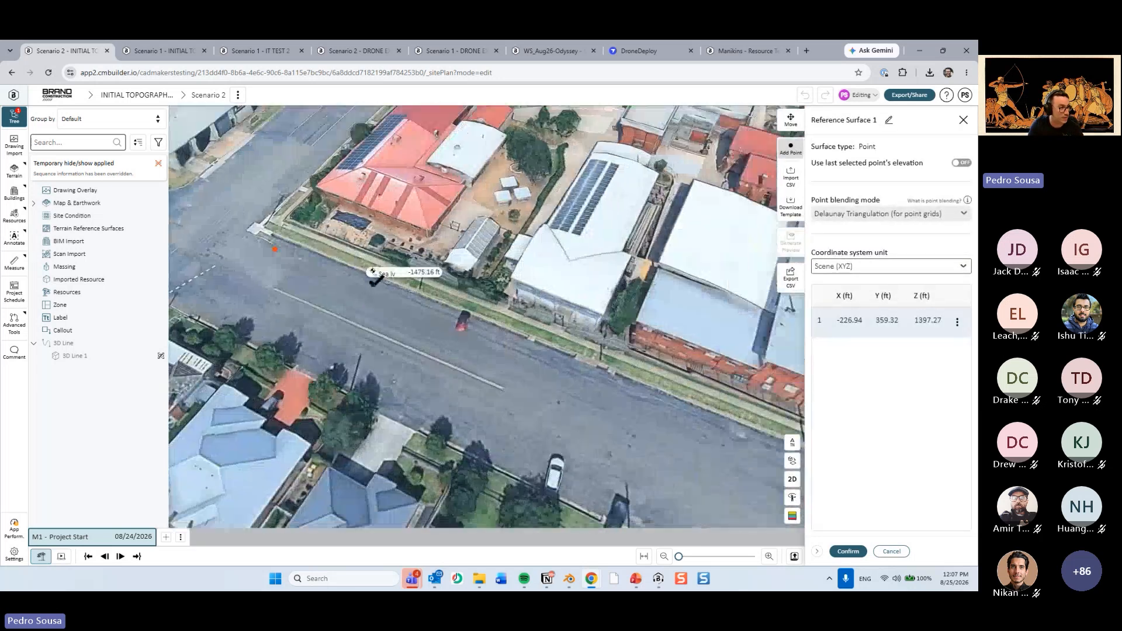
pyautogui.click(377, 282)
pyautogui.click(403, 313)
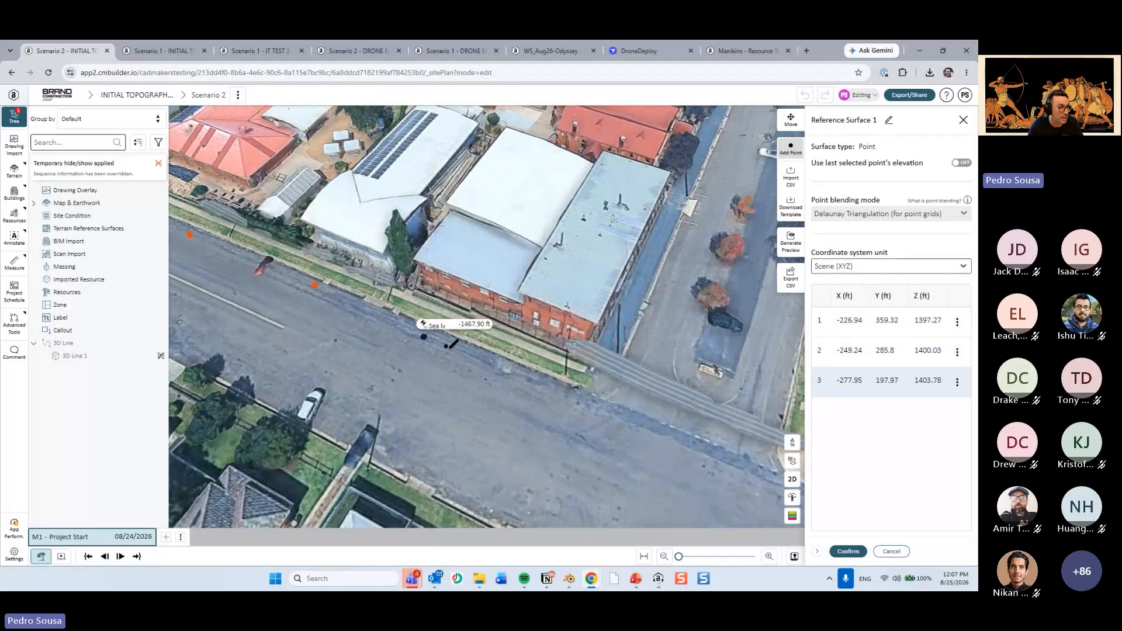
pyautogui.moveTo(537, 363); pyautogui.dragTo(496, 329)
pyautogui.moveTo(368, 295); pyautogui.dragTo(494, 333)
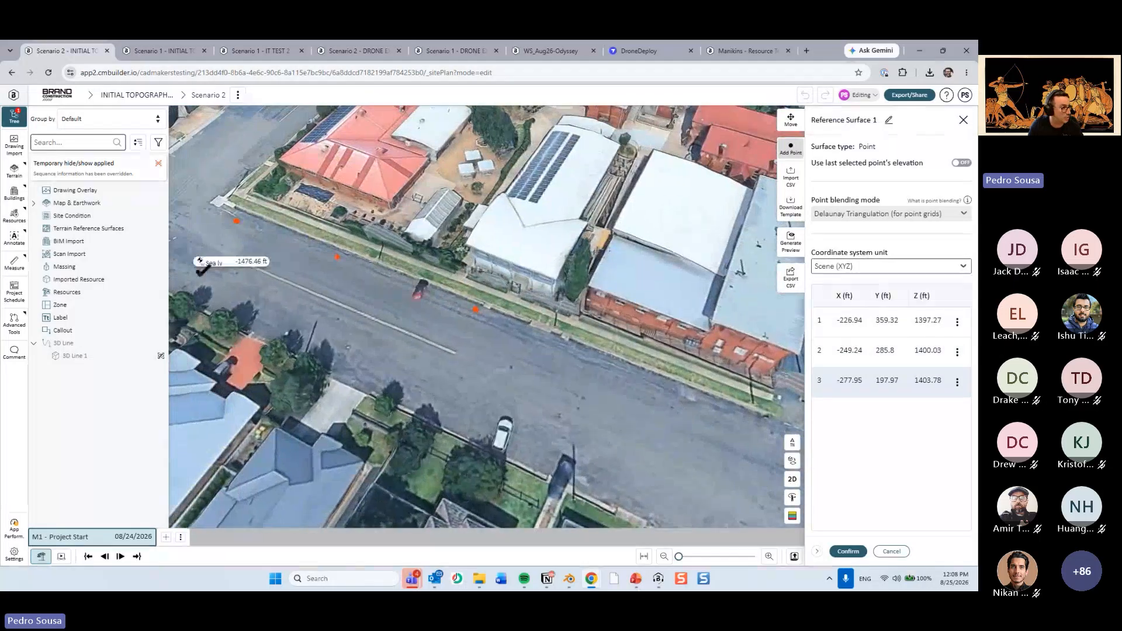
# Add three surface points along the far edge of the west street, plus another pair across the street farther south.
pyautogui.click(203, 269)
pyautogui.click(275, 309)
pyautogui.click(393, 367)
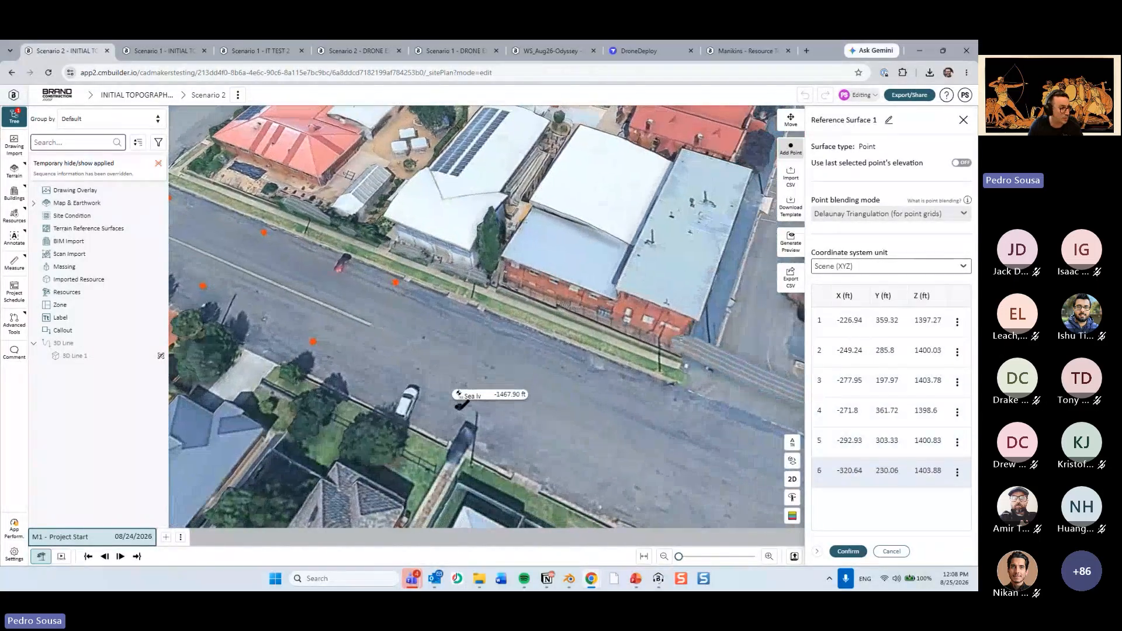
pyautogui.click(449, 281)
pyautogui.click(466, 413)
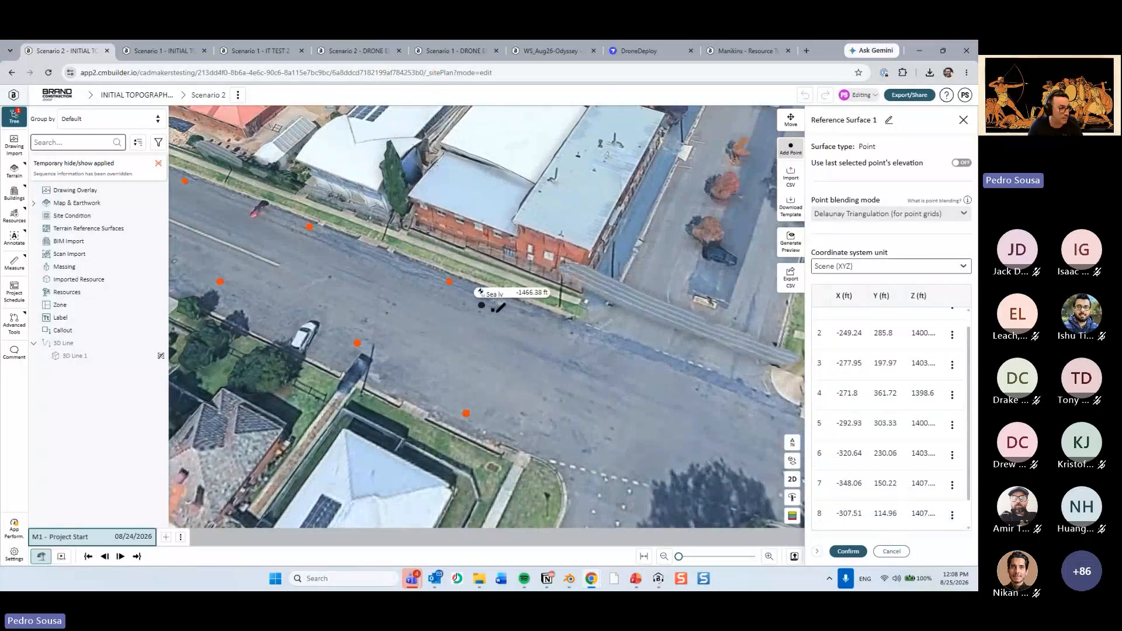
# Add surface points across the southwest street intersection and on both edges of the south street's western end.
pyautogui.moveTo(574, 374); pyautogui.dragTo(504, 346)
pyautogui.moveTo(530, 355); pyautogui.dragTo(445, 433, button='right')
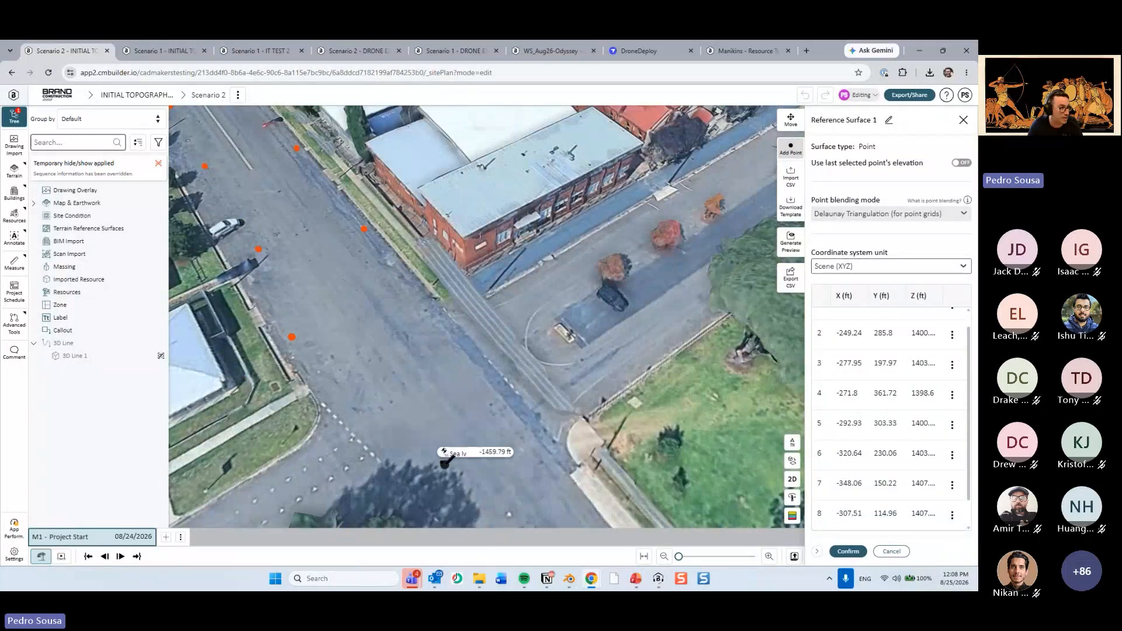
pyautogui.click(440, 331)
pyautogui.click(445, 453)
pyautogui.moveTo(557, 386); pyautogui.dragTo(474, 454, button='right')
pyautogui.click(418, 331)
pyautogui.moveTo(396, 393)
pyautogui.mouseDown()
pyautogui.moveTo(447, 332)
pyautogui.moveTo(421, 408)
pyautogui.moveTo(411, 399)
pyautogui.mouseUp()
pyautogui.scroll(-4, 419, 406)
pyautogui.click(420, 398)
# Add two pairs of surface points across the south street, in front of the red-roofed buildings.
pyautogui.moveTo(550, 385); pyautogui.dragTo(456, 365)
pyautogui.click(455, 320)
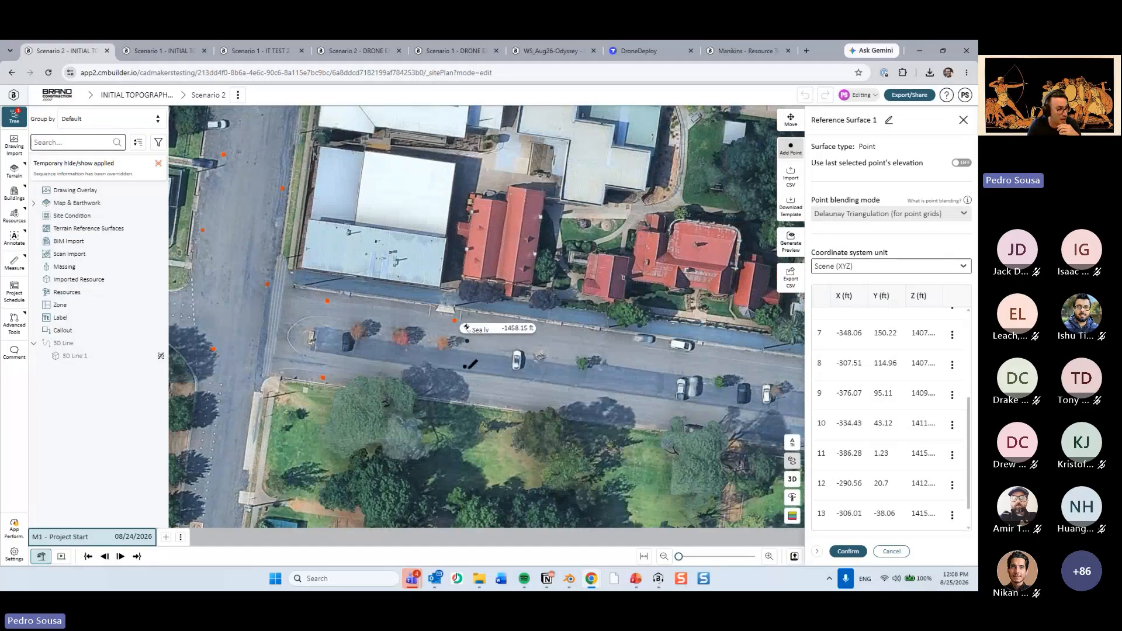
pyautogui.click(467, 400)
pyautogui.moveTo(562, 387); pyautogui.dragTo(480, 375)
pyautogui.click(490, 323)
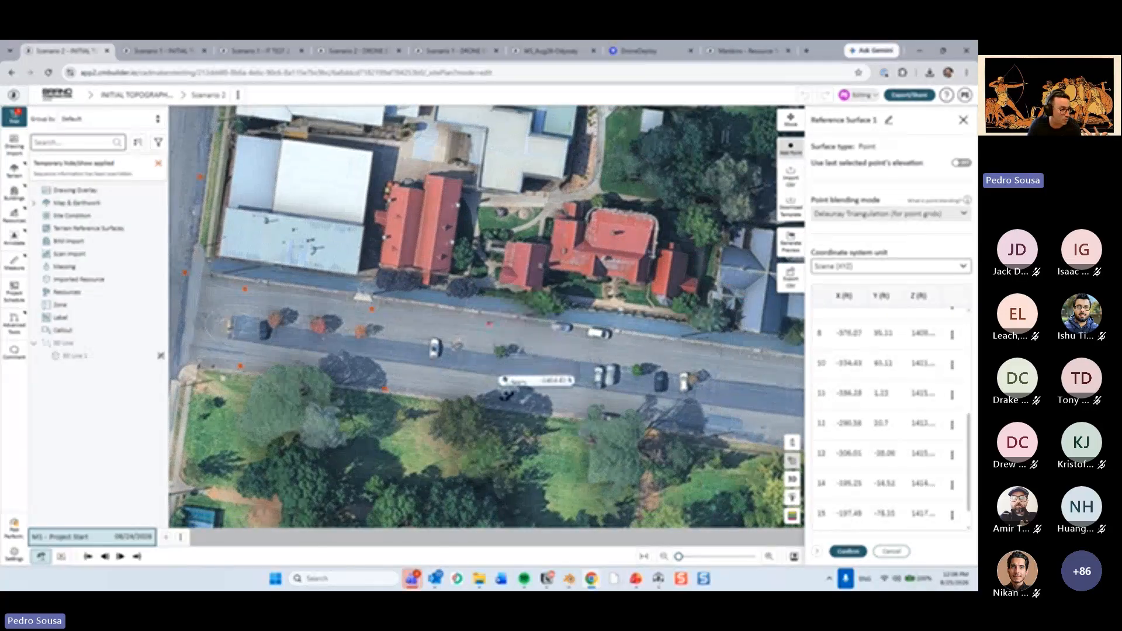
pyautogui.click(502, 409)
# Add three more pairs of surface points eastward across the south street, continuing past the church frontage.
pyautogui.moveTo(584, 398); pyautogui.dragTo(481, 383)
pyautogui.click(555, 331)
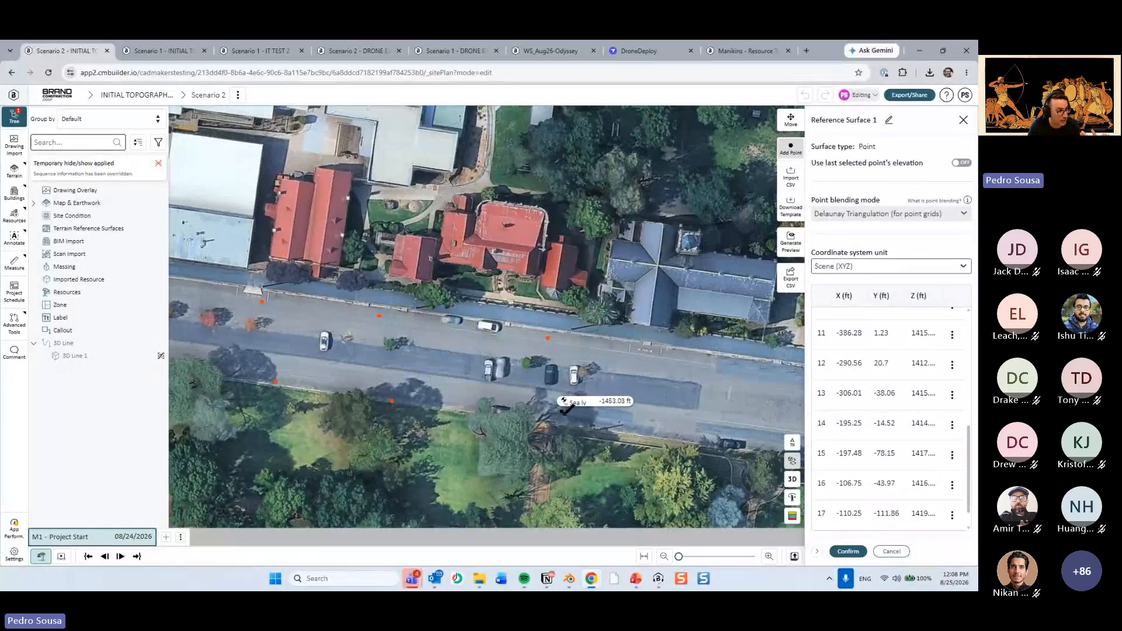
pyautogui.click(572, 407)
pyautogui.moveTo(598, 395); pyautogui.dragTo(497, 381)
pyautogui.moveTo(554, 329); pyautogui.dragTo(489, 316)
pyautogui.click(486, 318)
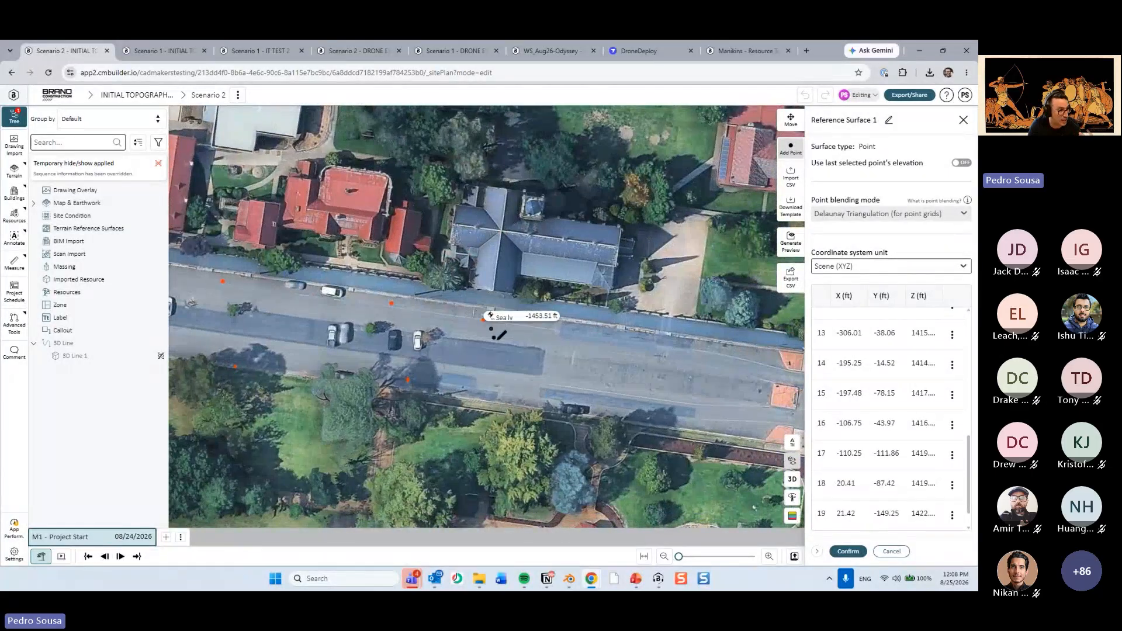
pyautogui.click(503, 400)
pyautogui.click(599, 324)
pyautogui.click(647, 428)
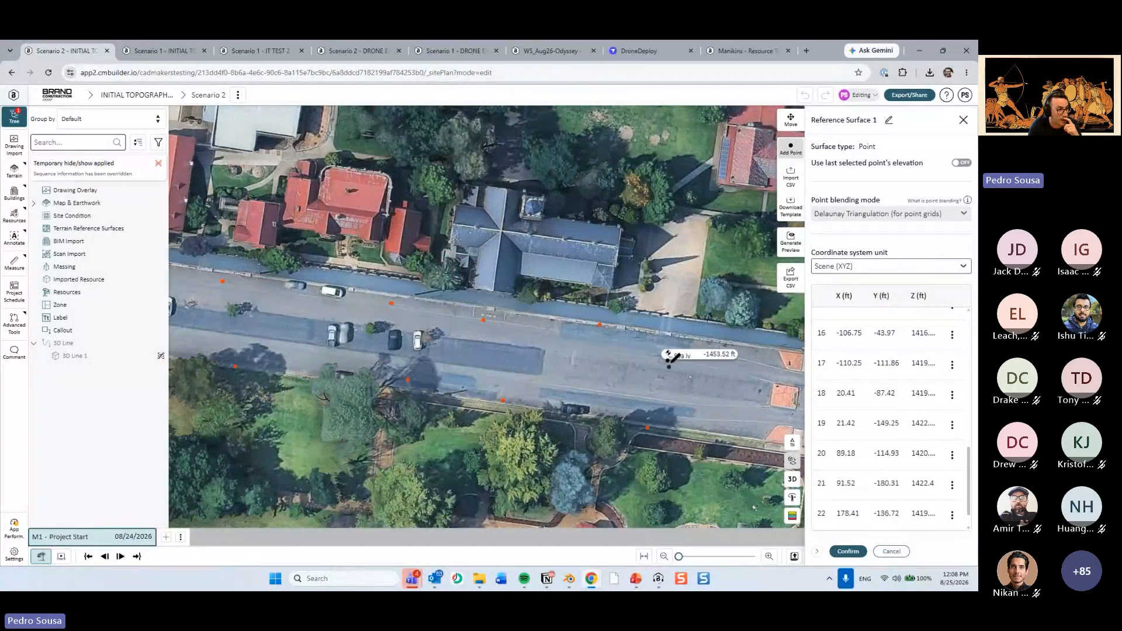
# Add three surface points from the street east of the church northward through the paved driveway to the lawn.
pyautogui.moveTo(669, 362); pyautogui.dragTo(630, 386)
pyautogui.click(642, 369)
pyautogui.click(657, 274)
pyautogui.moveTo(654, 292); pyautogui.dragTo(638, 350)
pyautogui.click(633, 240)
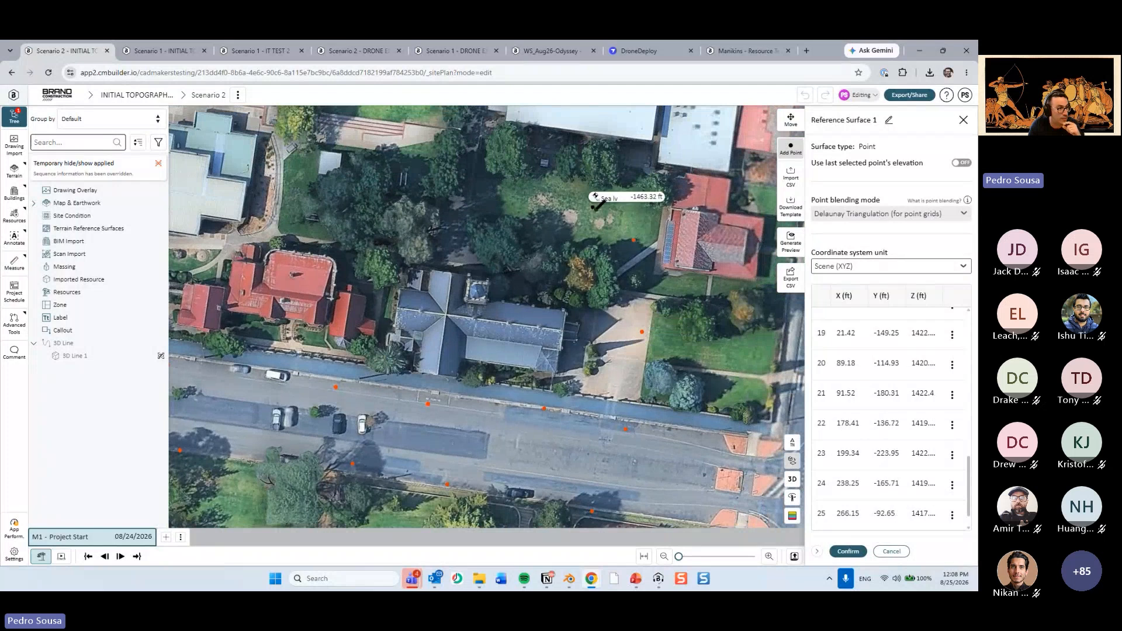
# Add surface points northwest across the tree-shaded lawn and along the southern edge of the grass field.
pyautogui.scroll(2, 592, 208)
pyautogui.moveTo(521, 193); pyautogui.dragTo(562, 321)
pyautogui.click(563, 322)
pyautogui.moveTo(437, 182); pyautogui.dragTo(531, 329)
pyautogui.click(530, 343)
pyautogui.click(306, 325)
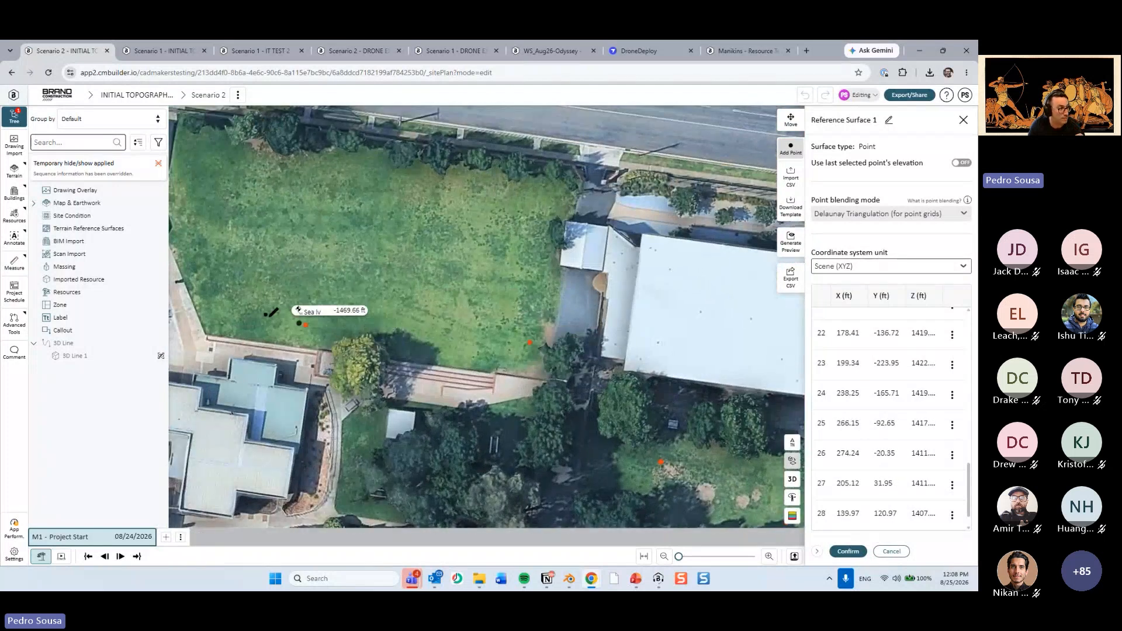
pyautogui.click(248, 306)
pyautogui.click(436, 332)
pyautogui.click(369, 361)
pyautogui.scroll(4, 418, 389)
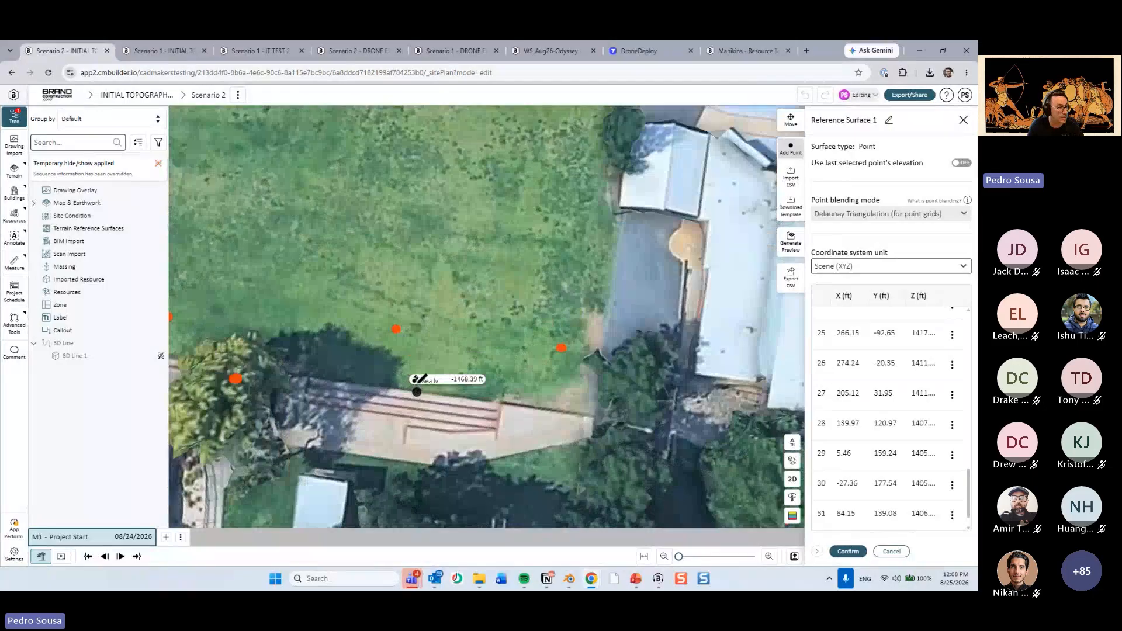
pyautogui.moveTo(416, 388); pyautogui.dragTo(525, 381)
pyautogui.moveTo(525, 380); pyautogui.dragTo(497, 364, button='right')
pyautogui.moveTo(380, 292); pyautogui.dragTo(450, 343)
pyautogui.moveTo(446, 391); pyautogui.dragTo(387, 352, button='right')
pyautogui.click(791, 120)
pyautogui.click(454, 351)
# Add three surface points from the grass field's western edge northward to the north street's sidewalk.
pyautogui.click(792, 479)
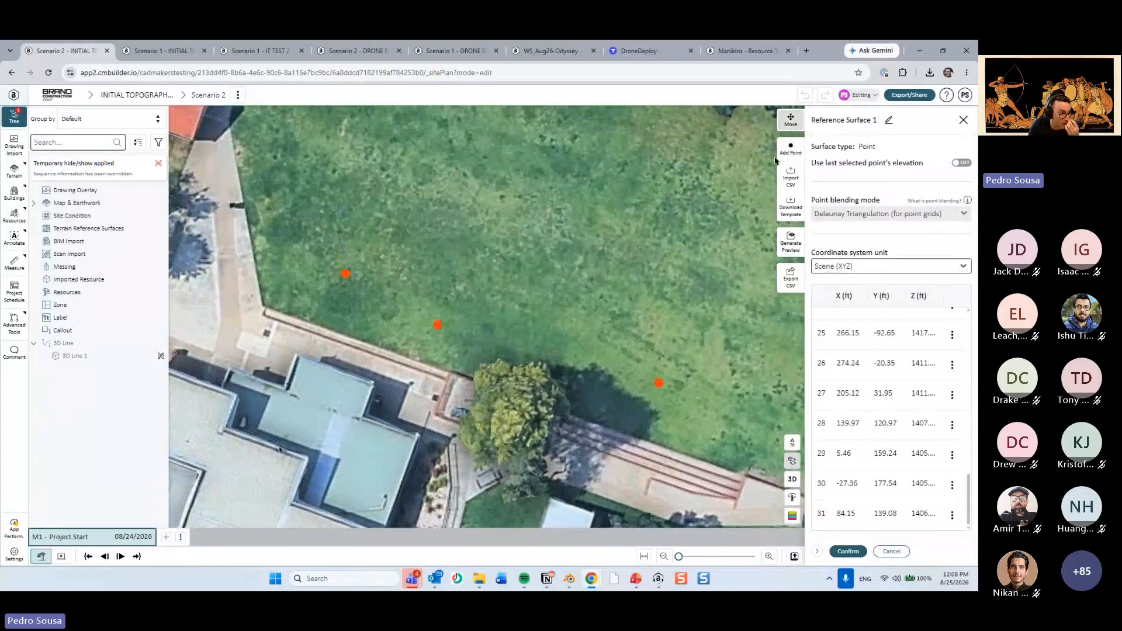
pyautogui.moveTo(307, 159); pyautogui.dragTo(394, 361)
pyautogui.click(345, 331)
pyautogui.moveTo(376, 302); pyautogui.dragTo(416, 447)
pyautogui.click(423, 318)
pyautogui.moveTo(435, 234); pyautogui.dragTo(507, 454)
pyautogui.click(520, 445)
# Add surface points along the north street's site-side edge to the northwest intersection and back on the opposite side.
pyautogui.scroll(-2, 380, 372)
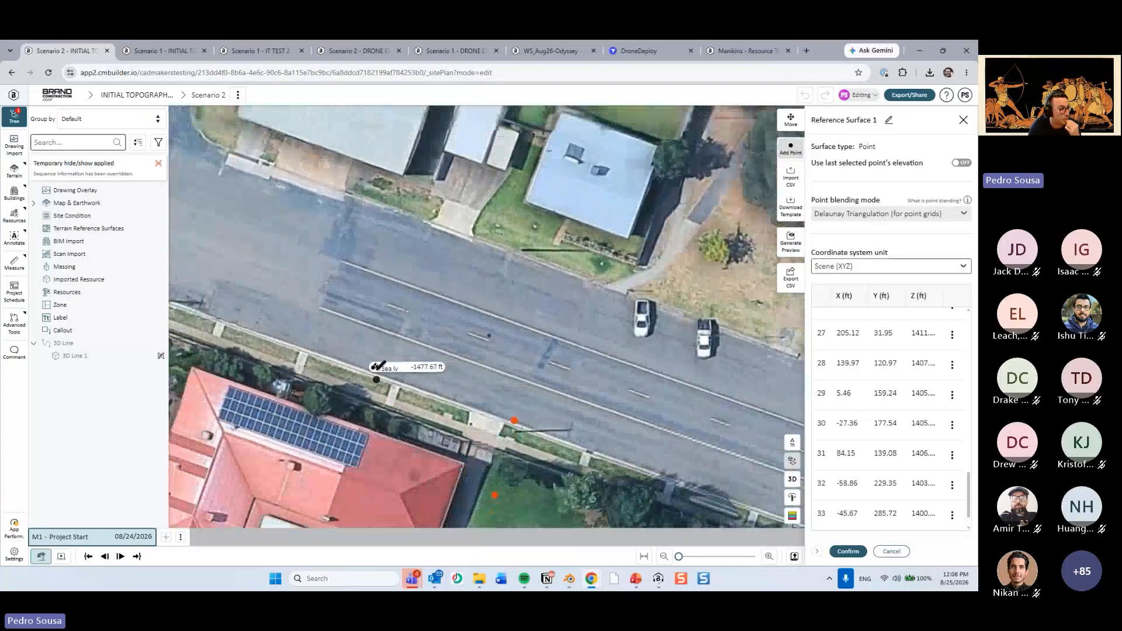
pyautogui.click(379, 357)
pyautogui.moveTo(303, 329); pyautogui.dragTo(444, 369)
pyautogui.click(364, 353)
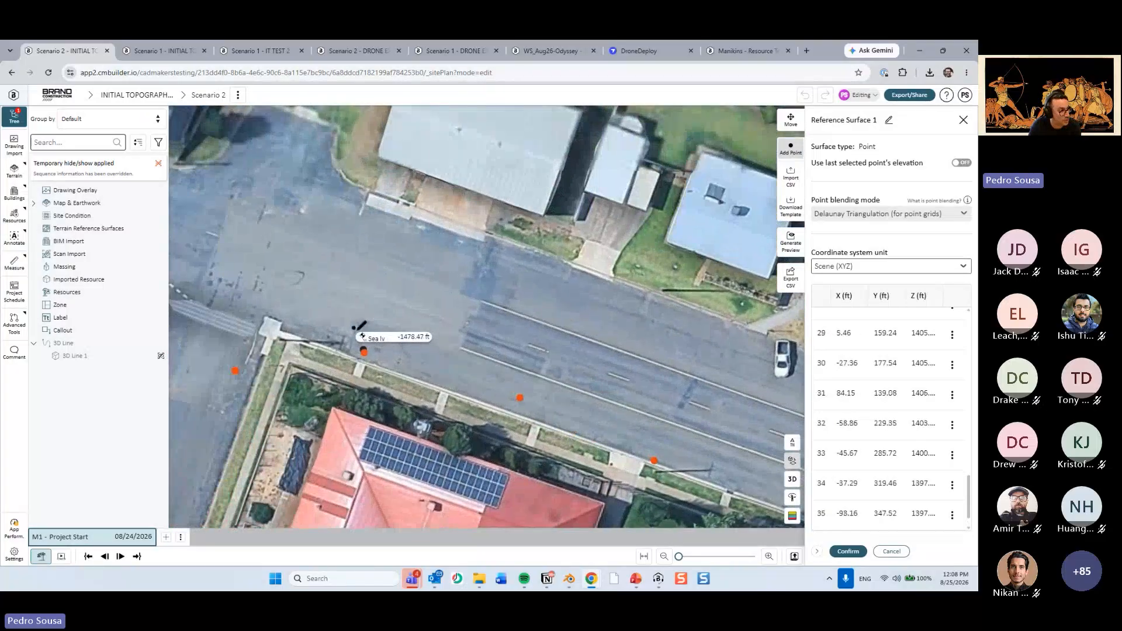
pyautogui.click(358, 237)
pyautogui.click(470, 278)
# Add surface points on the paved walkway southwest of the grass field and beside the white solar-roofed building.
pyautogui.moveTo(629, 417); pyautogui.dragTo(556, 111)
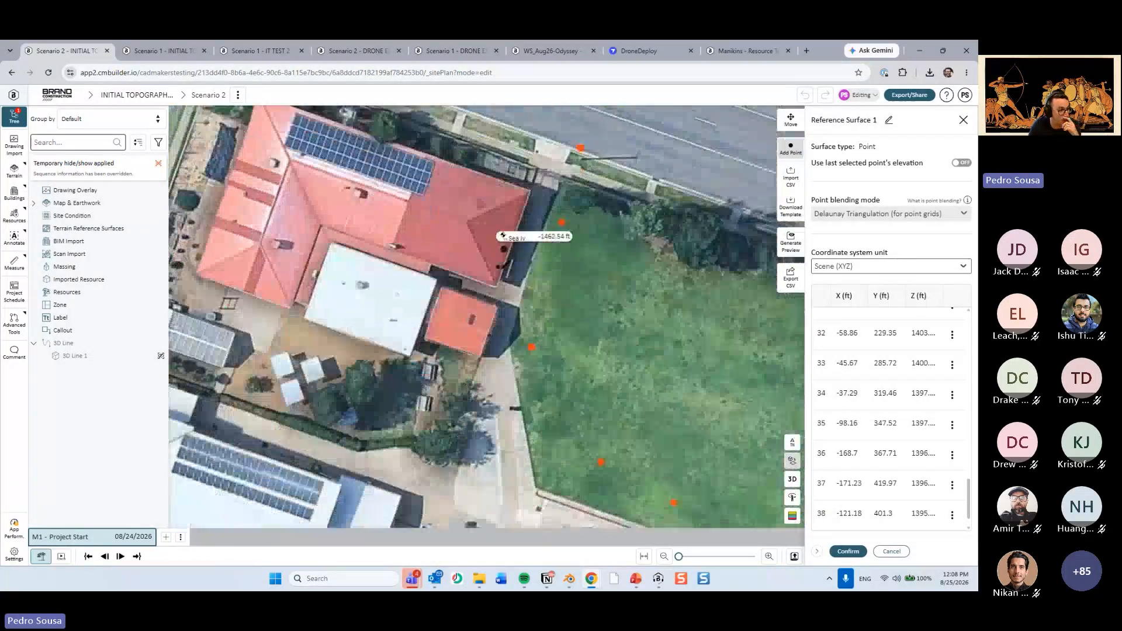
pyautogui.moveTo(485, 383); pyautogui.dragTo(488, 267)
pyautogui.click(506, 265)
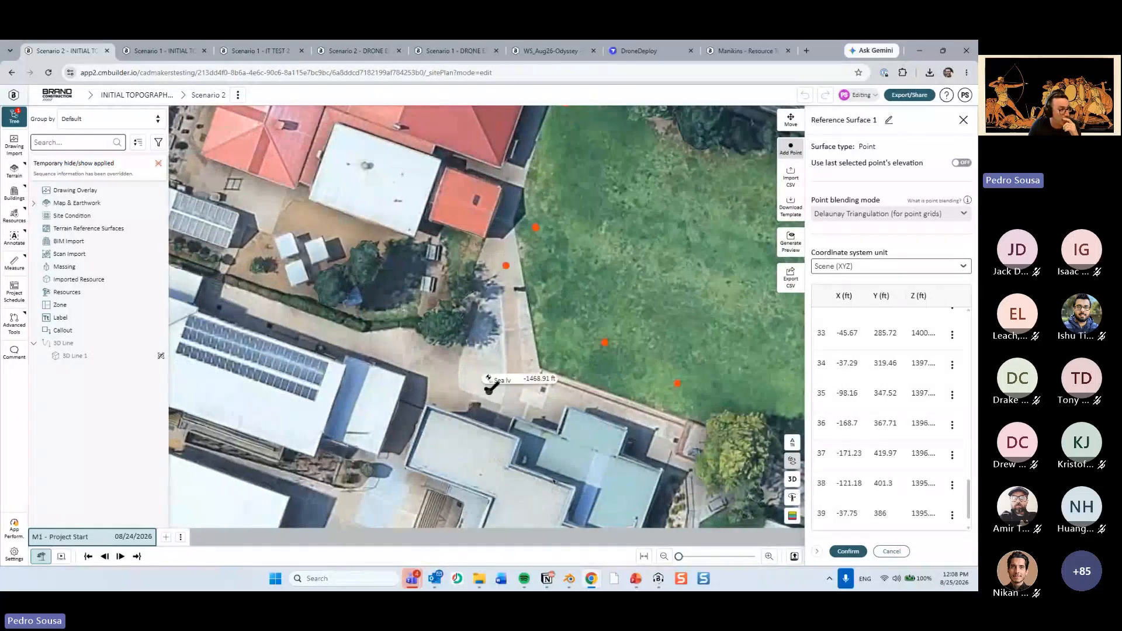
pyautogui.click(489, 392)
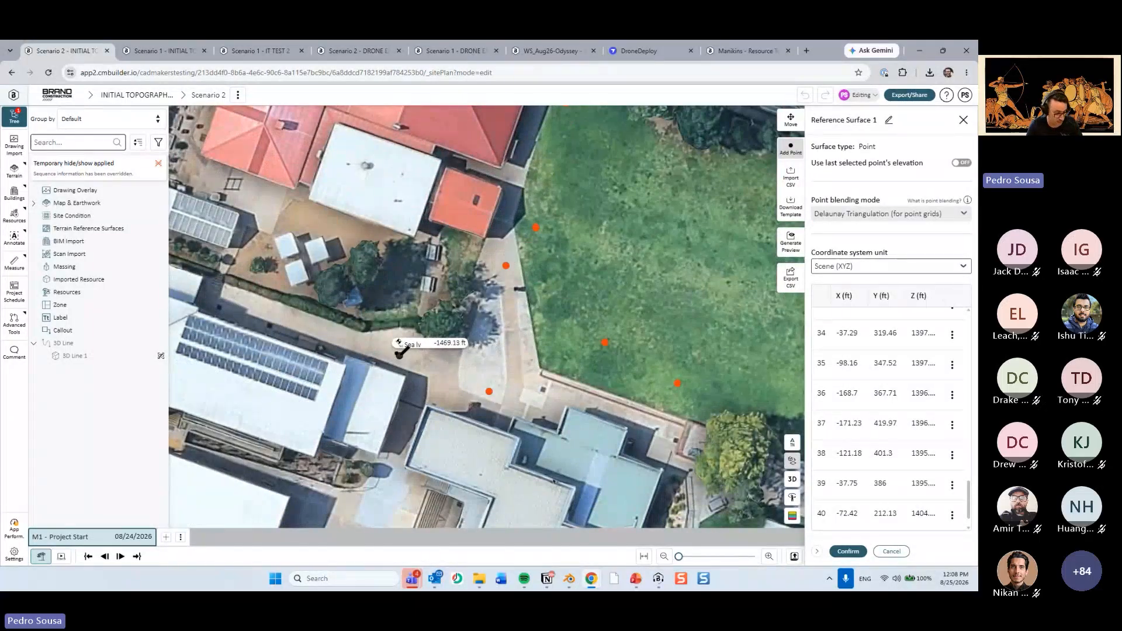
pyautogui.moveTo(391, 353); pyautogui.dragTo(548, 354, button='right')
pyautogui.click(548, 353)
# Add two surface points in the courtyard between the flat-roofed building and the long red-roofed building.
pyautogui.moveTo(567, 288); pyautogui.dragTo(572, 261, button='right')
pyautogui.moveTo(572, 260); pyautogui.dragTo(529, 375)
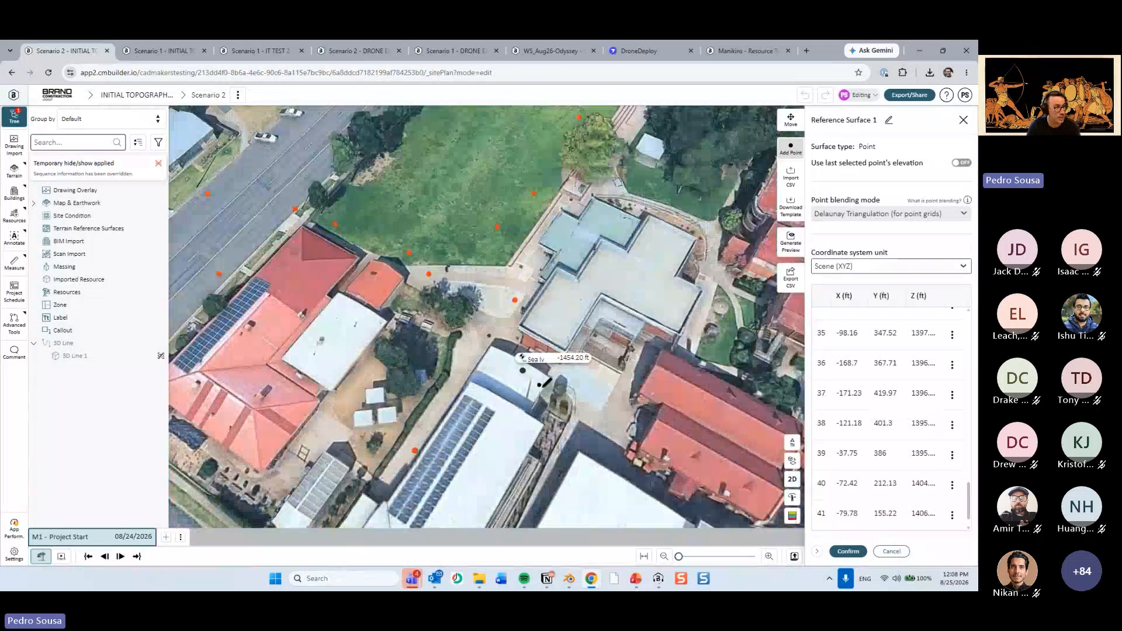
pyautogui.scroll(-3, 526, 351)
pyautogui.scroll(5, 523, 328)
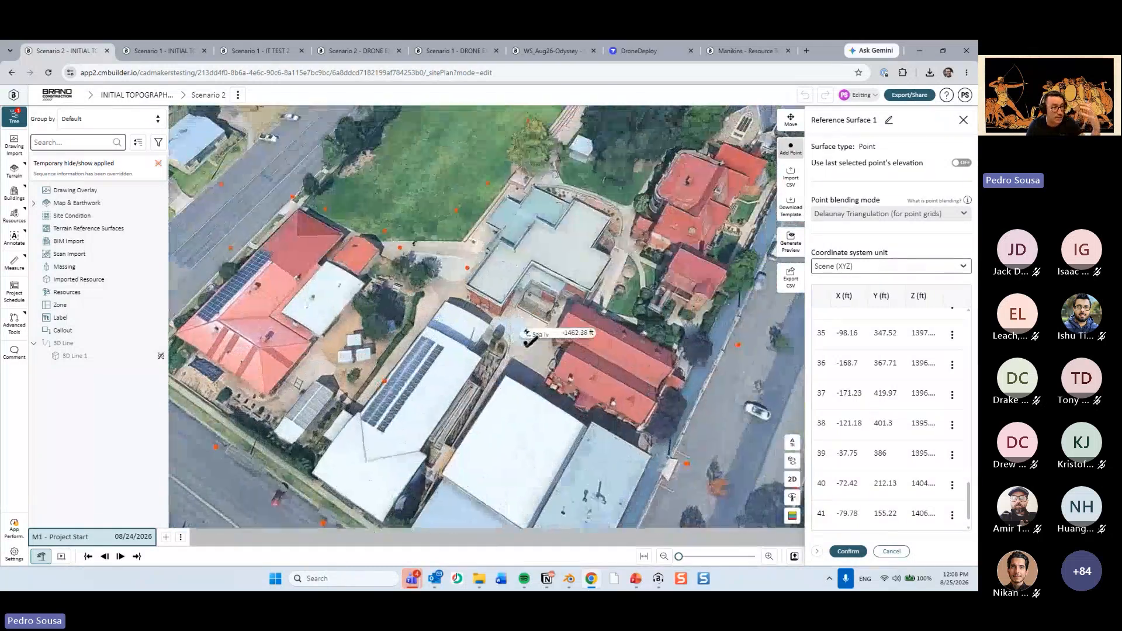
pyautogui.scroll(-3, 540, 374)
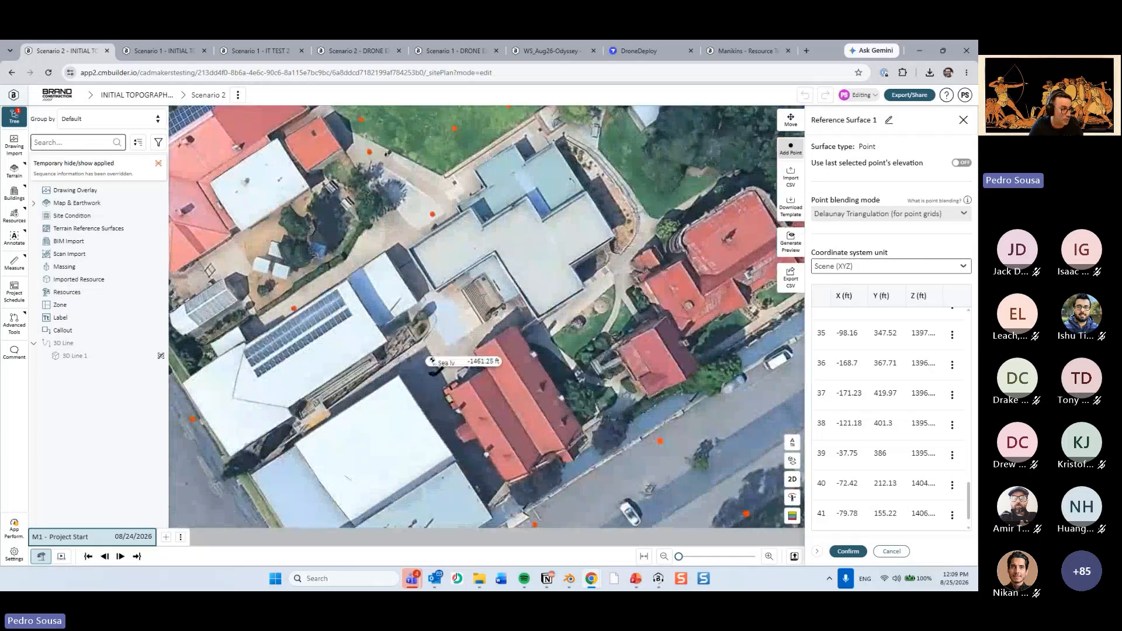
pyautogui.click(434, 374)
pyautogui.click(463, 308)
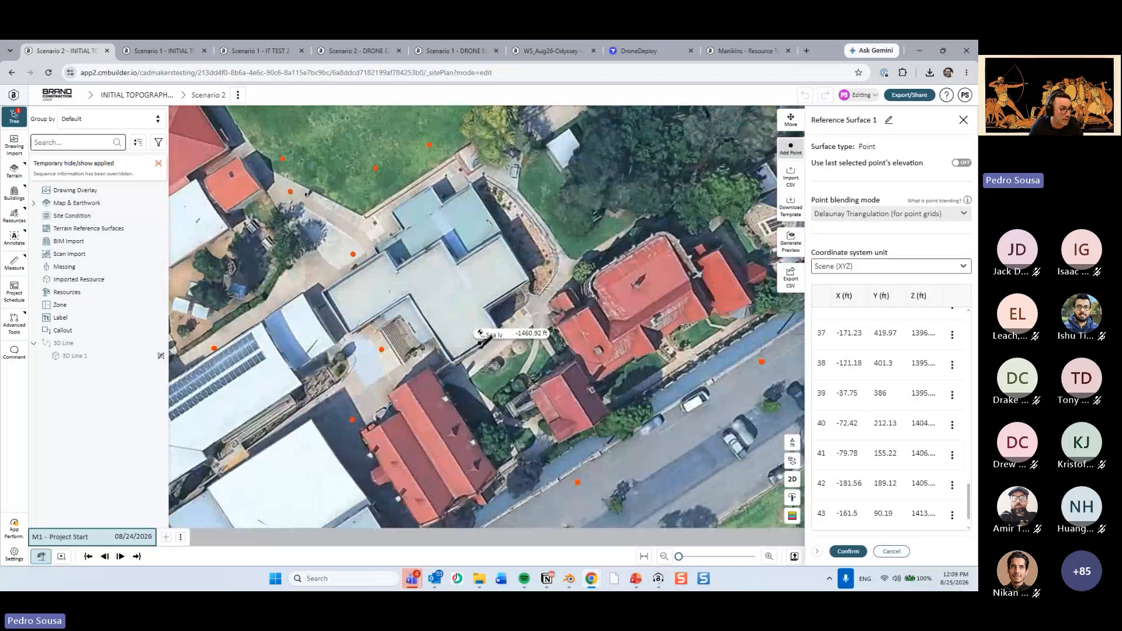
# Add four surface points along the paths around the flat-roofed building's southeast side and onto the adjacent lawn.
pyautogui.click(482, 362)
pyautogui.click(561, 281)
pyautogui.click(607, 238)
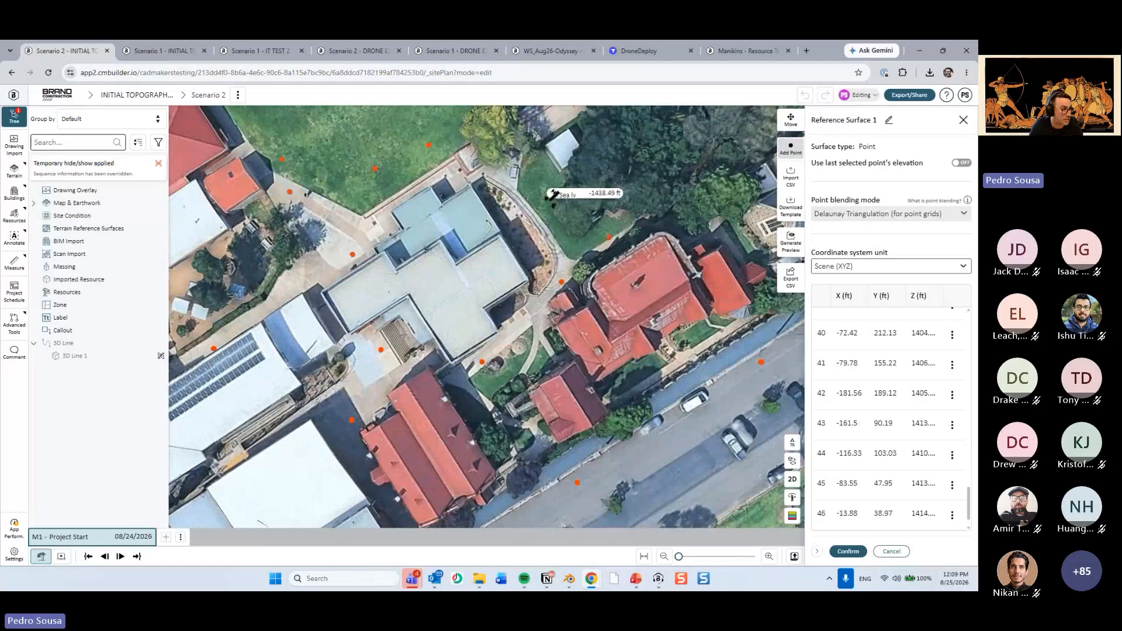
pyautogui.click(534, 191)
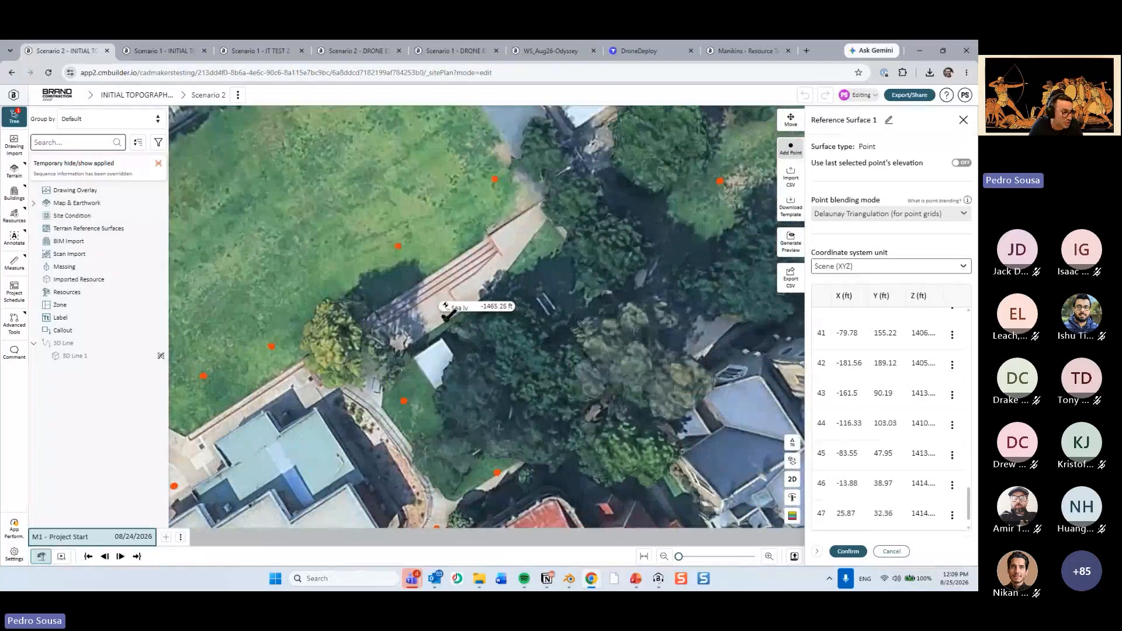
# Add surface points below the field steps, among the trees, beside the church, and in front of the red-roofed house.
pyautogui.click(446, 319)
pyautogui.click(556, 279)
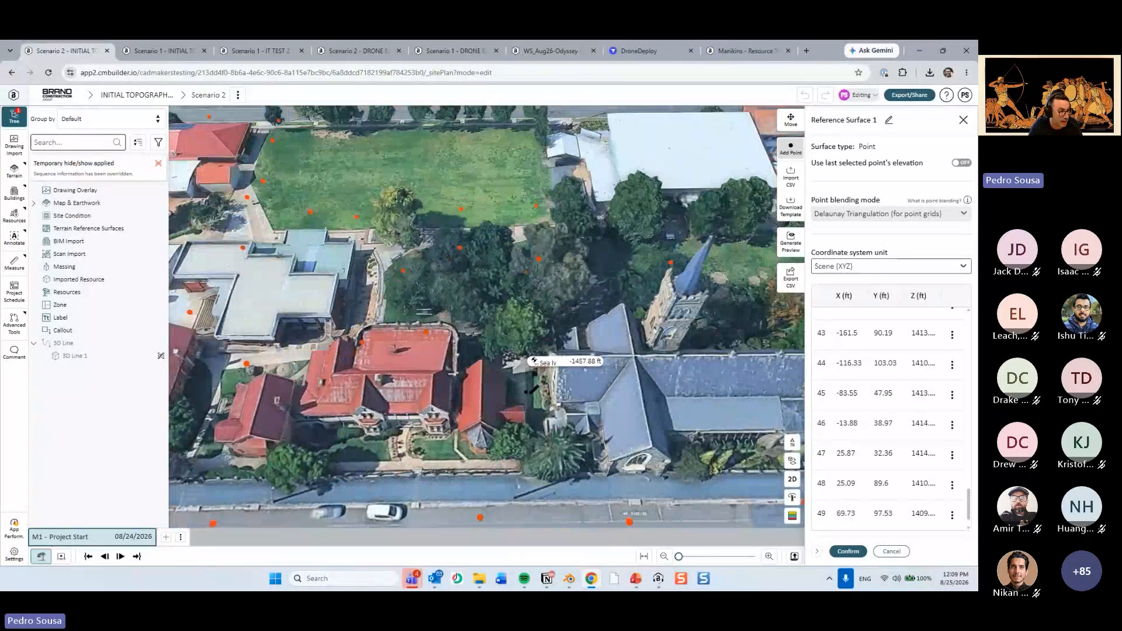
pyautogui.click(534, 389)
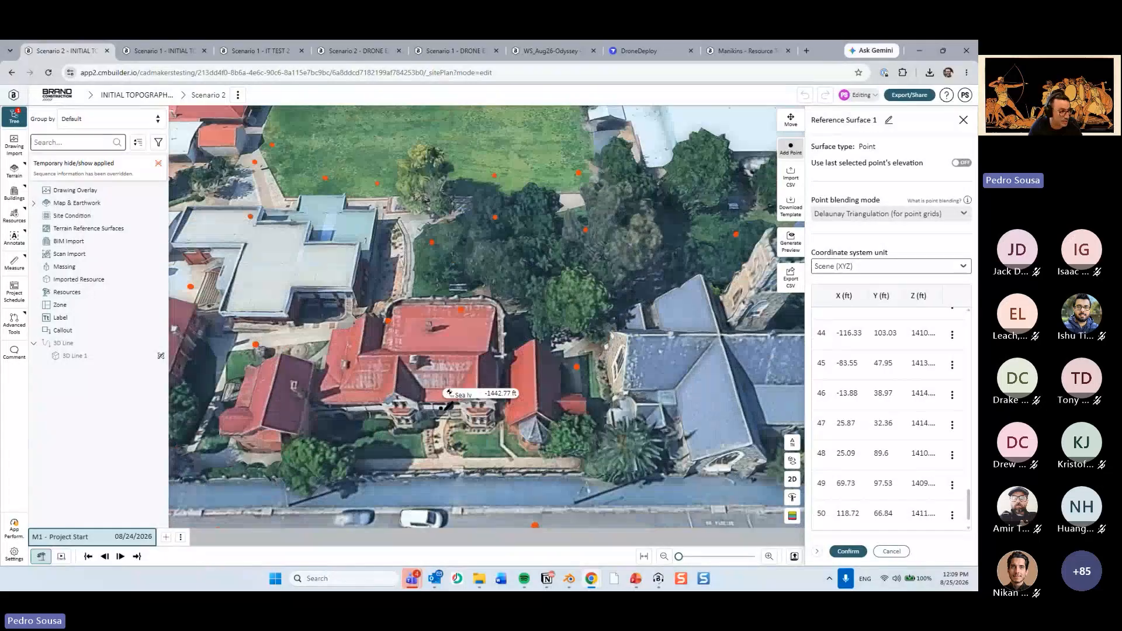
pyautogui.scroll(-4, 443, 408)
pyautogui.click(470, 392)
# Review the point coverage over the site and confirm the terrain reference surface.
pyautogui.moveTo(268, 388); pyautogui.dragTo(534, 343, button='right')
pyautogui.moveTo(567, 327); pyautogui.dragTo(441, 302)
pyautogui.moveTo(619, 381); pyautogui.dragTo(562, 380)
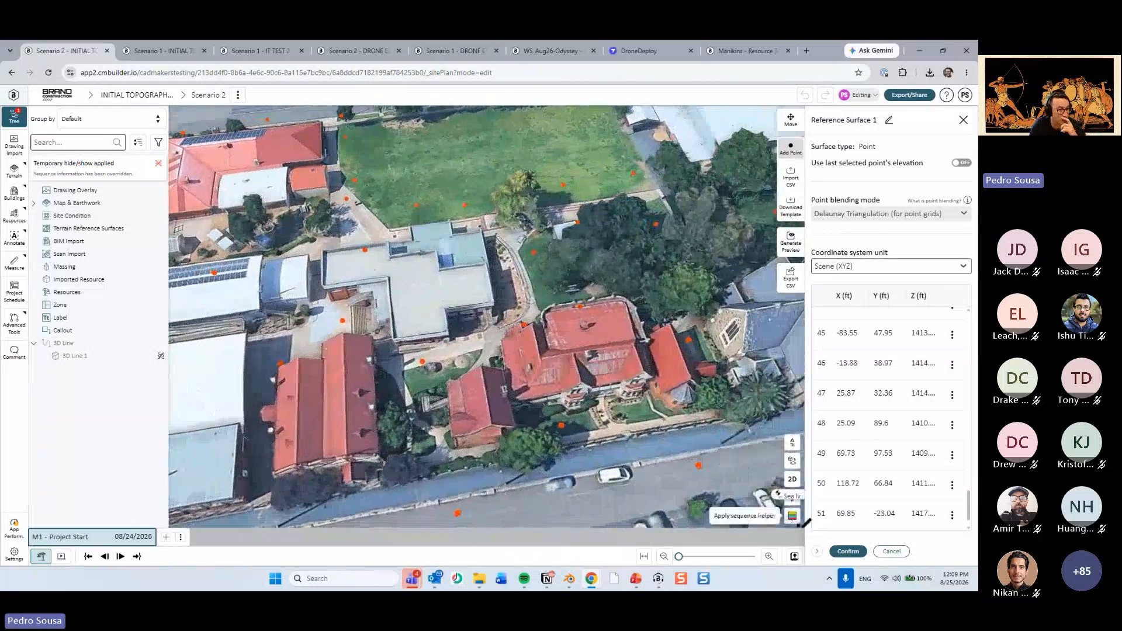
pyautogui.click(848, 551)
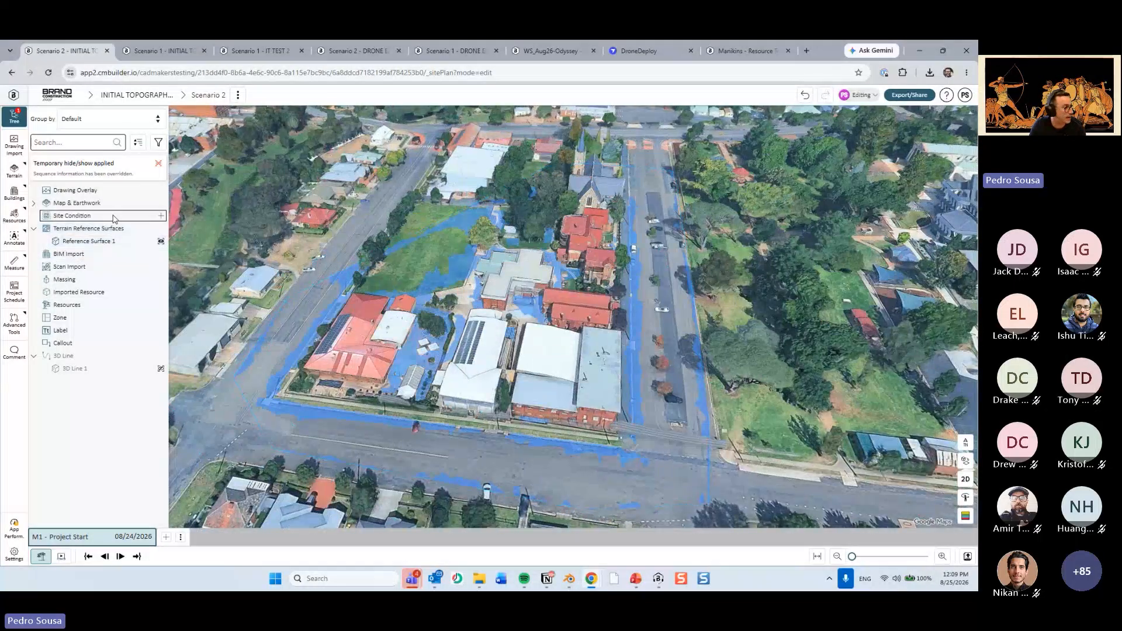
# Hide the map tile to inspect the reference surface on its own, and show the map tile again.
pyautogui.rightClick(103, 205)
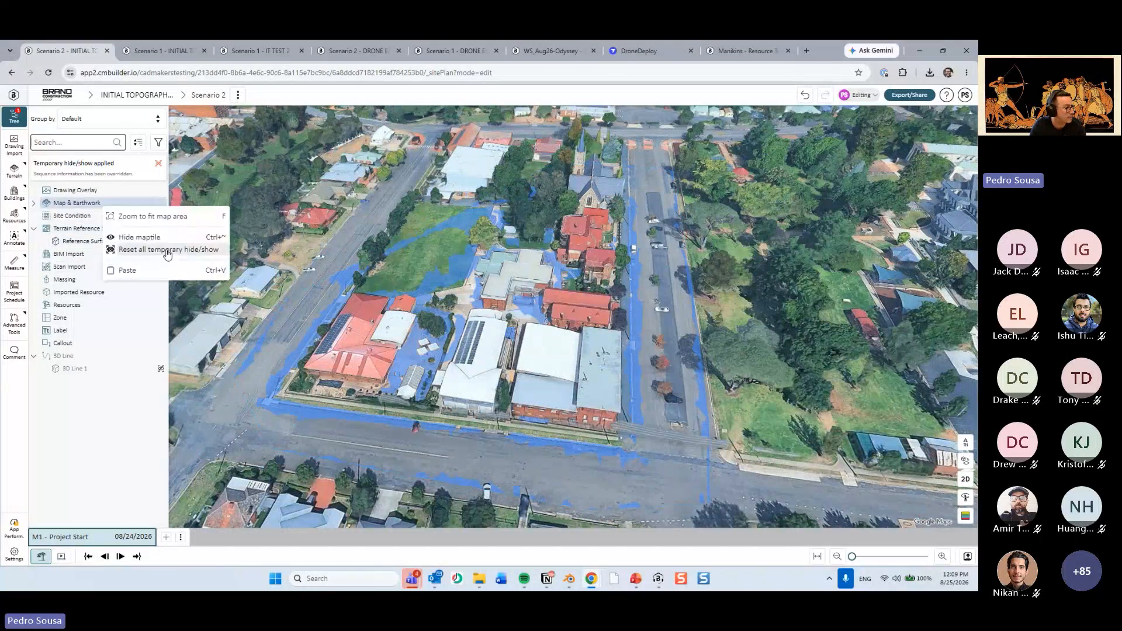
pyautogui.click(158, 237)
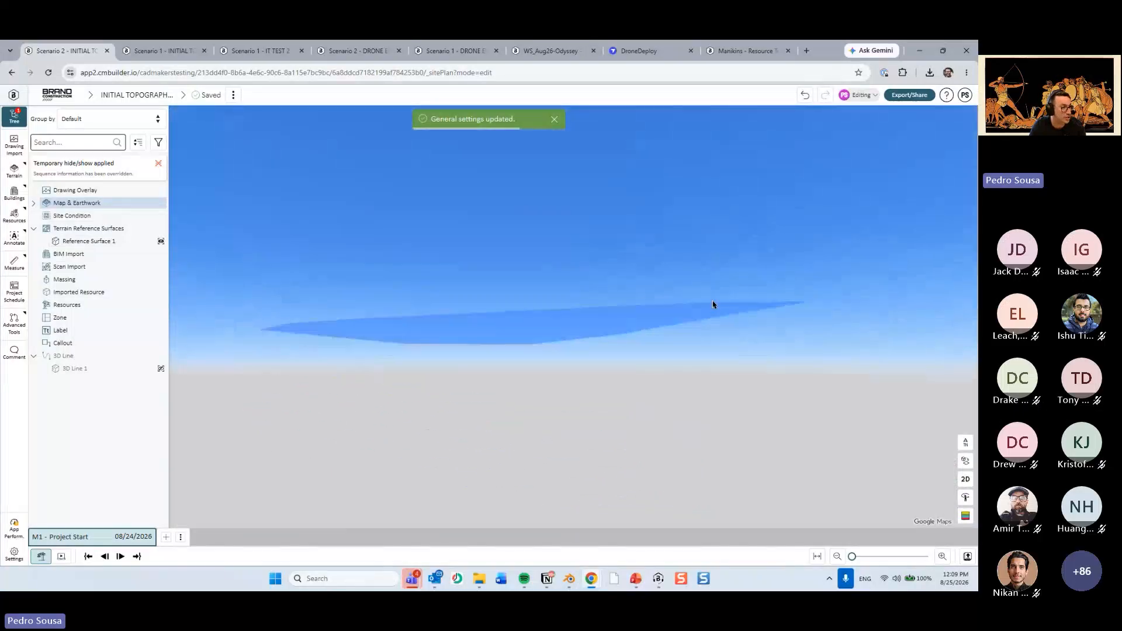
pyautogui.moveTo(712, 301); pyautogui.dragTo(659, 349, button='middle')
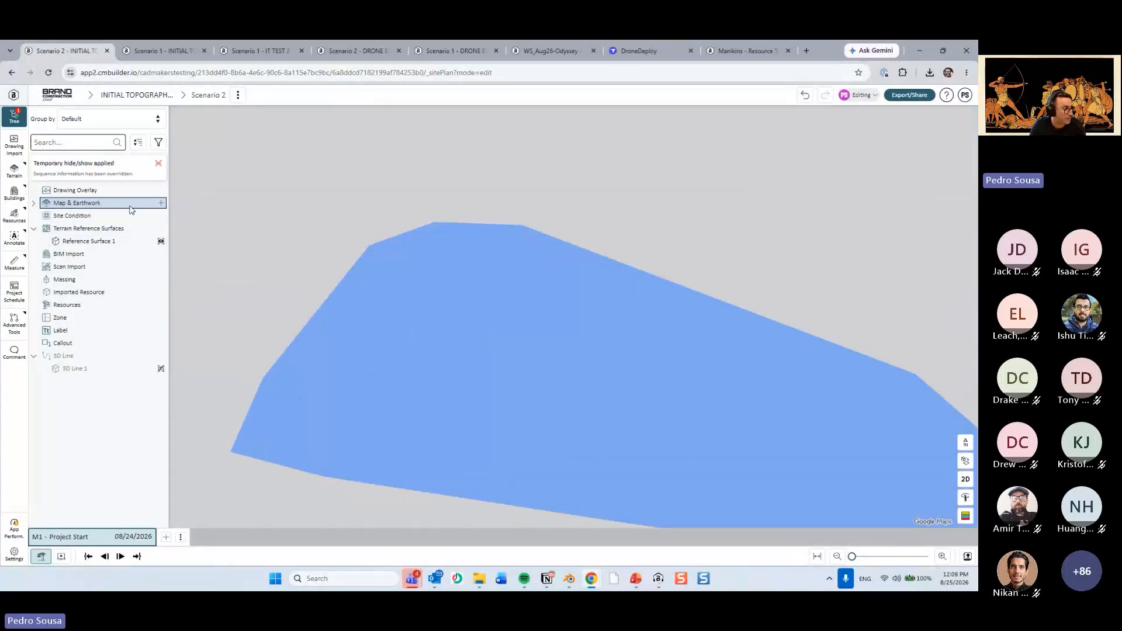
pyautogui.rightClick(105, 209)
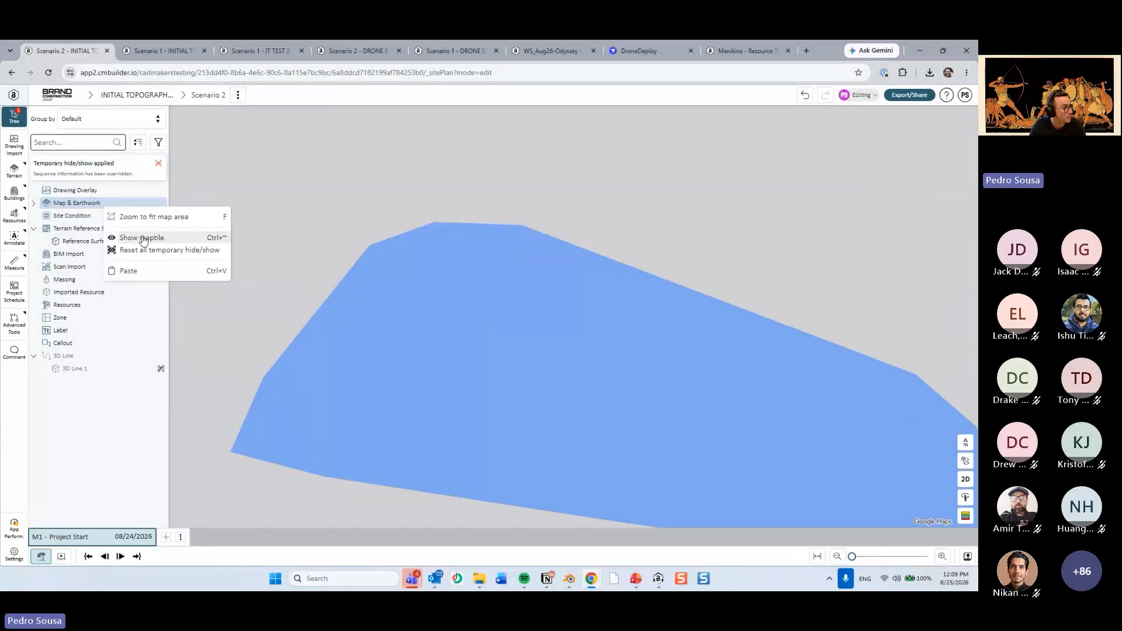
pyautogui.click(147, 240)
pyautogui.scroll(2, 538, 299)
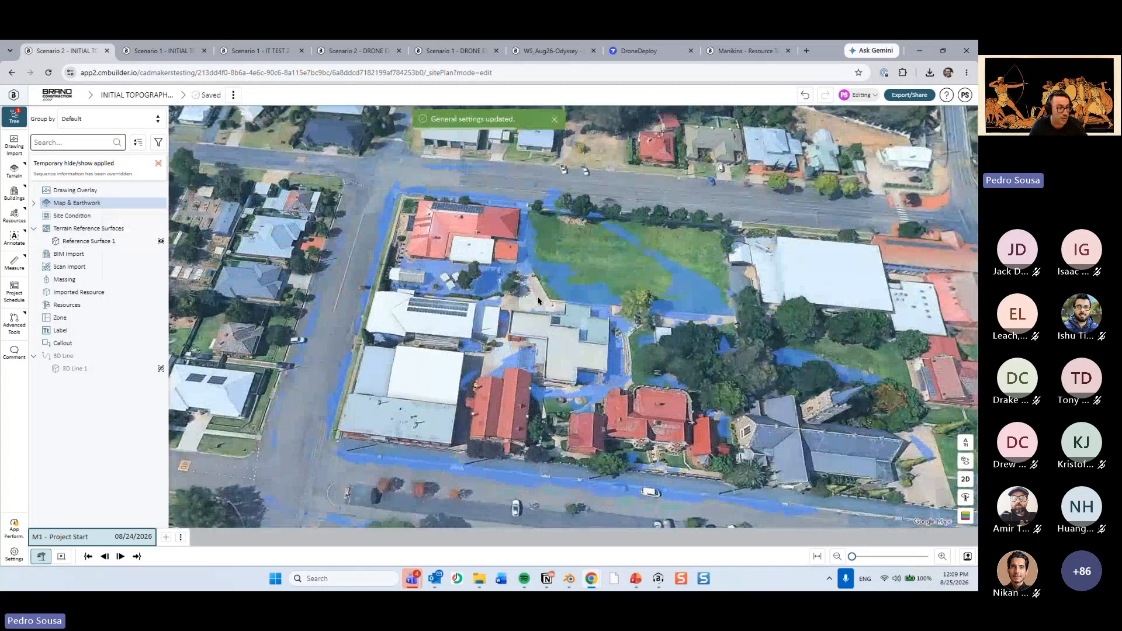
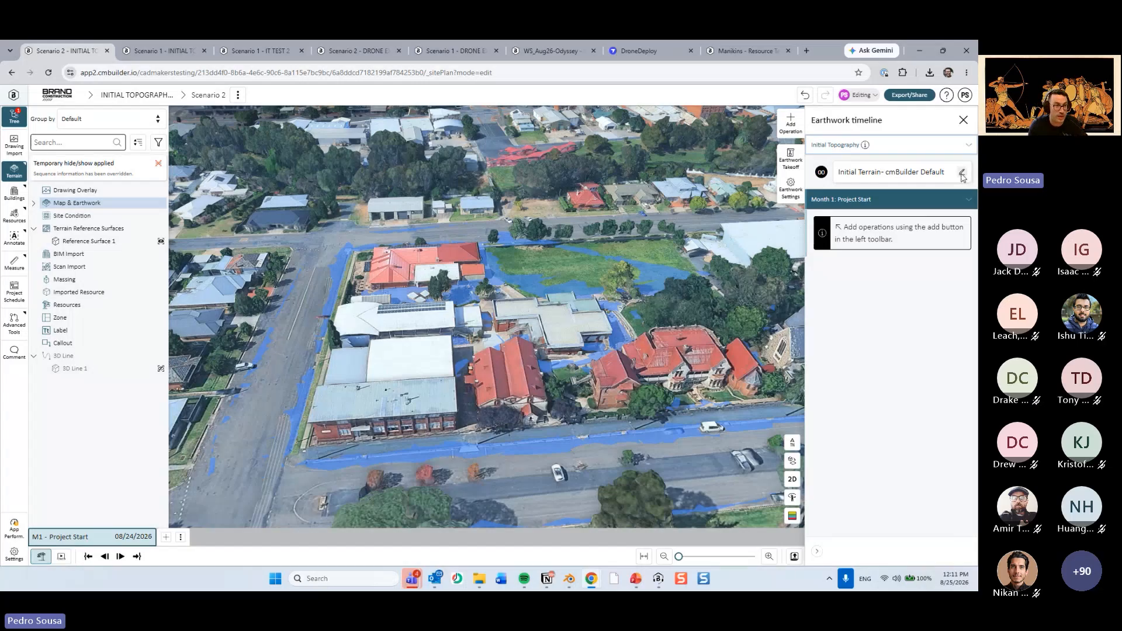
# Assign Reference Surface 1 as the initial topography, raise the smoothing distance to about 70% of its range, and confirm.
pyautogui.click(961, 174)
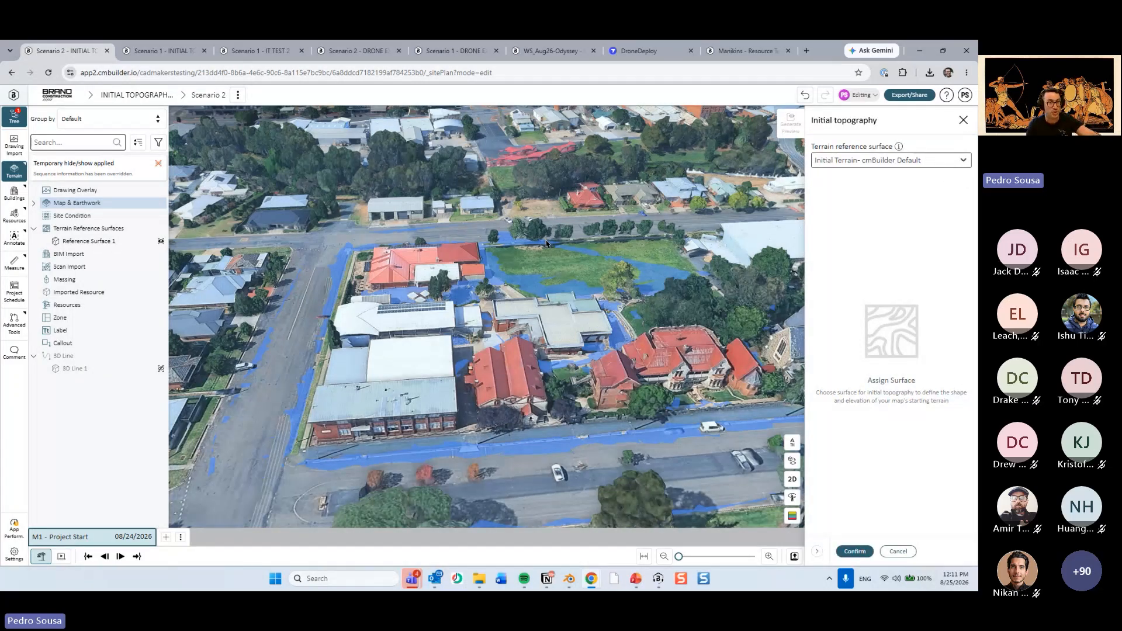
pyautogui.click(852, 163)
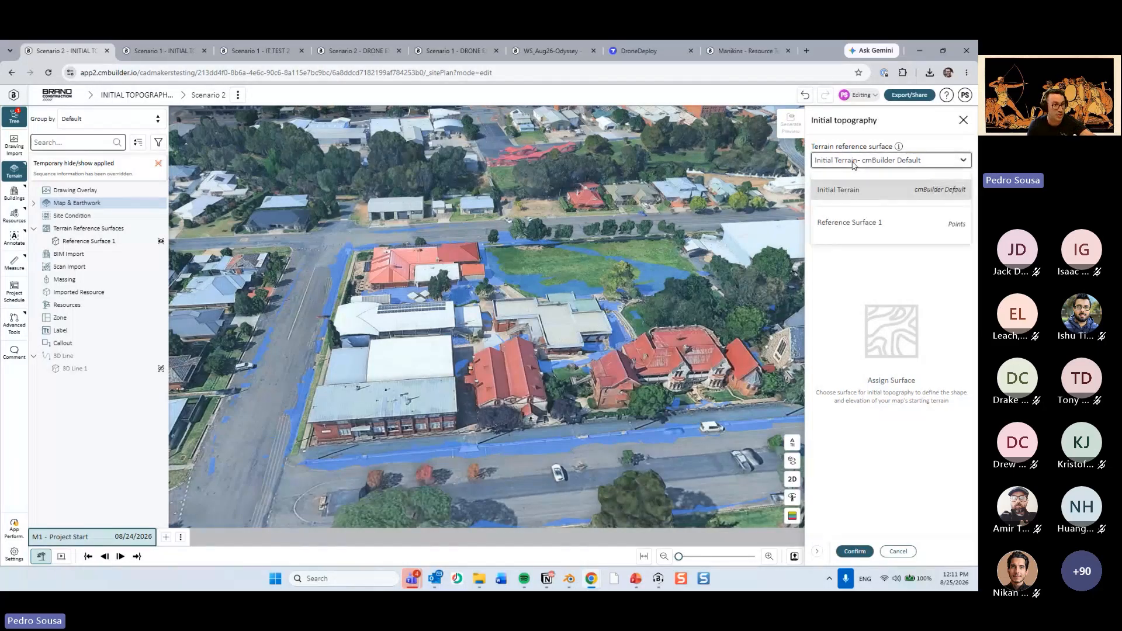
pyautogui.click(857, 224)
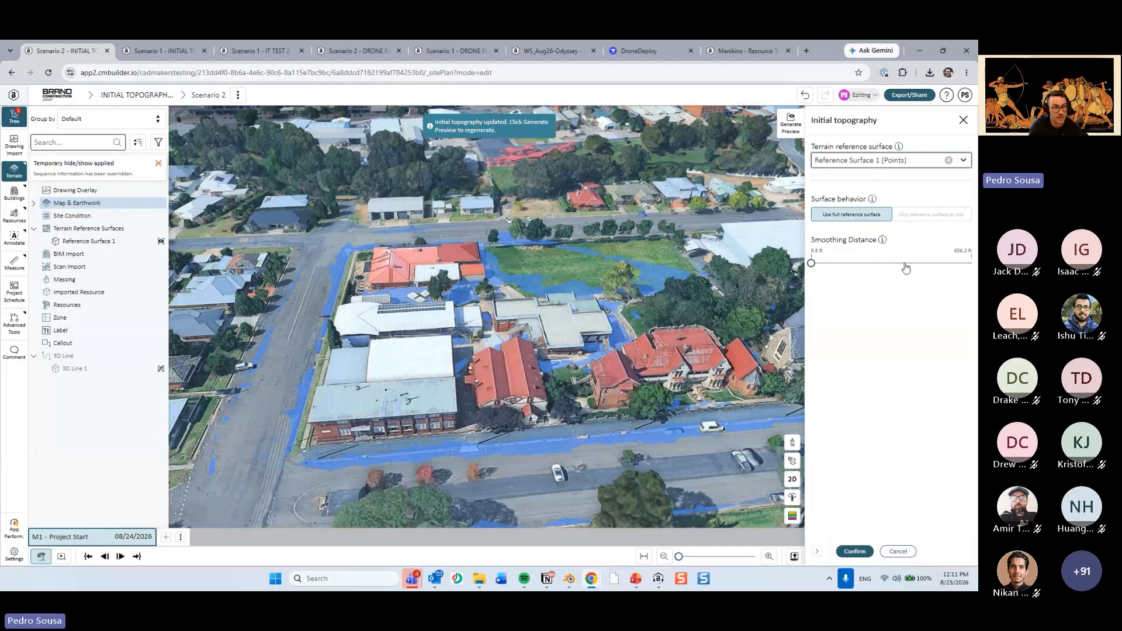
pyautogui.moveTo(905, 266); pyautogui.dragTo(924, 266)
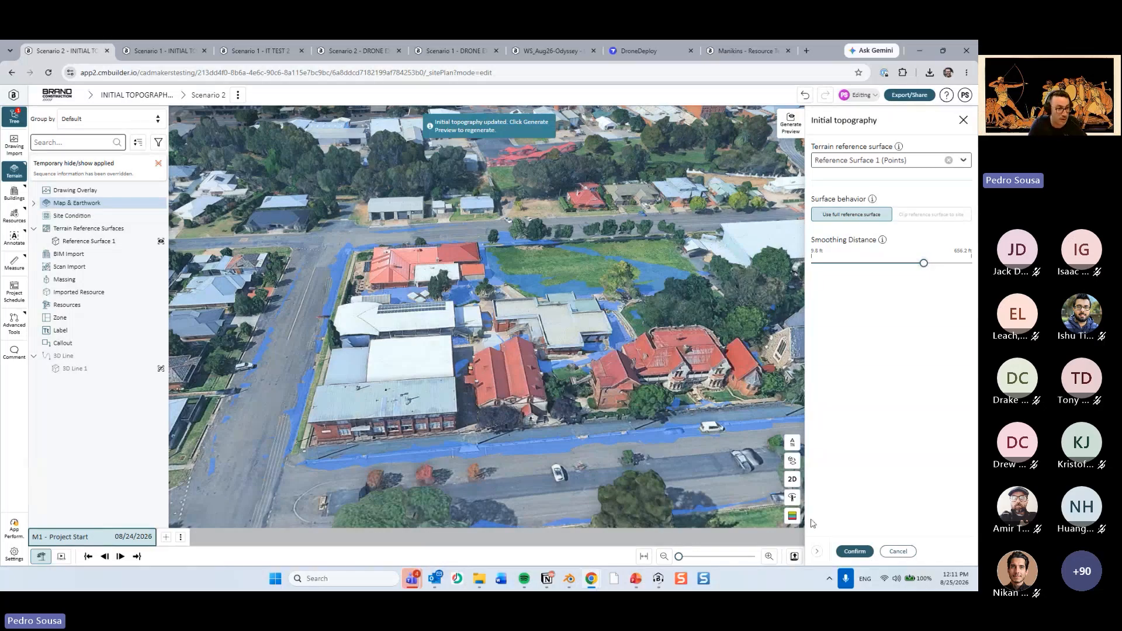
pyautogui.click(854, 551)
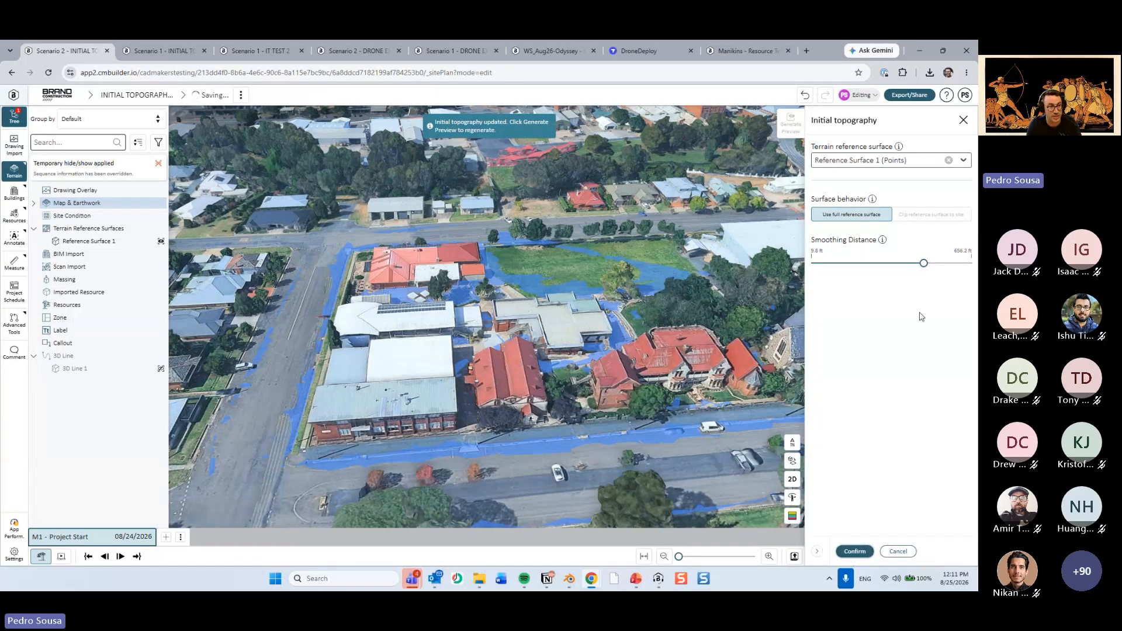
# Hide Reference Surface 1 and inspect the adjusted terrain along the streets and under the school buildings.
pyautogui.scroll(-3, 500, 331)
pyautogui.moveTo(501, 330); pyautogui.dragTo(598, 382)
pyautogui.moveTo(444, 307); pyautogui.dragTo(545, 353)
pyautogui.click(509, 329)
pyautogui.press('h')
pyautogui.click(431, 385)
pyautogui.scroll(4, 512, 320)
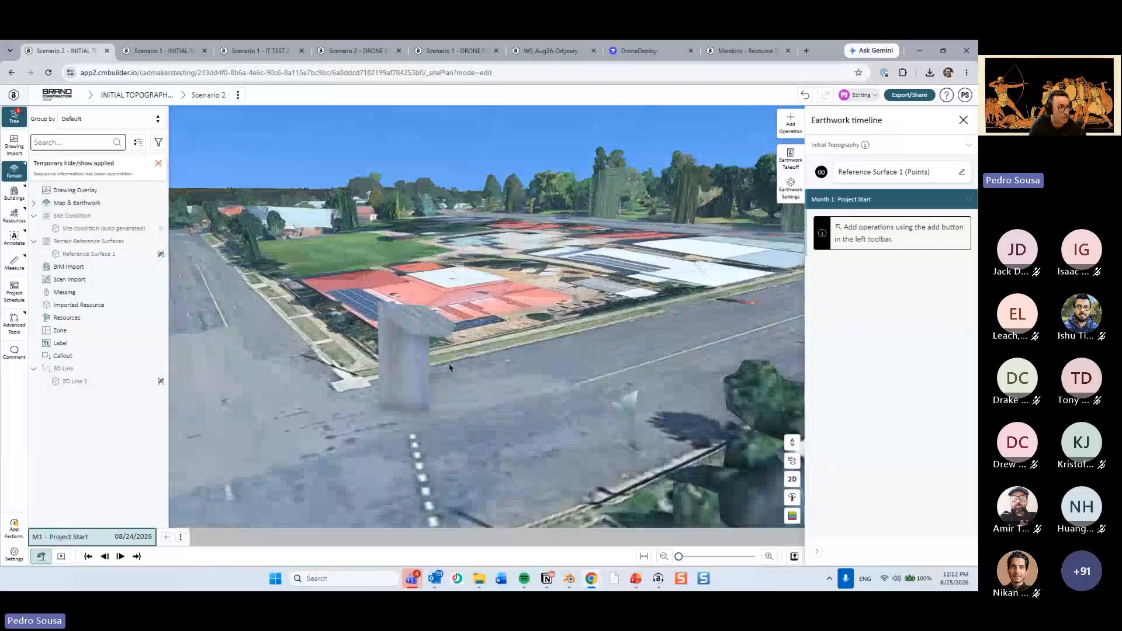
pyautogui.moveTo(511, 320); pyautogui.dragTo(498, 350)
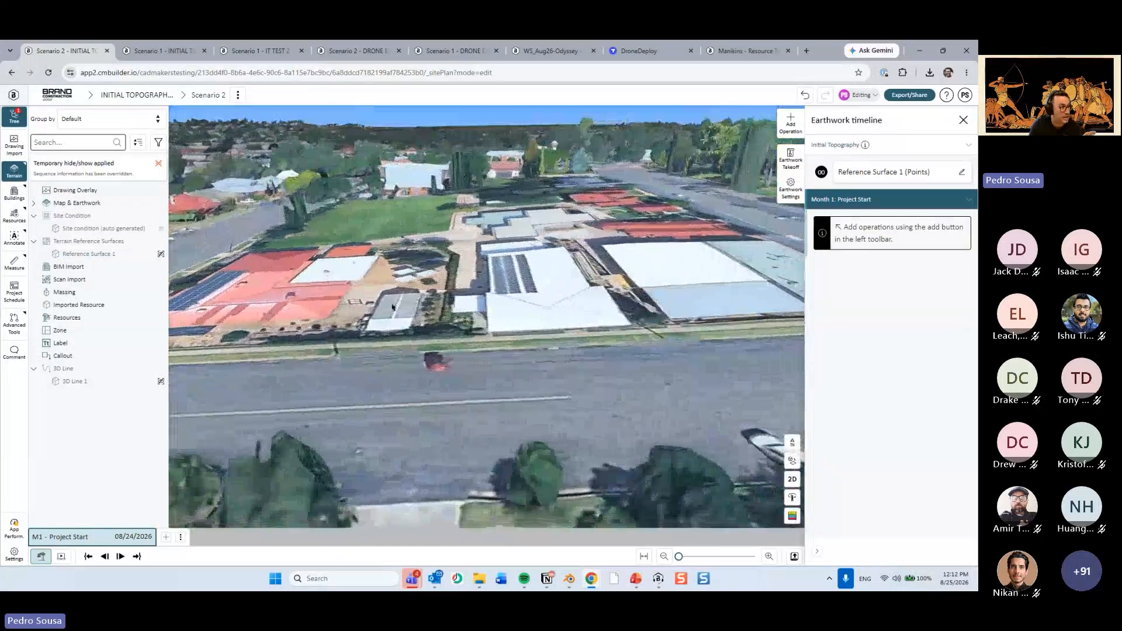
# Highlight the auto-generated site condition and examine the area it covers around the school buildings and street corner.
pyautogui.click(118, 231)
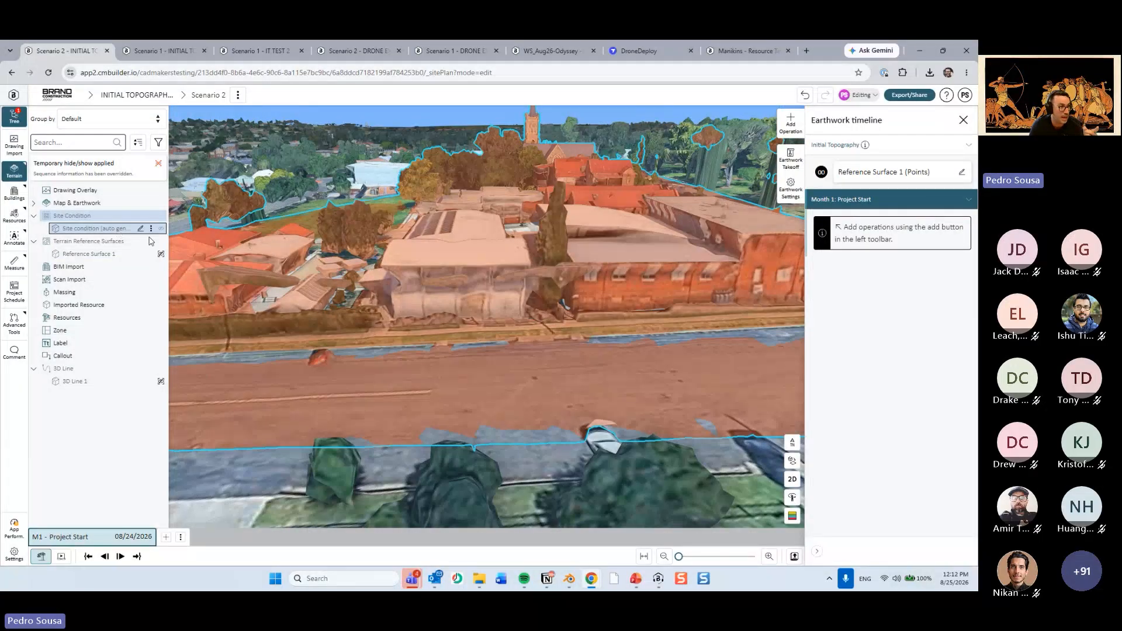
pyautogui.scroll(-4, 514, 323)
pyautogui.moveTo(514, 323); pyautogui.dragTo(586, 428)
pyautogui.scroll(-2, 468, 349)
pyautogui.click(345, 336)
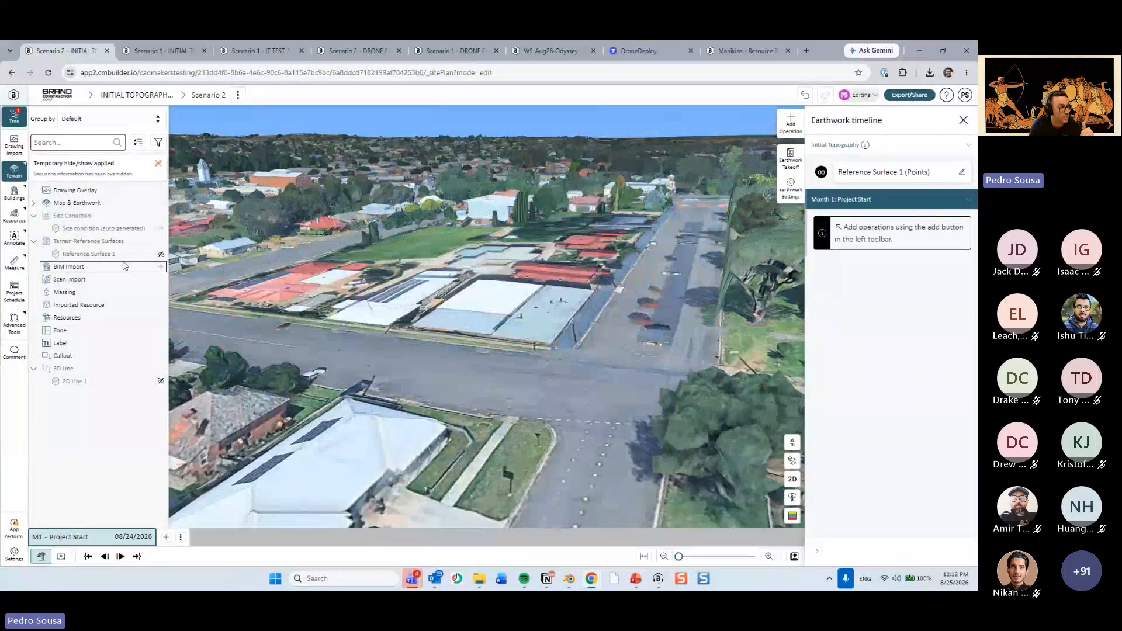
# Highlight Reference Surface 1 to check its extent, clear the selection, and inspect the grounds from above.
pyautogui.click(88, 253)
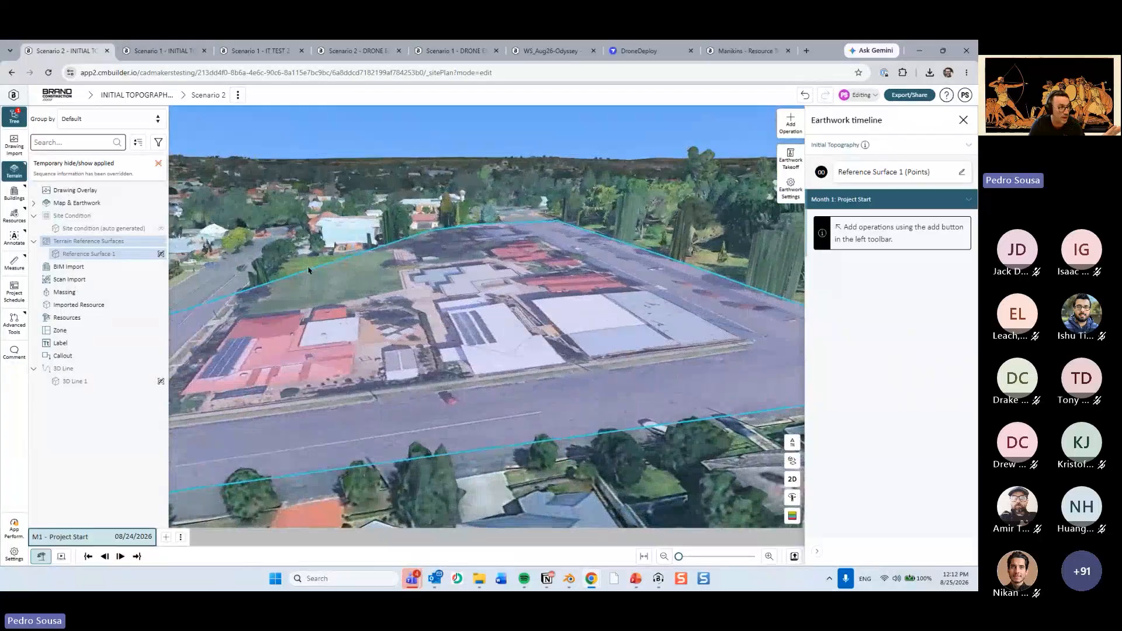
pyautogui.click(308, 270)
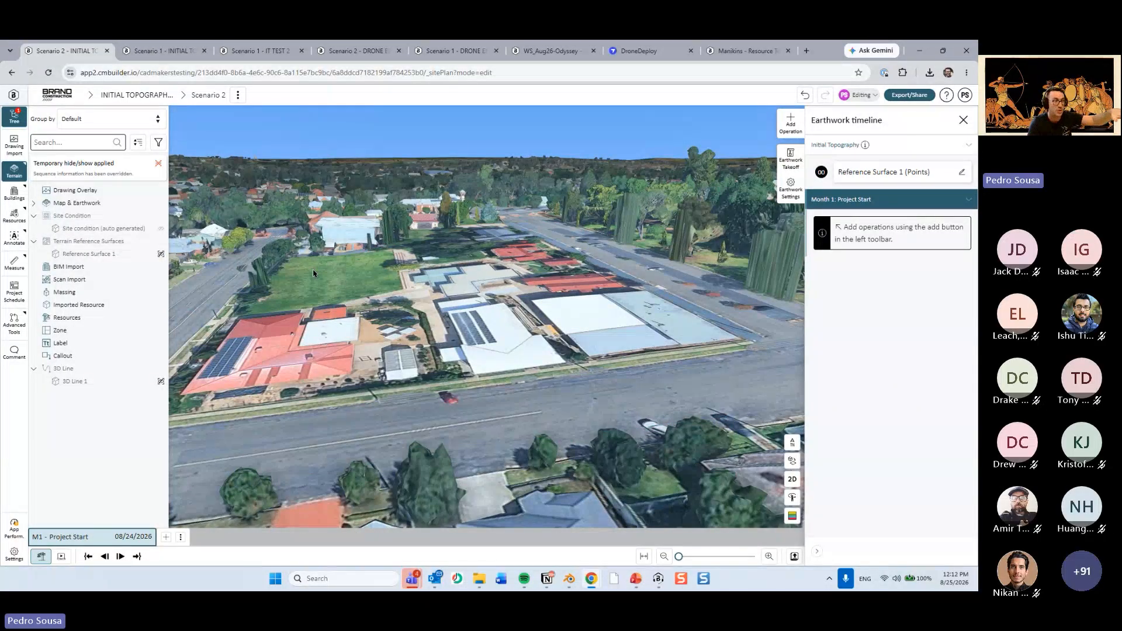
pyautogui.moveTo(313, 274); pyautogui.dragTo(294, 301)
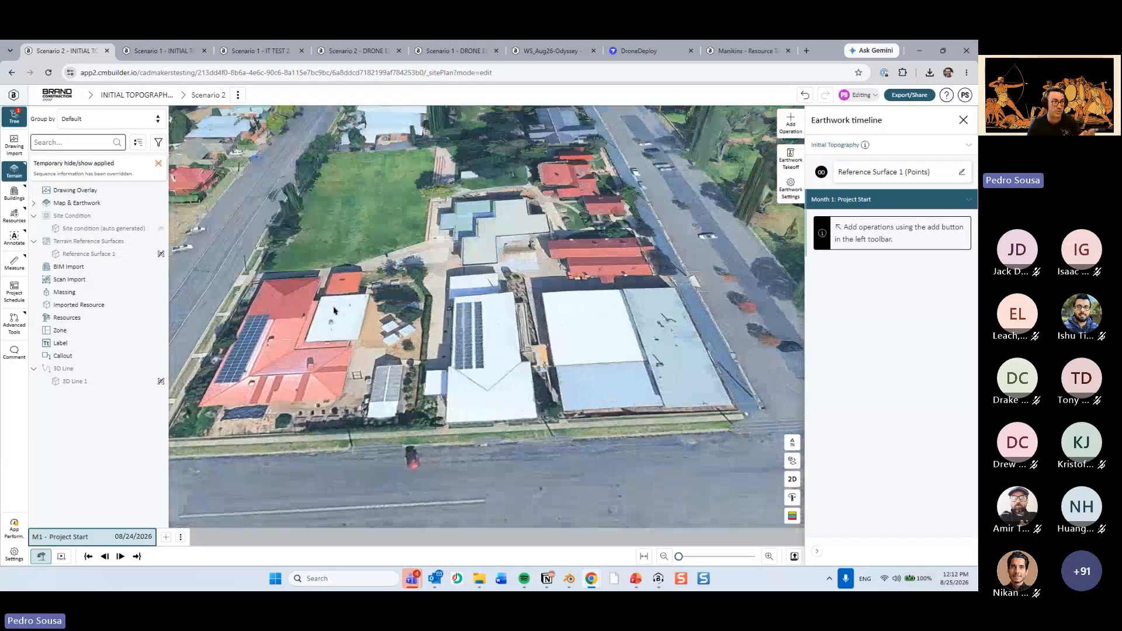
pyautogui.moveTo(587, 297); pyautogui.dragTo(562, 440)
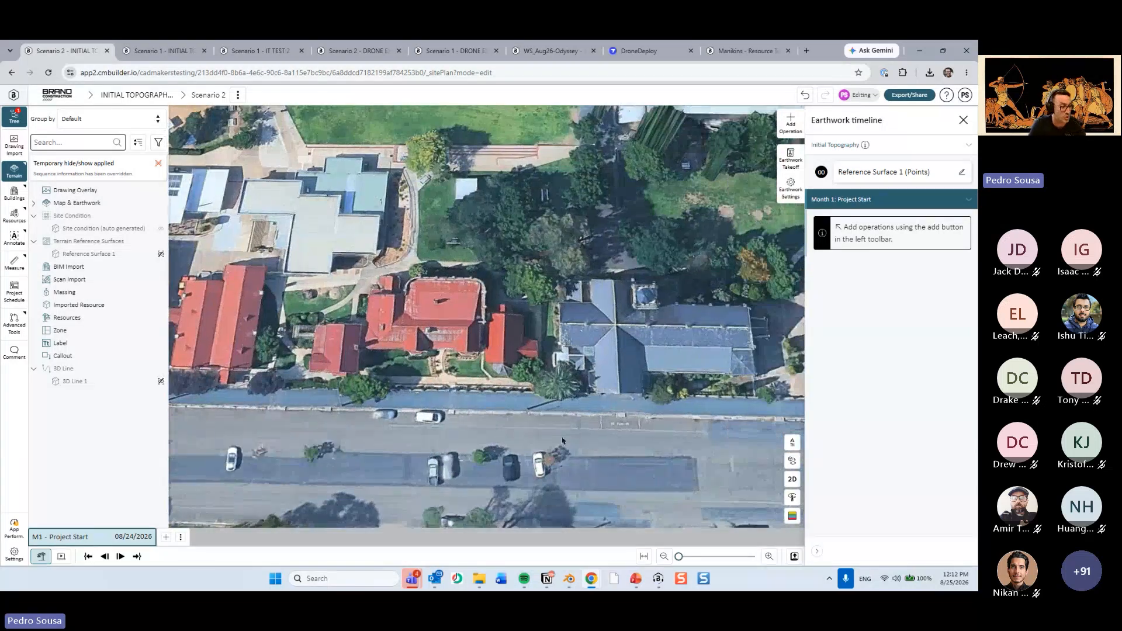
# Switch to the PowerPoint presentation, read the slide on creating the site condition shape, and return to the site plan in the browser.
pyautogui.click(635, 578)
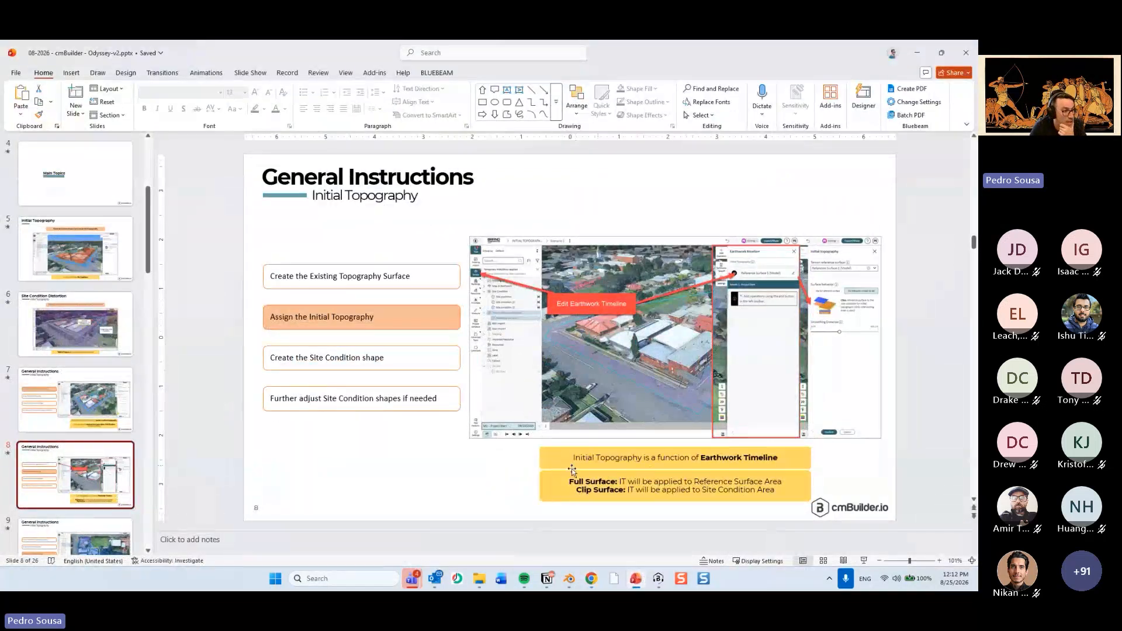
pyautogui.scroll(-3, 99, 474)
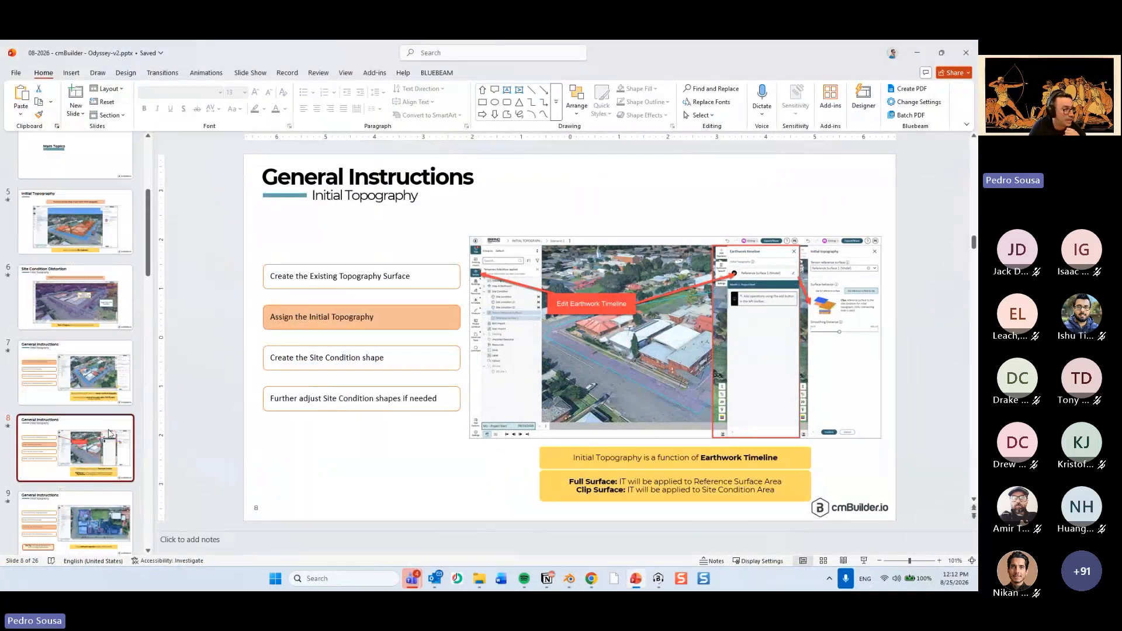
pyautogui.click(98, 474)
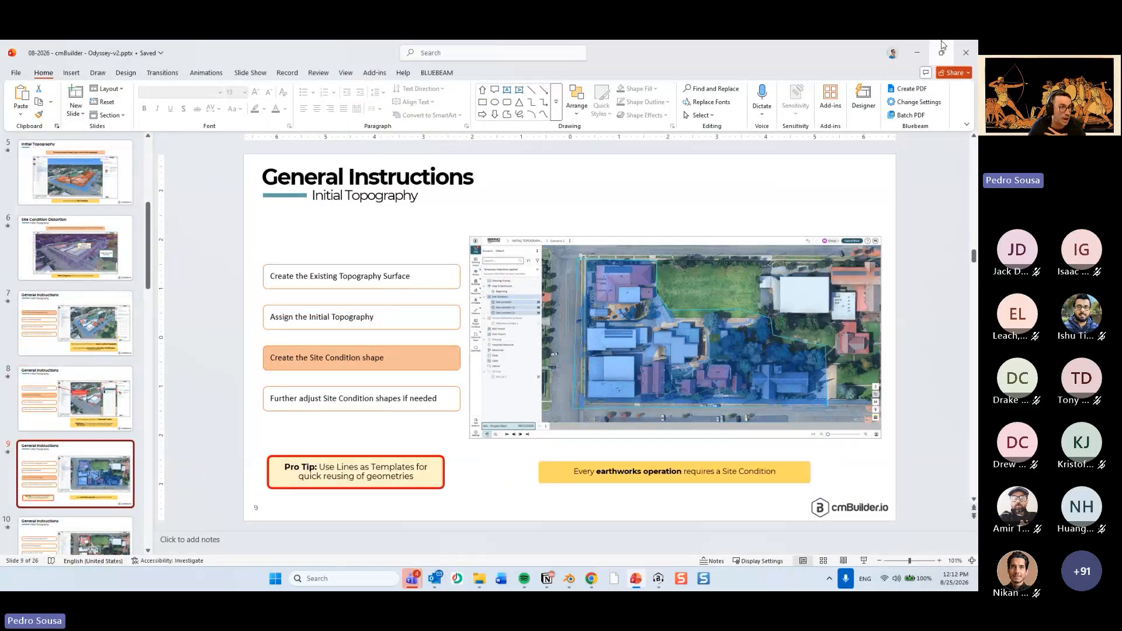
pyautogui.click(921, 53)
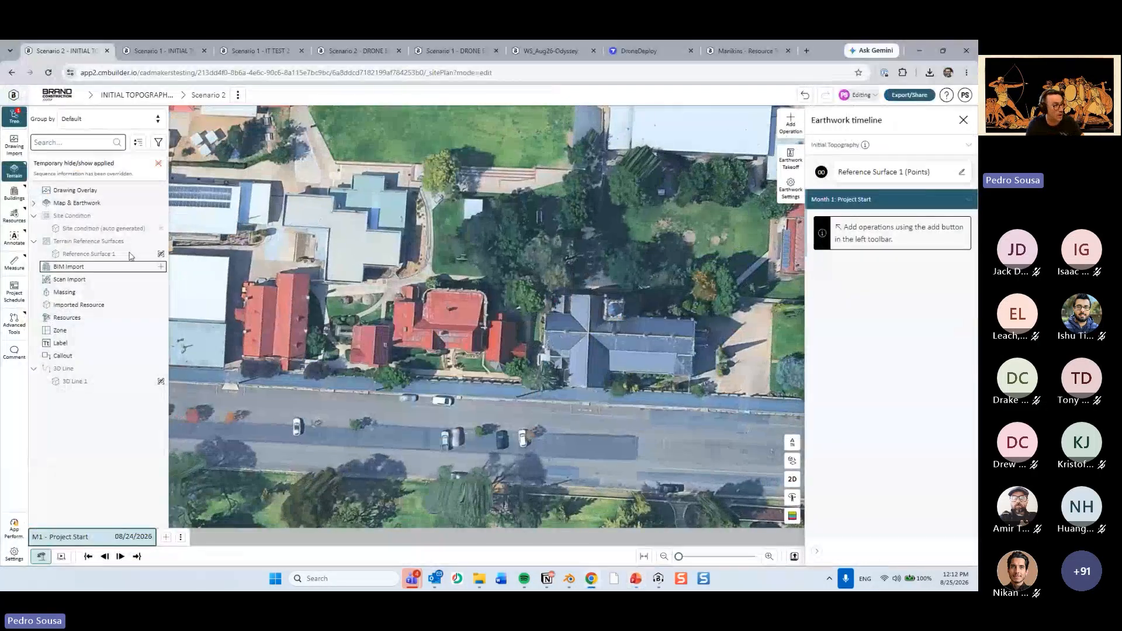
# In 2D plan view, add a site condition by sketching a closed four-sided outline around the church, and confirm it.
pyautogui.click(792, 479)
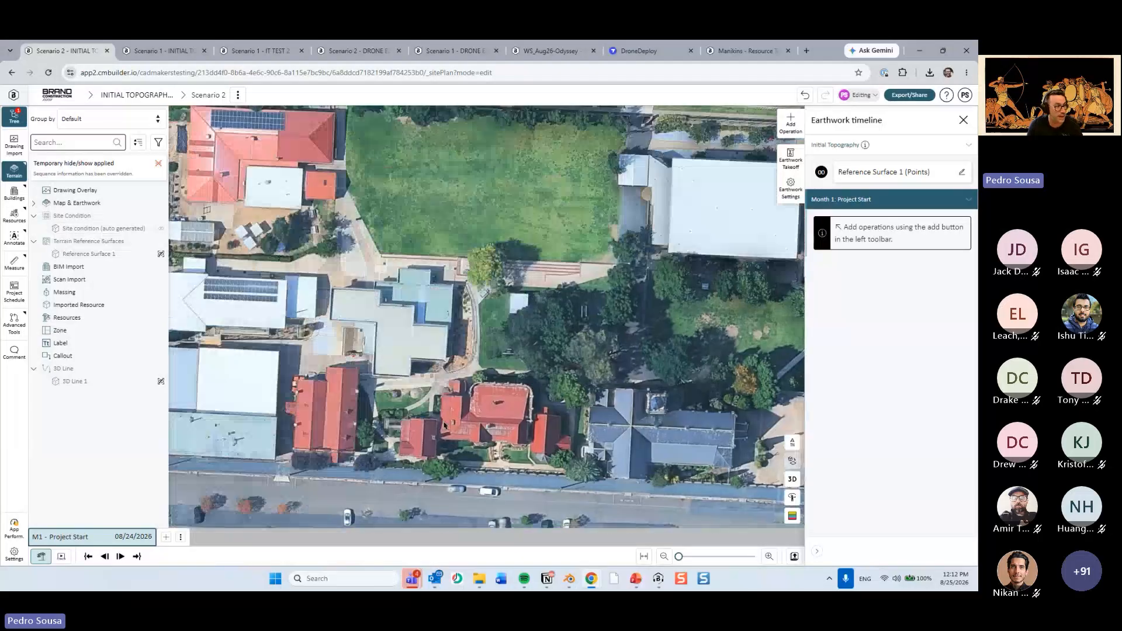
pyautogui.moveTo(457, 430); pyautogui.dragTo(444, 387)
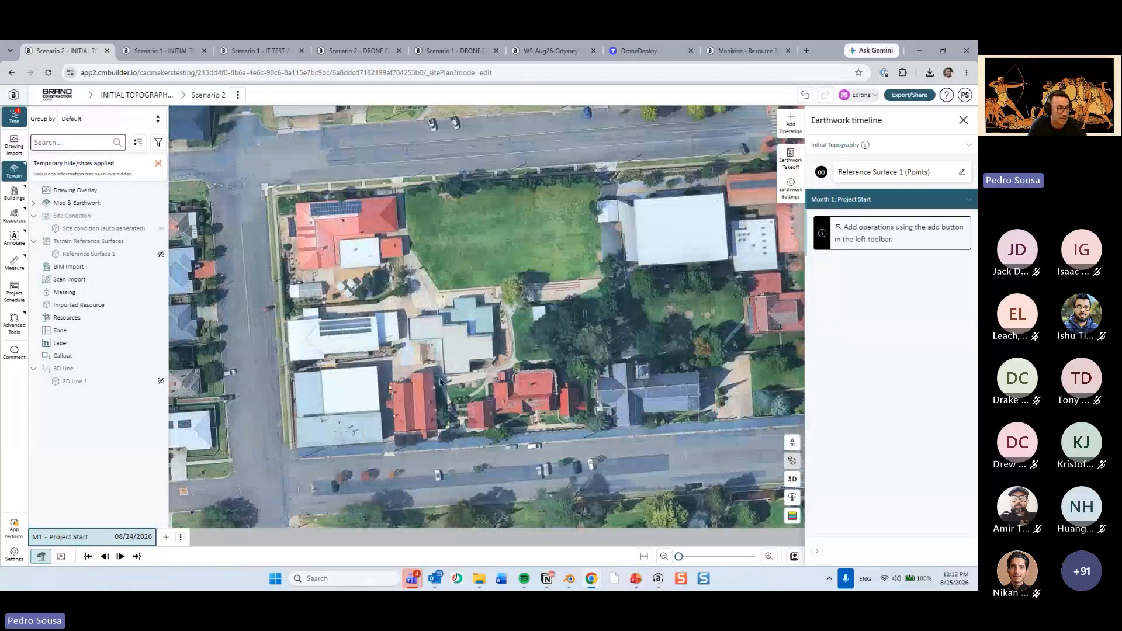
pyautogui.moveTo(340, 220); pyautogui.dragTo(382, 264)
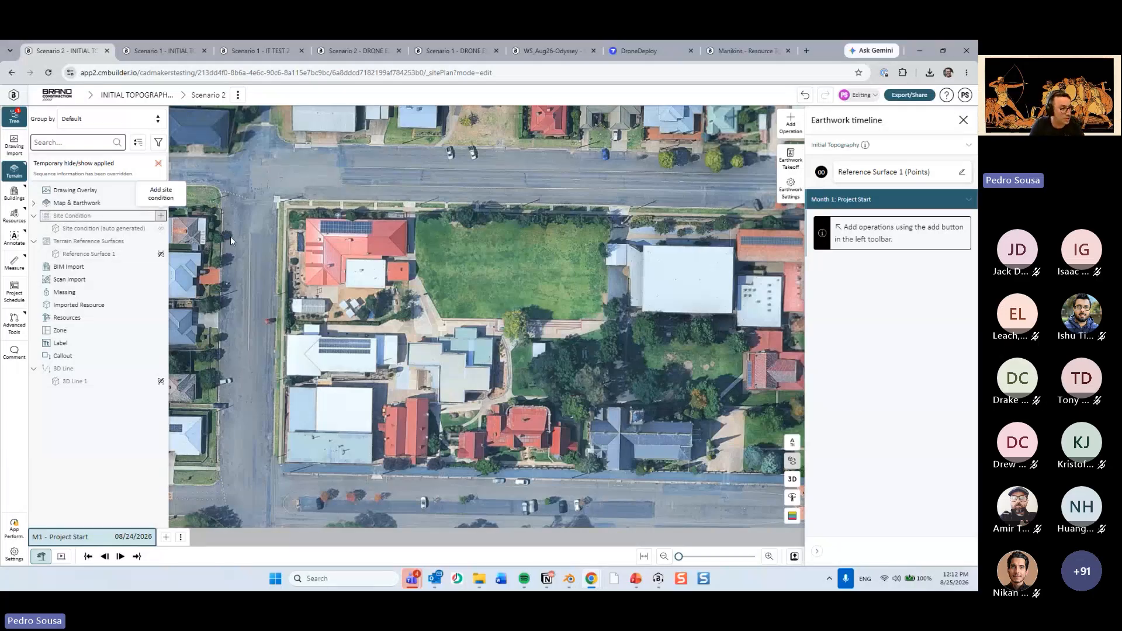
pyautogui.click(160, 215)
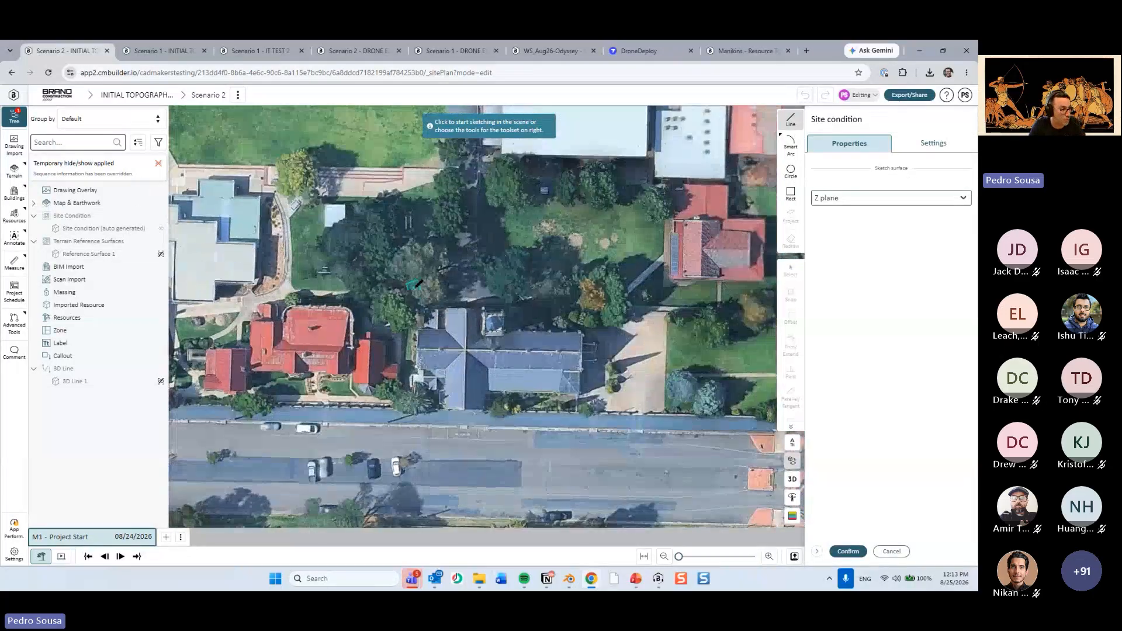
pyautogui.click(413, 287)
pyautogui.click(408, 419)
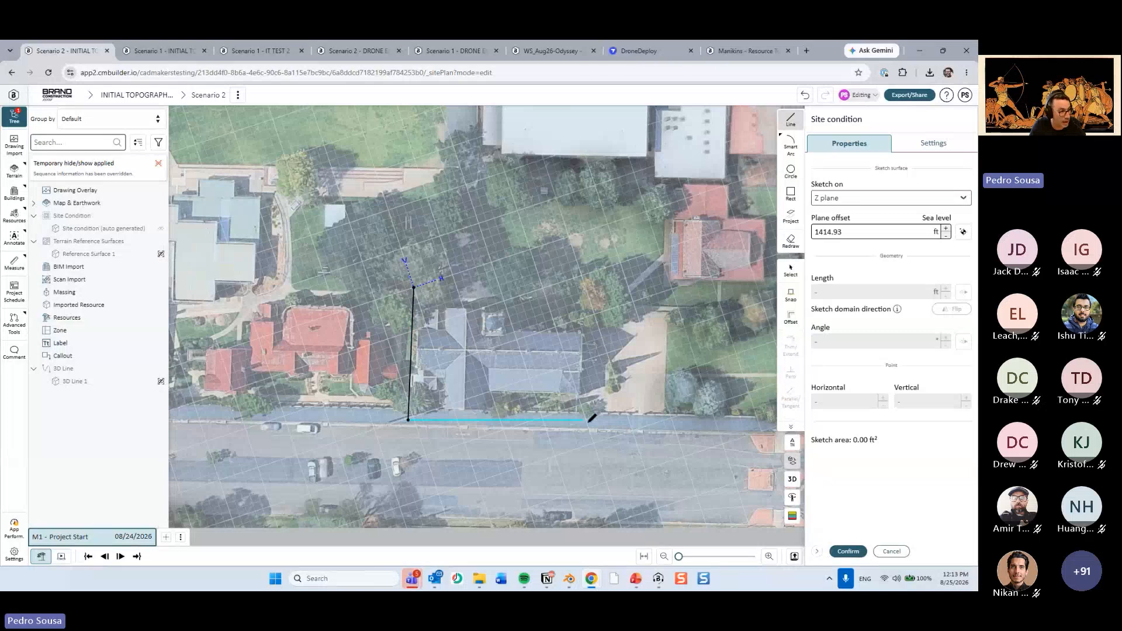
pyautogui.click(587, 422)
pyautogui.click(590, 299)
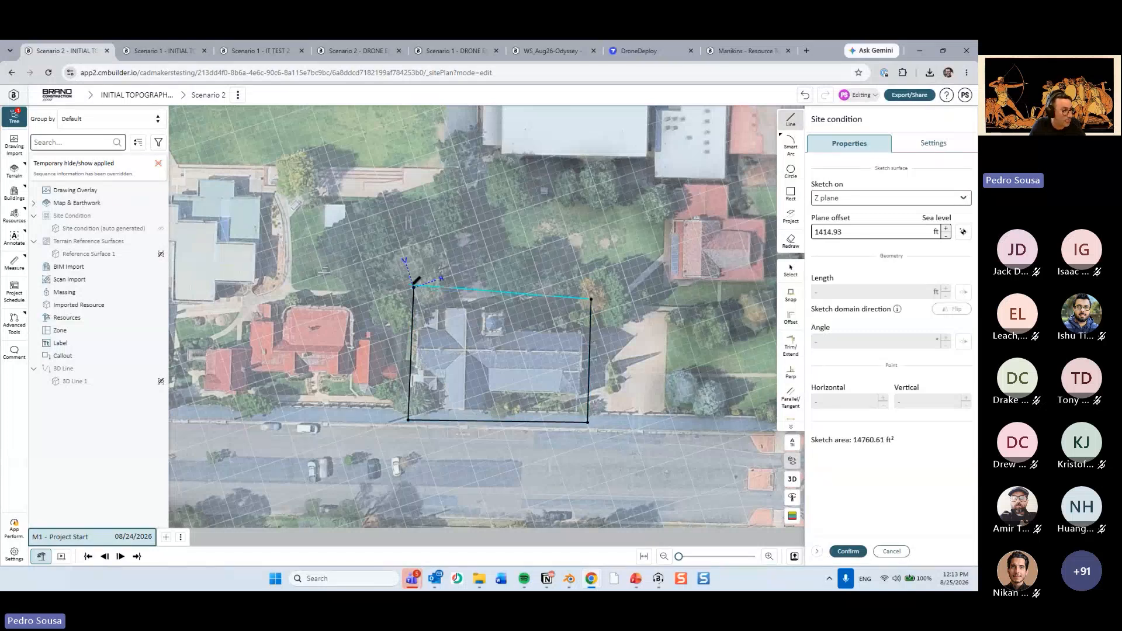
pyautogui.click(414, 286)
pyautogui.click(848, 551)
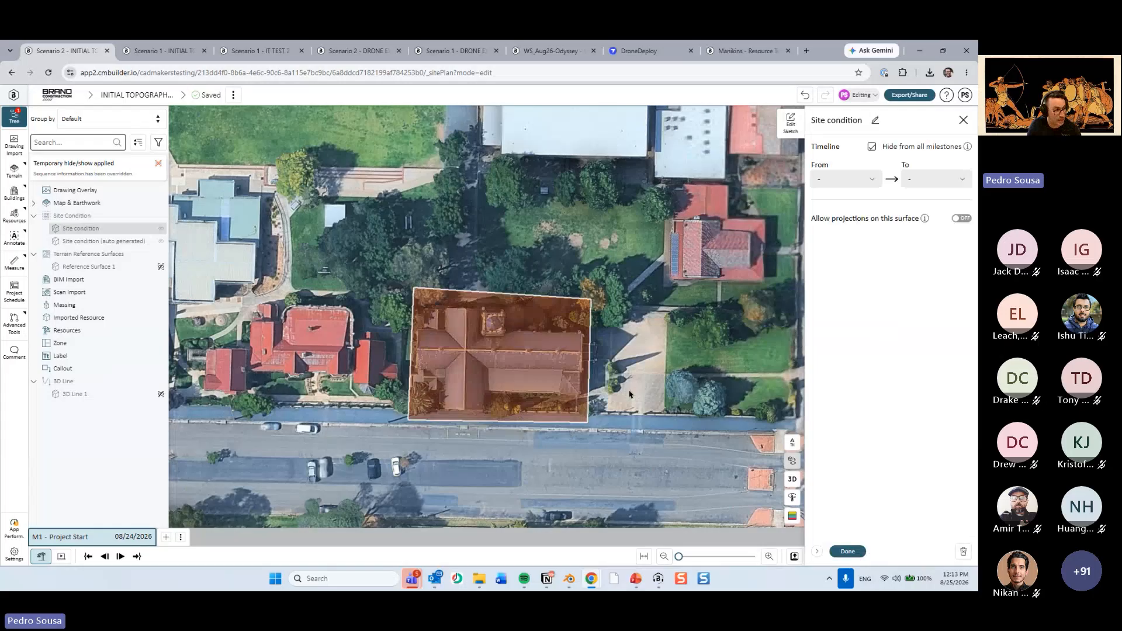
# Examine the church site condition in 3D and compare it with the auto-generated site condition.
pyautogui.click(792, 479)
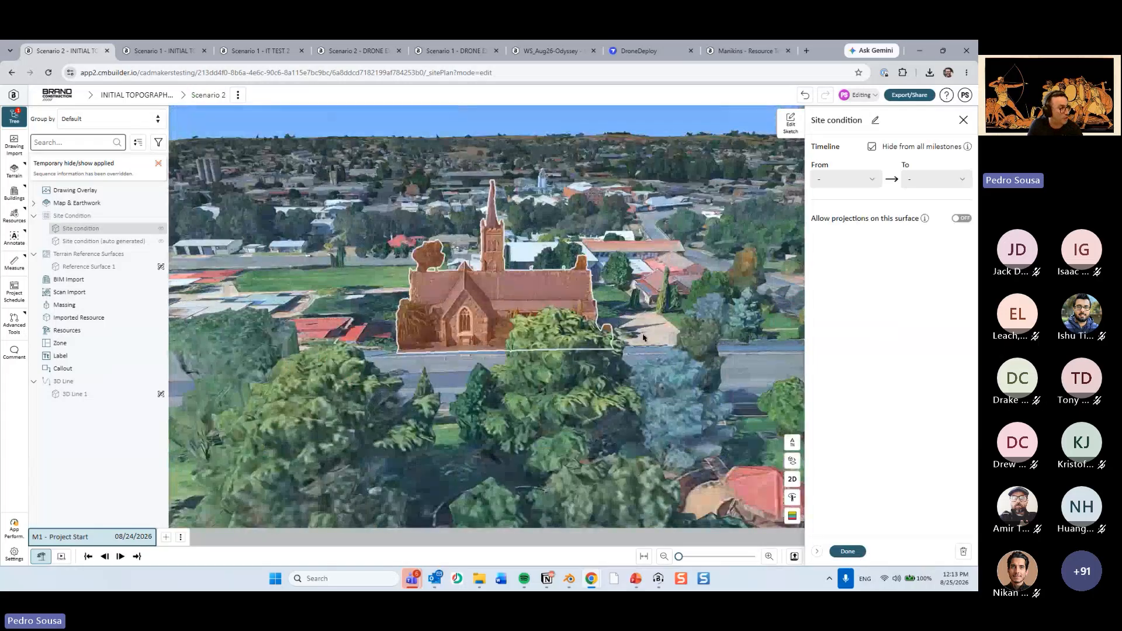
pyautogui.moveTo(613, 357); pyautogui.dragTo(634, 395)
pyautogui.click(111, 241)
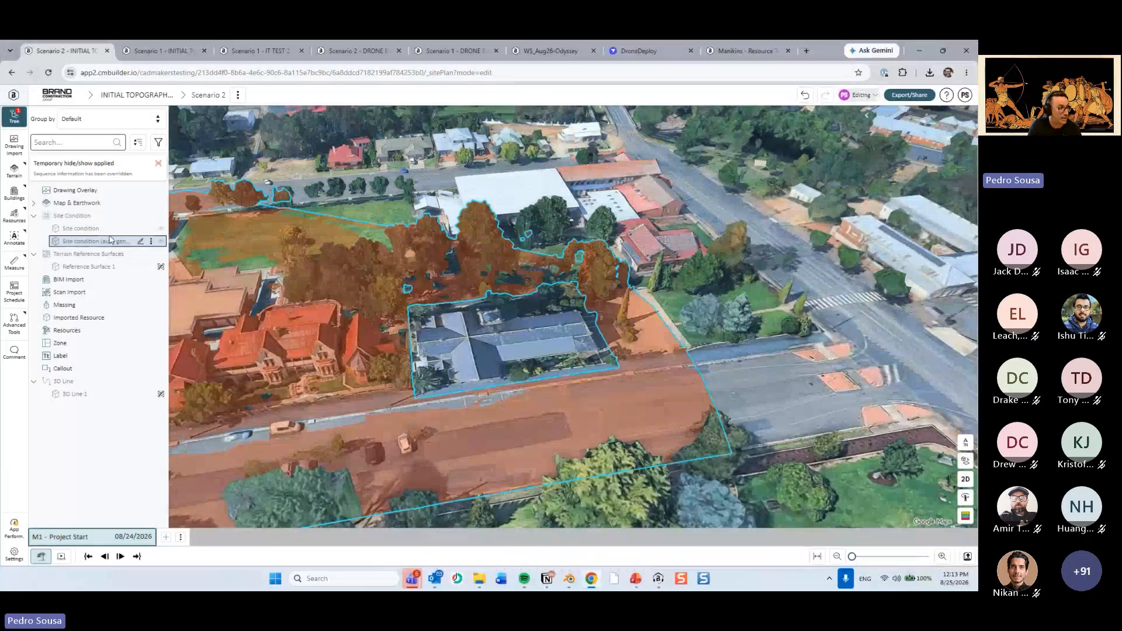
# Make the church's site condition visible in the scene and clear the selection.
pyautogui.click(109, 229)
pyautogui.moveTo(519, 296); pyautogui.dragTo(636, 411)
pyautogui.click(630, 413)
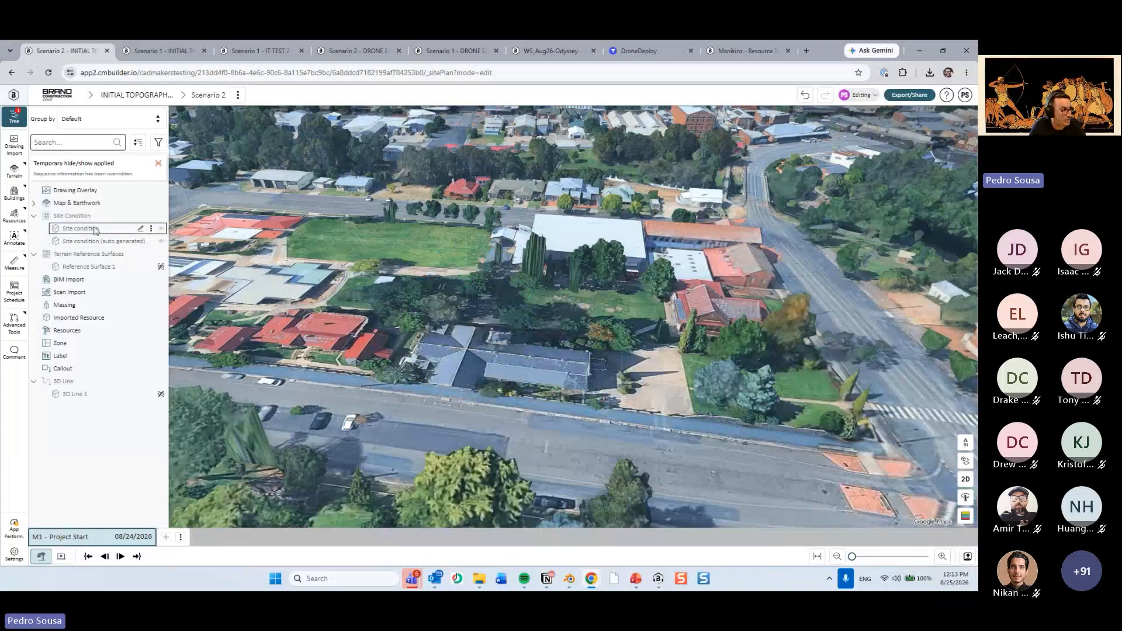
pyautogui.click(94, 228)
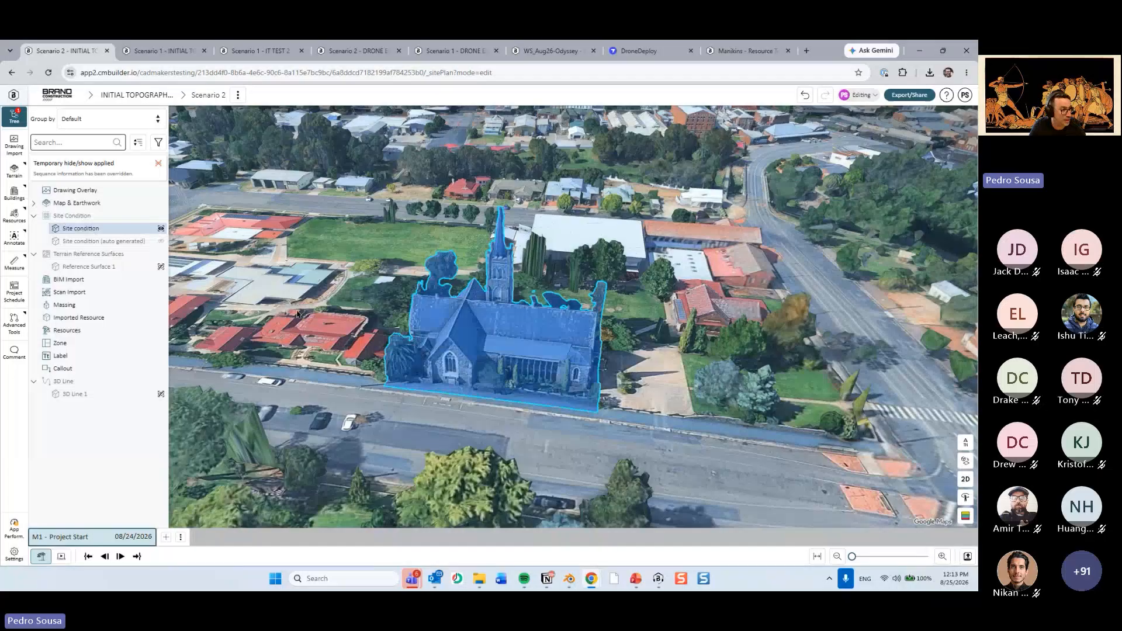
pyautogui.click(378, 306)
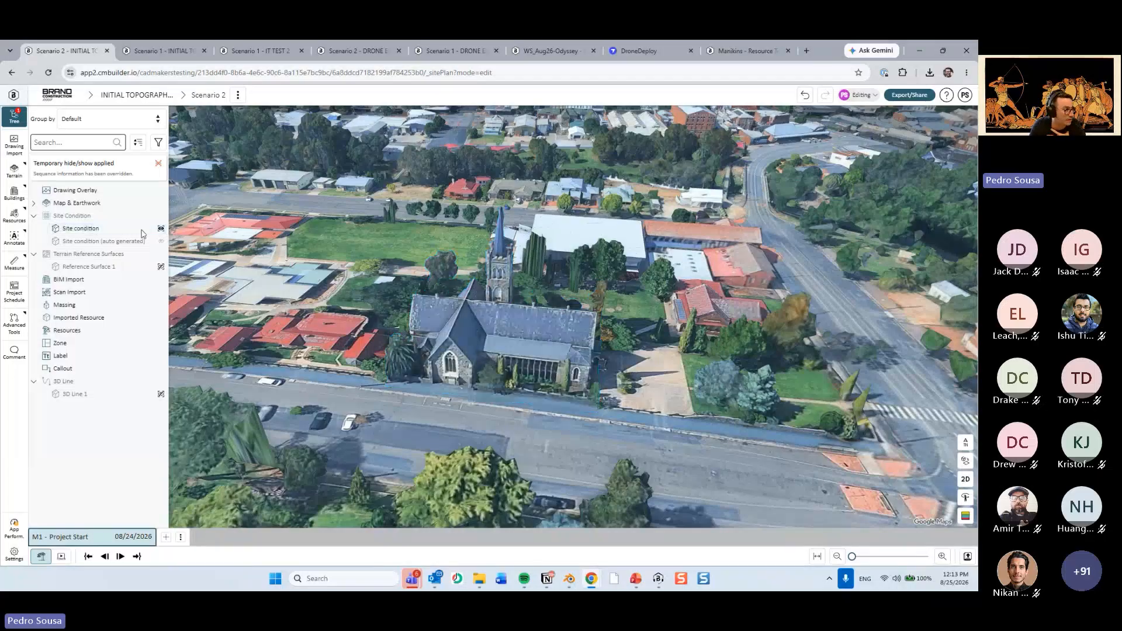
# Open the initial topography settings of the earthwork timeline for editing.
pyautogui.moveTo(17, 171)
pyautogui.click(51, 193)
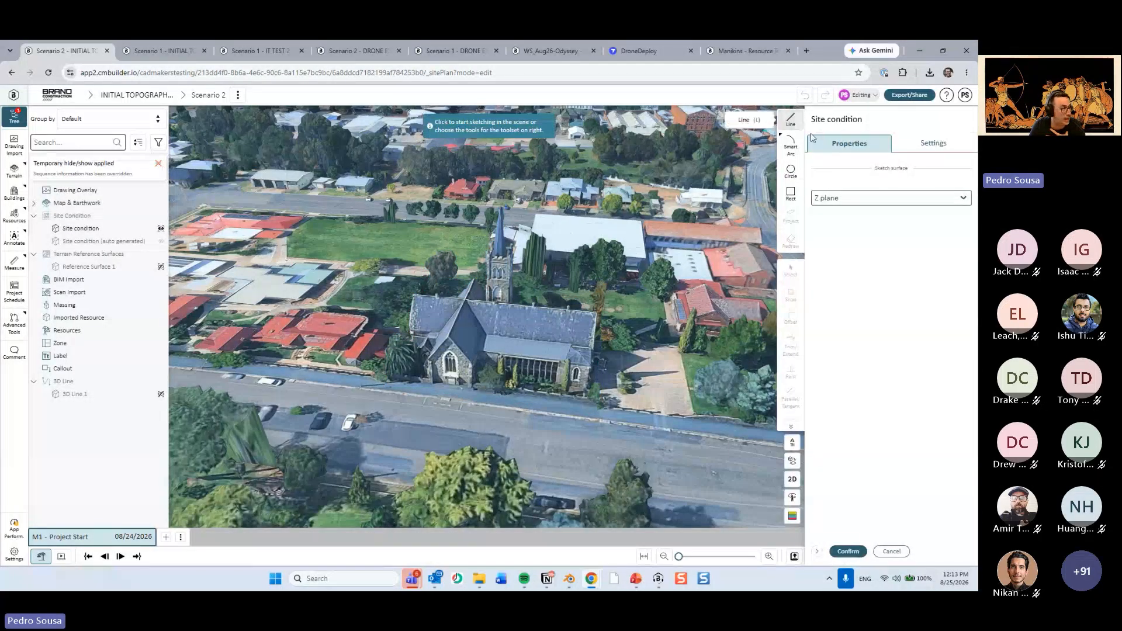
pyautogui.moveTo(14, 171)
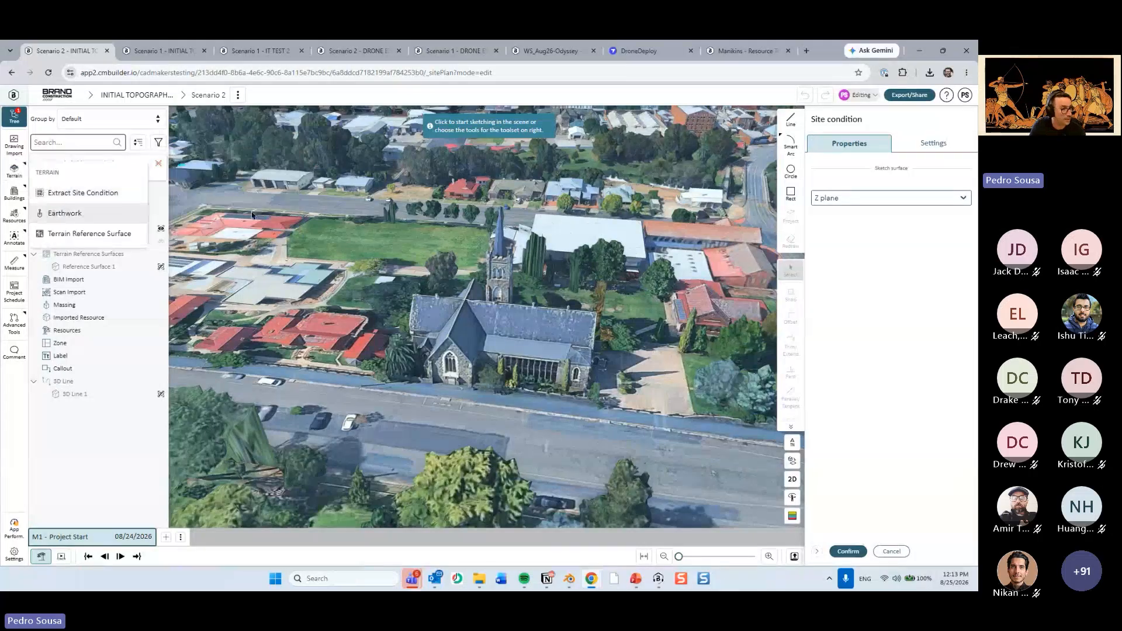
pyautogui.click(62, 213)
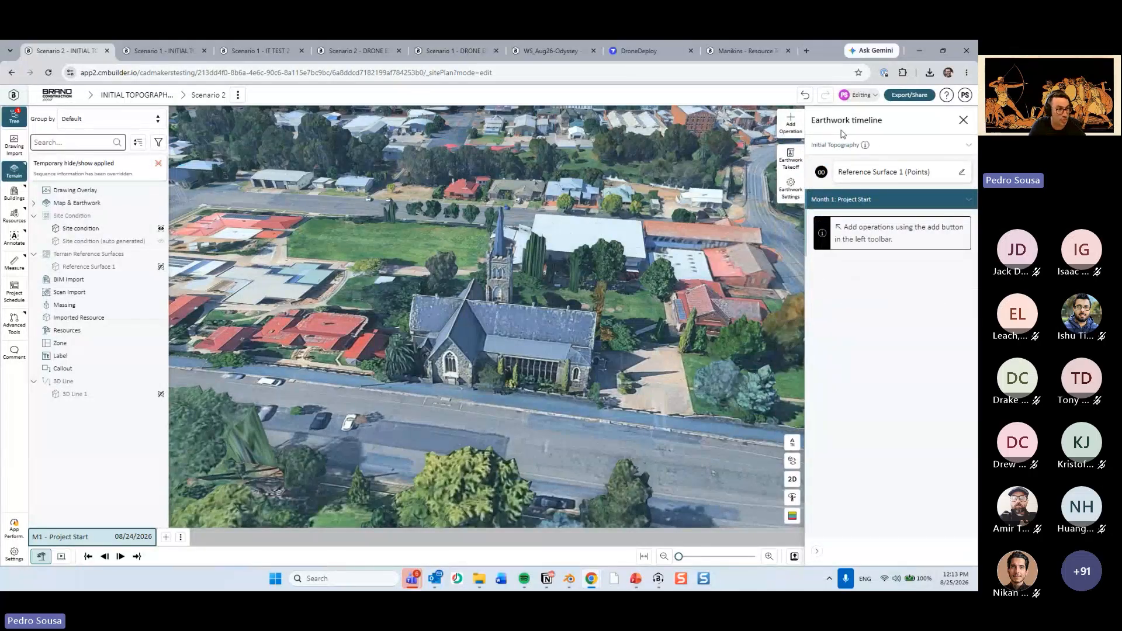
pyautogui.click(962, 172)
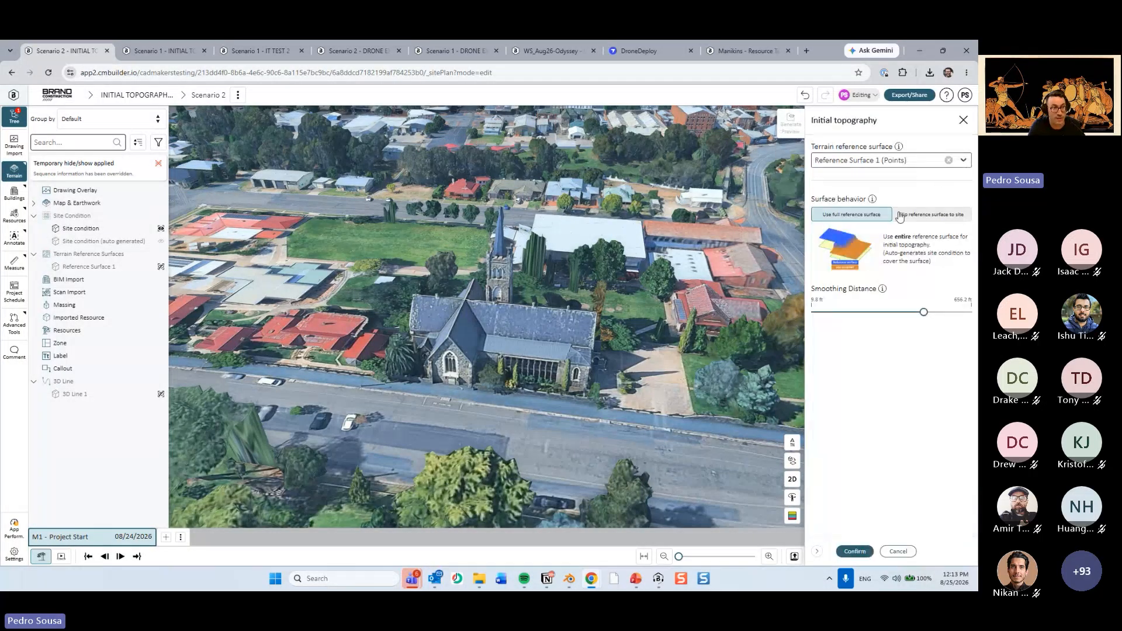
pyautogui.press('ctrl')
pyautogui.press('ctrl')
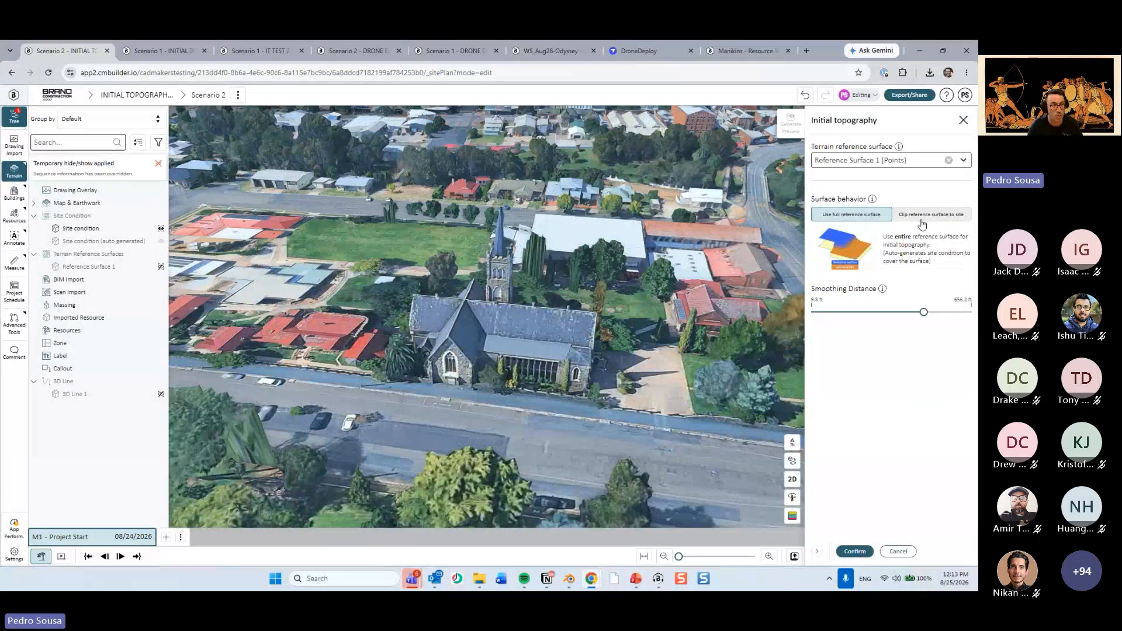
pyautogui.press('ctrl')
pyautogui.press('ctrl')
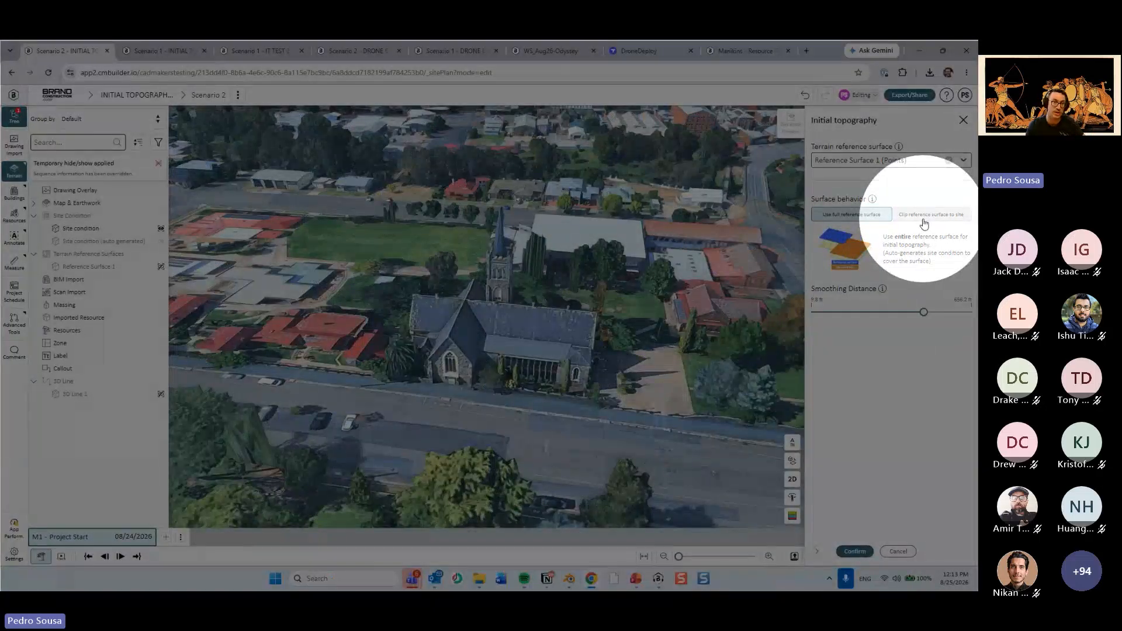
# Set the initial topography's surface behavior to clip the reference surface to site, and confirm it.
pyautogui.click(924, 221)
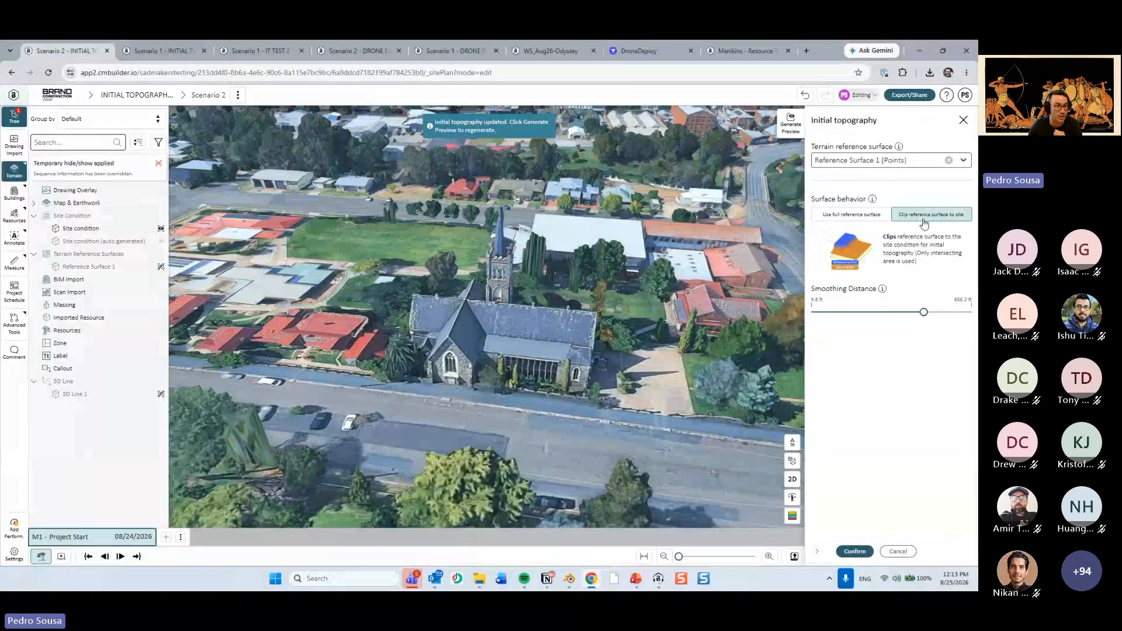
pyautogui.click(855, 551)
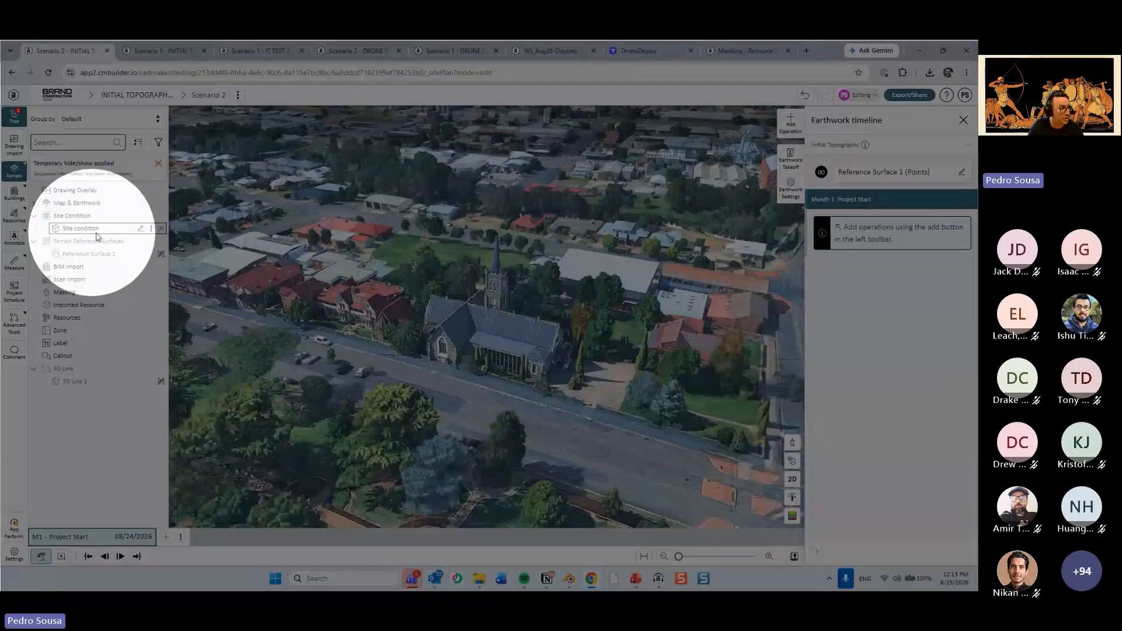
# Temporarily hide the church's site condition and examine the clipped terrain beneath it in 3D.
pyautogui.click(91, 233)
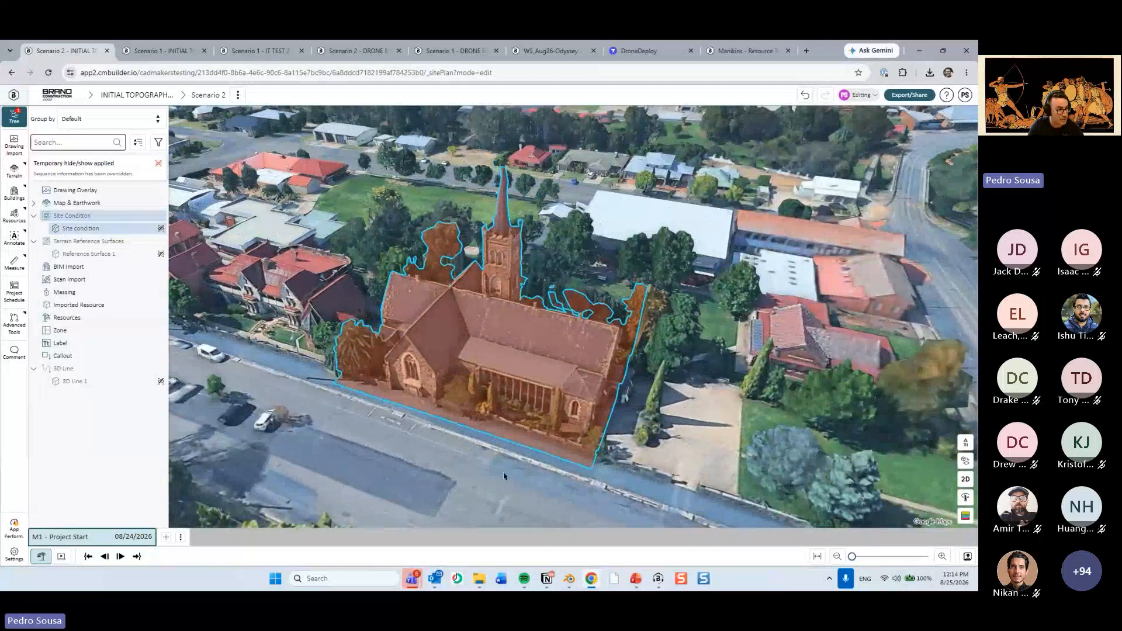
pyautogui.click(504, 476)
pyautogui.moveTo(504, 476); pyautogui.dragTo(467, 380)
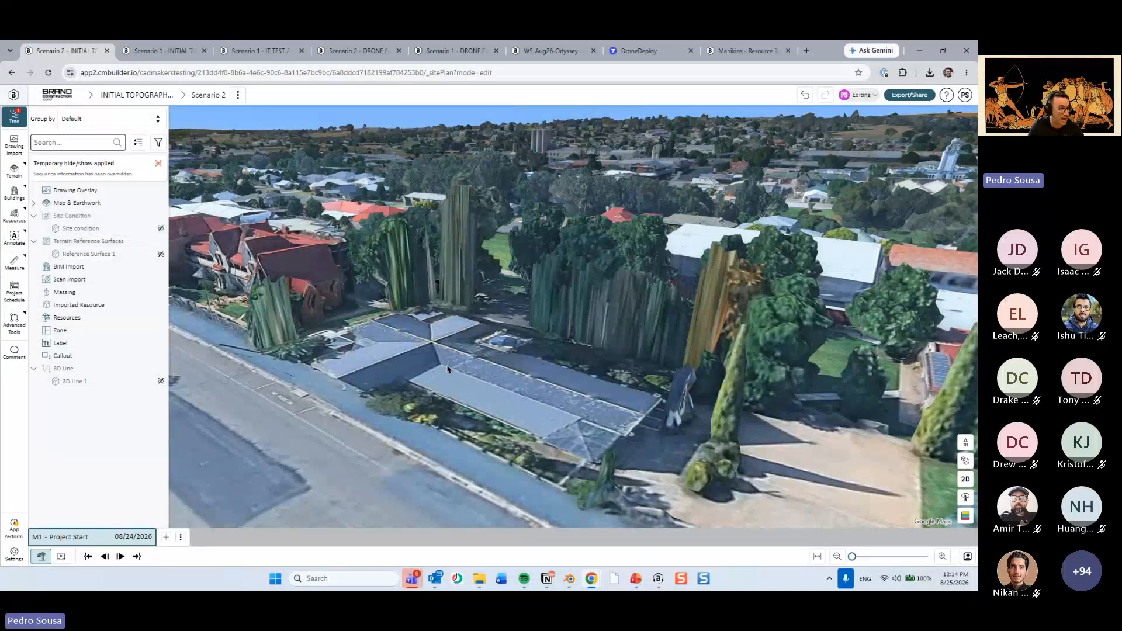
pyautogui.moveTo(447, 370); pyautogui.dragTo(380, 381)
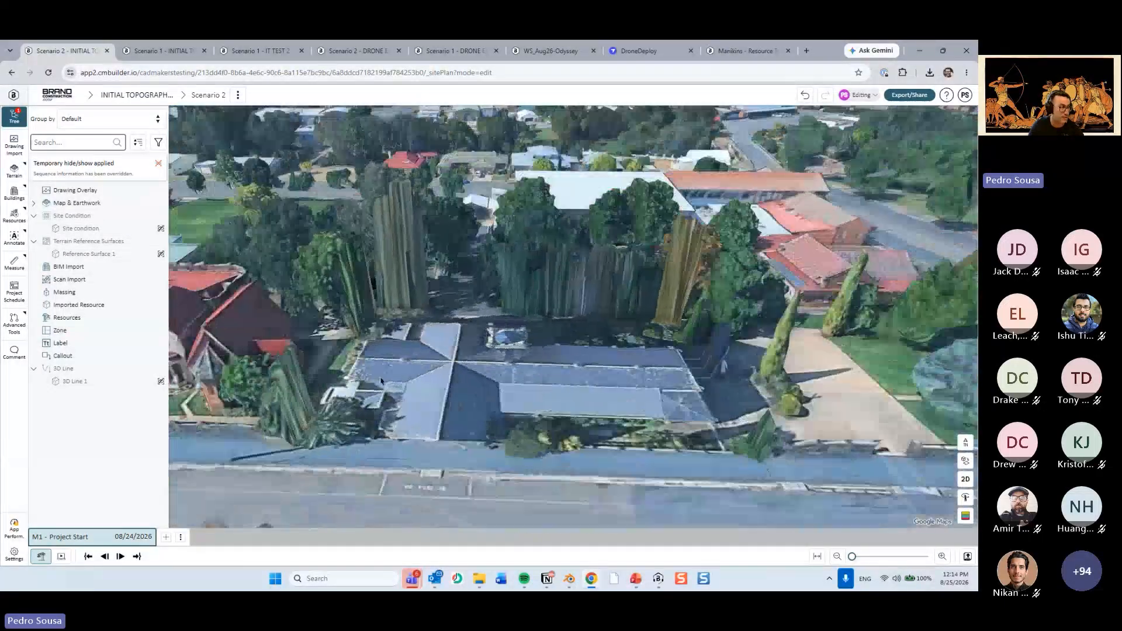
# Reopen the initial topography settings from the earthwork timeline and review the surface behavior against the clipped church area.
pyautogui.click(161, 204)
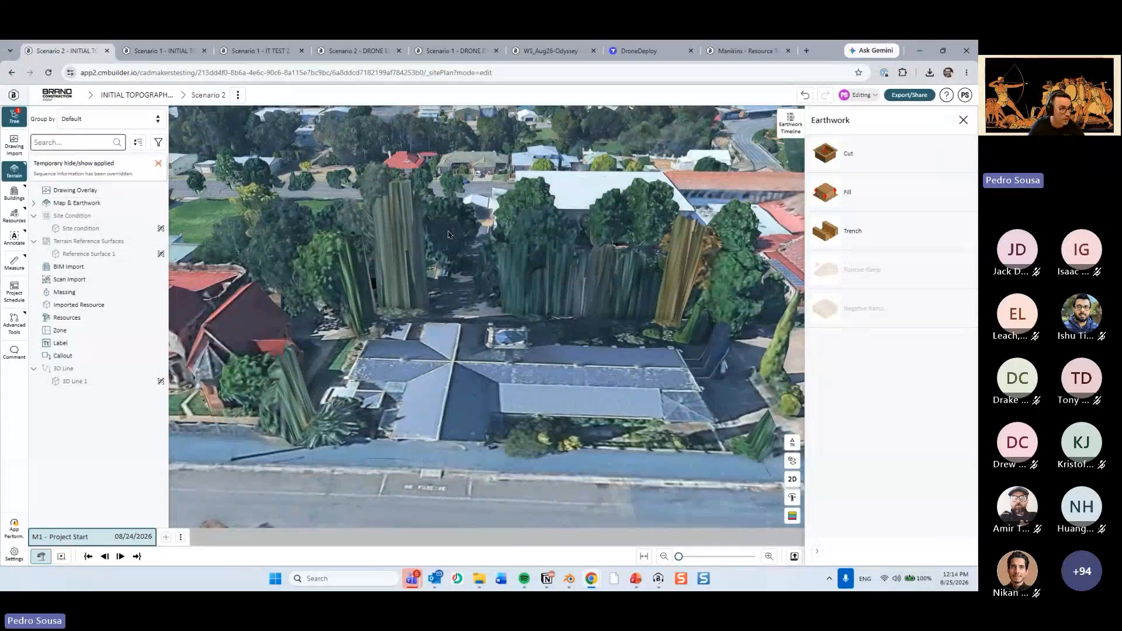
pyautogui.click(790, 124)
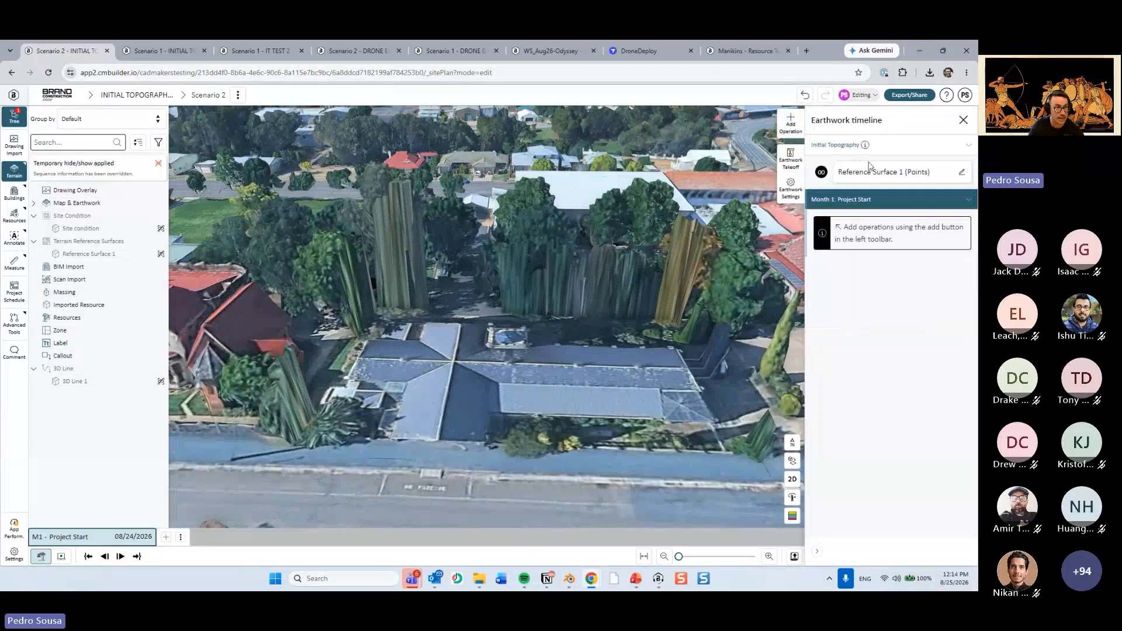
pyautogui.click(961, 172)
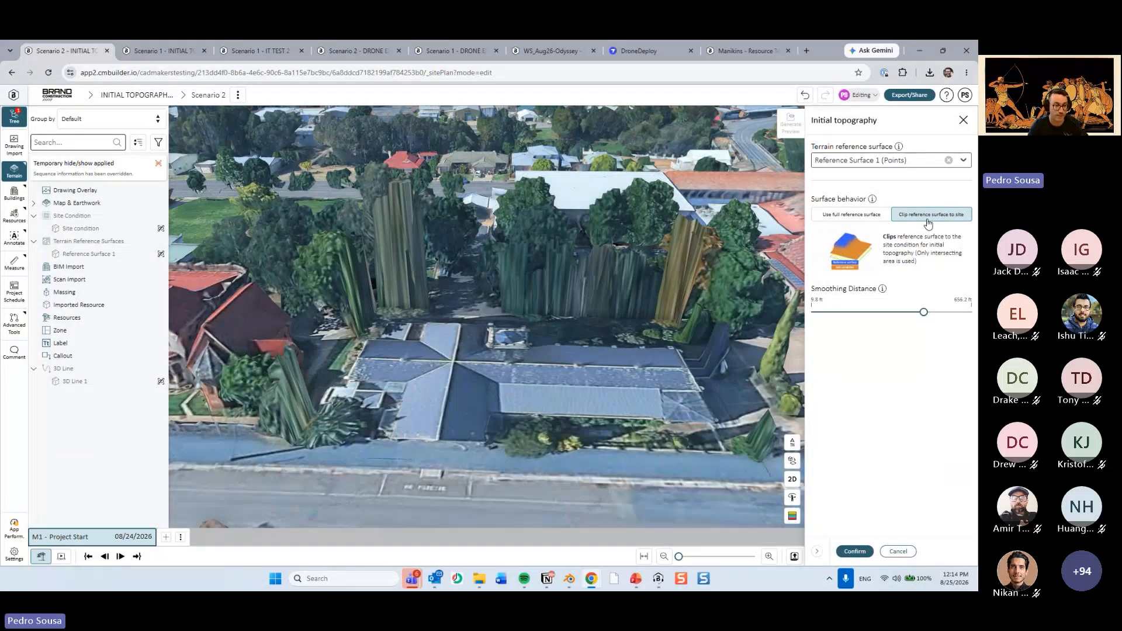
pyautogui.scroll(-5, 644, 326)
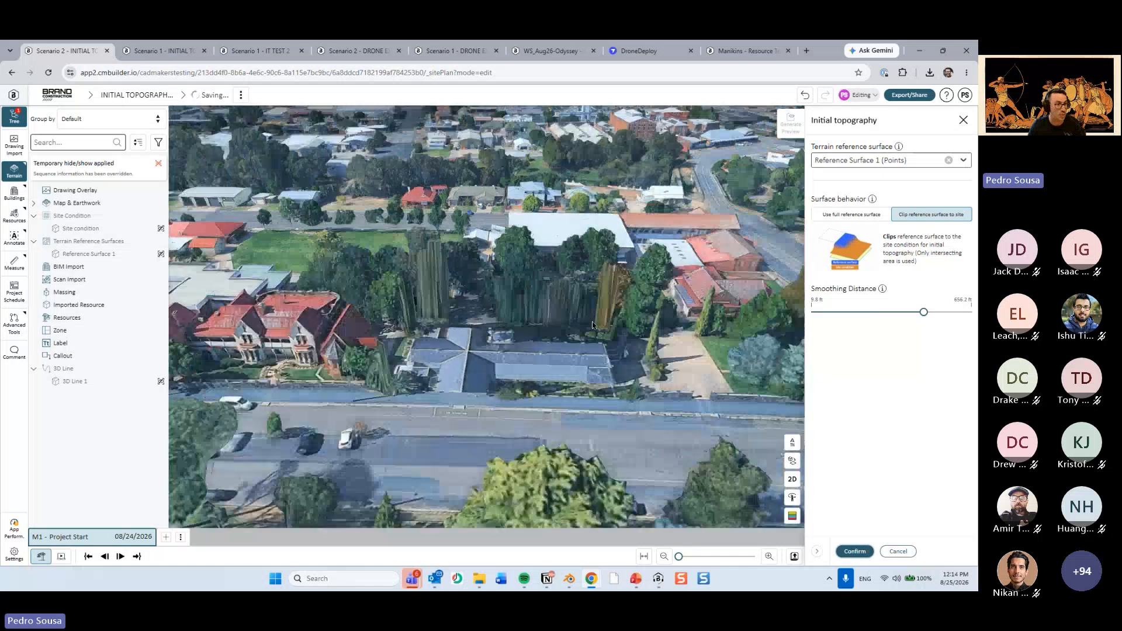
pyautogui.moveTo(592, 322); pyautogui.dragTo(707, 392)
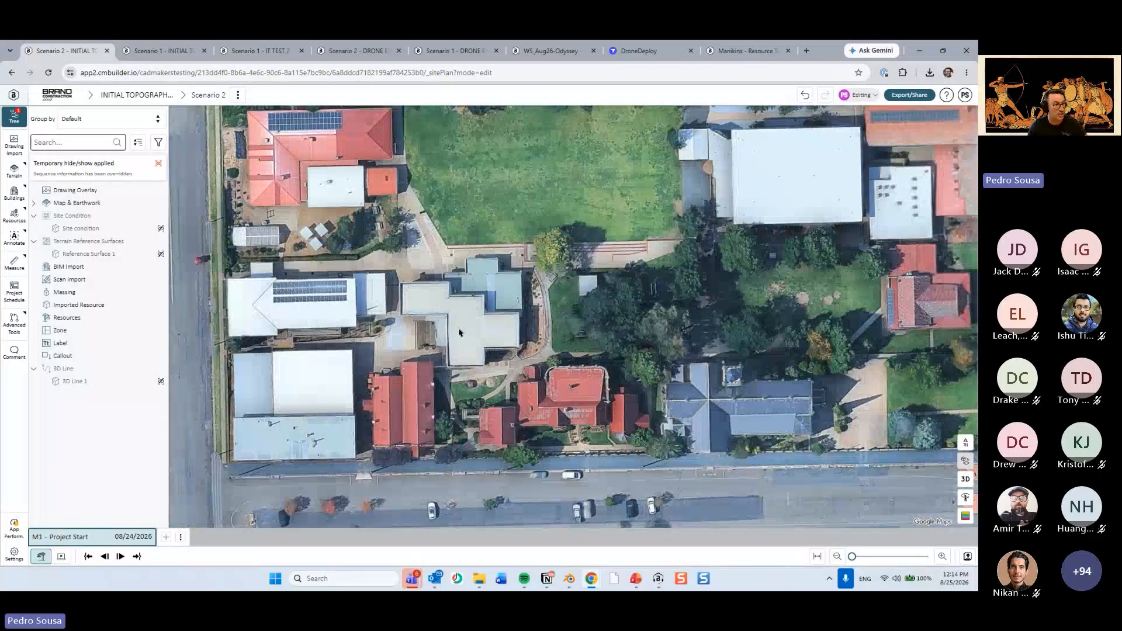
# In 2D plan view, add a site condition by sketching a closed ten-sided outline around the red-roofed buildings beside the church, and confirm it.
pyautogui.click(965, 479)
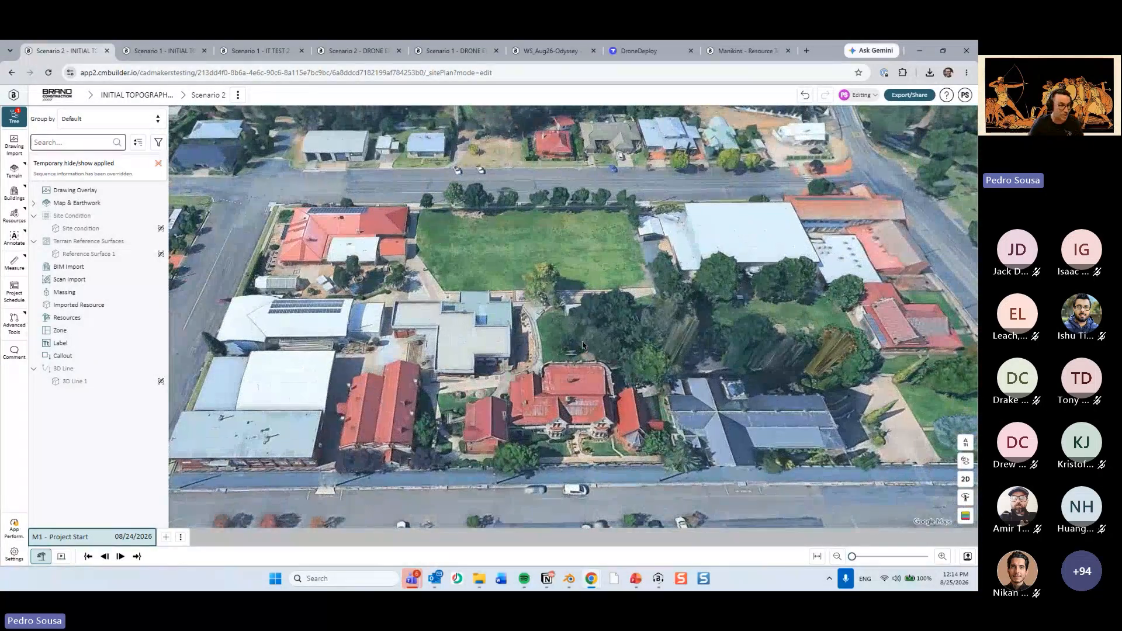
pyautogui.click(966, 479)
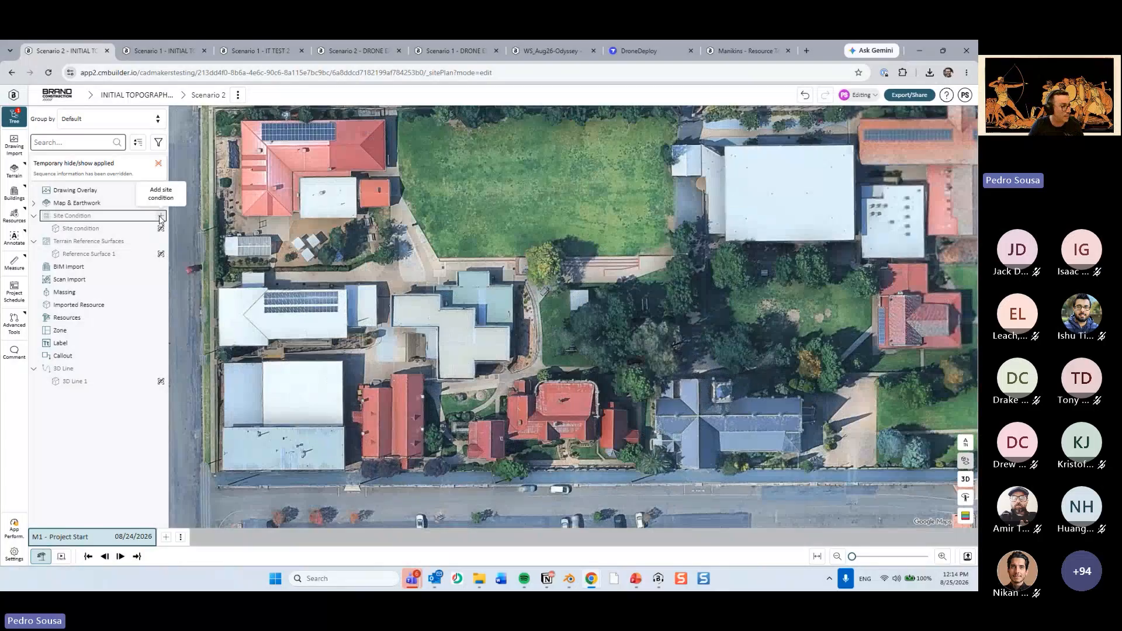
pyautogui.click(160, 229)
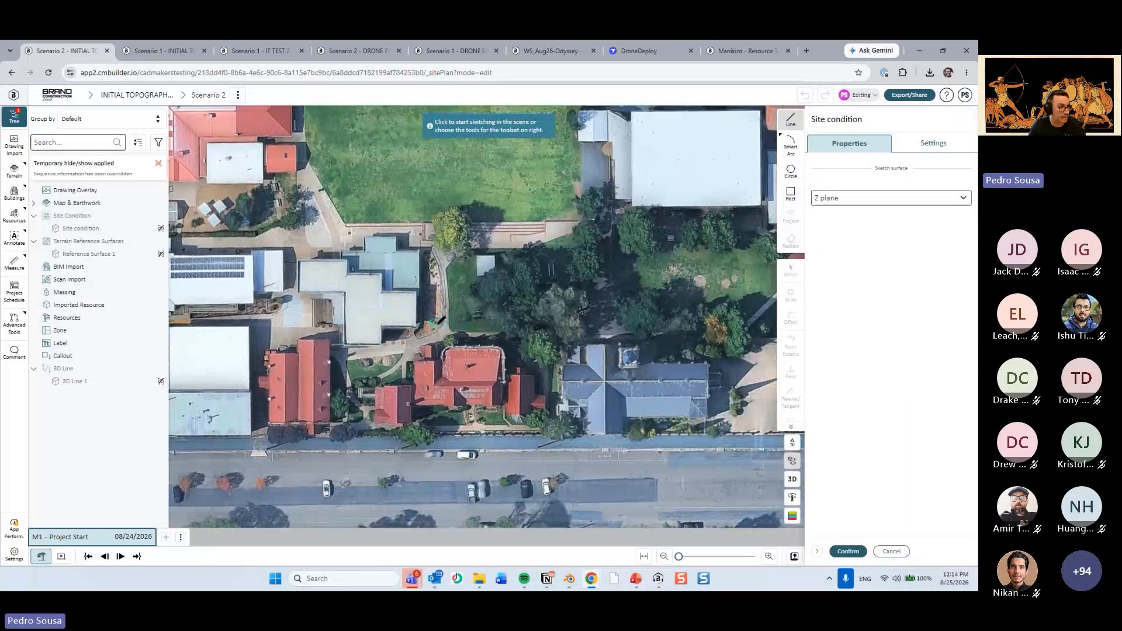
pyautogui.click(437, 323)
pyautogui.click(533, 303)
pyautogui.click(599, 353)
pyautogui.click(602, 458)
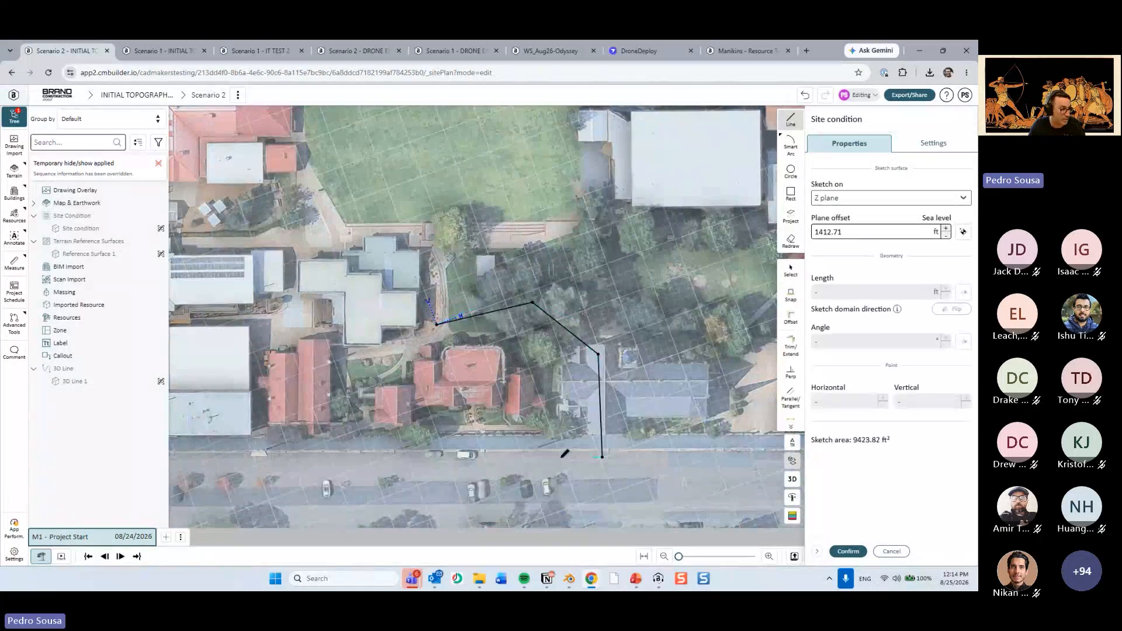
pyautogui.click(262, 449)
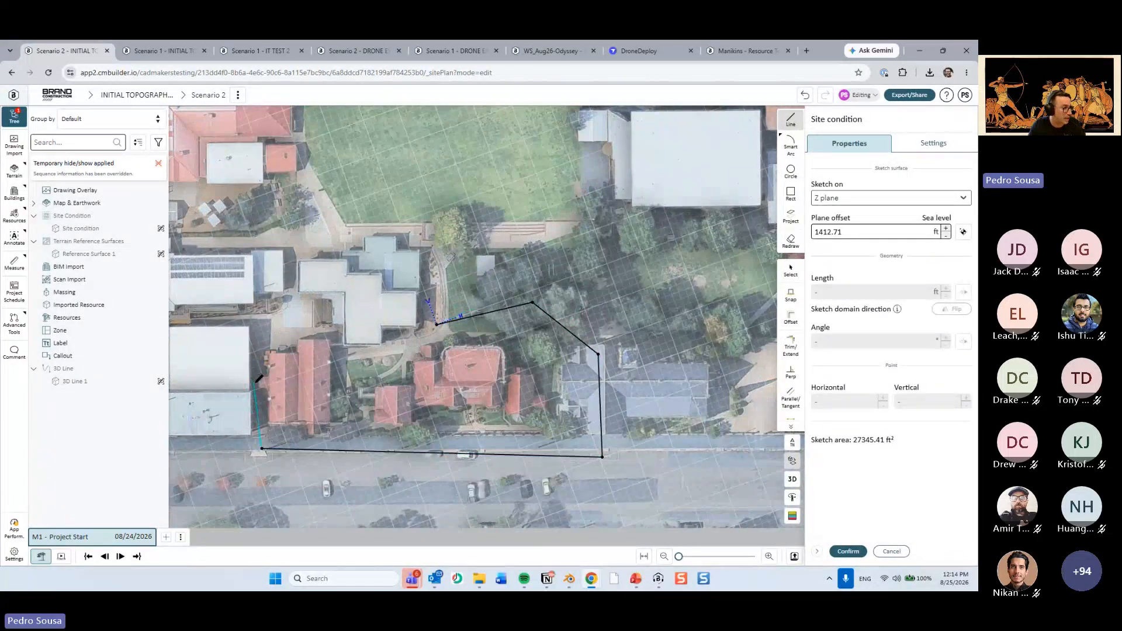
pyautogui.click(254, 383)
pyautogui.click(262, 339)
pyautogui.click(333, 336)
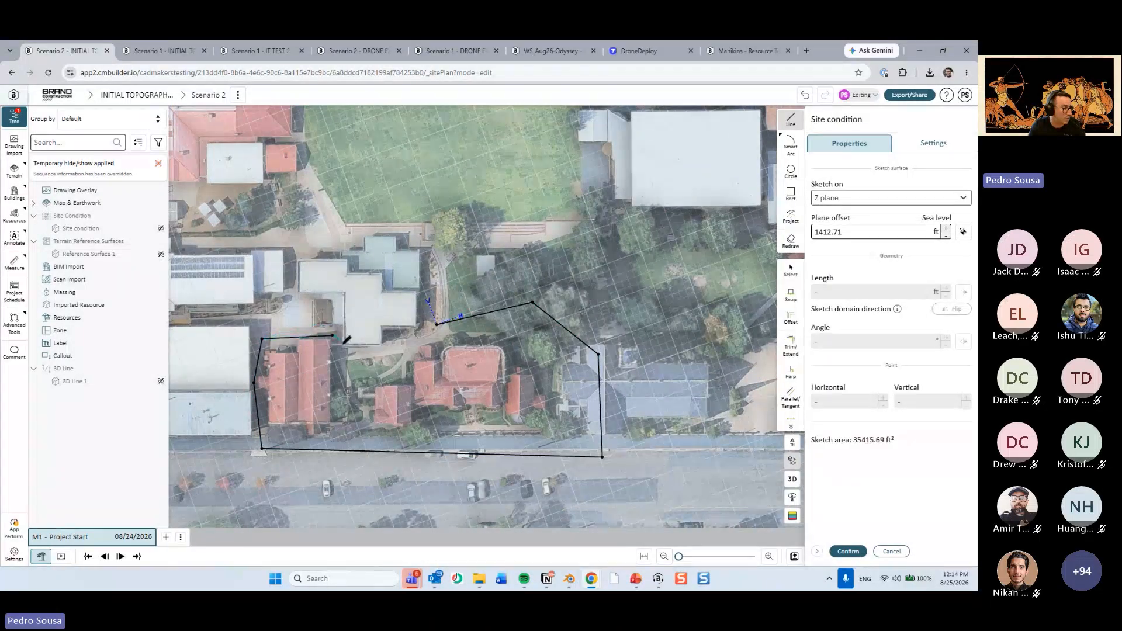
pyautogui.click(339, 356)
pyautogui.click(433, 334)
pyautogui.click(438, 324)
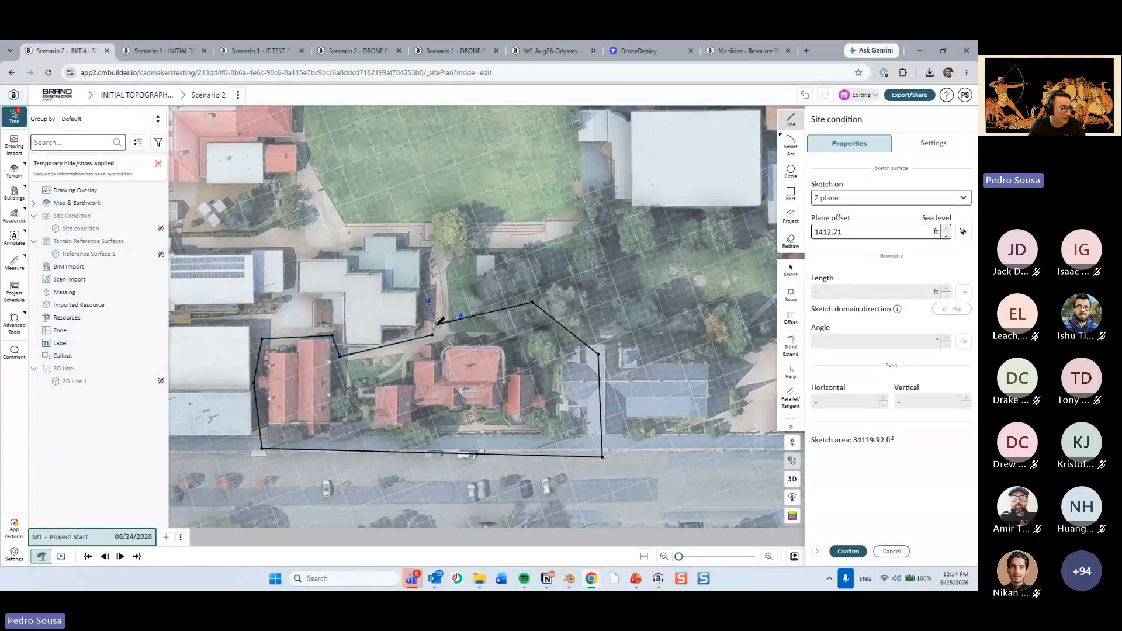
pyautogui.click(848, 552)
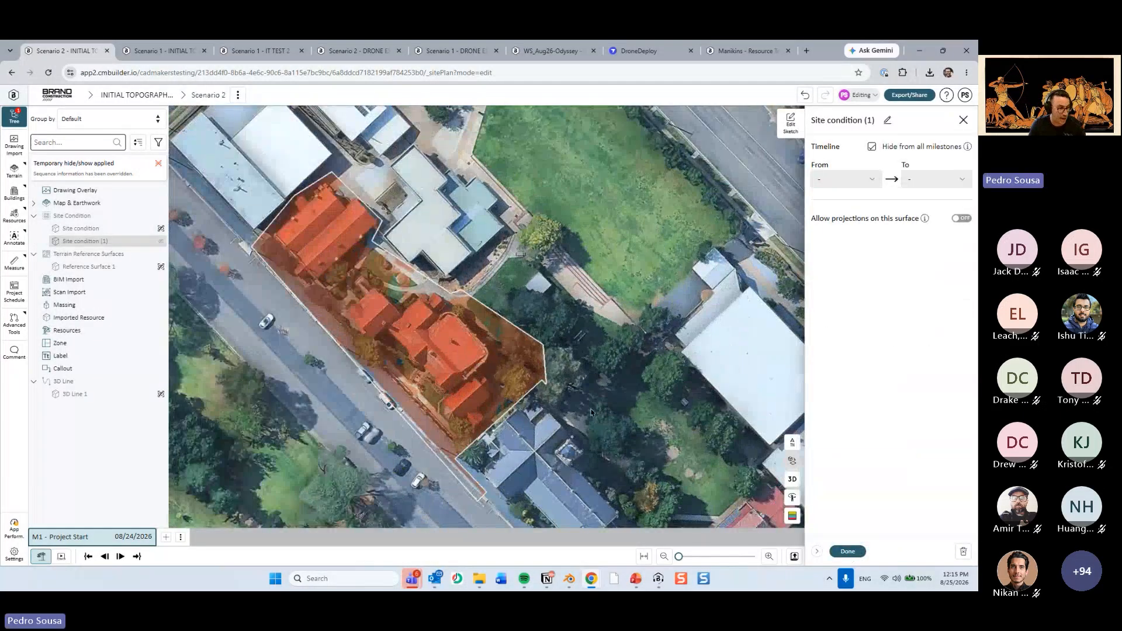
pyautogui.click(848, 552)
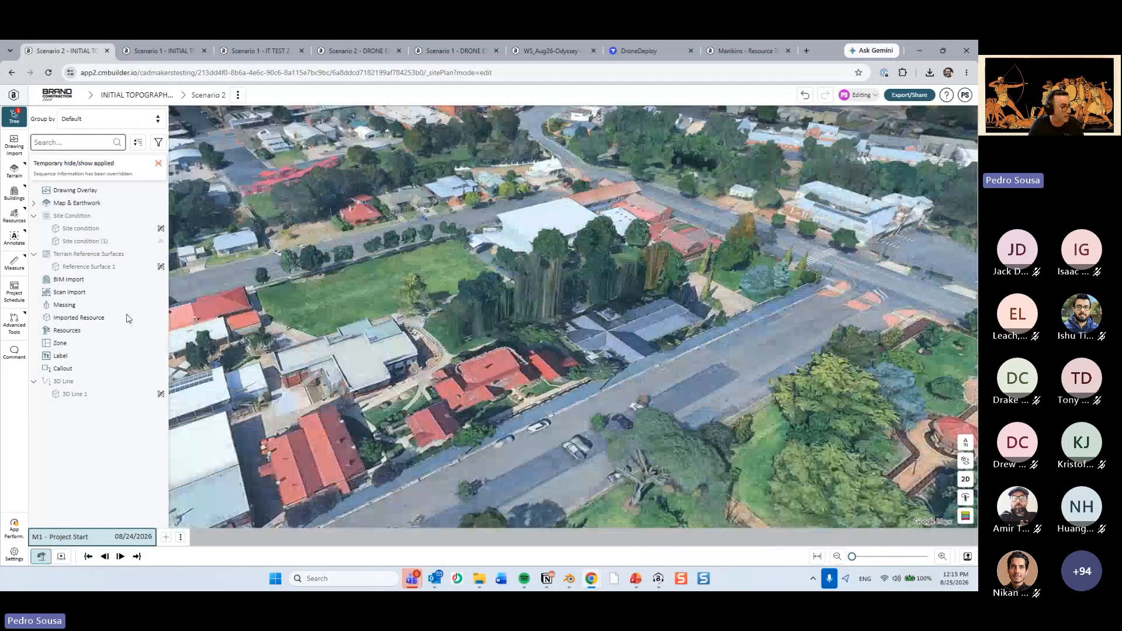
# Temporarily show the site conditions of the red-roofed buildings and the church, and clear the selection.
pyautogui.click(100, 244)
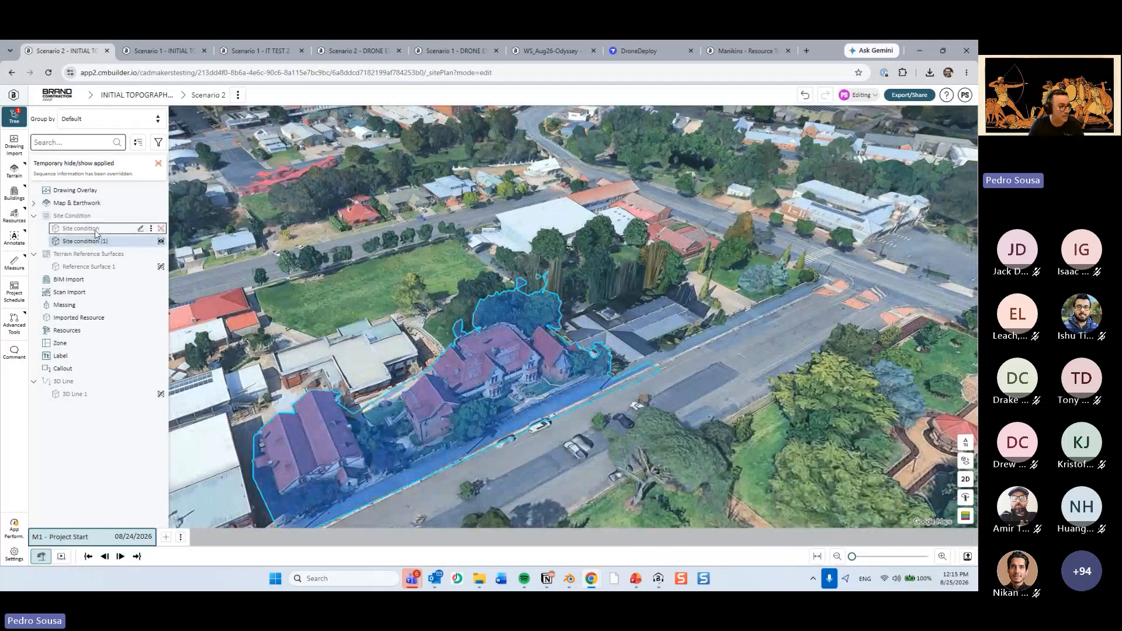
pyautogui.click(99, 231)
pyautogui.click(744, 356)
pyautogui.scroll(-3, 634, 441)
pyautogui.moveTo(634, 440); pyautogui.dragTo(695, 465)
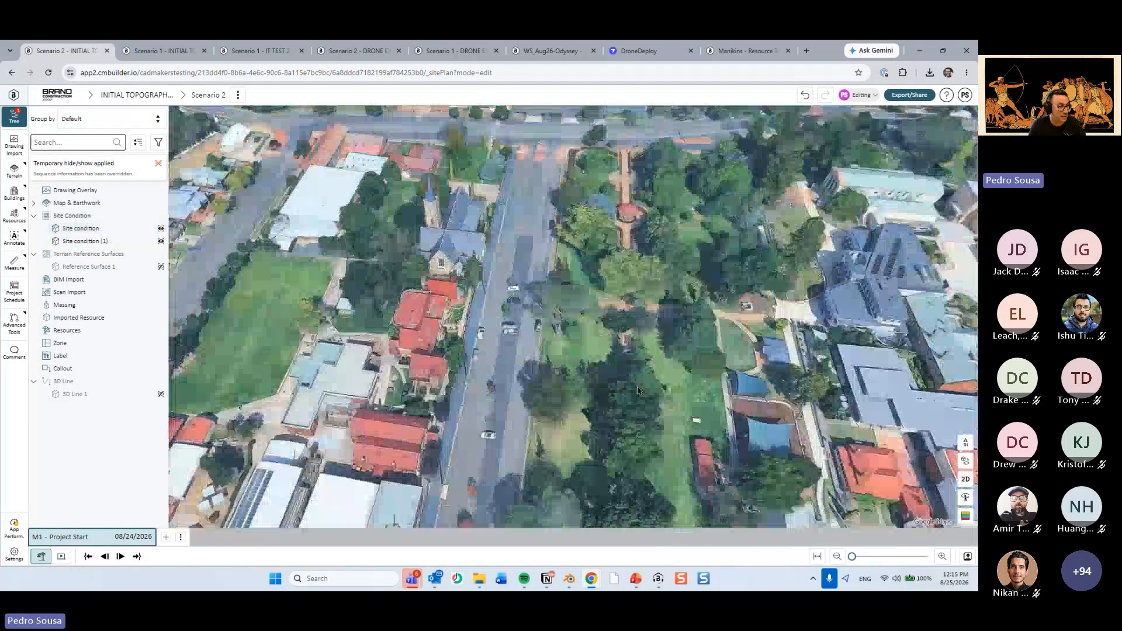
pyautogui.moveTo(693, 336); pyautogui.dragTo(591, 359, button='right')
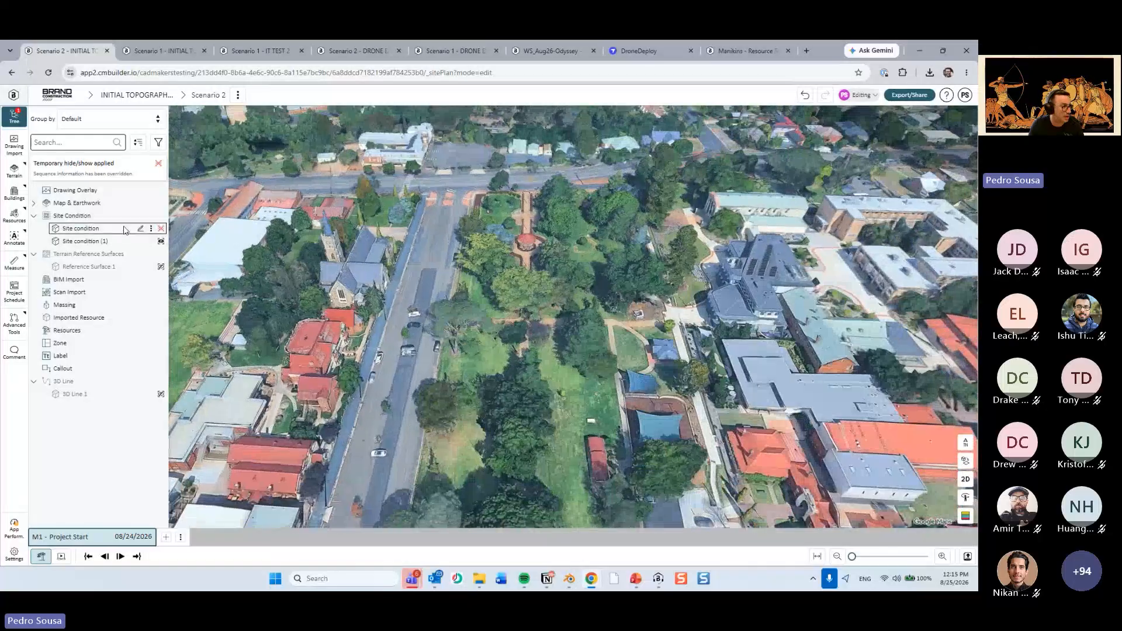
# Add a site condition by sketching a closed four-sided outline over the trees in the park across the street, and confirm it.
pyautogui.click(163, 216)
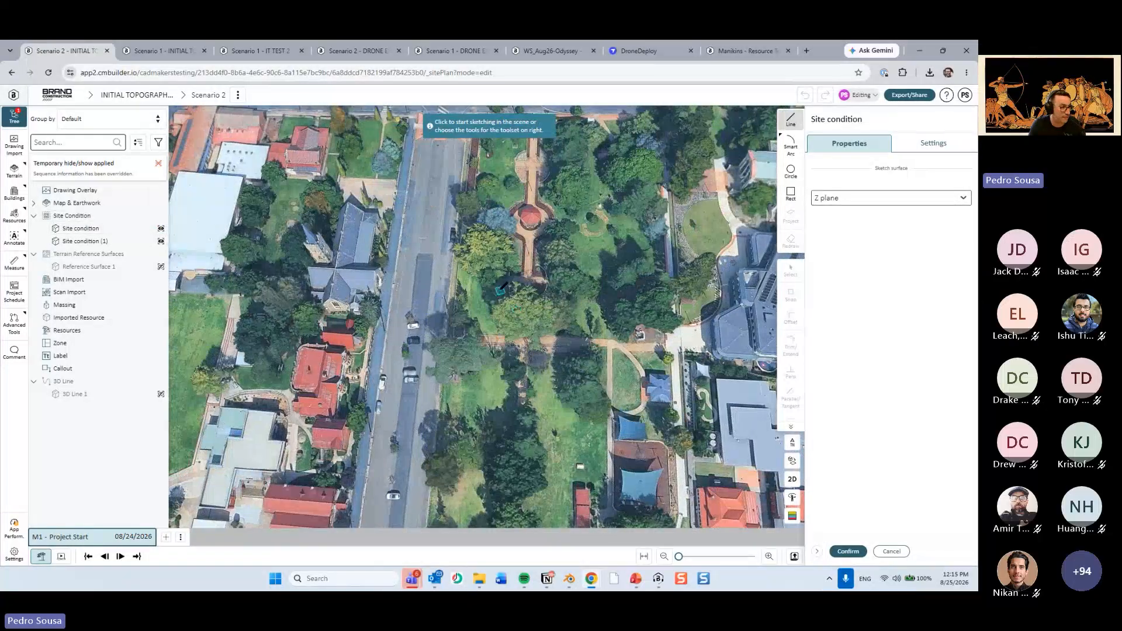
pyautogui.click(489, 285)
pyautogui.click(585, 250)
pyautogui.click(624, 359)
pyautogui.click(517, 392)
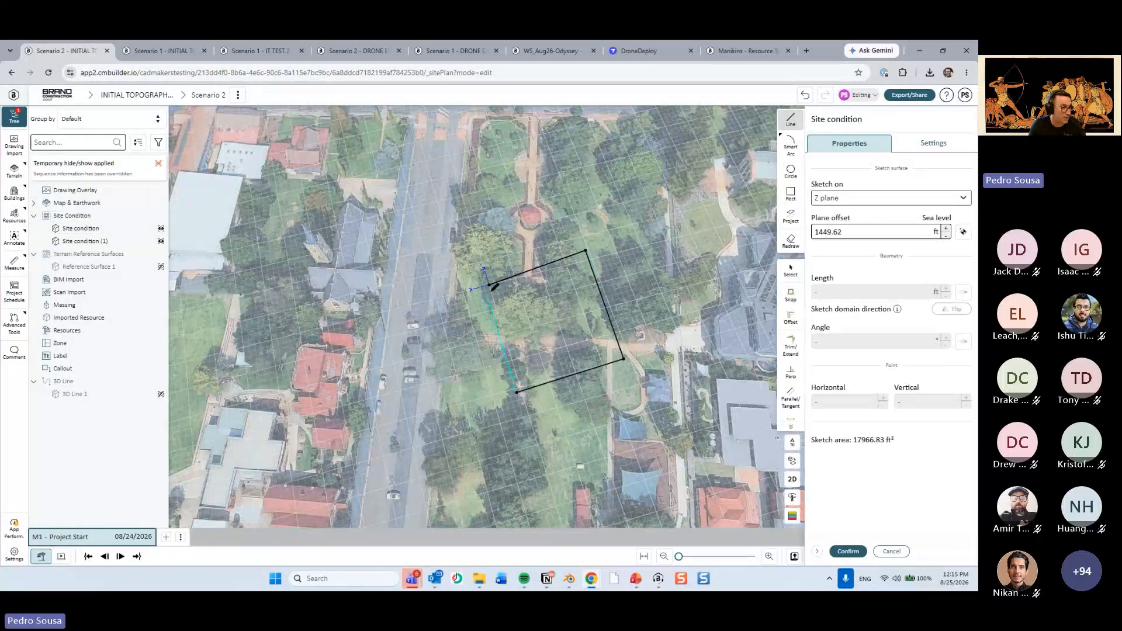
pyautogui.click(489, 285)
pyautogui.click(848, 551)
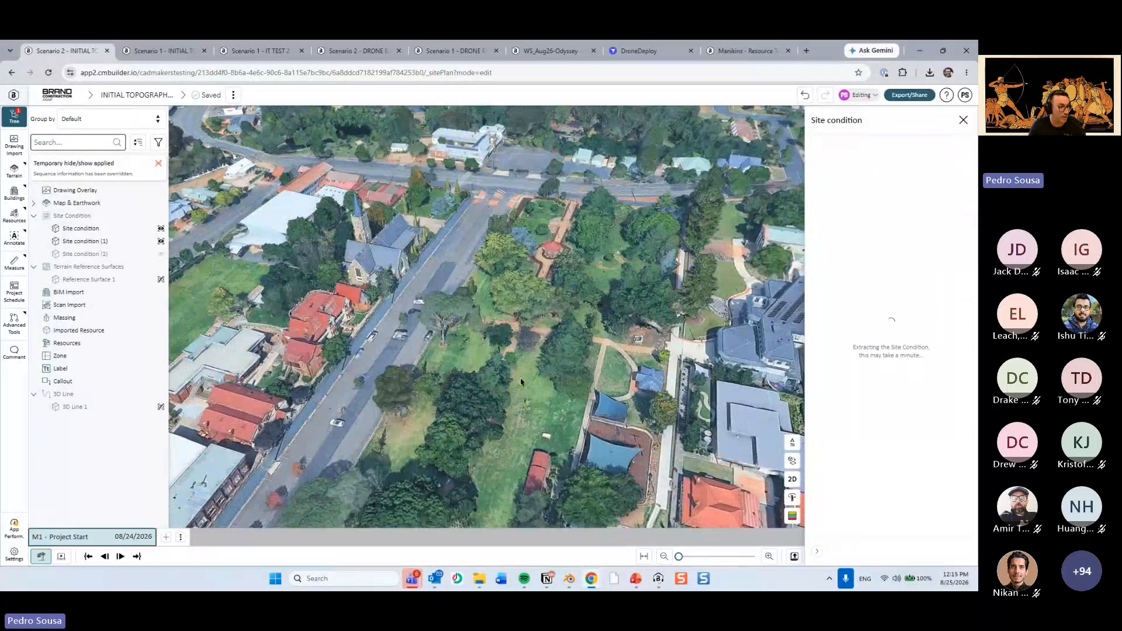
pyautogui.click(848, 551)
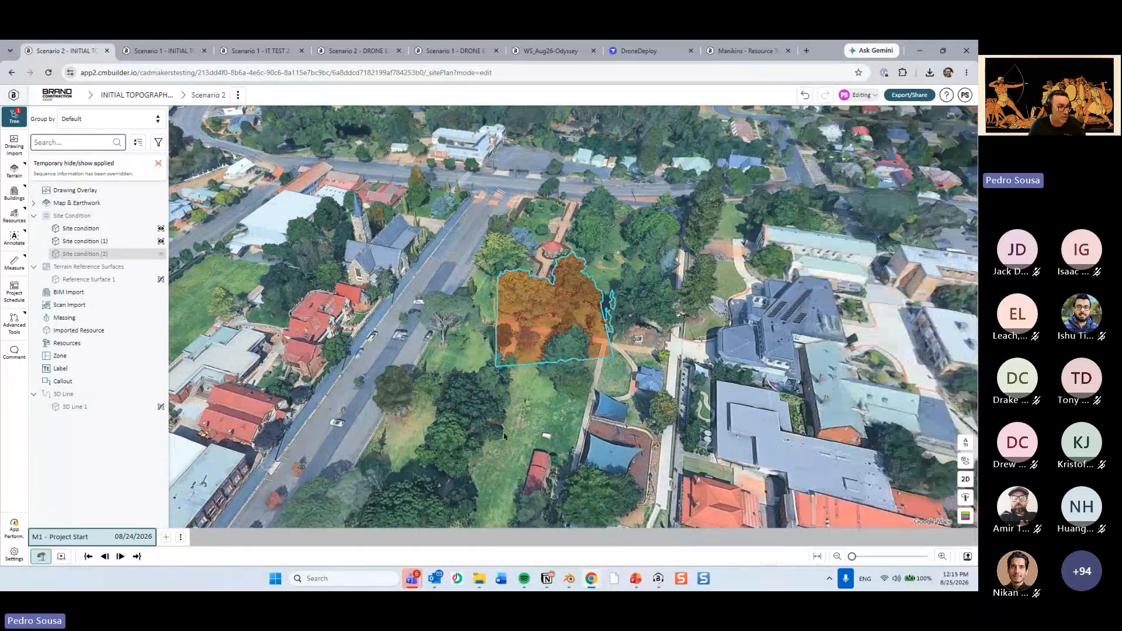
# Examine up close in 3D how the park's site condition changes the trees and ground.
pyautogui.scroll(5, 569, 306)
pyautogui.moveTo(569, 306); pyautogui.dragTo(570, 261, button='right')
pyautogui.scroll(4, 541, 362)
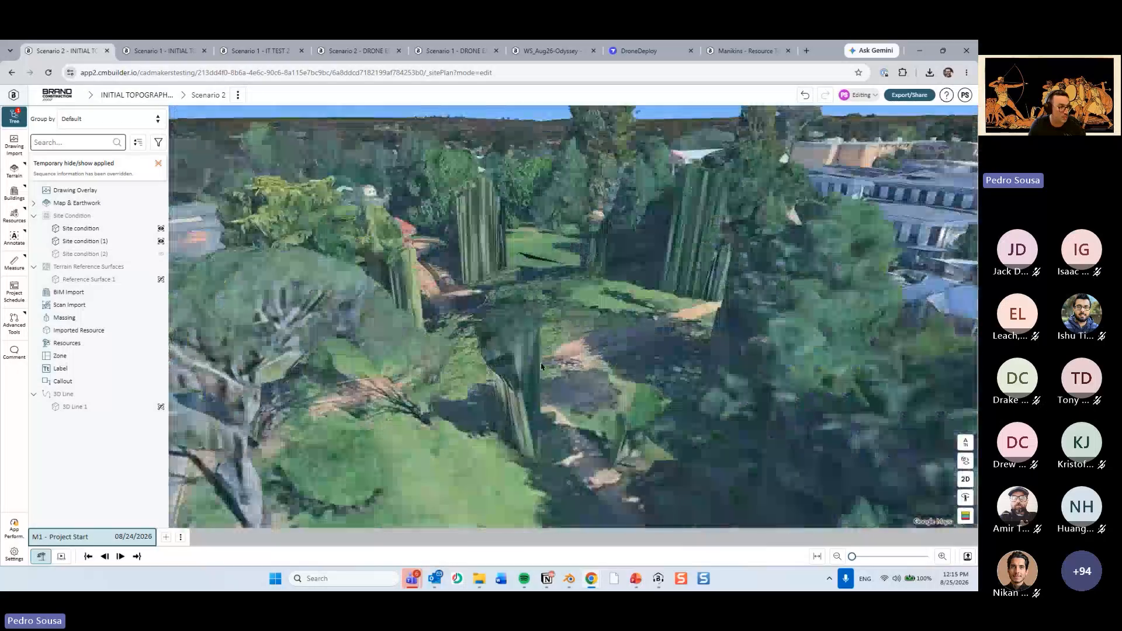
pyautogui.moveTo(541, 363)
pyautogui.mouseDown(button='right')
pyautogui.moveTo(559, 355)
pyautogui.moveTo(561, 387)
pyautogui.moveTo(536, 347)
pyautogui.moveTo(553, 338)
pyautogui.moveTo(558, 372)
pyautogui.mouseUp(button='right')
pyautogui.scroll(-2, 536, 348)
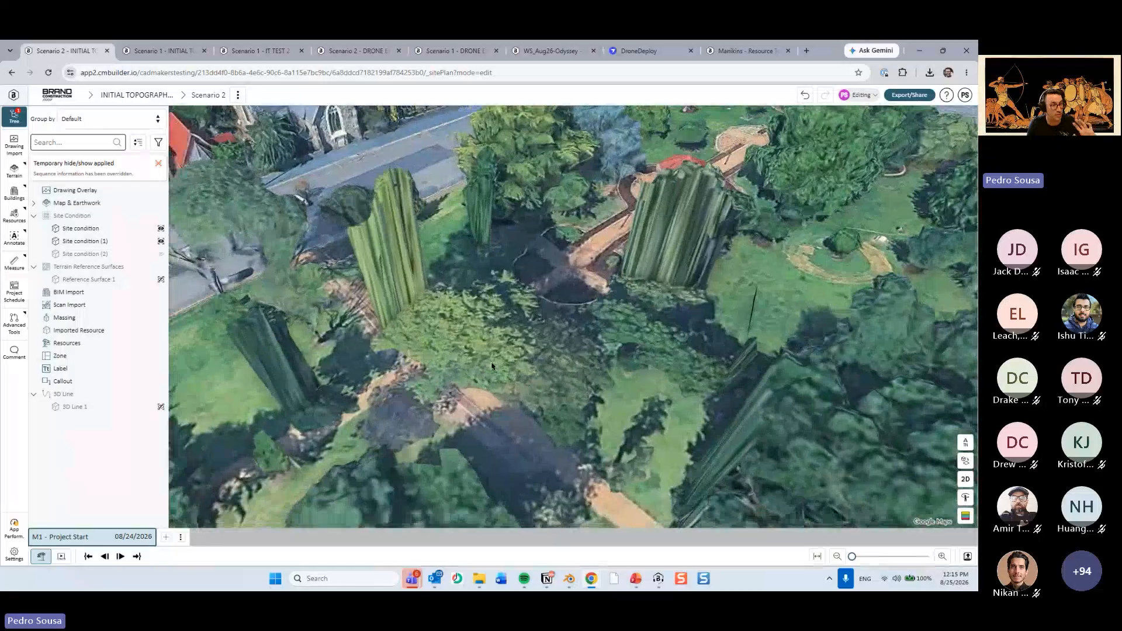
pyautogui.scroll(-2, 480, 351)
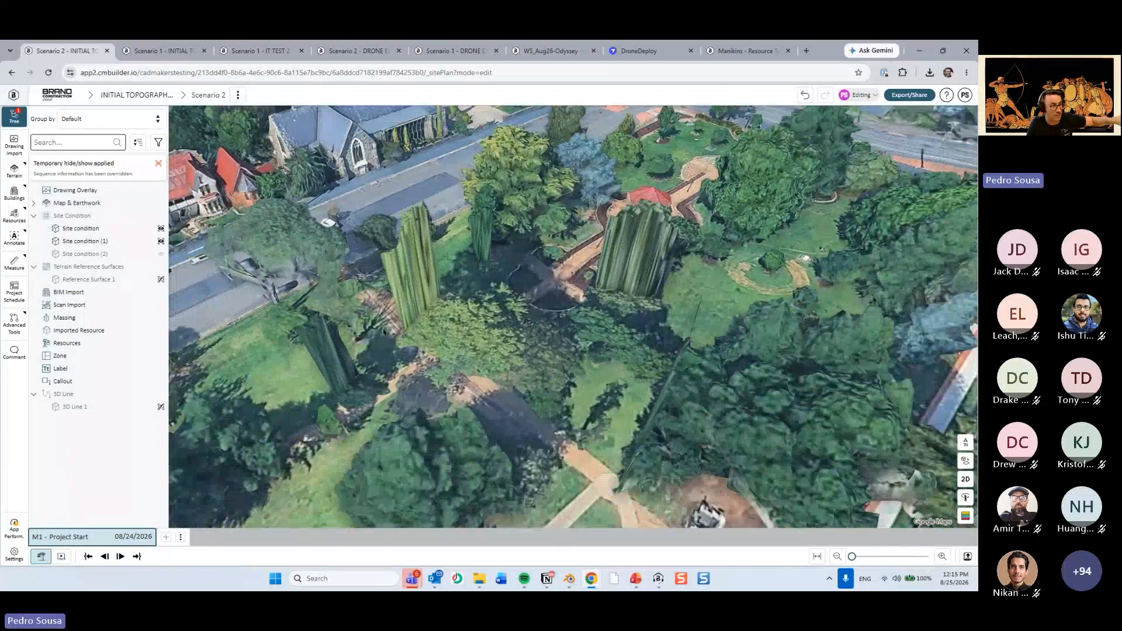
# Delete the park's site condition from the site plan.
pyautogui.click(151, 254)
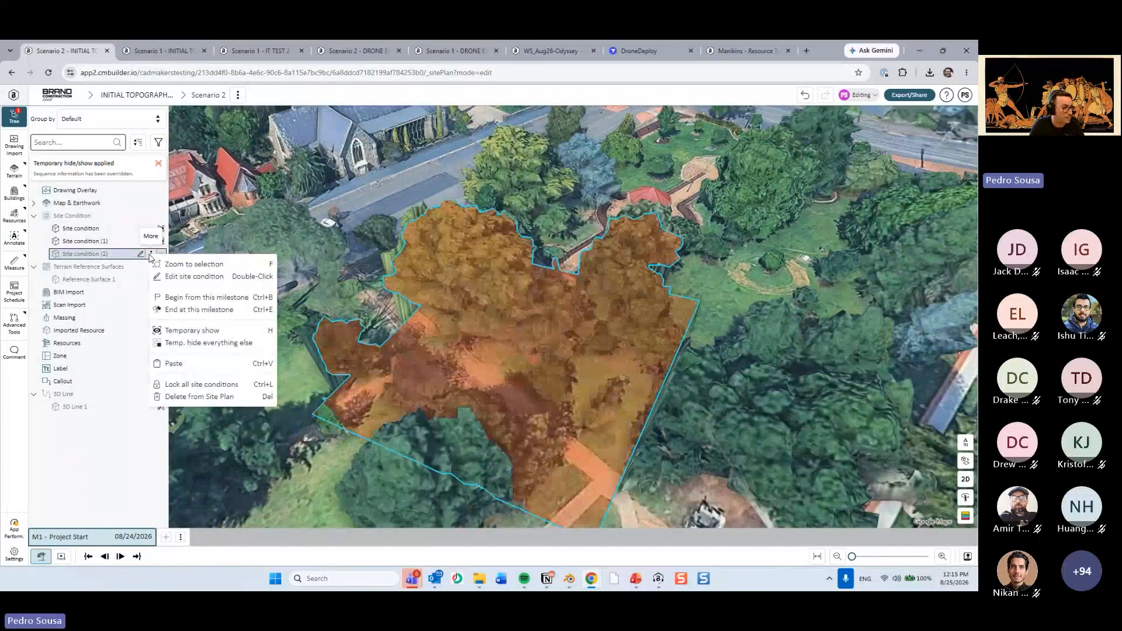
pyautogui.click(181, 398)
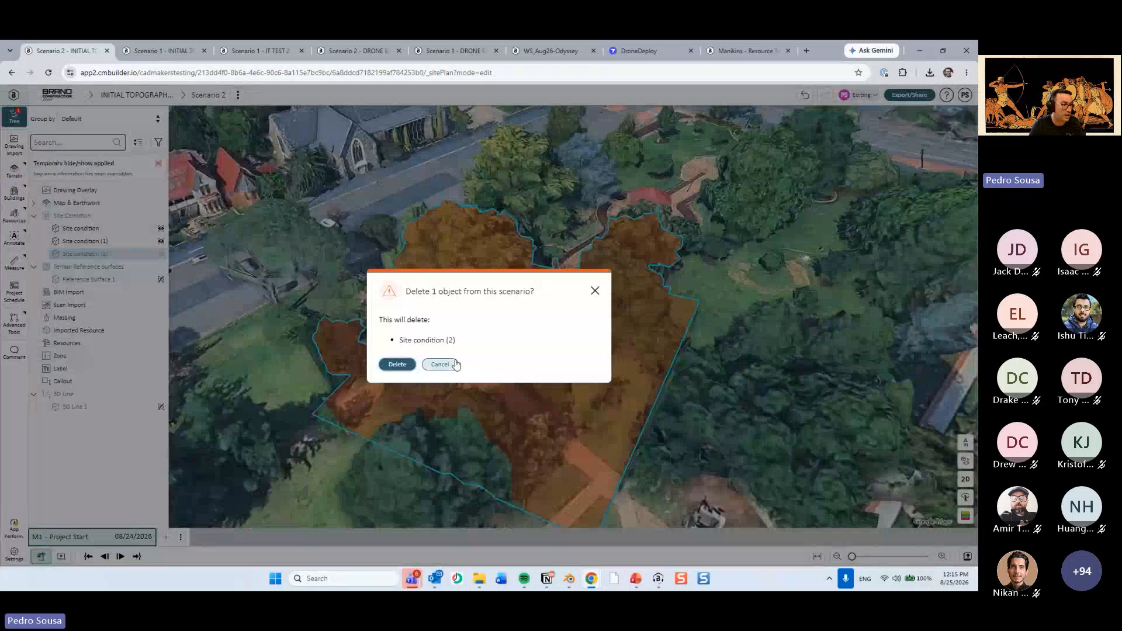
pyautogui.click(397, 364)
# Examine the restored church and red-roofed buildings in 3D together with the surrounding site.
pyautogui.scroll(-2, 455, 312)
pyautogui.moveTo(455, 312); pyautogui.dragTo(593, 339)
pyautogui.moveTo(593, 339); pyautogui.dragTo(542, 345, button='right')
pyautogui.scroll(1, 549, 354)
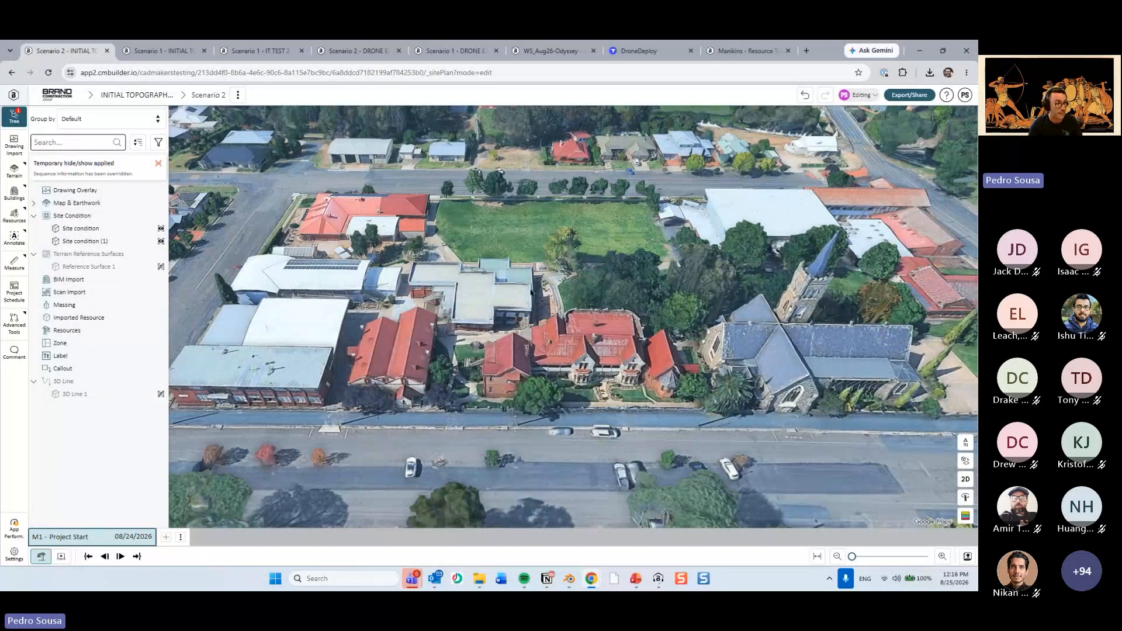
pyautogui.moveTo(530, 288); pyautogui.dragTo(496, 322)
pyautogui.scroll(-1, 500, 306)
pyautogui.scroll(-1, 497, 322)
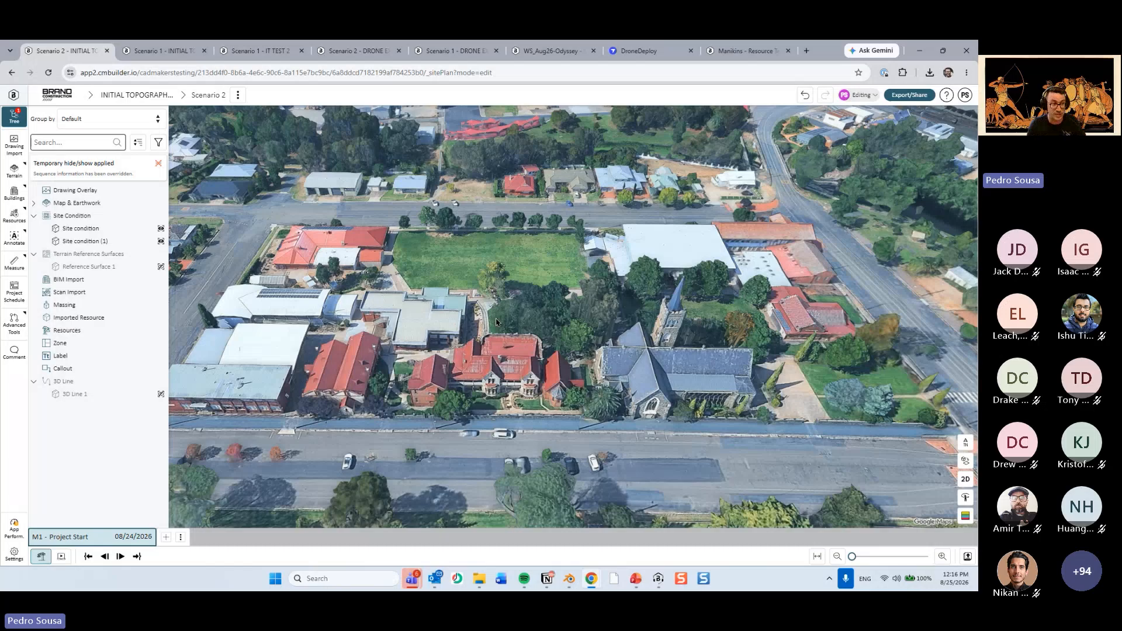
pyautogui.scroll(-2, 497, 321)
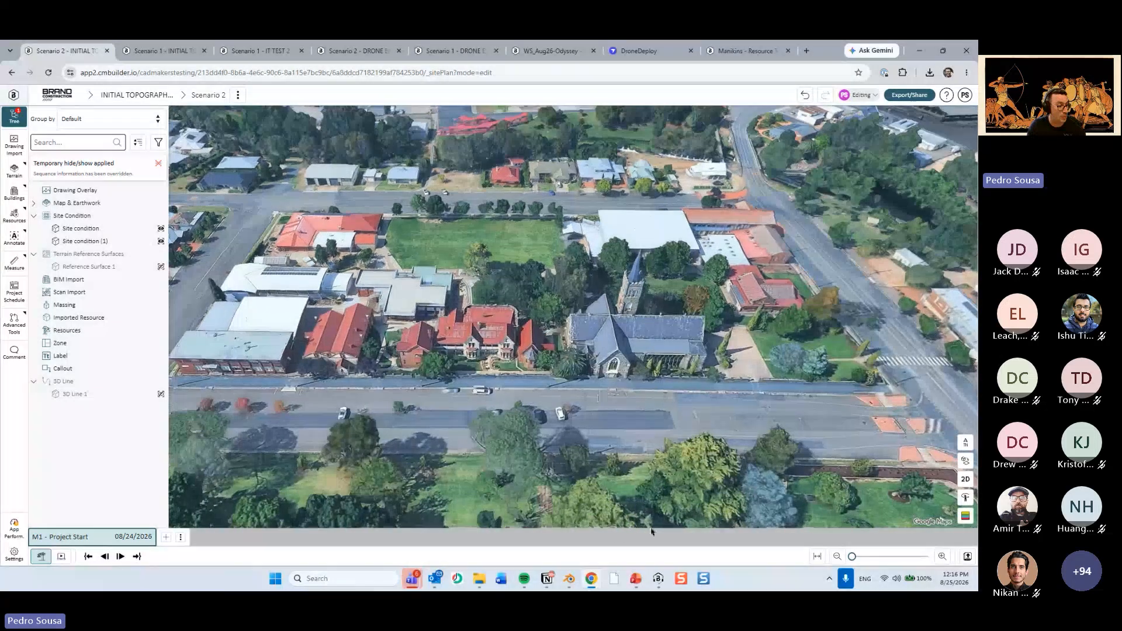
# Switch to the PowerPoint presentation and review the Initial Topography instructions on creating the site condition shape.
pyautogui.click(635, 578)
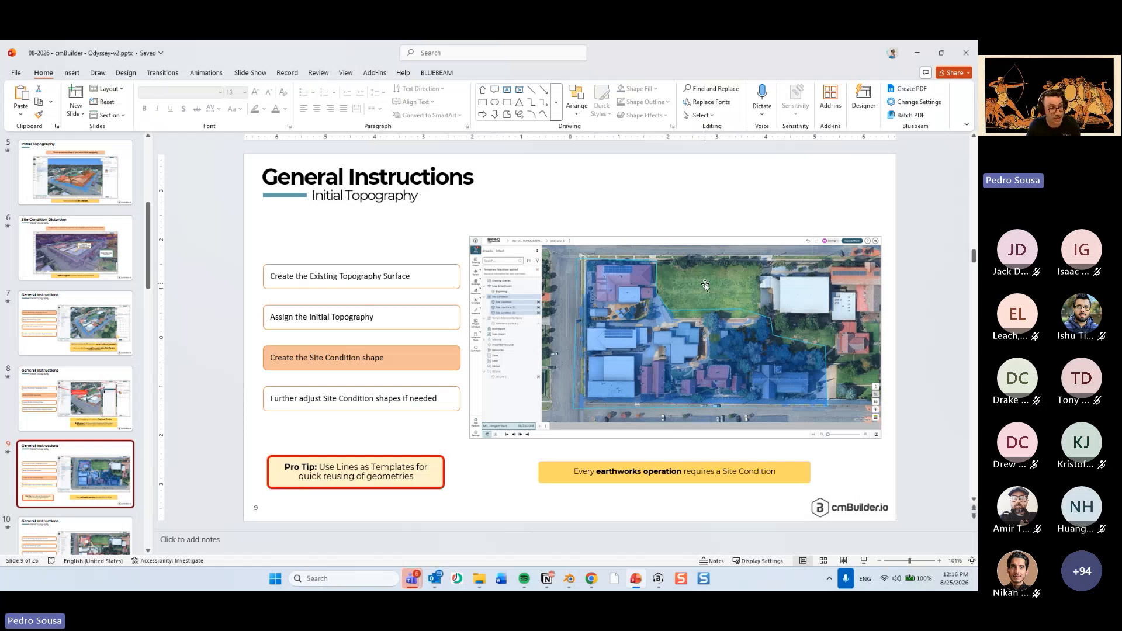
pyautogui.press('ctrl')
pyautogui.press('ctrl')
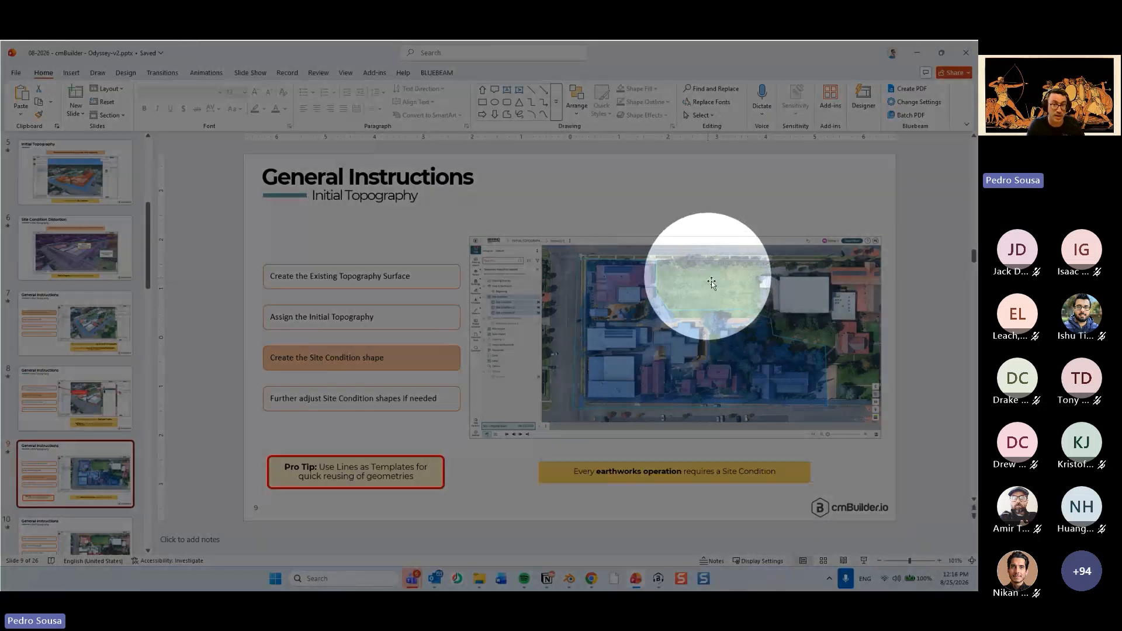
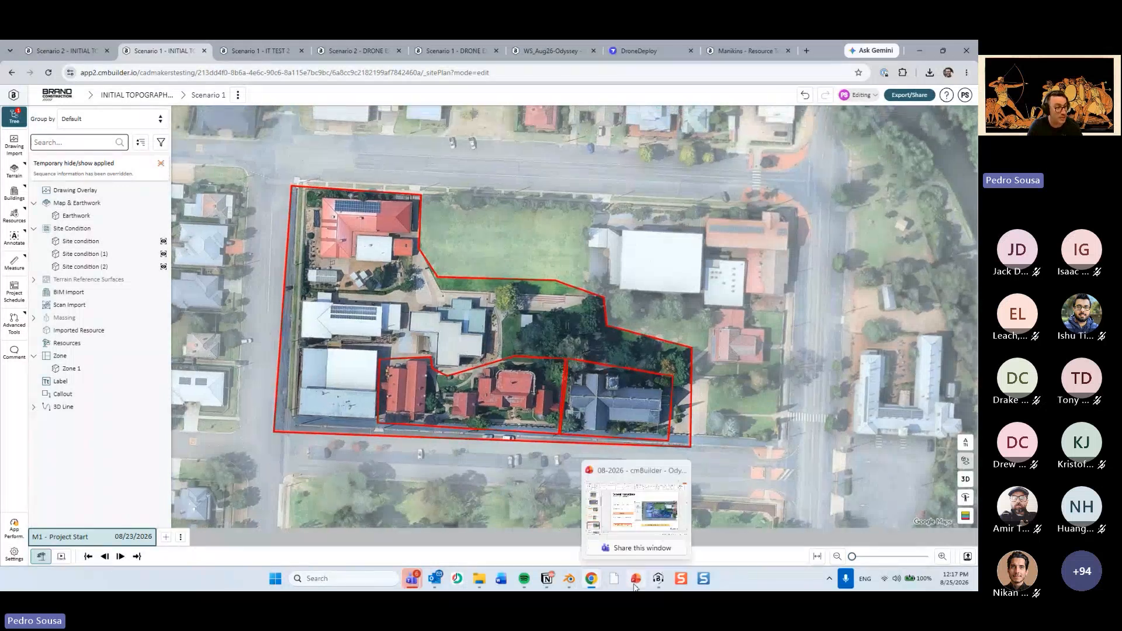
# Switch to the PowerPoint presentation to review the tip on using lines as templates, and return to the Scenario 1 site plan.
pyautogui.click(635, 582)
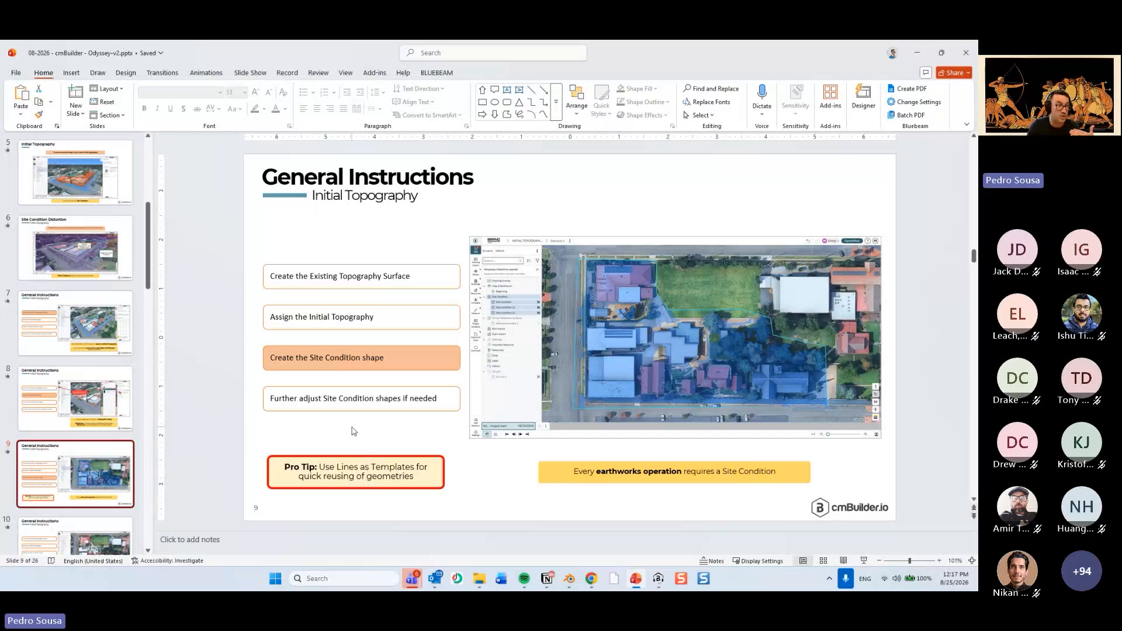
pyautogui.hotkey('alt', 'Tab')
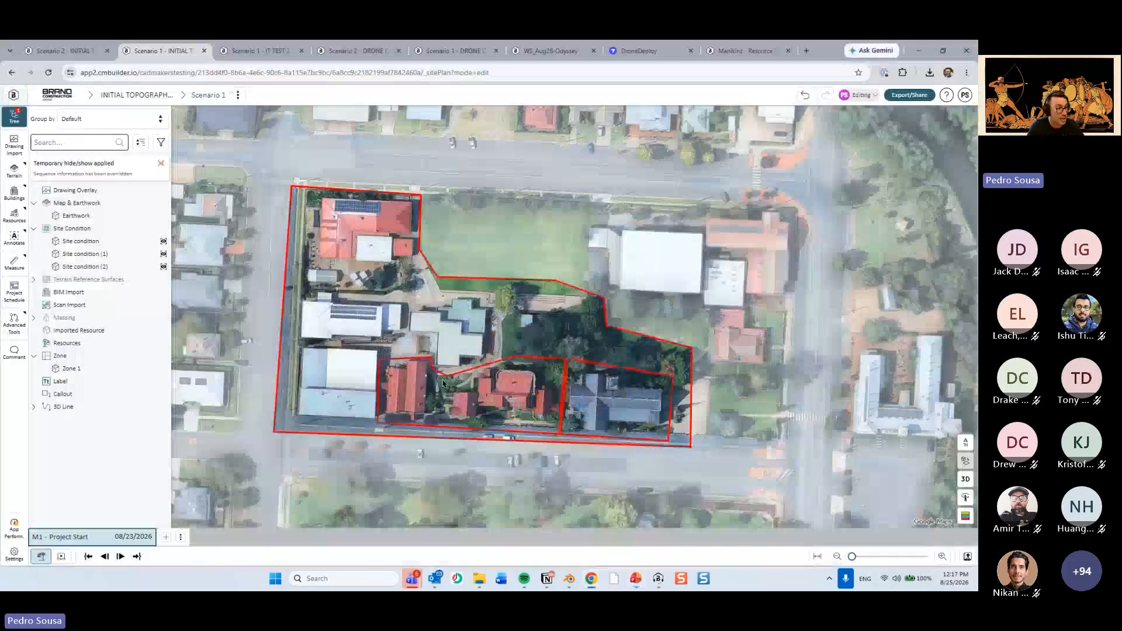
pyautogui.scroll(3, 492, 335)
pyautogui.moveTo(351, 346)
pyautogui.mouseDown()
pyautogui.moveTo(335, 297)
pyautogui.moveTo(350, 351)
pyautogui.mouseUp()
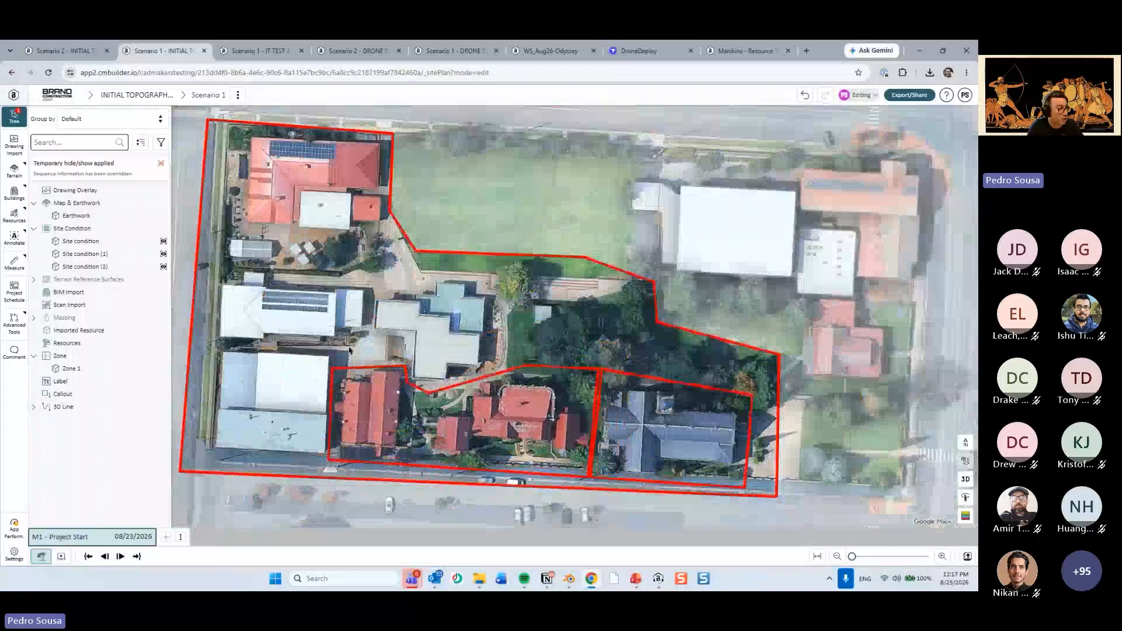
# Switch to the Scenario 2 site plan and view the whole site with its red boundary line.
pyautogui.click(79, 49)
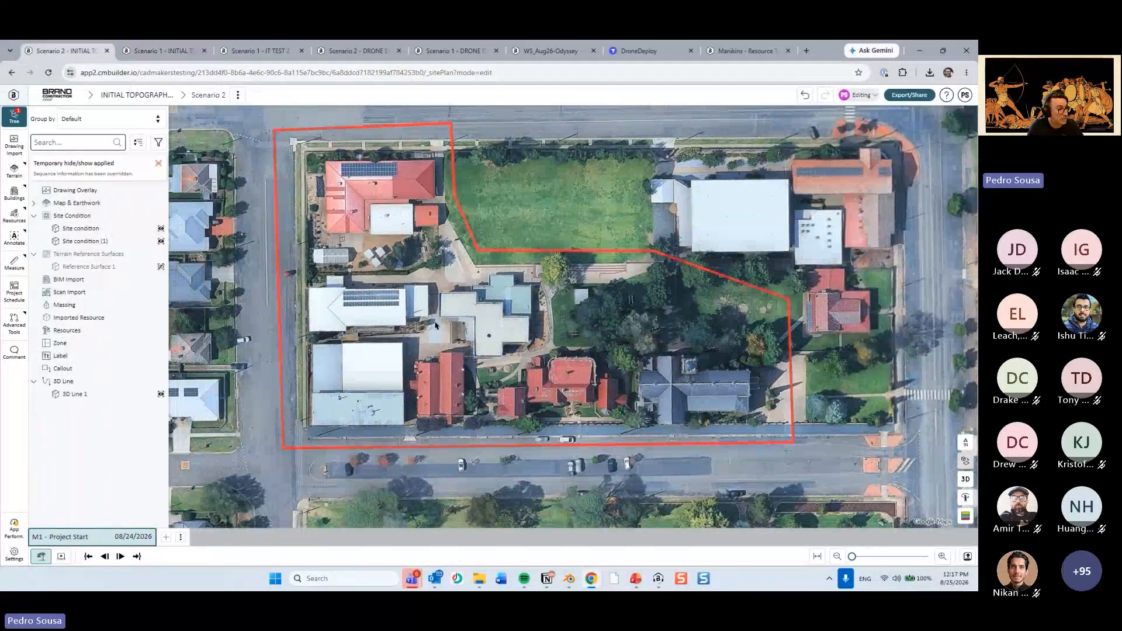
pyautogui.scroll(-1, 435, 325)
pyautogui.moveTo(486, 263); pyautogui.dragTo(493, 317)
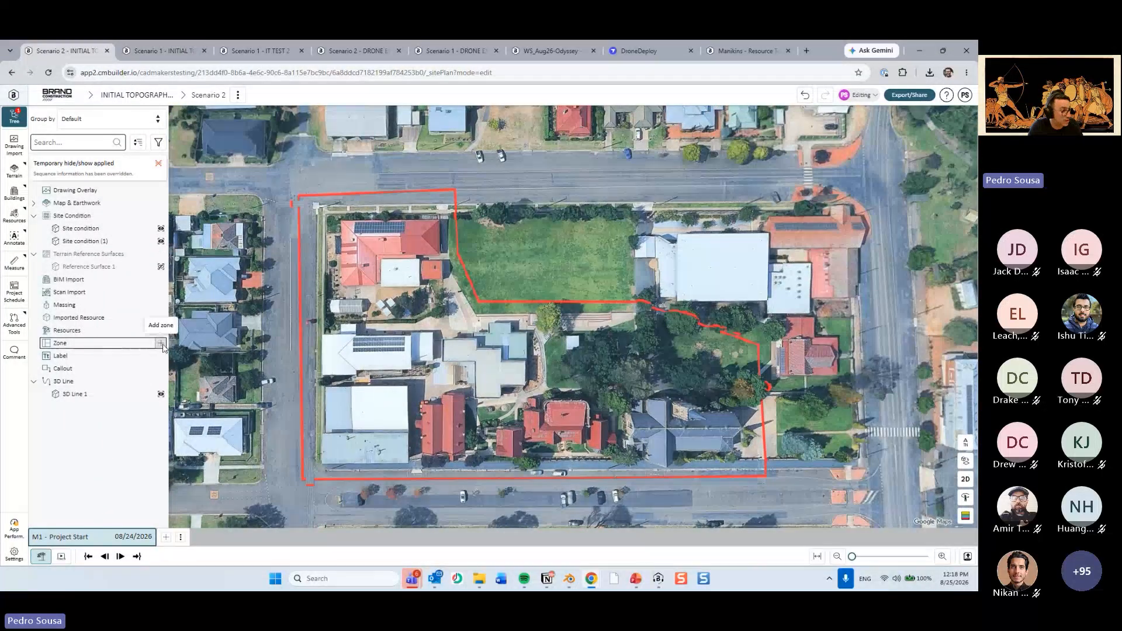
# Create a zone by projecting the existing 3D site boundary line onto the sketch plane.
pyautogui.click(161, 345)
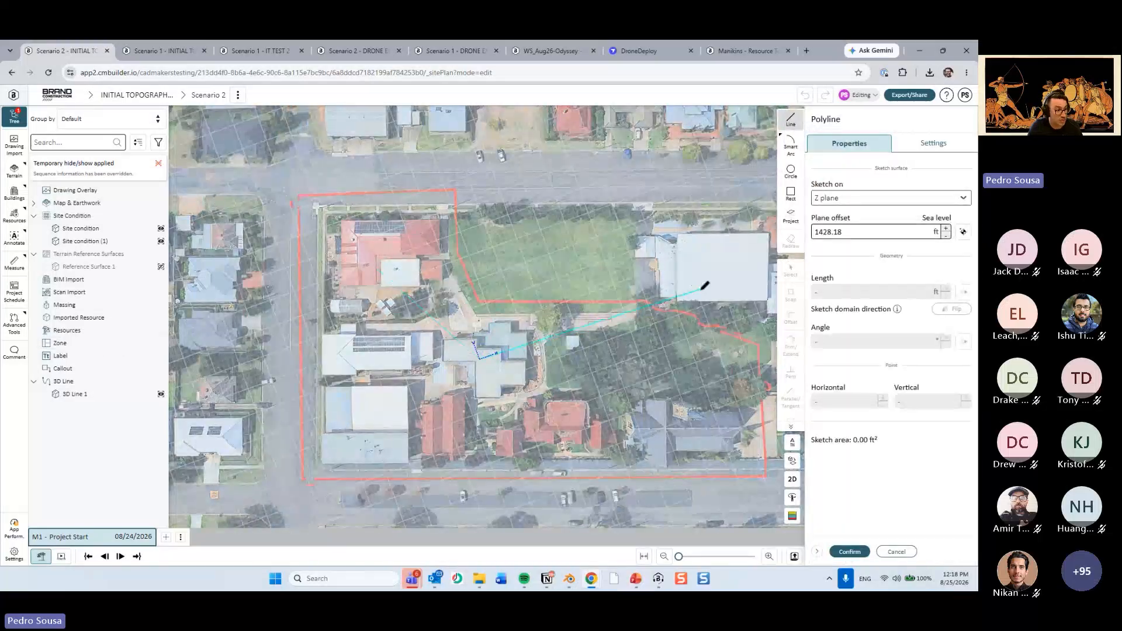
pyautogui.click(793, 217)
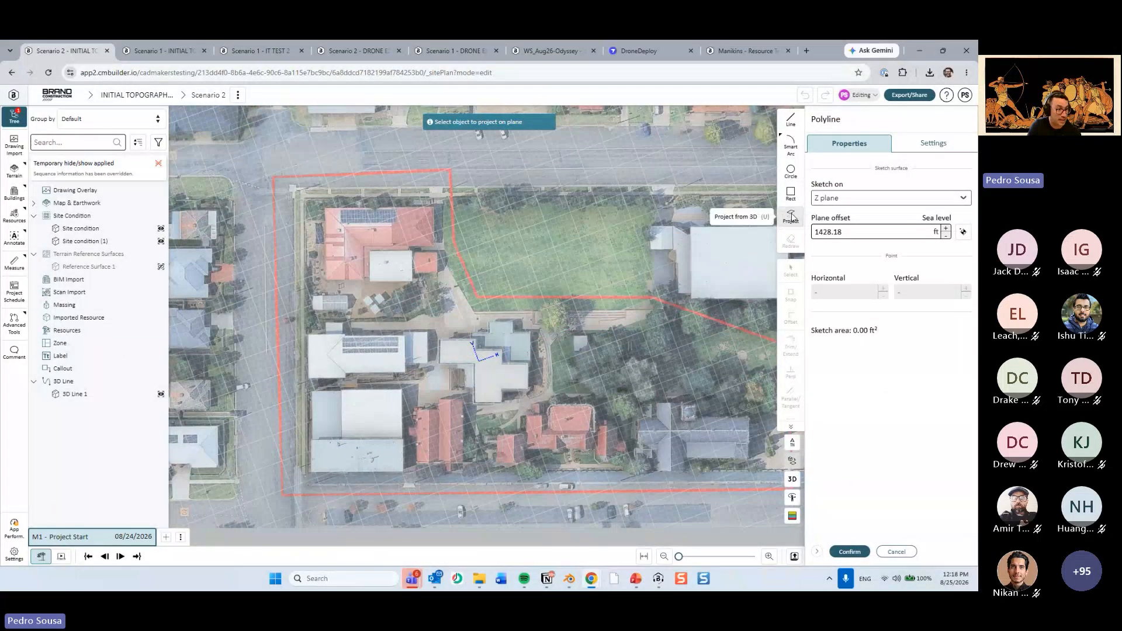
pyautogui.press('ctrl')
pyautogui.press('ctrl')
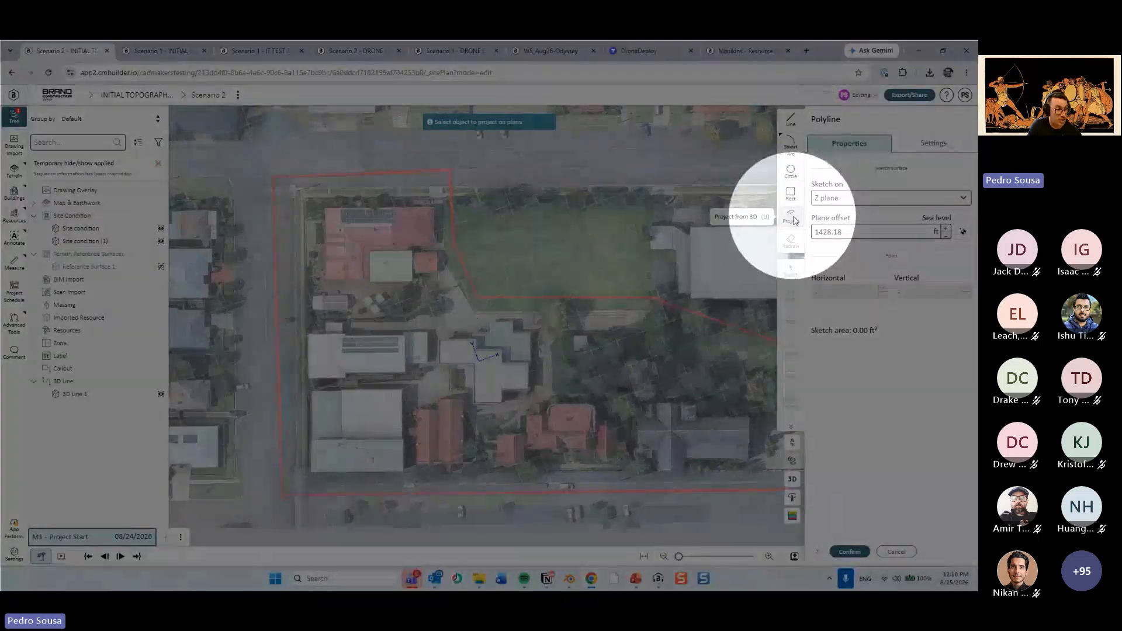
pyautogui.click(464, 266)
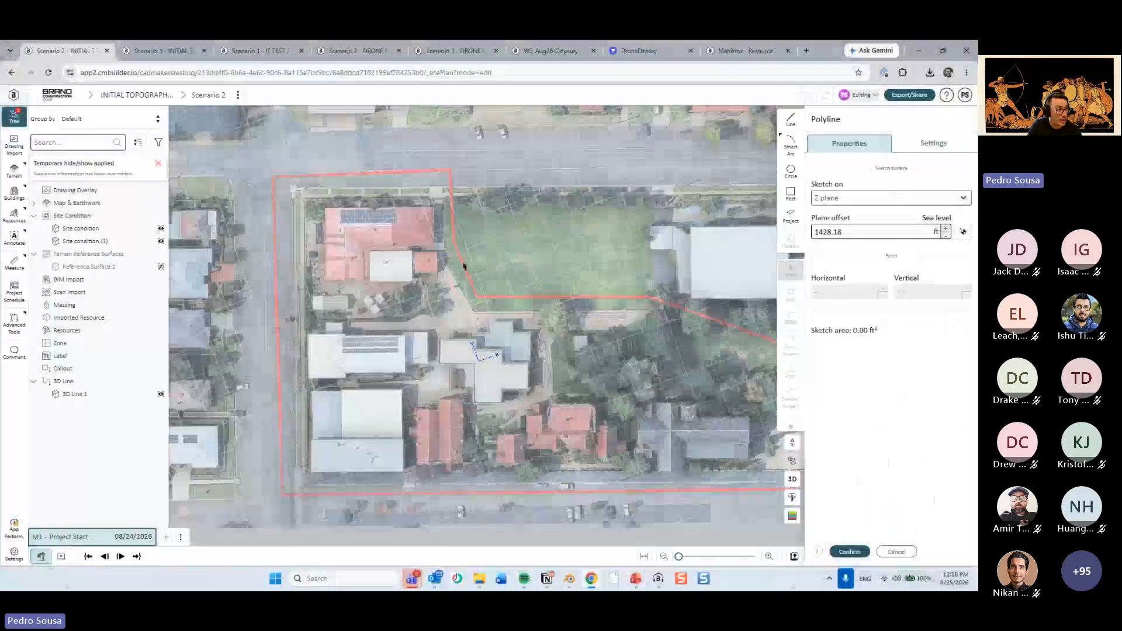
pyautogui.click(791, 215)
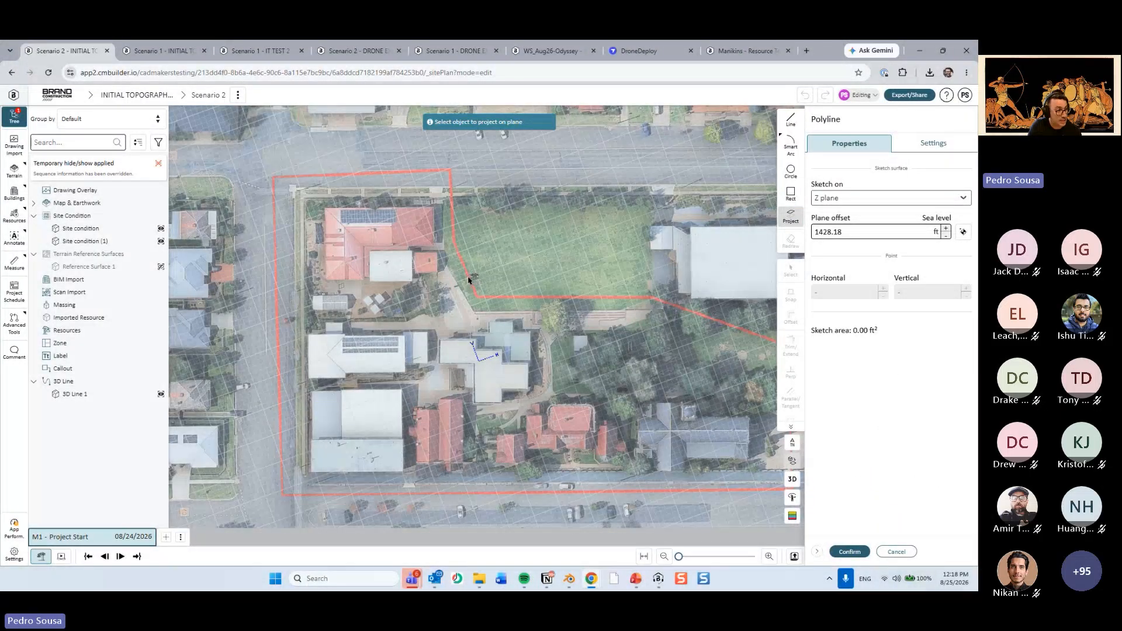
pyautogui.click(453, 218)
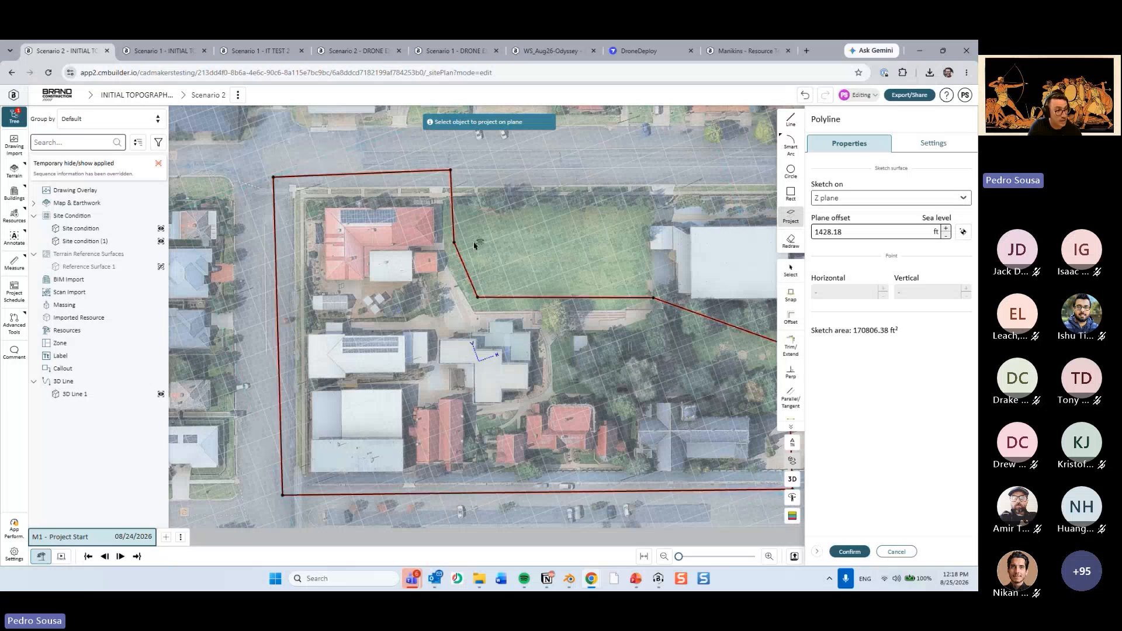
pyautogui.click(848, 551)
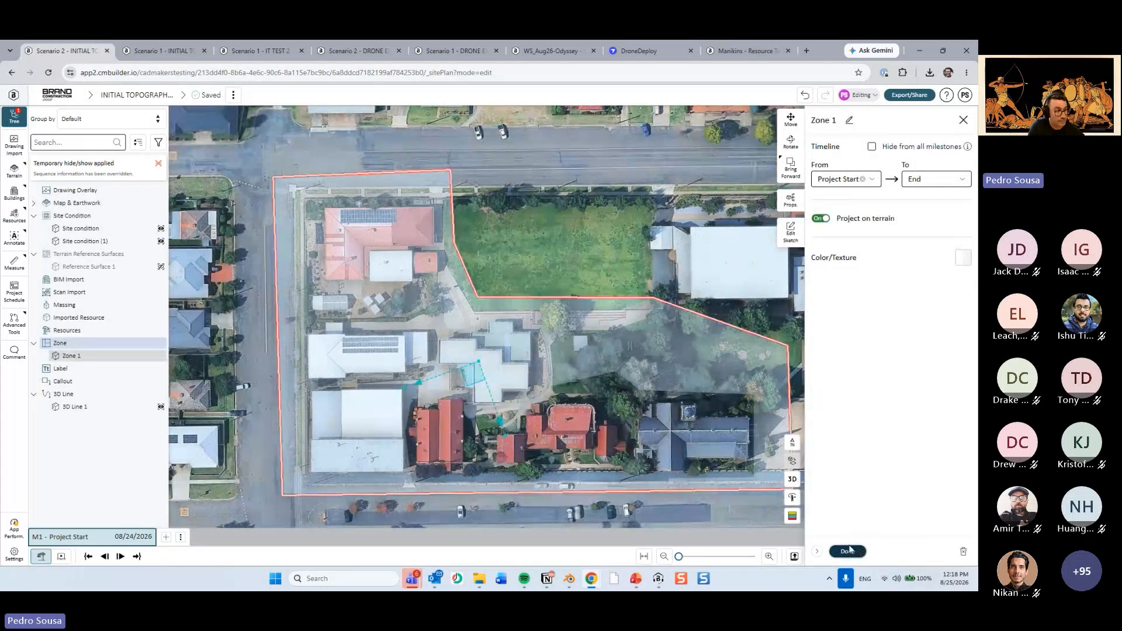
pyautogui.click(848, 551)
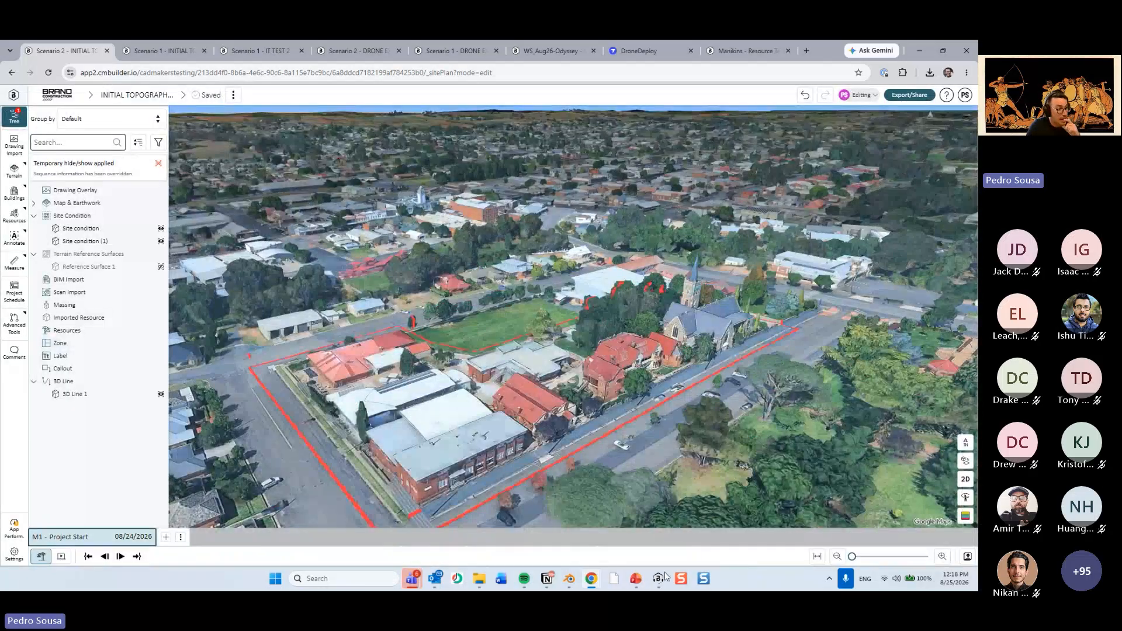
# Switch to the PowerPoint presentation, review slide 10 on creating Site Condition areas in nesting order, and return to the site plan.
pyautogui.click(636, 579)
pyautogui.scroll(-1, 101, 451)
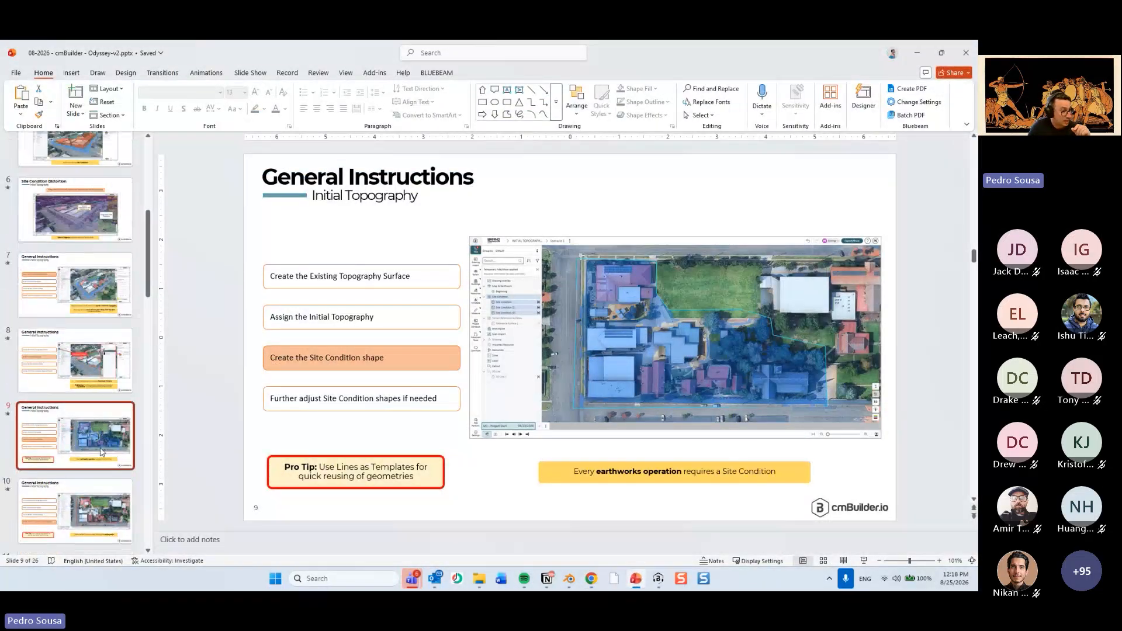
pyautogui.click(53, 478)
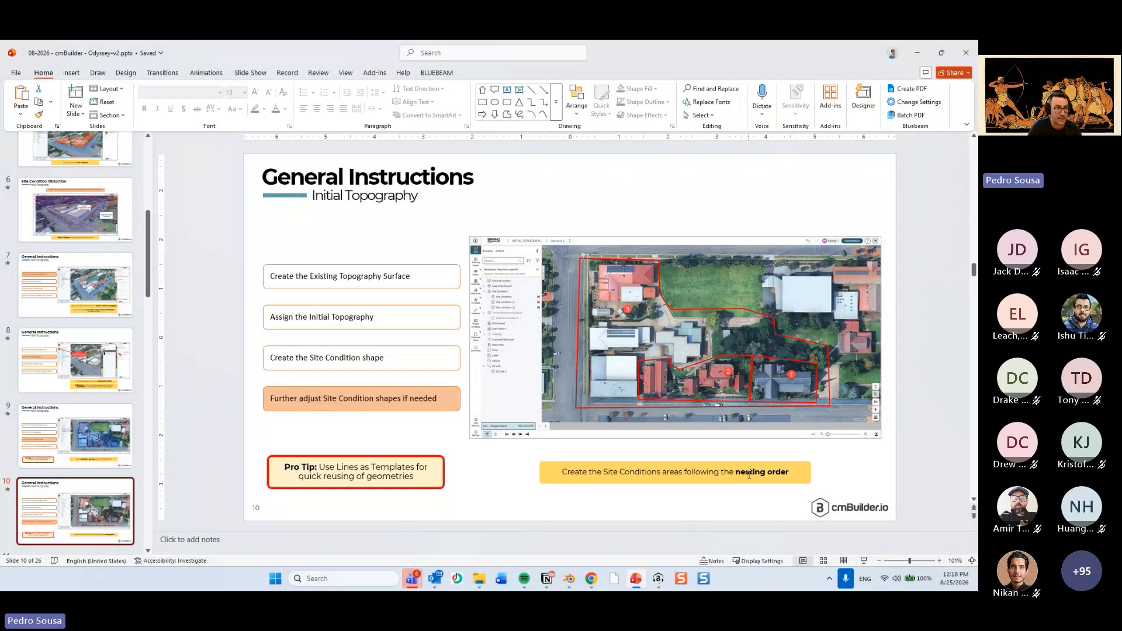
pyautogui.click(920, 52)
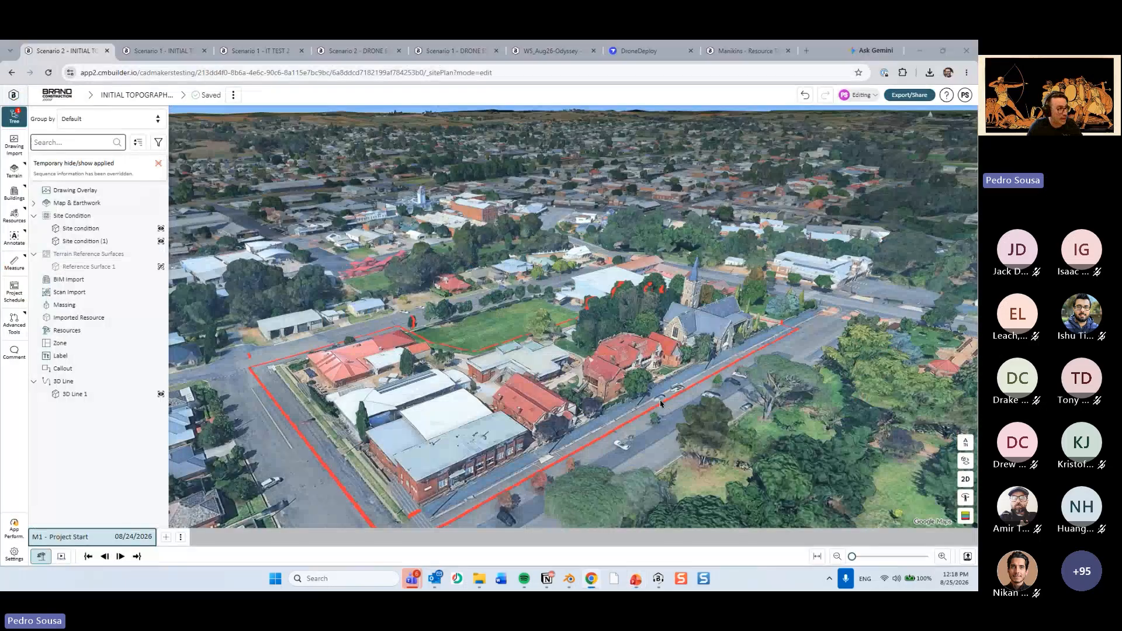
# Highlight the existing site conditions one after the other in the top view to check their areas.
pyautogui.moveTo(660, 400); pyautogui.dragTo(578, 363, button='right')
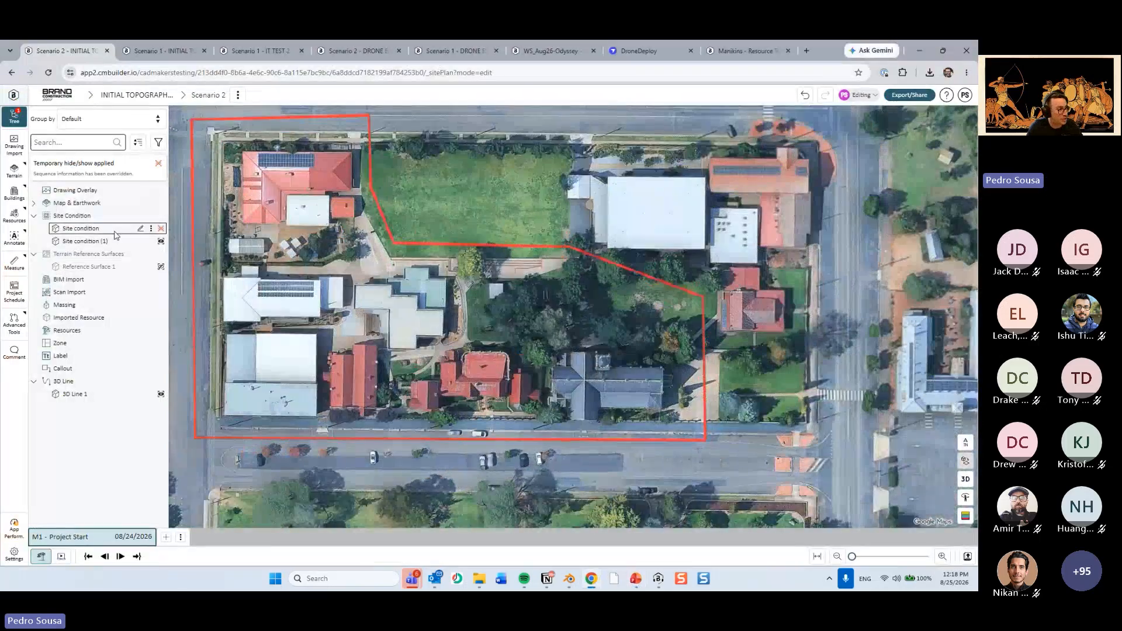
pyautogui.click(114, 233)
pyautogui.click(109, 243)
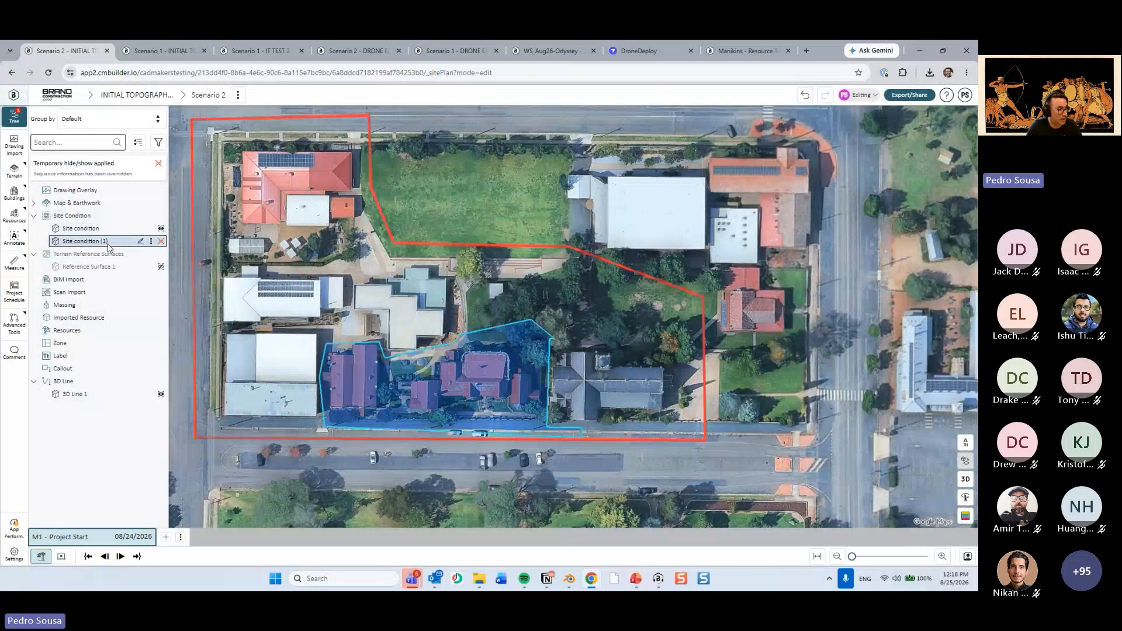
# Sketch a four-sided site condition over the central red-roofed building, nested inside the existing site condition around the red-roofed buildings.
pyautogui.scroll(5, 462, 392)
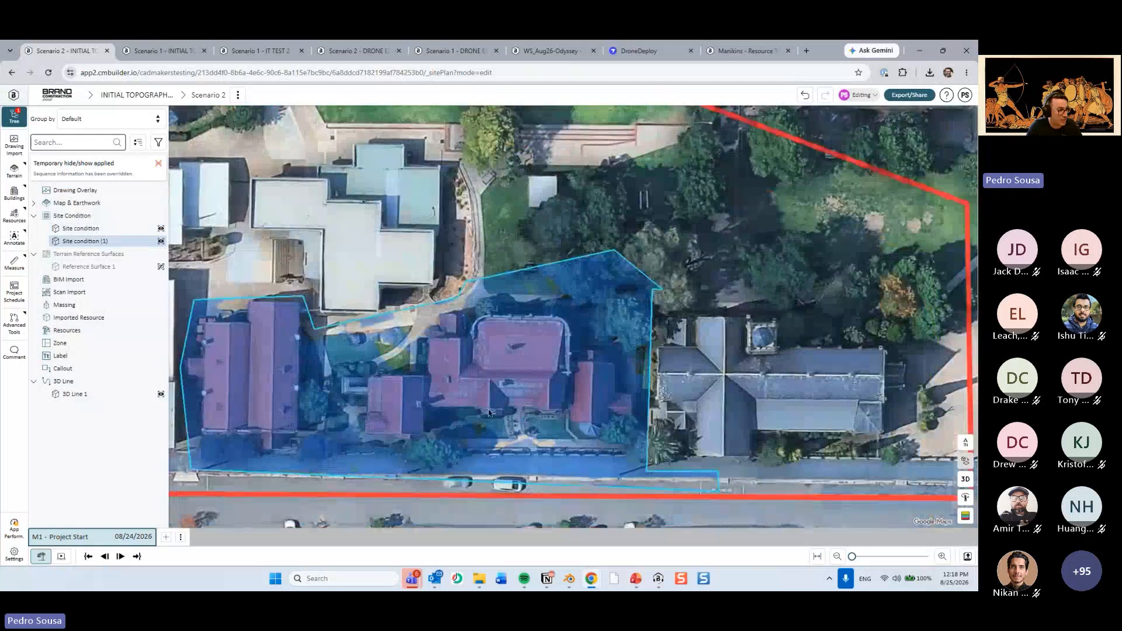
pyautogui.click(161, 217)
pyautogui.click(414, 375)
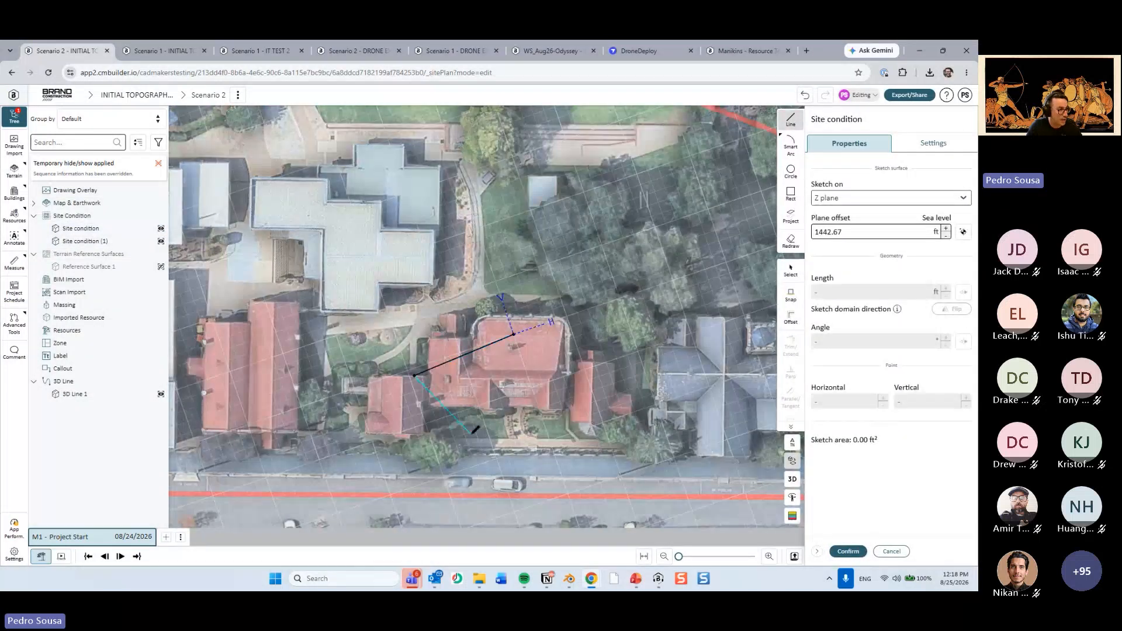
pyautogui.click(470, 434)
pyautogui.click(566, 410)
pyautogui.click(512, 335)
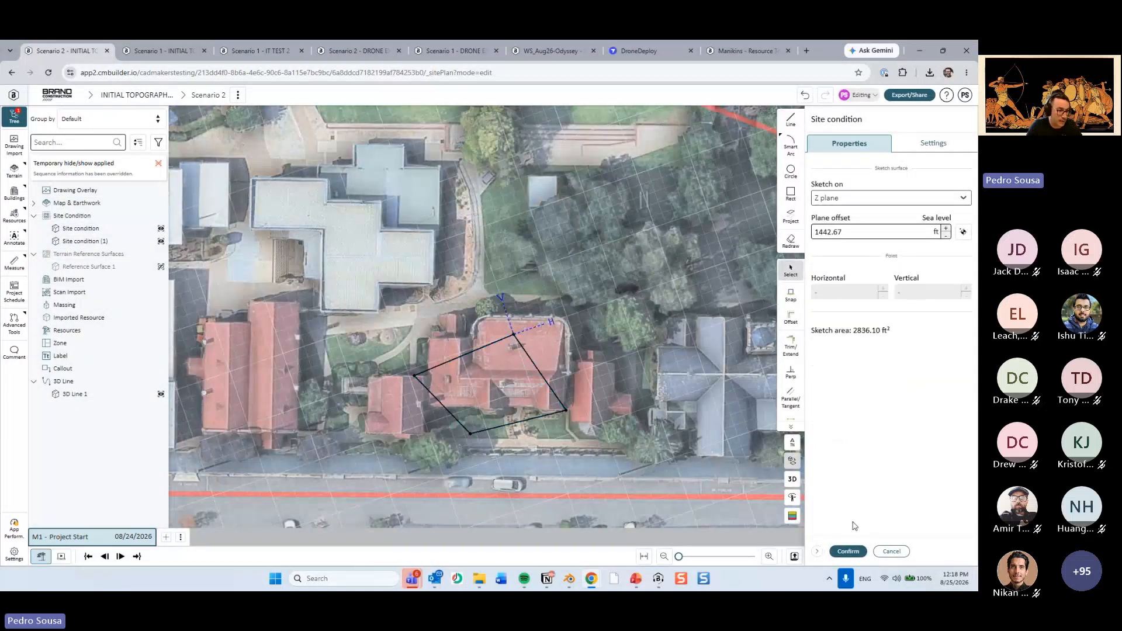
pyautogui.click(848, 551)
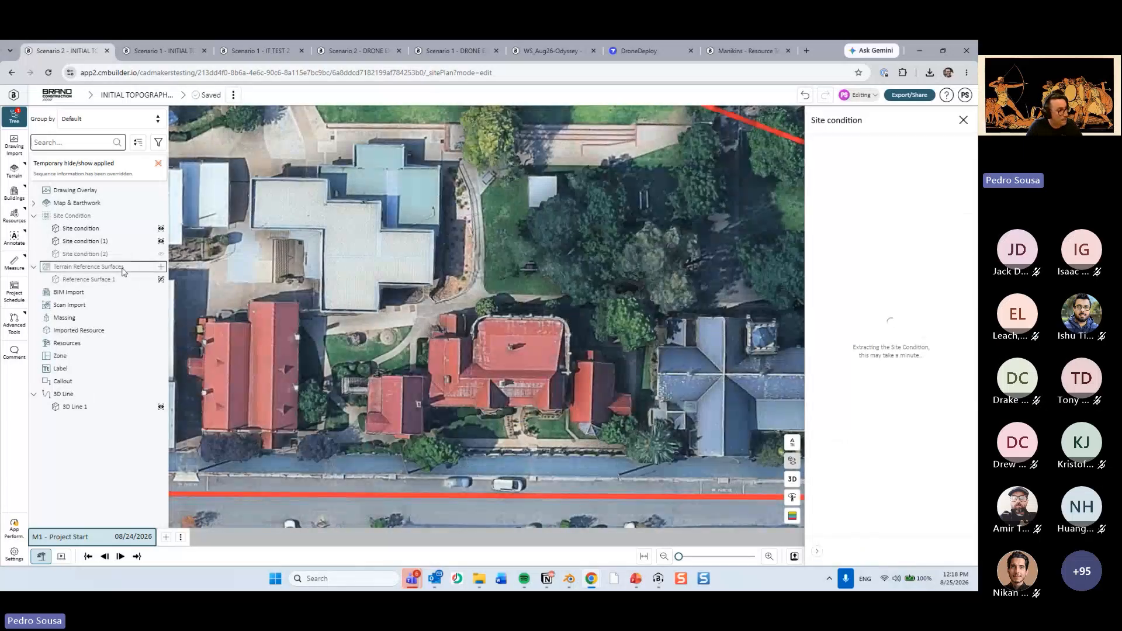
pyautogui.click(848, 551)
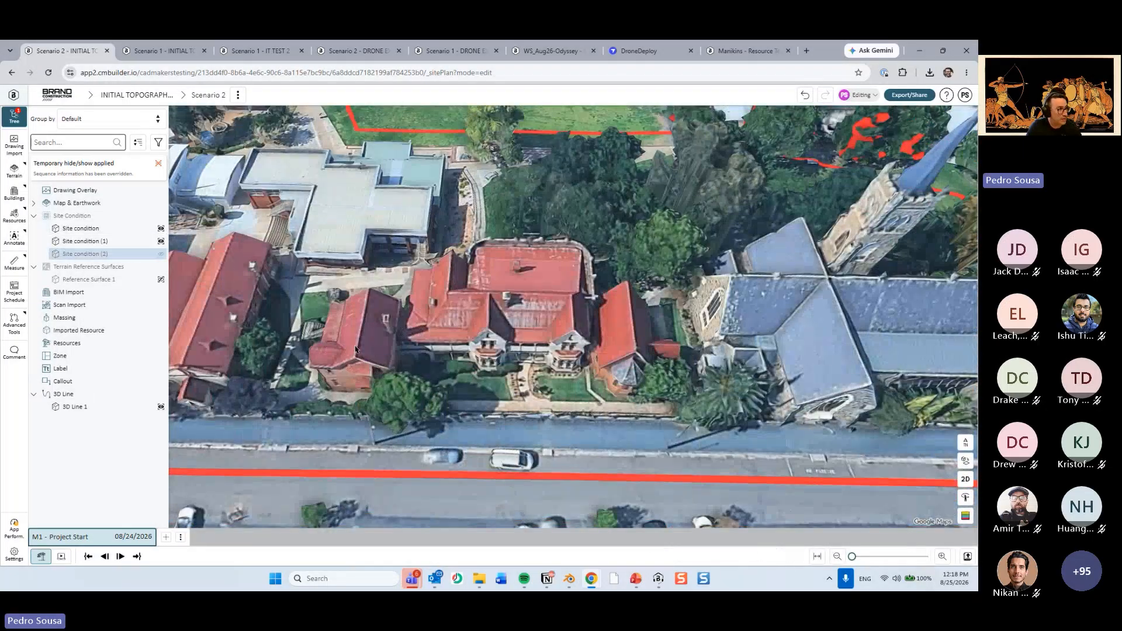
# Temporarily hide the nested site condition and compare its area in 3D with the larger one around the red-roofed buildings.
pyautogui.moveTo(409, 292); pyautogui.dragTo(514, 286)
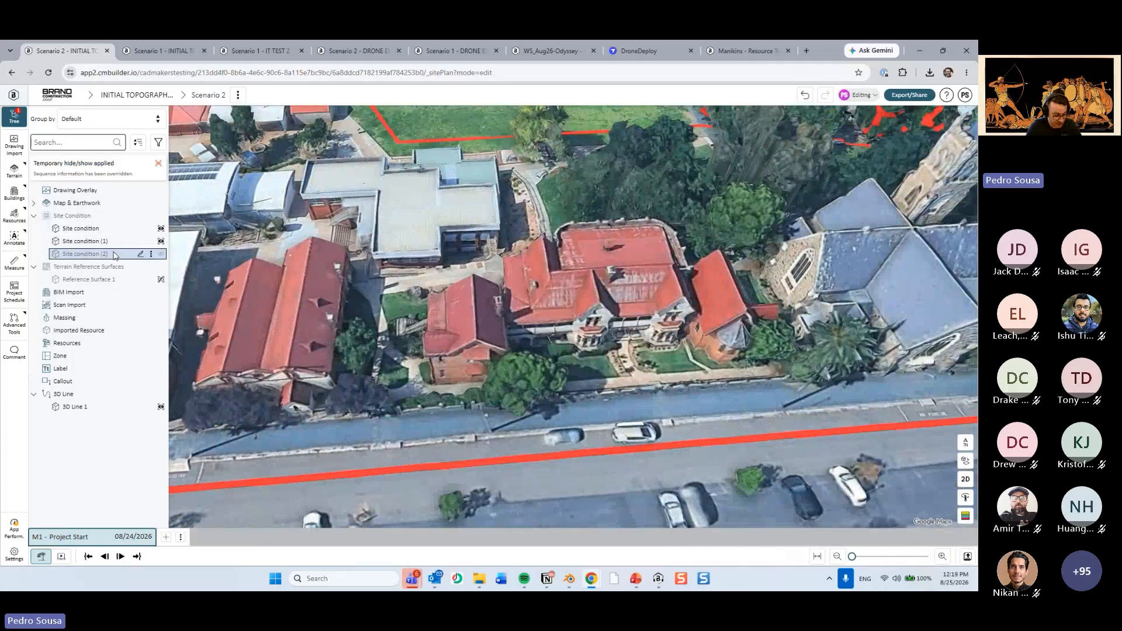
pyautogui.press('h')
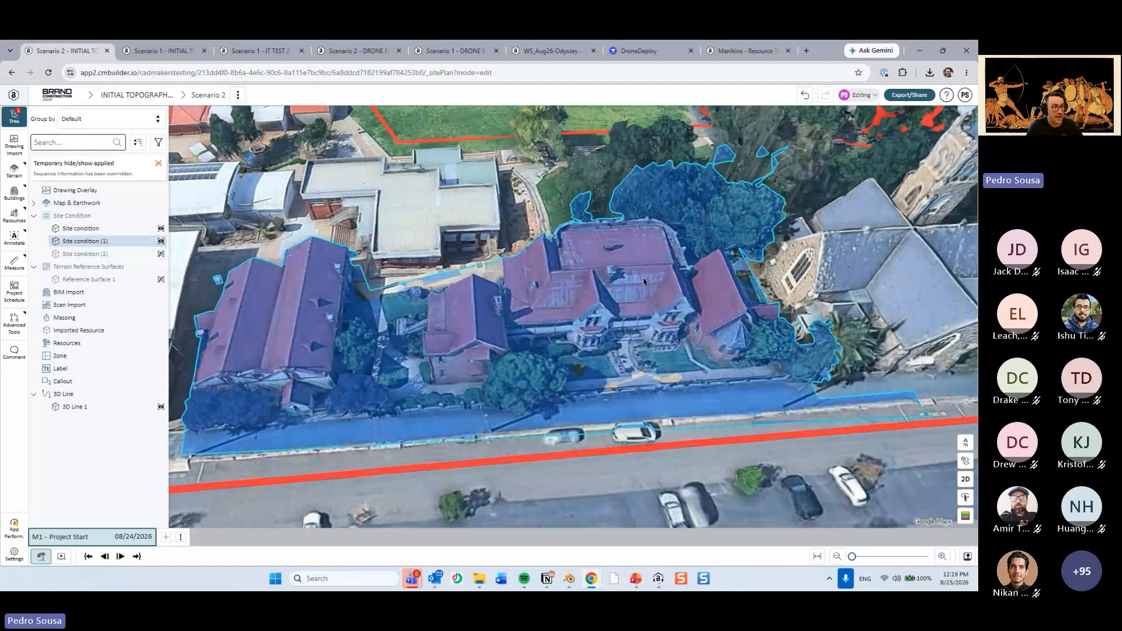
pyautogui.moveTo(644, 282); pyautogui.dragTo(620, 329)
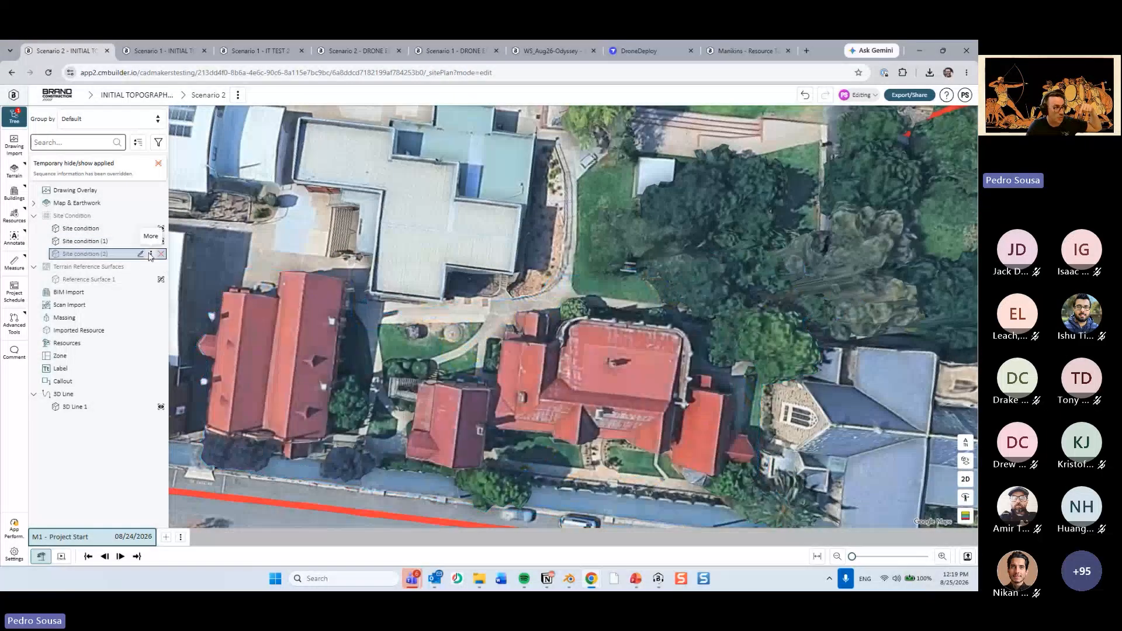
pyautogui.click(101, 256)
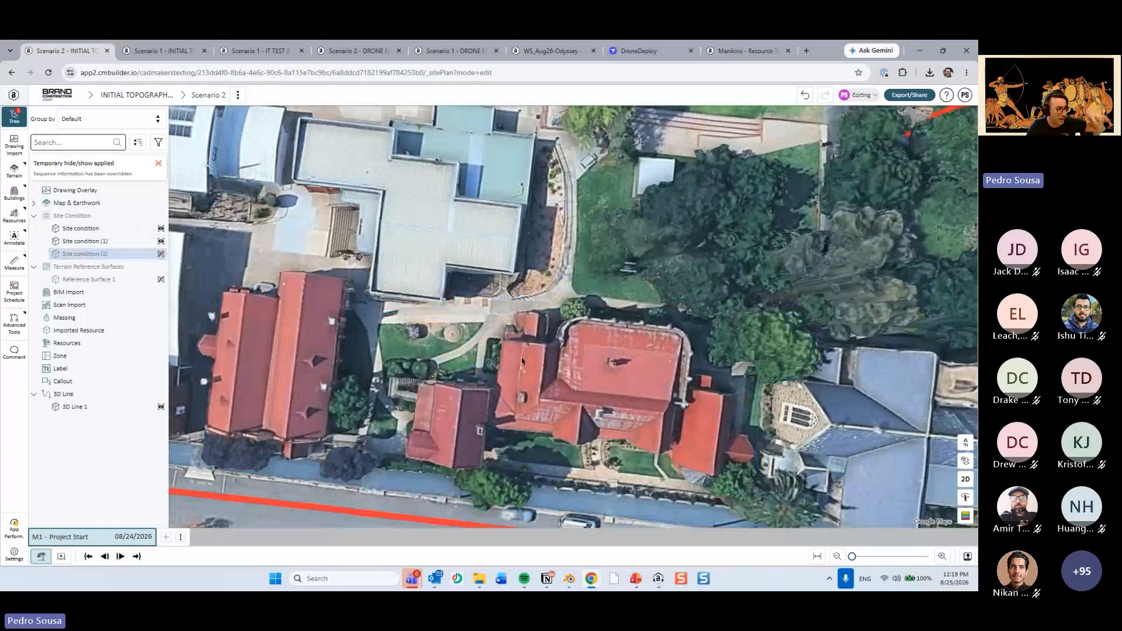
pyautogui.click(114, 242)
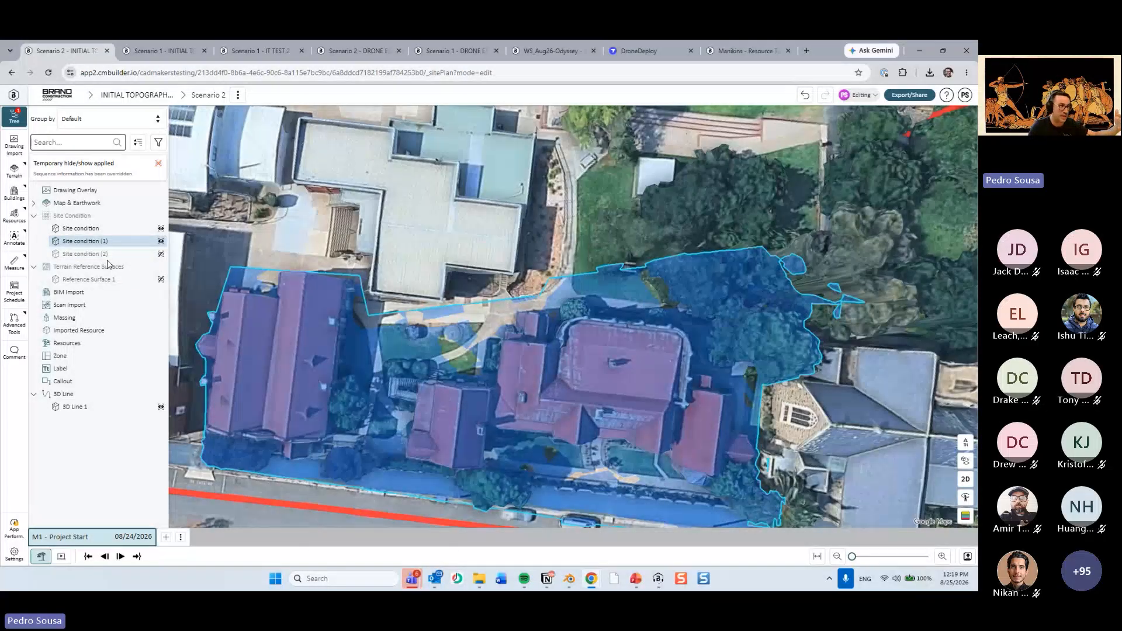
pyautogui.click(108, 257)
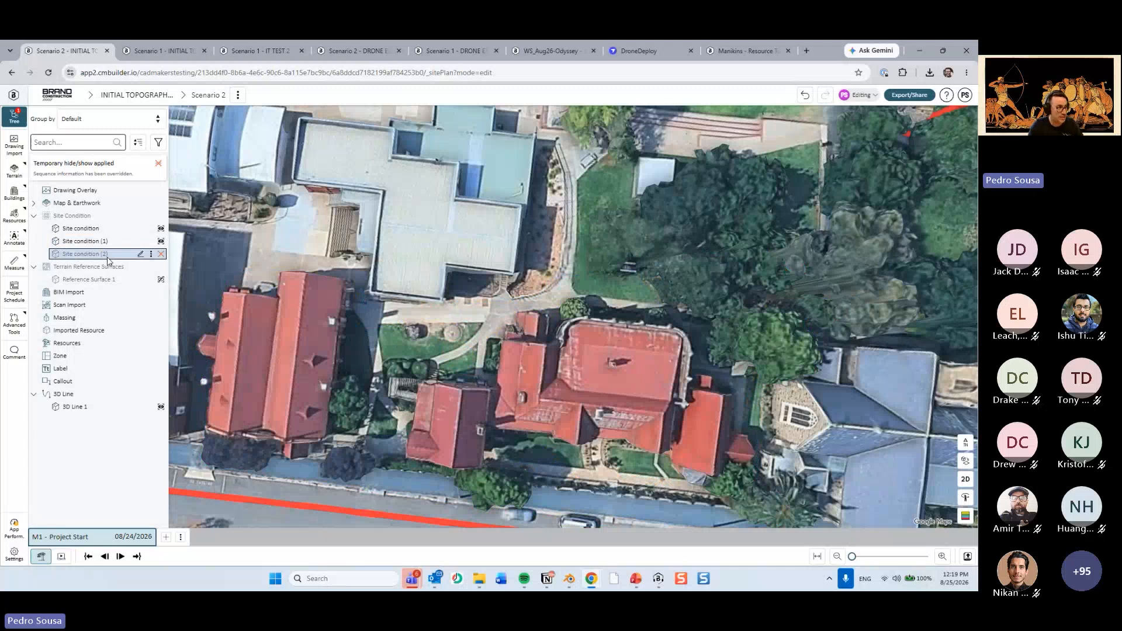
# Delete the nested site condition, Site condition (2), from the site plan.
pyautogui.click(151, 253)
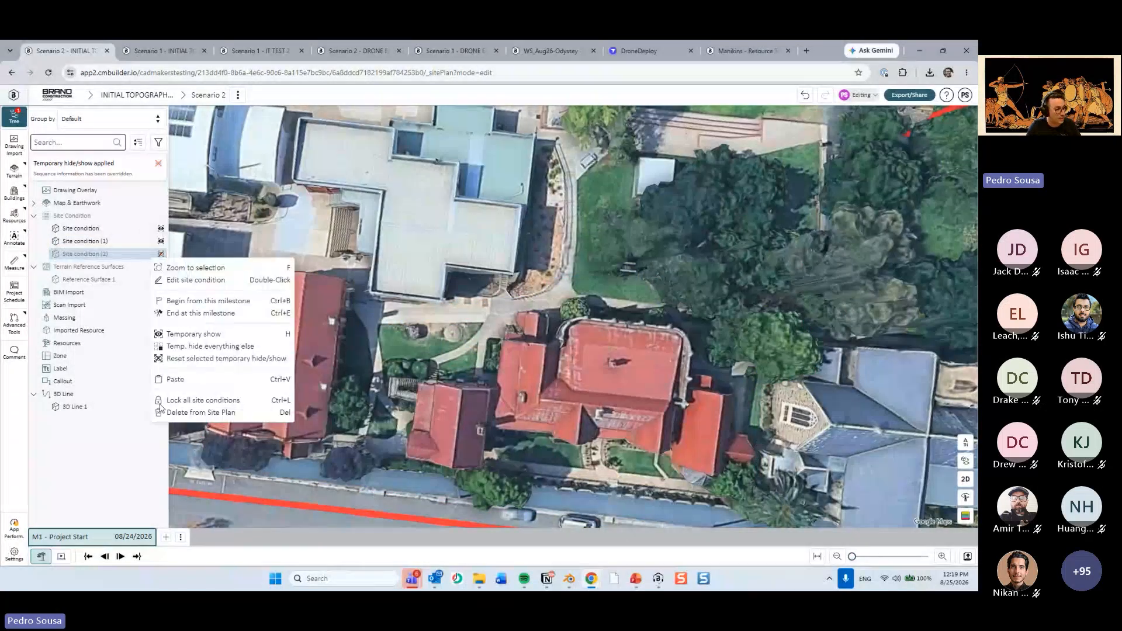
pyautogui.click(169, 412)
pyautogui.click(397, 367)
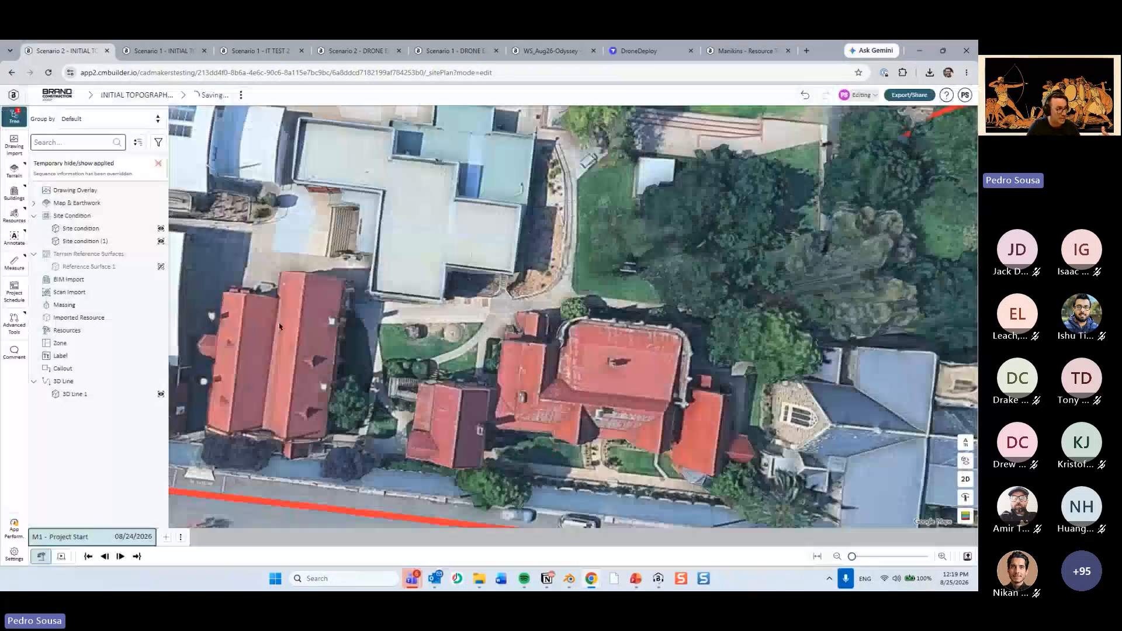
# Examine the whole site in 3D, including the church, the red-roofed buildings and the red boundary line.
pyautogui.scroll(-3, 472, 334)
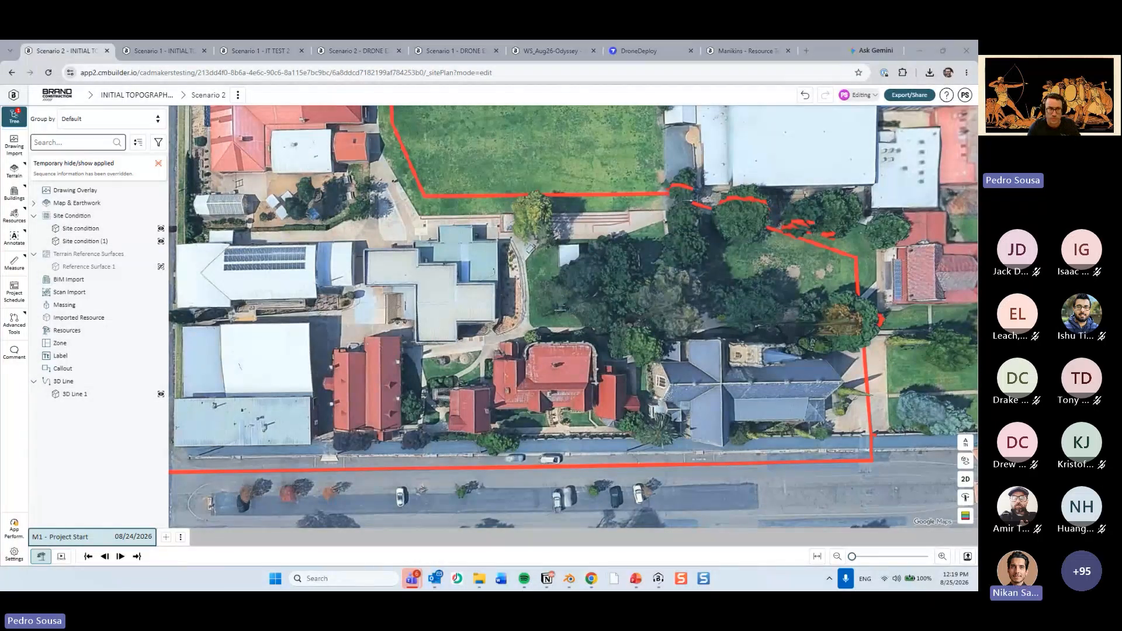
pyautogui.scroll(-2, 818, 343)
pyautogui.moveTo(818, 343); pyautogui.dragTo(799, 325)
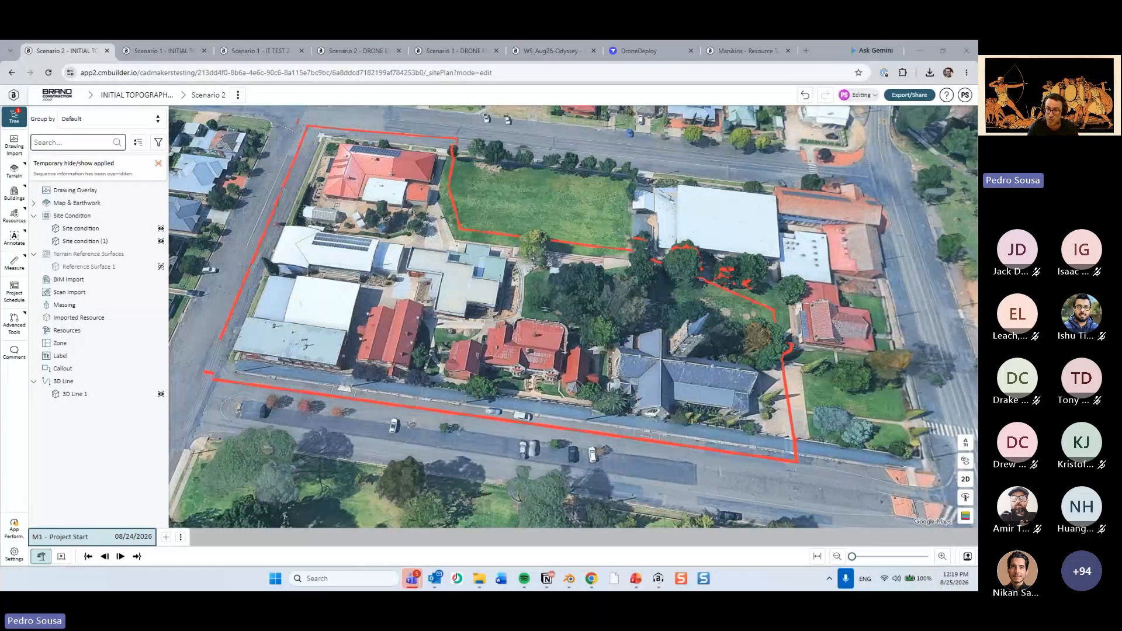
pyautogui.click(691, 354)
pyautogui.scroll(3, 690, 354)
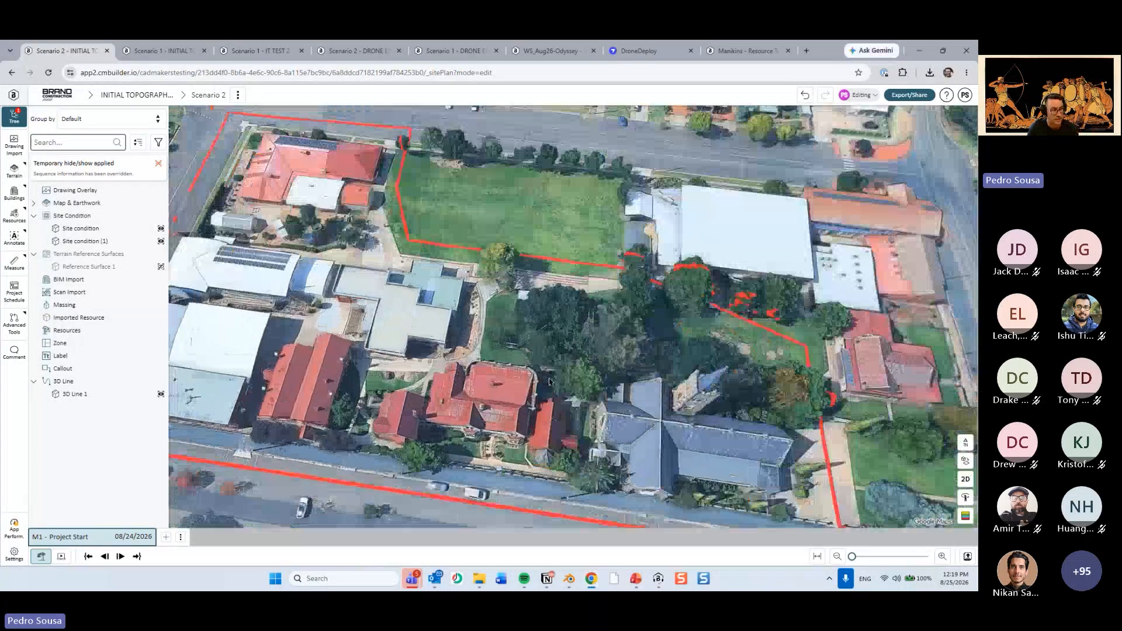
pyautogui.moveTo(691, 354); pyautogui.dragTo(663, 333)
pyautogui.moveTo(497, 374); pyautogui.dragTo(571, 383)
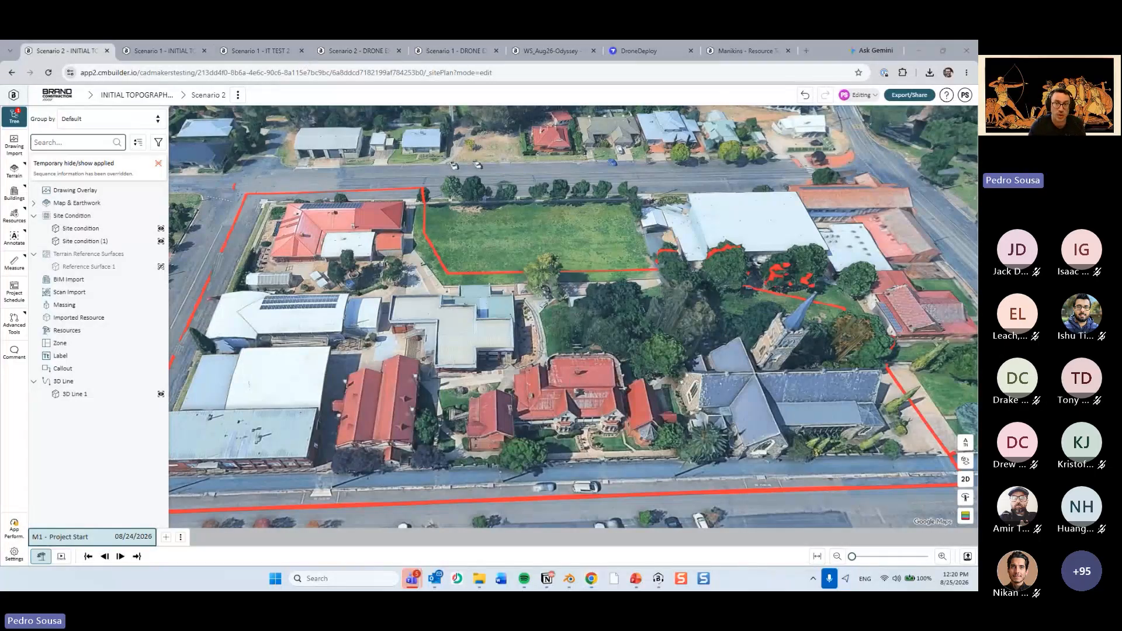
pyautogui.scroll(-3, 745, 280)
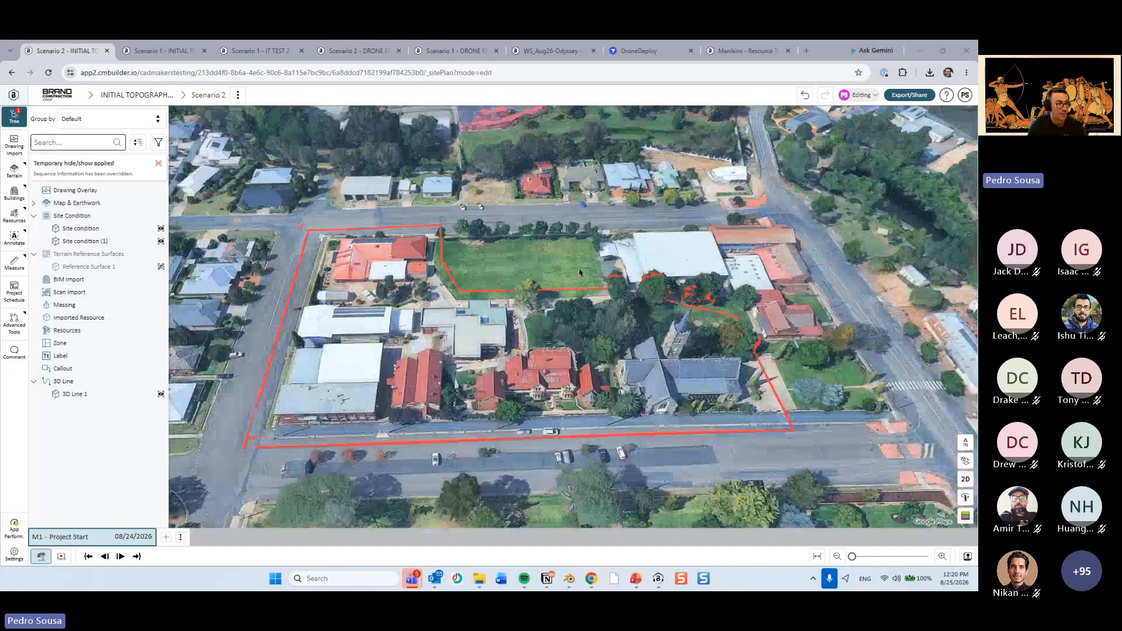
pyautogui.moveTo(576, 214); pyautogui.dragTo(563, 243)
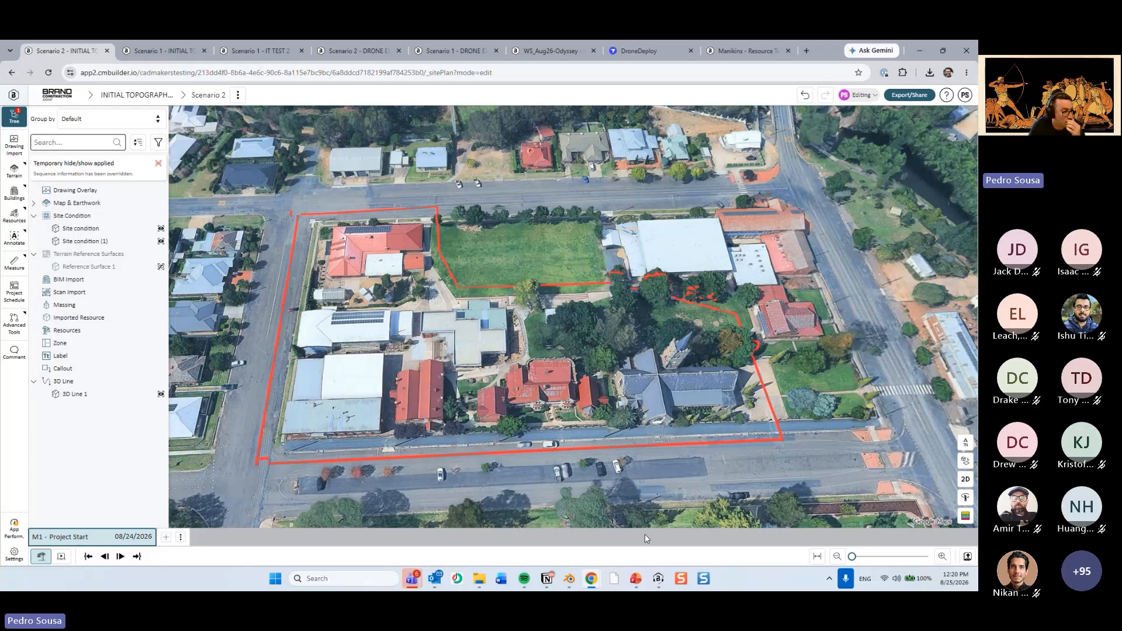
# Switch to the PowerPoint presentation and show slide 11, Drone Import Review, following the General Instructions slide on nesting order.
pyautogui.click(634, 579)
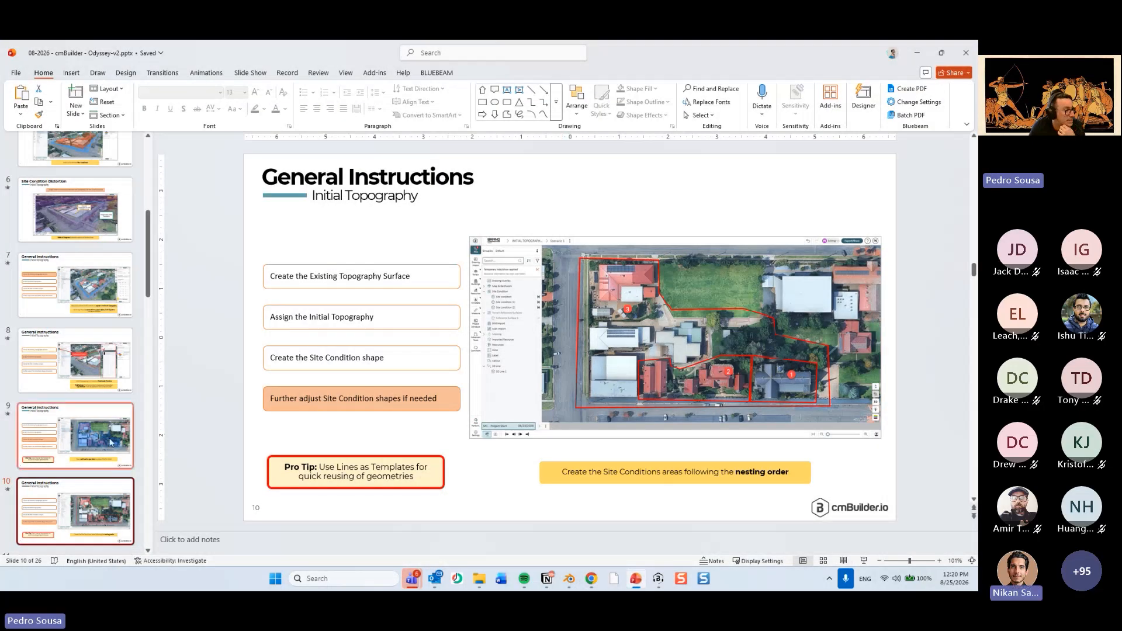
pyautogui.scroll(-2, 105, 413)
pyautogui.scroll(-3, 105, 413)
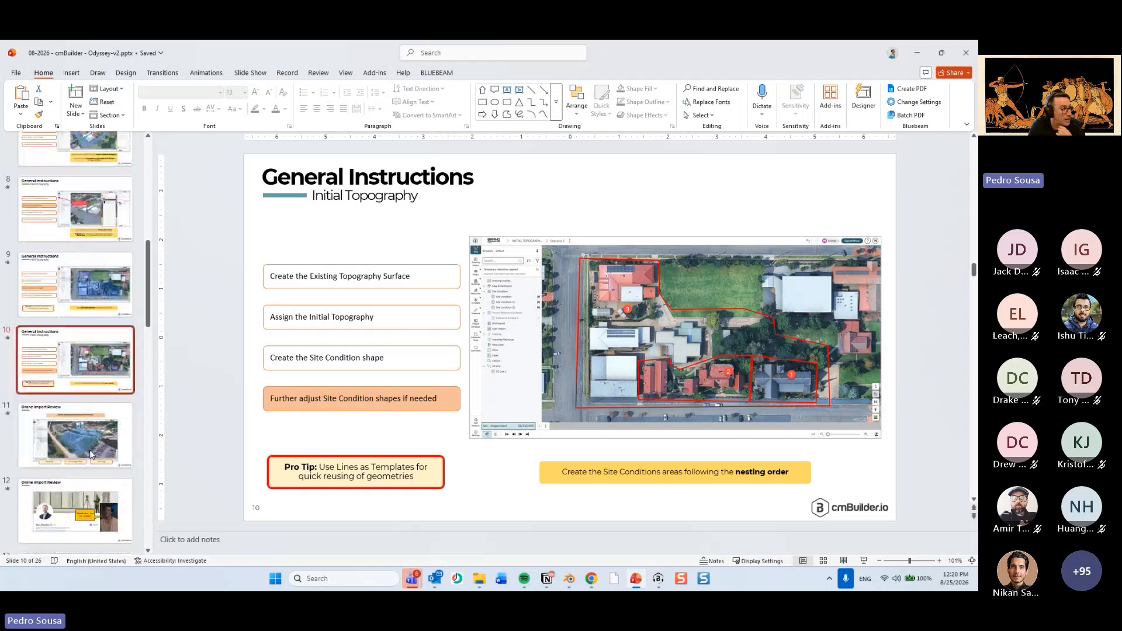
pyautogui.click(74, 436)
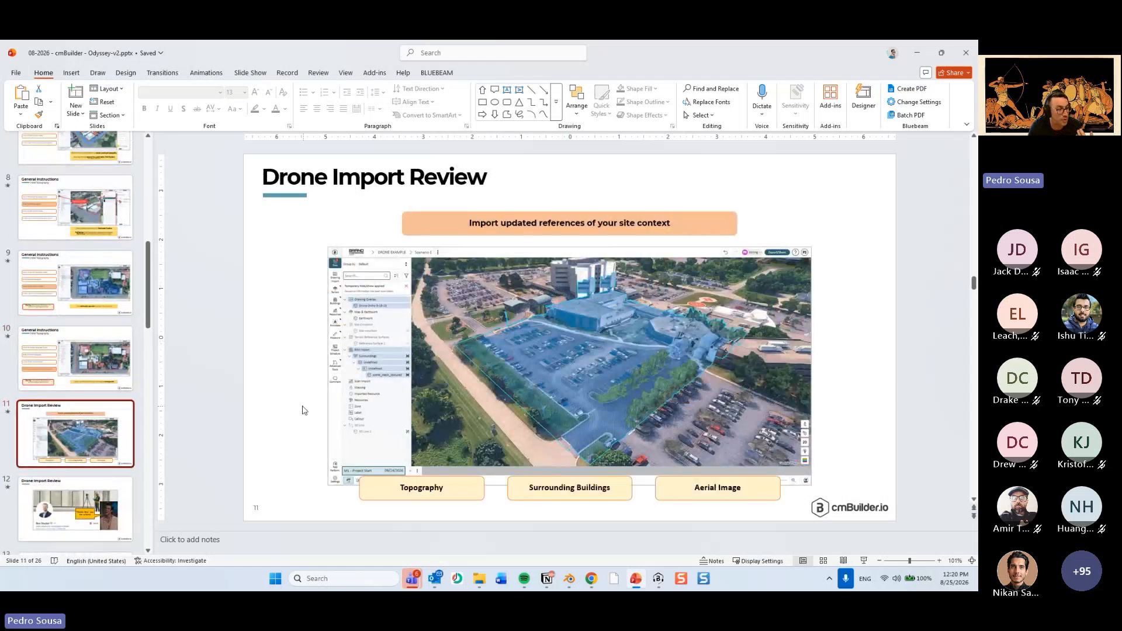
pyautogui.scroll(1, 216, 392)
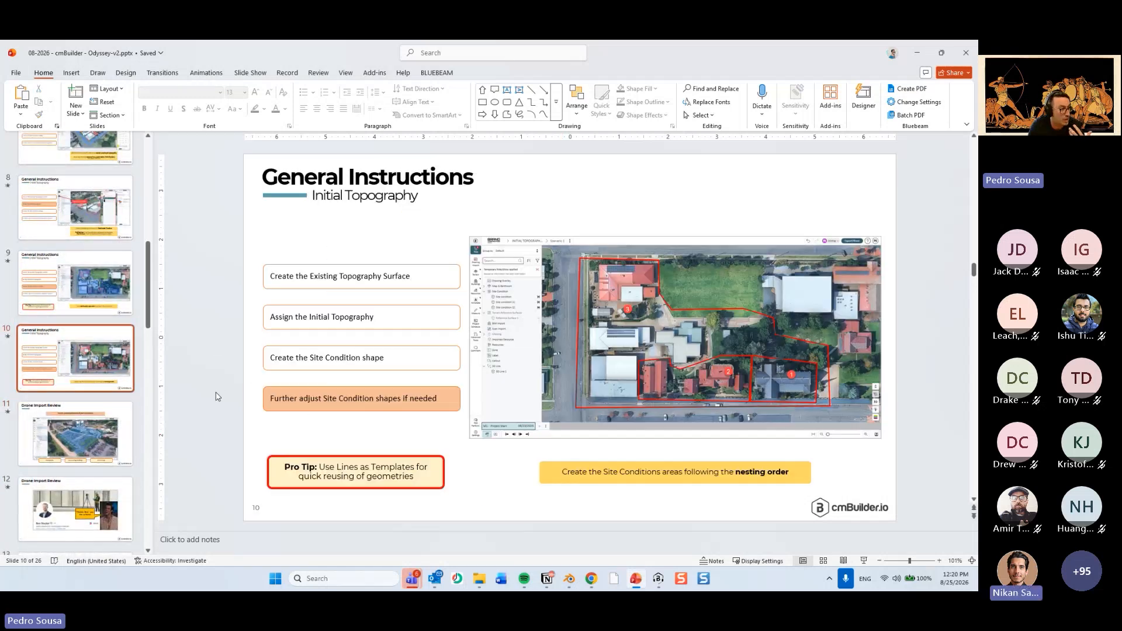
pyautogui.click(96, 452)
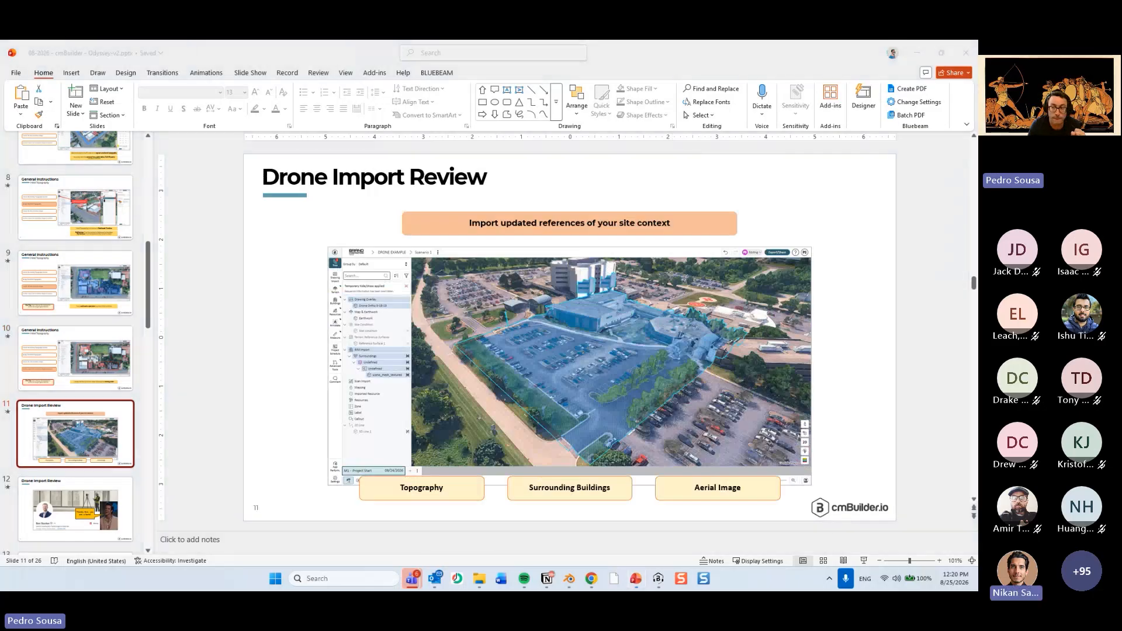
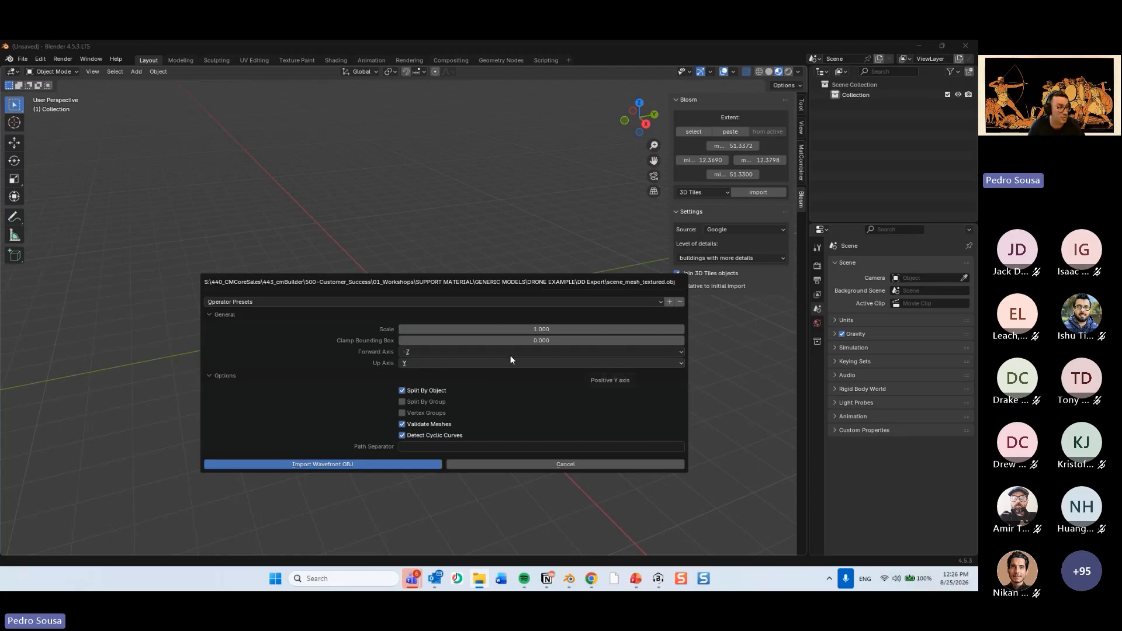
# Import scene_mesh_textured.obj from the DD Export folder as a Wavefront OBJ with Z as the up axis.
pyautogui.click(417, 365)
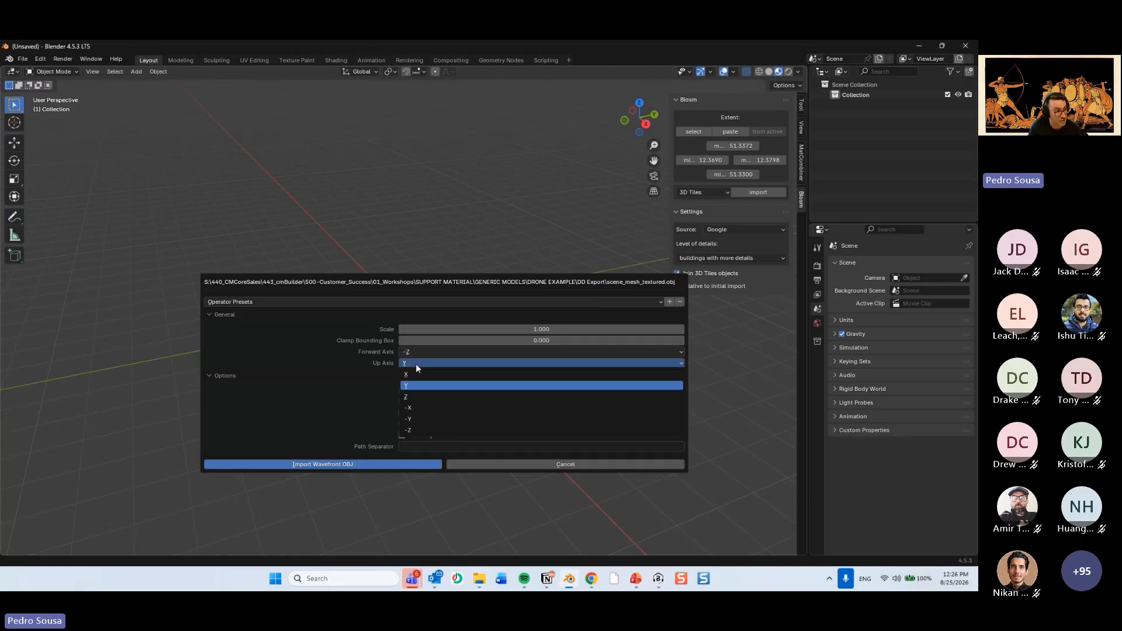
pyautogui.click(417, 400)
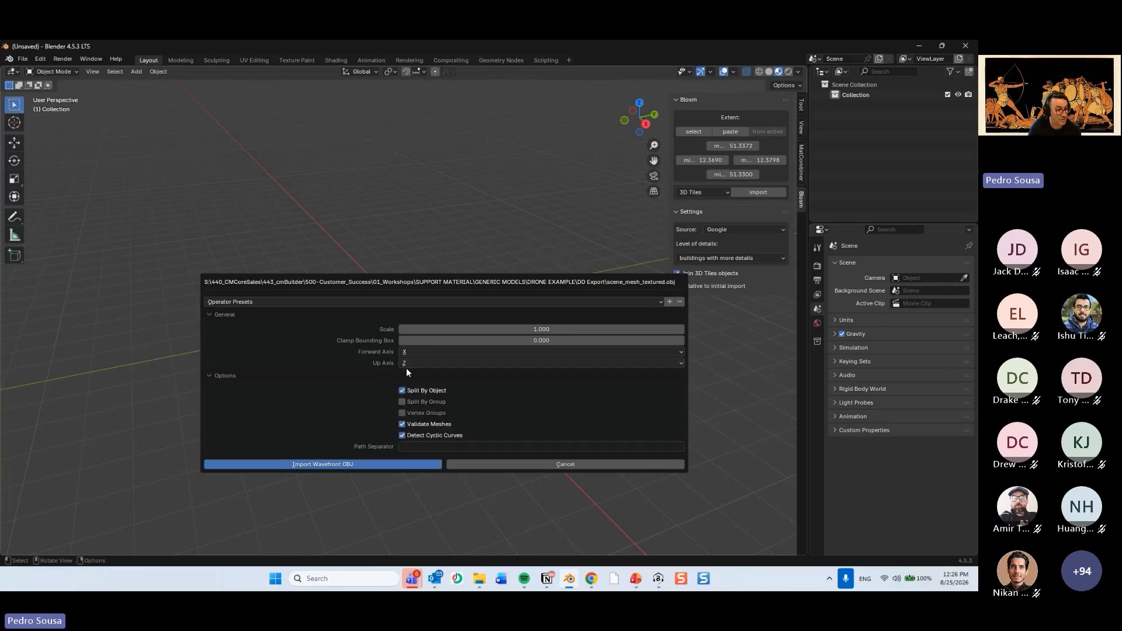
pyautogui.moveTo(870, 587); pyautogui.dragTo(465, 196)
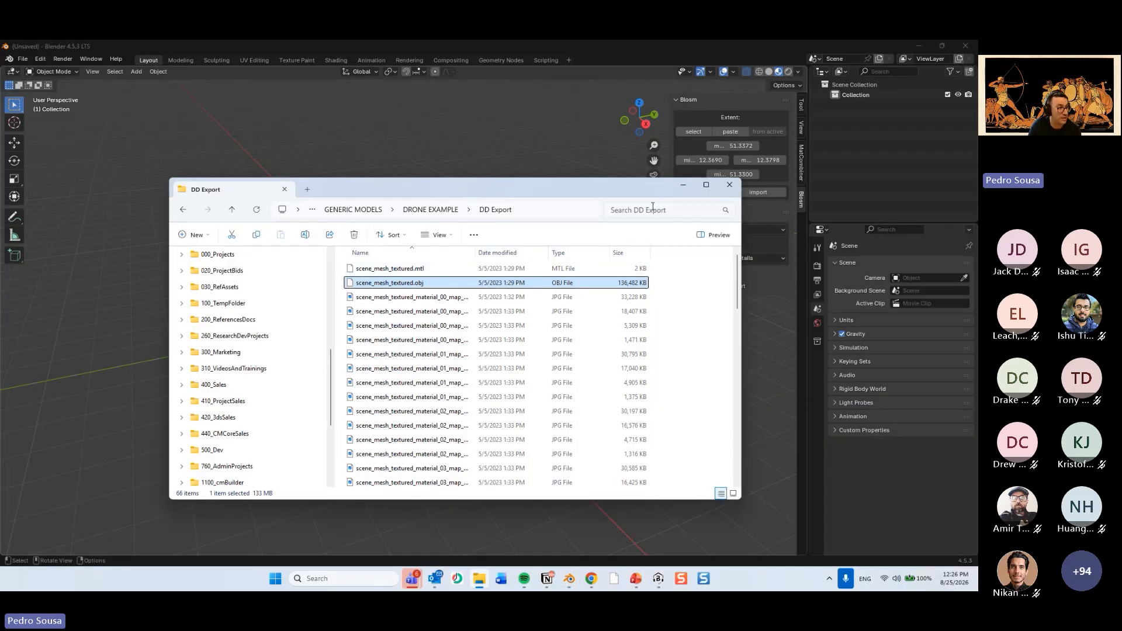
pyautogui.click(683, 180)
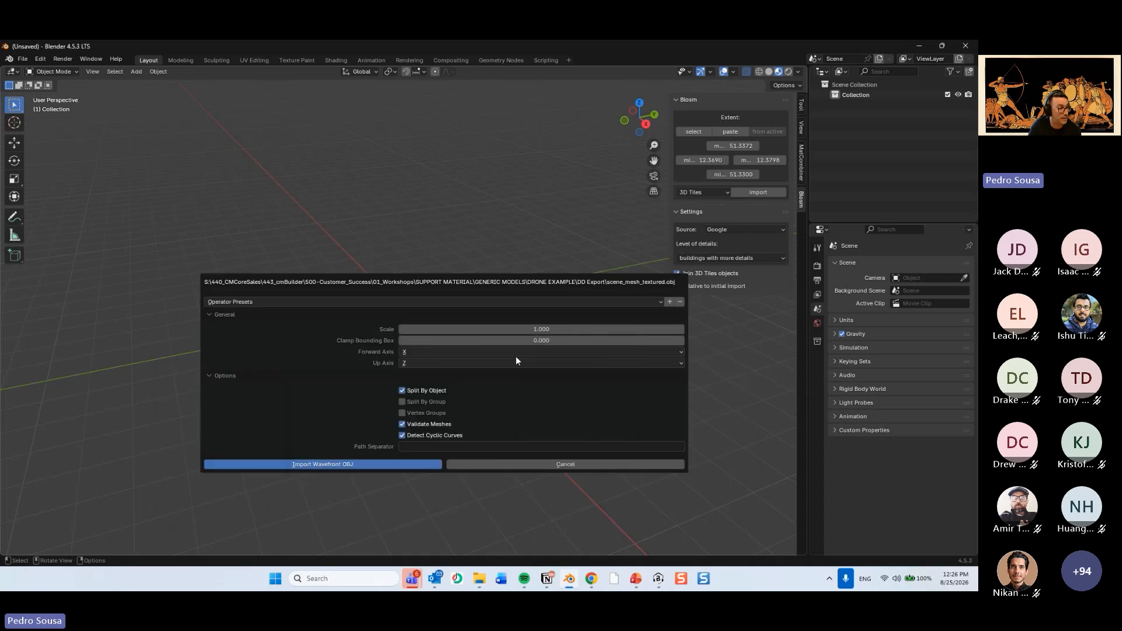
pyautogui.click(387, 466)
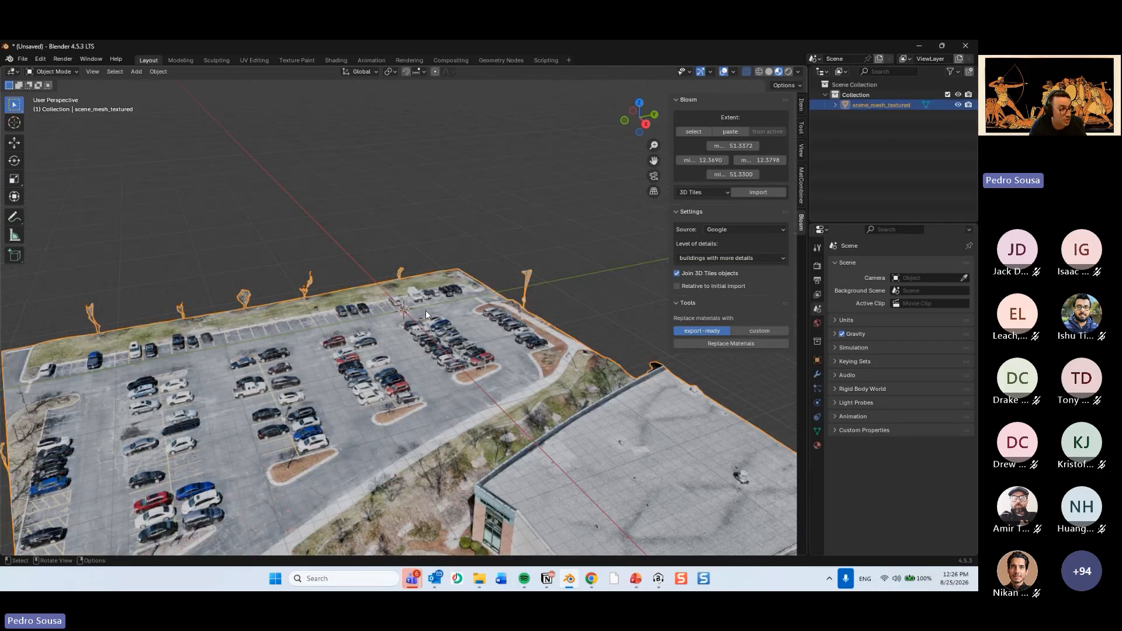
# Examine the imported drone mesh in 3D, including the parking lot and the adjoining buildings.
pyautogui.click(581, 325)
pyautogui.moveTo(571, 342); pyautogui.dragTo(643, 369, button='middle')
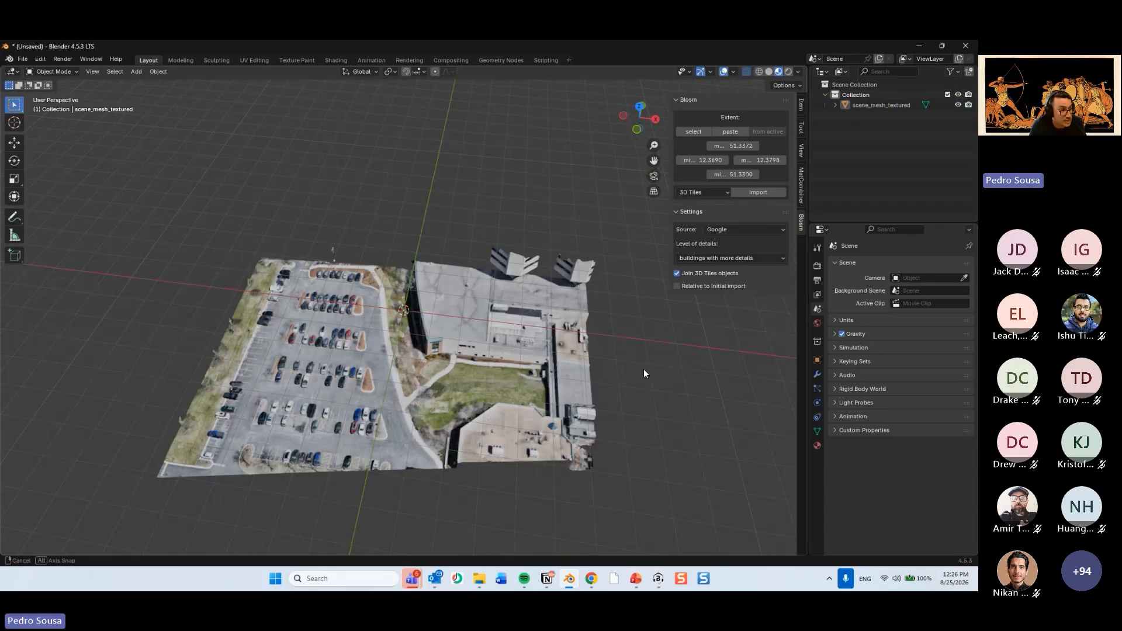
pyautogui.scroll(3, 475, 379)
pyautogui.scroll(-2, 426, 348)
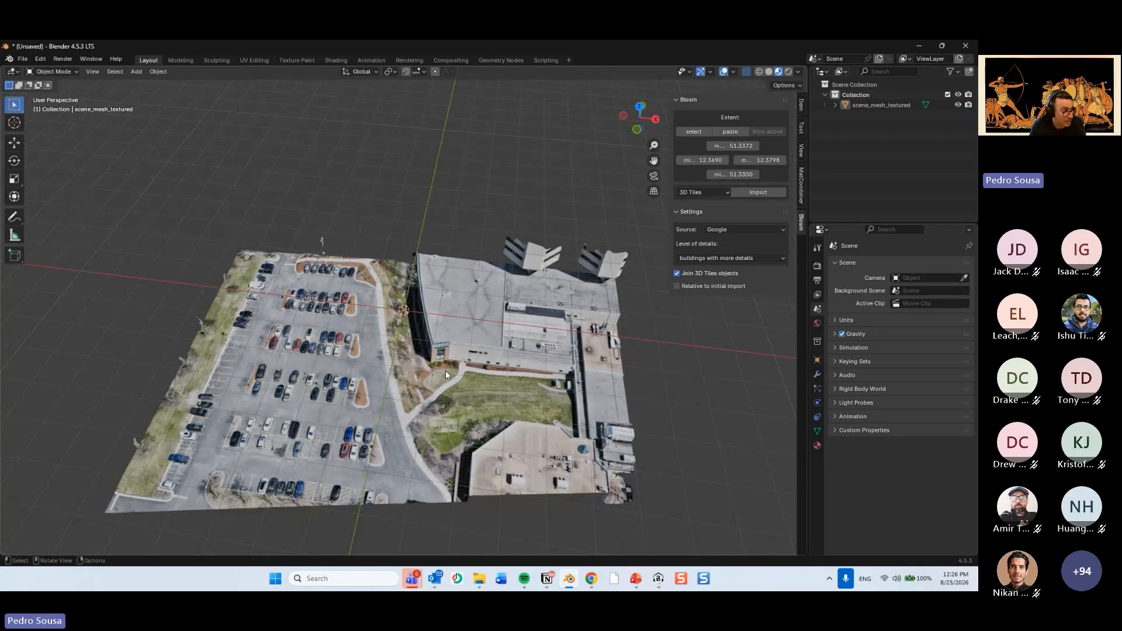
pyautogui.moveTo(784, 429); pyautogui.dragTo(738, 455, button='middle')
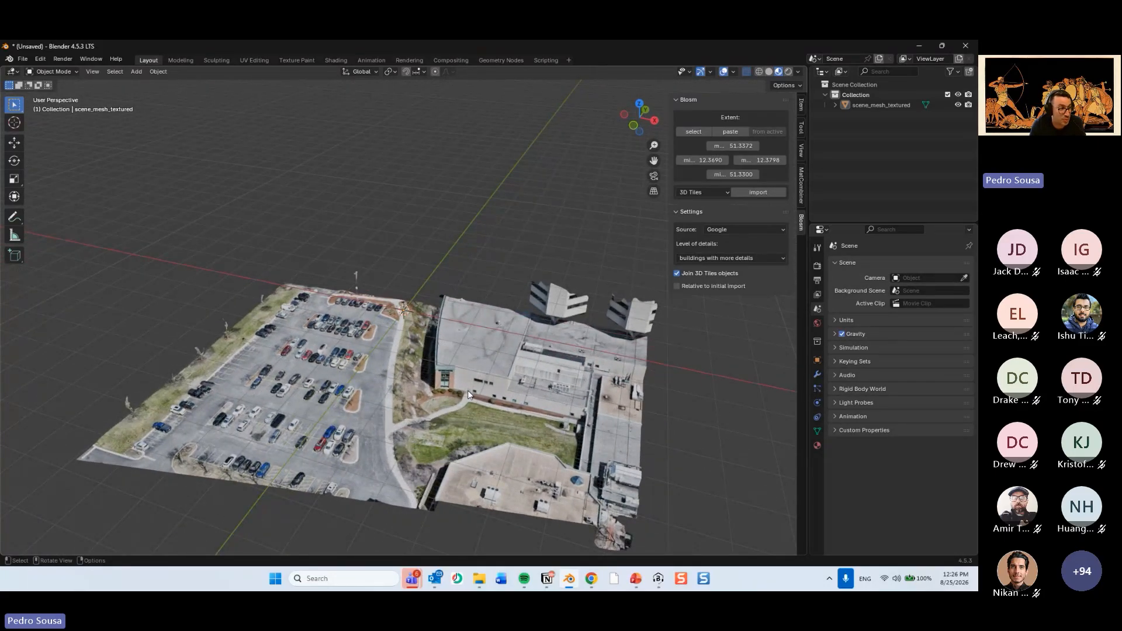
# Expand the scene_mesh_textured object down to its individual materials and inspect them.
pyautogui.click(835, 105)
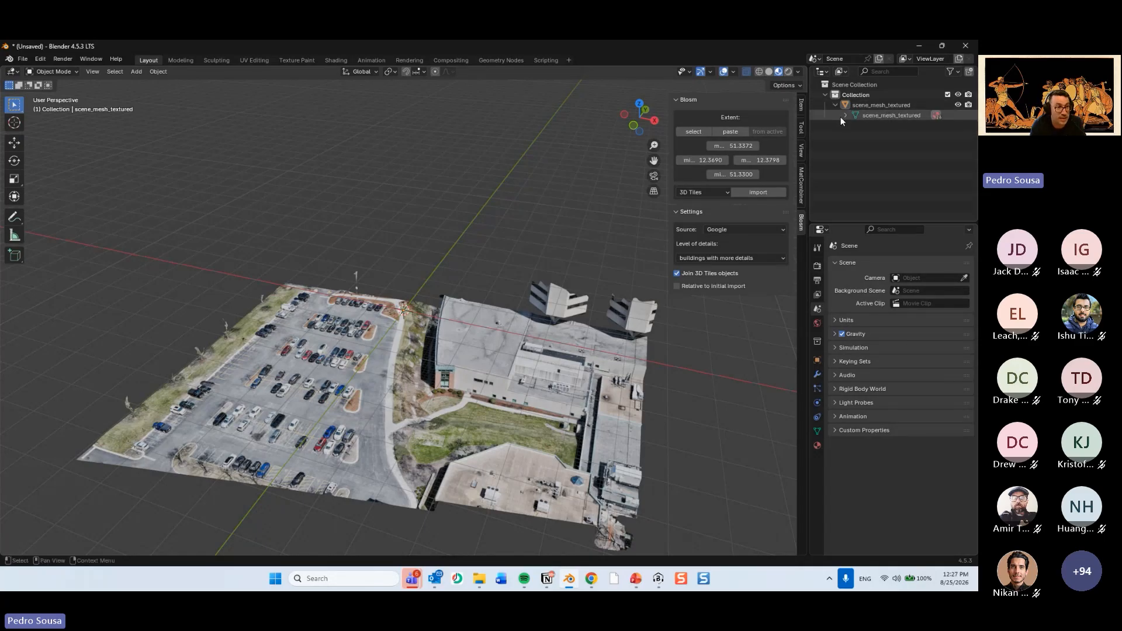
pyautogui.click(844, 116)
pyautogui.click(877, 145)
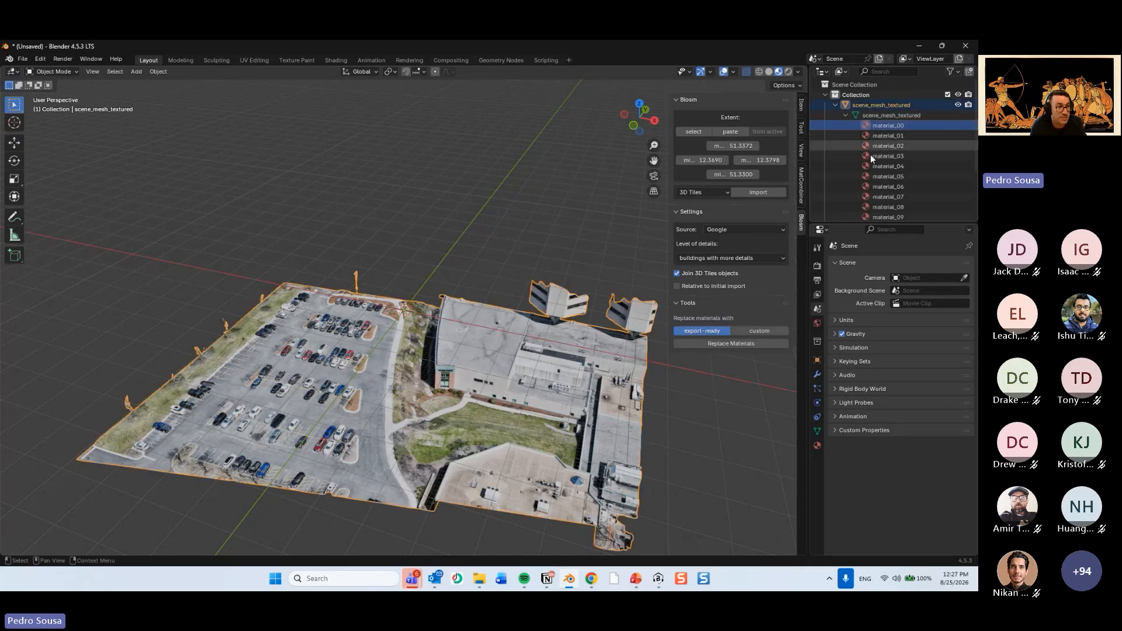
# Switch to cmBuilder, show Scenario 1 of the DRONE EXAMPLE project and clear its temporary hide/show override.
pyautogui.click(919, 46)
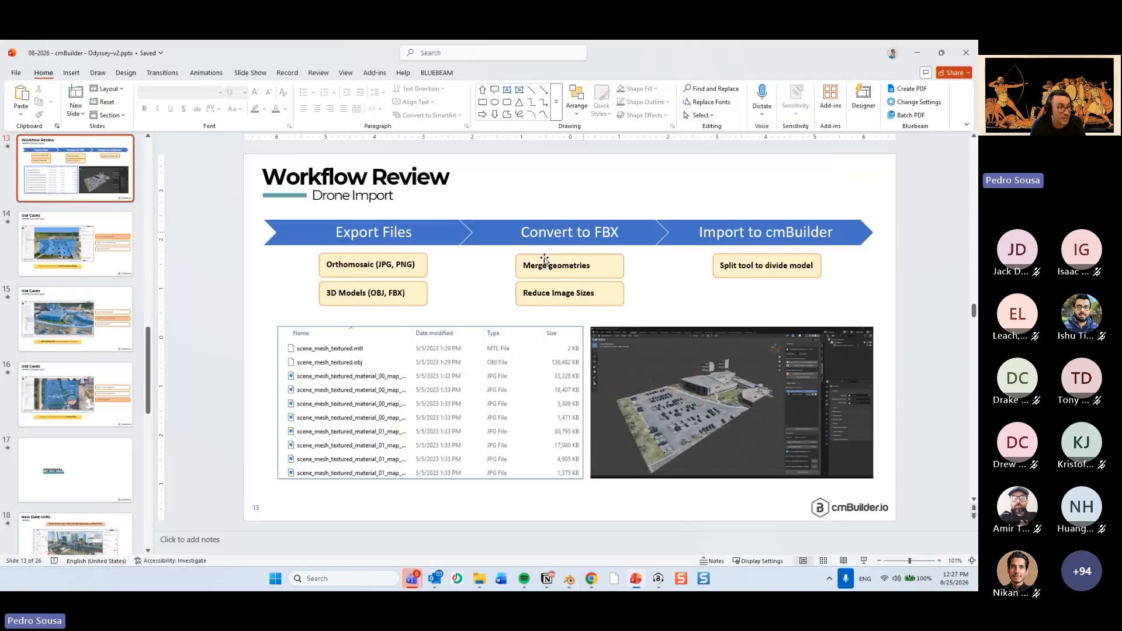
pyautogui.moveTo(589, 580)
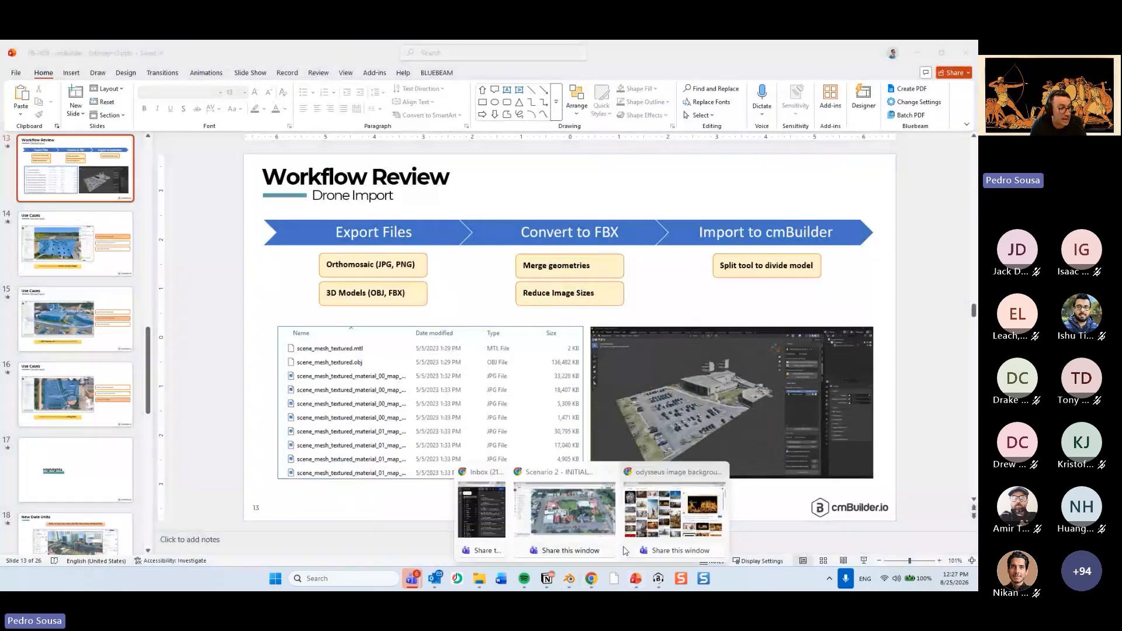
pyautogui.click(588, 521)
pyautogui.click(167, 51)
pyautogui.click(258, 51)
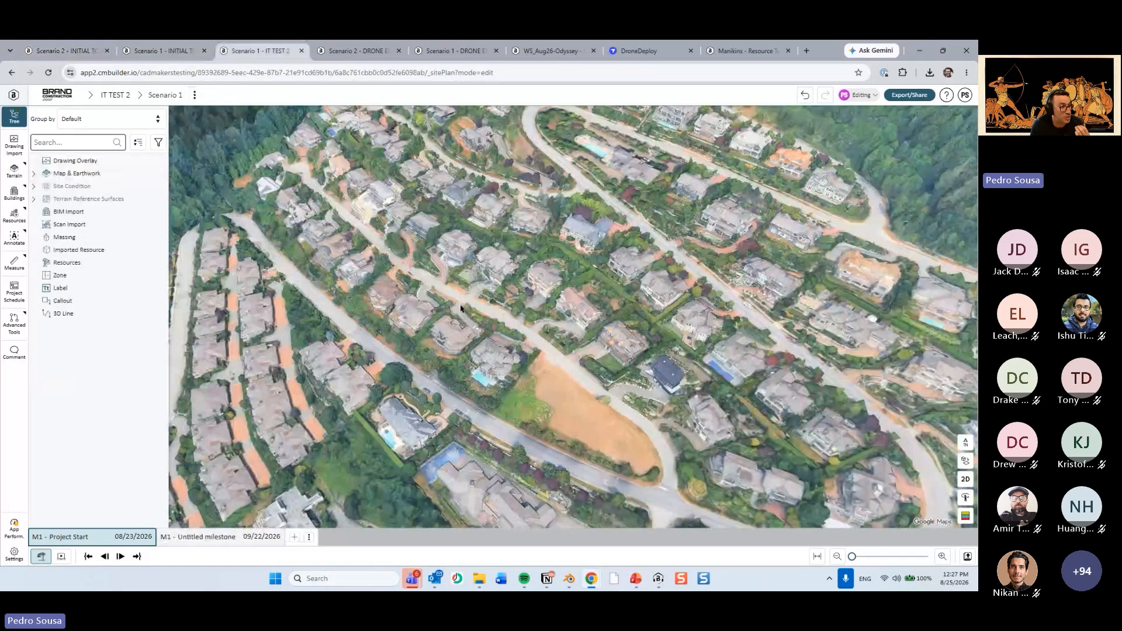
pyautogui.click(356, 50)
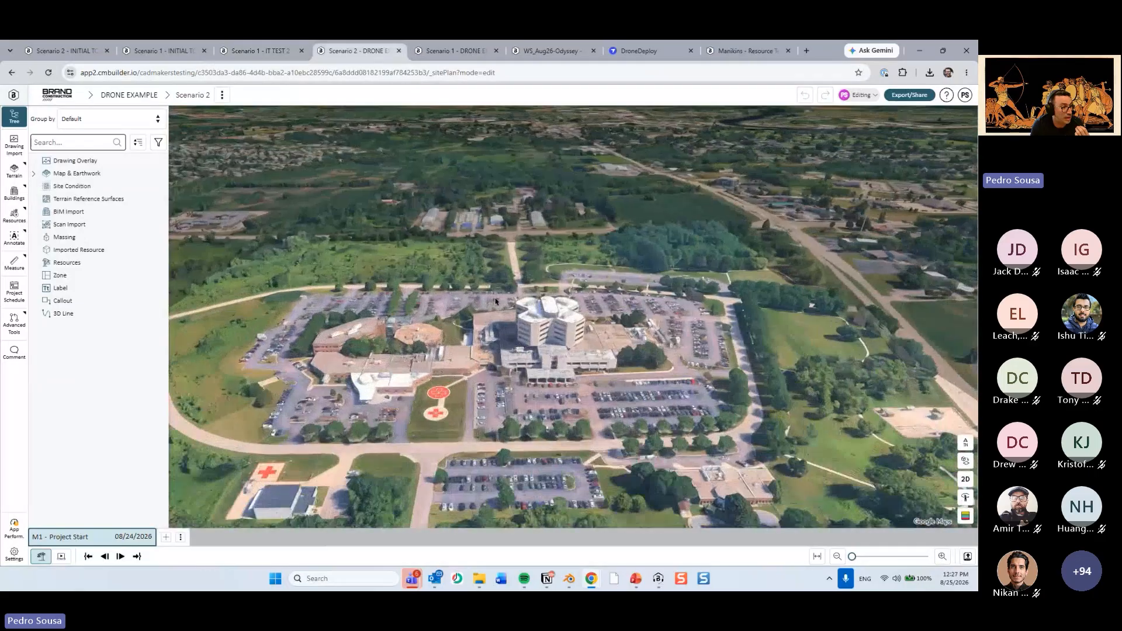
pyautogui.click(455, 51)
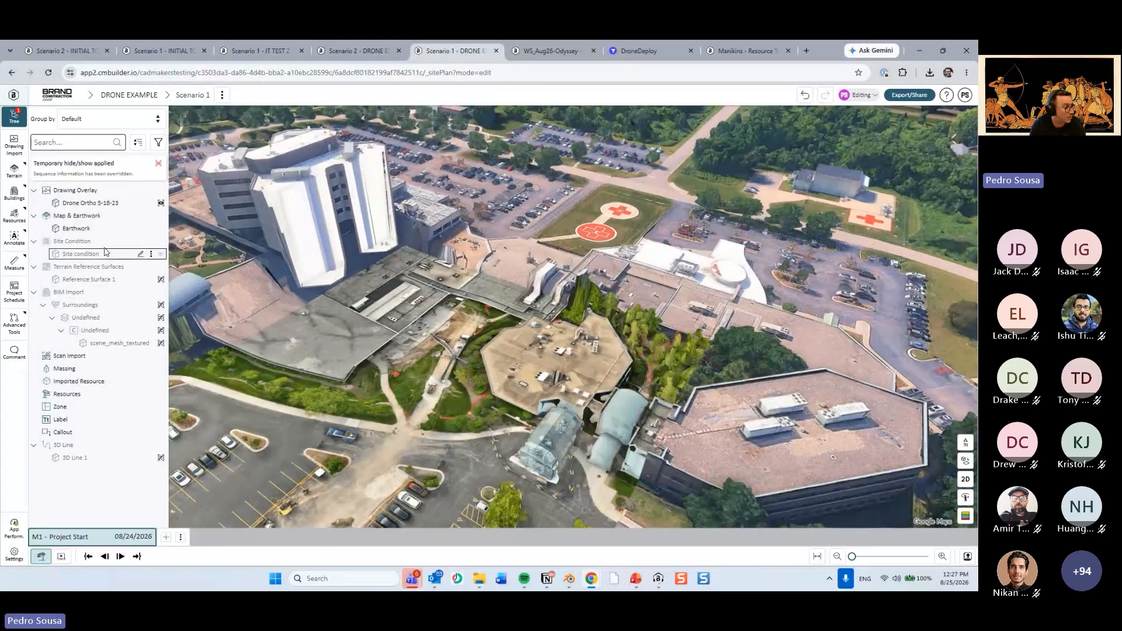
pyautogui.click(159, 165)
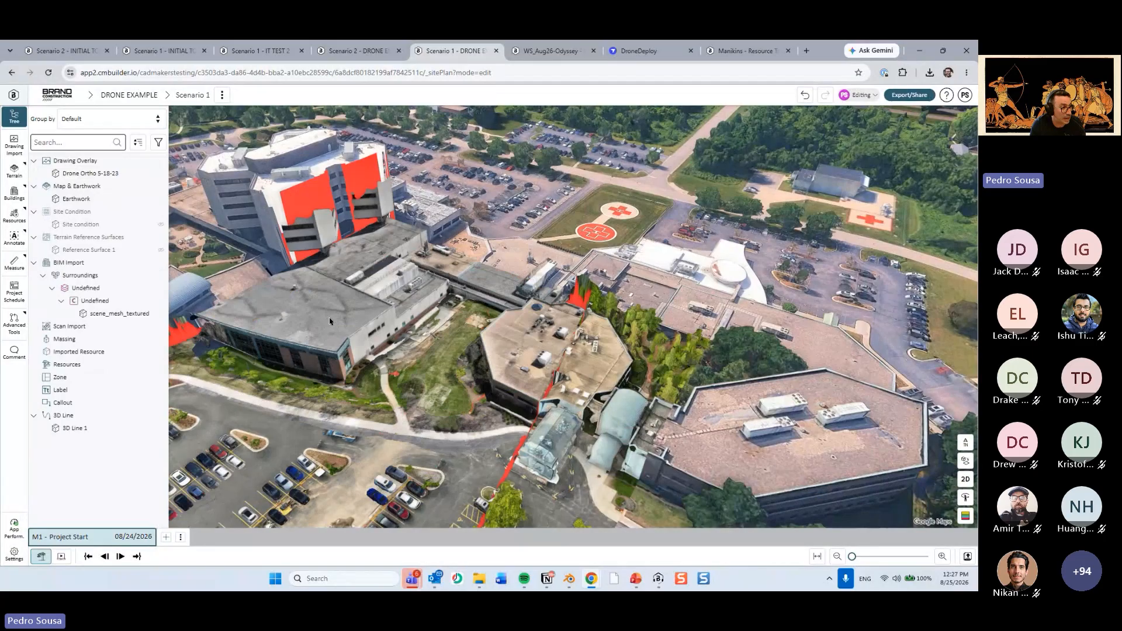
# Examine how the scene_mesh_textured drone model sits on the parking lot and buildings within the surrounding site.
pyautogui.scroll(5, 443, 301)
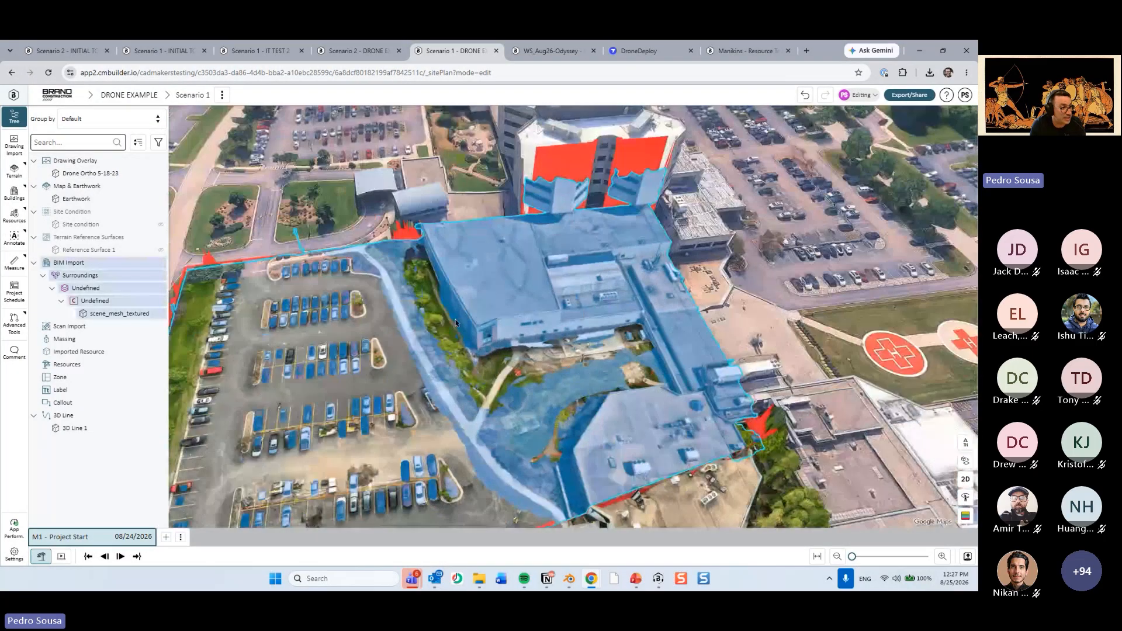
pyautogui.scroll(-1, 547, 251)
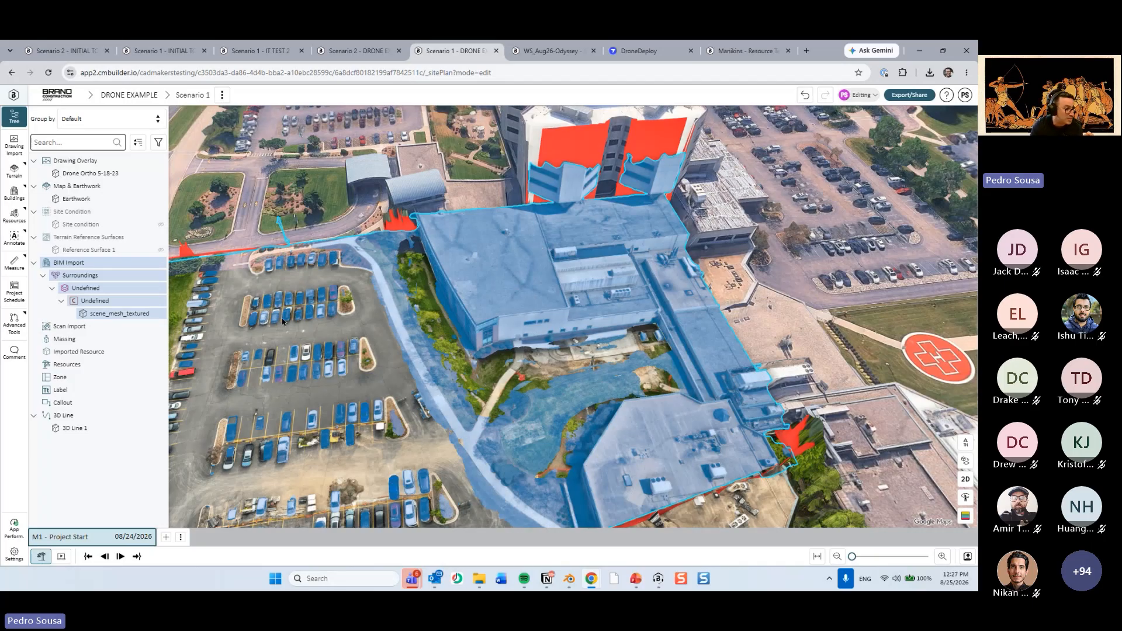
pyautogui.scroll(-4, 283, 322)
pyautogui.moveTo(550, 443); pyautogui.dragTo(550, 386, button='middle')
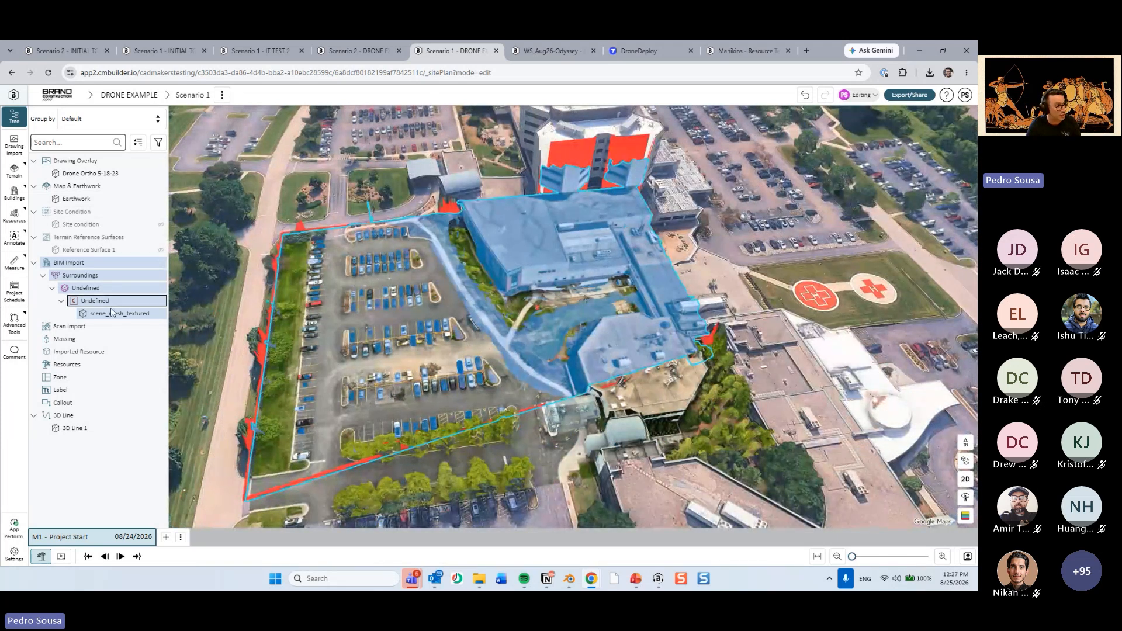
pyautogui.press('ctrl')
pyautogui.press('ctrl')
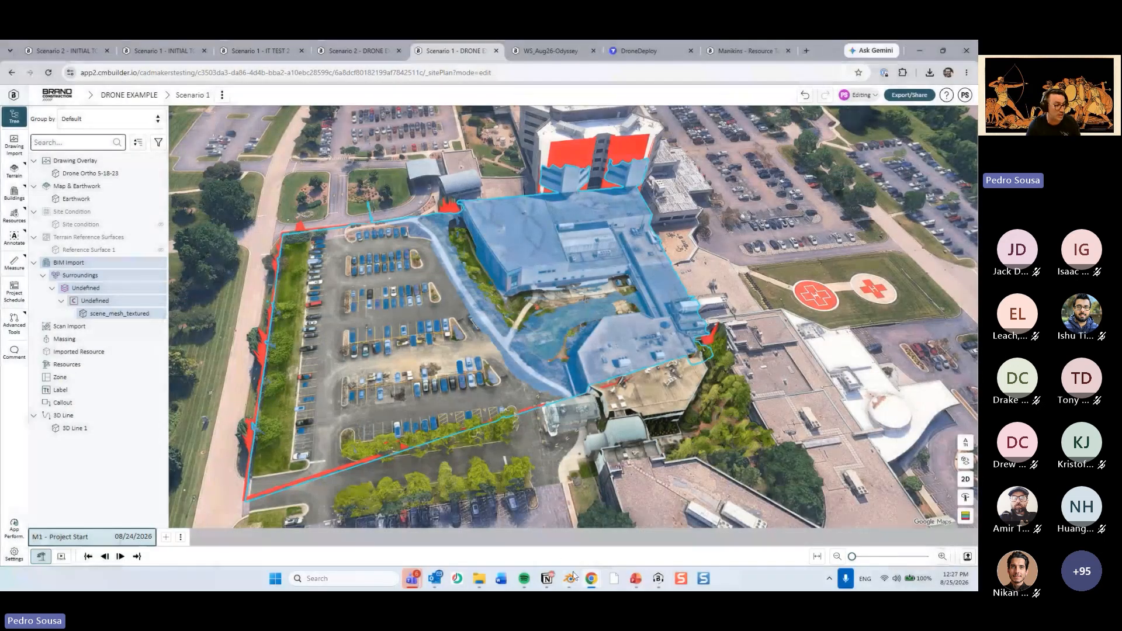
# Check the rest of the mesh's materials in Blender, and view the drone model from above back in cmBuilder.
pyautogui.click(569, 579)
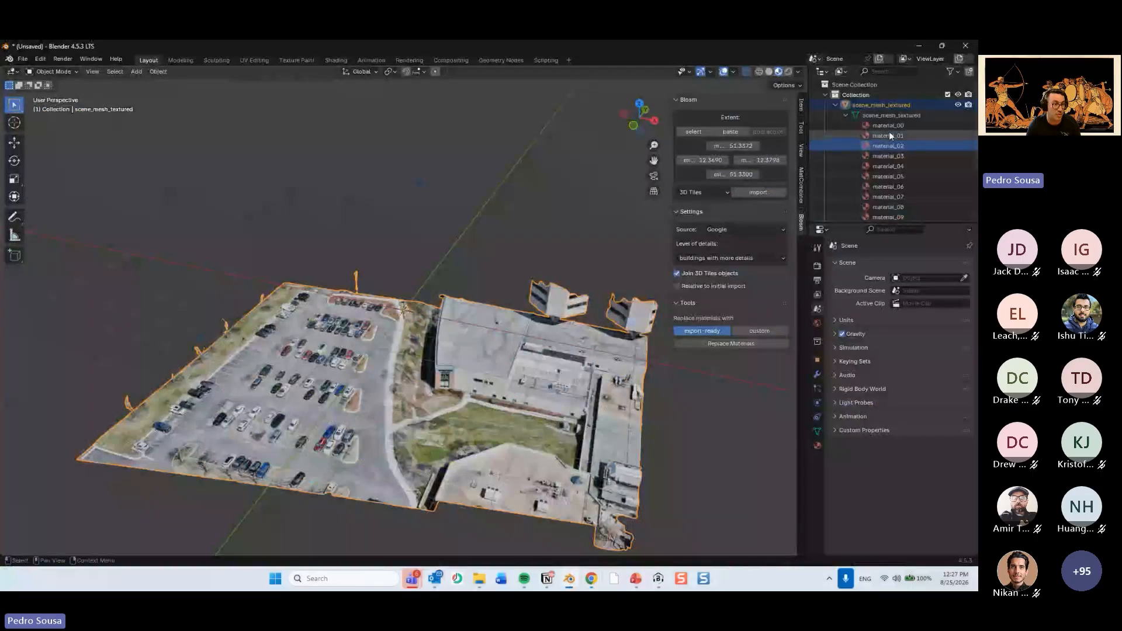
pyautogui.scroll(-4, 890, 152)
pyautogui.click(918, 46)
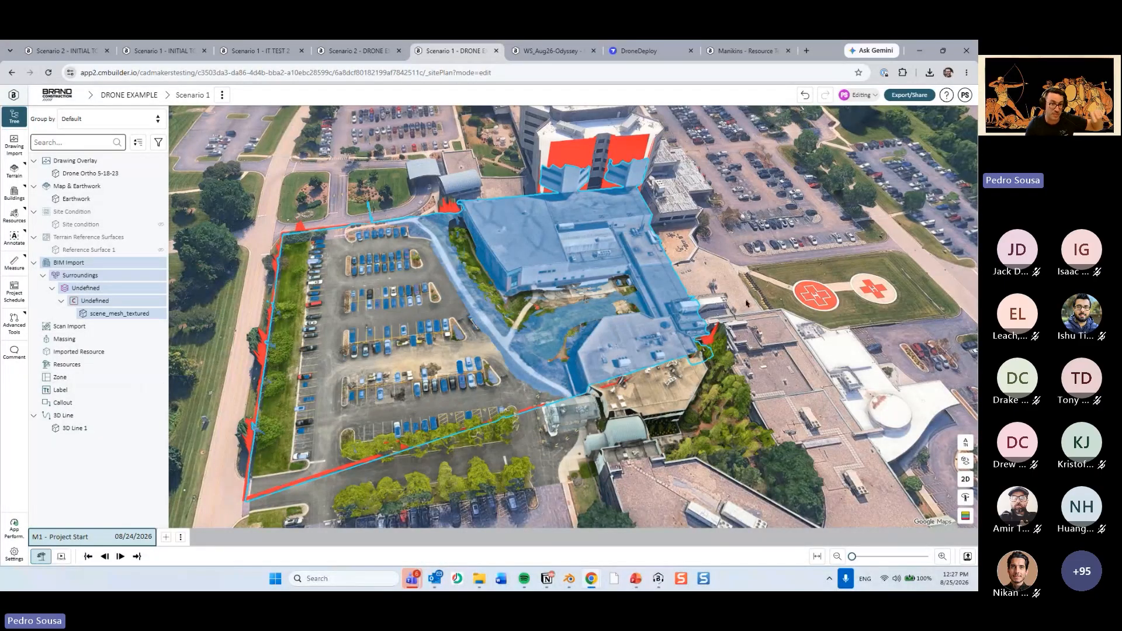
pyautogui.moveTo(739, 248); pyautogui.dragTo(700, 353)
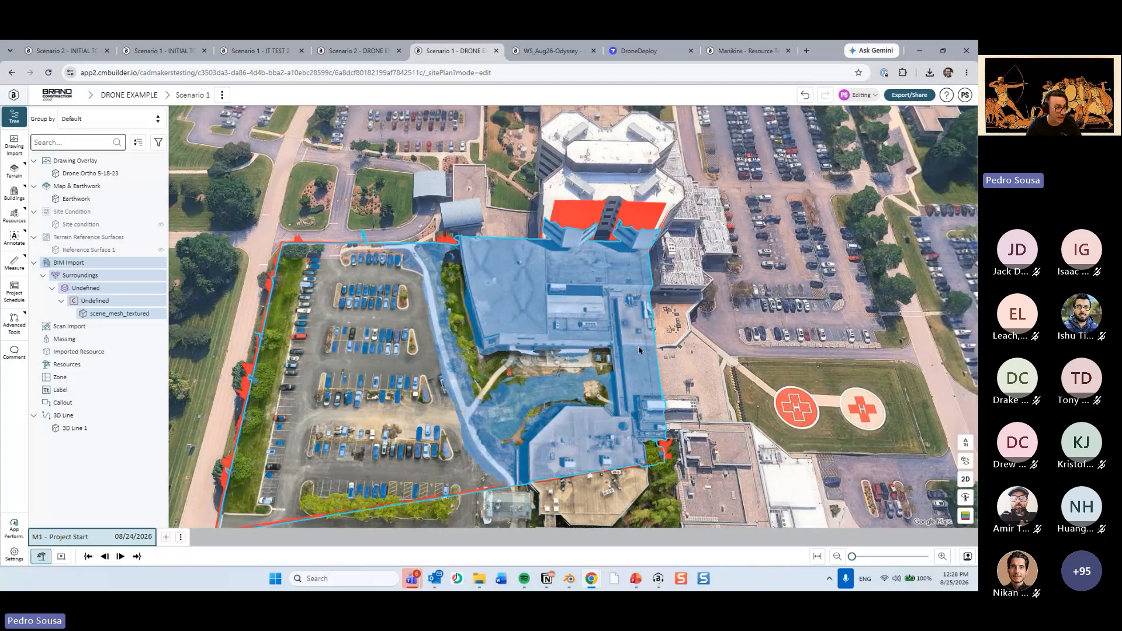
pyautogui.moveTo(639, 348); pyautogui.dragTo(437, 212)
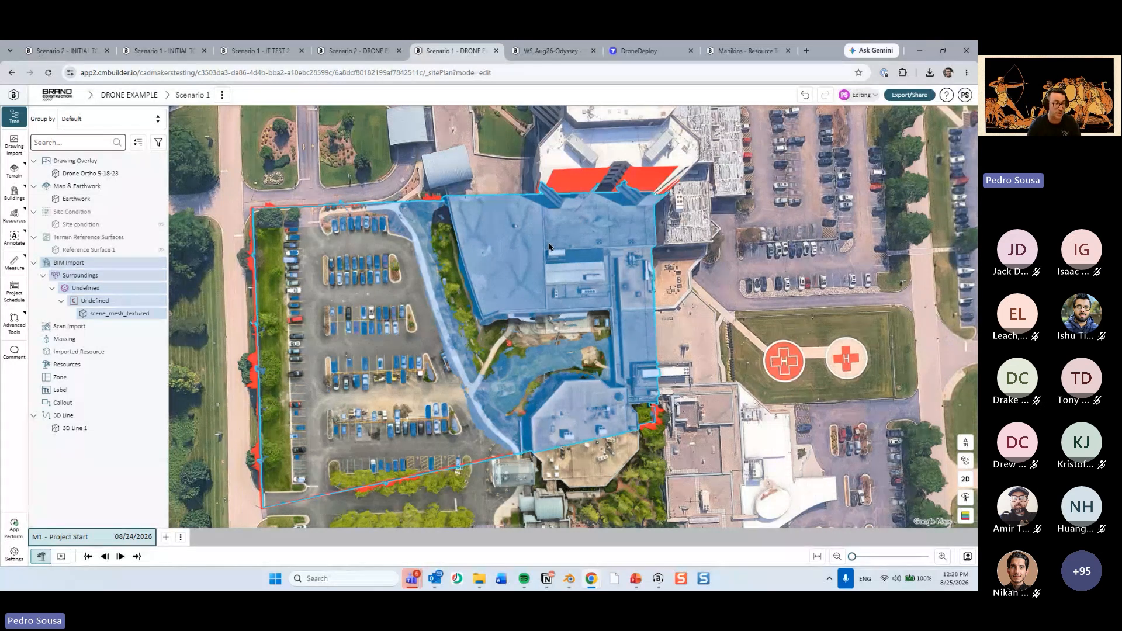
# Switch to Blender and generate the list of materials to combine with the Material Combiner add-on.
pyautogui.click(571, 578)
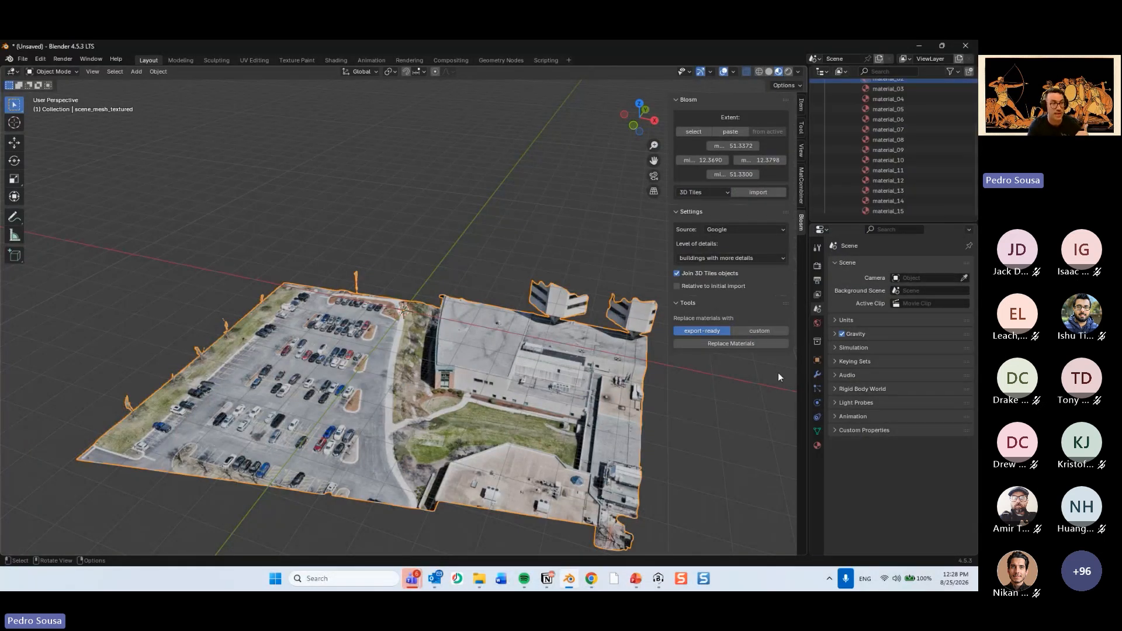
pyautogui.click(802, 187)
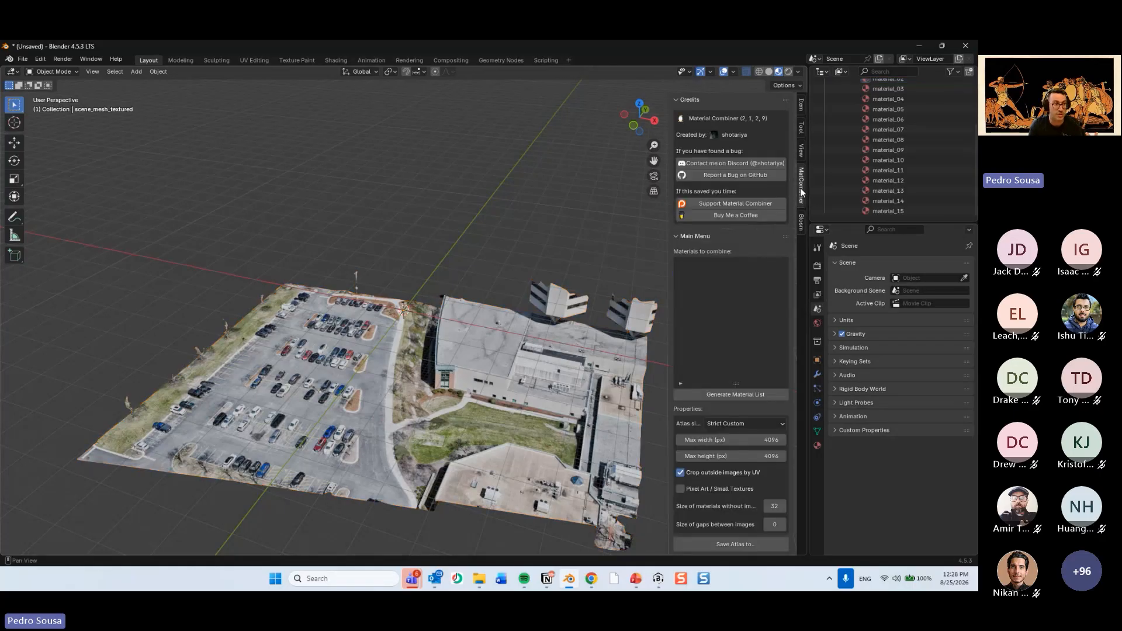
pyautogui.scroll(4, 889, 93)
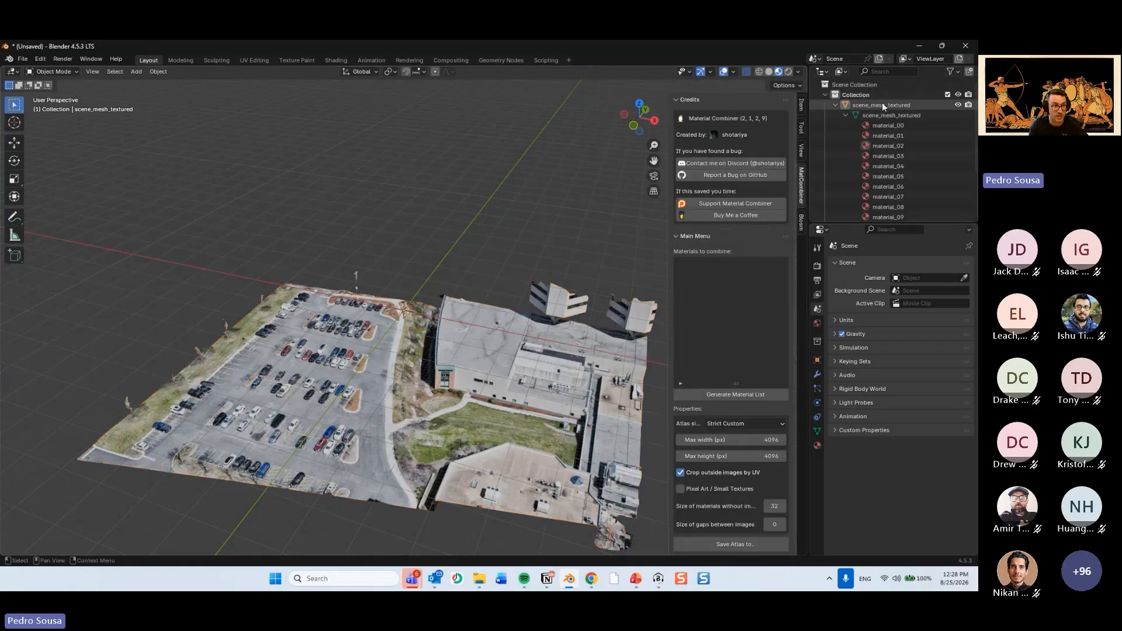
pyautogui.scroll(-4, 859, 189)
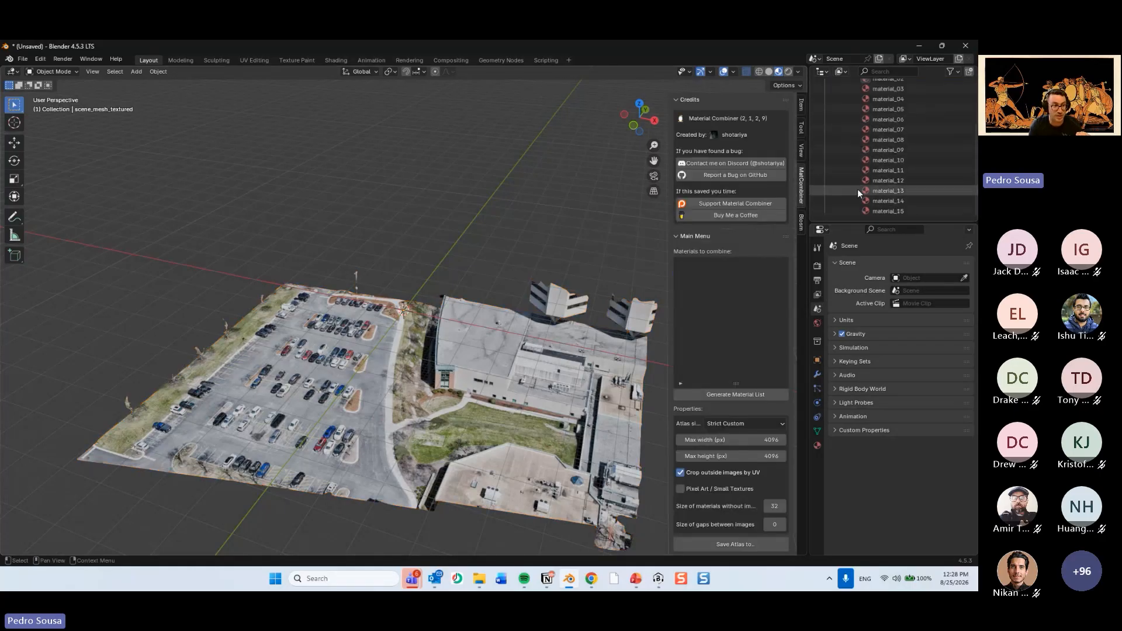
pyautogui.click(759, 393)
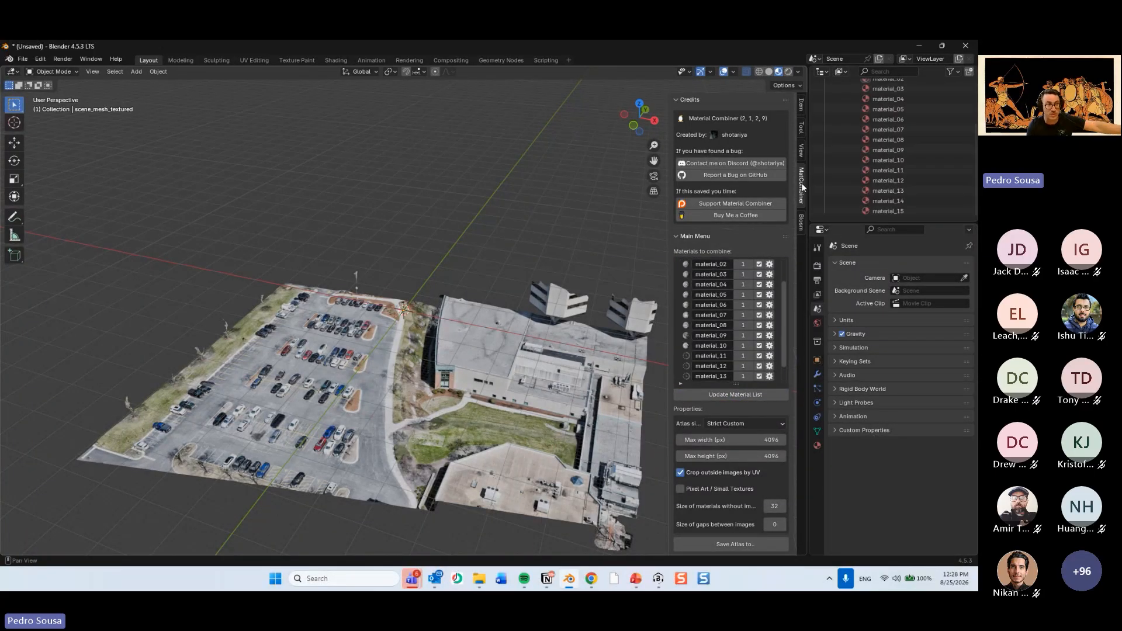
# Review the materials to combine, material_00 to material_15, alongside the object's own materials and the drone mesh.
pyautogui.scroll(3, 774, 285)
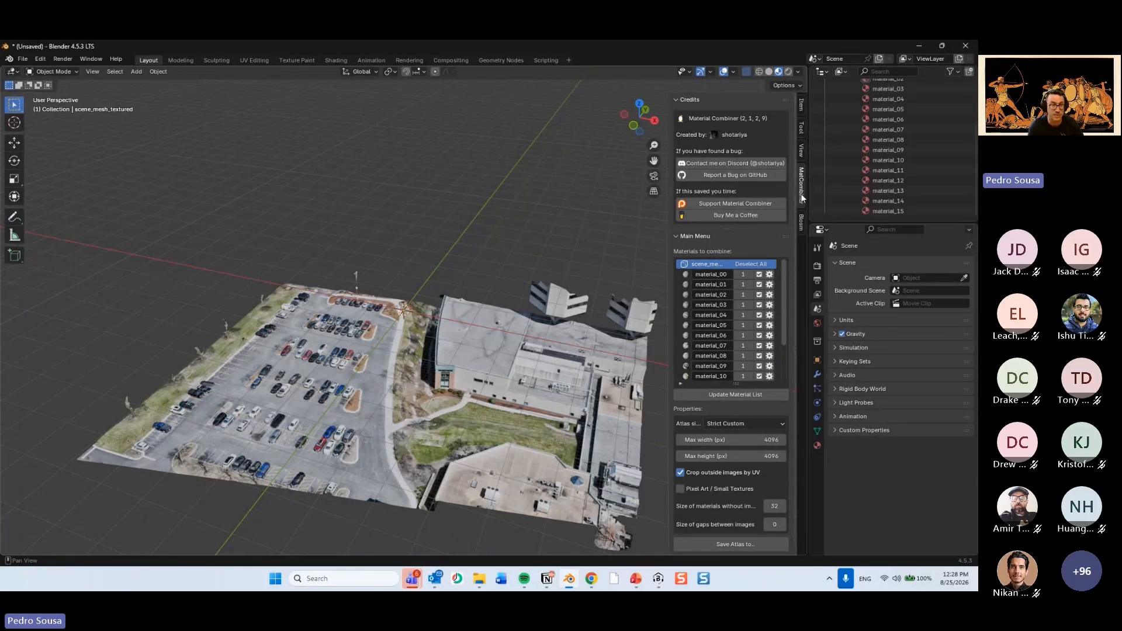
pyautogui.scroll(-5, 718, 355)
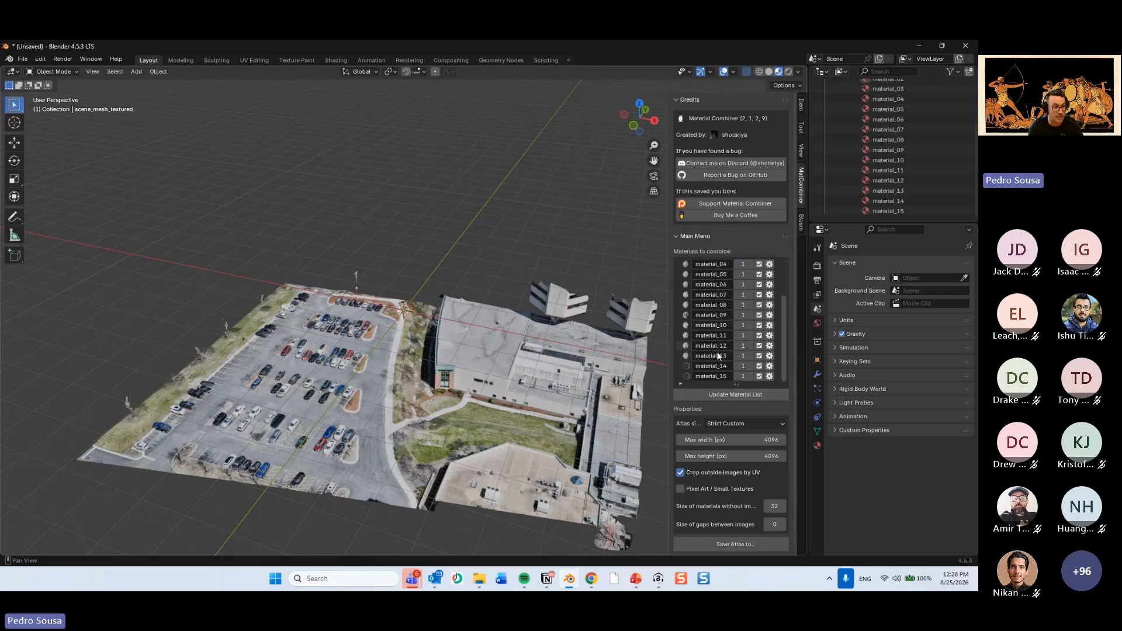
pyautogui.scroll(4, 938, 159)
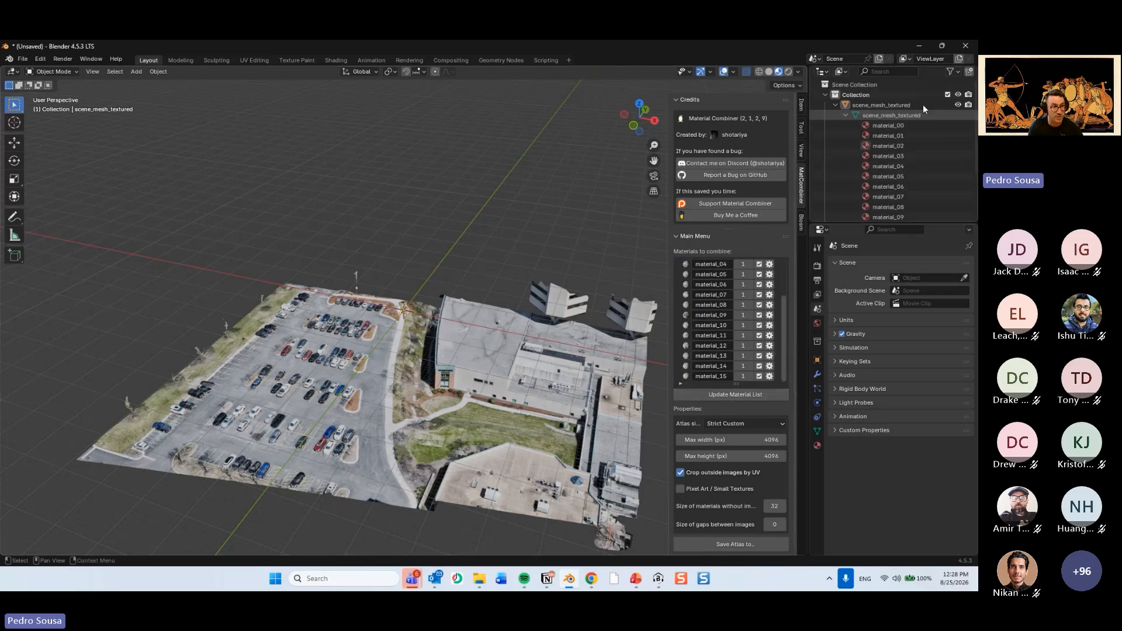
pyautogui.scroll(4, 715, 292)
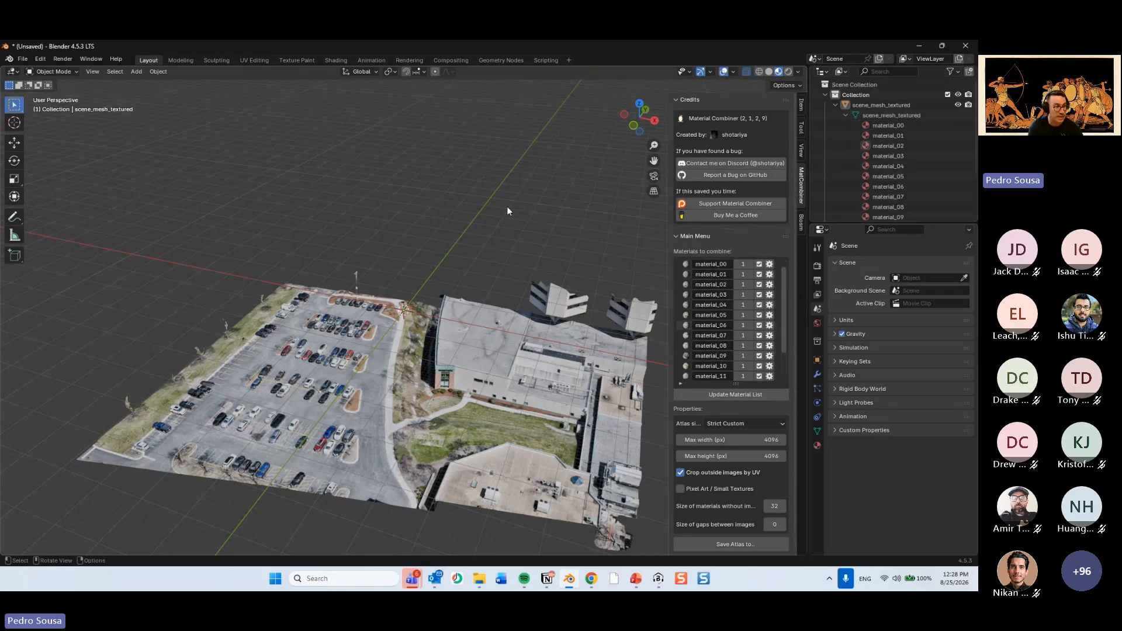
pyautogui.moveTo(527, 225); pyautogui.dragTo(544, 233, button='middle')
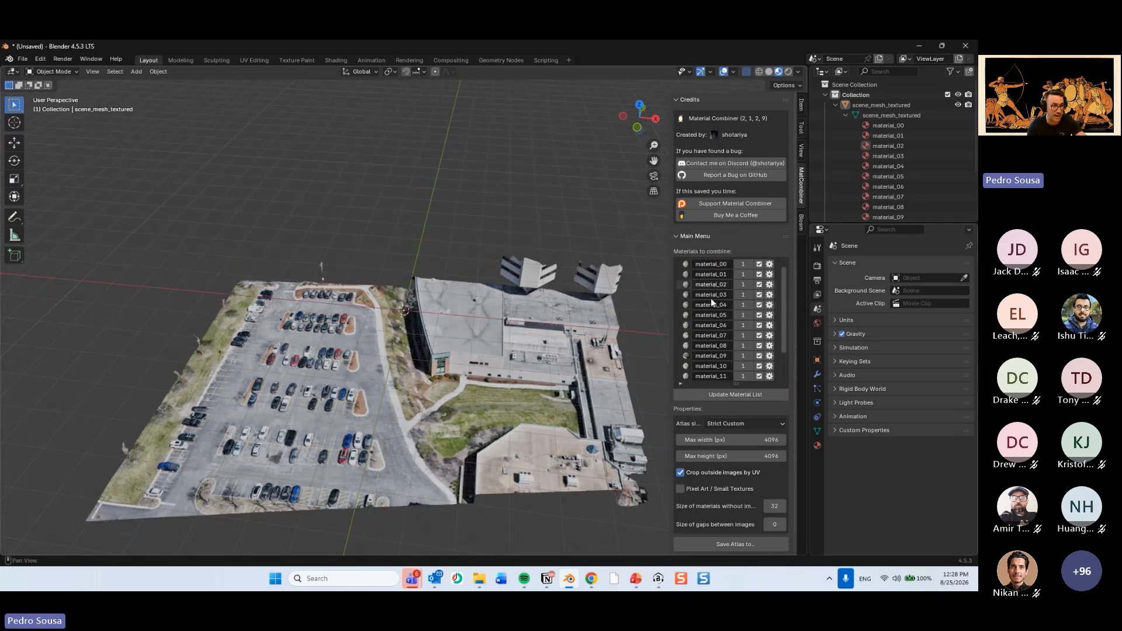
# Choose Strict Custom as the atlas size mode for the combined materials.
pyautogui.click(737, 423)
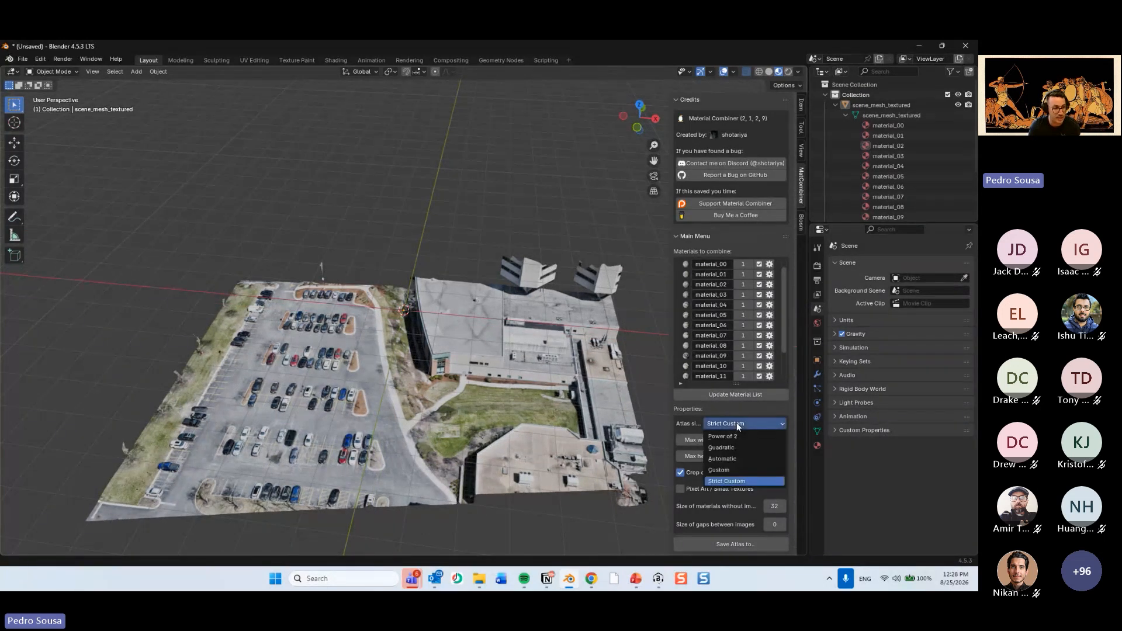
pyautogui.click(736, 422)
pyautogui.click(743, 423)
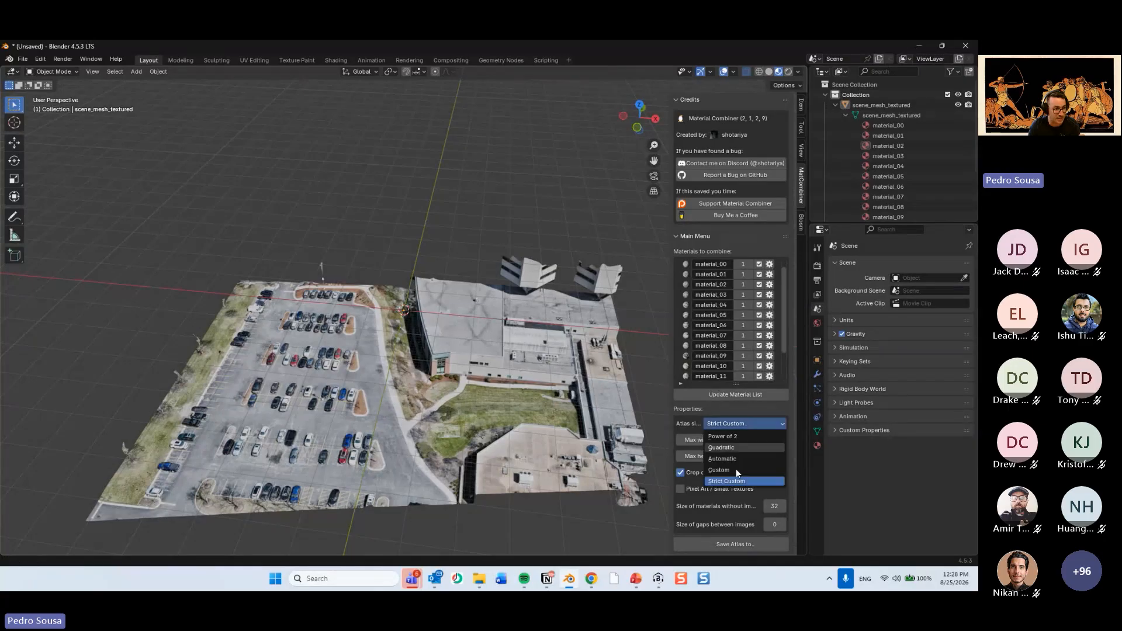
pyautogui.click(739, 481)
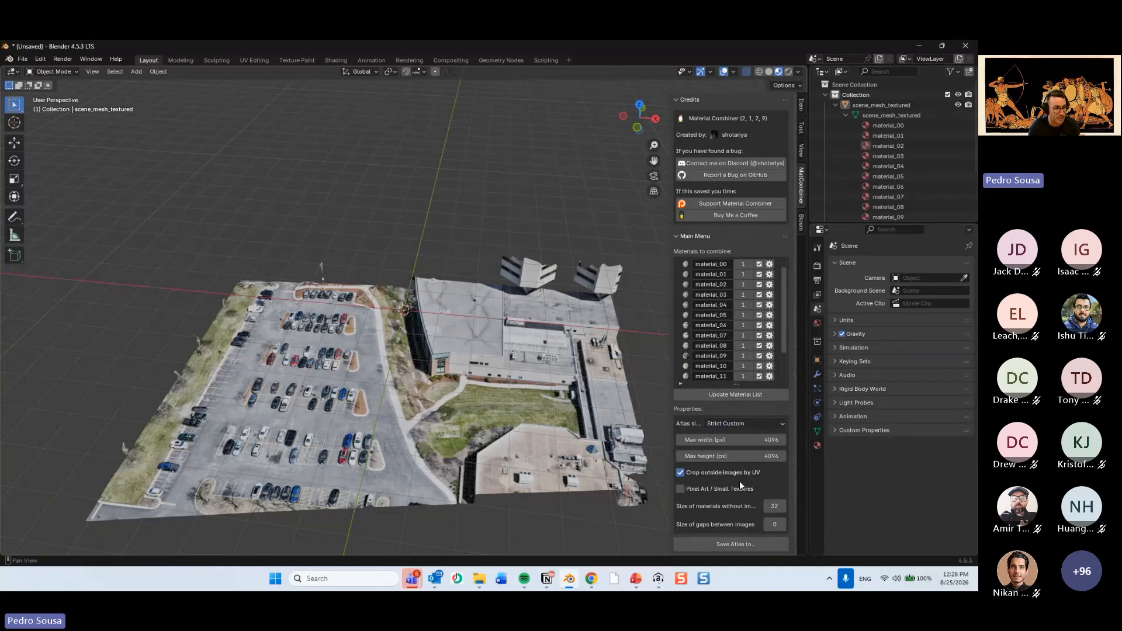
# Try to create the combined material atlas in the New Folder on the desktop.
pyautogui.click(738, 548)
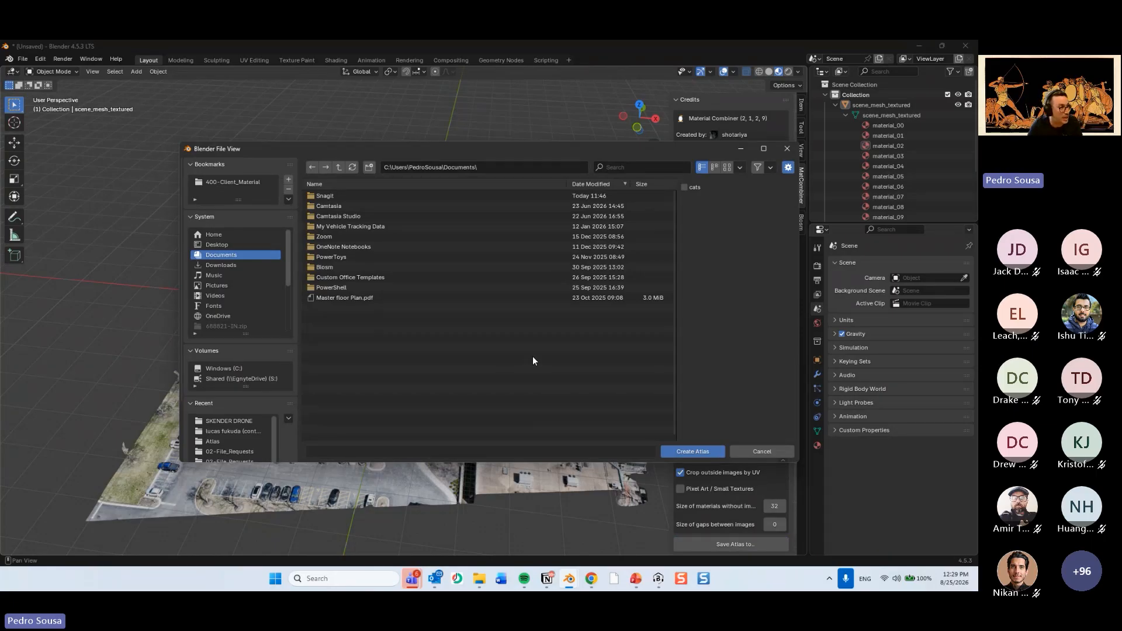
pyautogui.click(248, 244)
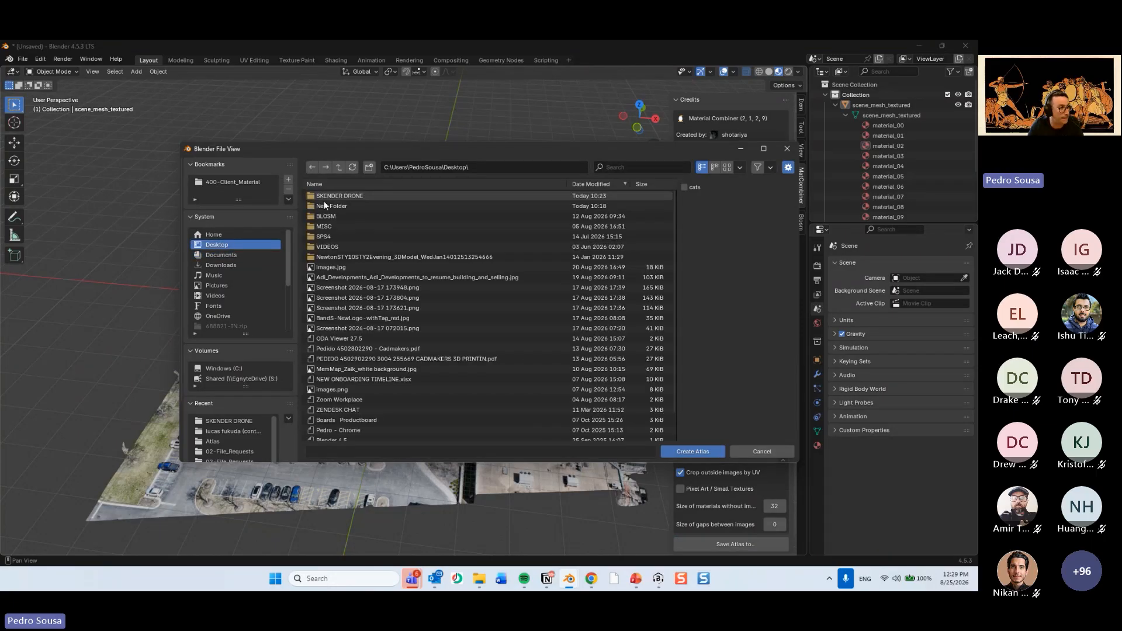
pyautogui.doubleClick(331, 206)
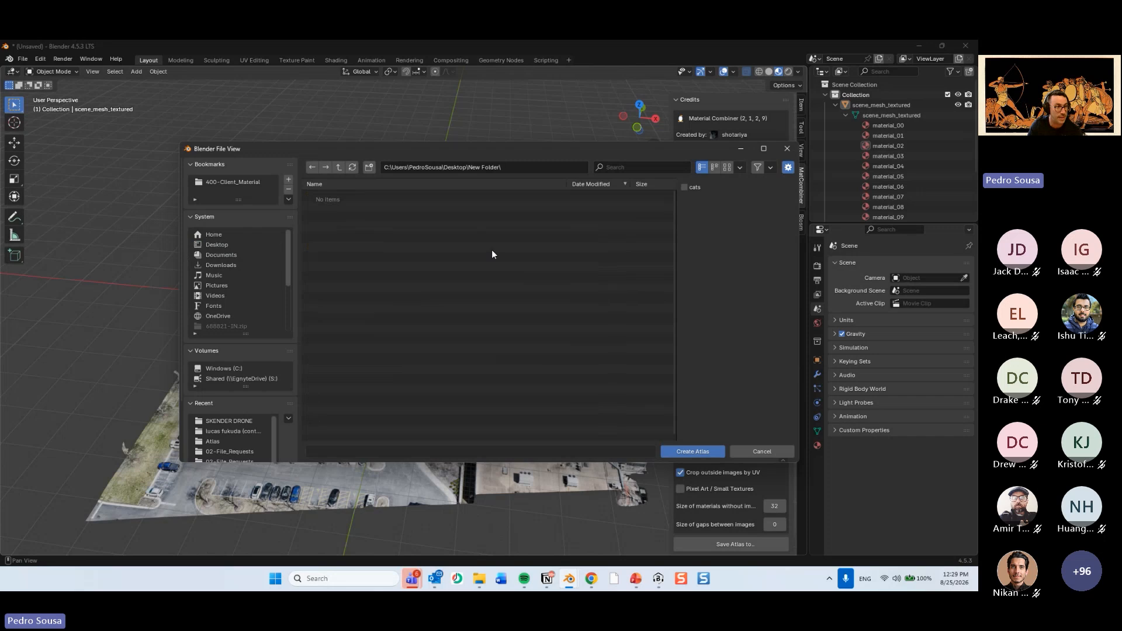
pyautogui.click(681, 454)
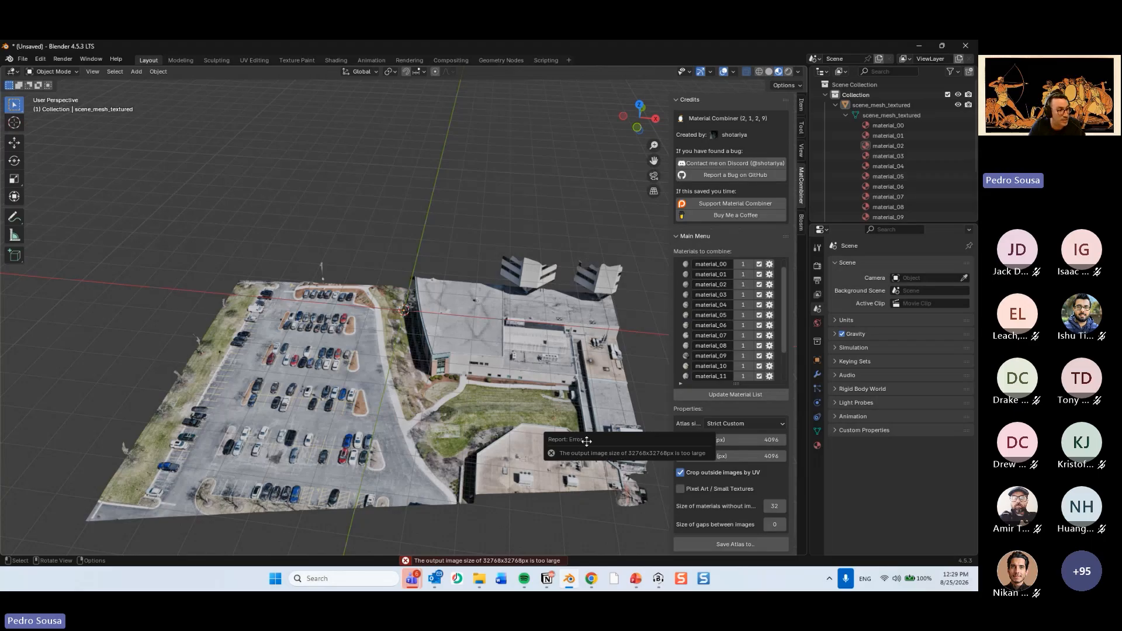
pyautogui.moveTo(584, 434); pyautogui.dragTo(437, 193)
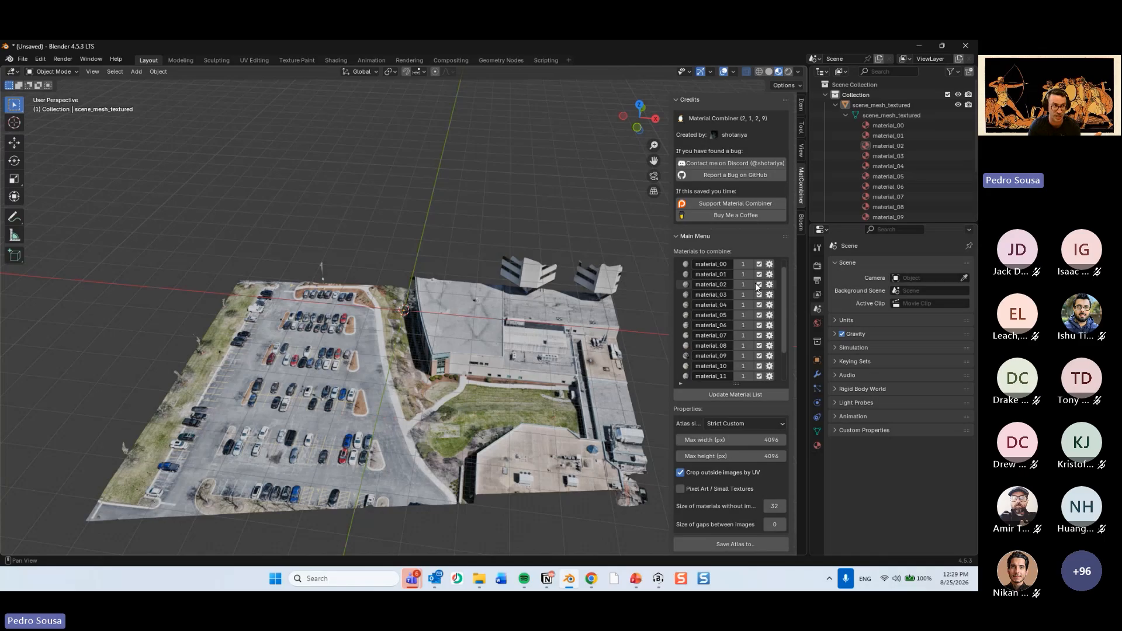
# Enable a custom image size of 2048 x 2048 px for material_00 and material_01 in the list of materials to combine.
pyautogui.moveTo(785, 284); pyautogui.dragTo(784, 349)
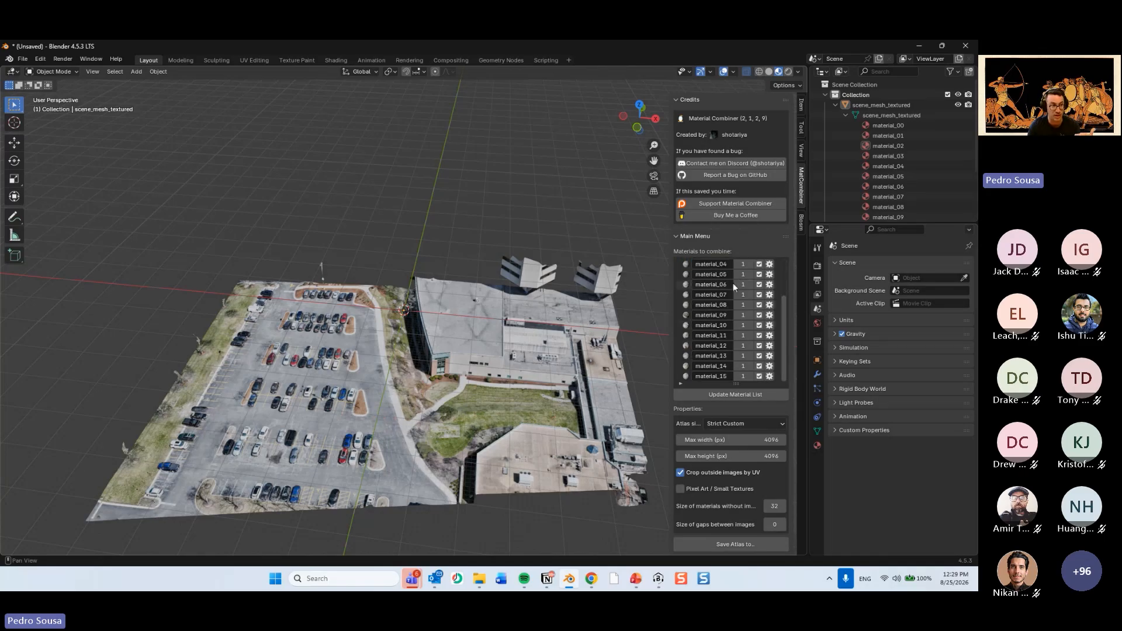
pyautogui.scroll(5, 733, 283)
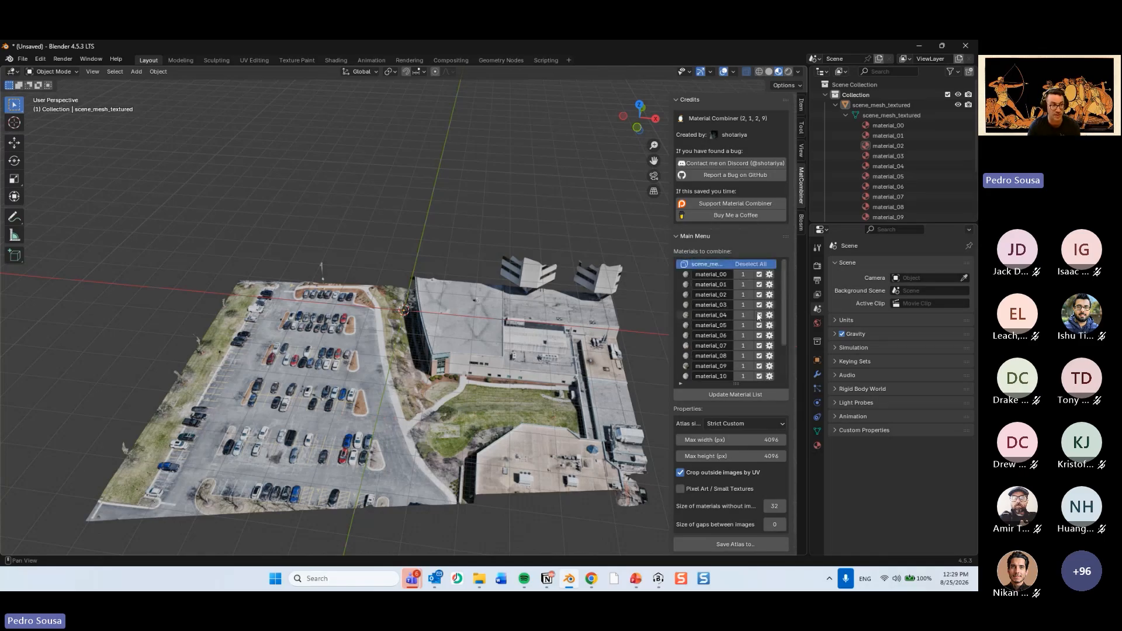
pyautogui.click(769, 275)
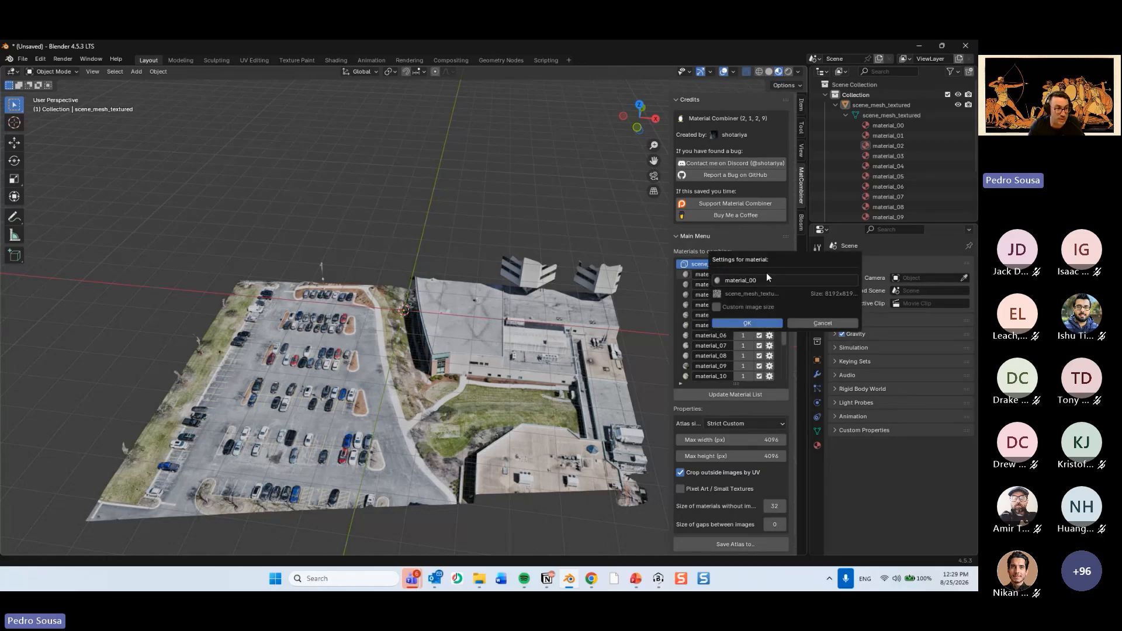
pyautogui.click(718, 307)
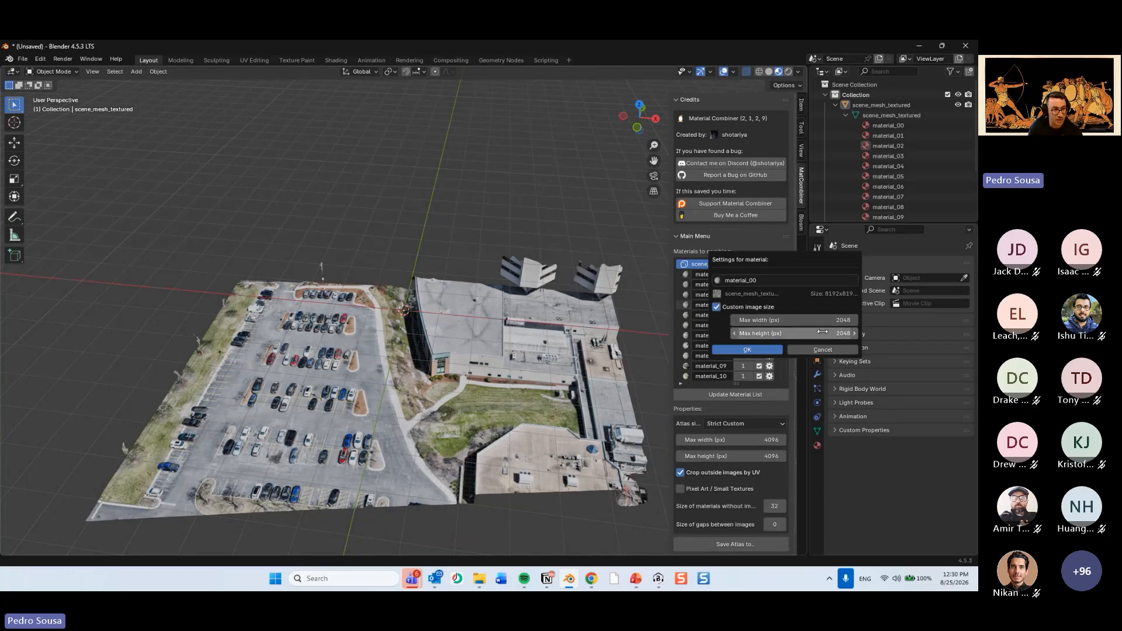
pyautogui.click(765, 350)
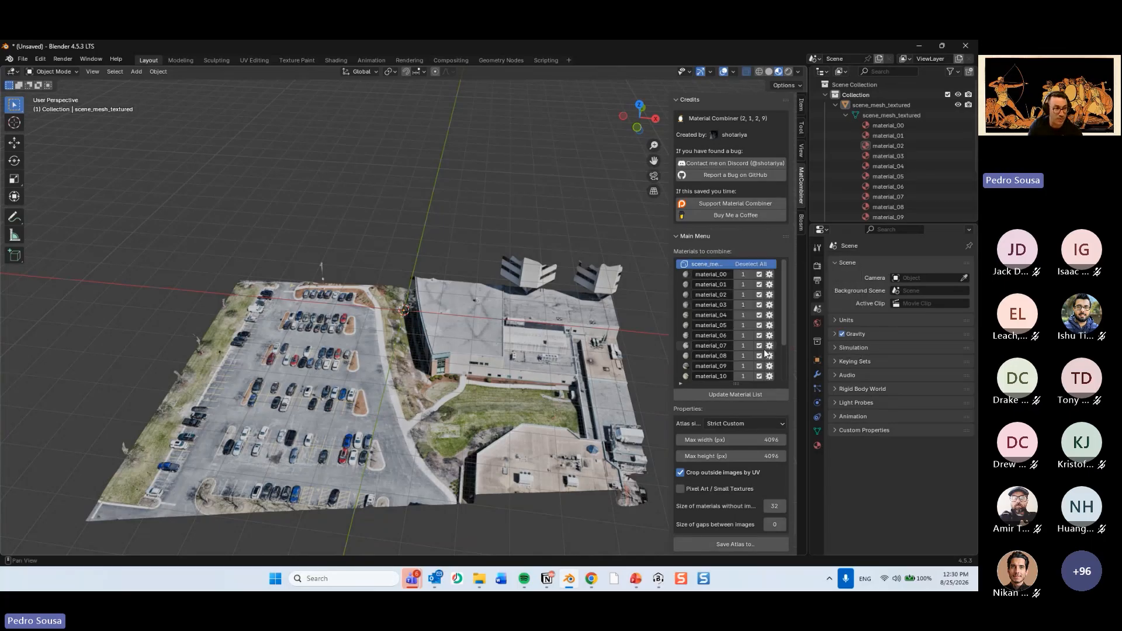
pyautogui.click(769, 286)
pyautogui.click(757, 316)
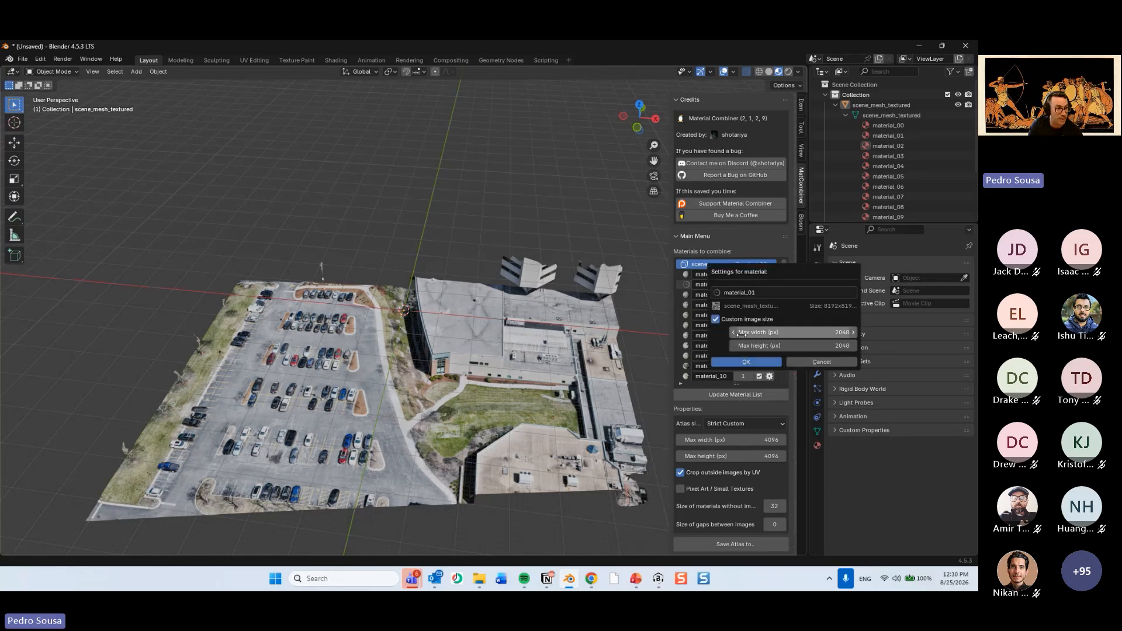
pyautogui.click(742, 332)
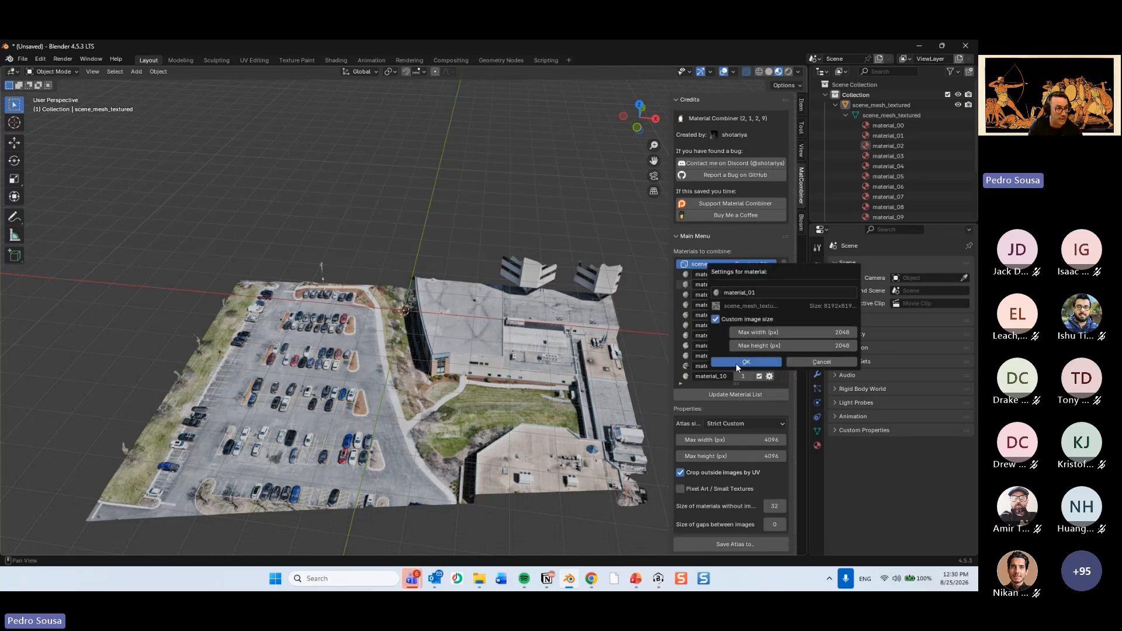
pyautogui.click(735, 363)
# Enable a custom image size of 2048 x 2048 px for material_02 and material_03.
pyautogui.click(769, 294)
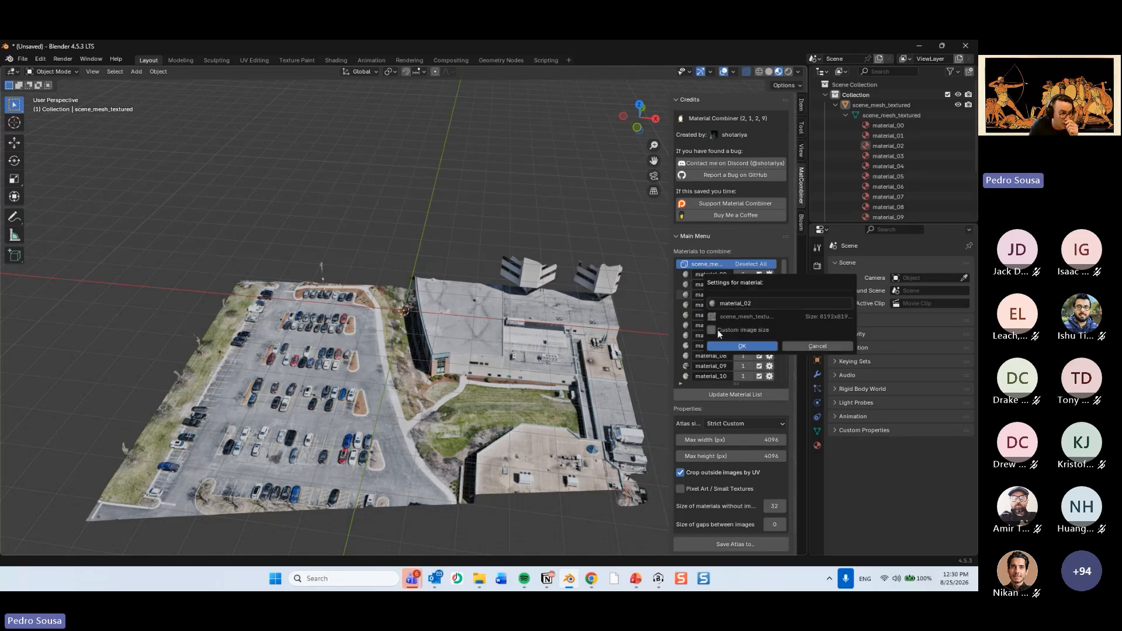
pyautogui.click(717, 330)
pyautogui.click(719, 374)
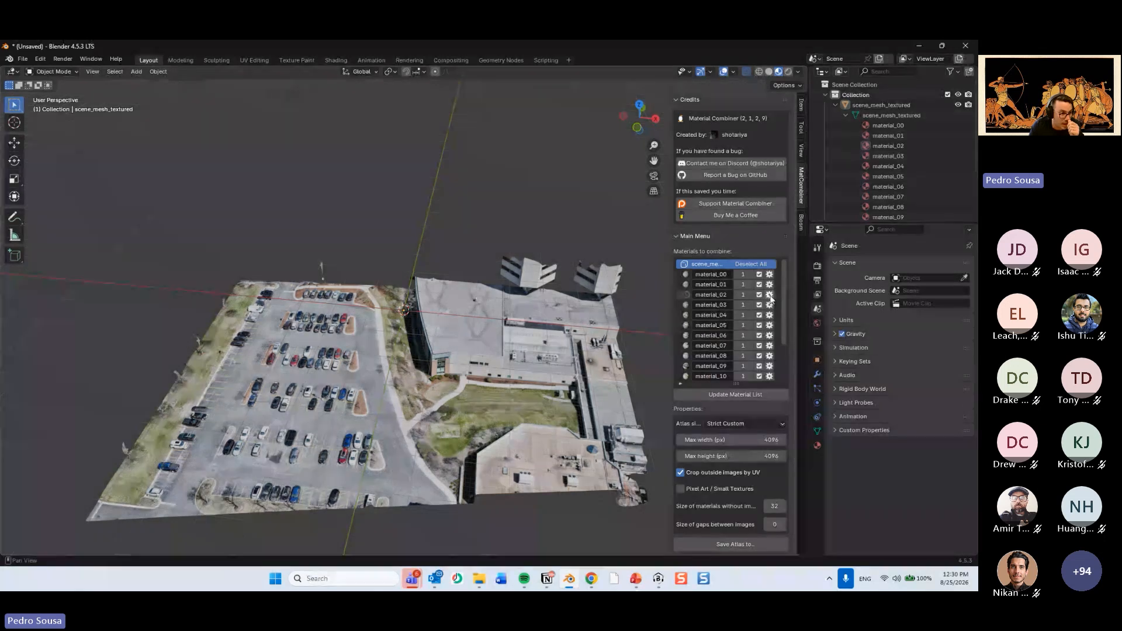
pyautogui.click(769, 305)
pyautogui.click(716, 339)
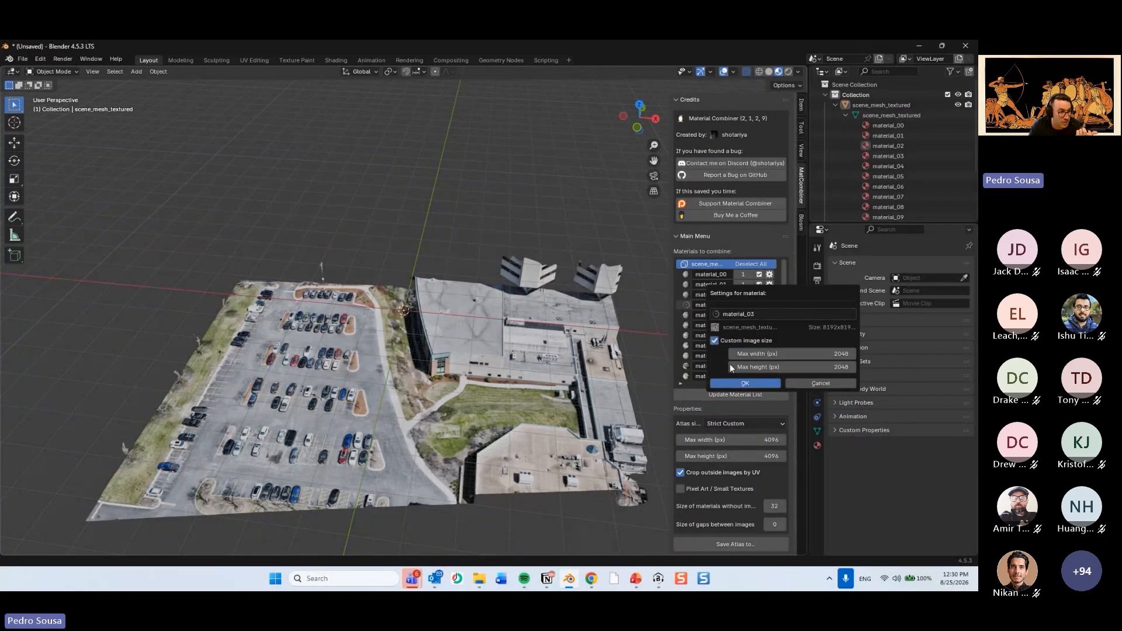
pyautogui.click(728, 374)
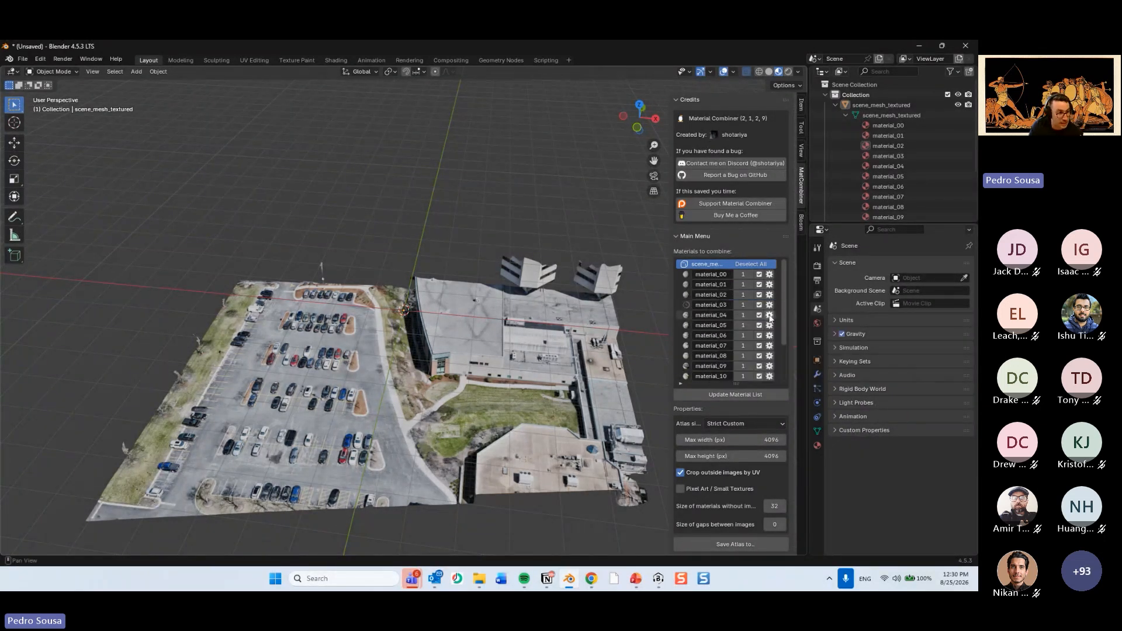
# Enable a custom image size of 2048 x 2048 px for material_04 and material_05.
pyautogui.click(770, 318)
pyautogui.click(717, 343)
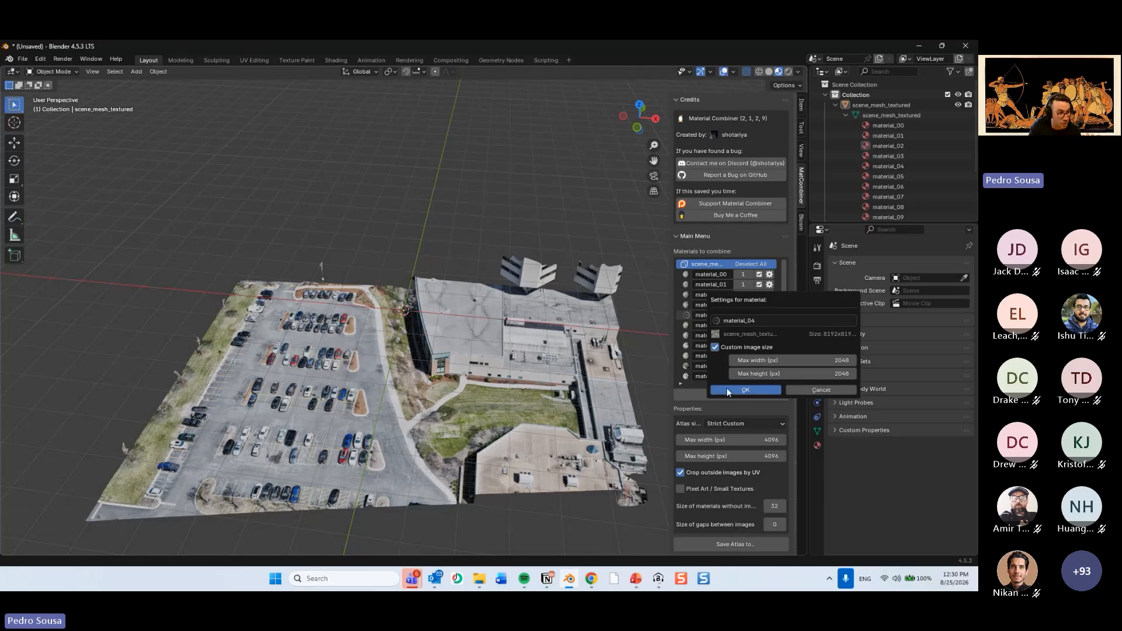
pyautogui.click(727, 388)
pyautogui.click(769, 326)
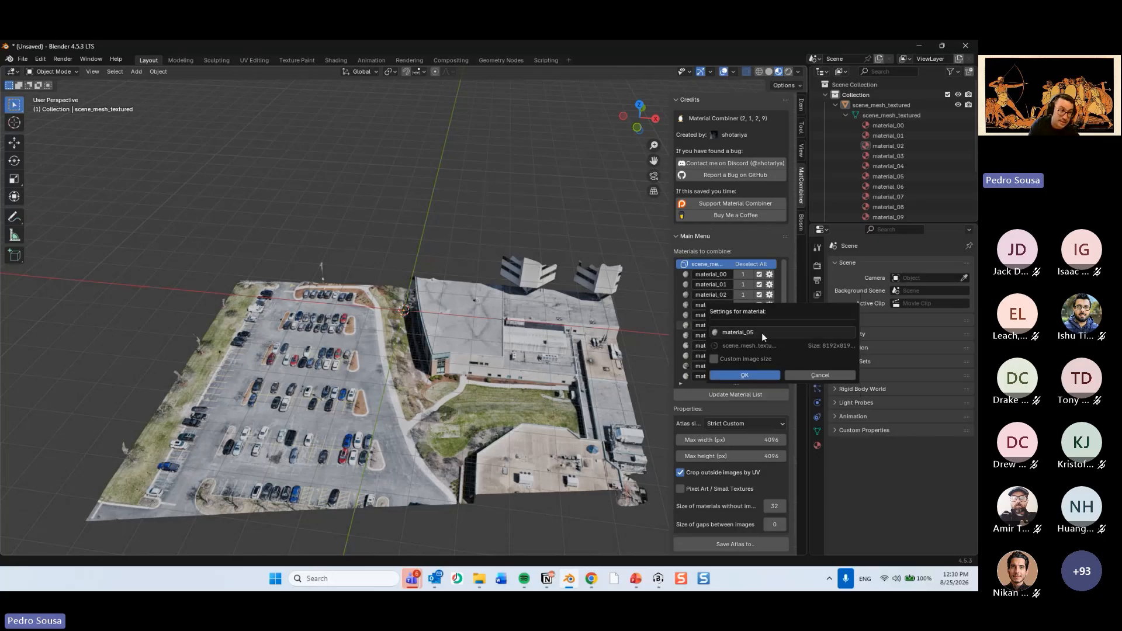
pyautogui.click(715, 359)
pyautogui.click(728, 398)
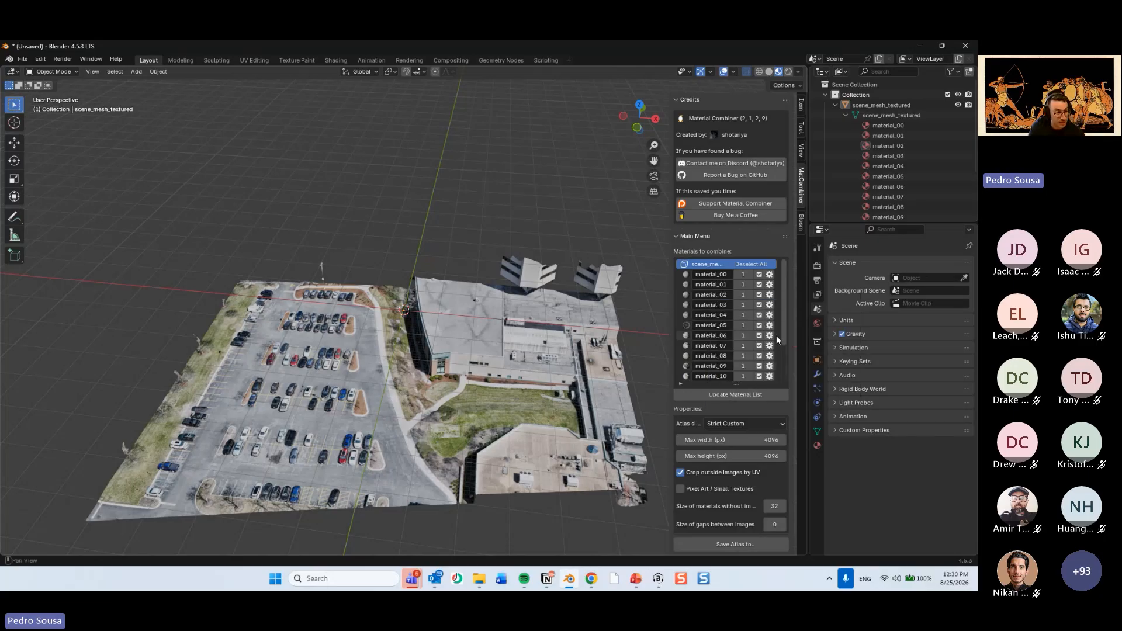
# Enable a custom image size of 2048 x 2048 px for material_06 and material_07.
pyautogui.click(769, 336)
pyautogui.click(714, 367)
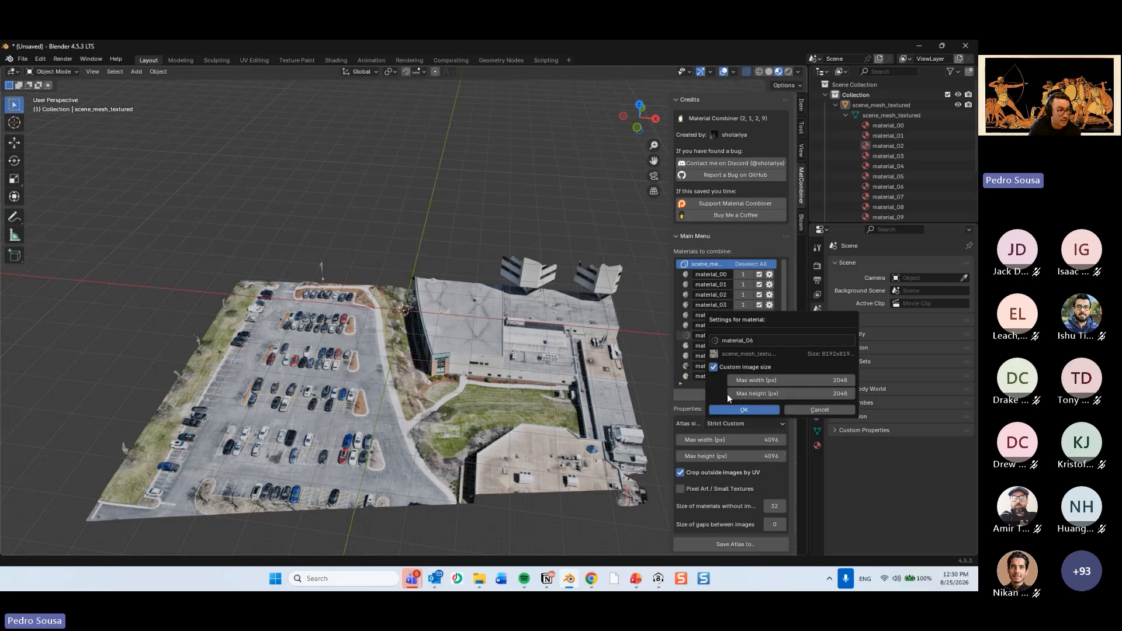
pyautogui.click(728, 406)
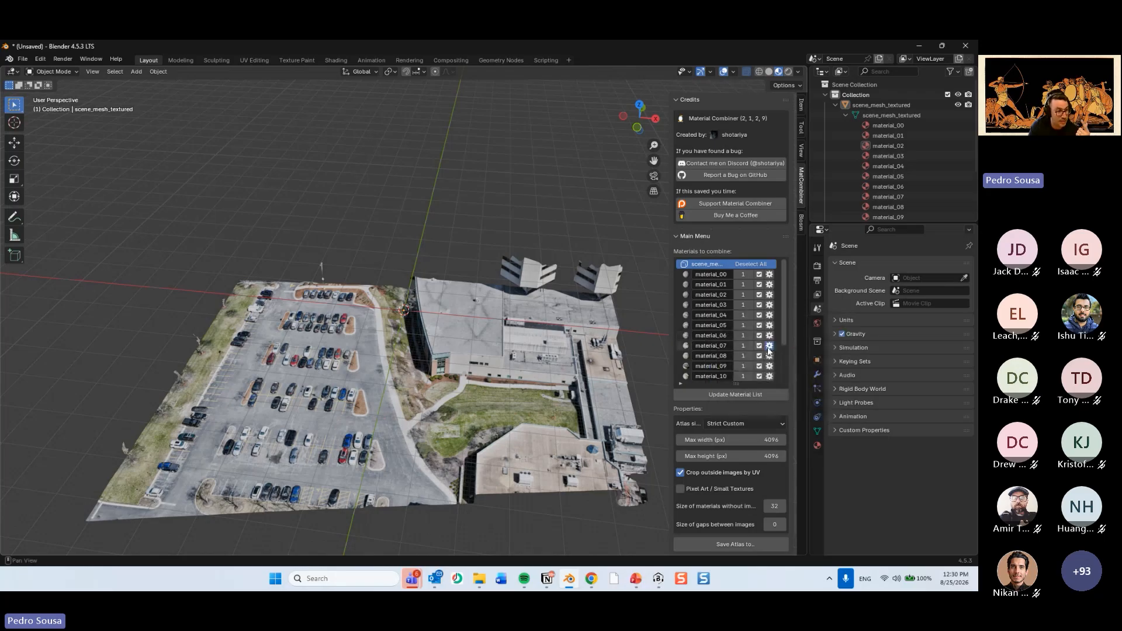
pyautogui.click(769, 345)
pyautogui.click(715, 380)
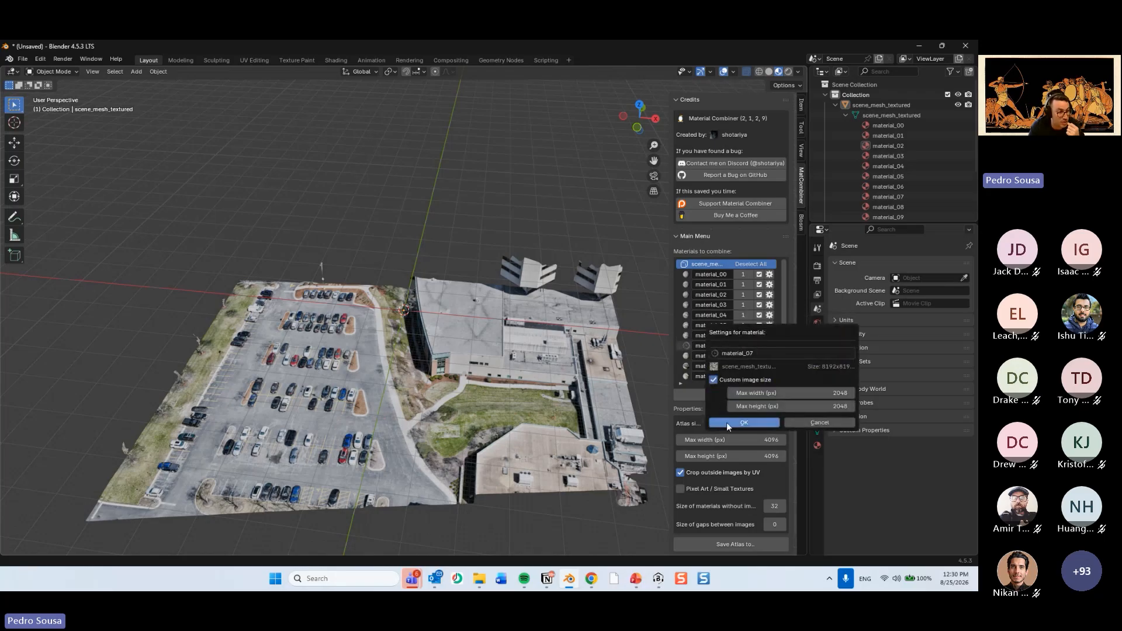
pyautogui.click(727, 422)
# Enable a custom image size of 2048 x 2048 px for material_08 and material_09.
pyautogui.click(769, 356)
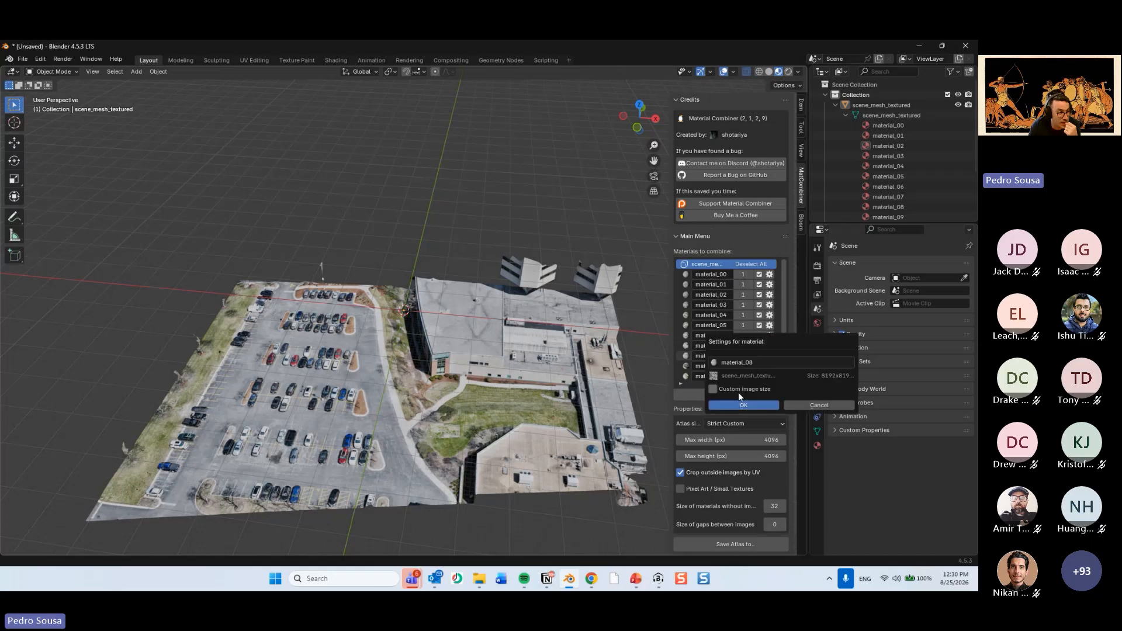
pyautogui.click(714, 388)
pyautogui.click(724, 421)
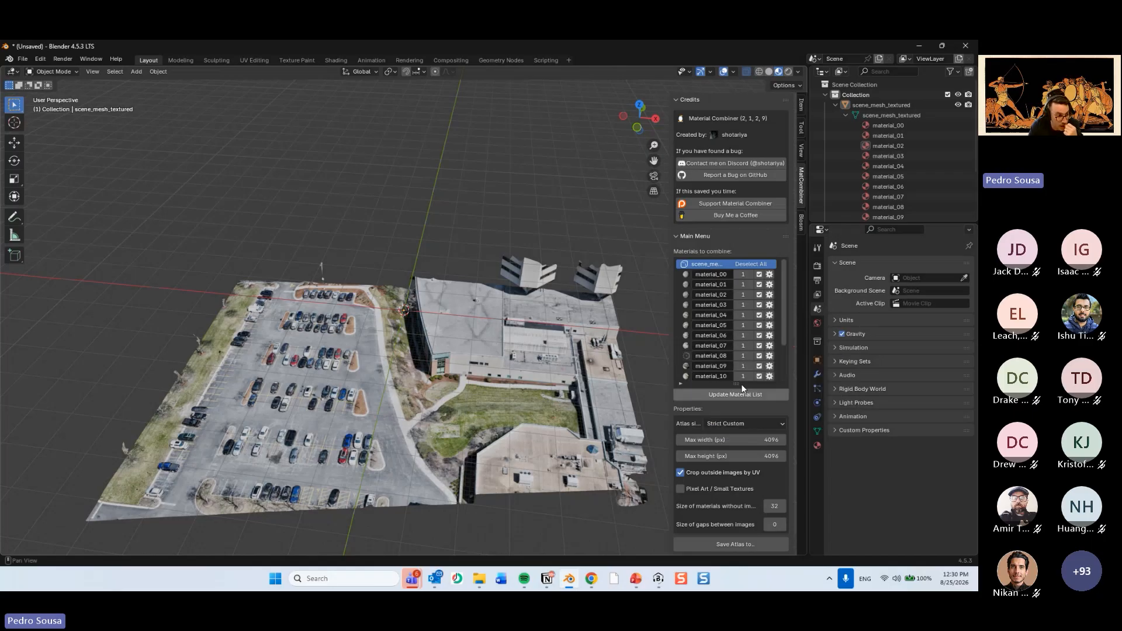
pyautogui.scroll(-4, 770, 340)
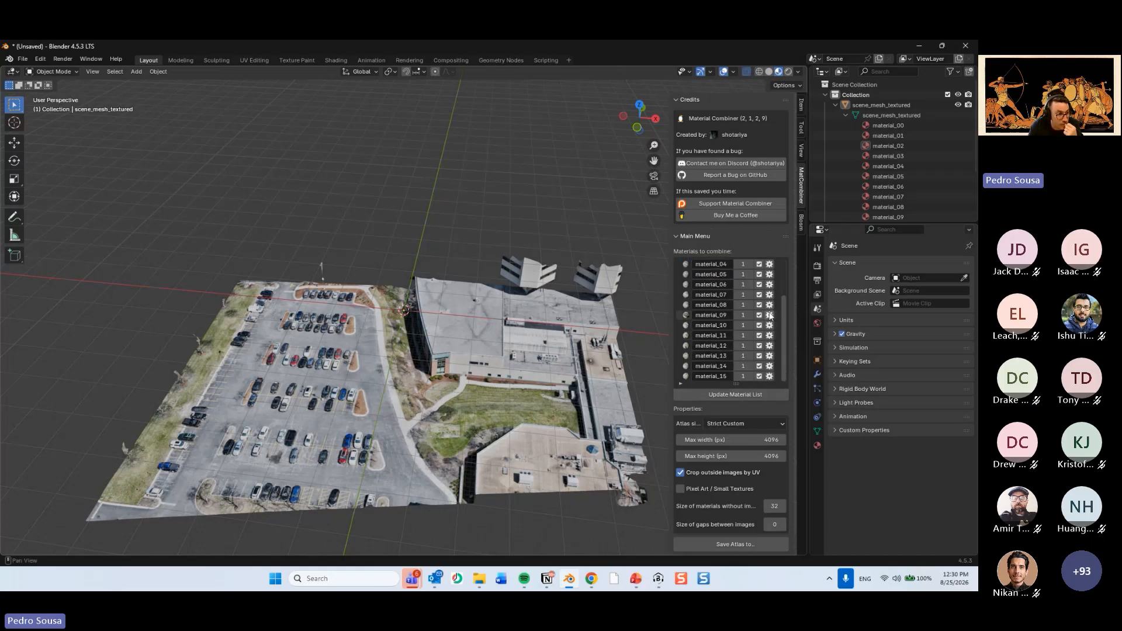
pyautogui.click(772, 329)
pyautogui.click(714, 344)
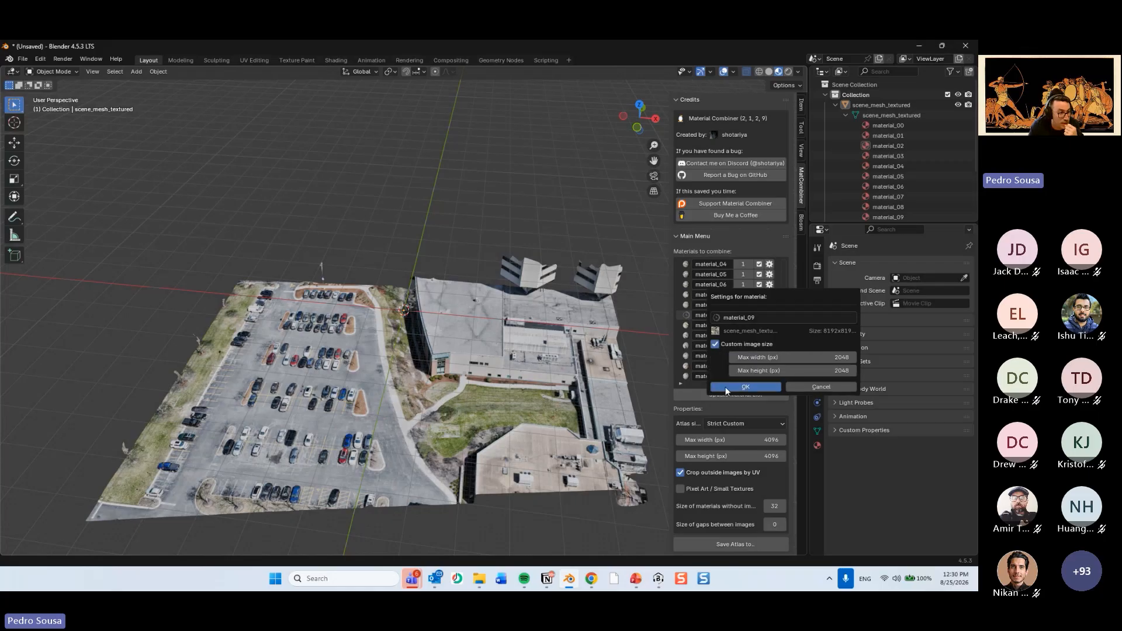
pyautogui.click(746, 386)
# Enable a custom image size of 2048 x 2048 px for material_10 and material_11.
pyautogui.click(769, 326)
pyautogui.click(716, 359)
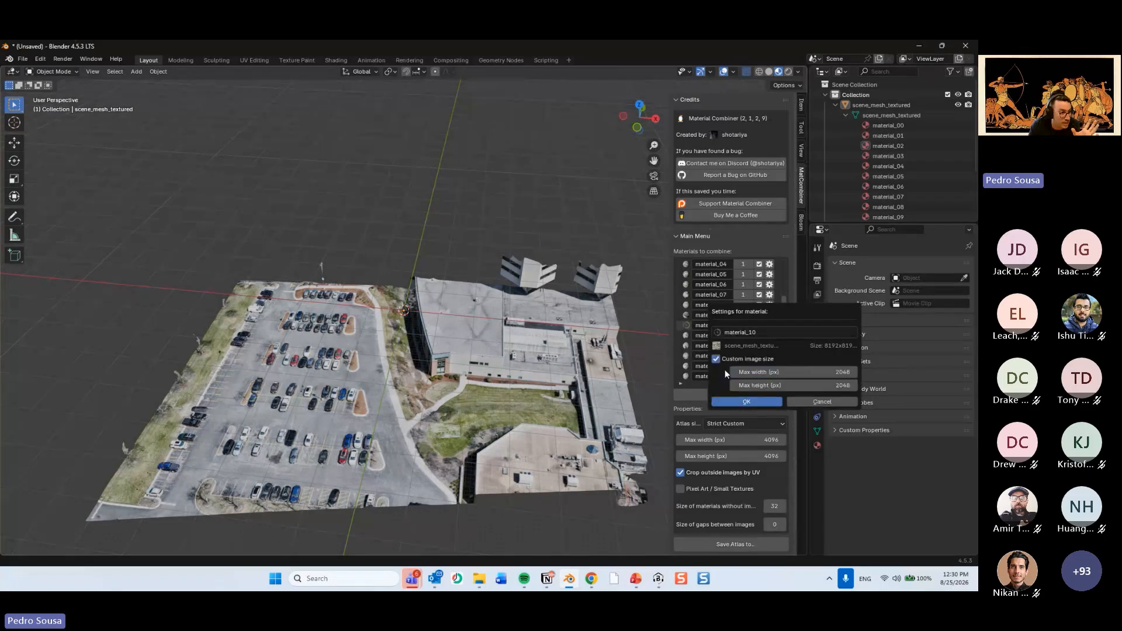
pyautogui.click(728, 400)
pyautogui.click(769, 335)
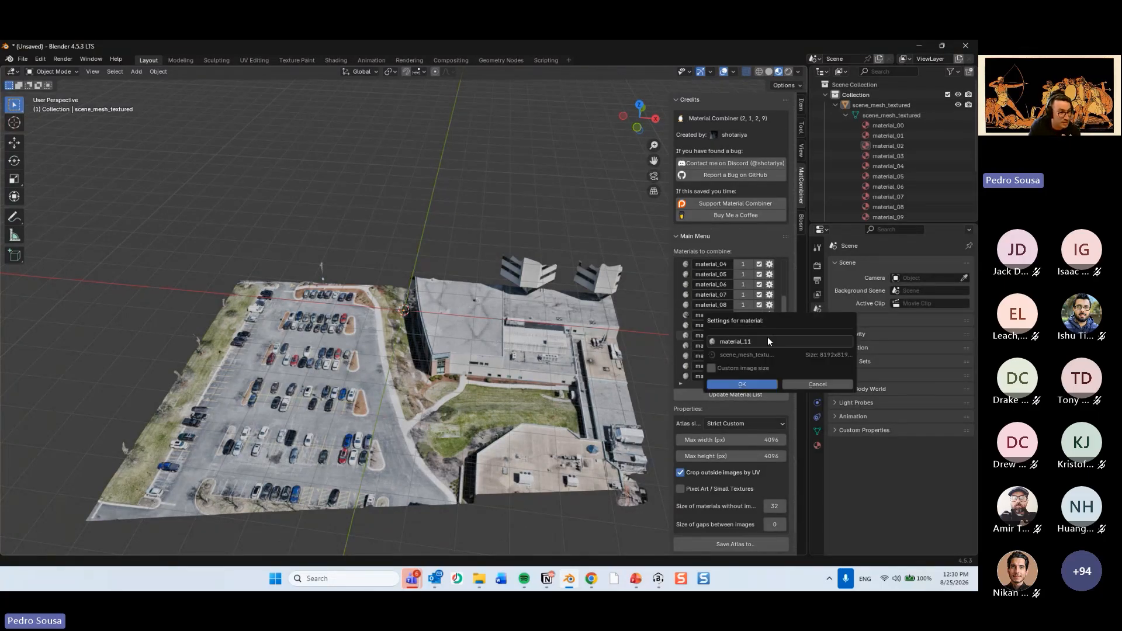
pyautogui.click(717, 377)
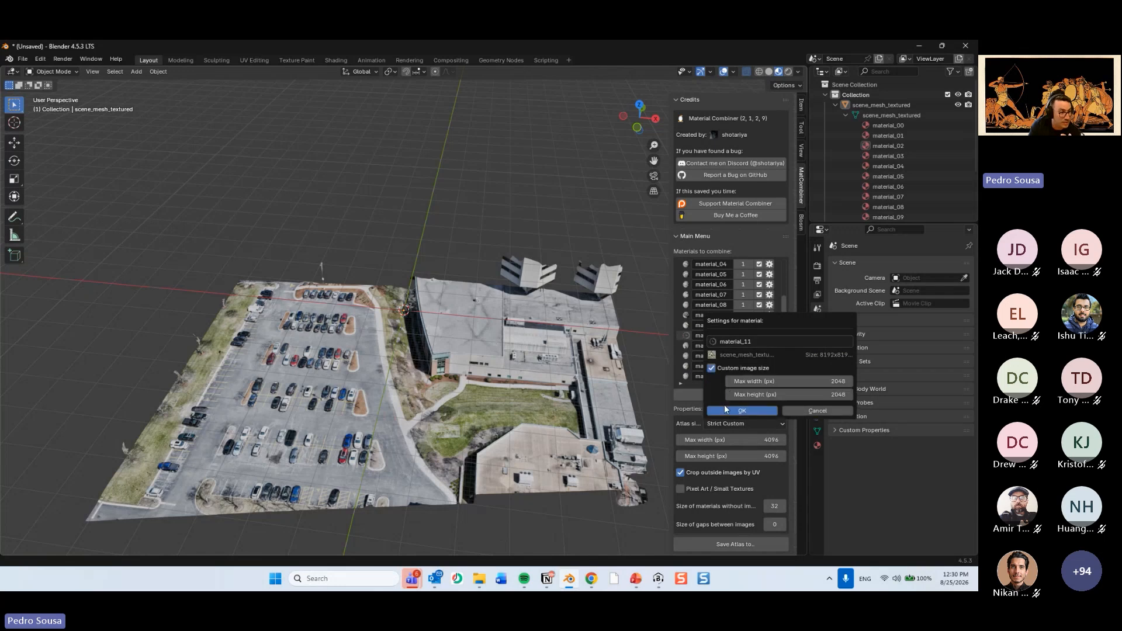
pyautogui.click(725, 408)
# Enable a custom image size of 2048 x 2048 px for material_12 and material_13.
pyautogui.click(769, 346)
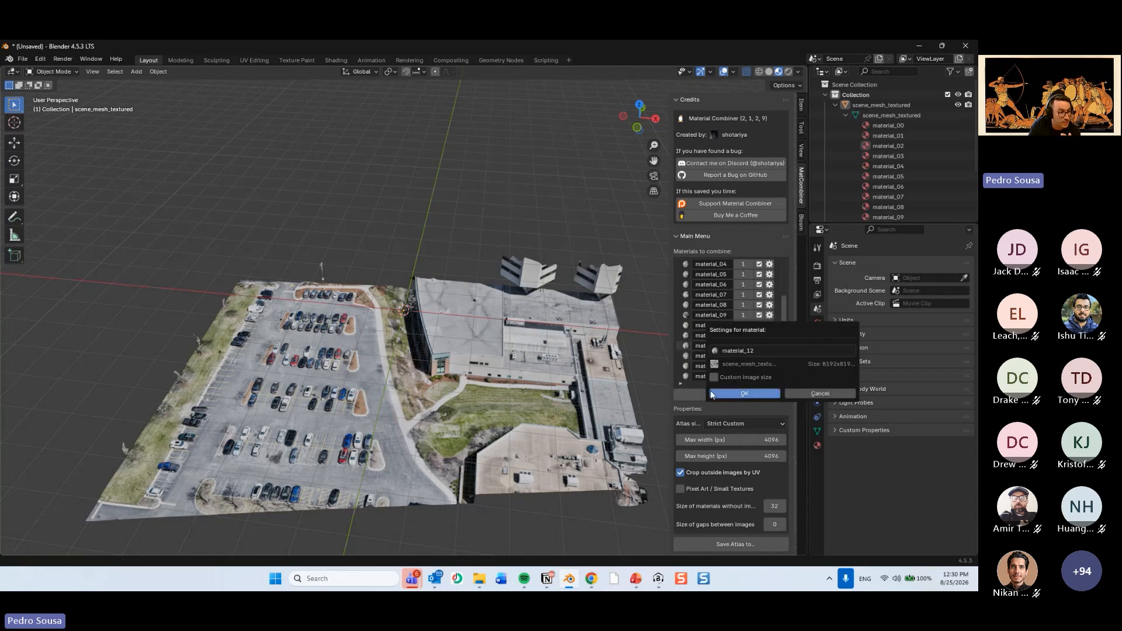
pyautogui.click(714, 377)
pyautogui.click(730, 416)
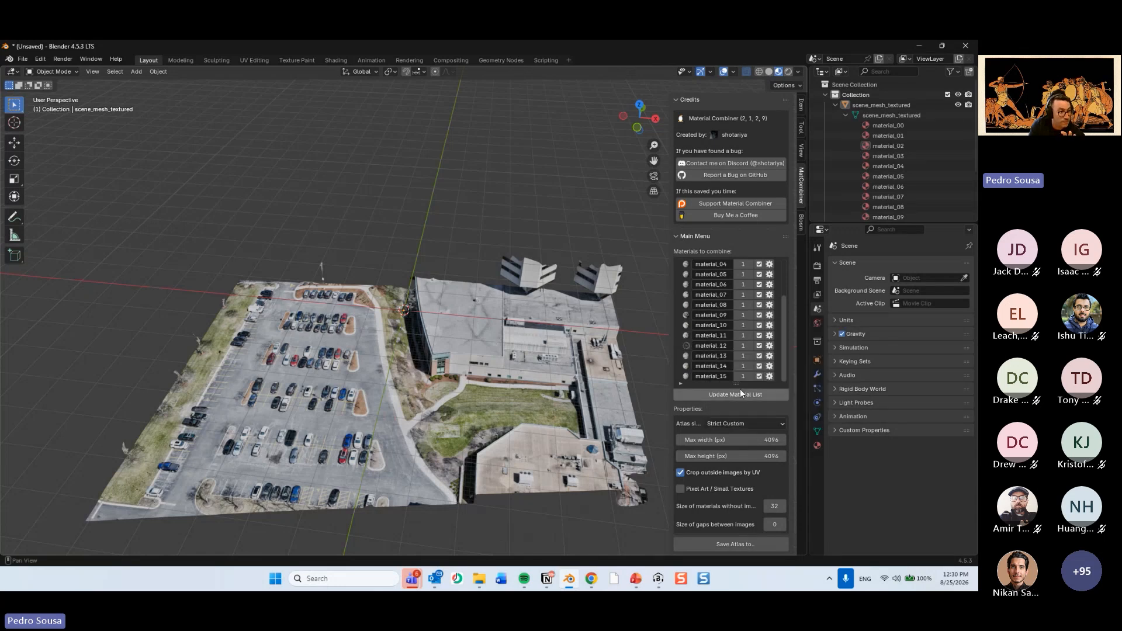
pyautogui.click(769, 356)
pyautogui.click(714, 393)
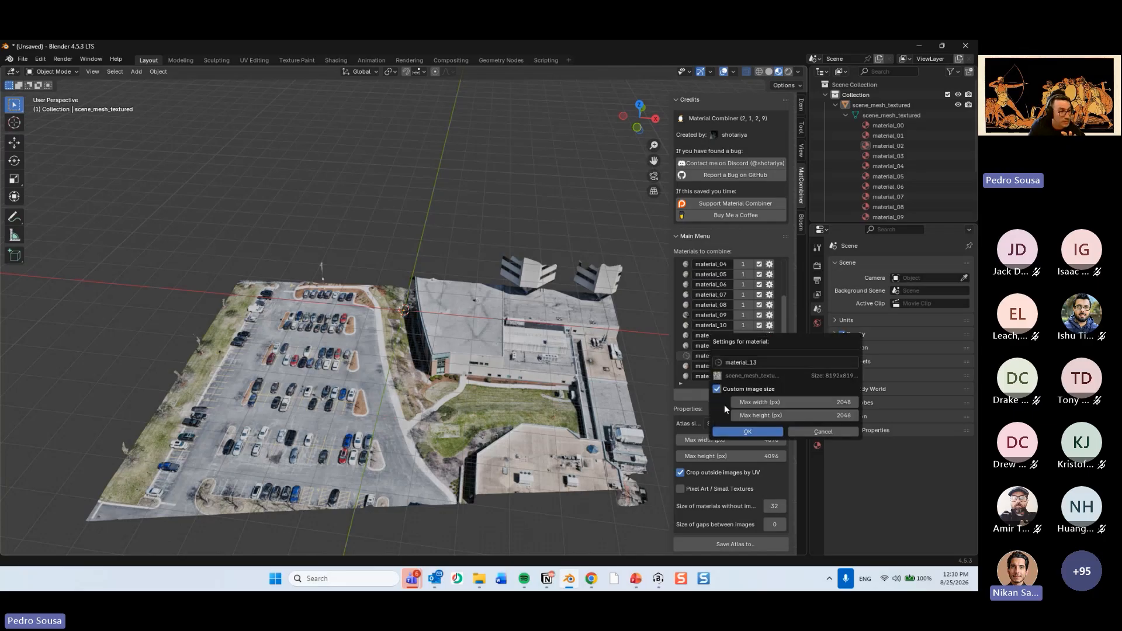
pyautogui.click(730, 430)
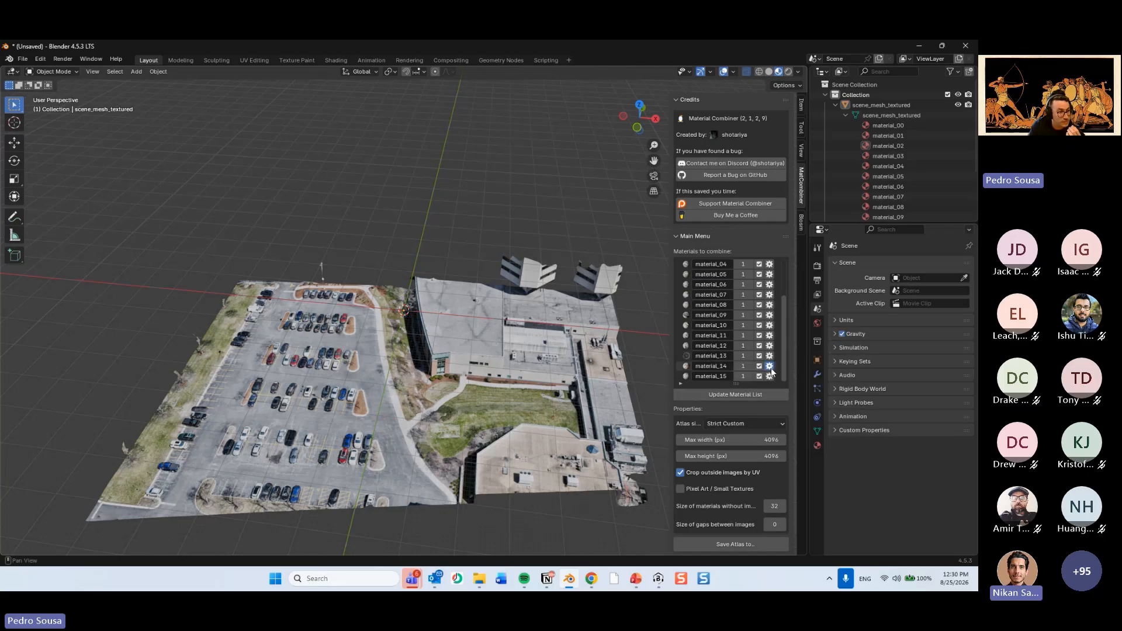
# Enable a custom image size of 2047 x 2048 px for material_14, and enable a custom image size for material_15.
pyautogui.click(770, 367)
pyautogui.click(717, 401)
pyautogui.click(734, 417)
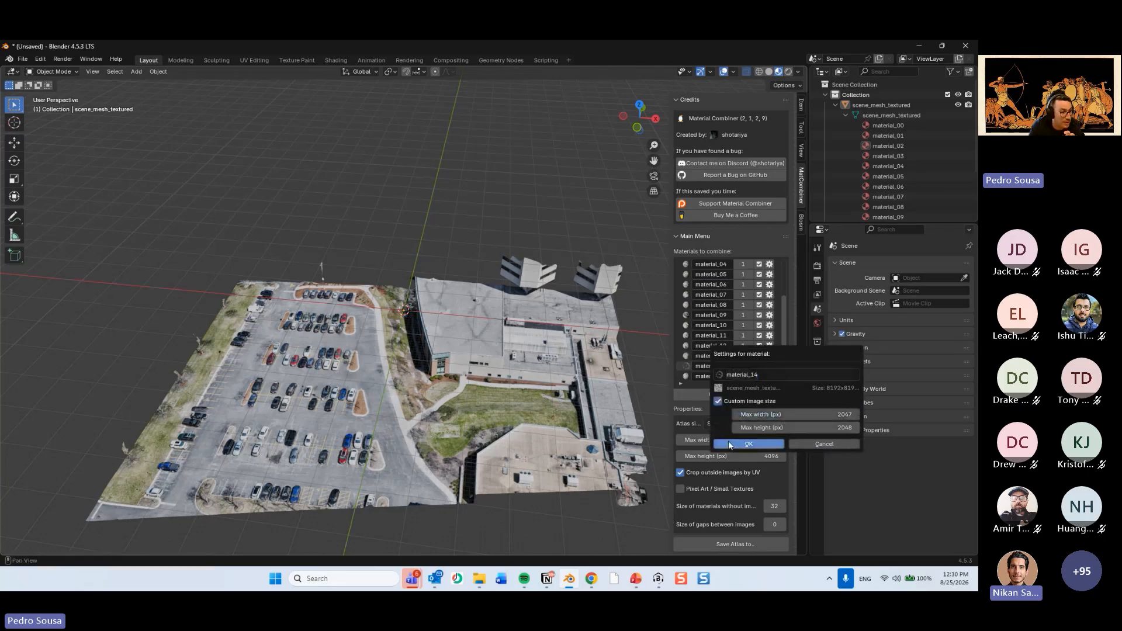
pyautogui.click(780, 445)
pyautogui.click(771, 377)
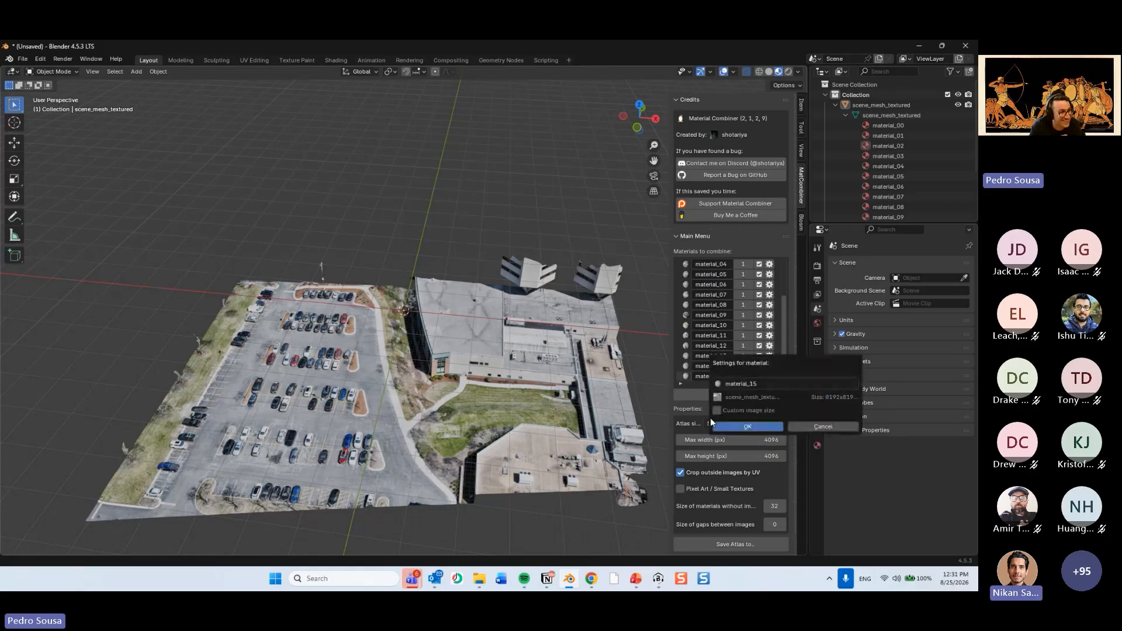
pyautogui.click(717, 410)
pyautogui.click(748, 454)
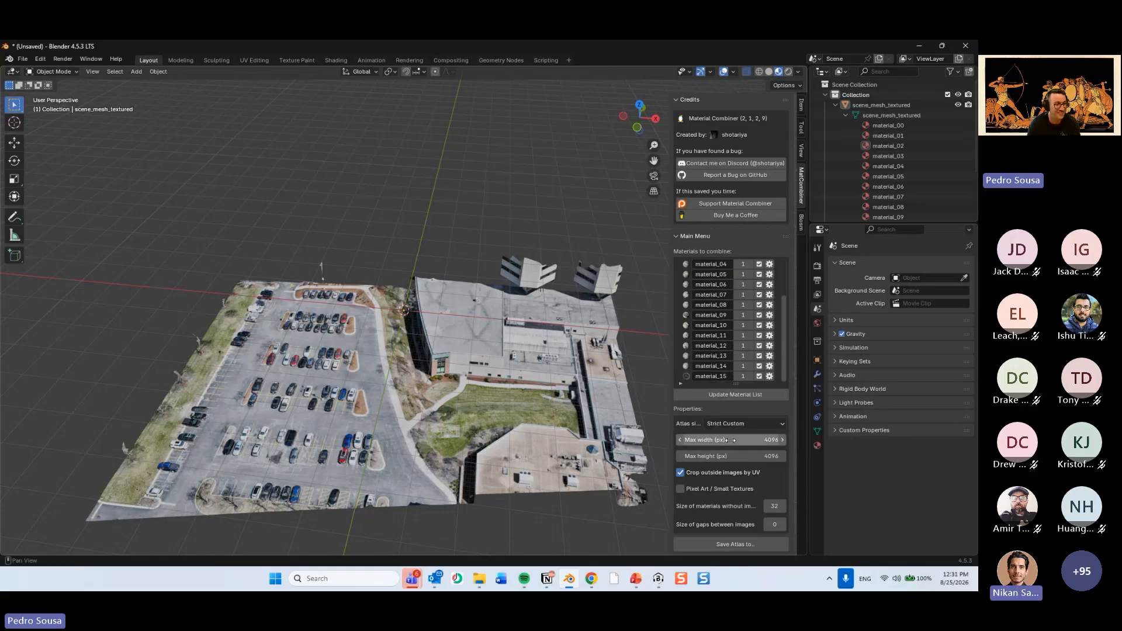
# Create the combined material atlas and save it in the New Folder directory on the Desktop.
pyautogui.scroll(-3, 375, 214)
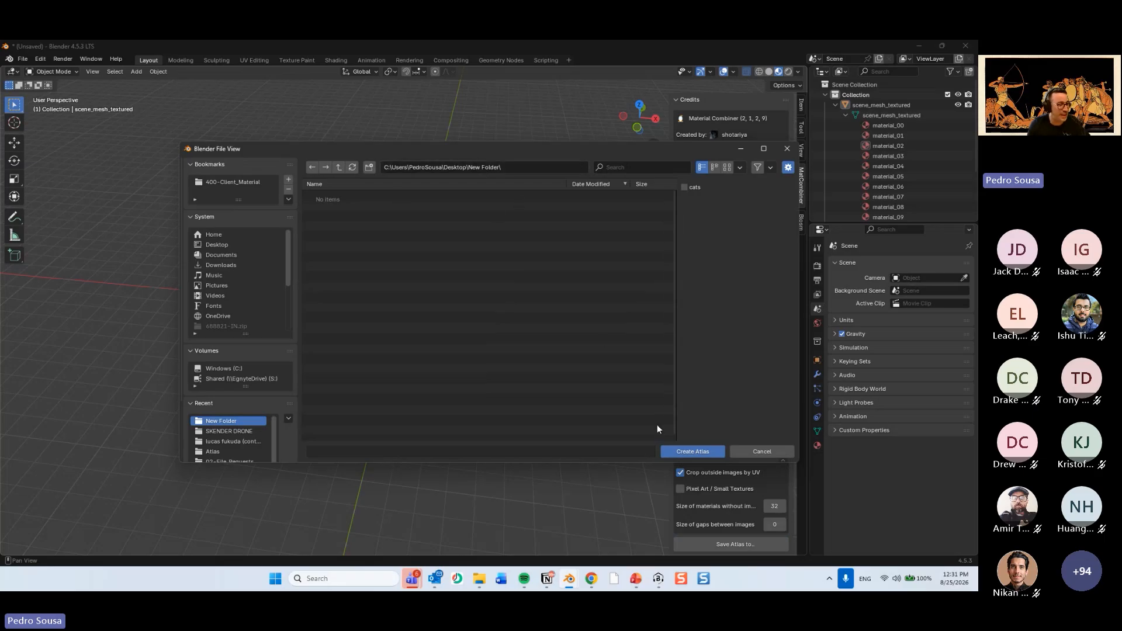
pyautogui.click(685, 452)
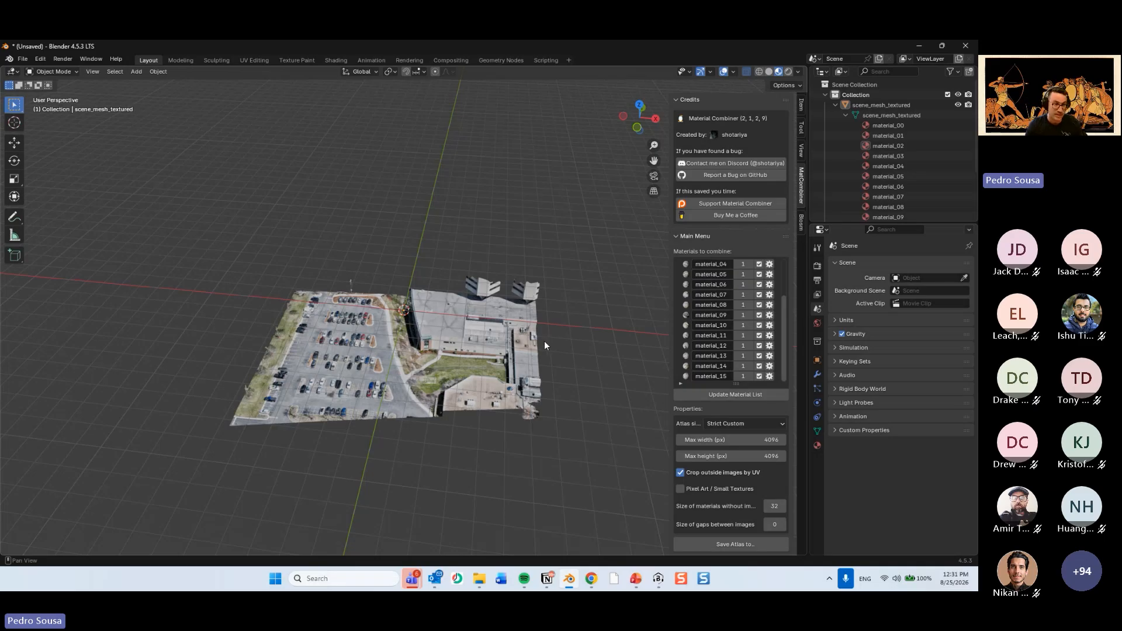
# Switch to Chrome and open Scenario 2 of the DRONE EXAMPLE project in cmBuilder.
pyautogui.click(592, 578)
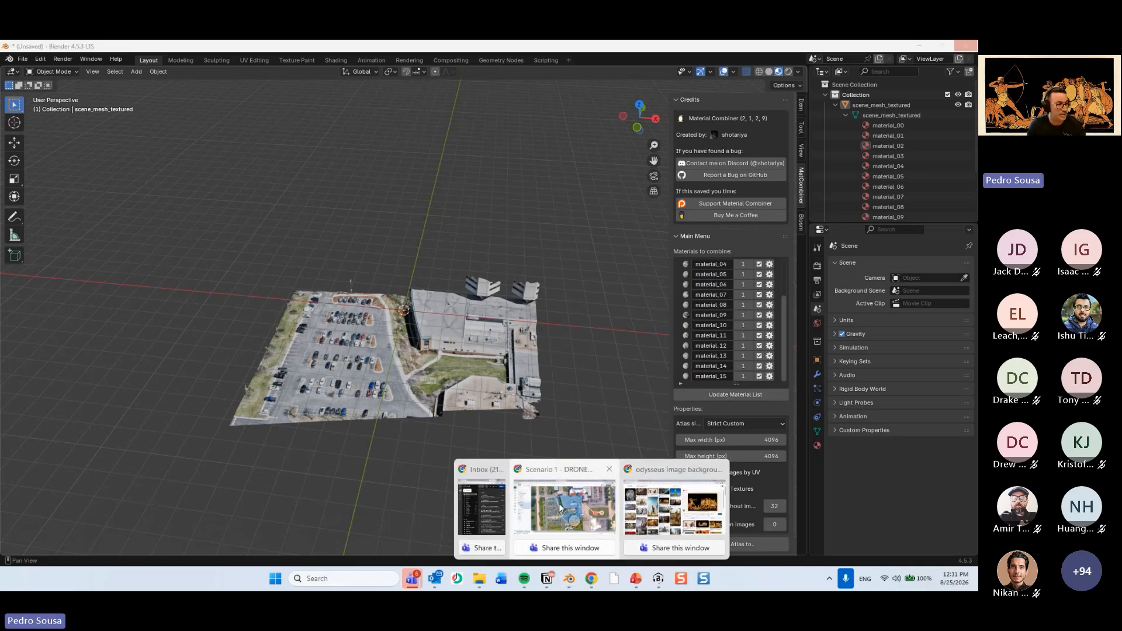
pyautogui.click(579, 512)
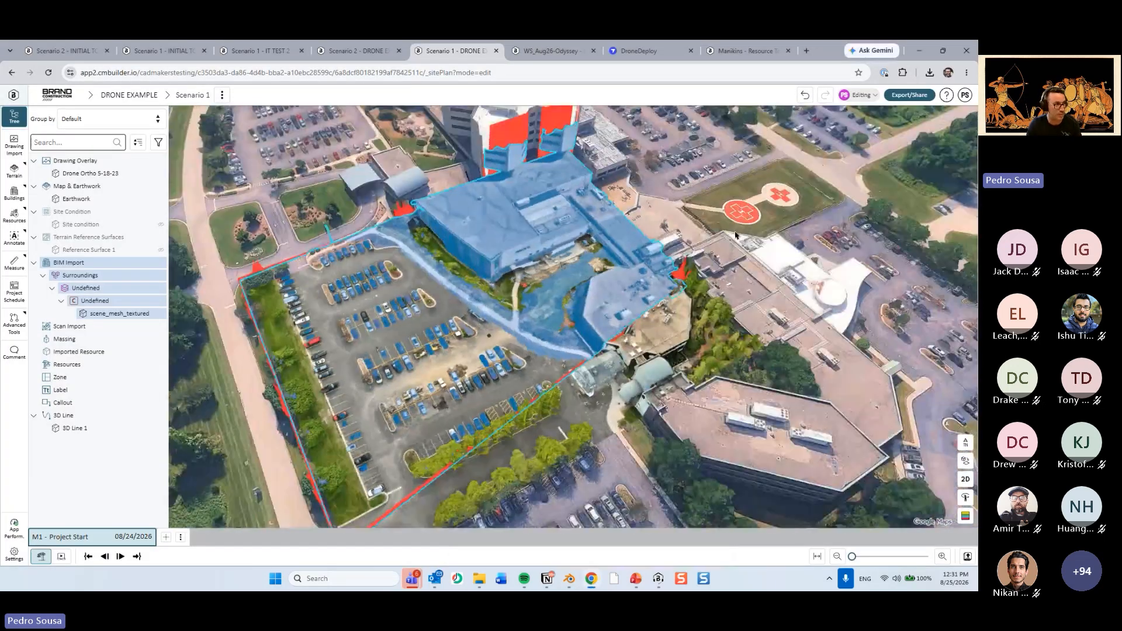
pyautogui.click(374, 50)
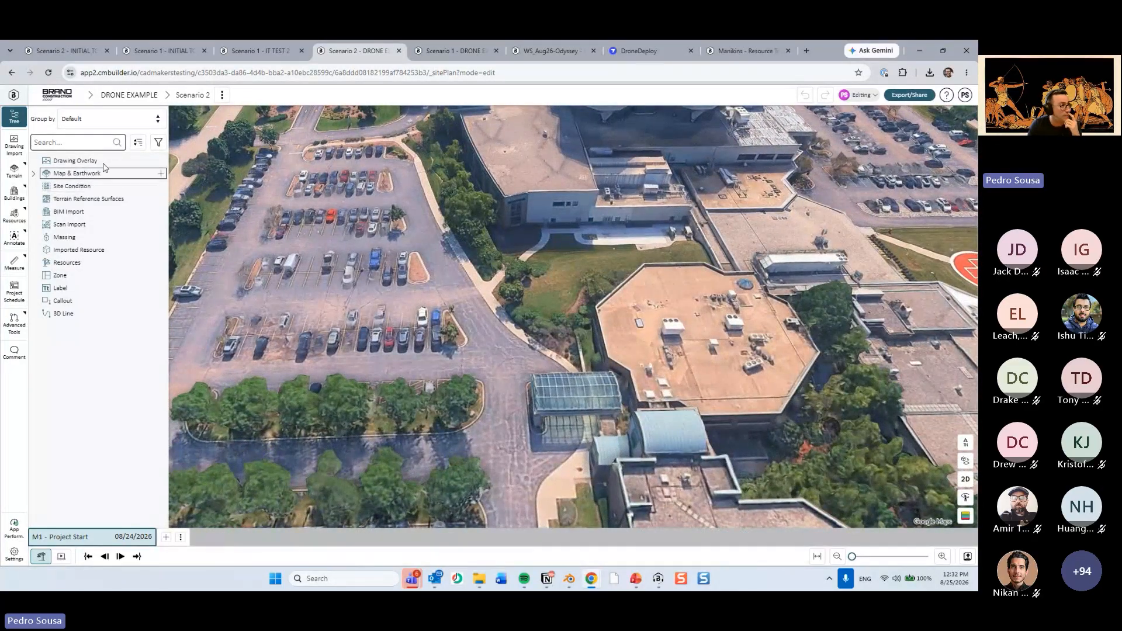
# Switch to PowerPoint, review the Drone Import use case slides 14 to 16, and return to cmBuilder.
pyautogui.click(635, 578)
pyautogui.click(72, 246)
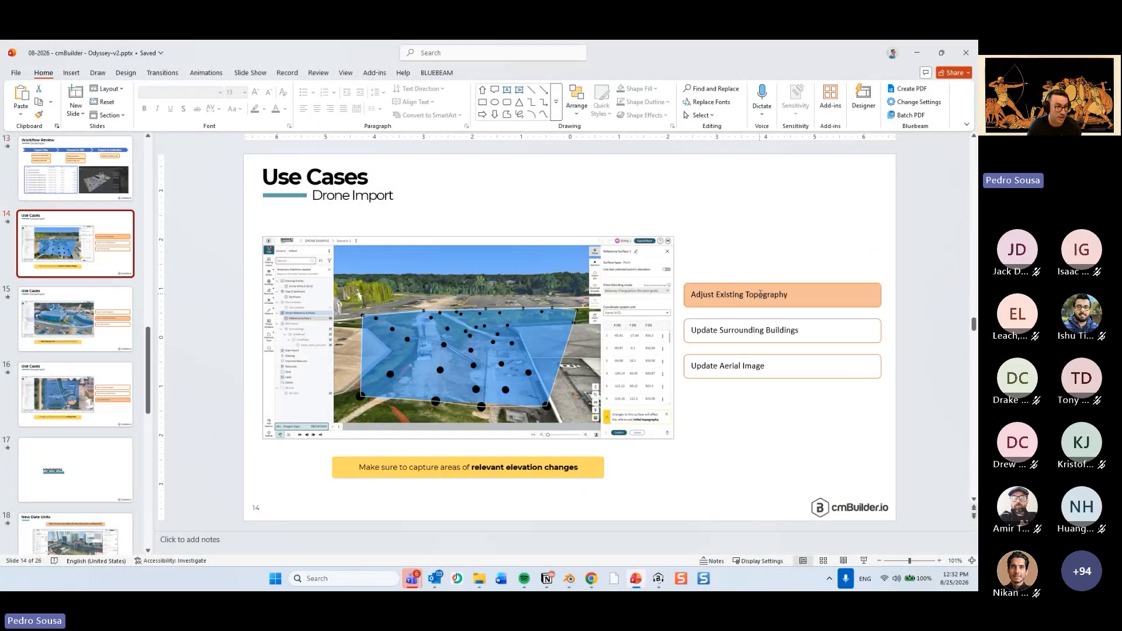
pyautogui.press('Down')
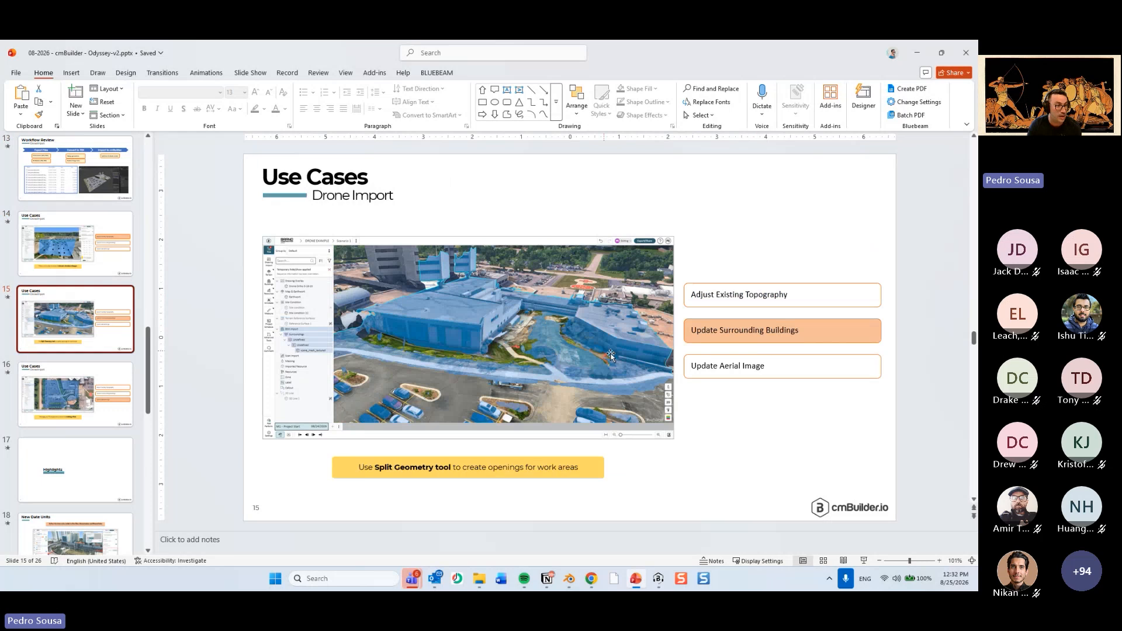
pyautogui.press('Down')
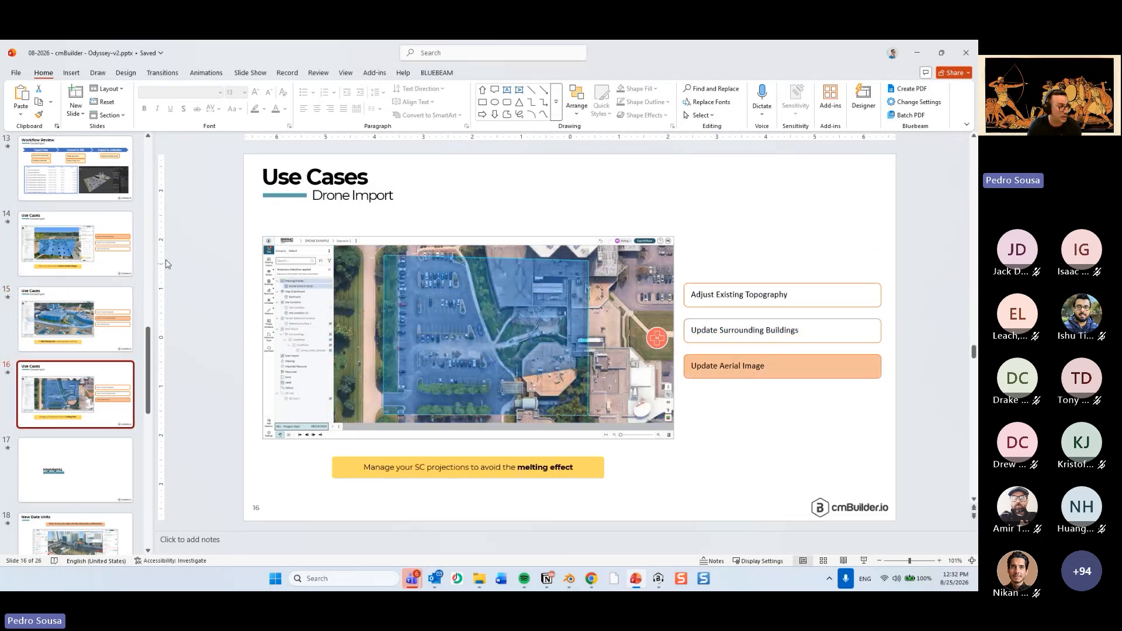
pyautogui.click(75, 245)
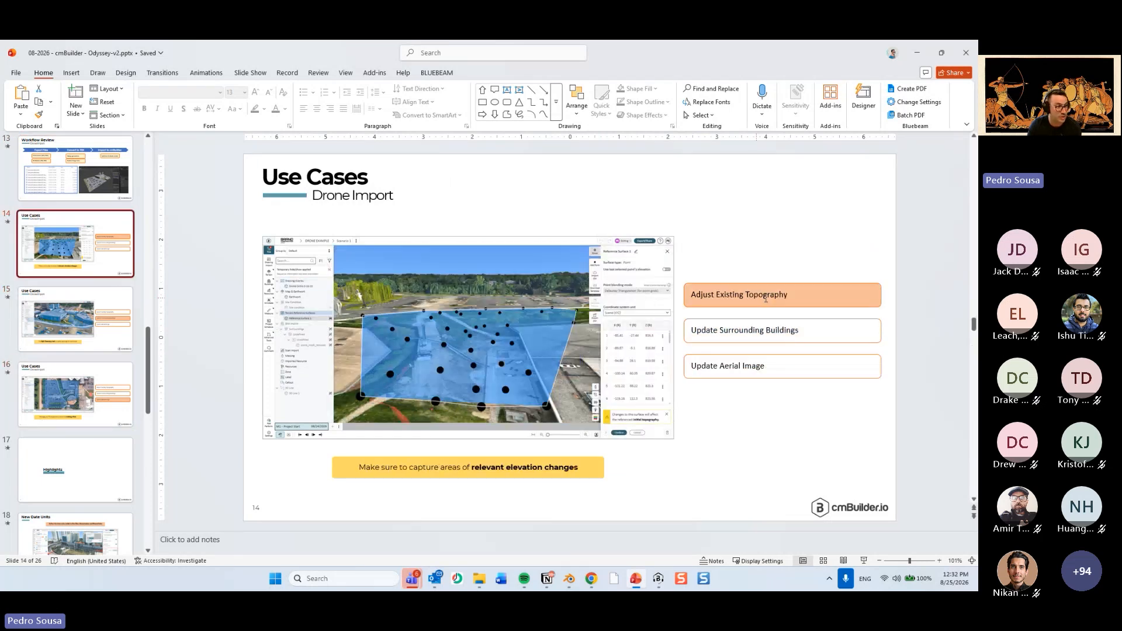
pyautogui.click(922, 50)
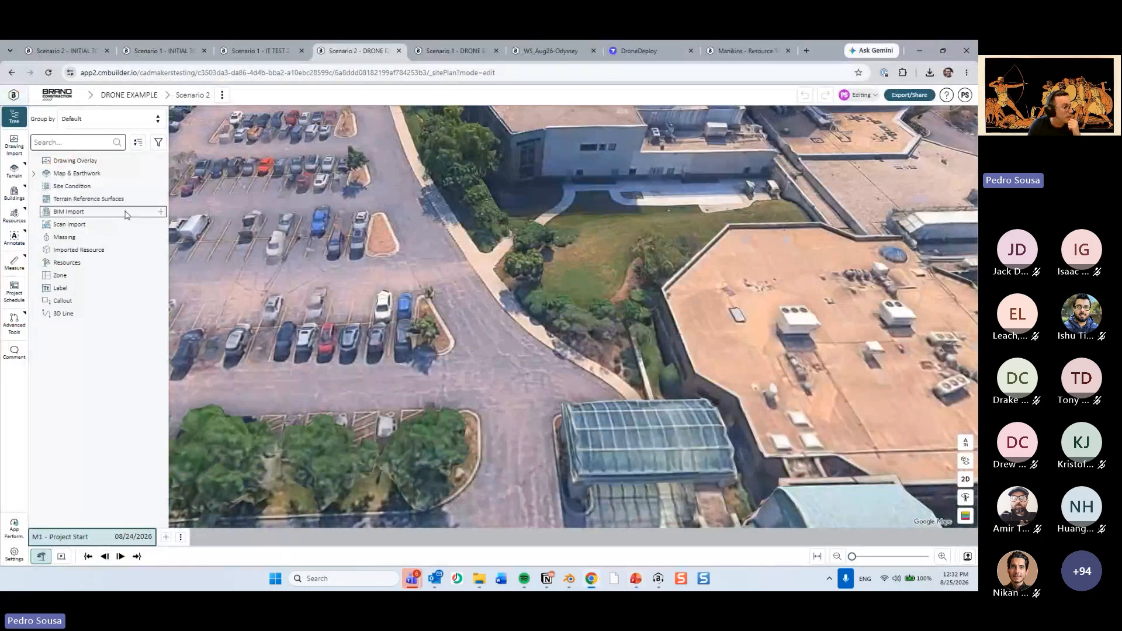
# Copy the selected Surroundings BIM import from Scenario 1 of the DRONE EXAMPLE project.
pyautogui.click(126, 213)
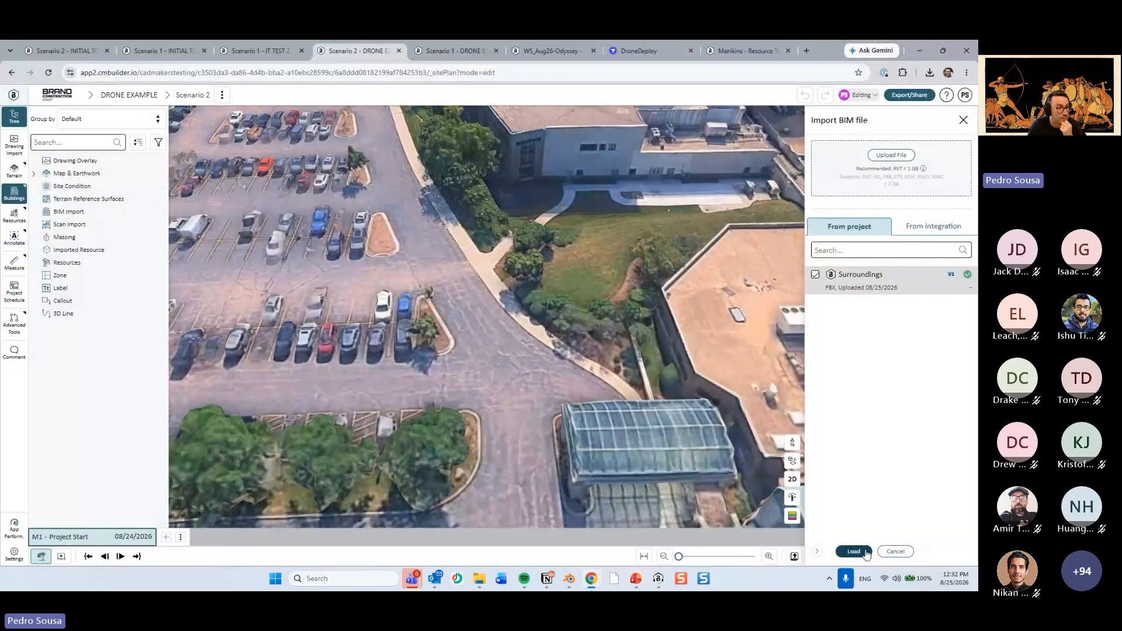
pyautogui.click(447, 51)
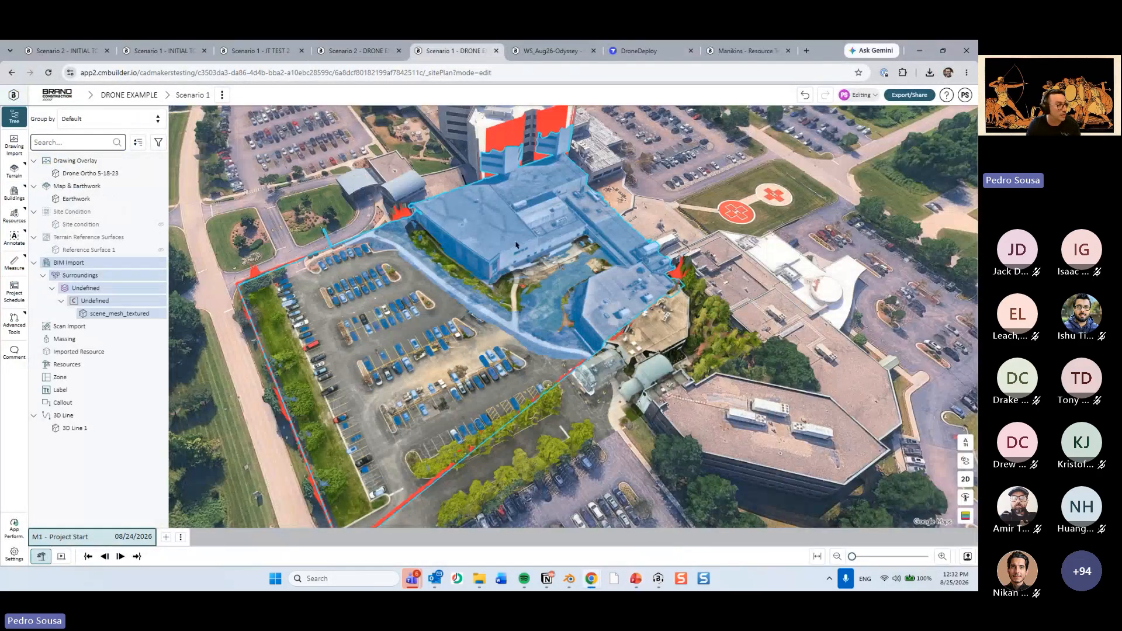
pyautogui.hotkey('ctrl', 'c')
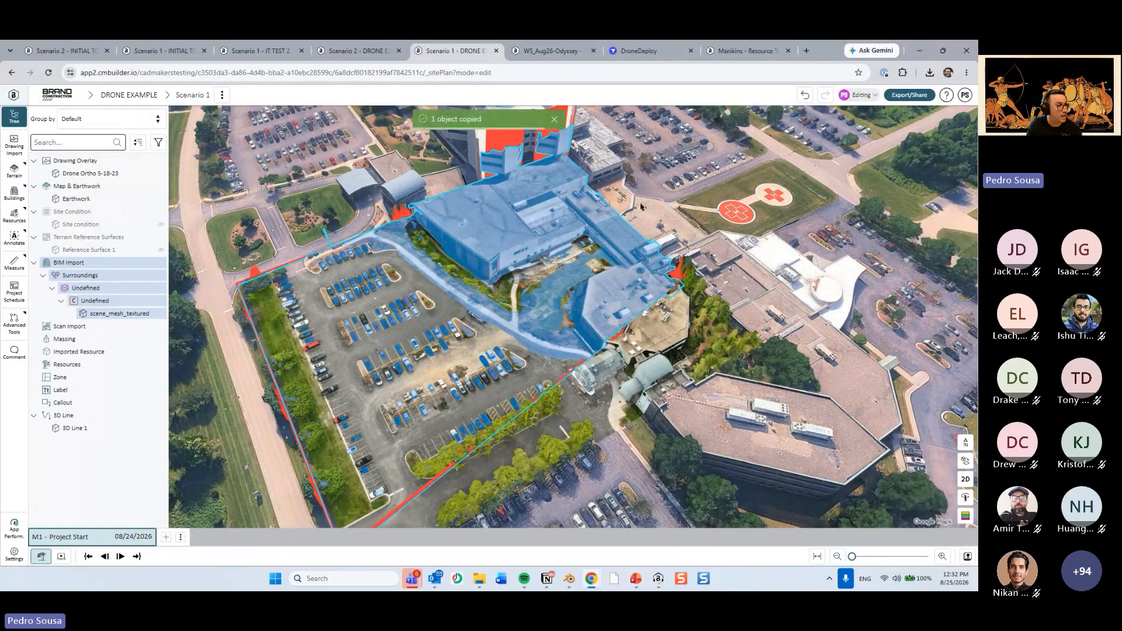
pyautogui.moveTo(641, 205); pyautogui.dragTo(654, 168, button='middle')
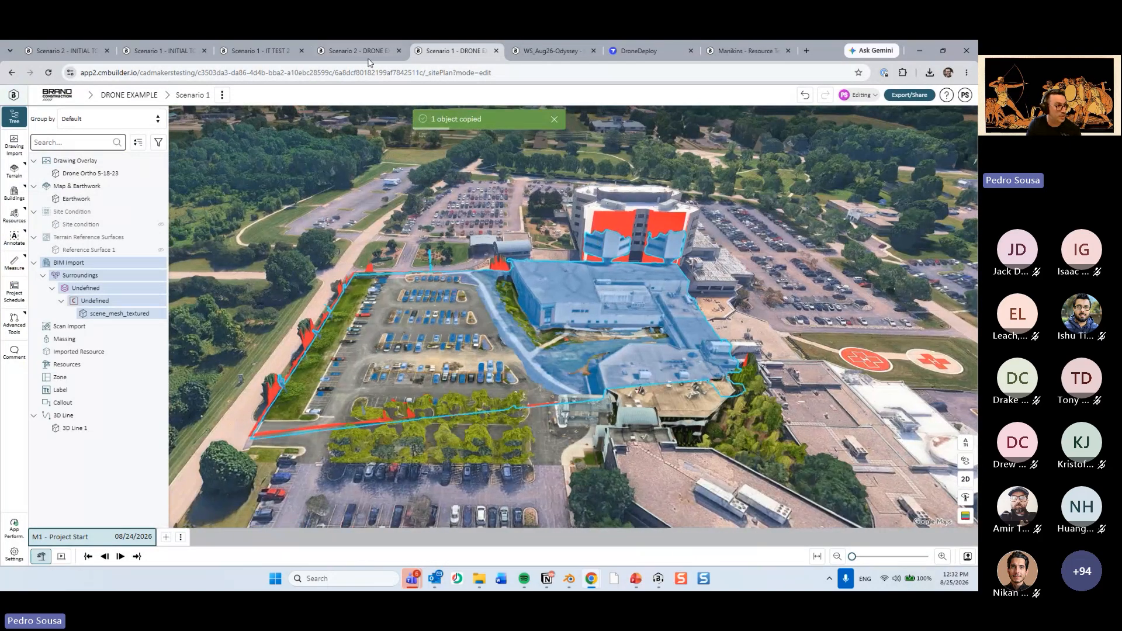
# Paste the Surroundings object into Scenario 2, mapping milestones by Index from Project Start to Project Start.
pyautogui.click(363, 51)
pyautogui.click(896, 551)
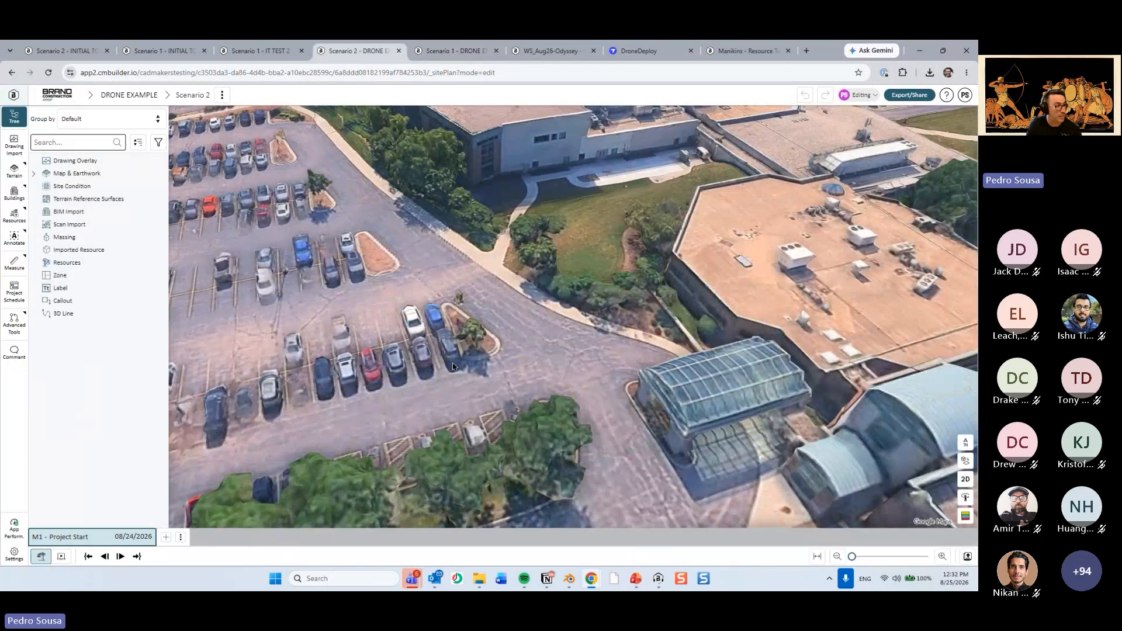
pyautogui.hotkey('ctrl', 'v')
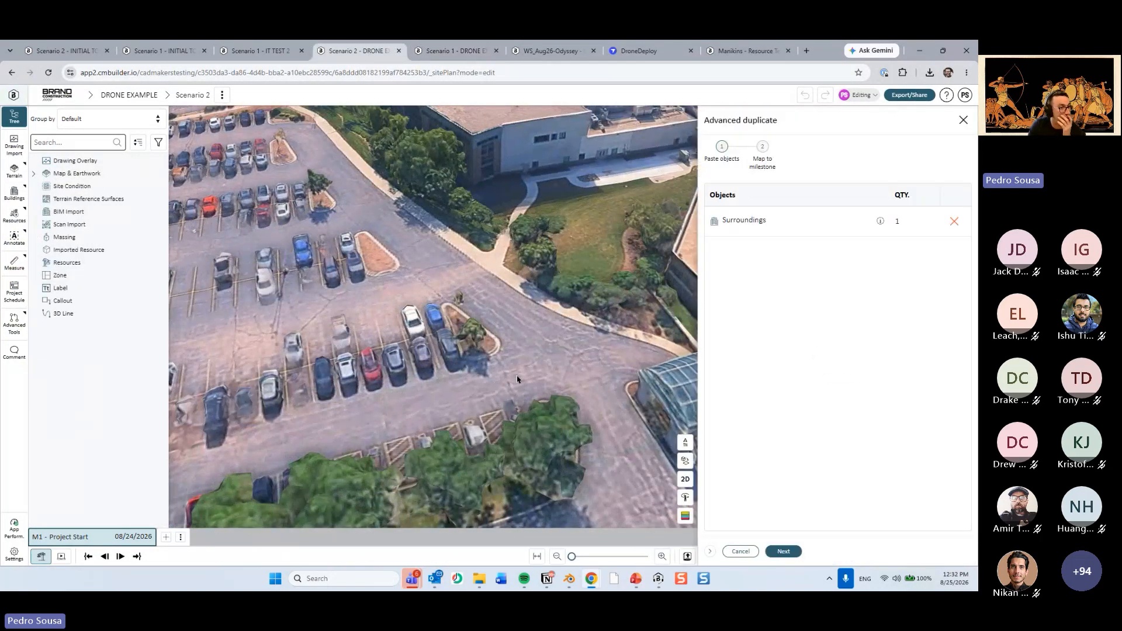
pyautogui.click(783, 551)
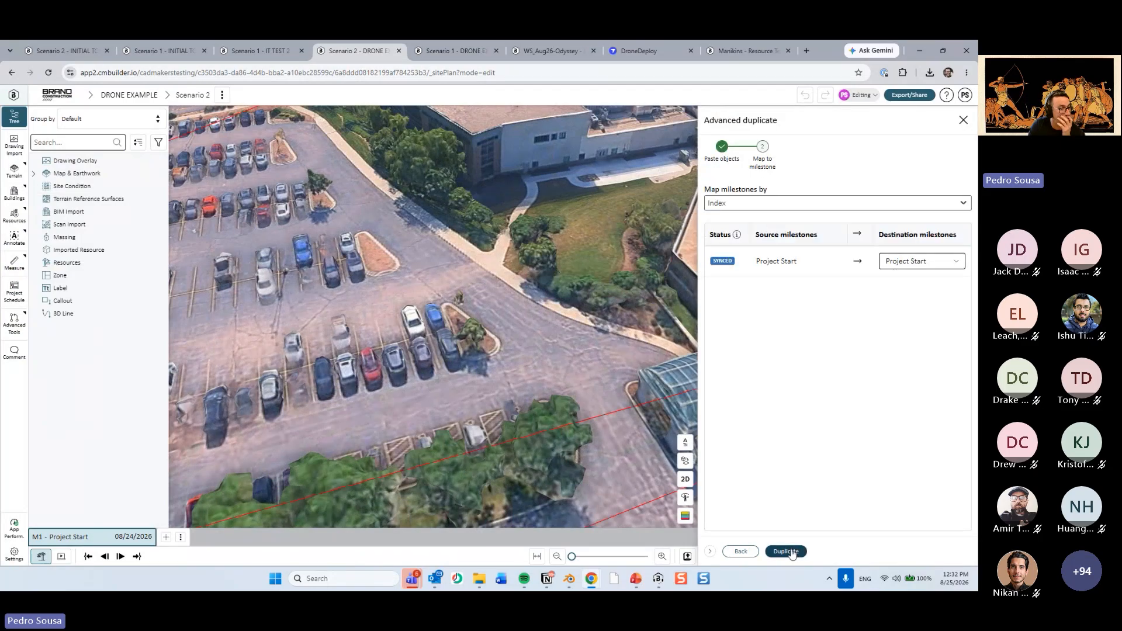
pyautogui.click(791, 552)
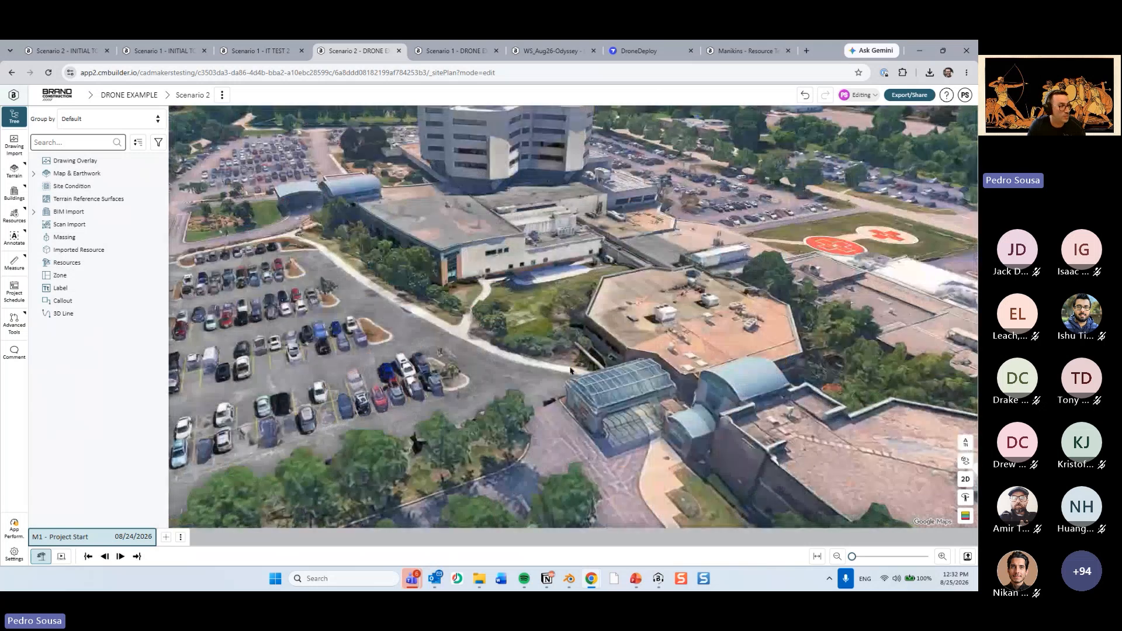
pyautogui.moveTo(571, 371); pyautogui.dragTo(599, 395)
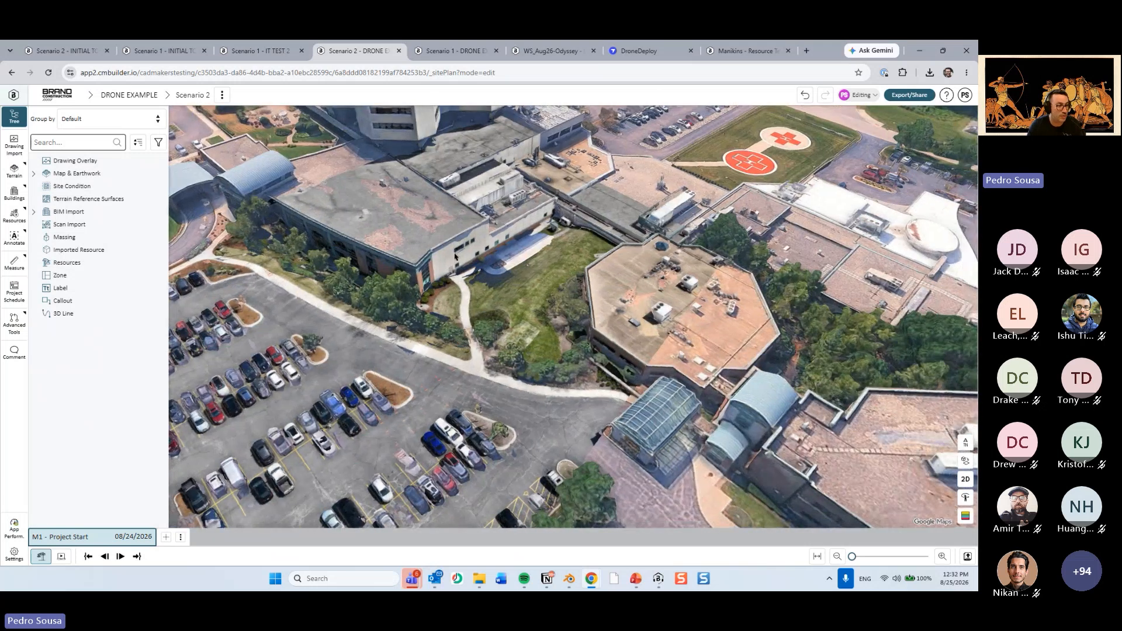
# Switch to Blender, start an FBX export of the combined mesh, and set its path mode to Copy with textures embedded.
pyautogui.click(568, 578)
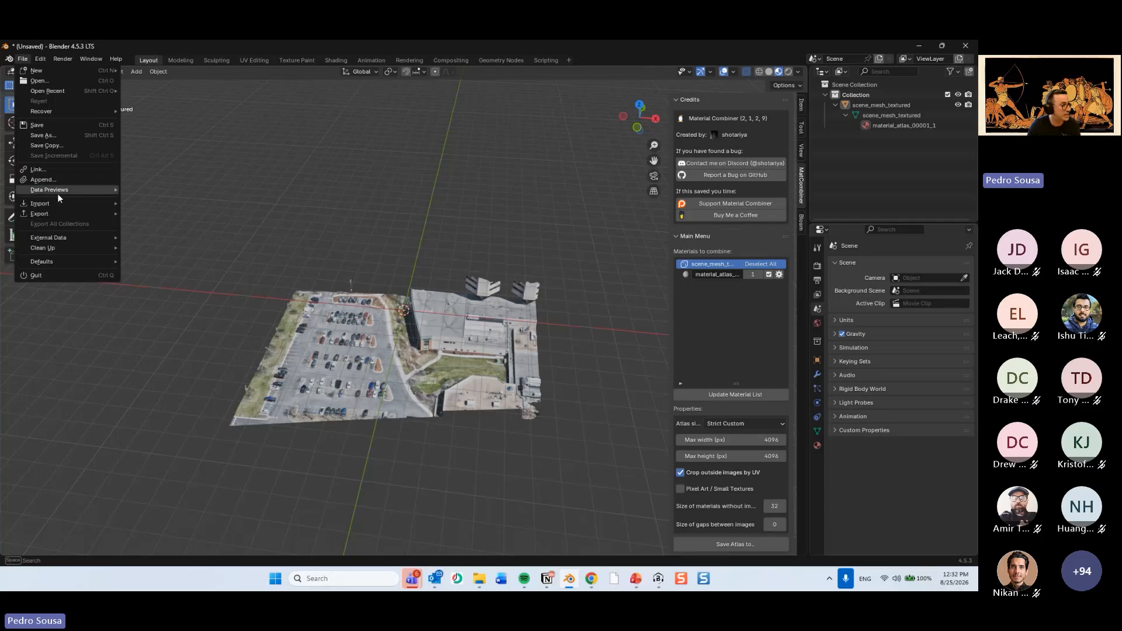
pyautogui.moveTo(63, 212)
pyautogui.click(158, 306)
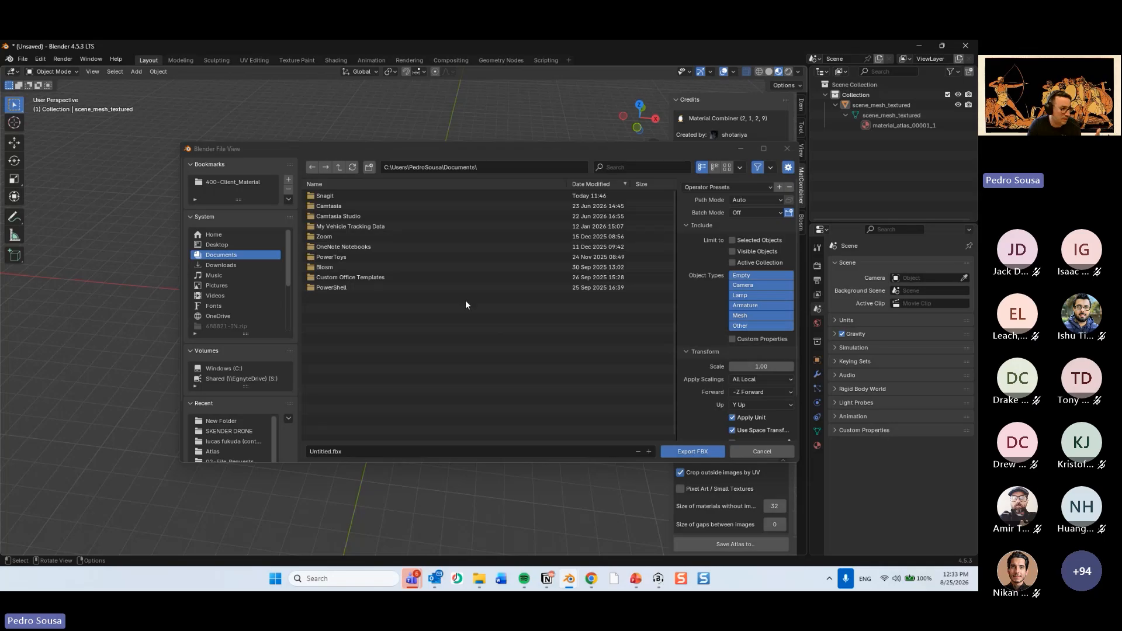
pyautogui.click(749, 199)
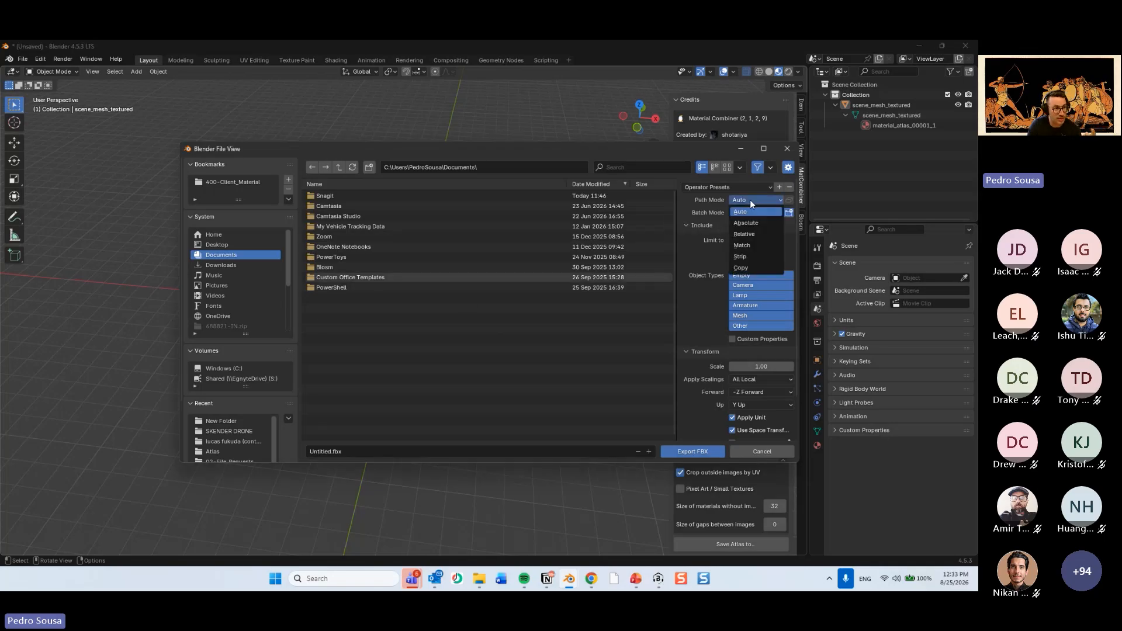
pyautogui.click(749, 199)
pyautogui.click(749, 200)
pyautogui.click(758, 267)
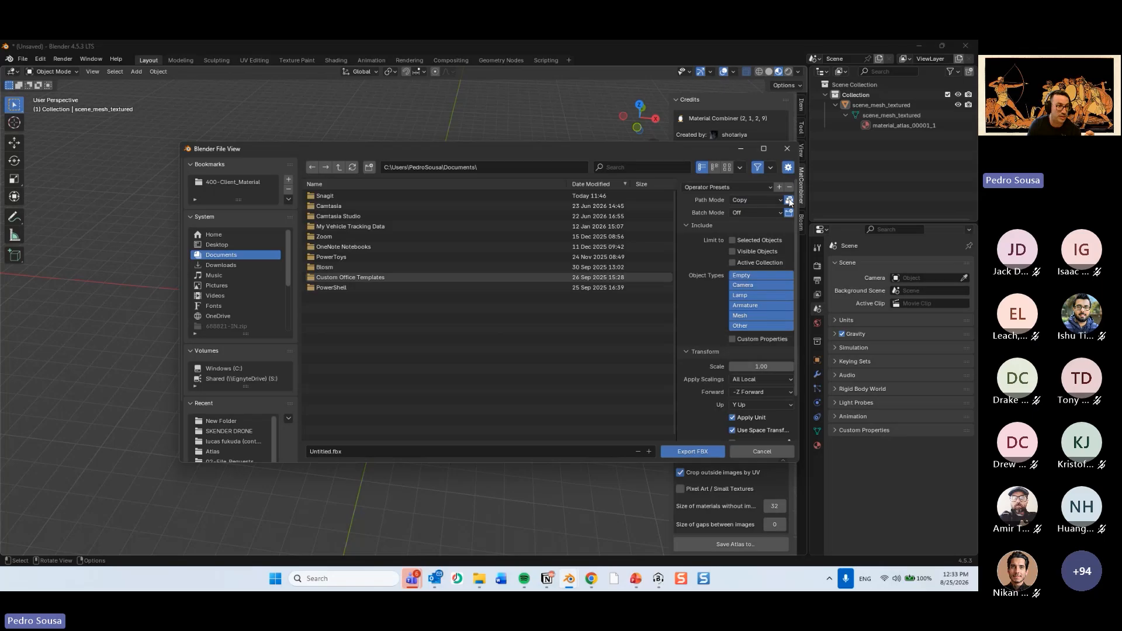
# Set the up axis to Z Up, export the mesh as Untitled.fbx to Documents, and switch back to cmBuilder.
pyautogui.click(749, 406)
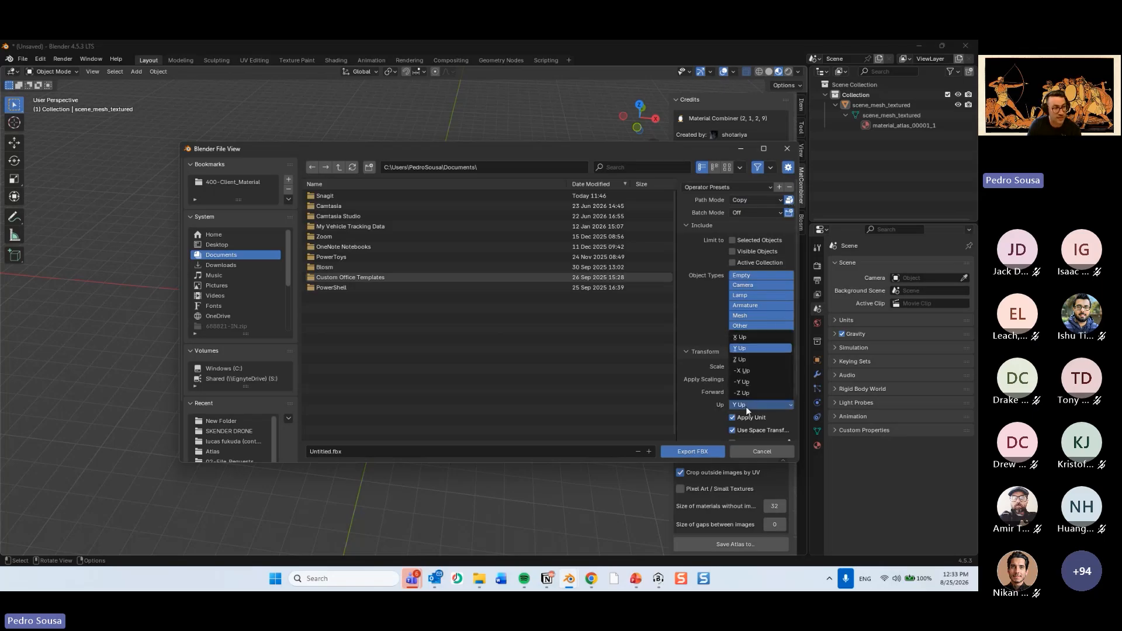
pyautogui.click(747, 360)
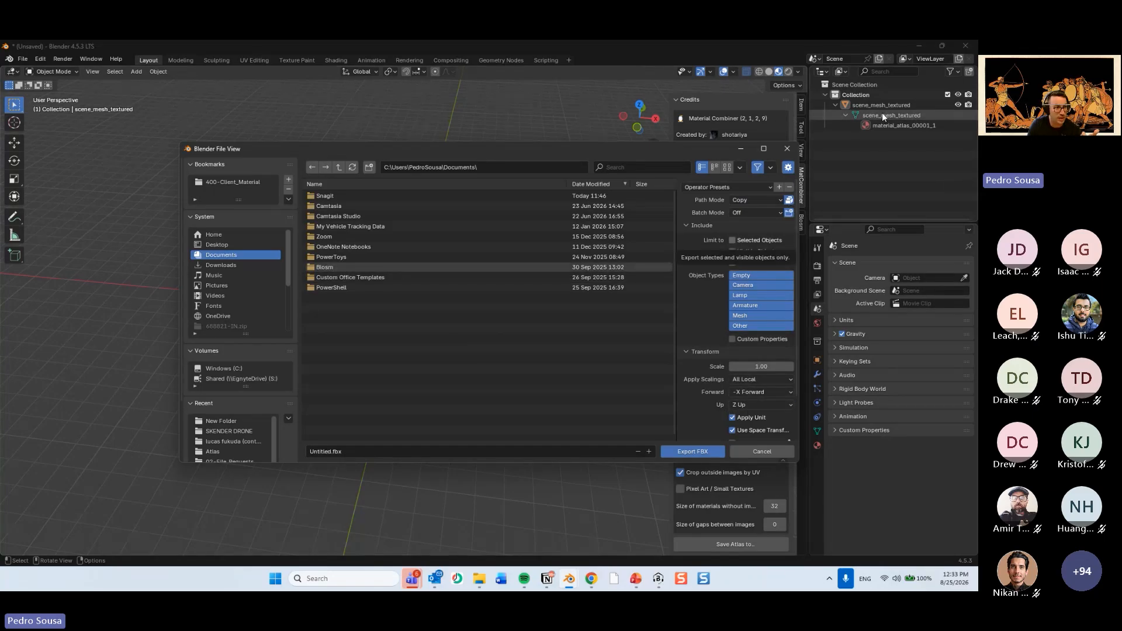
pyautogui.click(844, 125)
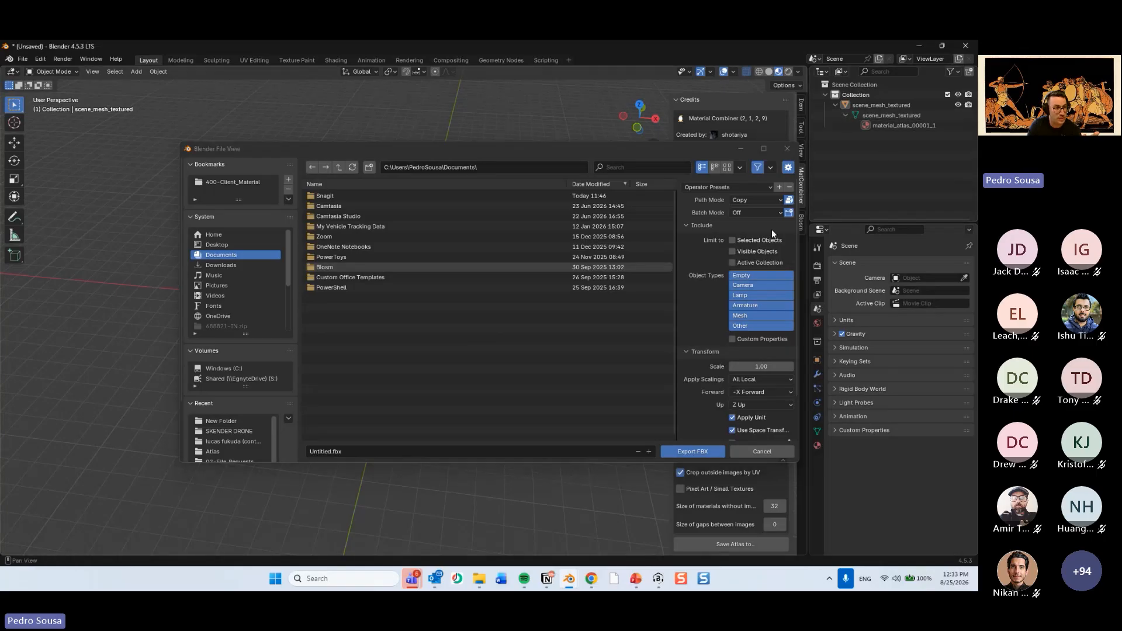
pyautogui.click(703, 451)
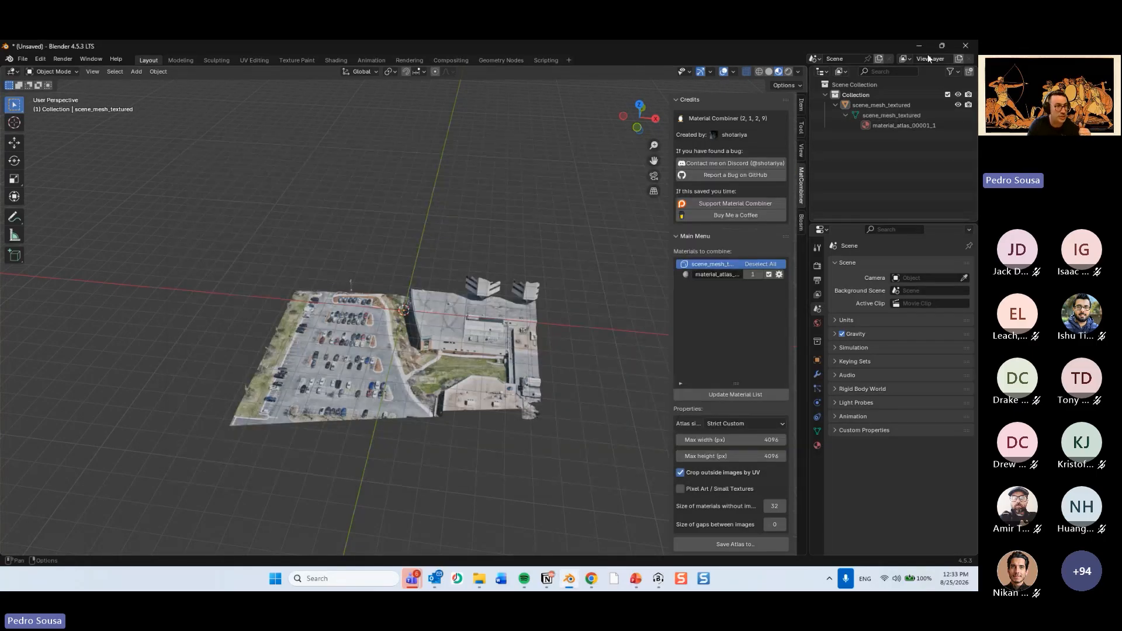
pyautogui.click(924, 51)
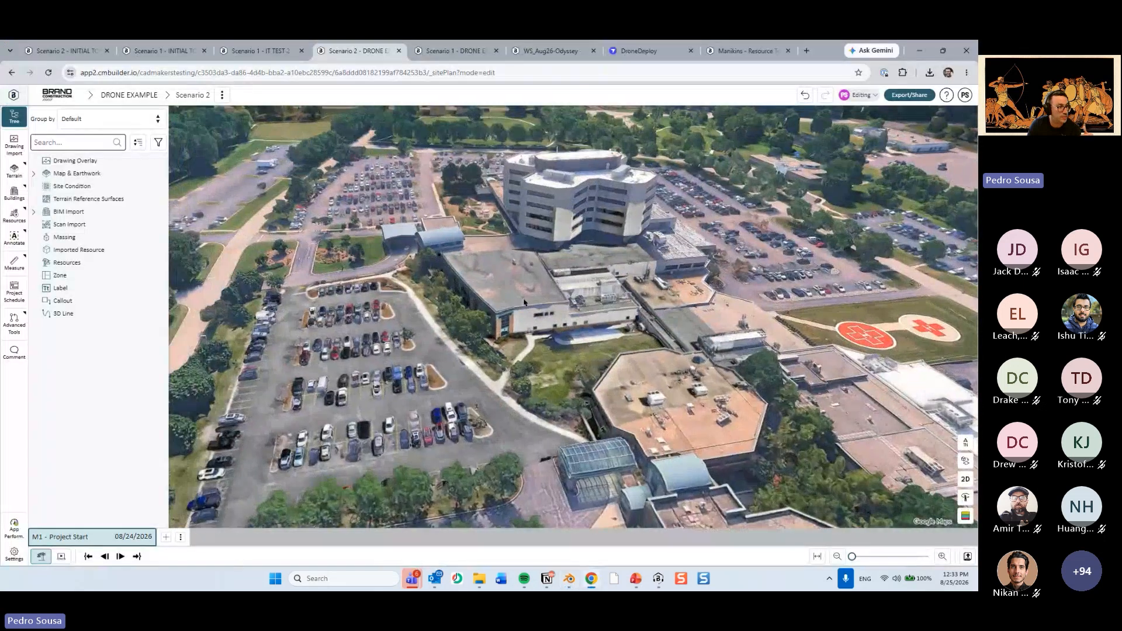
# Highlight the pasted scene_mesh_textured mesh and inspect how it sits against the surrounding map.
pyautogui.click(511, 304)
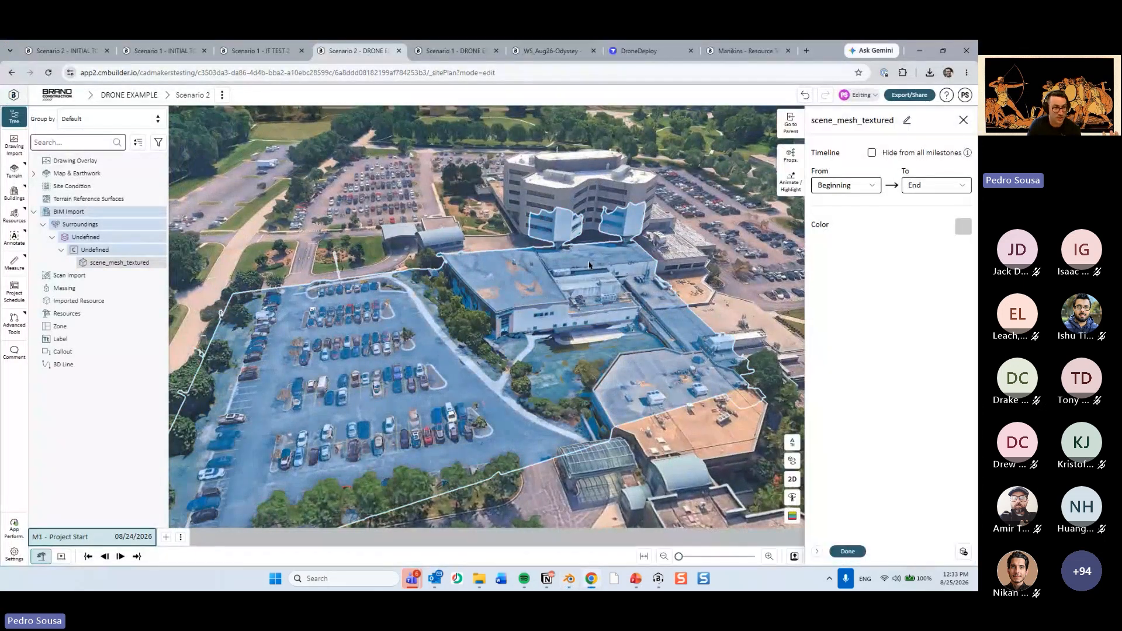
pyautogui.moveTo(555, 305); pyautogui.dragTo(631, 350)
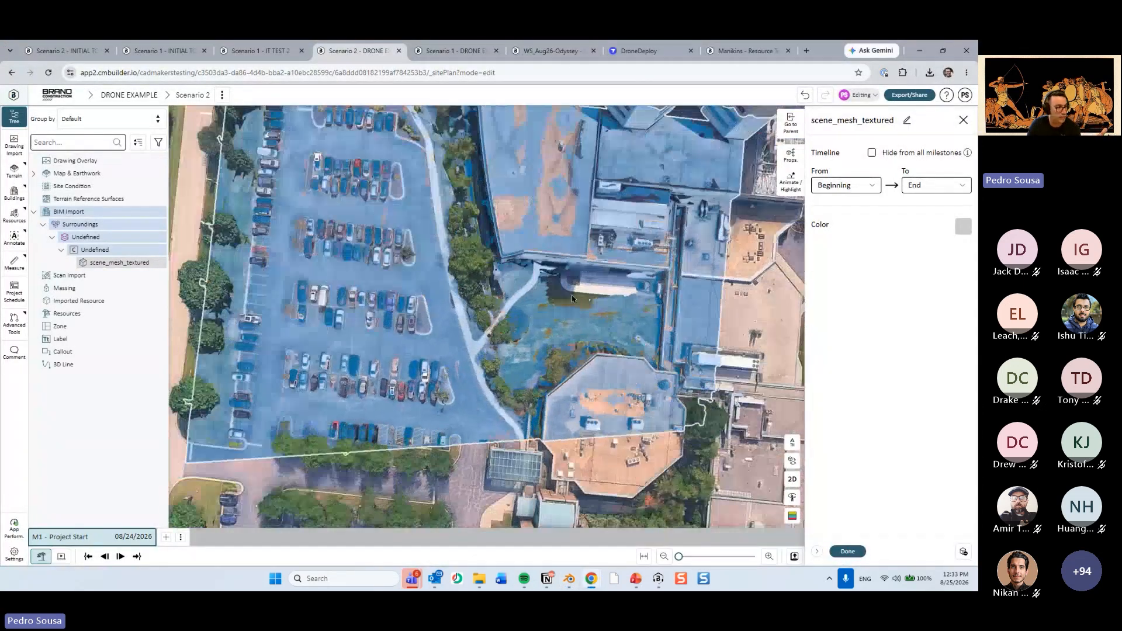
pyautogui.click(854, 556)
pyautogui.moveTo(514, 385); pyautogui.dragTo(494, 329)
pyautogui.moveTo(494, 329); pyautogui.dragTo(555, 259, button='right')
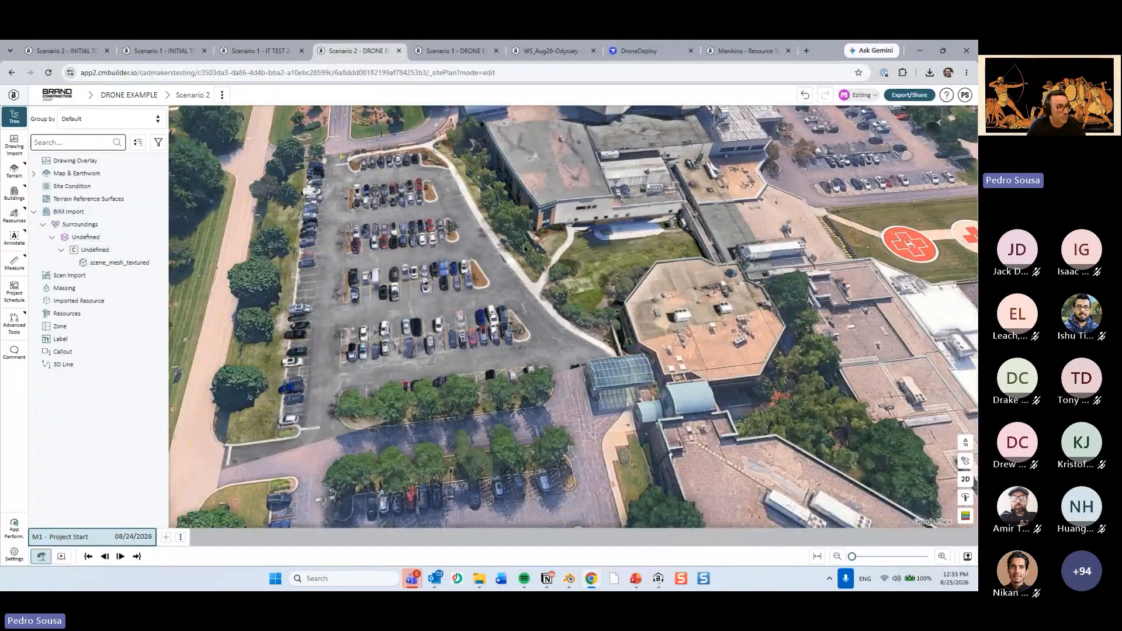
pyautogui.click(466, 255)
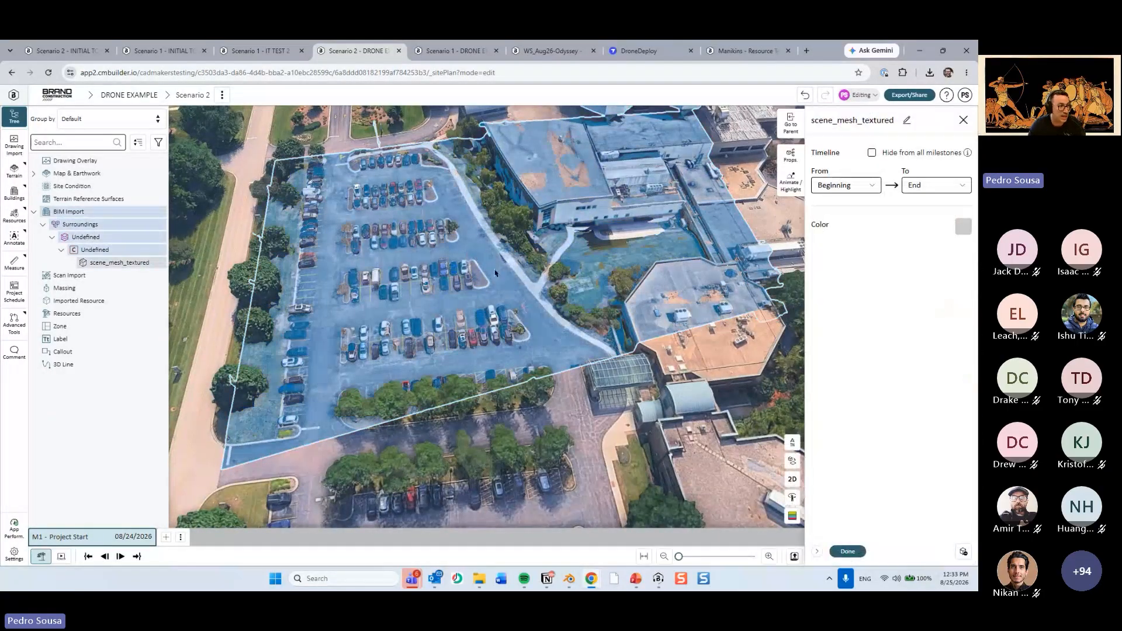
pyautogui.click(847, 552)
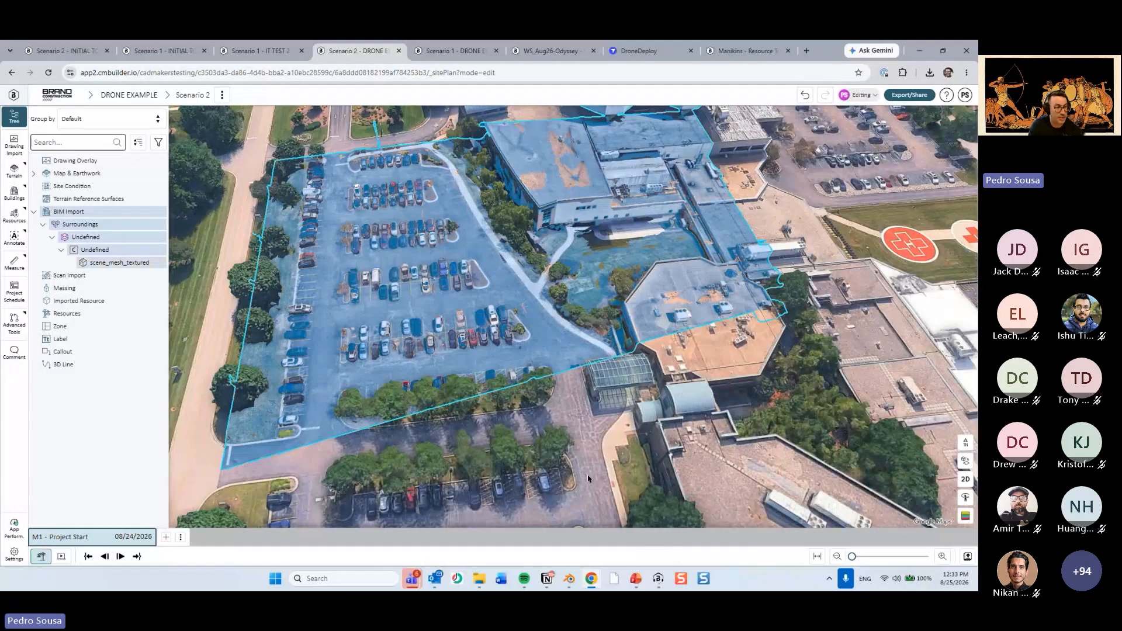
pyautogui.scroll(5, 587, 474)
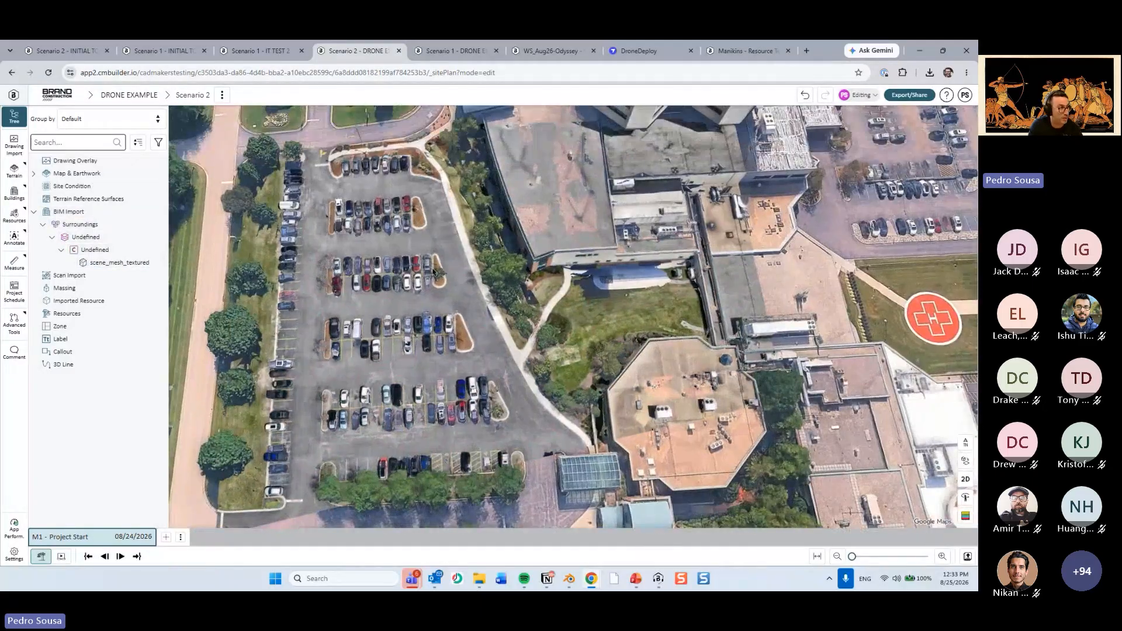
pyautogui.moveTo(411, 266); pyautogui.dragTo(383, 225, button='middle')
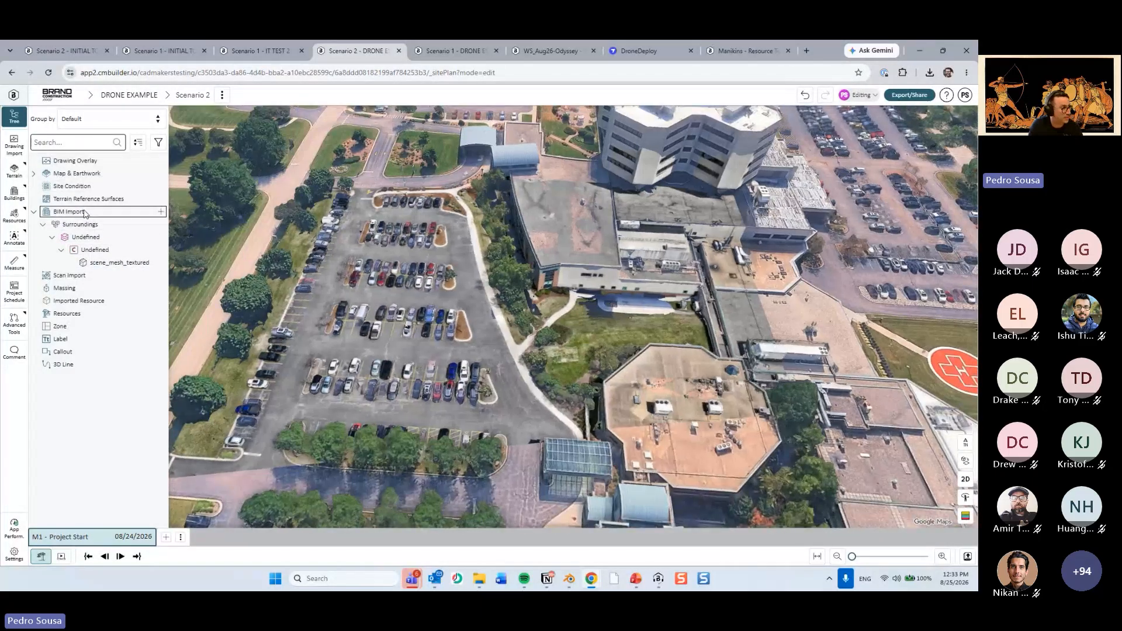
# Toggle the BIM Import group's temporary visibility off and back on to compare the drone mesh with the base map.
pyautogui.click(82, 215)
pyautogui.press('h')
pyautogui.moveTo(576, 488); pyautogui.dragTo(646, 403, button='middle')
pyautogui.press('Escape')
pyautogui.scroll(2, 645, 380)
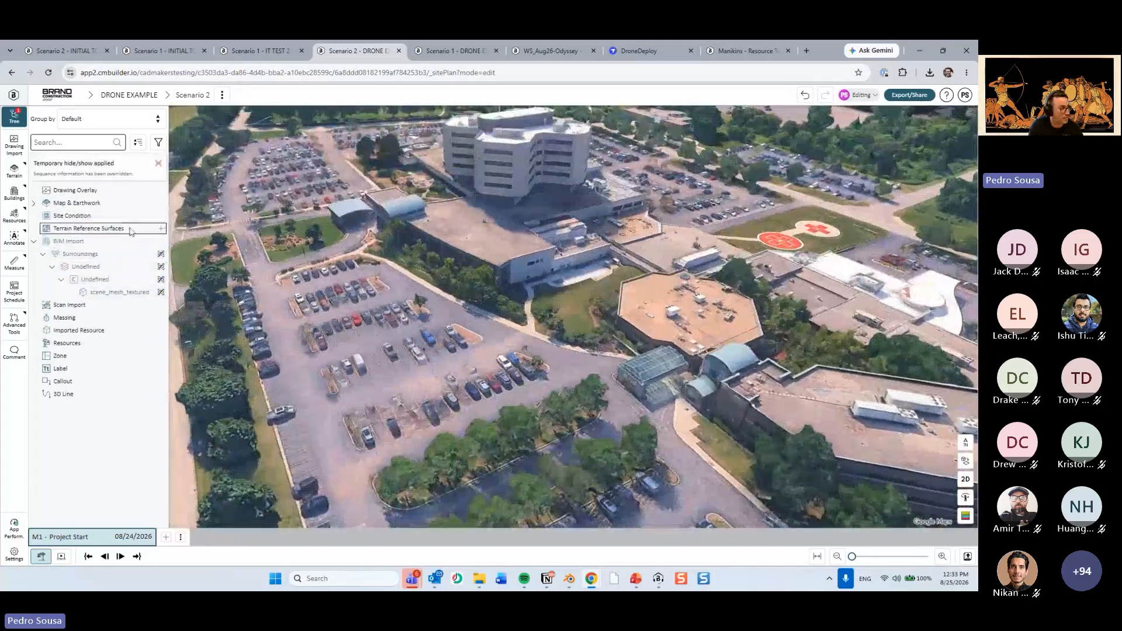
pyautogui.click(106, 244)
pyautogui.press('h')
pyautogui.moveTo(494, 263); pyautogui.dragTo(470, 301, button='middle')
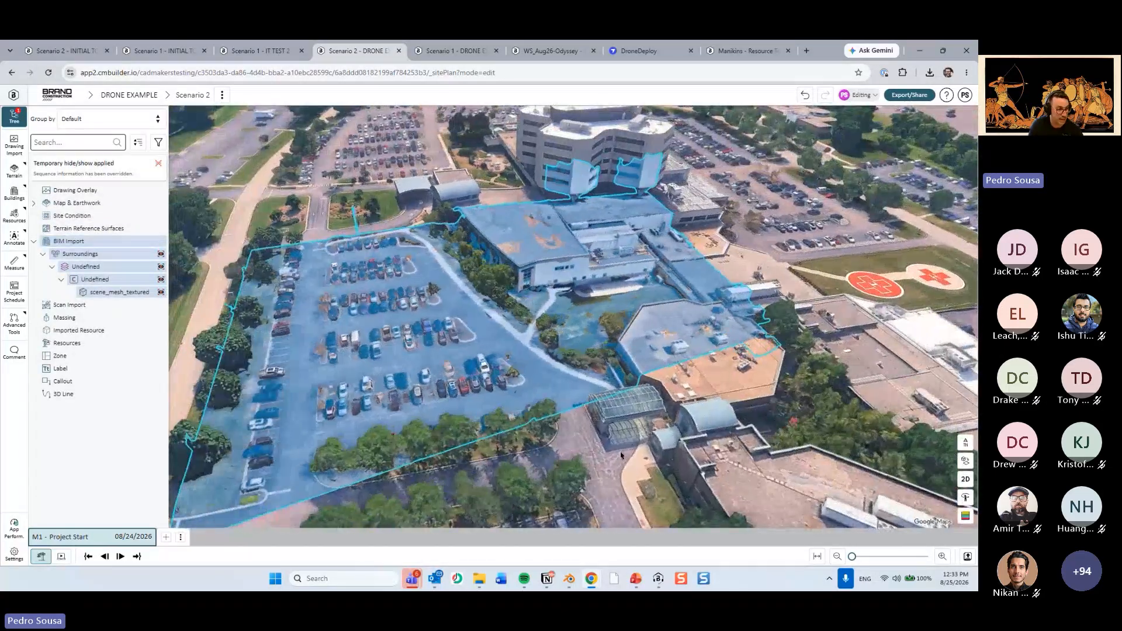
pyautogui.press('Escape')
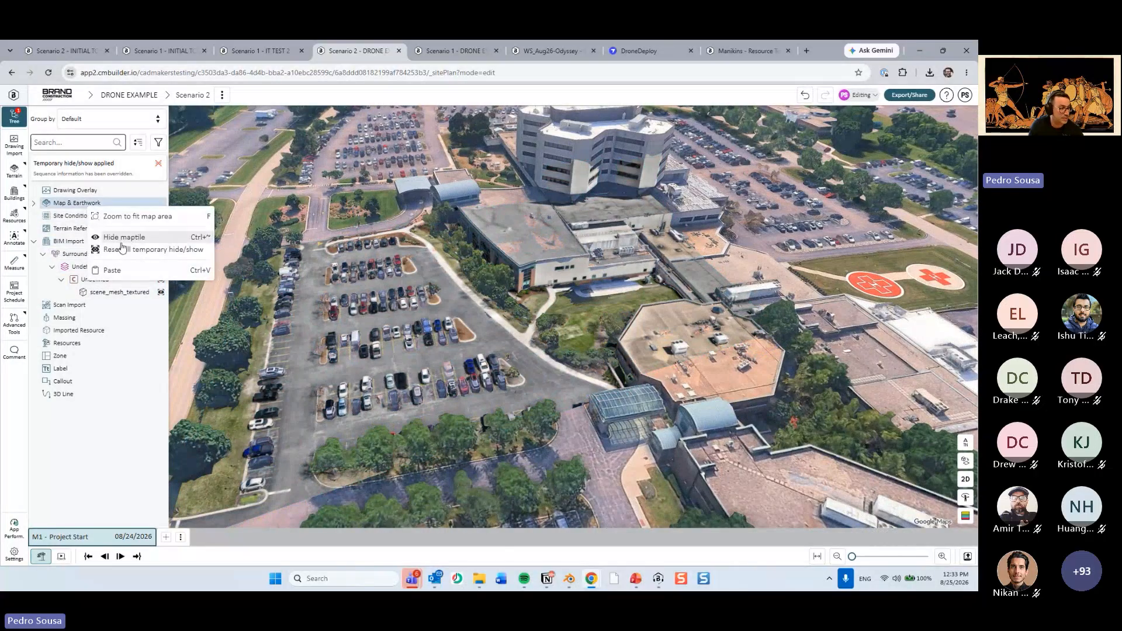
# Hide the maptile and examine the drone mesh's lawn, stairs and parking lot on their own.
pyautogui.click(122, 240)
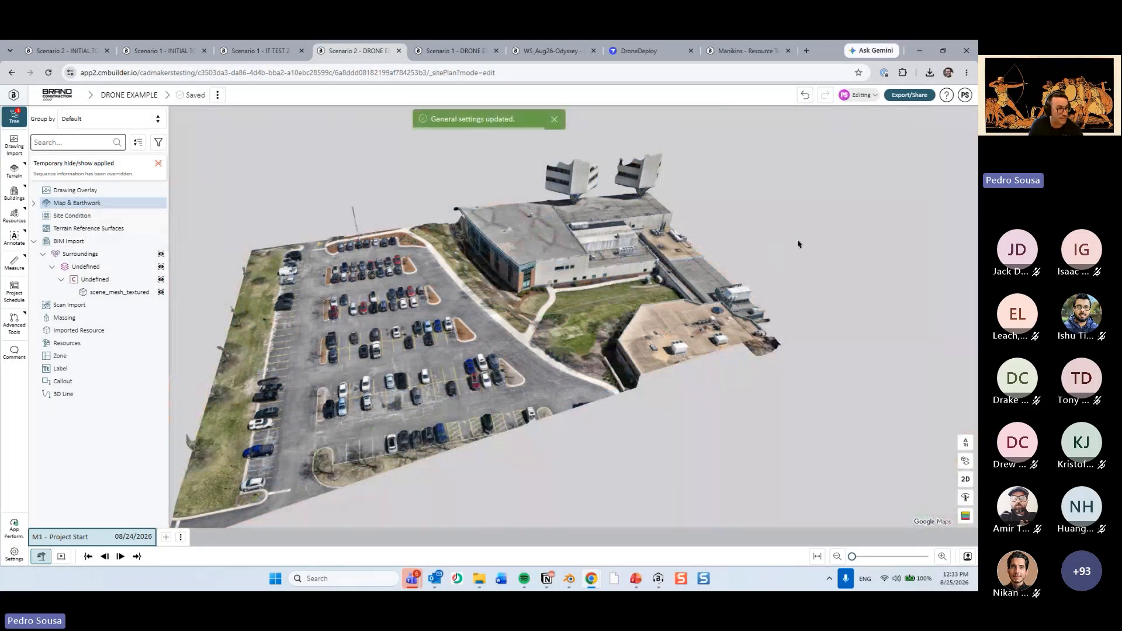
pyautogui.moveTo(724, 263); pyautogui.dragTo(471, 395, button='middle')
pyautogui.scroll(3, 660, 292)
pyautogui.scroll(-2, 519, 352)
pyautogui.scroll(5, 506, 341)
pyautogui.scroll(4, 533, 398)
pyautogui.moveTo(662, 303); pyautogui.dragTo(510, 346, button='middle')
pyautogui.moveTo(649, 333); pyautogui.dragTo(540, 412, button='middle')
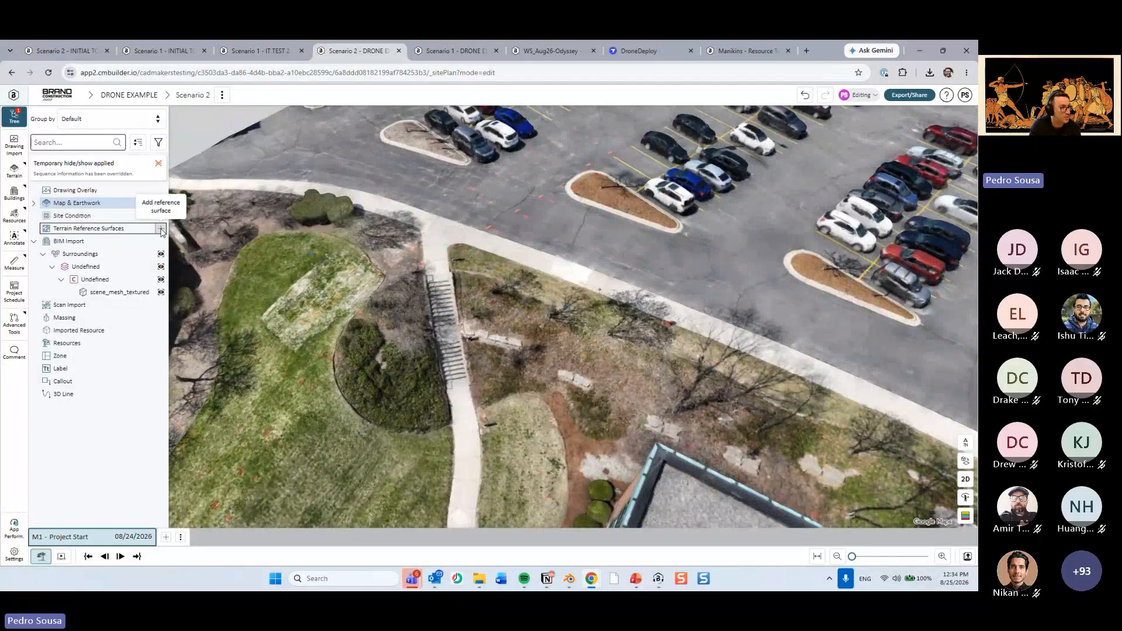
# Start a terrain reference surface from points and place the first seven points around the courtyard lawn in 2D view.
pyautogui.click(162, 230)
pyautogui.click(844, 154)
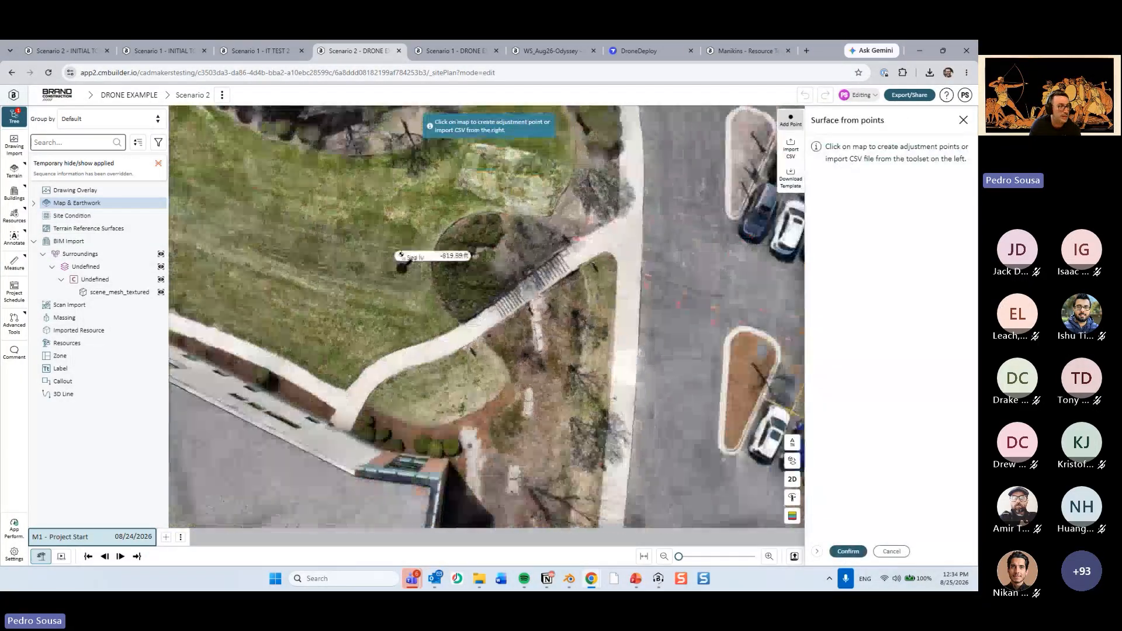
pyautogui.moveTo(402, 262); pyautogui.dragTo(453, 388, button='middle')
pyautogui.scroll(-4, 455, 385)
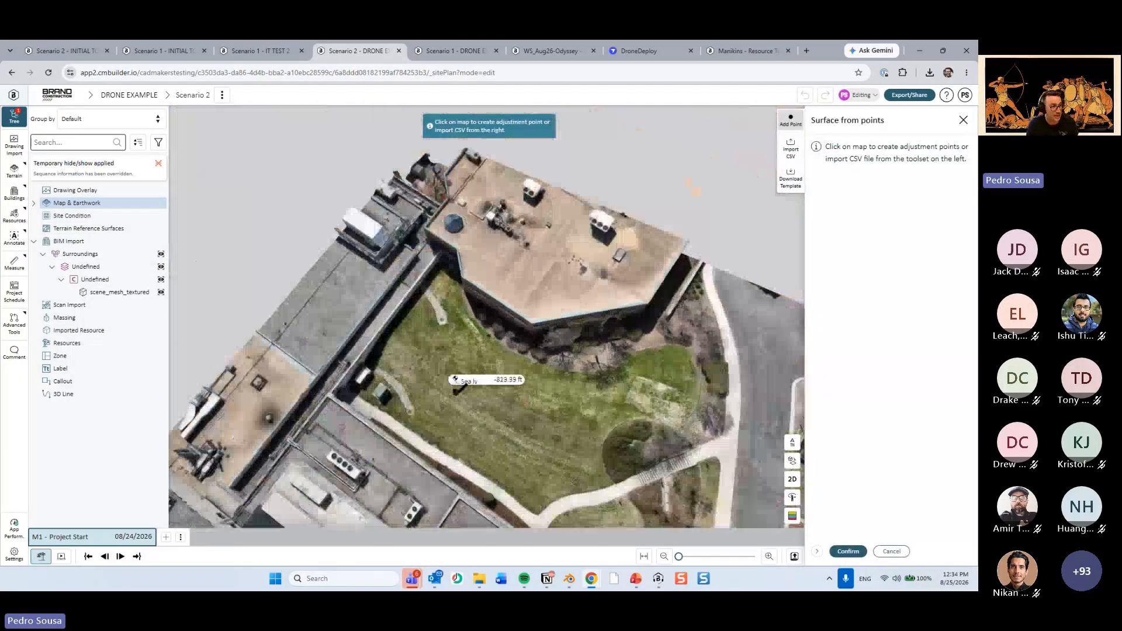
pyautogui.press('2')
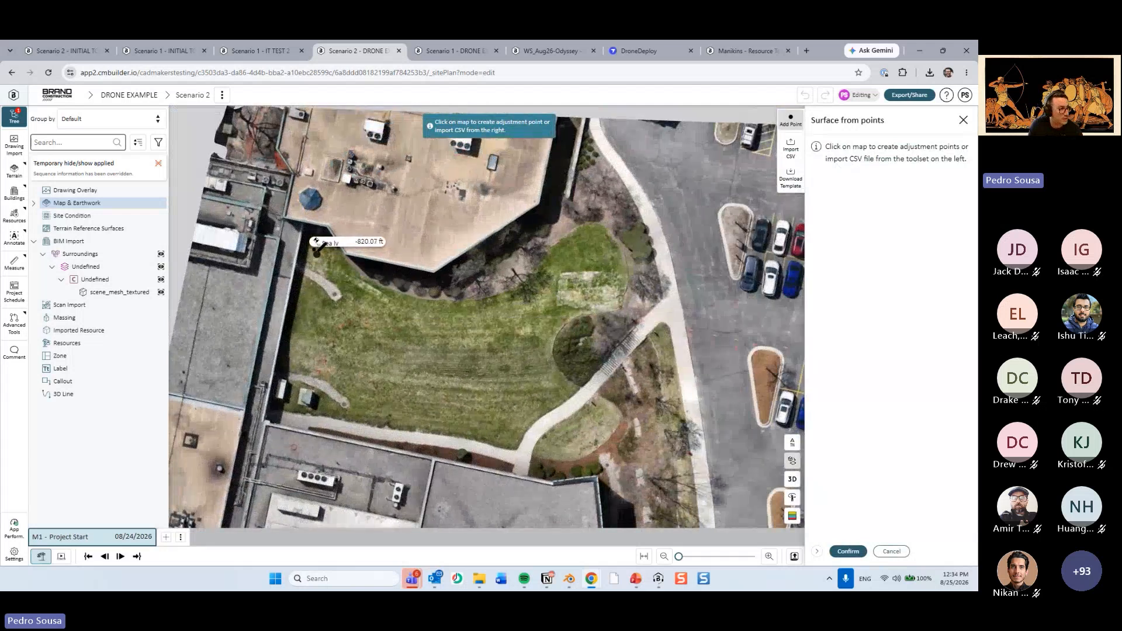
pyautogui.click(315, 246)
pyautogui.click(293, 415)
pyautogui.click(429, 310)
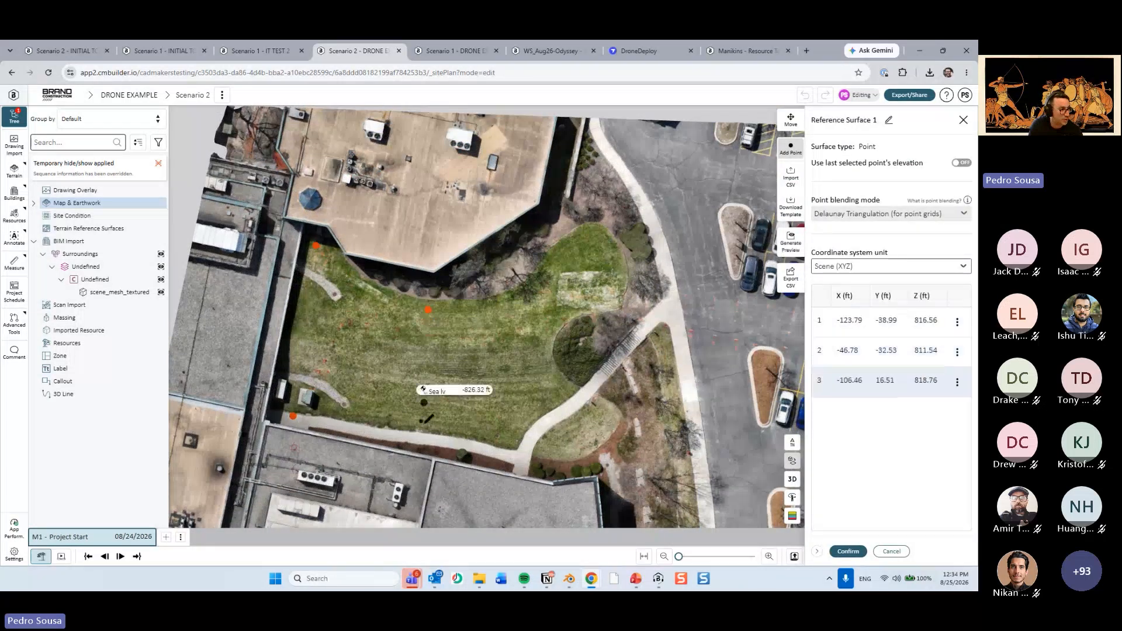
pyautogui.click(428, 447)
pyautogui.click(431, 444)
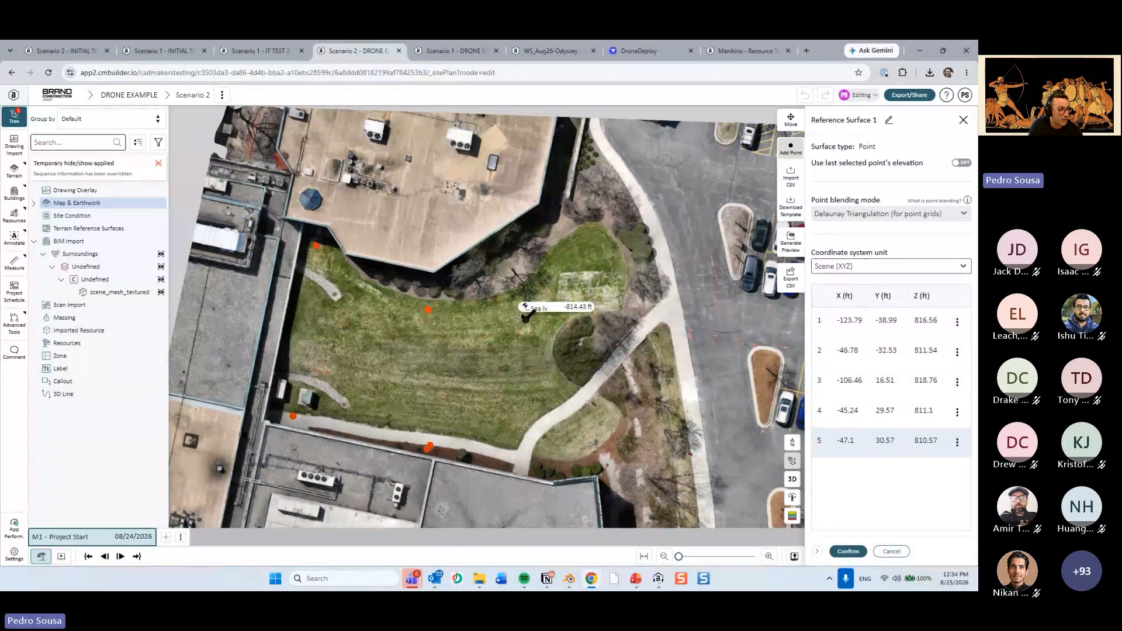
pyautogui.click(519, 318)
pyautogui.click(520, 457)
# Add two surface points along the wall at the lawn's far end, one beside the air-conditioning unit.
pyautogui.moveTo(562, 405); pyautogui.dragTo(393, 351, button='right')
pyautogui.scroll(3, 421, 370)
pyautogui.scroll(5, 371, 323)
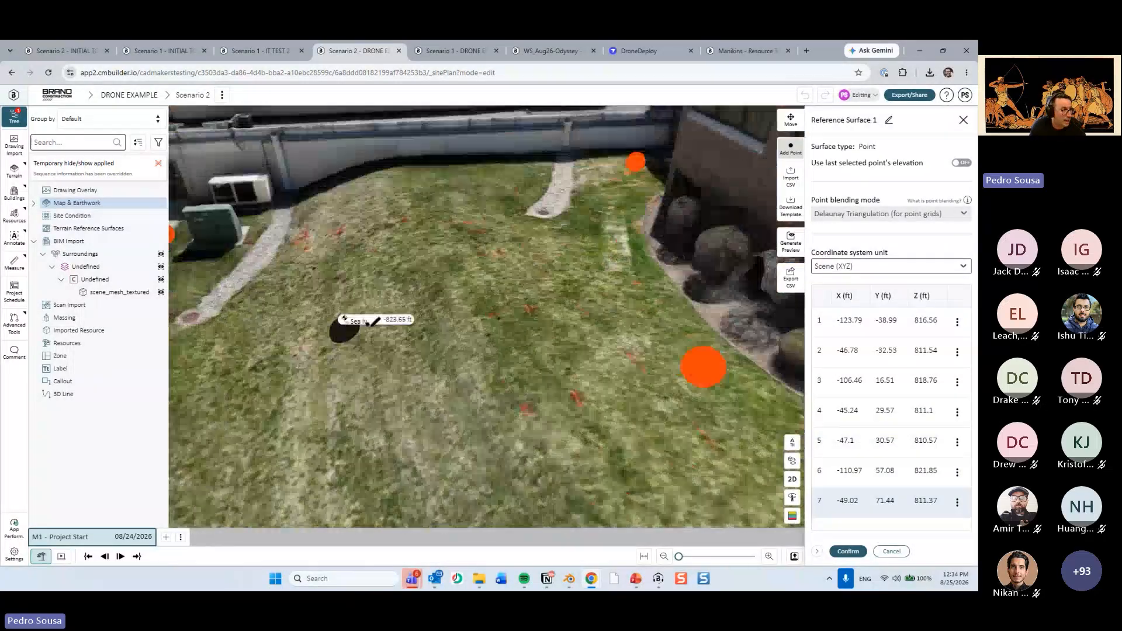
pyautogui.scroll(-5, 368, 321)
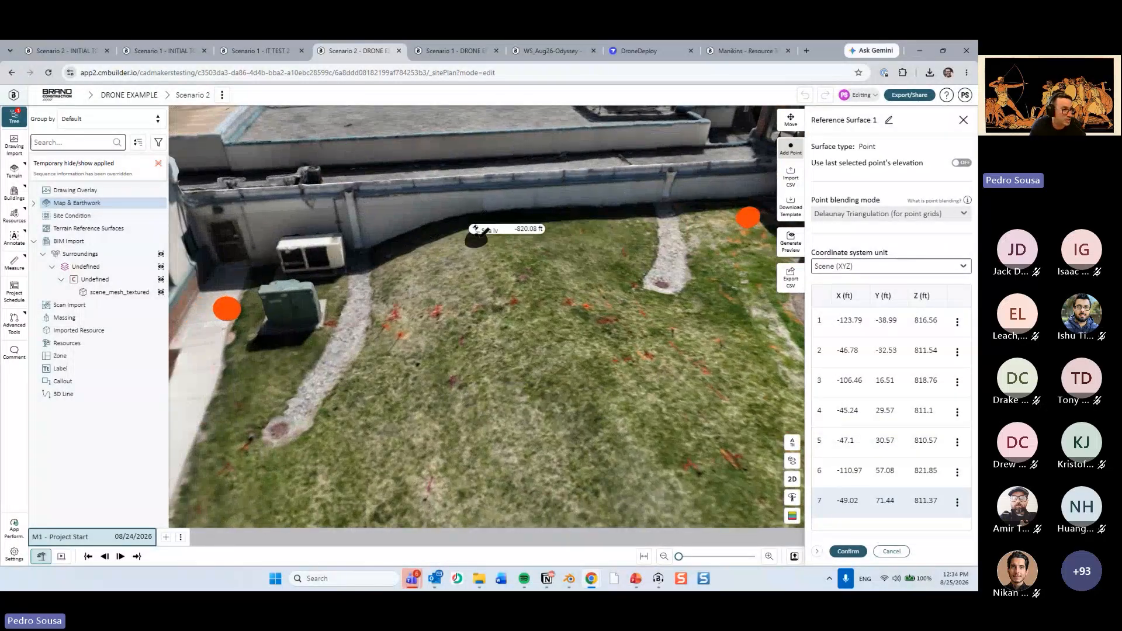
pyautogui.click(492, 216)
pyautogui.click(356, 251)
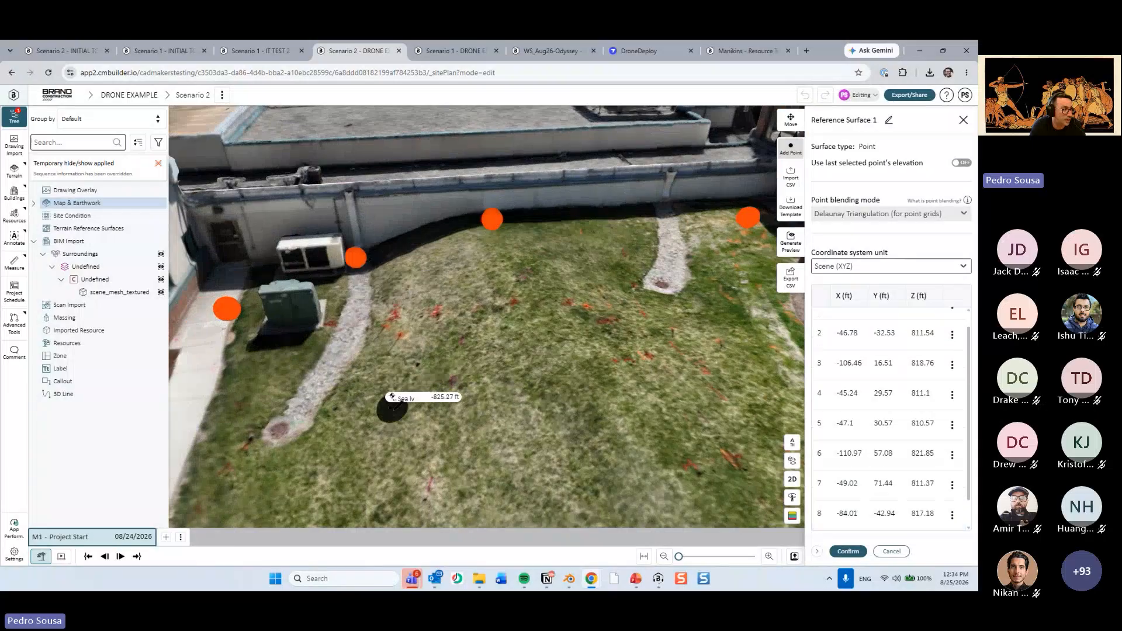
# Add surface points across the interior of the courtyard lawn and at the end of the gravel strip.
pyautogui.moveTo(401, 396); pyautogui.dragTo(398, 381, button='right')
pyautogui.click(560, 330)
pyautogui.moveTo(560, 331); pyautogui.dragTo(505, 418, button='right')
pyautogui.click(539, 440)
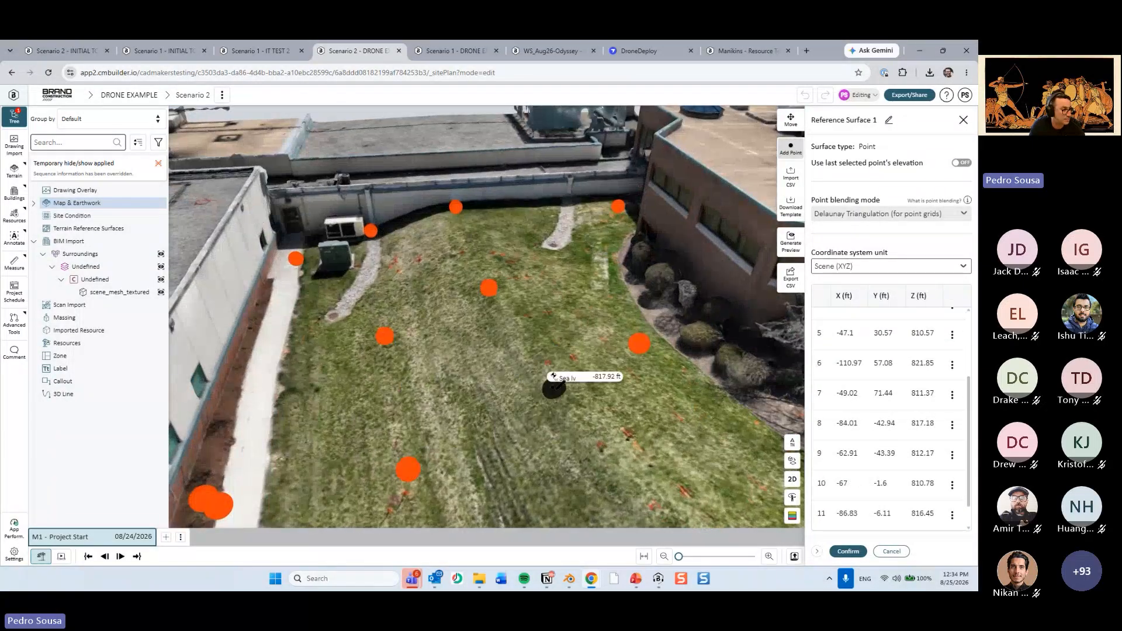
pyautogui.click(554, 389)
pyautogui.moveTo(554, 389); pyautogui.dragTo(444, 376, button='right')
pyautogui.click(476, 297)
pyautogui.click(449, 255)
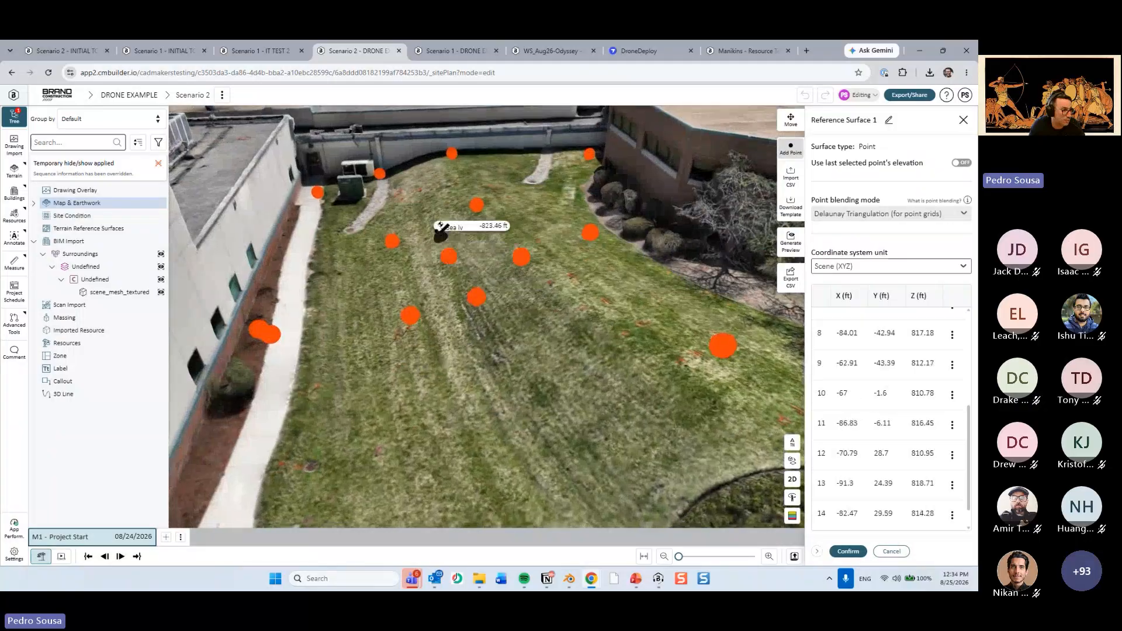
pyautogui.click(349, 220)
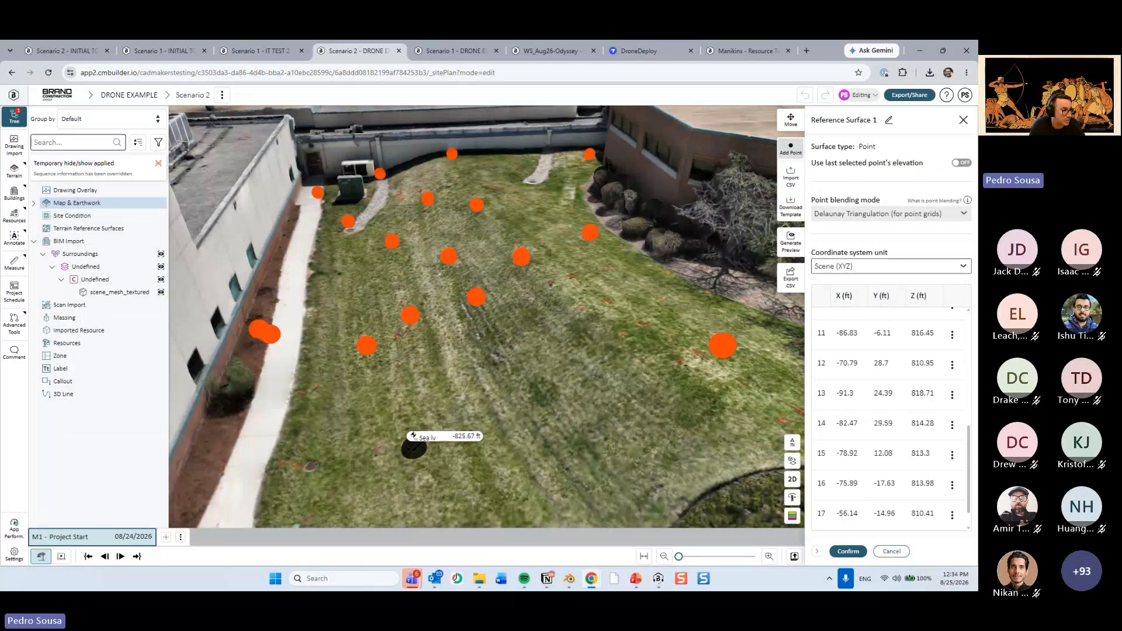
# Add surface points across the near half of the lawn toward the path and the round shrub bed.
pyautogui.click(413, 448)
pyautogui.click(461, 423)
pyautogui.click(608, 346)
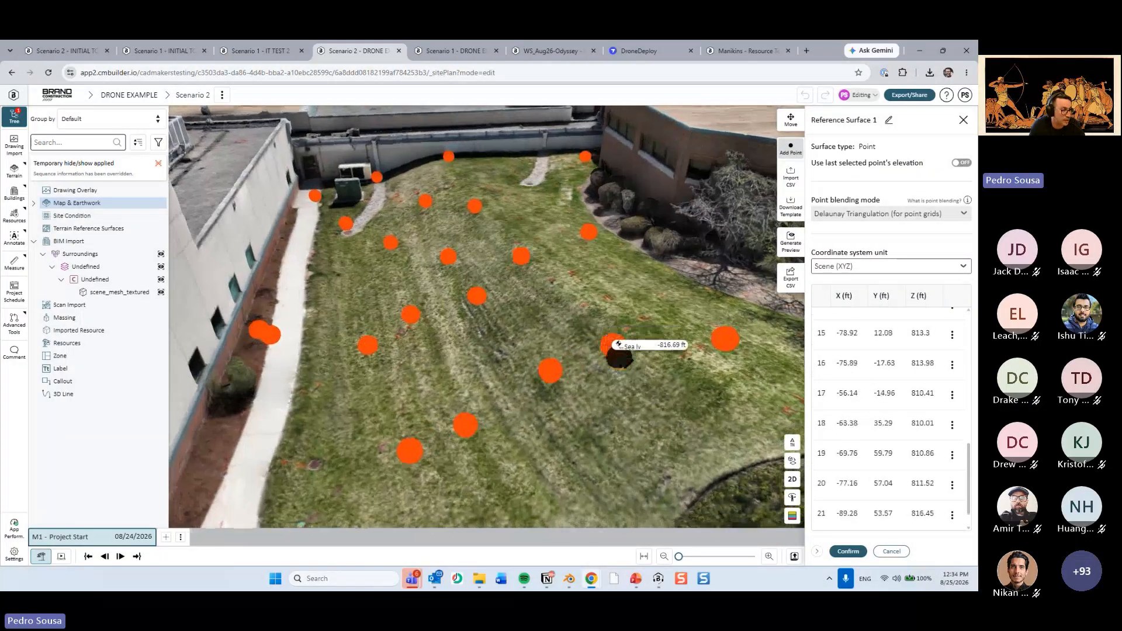
pyautogui.scroll(-3, 619, 356)
pyautogui.moveTo(619, 388); pyautogui.dragTo(561, 345, button='right')
pyautogui.click(653, 307)
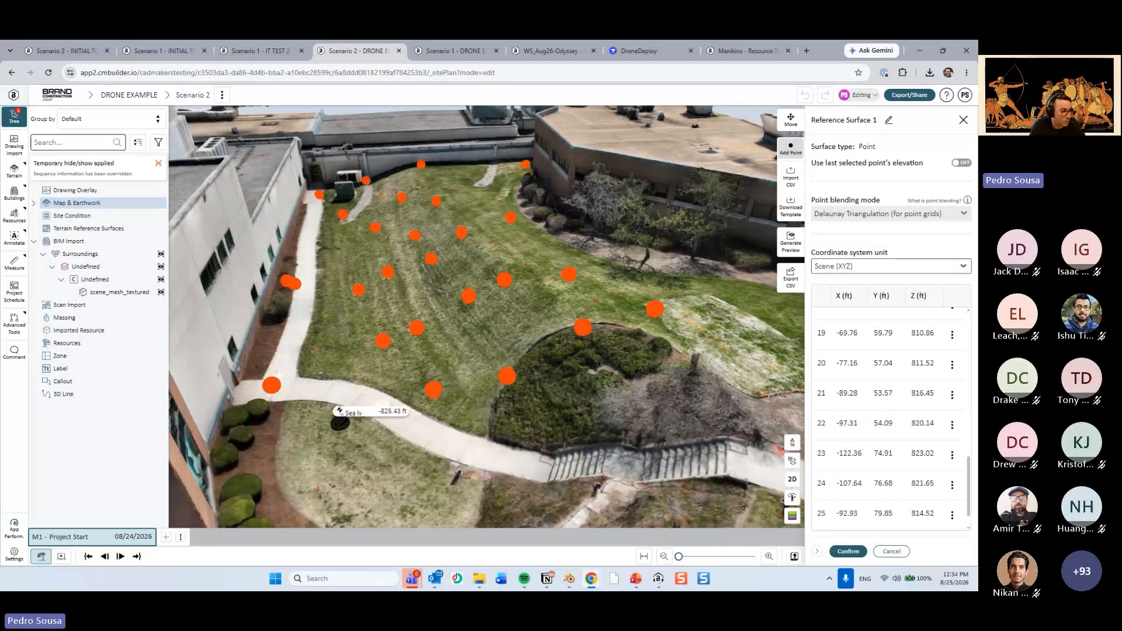
# Add surface points on the small grass patch beyond the path and on the slope beside the stairs.
pyautogui.moveTo(399, 426); pyautogui.dragTo(394, 502)
pyautogui.moveTo(394, 502); pyautogui.dragTo(411, 374, button='right')
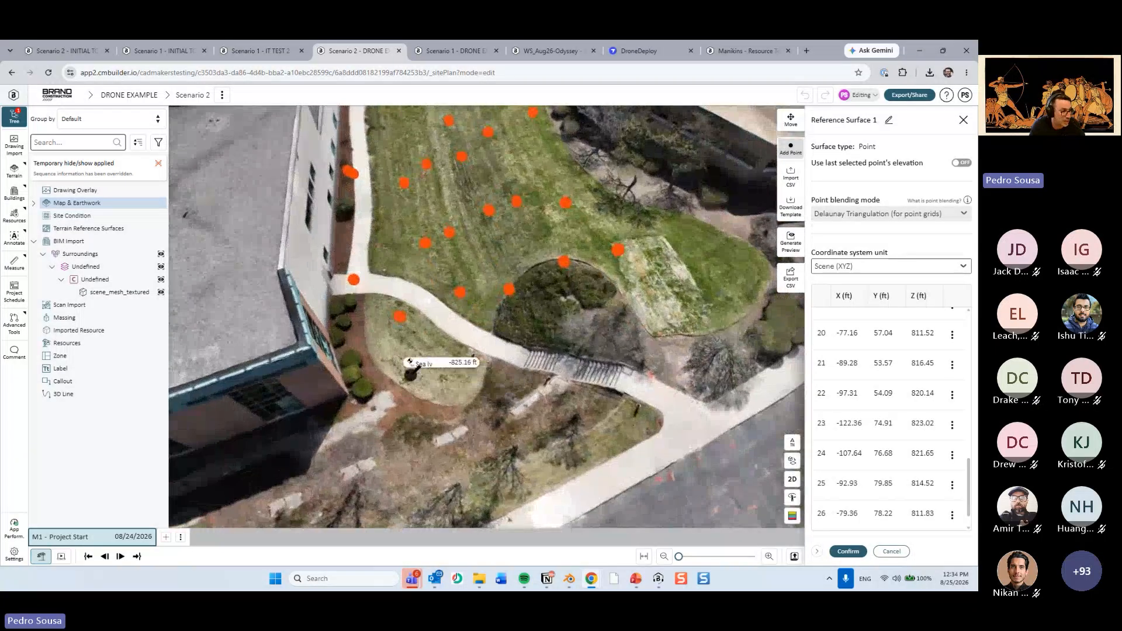
pyautogui.moveTo(449, 399); pyautogui.dragTo(550, 405)
pyautogui.click(549, 416)
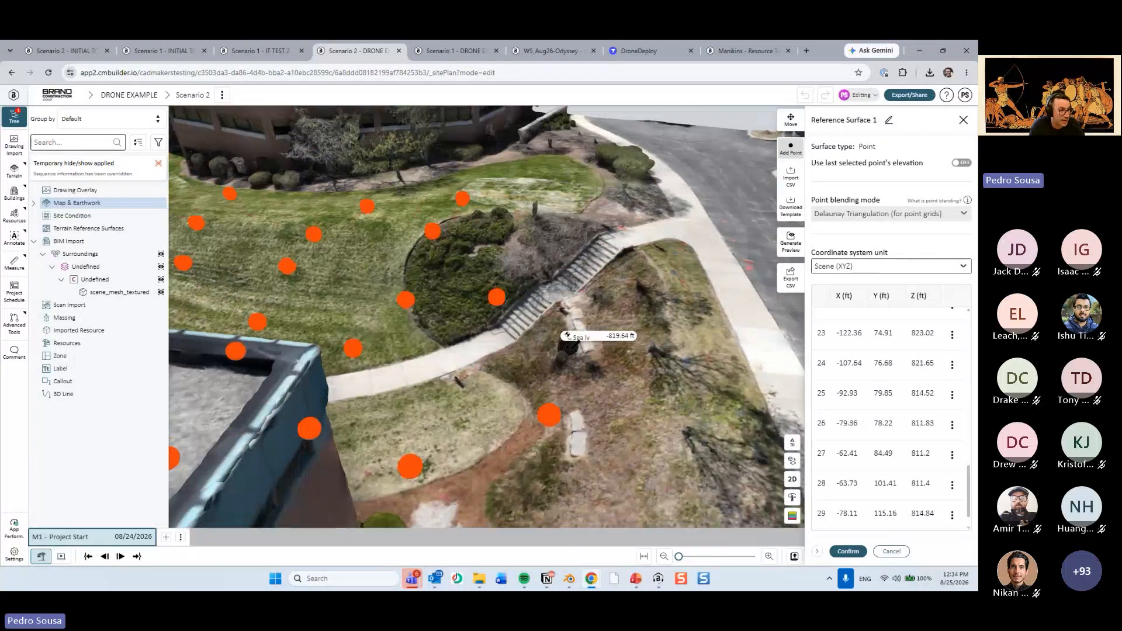
pyautogui.click(576, 208)
pyautogui.click(675, 311)
# Add surface points around the lawn's outer tip and the planted ground near the stairs.
pyautogui.moveTo(637, 253); pyautogui.dragTo(377, 397, button='right')
pyautogui.click(371, 263)
pyautogui.moveTo(411, 296); pyautogui.dragTo(574, 376)
pyautogui.moveTo(573, 376); pyautogui.dragTo(459, 418, button='right')
pyautogui.scroll(2, 439, 388)
pyautogui.click(439, 387)
pyautogui.scroll(-3, 447, 373)
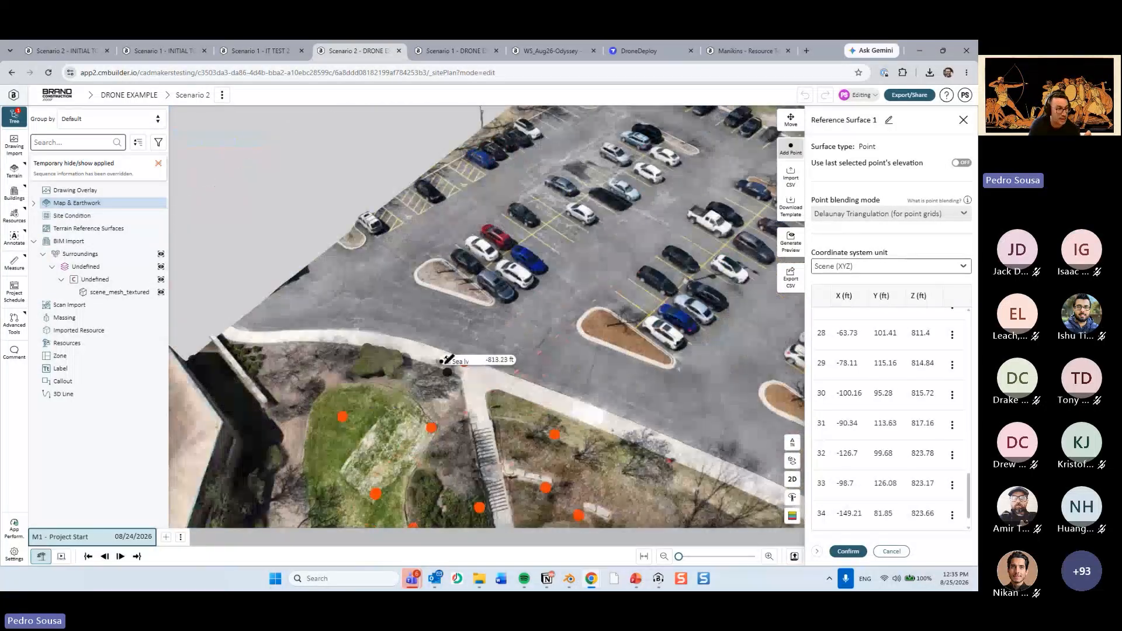
# Add surface points near the top of the stairs, at the parking lot's edge and on the adjoining slope.
pyautogui.moveTo(355, 299); pyautogui.dragTo(447, 313)
pyautogui.click(381, 422)
pyautogui.scroll(-1, 465, 331)
pyautogui.moveTo(611, 312); pyautogui.dragTo(443, 396, button='right')
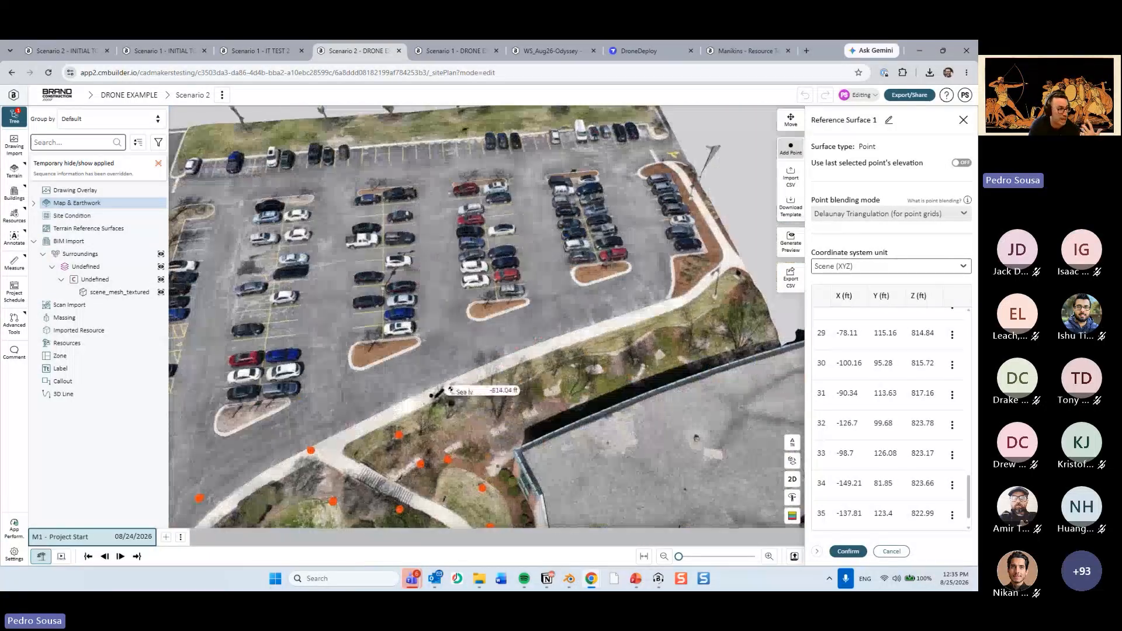
pyautogui.click(423, 390)
pyautogui.scroll(3, 451, 374)
pyautogui.moveTo(501, 468); pyautogui.dragTo(573, 446)
pyautogui.moveTo(573, 446); pyautogui.dragTo(476, 374, button='right')
pyautogui.click(450, 398)
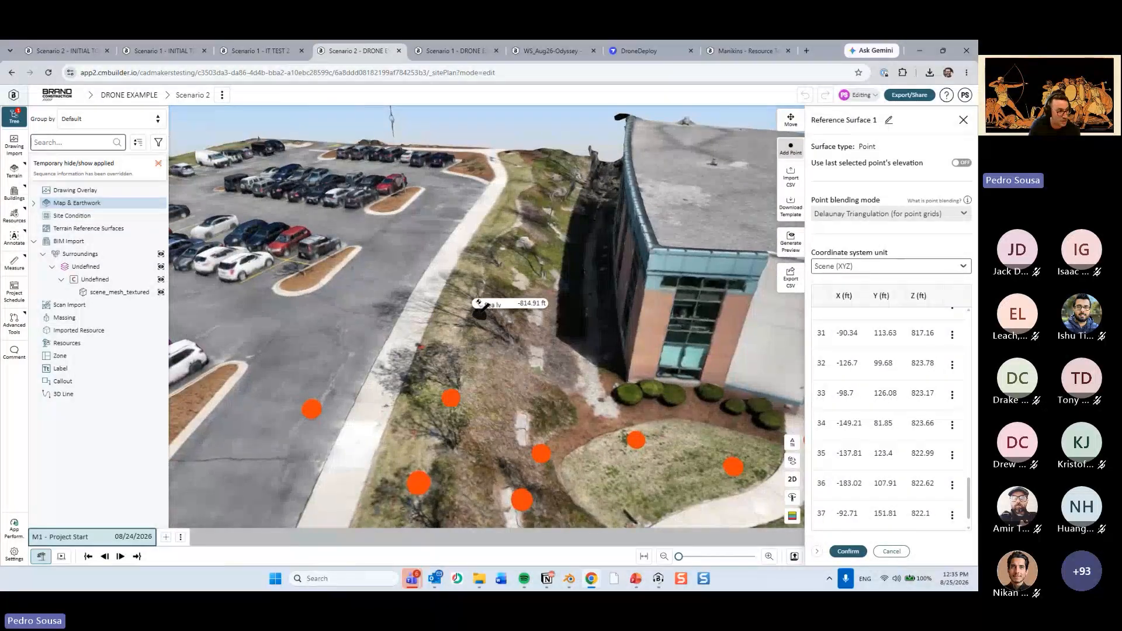
# Add a row of five surface points along the planted slope beside the sidewalk.
pyautogui.click(479, 311)
pyautogui.click(508, 257)
pyautogui.click(527, 214)
pyautogui.click(540, 175)
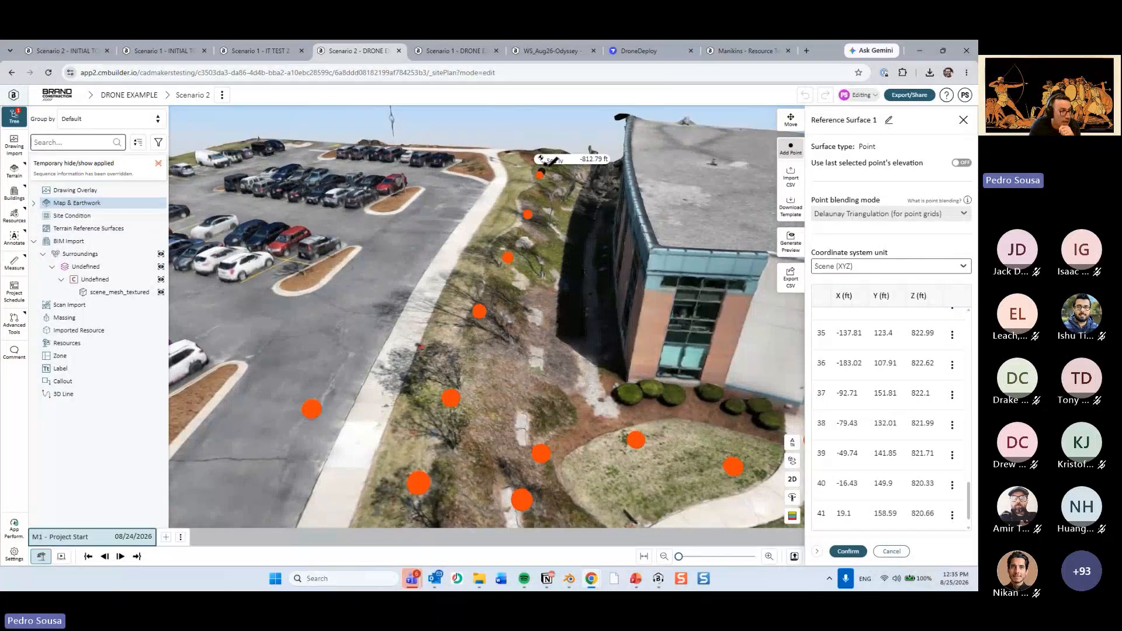
pyautogui.click(557, 156)
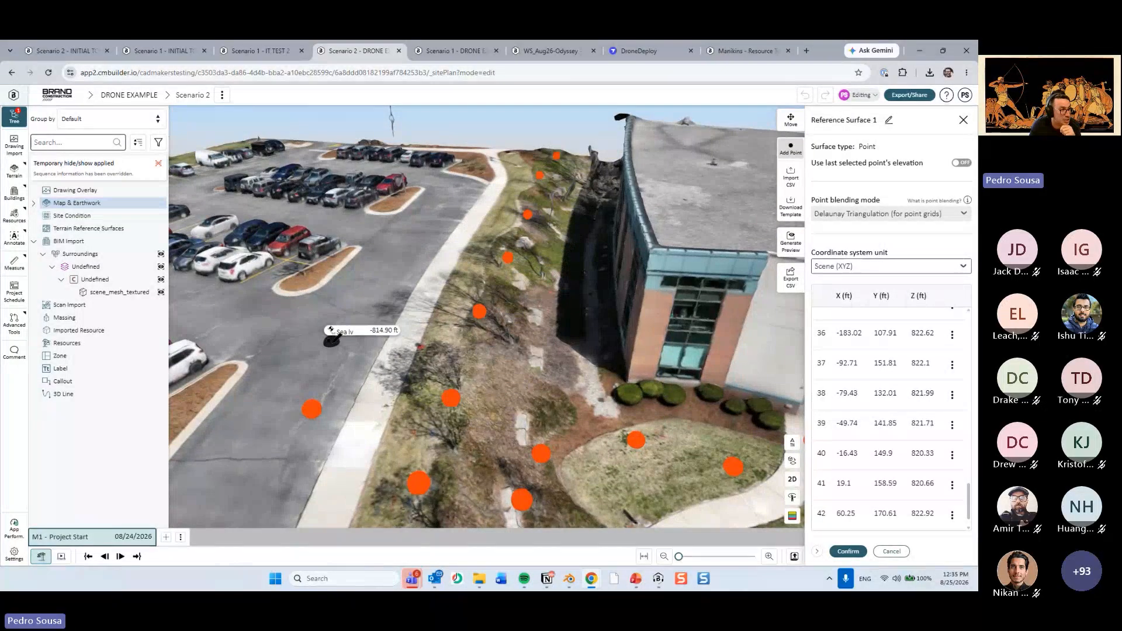
# Add a row of four surface points on the parking lot pavement parallel to the sidewalk.
pyautogui.click(333, 344)
pyautogui.click(403, 255)
pyautogui.click(431, 207)
pyautogui.click(456, 177)
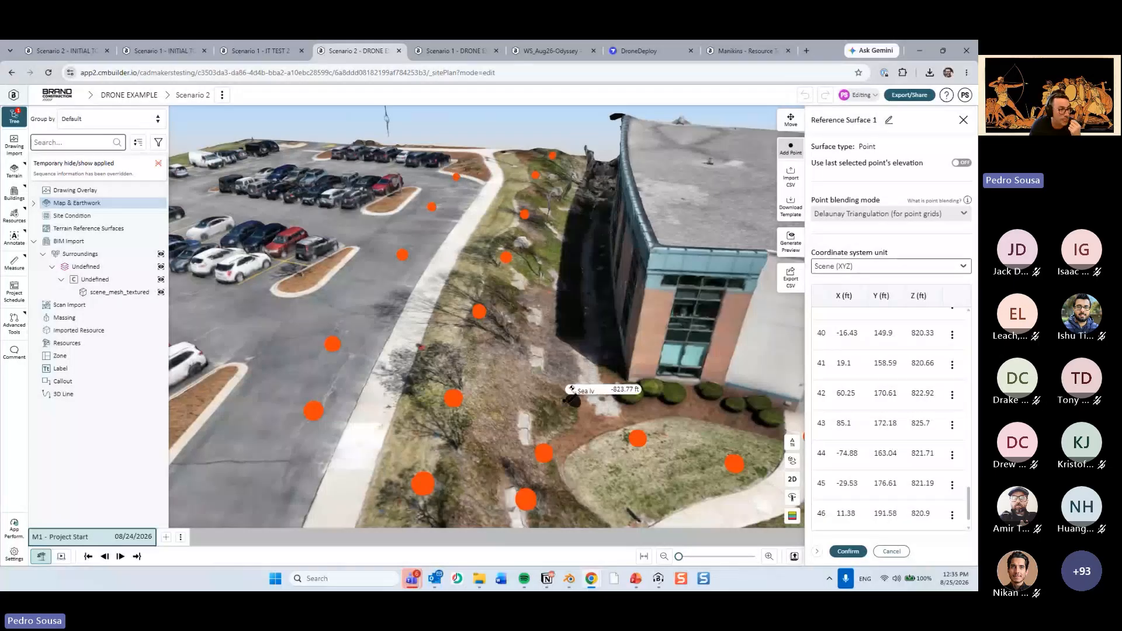
# Add a row of five surface points along the ground between the planted slope and the curved building.
pyautogui.click(536, 390)
pyautogui.click(543, 331)
pyautogui.click(552, 277)
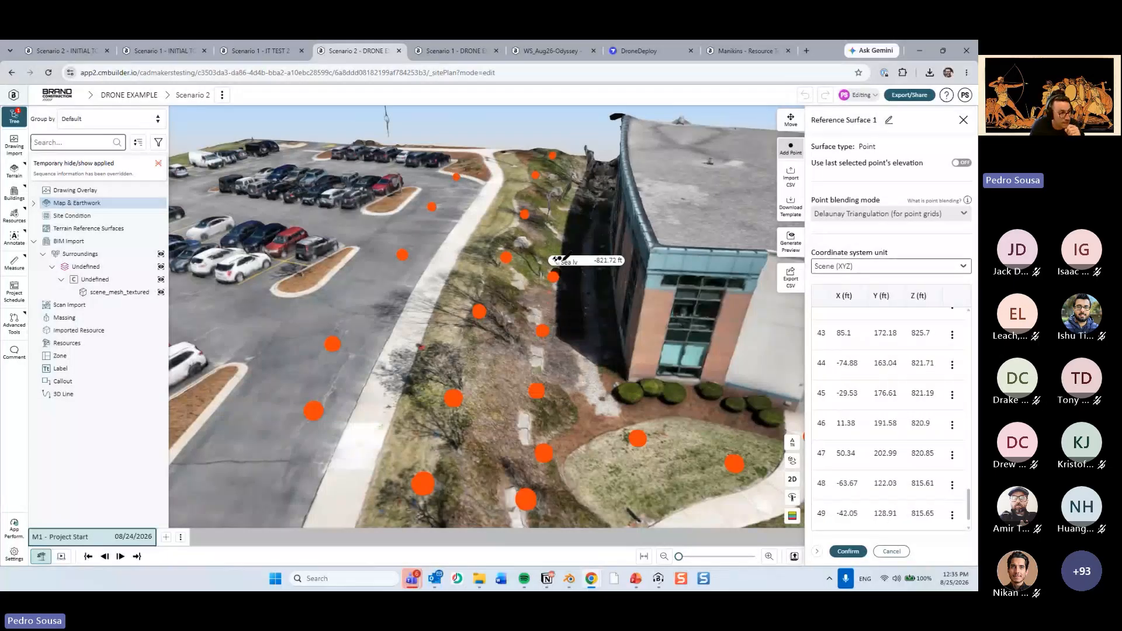
pyautogui.click(567, 234)
pyautogui.click(577, 203)
# Add three surface points in the shaded strip along the base of the building wall.
pyautogui.click(602, 247)
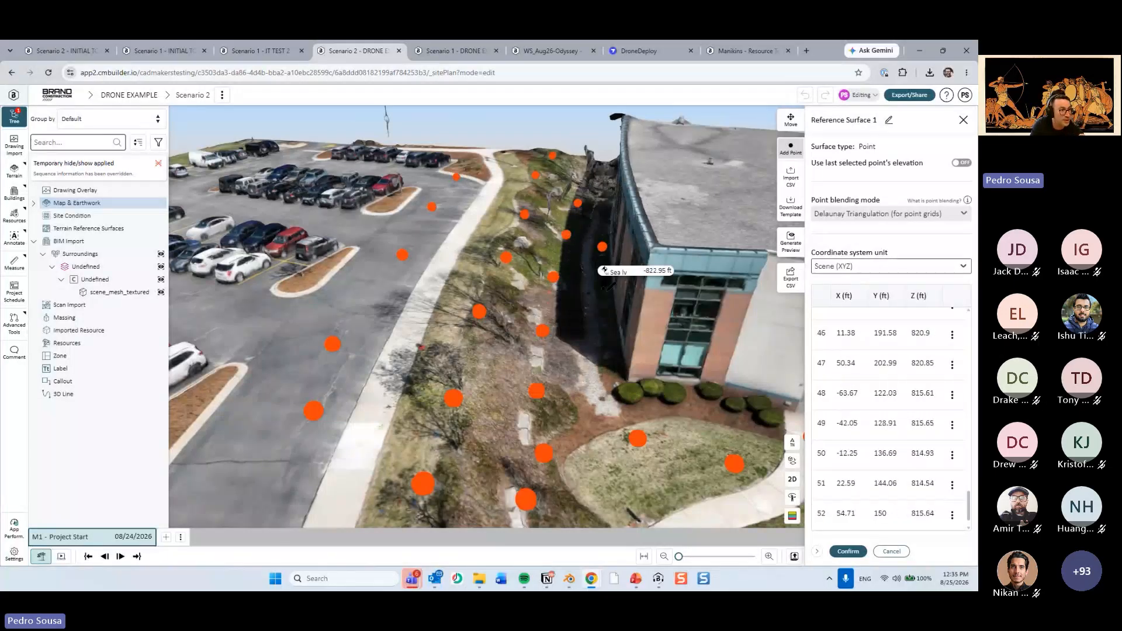
pyautogui.click(604, 312)
pyautogui.click(608, 370)
# Add four surface points at the parking lot's end near the stairs and along its first aisles.
pyautogui.scroll(-2, 646, 408)
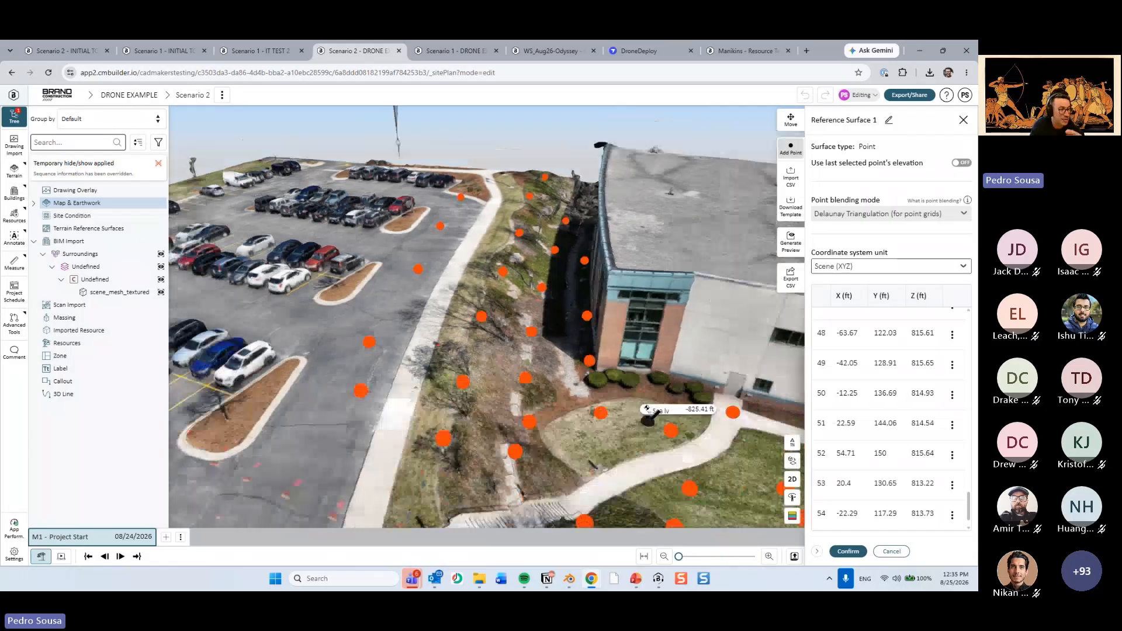
pyautogui.moveTo(648, 421); pyautogui.dragTo(413, 403)
pyautogui.moveTo(277, 347); pyautogui.dragTo(467, 284, button='right')
pyautogui.moveTo(467, 284); pyautogui.dragTo(431, 329)
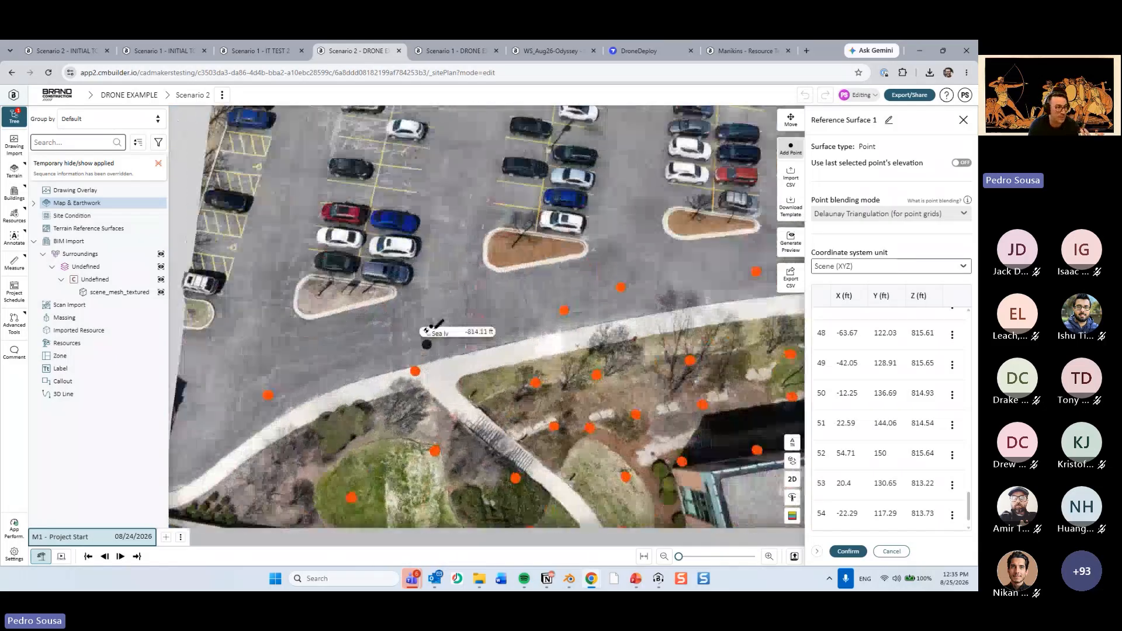
pyautogui.click(426, 344)
pyautogui.scroll(-2, 435, 315)
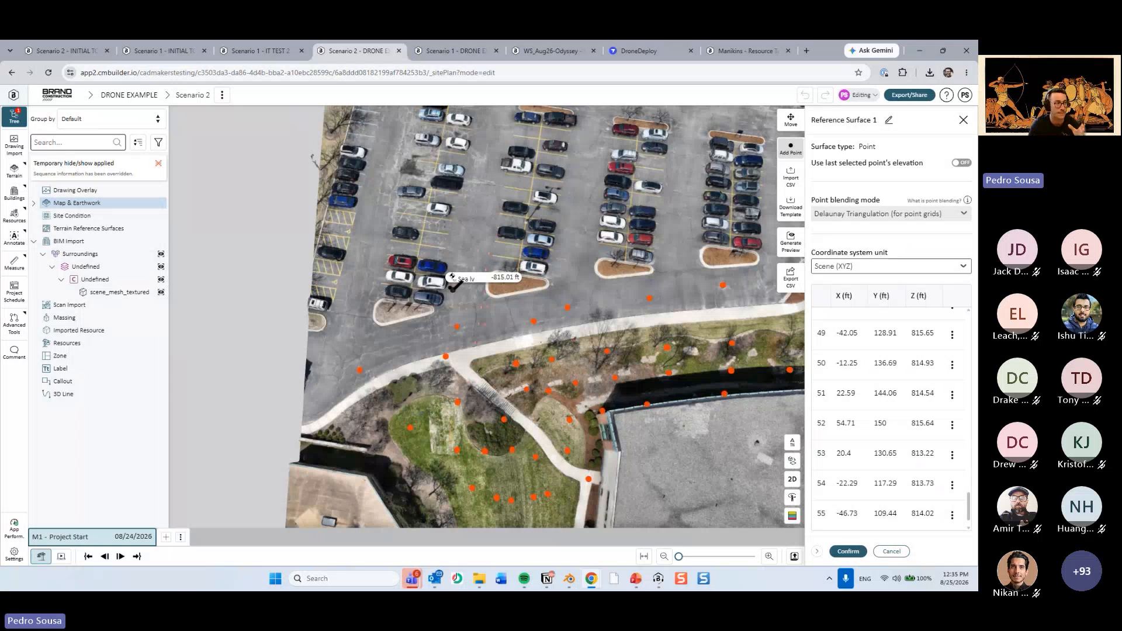
pyautogui.moveTo(453, 289); pyautogui.dragTo(469, 294)
pyautogui.moveTo(468, 294); pyautogui.dragTo(431, 343, button='right')
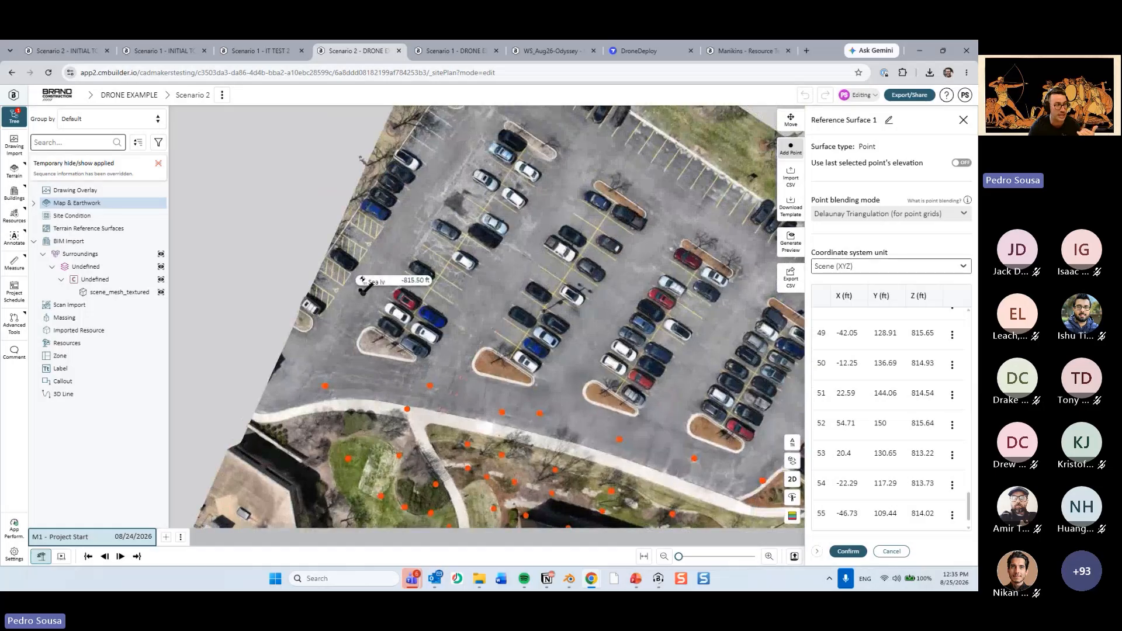
pyautogui.click(363, 293)
pyautogui.moveTo(419, 218); pyautogui.dragTo(364, 283, button='right')
pyautogui.click(369, 264)
pyautogui.click(434, 363)
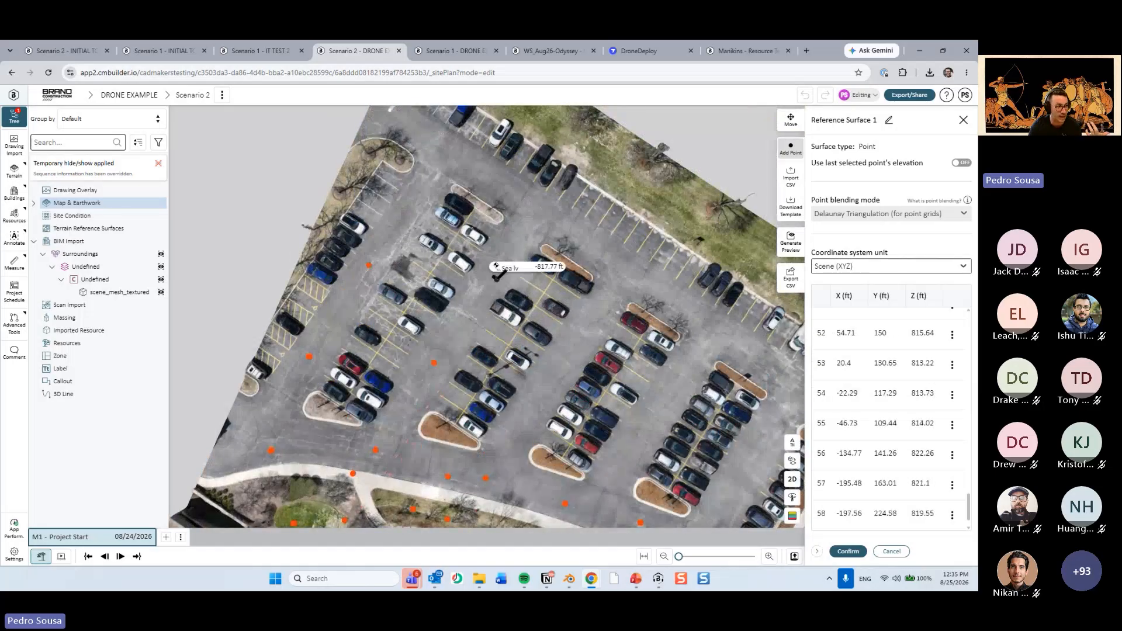
# Add seven more surface points across the remaining parking aisles and confirm the reference surface.
pyautogui.moveTo(572, 354); pyautogui.dragTo(515, 317, button='right')
pyautogui.click(436, 243)
pyautogui.click(492, 360)
pyautogui.click(543, 273)
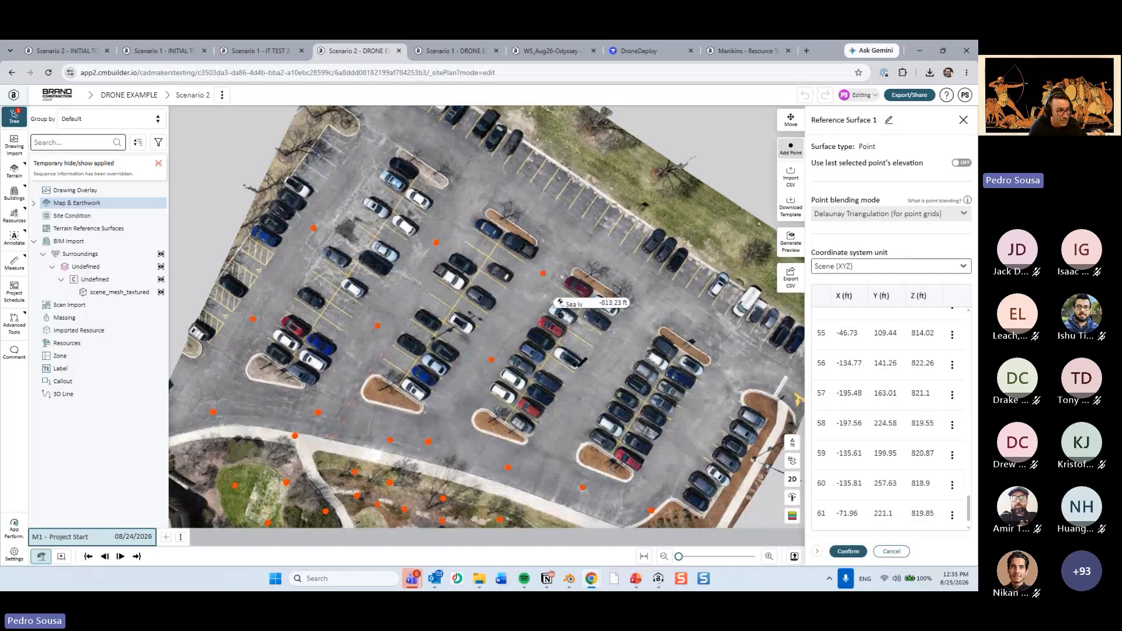
pyautogui.click(579, 394)
pyautogui.click(628, 320)
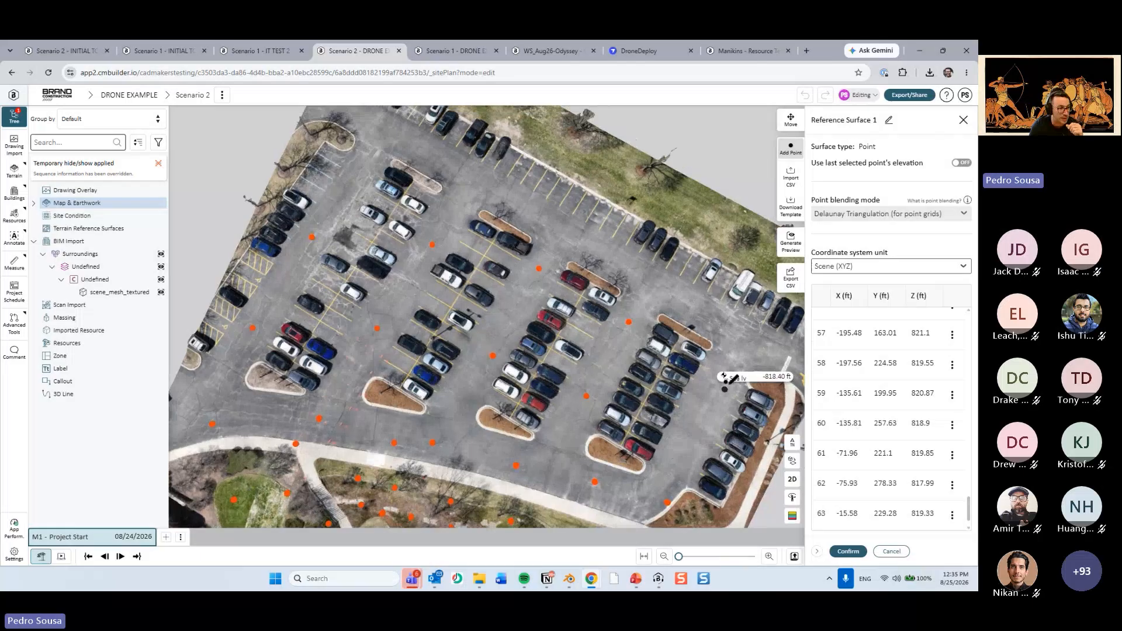
pyautogui.click(726, 366)
pyautogui.click(692, 453)
pyautogui.moveTo(597, 418); pyautogui.dragTo(735, 564)
pyautogui.click(848, 551)
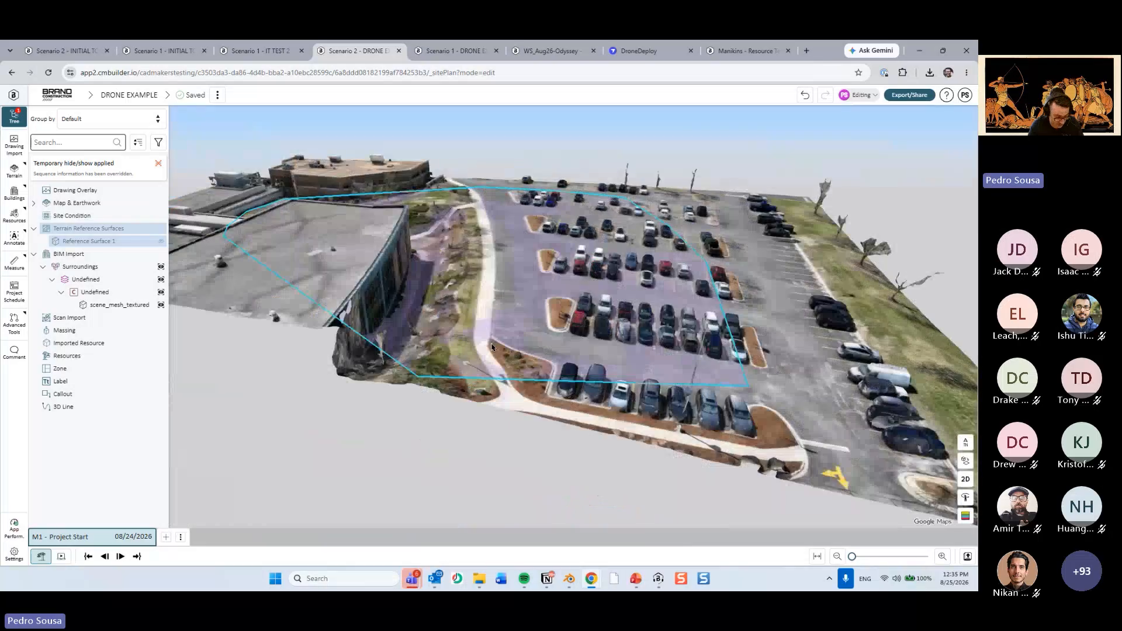
# Examine how the reference surface follows the drone mesh over the parking lot, planted slope and courtyard.
pyautogui.moveTo(491, 347); pyautogui.dragTo(512, 411)
pyautogui.scroll(5, 533, 300)
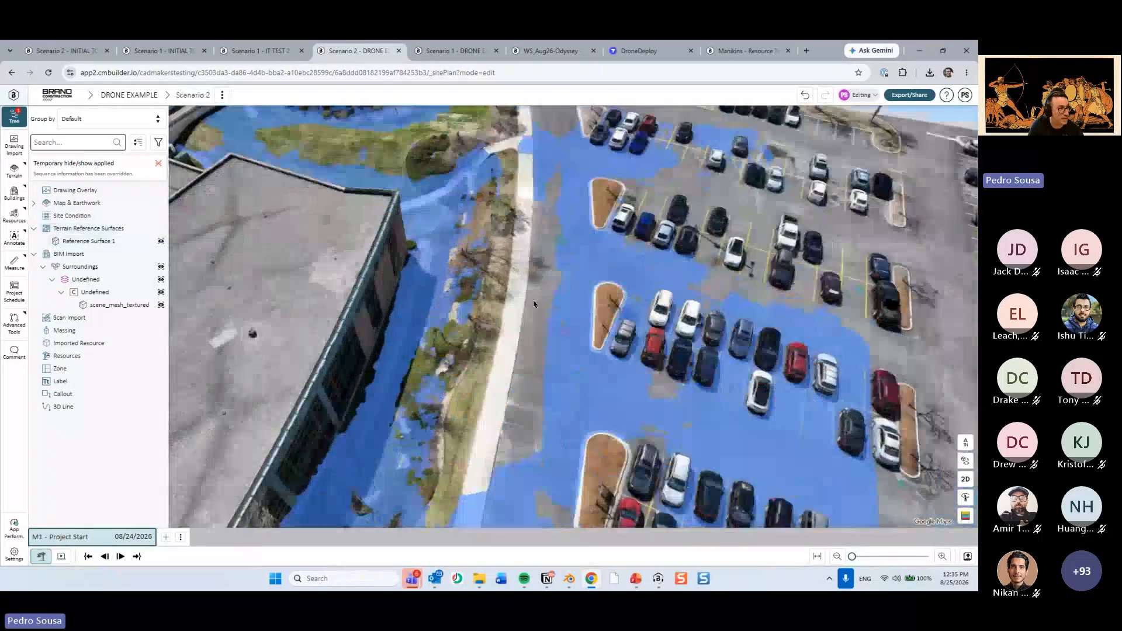
pyautogui.moveTo(533, 300)
pyautogui.mouseDown()
pyautogui.moveTo(531, 351)
pyautogui.moveTo(536, 310)
pyautogui.mouseUp()
pyautogui.scroll(5, 526, 304)
pyautogui.moveTo(608, 374); pyautogui.dragTo(549, 413)
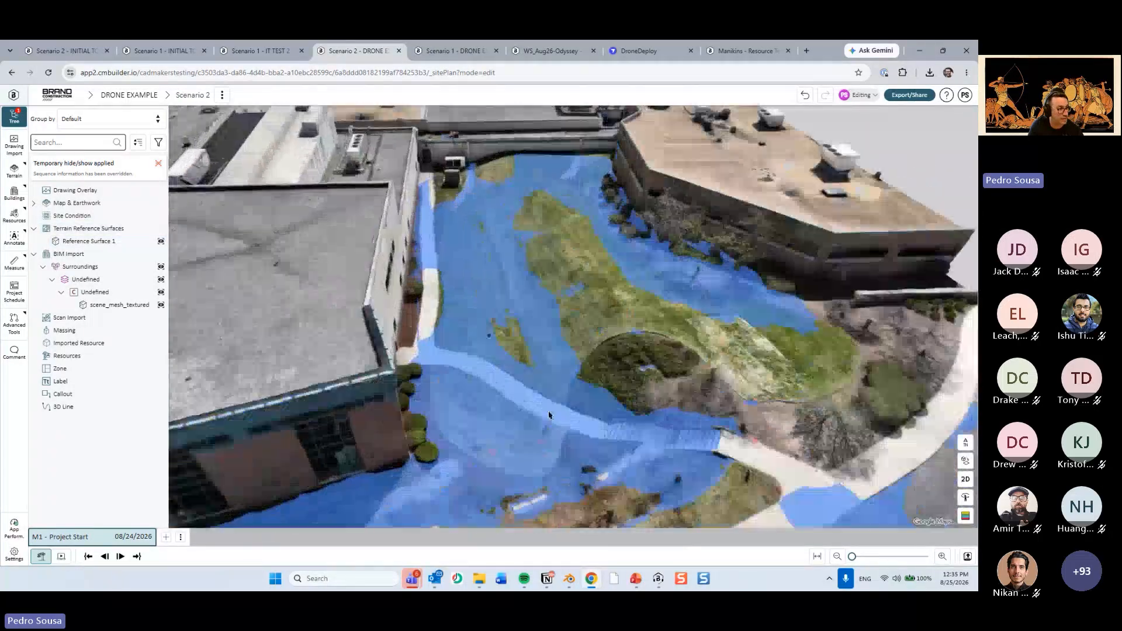
pyautogui.moveTo(494, 371); pyautogui.dragTo(517, 319)
pyautogui.scroll(3, 518, 327)
pyautogui.moveTo(563, 431); pyautogui.dragTo(647, 409)
pyautogui.scroll(-4, 547, 416)
# Hide the reference surface so only the drone mesh is displayed.
pyautogui.click(548, 416)
pyautogui.press('h')
pyautogui.scroll(-5, 561, 412)
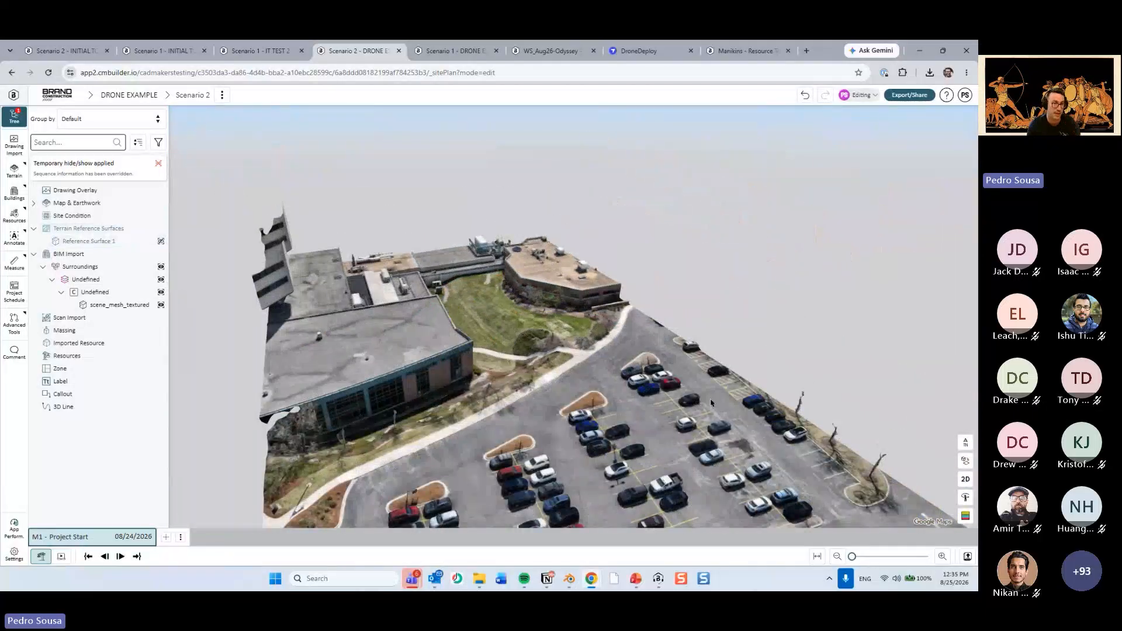
pyautogui.moveTo(537, 424); pyautogui.dragTo(566, 403)
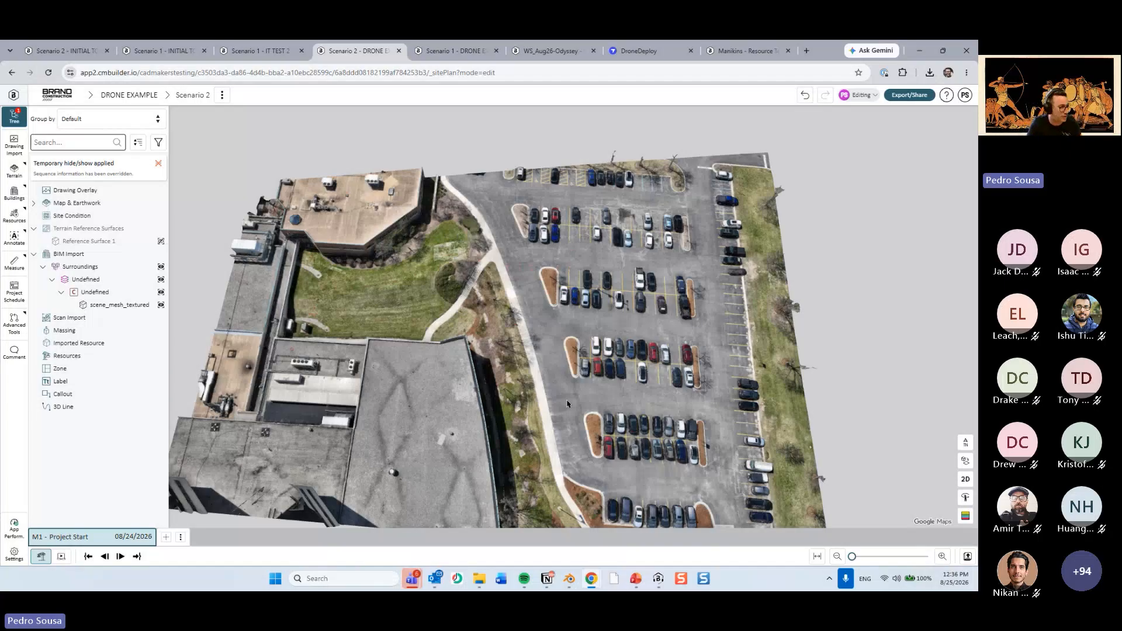
# Show the map tiles around the drone mesh.
pyautogui.moveTo(479, 267); pyautogui.dragTo(494, 292)
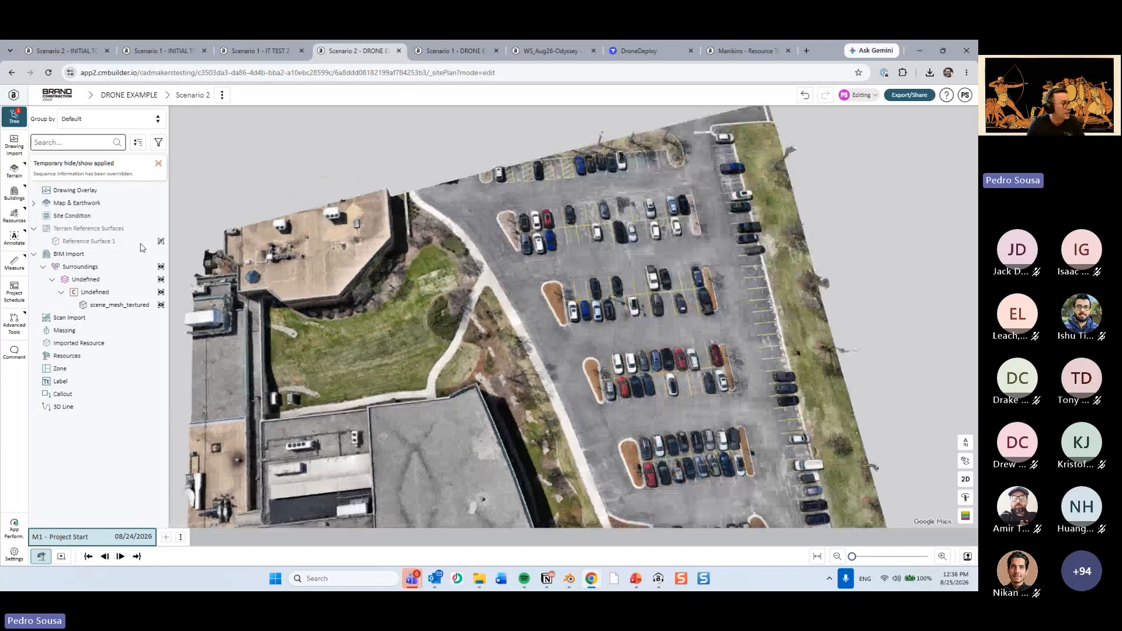
pyautogui.moveTo(152, 240)
pyautogui.rightClick(117, 205)
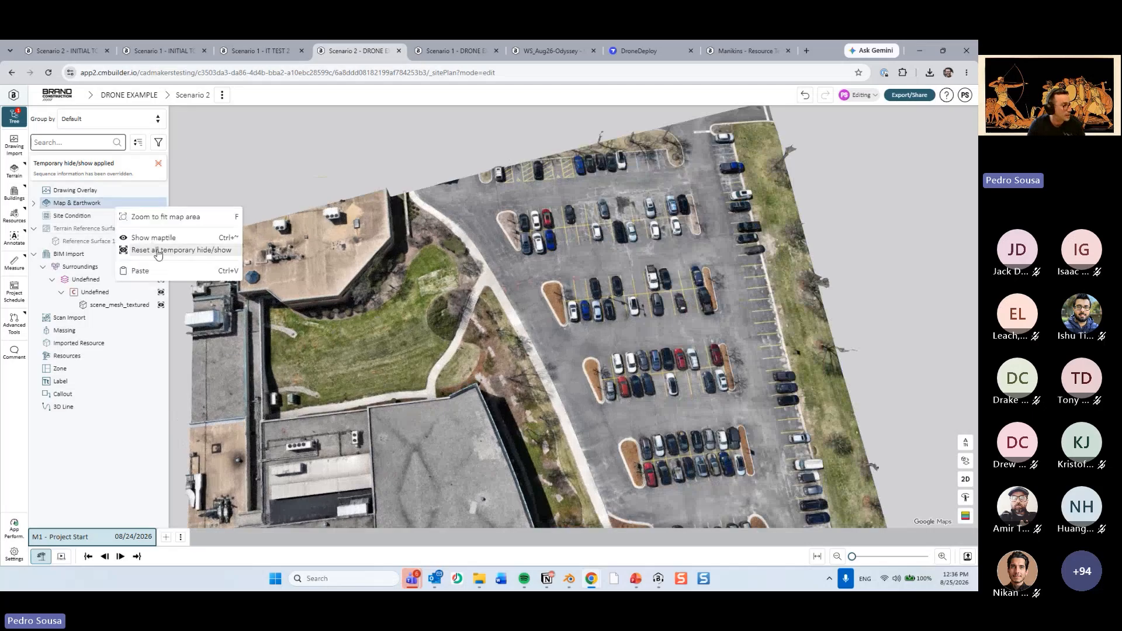
pyautogui.click(160, 242)
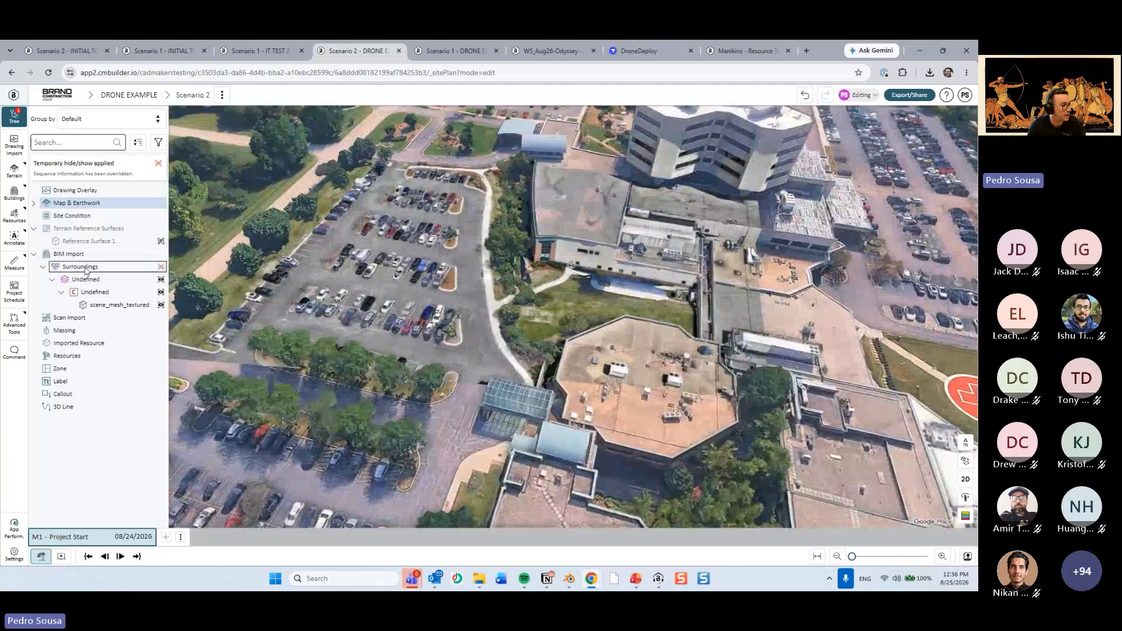
# Hide the Surroundings drone mesh and show Reference Surface 1 over the map.
pyautogui.click(87, 272)
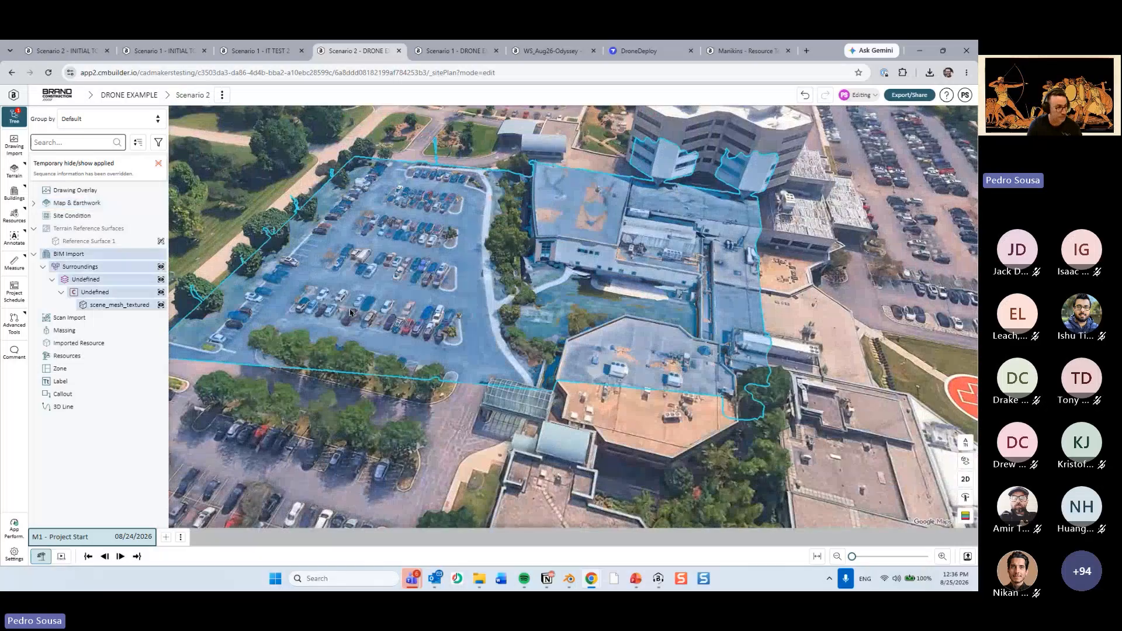
pyautogui.press('h')
pyautogui.moveTo(351, 313); pyautogui.dragTo(380, 230, button='middle')
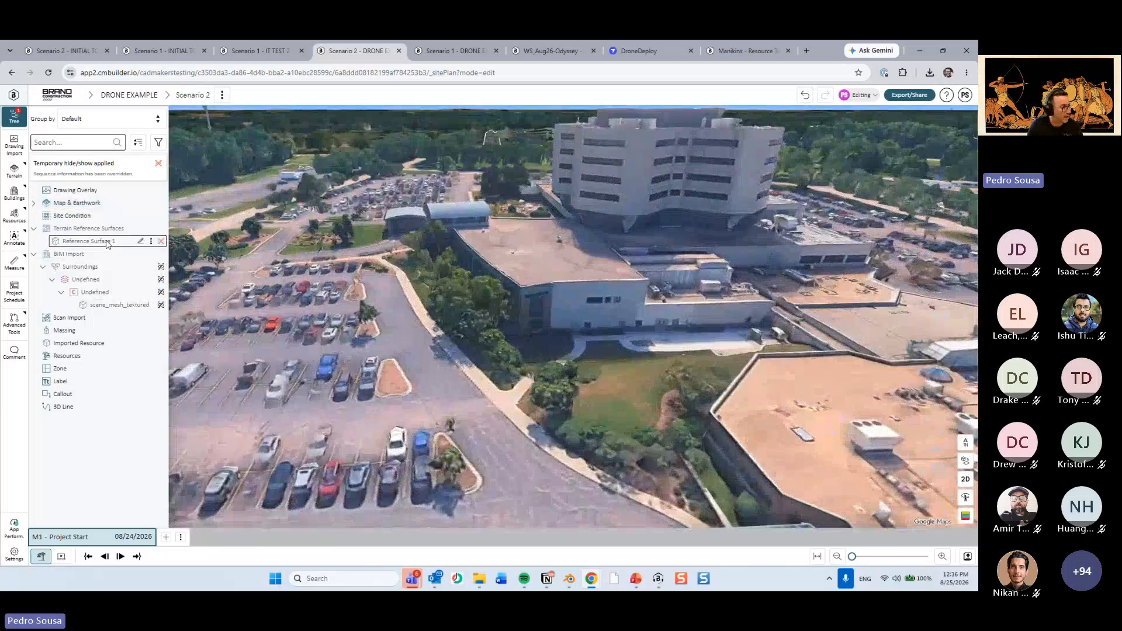
pyautogui.click(108, 244)
pyautogui.press('h')
pyautogui.moveTo(490, 356); pyautogui.dragTo(451, 357, button='middle')
# Assign Reference Surface 1 as the initial topography in the earthwork timeline, confirm it and close the timeline.
pyautogui.click(162, 203)
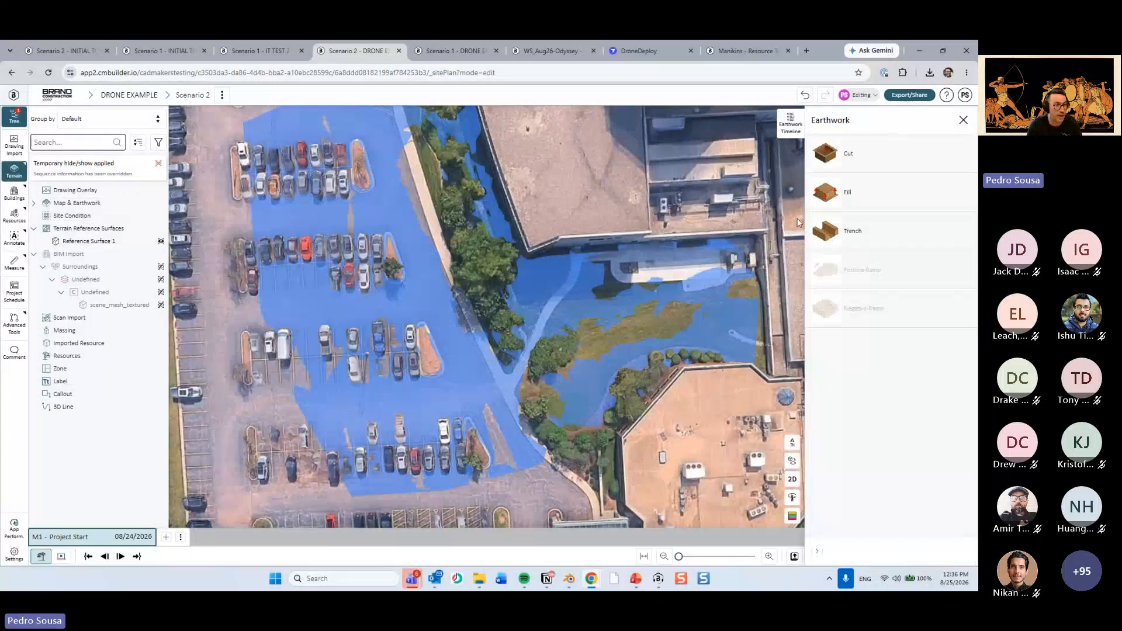
pyautogui.click(791, 124)
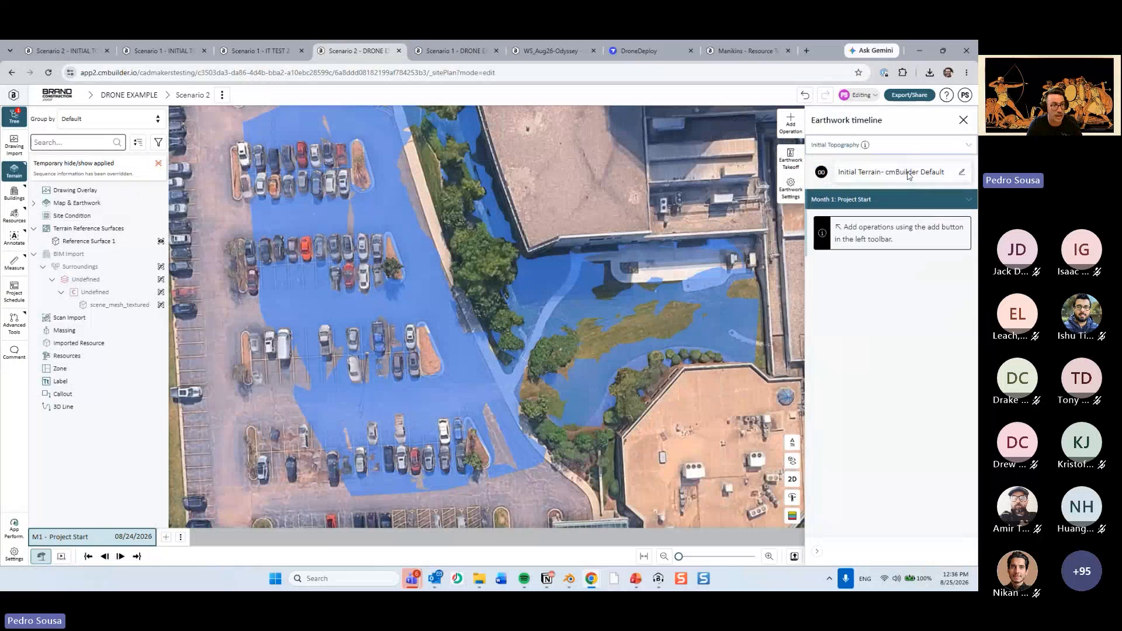
pyautogui.click(961, 174)
pyautogui.click(880, 163)
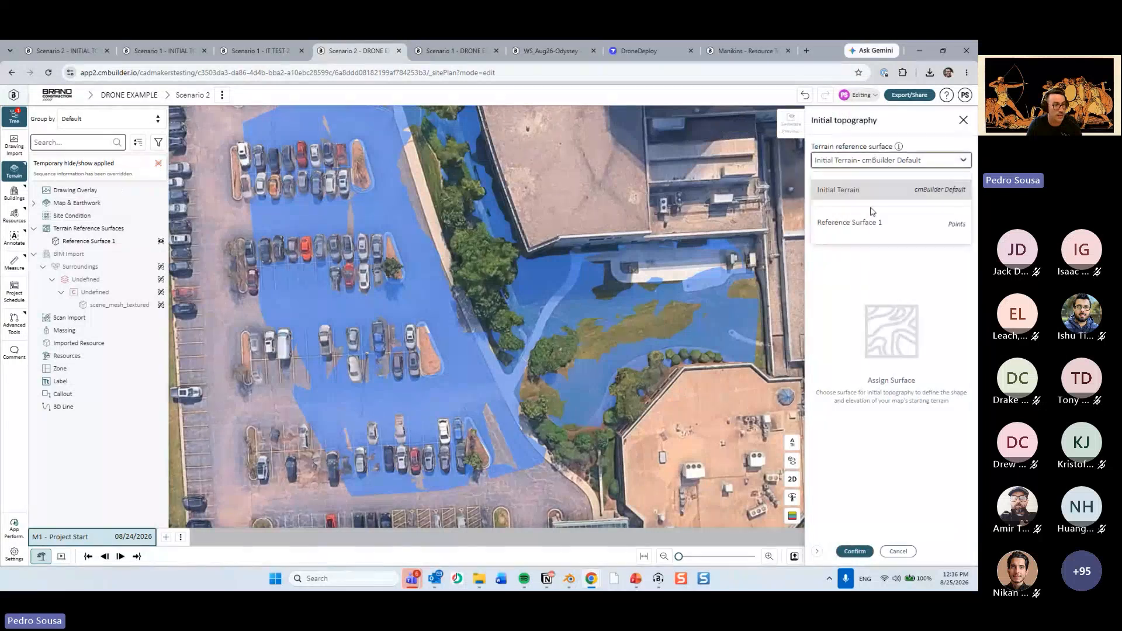
pyautogui.click(871, 219)
pyautogui.click(886, 263)
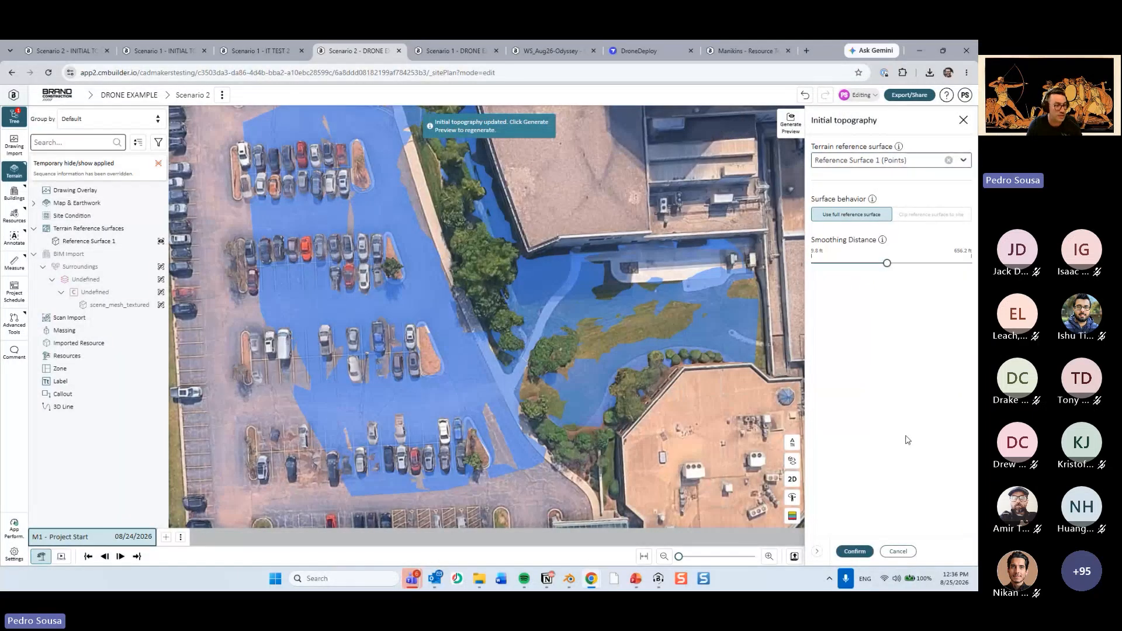
pyautogui.click(855, 551)
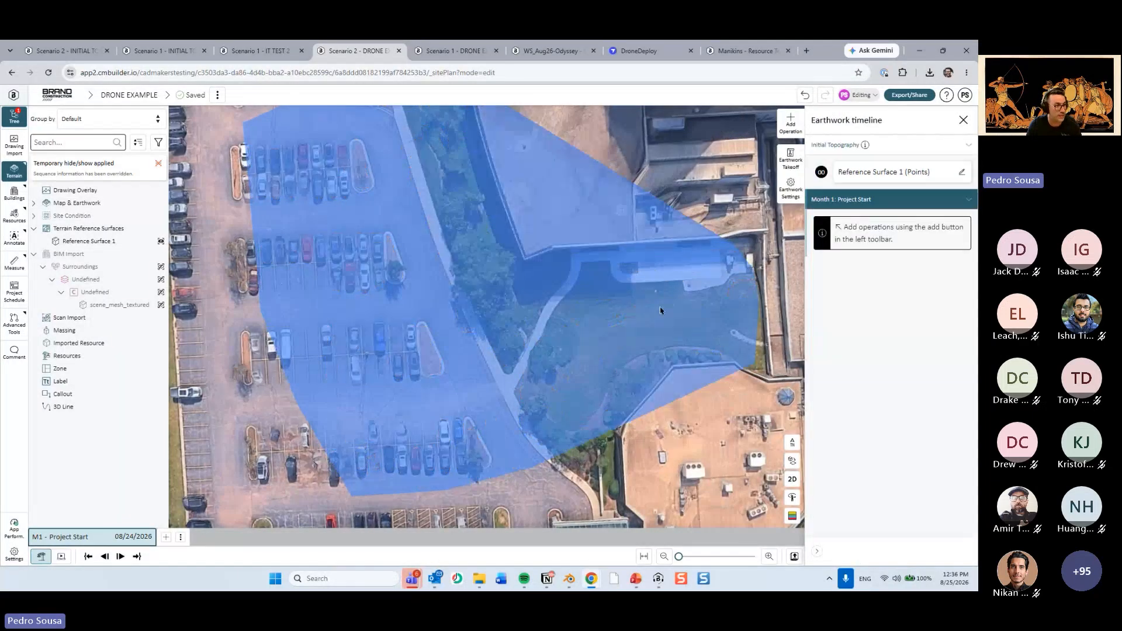
pyautogui.moveTo(661, 310); pyautogui.dragTo(421, 327, button='right')
pyautogui.click(963, 120)
# Show the Surroundings drone mesh on top of the updated terrain.
pyautogui.scroll(3, 493, 343)
pyautogui.moveTo(544, 345); pyautogui.dragTo(519, 364, button='right')
pyautogui.scroll(-3, 492, 364)
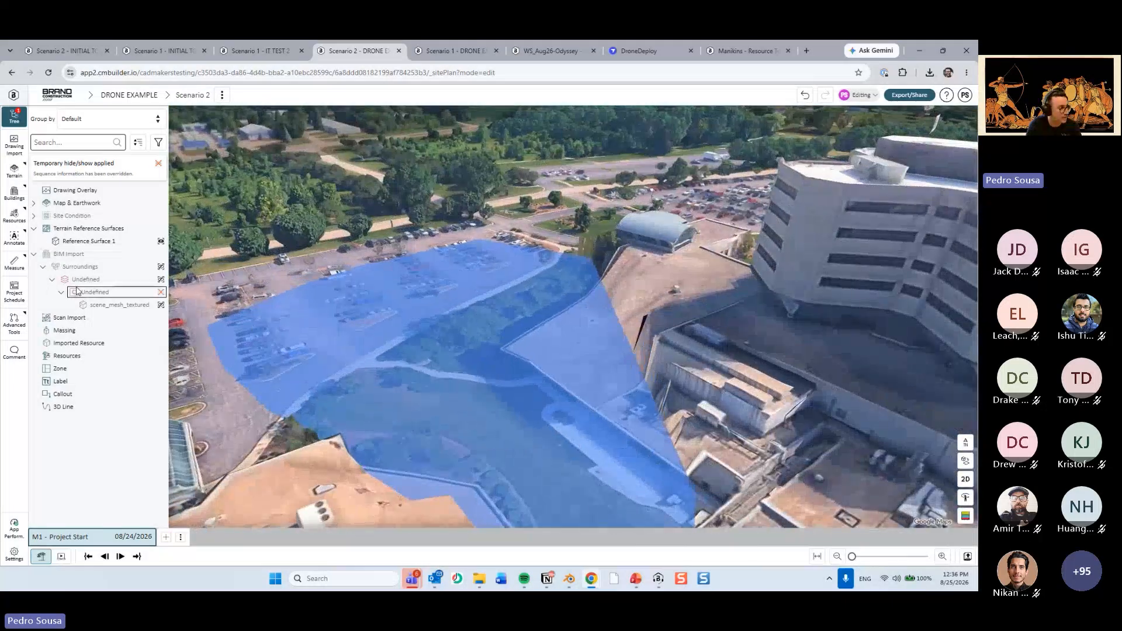
pyautogui.click(91, 268)
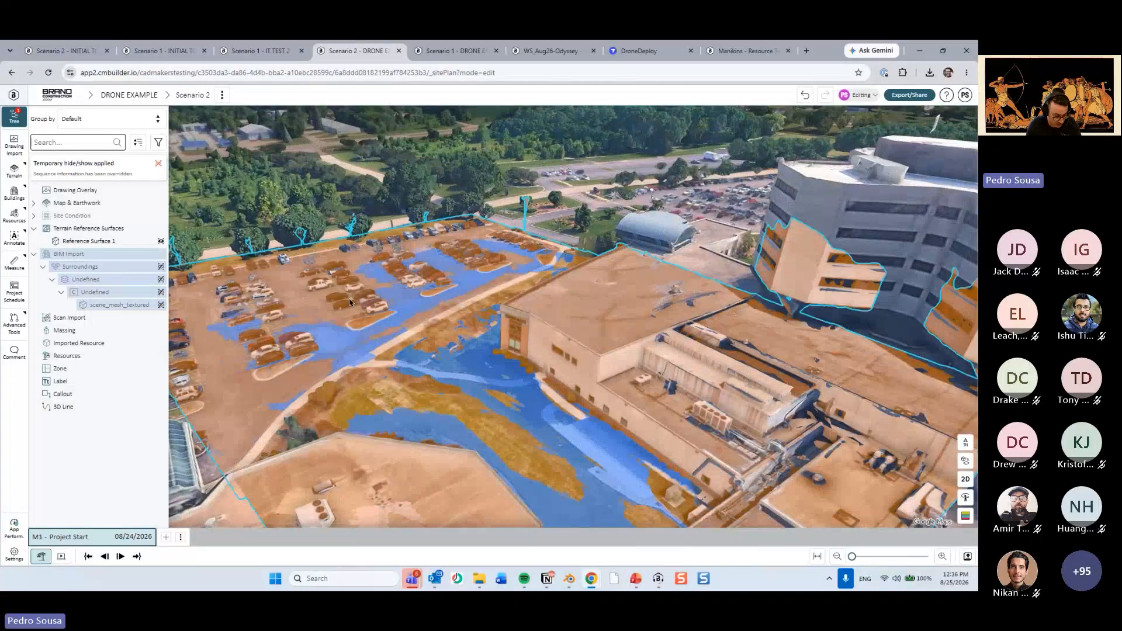
pyautogui.press('h')
pyautogui.moveTo(374, 298); pyautogui.dragTo(515, 292, button='right')
pyautogui.moveTo(510, 254); pyautogui.dragTo(547, 310, button='right')
# Toggle the drone mesh off and on to compare it with the map around the buildings.
pyautogui.click(467, 272)
pyautogui.moveTo(462, 266); pyautogui.dragTo(504, 348)
pyautogui.press('h')
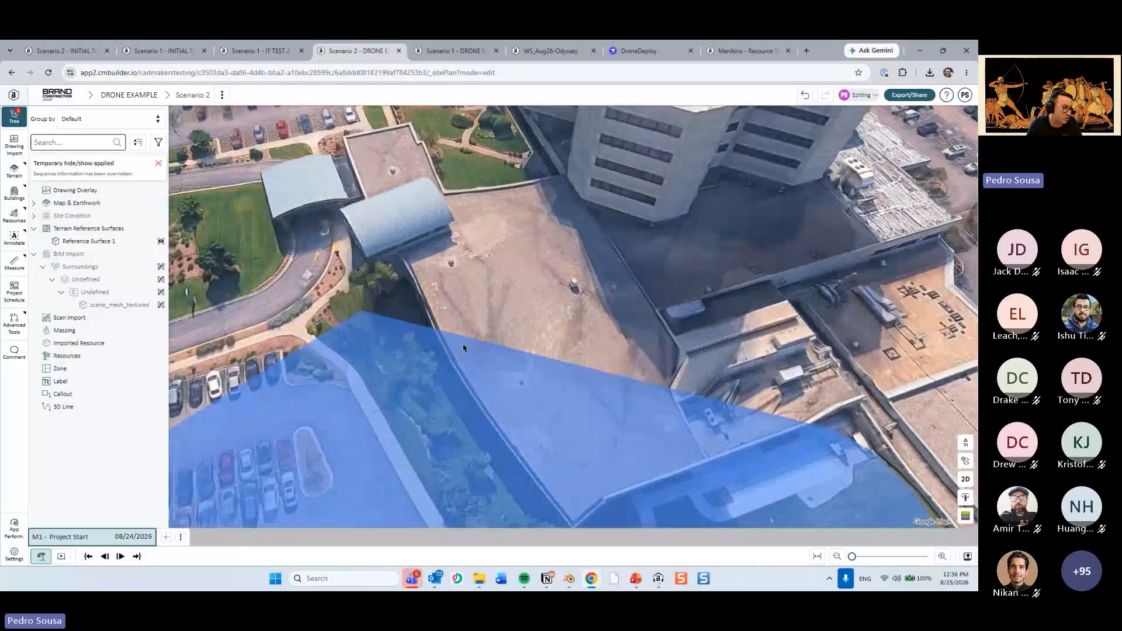
pyautogui.scroll(-2, 464, 347)
pyautogui.moveTo(464, 349); pyautogui.dragTo(407, 343, button='right')
pyautogui.click(160, 266)
# Start a site condition sketch in 2D, tracing lines along the curved building's parking-side wall and its courtyard wall.
pyautogui.scroll(-1, 517, 372)
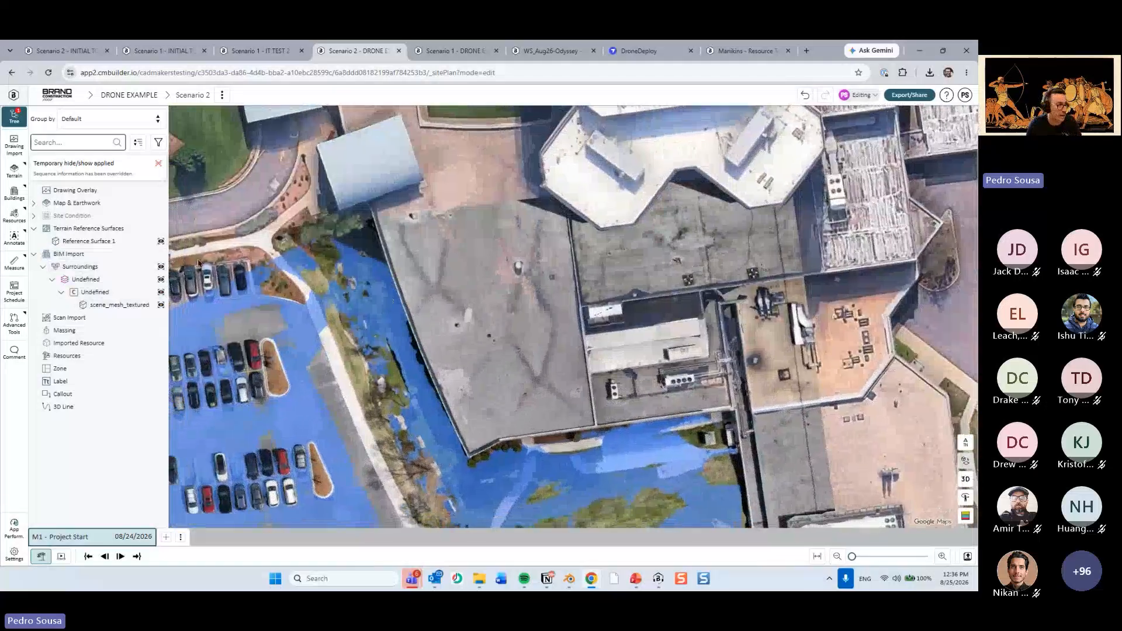
pyautogui.click(161, 216)
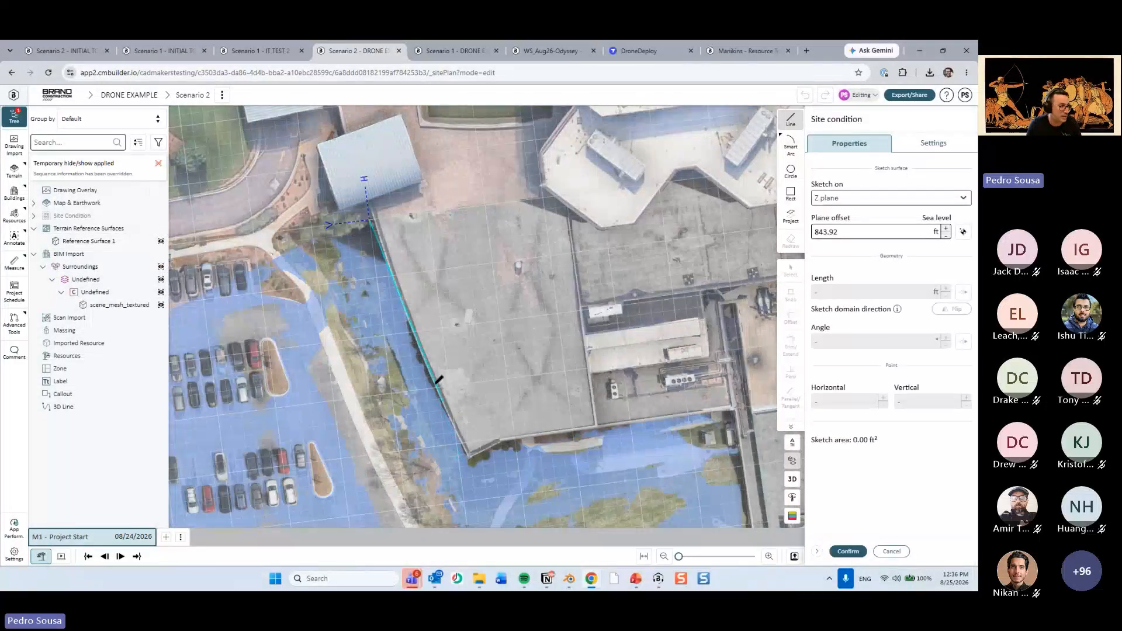
pyautogui.click(416, 353)
pyautogui.click(469, 464)
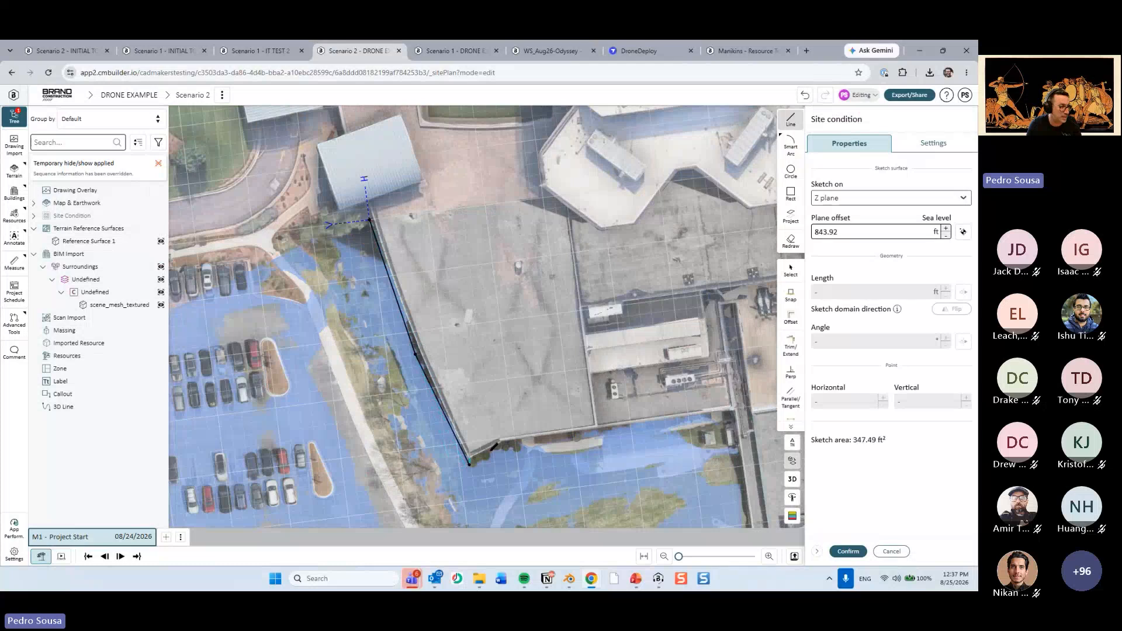
pyautogui.click(501, 445)
pyautogui.moveTo(502, 444); pyautogui.dragTo(418, 436, button='middle')
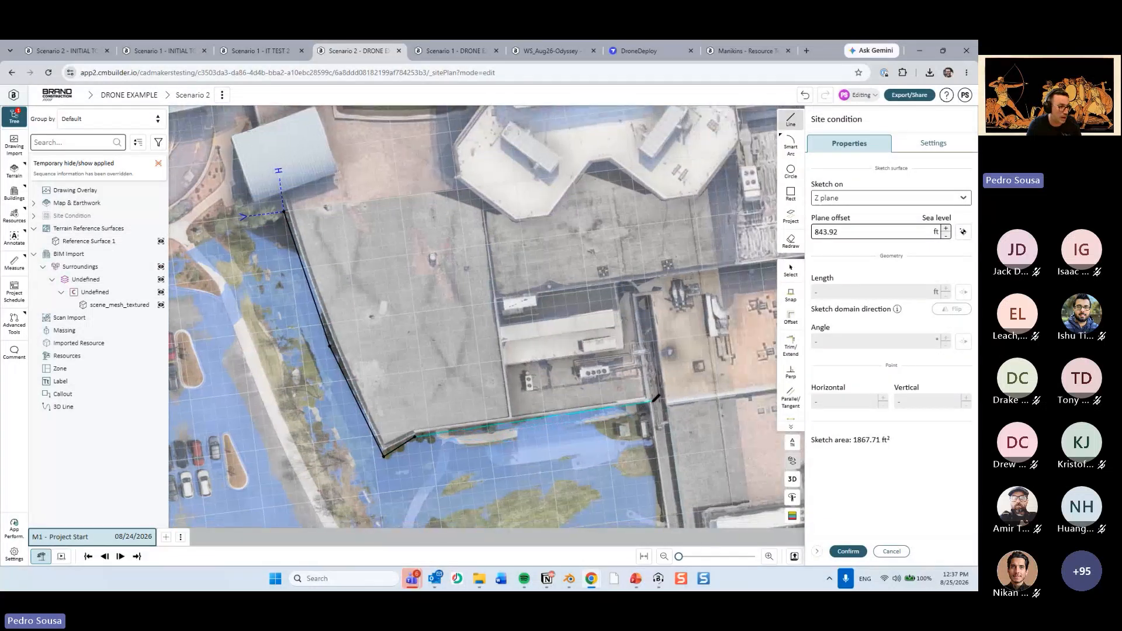
pyautogui.click(649, 403)
# Continue the site condition outline along the courtyard's connecting corridor wall and around the courtyard-facing and parking-facing sides of the octagonal building.
pyautogui.scroll(-4, 649, 403)
pyautogui.moveTo(573, 476); pyautogui.dragTo(524, 388, button='middle')
pyautogui.scroll(3, 521, 374)
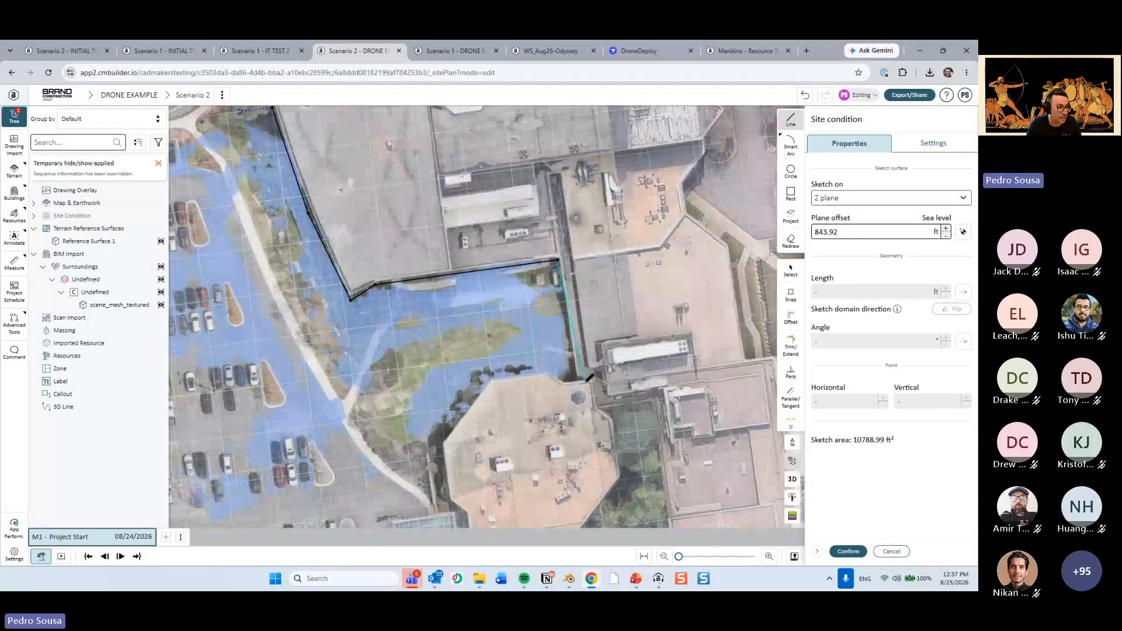
pyautogui.click(576, 378)
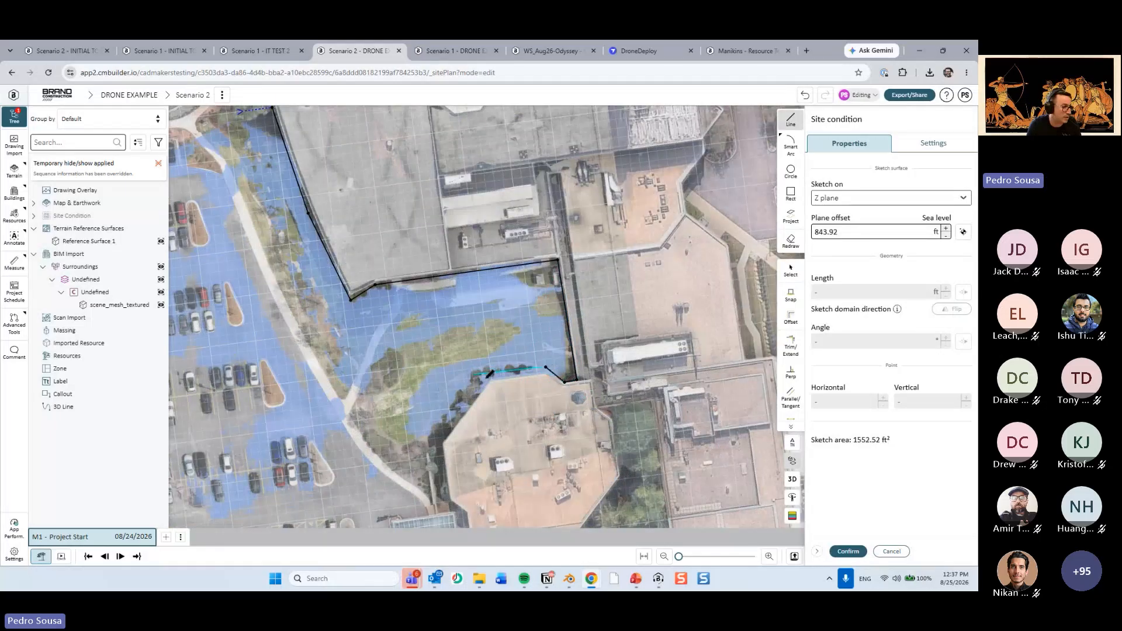
pyautogui.click(490, 373)
pyautogui.moveTo(491, 374); pyautogui.dragTo(503, 332, button='middle')
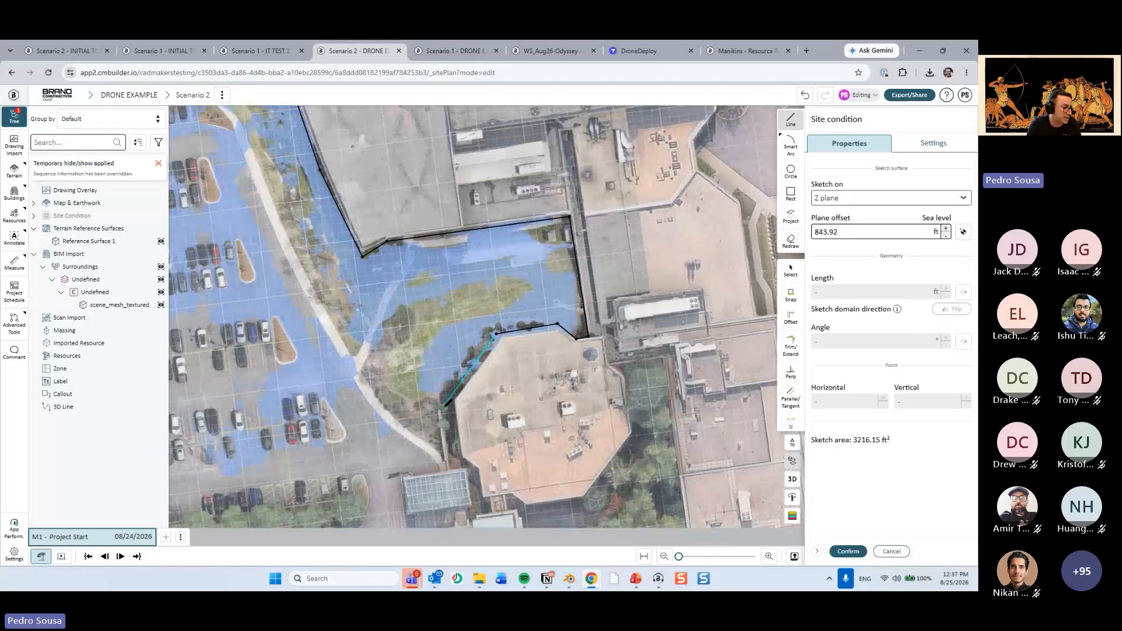
pyautogui.click(446, 404)
pyautogui.moveTo(459, 449); pyautogui.dragTo(462, 433, button='middle')
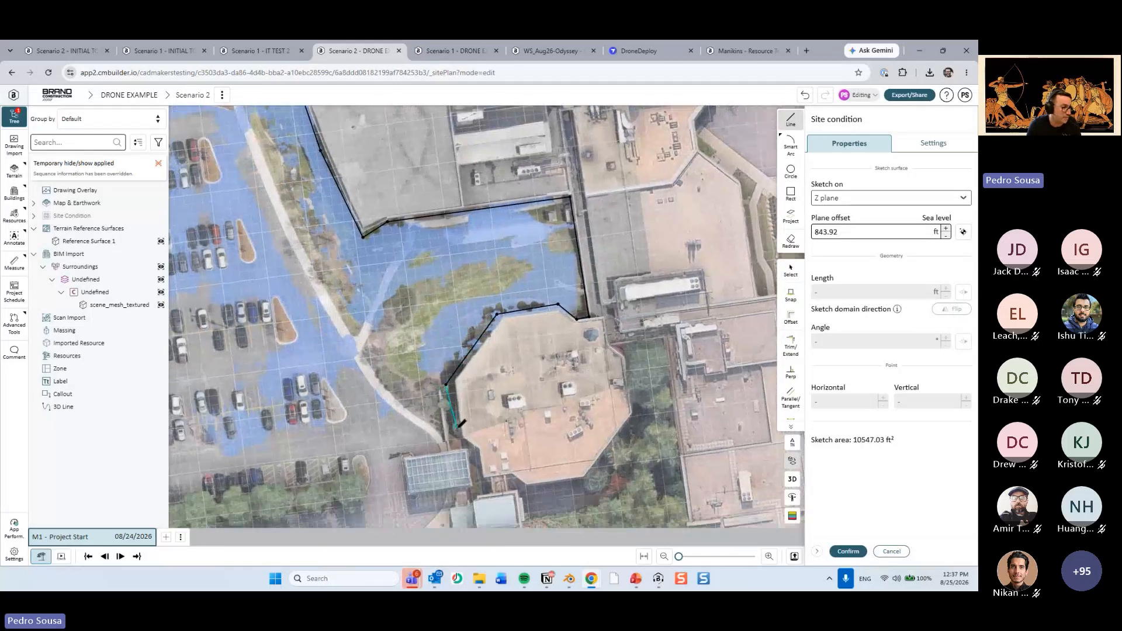
# Close the site condition outline across the octagonal roof, behind the curved building and back to its start point, and confirm it.
pyautogui.moveTo(665, 375); pyautogui.dragTo(595, 408, button='middle')
pyautogui.click(596, 408)
pyautogui.scroll(-2, 607, 319)
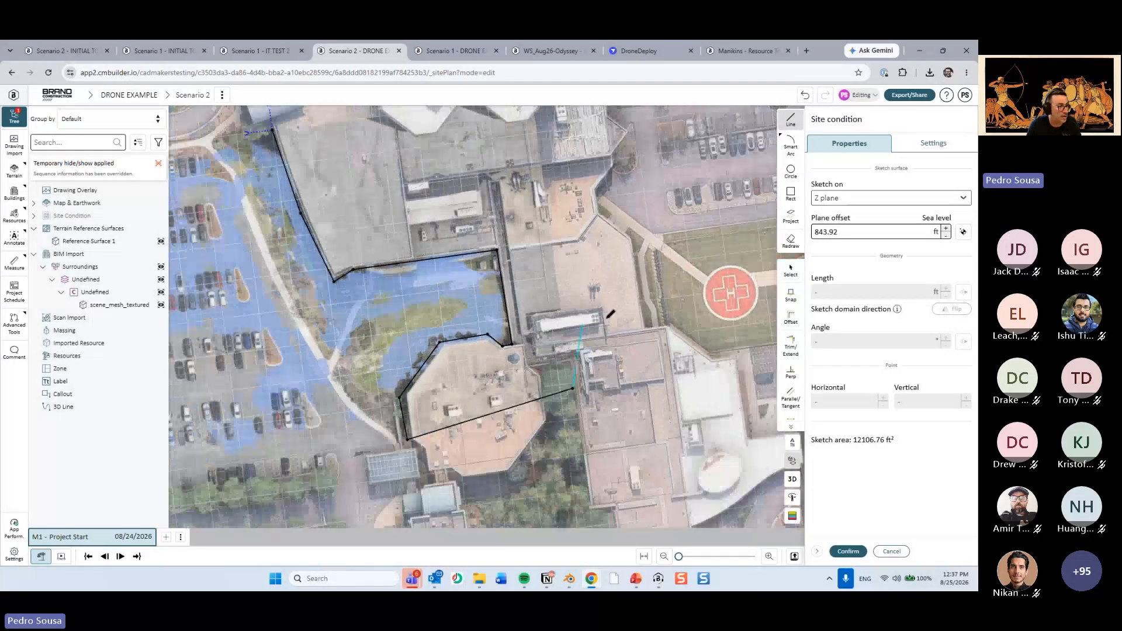
pyautogui.moveTo(611, 314); pyautogui.dragTo(630, 468, button='middle')
pyautogui.click(549, 248)
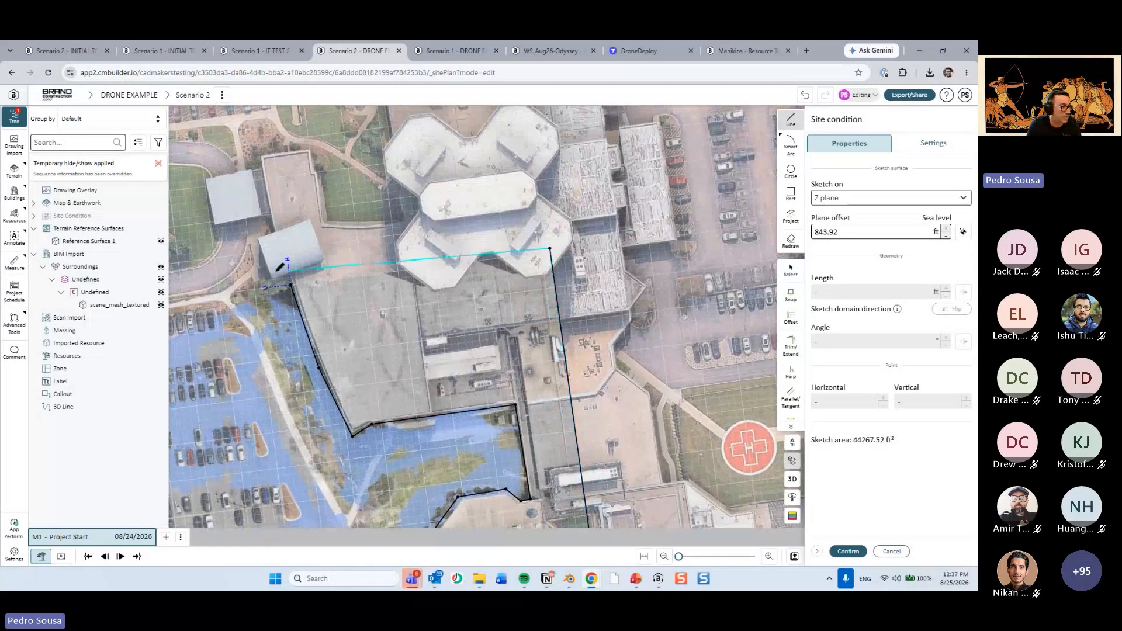
pyautogui.click(283, 273)
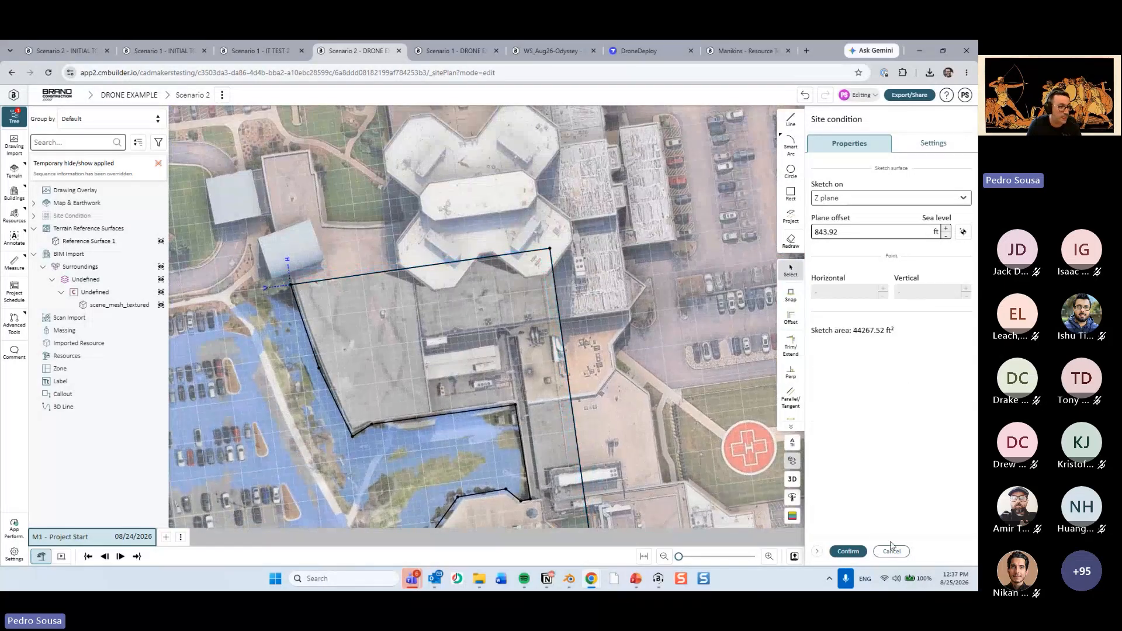
pyautogui.click(850, 554)
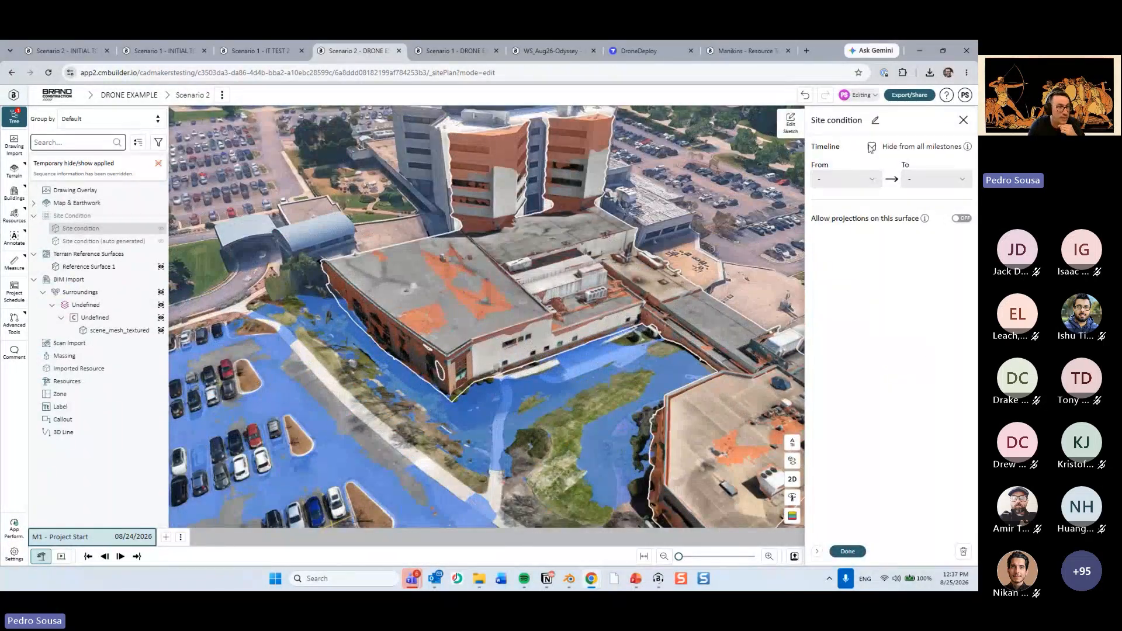
pyautogui.click(847, 552)
# Hide the drone mesh and view the map and reference surface beneath it.
pyautogui.scroll(4, 760, 312)
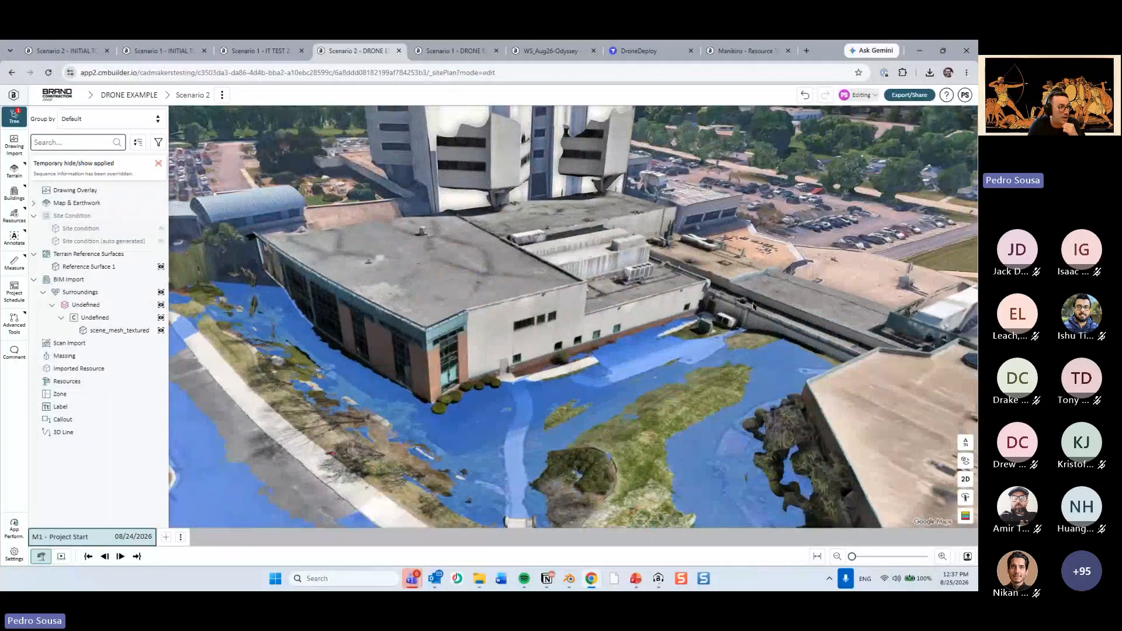
pyautogui.moveTo(753, 307); pyautogui.dragTo(694, 358)
pyautogui.press('Escape')
pyautogui.click(517, 310)
pyautogui.press('h')
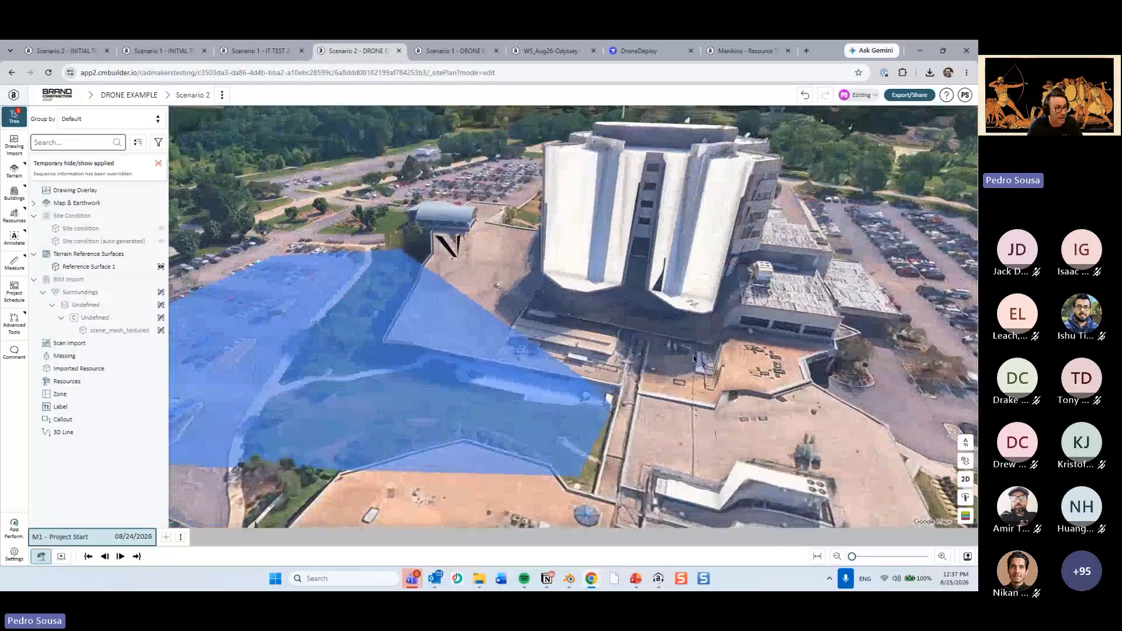
pyautogui.moveTo(584, 344); pyautogui.dragTo(443, 361)
pyautogui.scroll(-5, 442, 360)
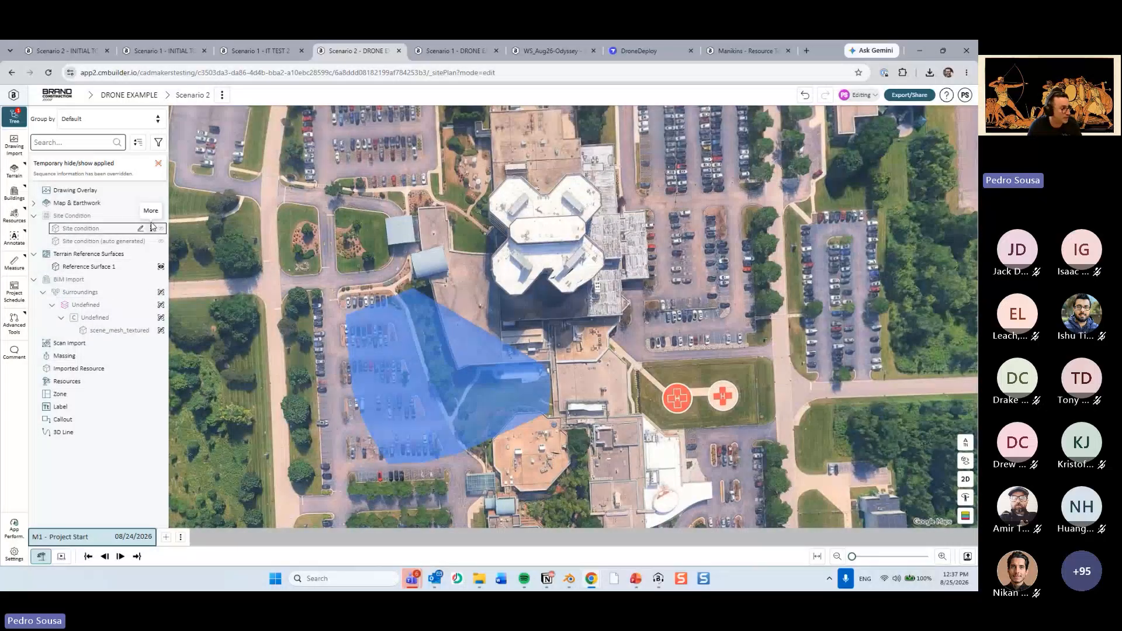
# Start a new site condition sketch, tracing from the northern parking lot along the hospital's western side to south of the octagonal building.
pyautogui.click(140, 228)
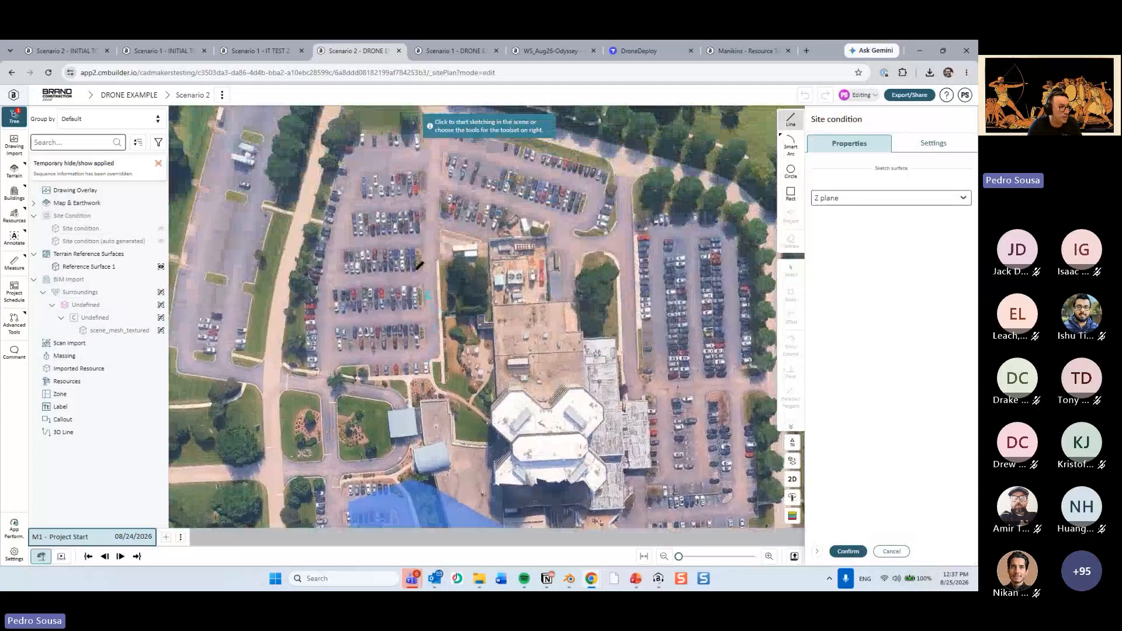
pyautogui.click(389, 229)
pyautogui.scroll(-2, 396, 463)
pyautogui.moveTo(396, 462); pyautogui.dragTo(388, 299, button='right')
pyautogui.click(388, 296)
pyautogui.moveTo(449, 473); pyautogui.dragTo(412, 415, button='right')
pyautogui.click(415, 449)
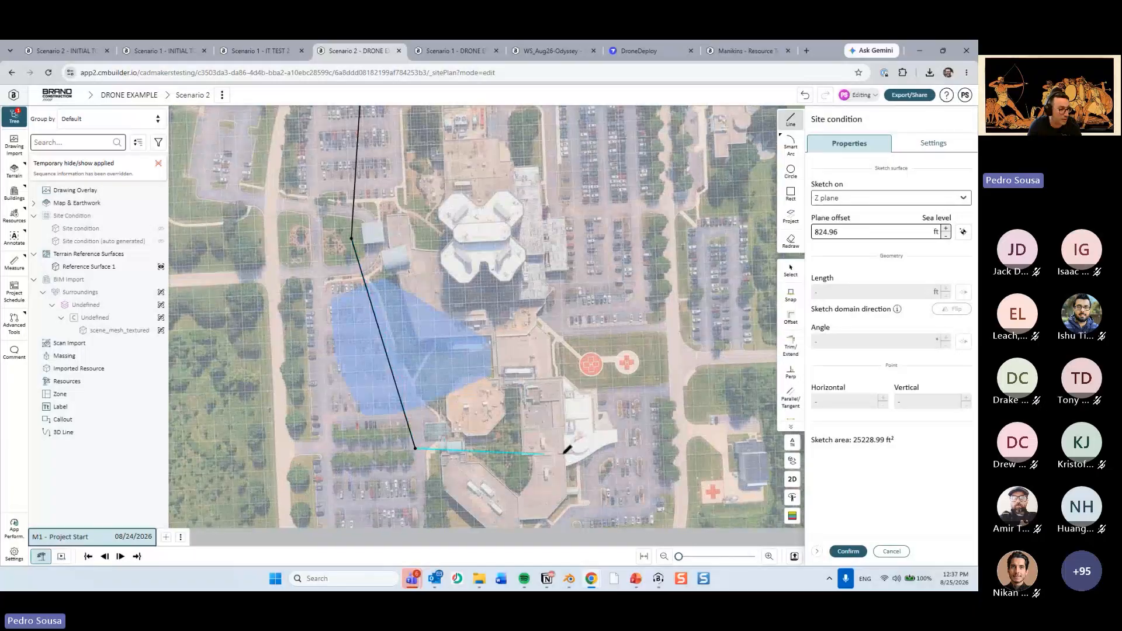
# Close the outline around the hospital's southern, eastern and northern sides, confirm it and make the site condition active from Beginning to End.
pyautogui.click(632, 444)
pyautogui.moveTo(601, 316); pyautogui.dragTo(612, 412, button='right')
pyautogui.click(607, 322)
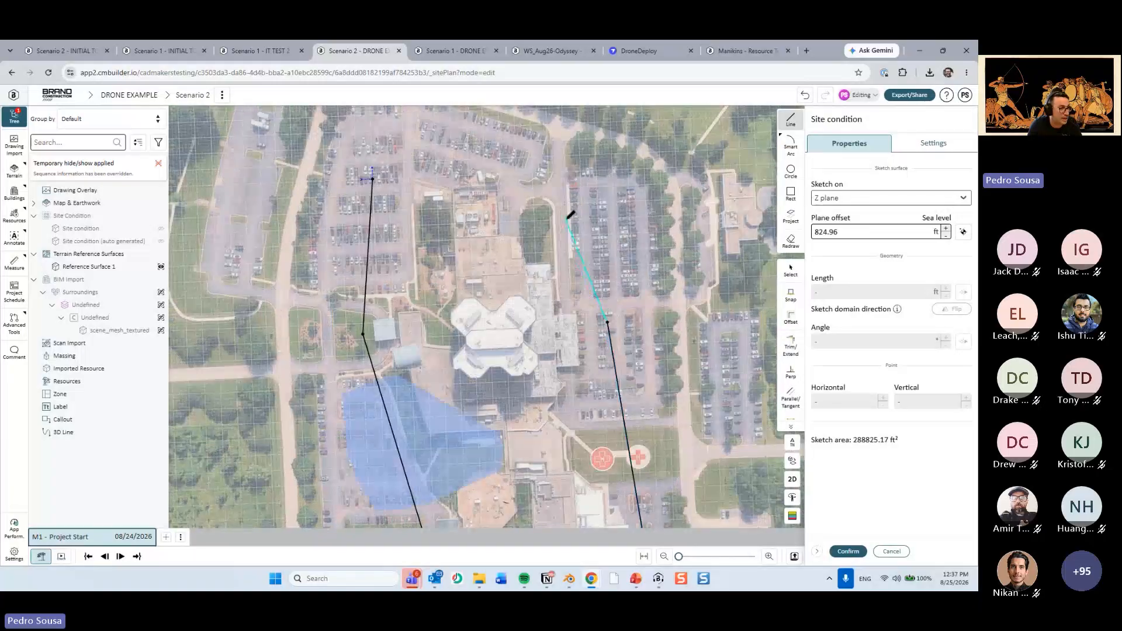
pyautogui.click(565, 219)
pyautogui.click(470, 173)
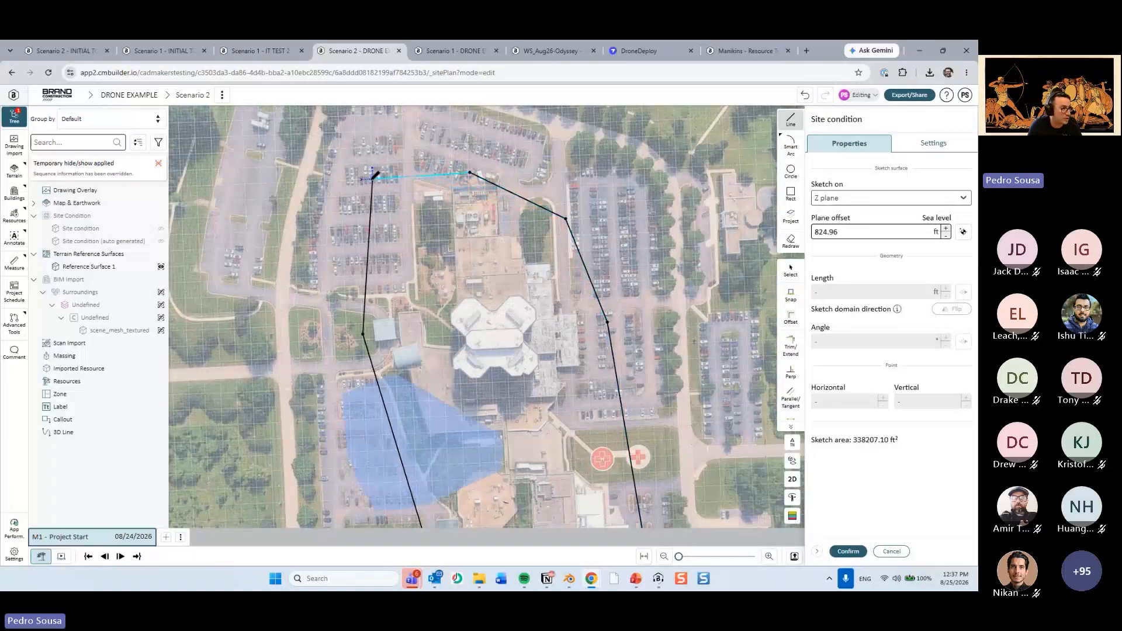
pyautogui.click(373, 177)
pyautogui.click(848, 551)
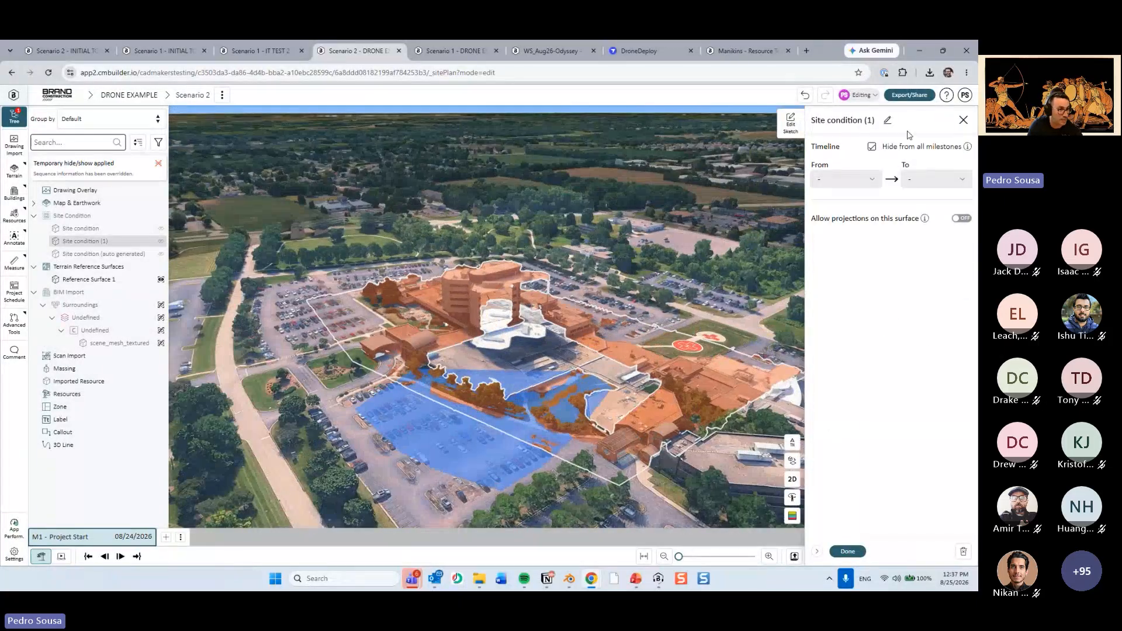
pyautogui.click(872, 146)
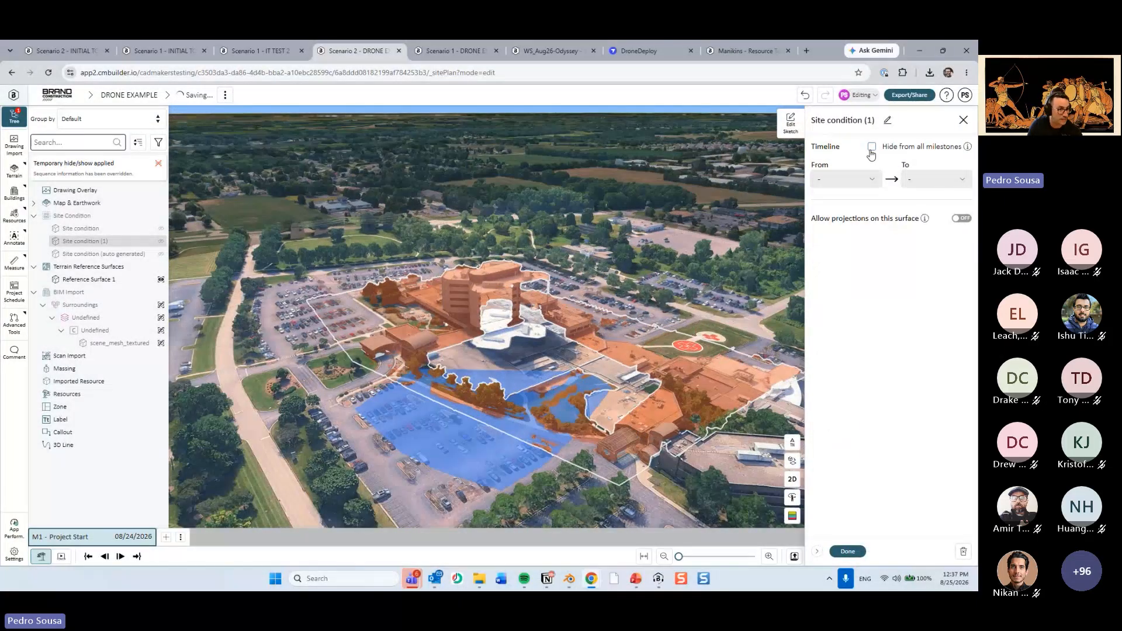
pyautogui.click(848, 552)
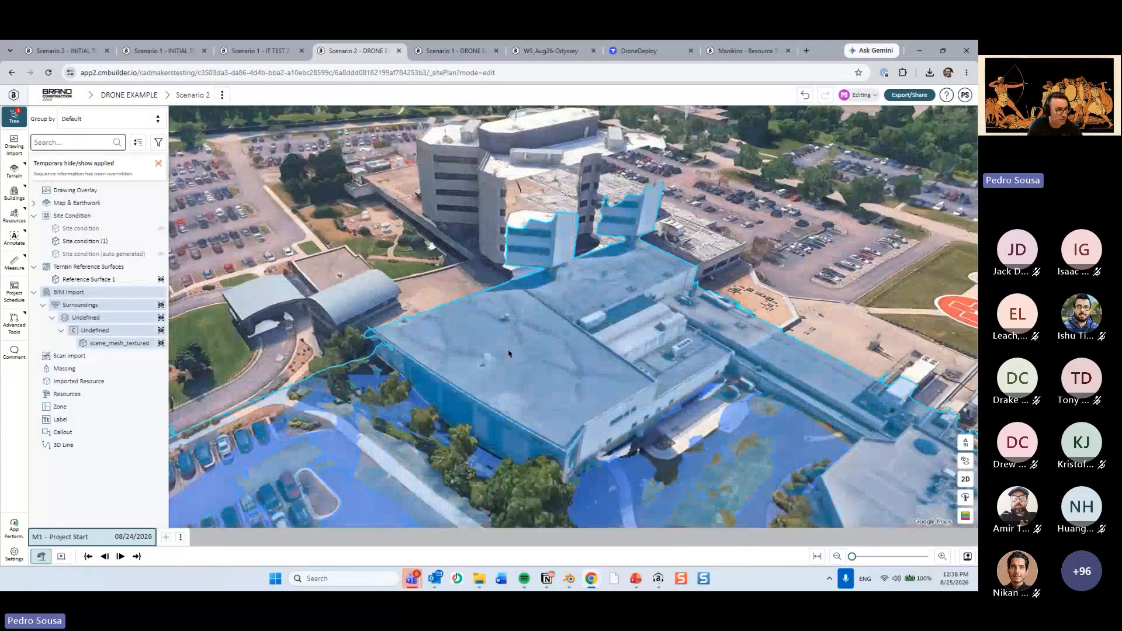
# Examine the drone mesh against the surrounding map around the curved building, the towers and the parking lot.
pyautogui.moveTo(682, 386); pyautogui.dragTo(654, 280)
pyautogui.scroll(4, 576, 292)
pyautogui.moveTo(410, 257); pyautogui.dragTo(371, 322)
pyautogui.click(371, 321)
pyautogui.moveTo(549, 365); pyautogui.dragTo(361, 193)
pyautogui.click(576, 344)
pyautogui.scroll(-6, 576, 345)
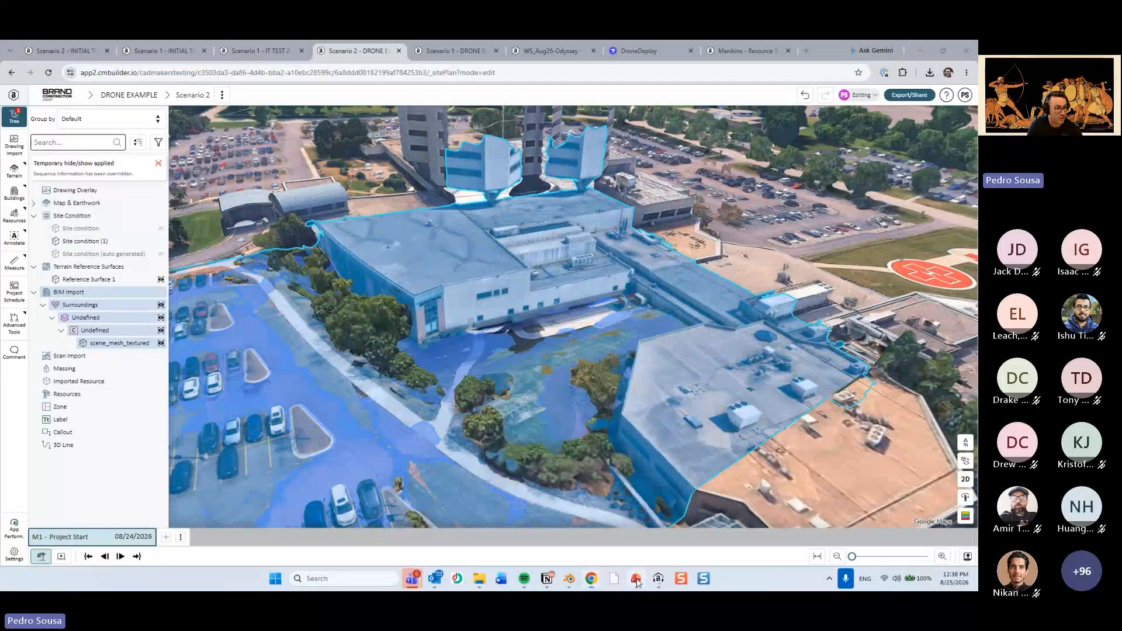
# Switch to the PowerPoint deck, view the Drone Import slide on updating surrounding buildings, and return to cmBuilder.
pyautogui.hotkey('alt', 'Tab')
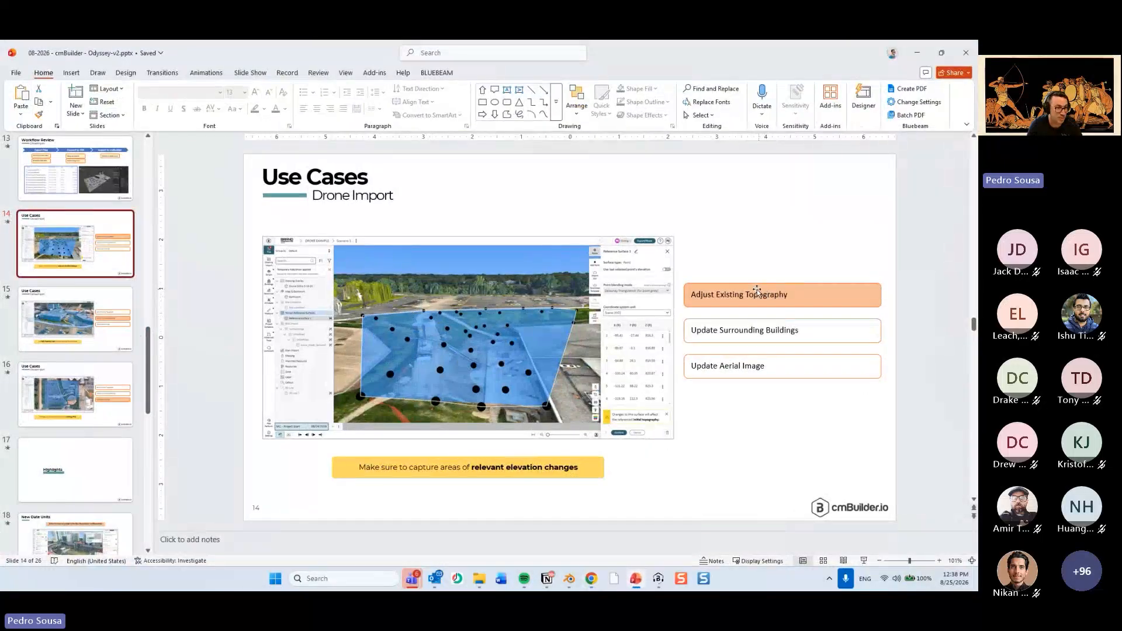
pyautogui.press('pagedown')
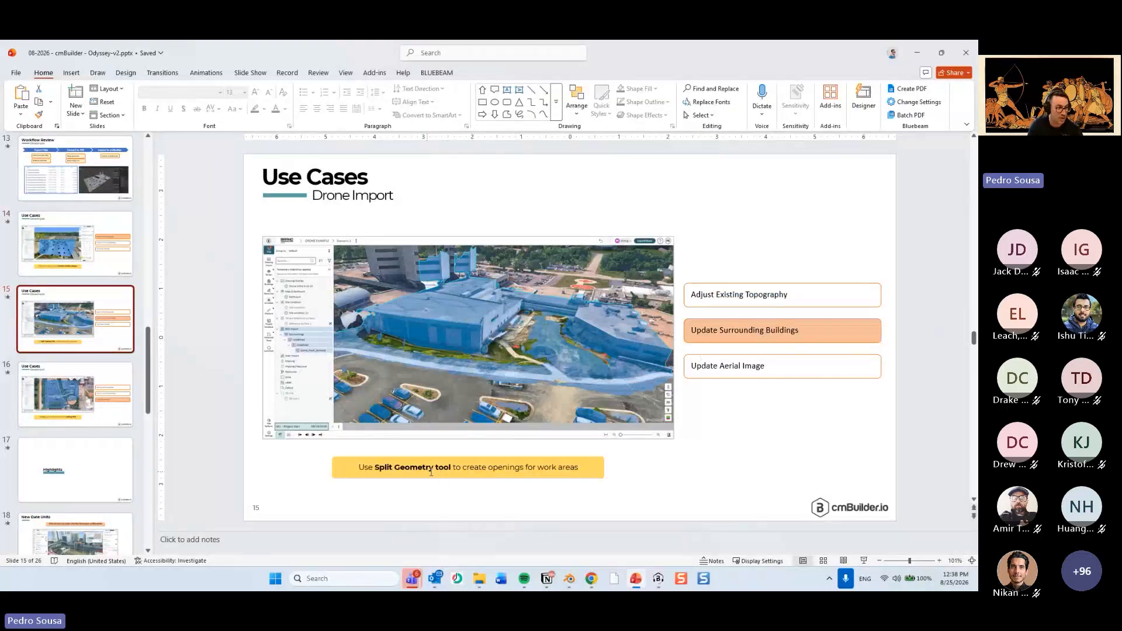
pyautogui.click(916, 54)
# Change the scene to 2D view and temporarily hide Reference Surface 1.
pyautogui.scroll(5, 544, 261)
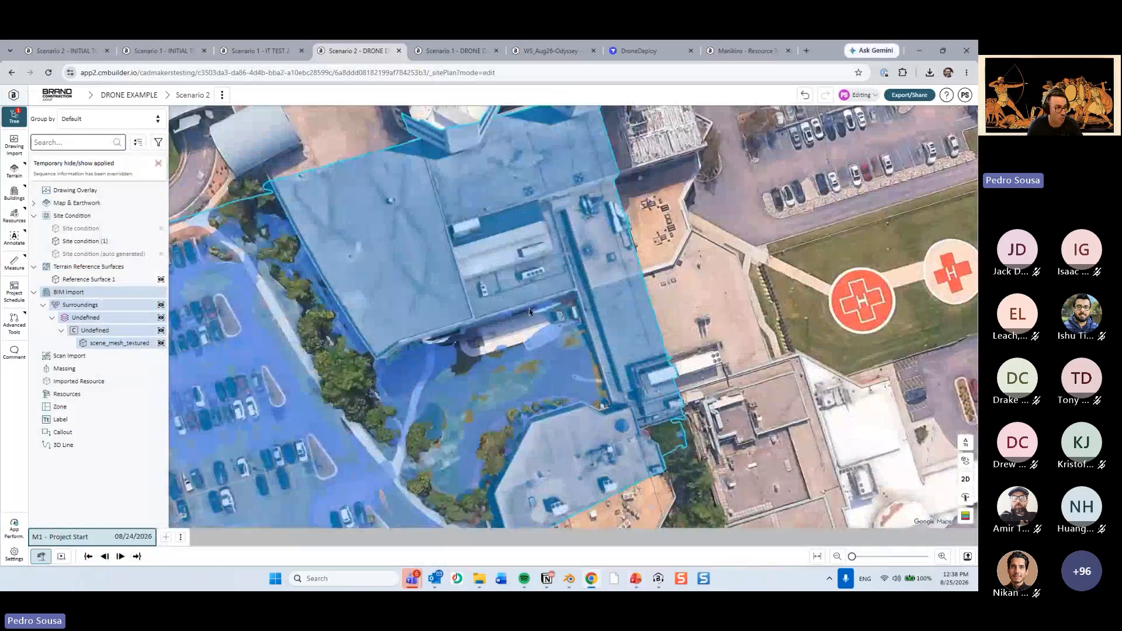
pyautogui.moveTo(530, 312); pyautogui.dragTo(576, 329)
pyautogui.click(965, 479)
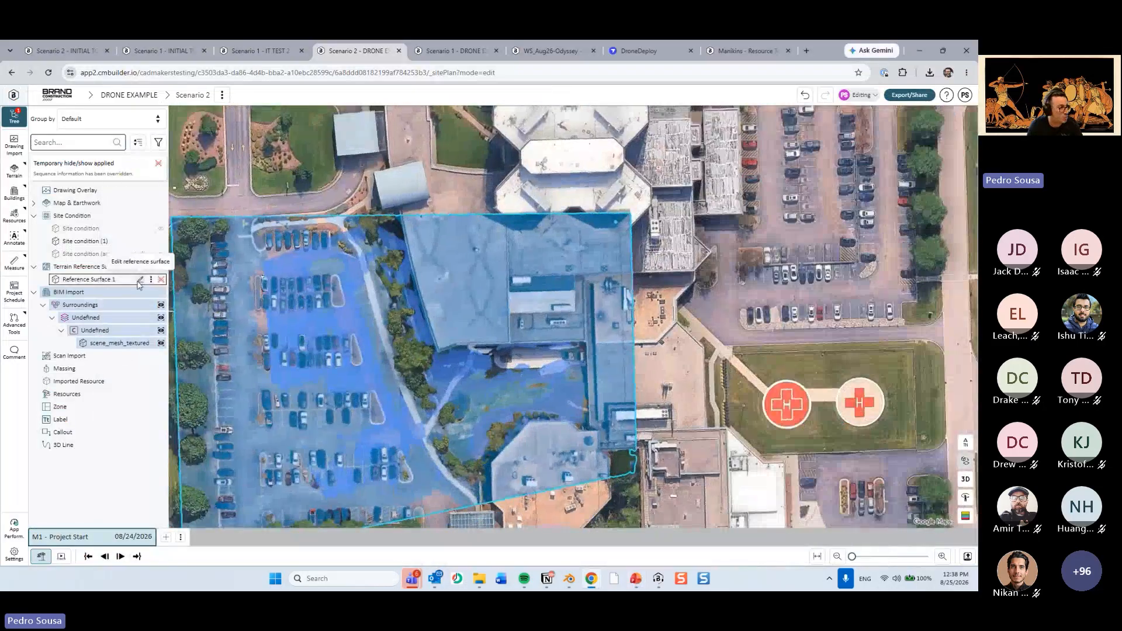
pyautogui.click(139, 282)
pyautogui.press('h')
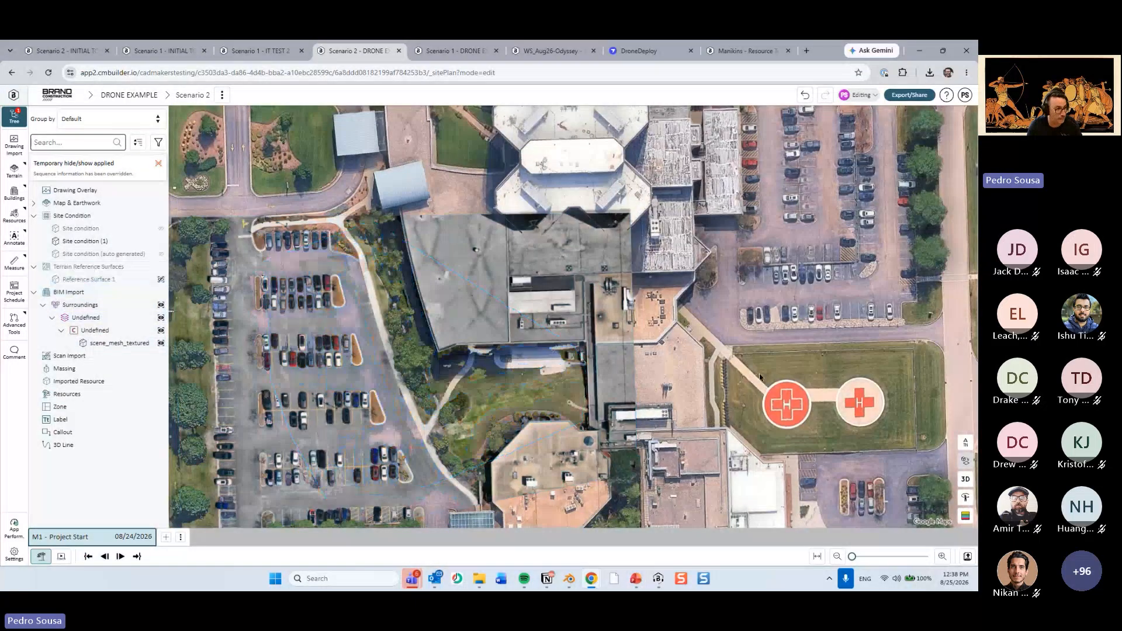
# Select the Surroundings drone mesh, open its BIM model for editing and start the Split buildings tool.
pyautogui.scroll(3, 494, 333)
pyautogui.click(466, 335)
pyautogui.moveTo(466, 335); pyautogui.dragTo(487, 435)
pyautogui.moveTo(487, 434); pyautogui.dragTo(493, 399, button='right')
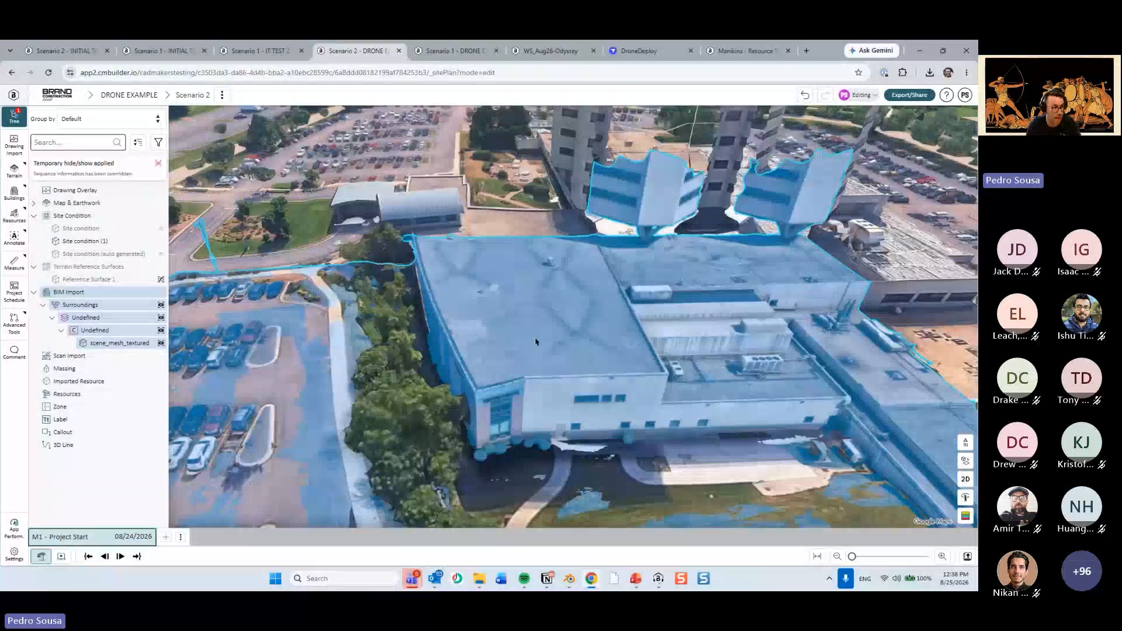
pyautogui.rightClick(536, 342)
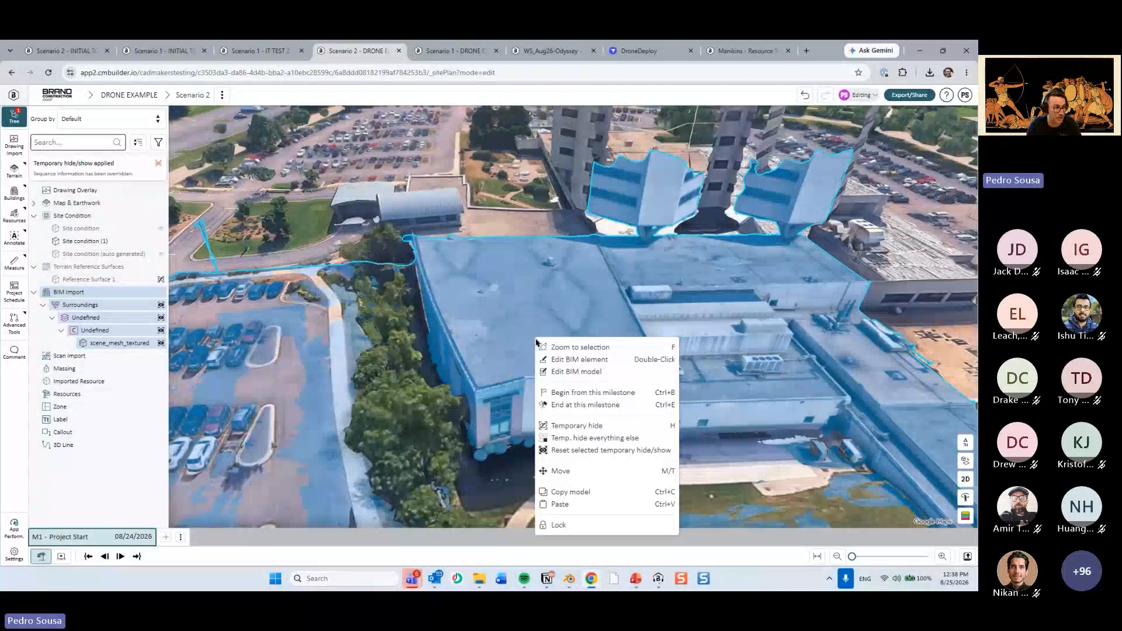
pyautogui.click(595, 373)
pyautogui.click(790, 236)
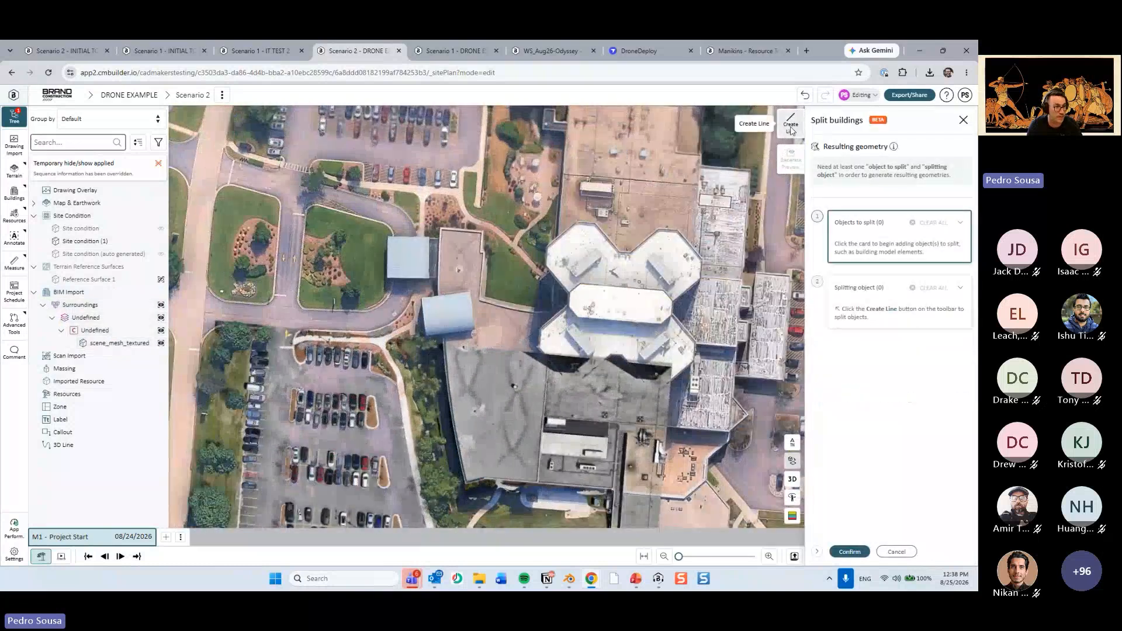
# Draw a closed splitting polyline on the Z plane around the curved building's western block, following its roof joint and outer walls.
pyautogui.click(790, 123)
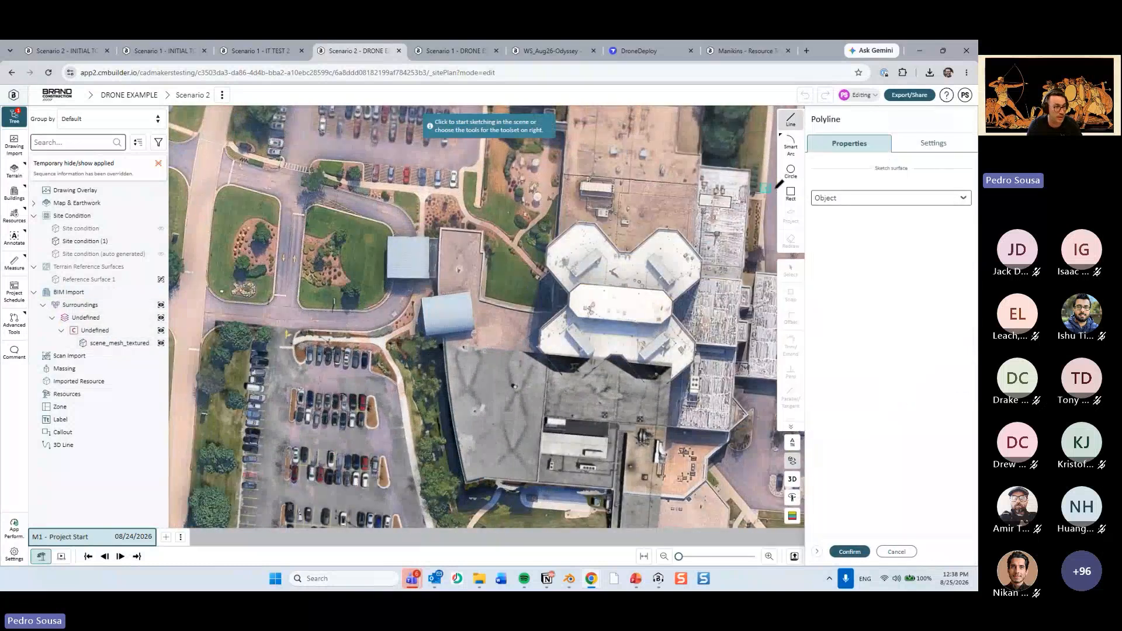
pyautogui.click(860, 198)
pyautogui.click(829, 228)
pyautogui.scroll(5, 523, 402)
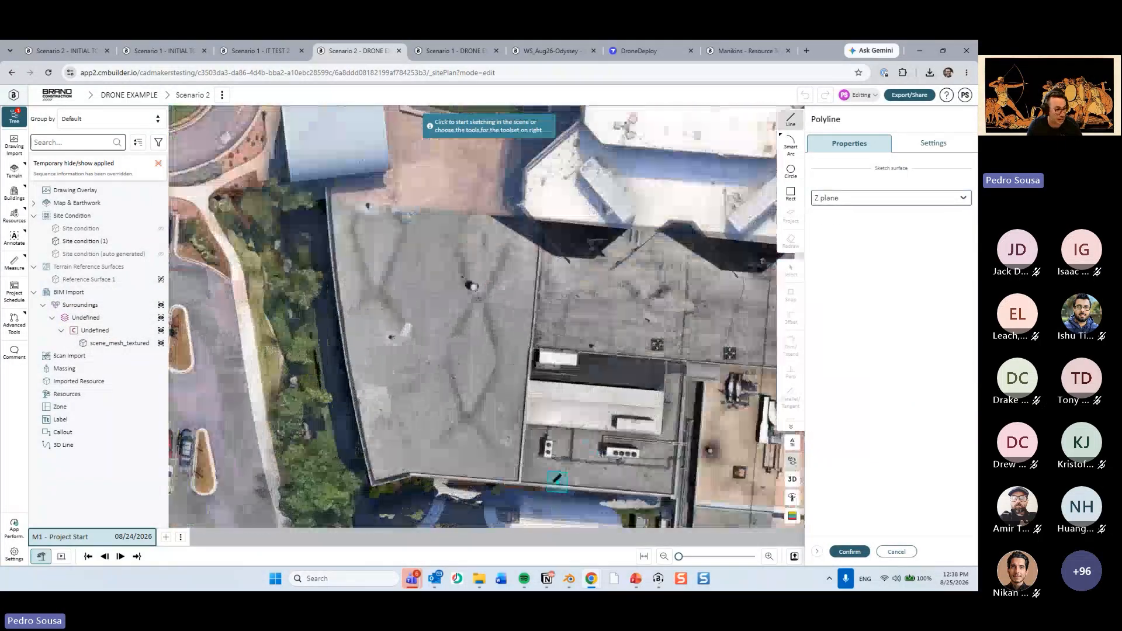
pyautogui.click(518, 411)
pyautogui.moveTo(553, 123); pyautogui.dragTo(554, 185, button='middle')
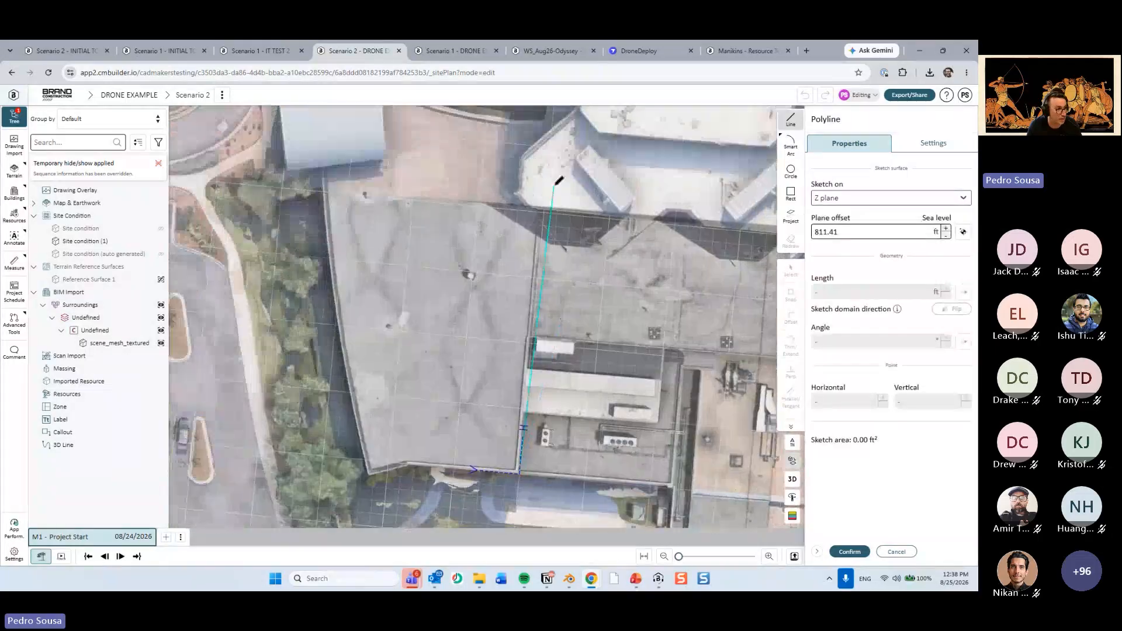
pyautogui.click(554, 184)
pyautogui.click(305, 175)
pyautogui.click(307, 339)
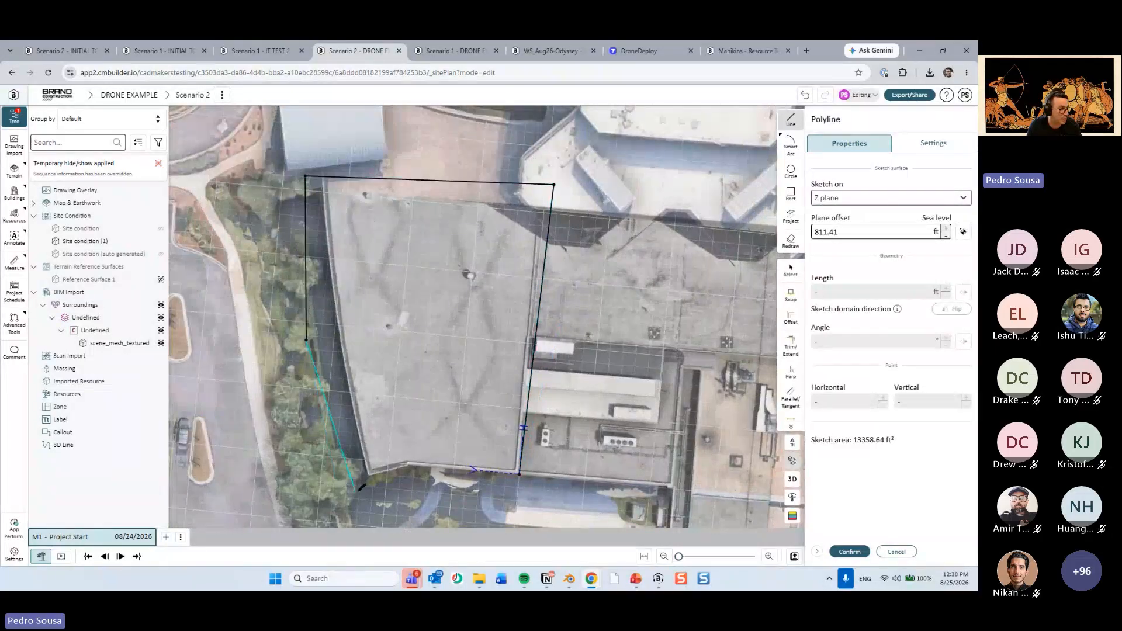
pyautogui.click(357, 491)
pyautogui.click(517, 475)
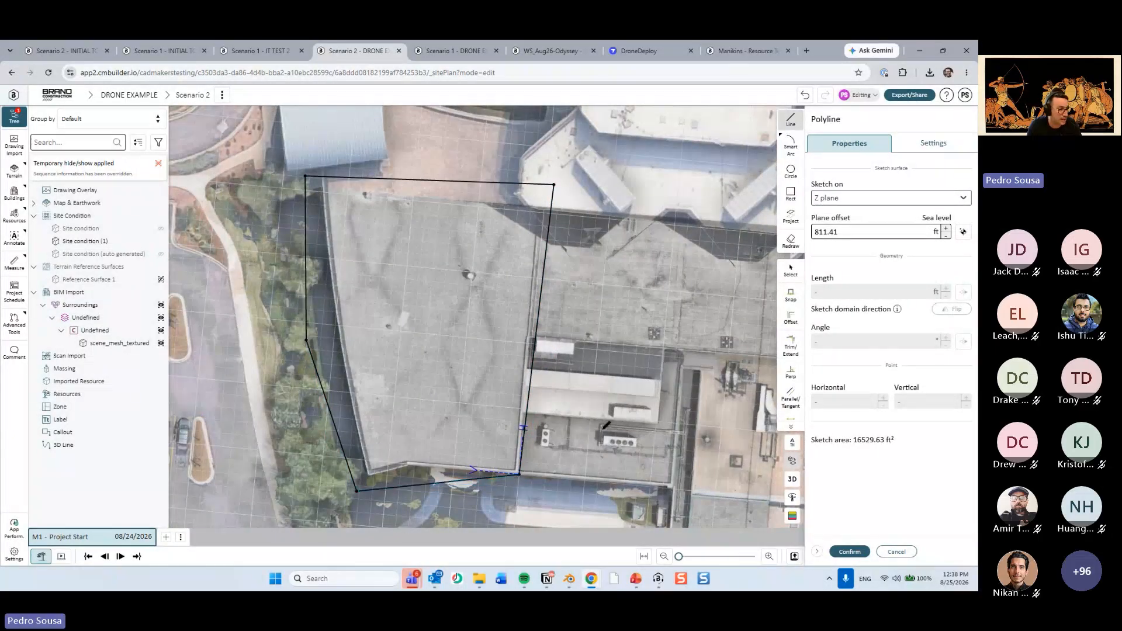
# Confirm the splitting polyline, use scene_mesh_textured as the object to split and generate the split preview.
pyautogui.click(849, 552)
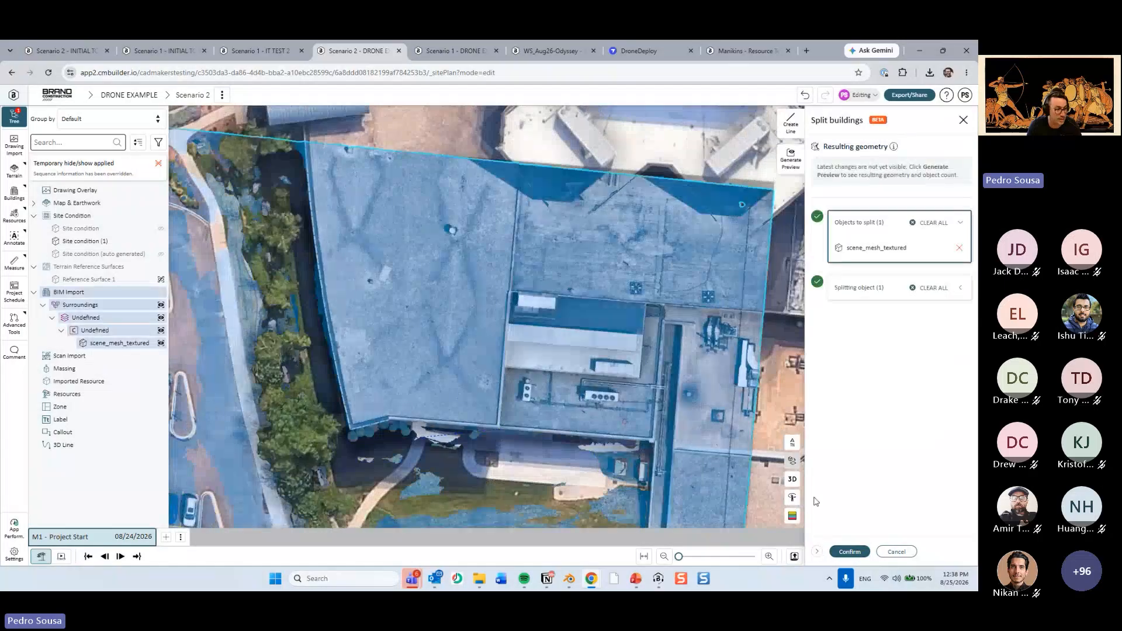
pyautogui.click(849, 551)
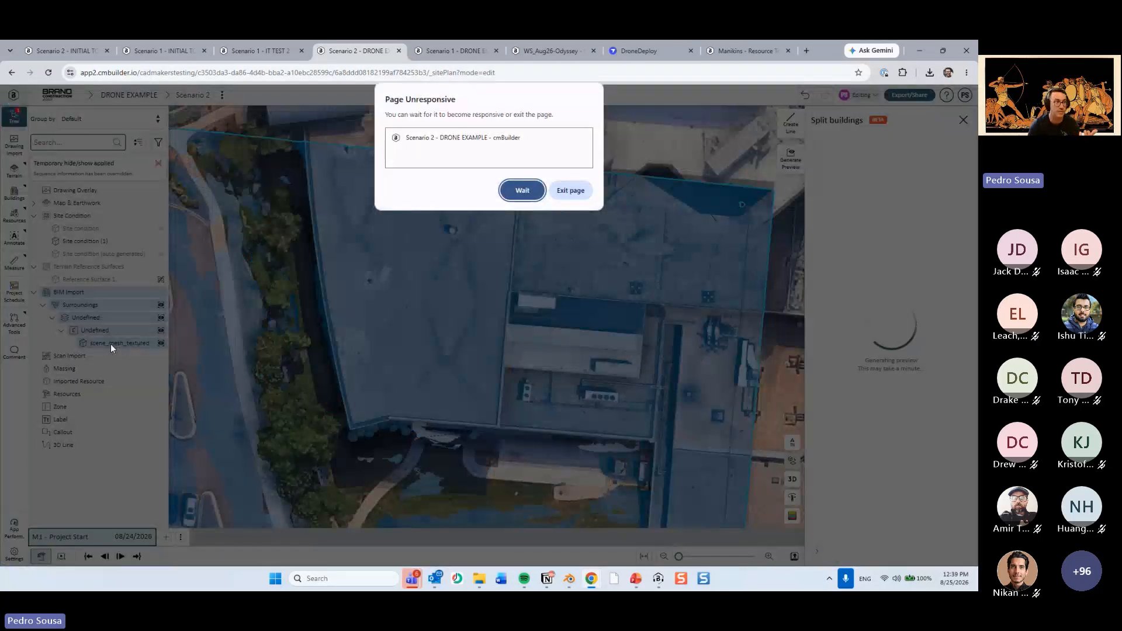
pyautogui.click(523, 190)
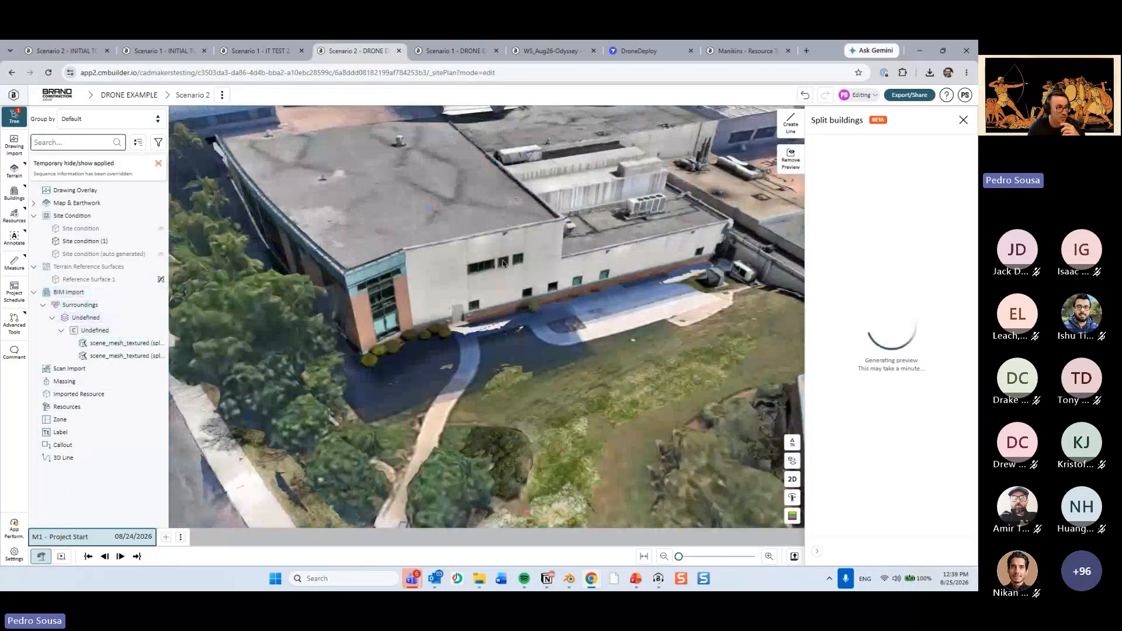
# Check both split parts of scene_mesh_textured in the generated preview and finish the building split.
pyautogui.scroll(-3, 520, 265)
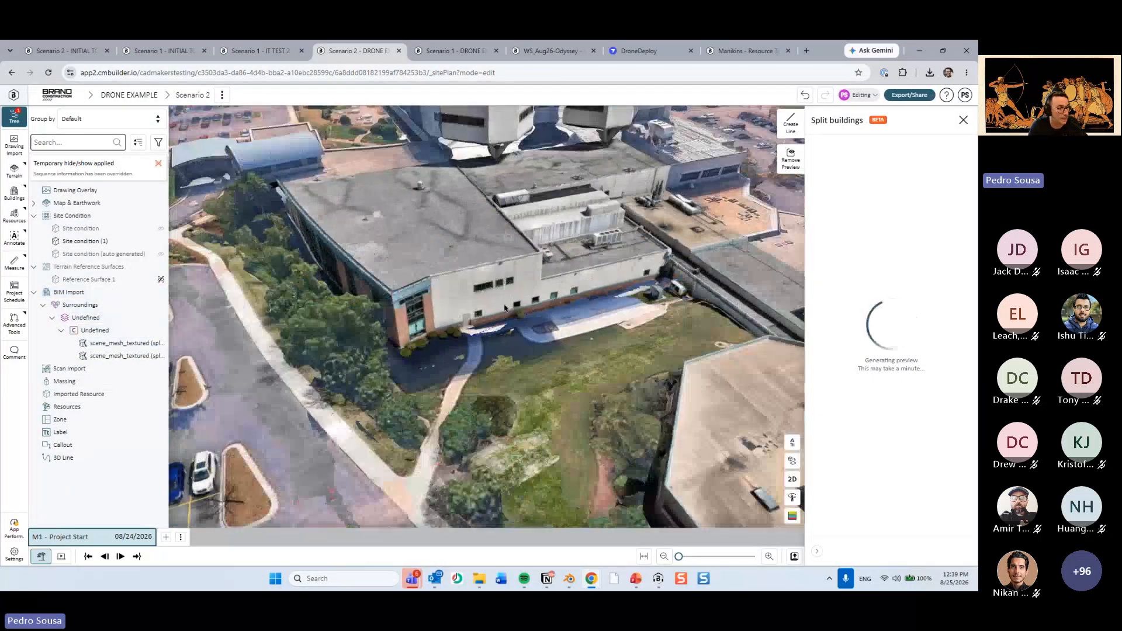
pyautogui.click(116, 344)
pyautogui.click(115, 355)
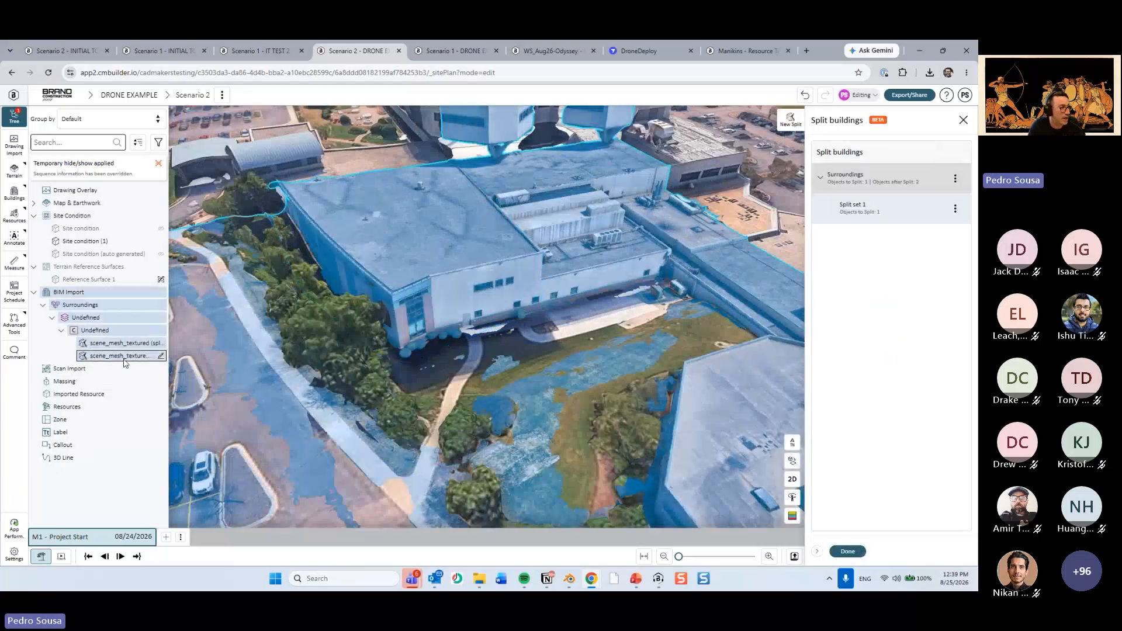
pyautogui.moveTo(374, 245); pyautogui.dragTo(401, 336, button='middle')
pyautogui.click(848, 551)
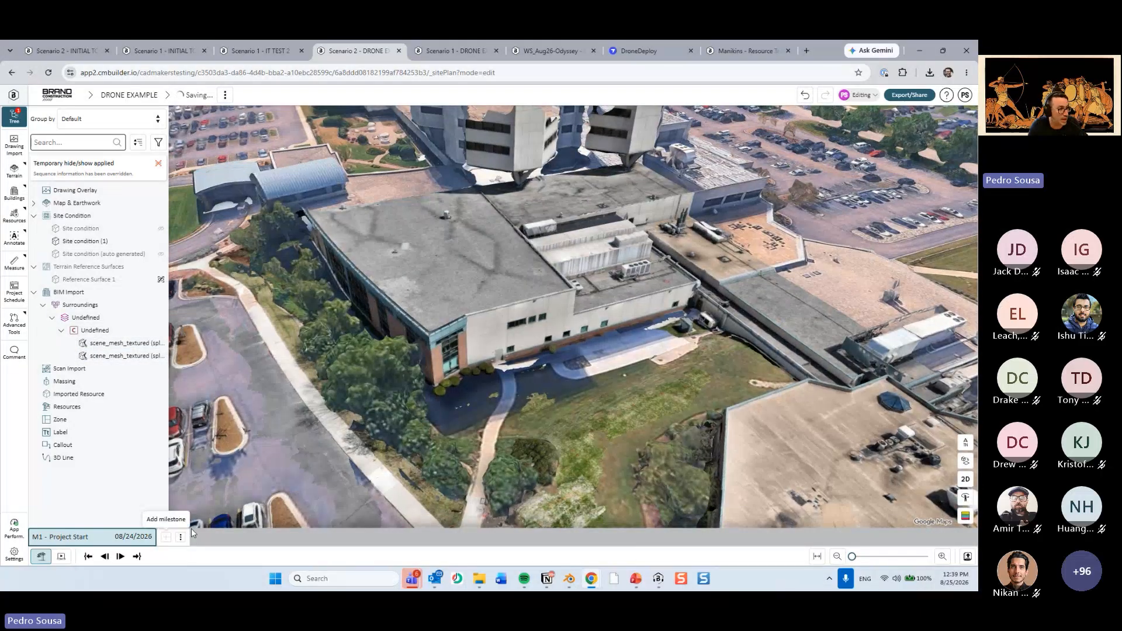
# Add a second milestone, return to Project Start and end the split-off western block at this milestone.
pyautogui.click(166, 537)
pyautogui.click(130, 536)
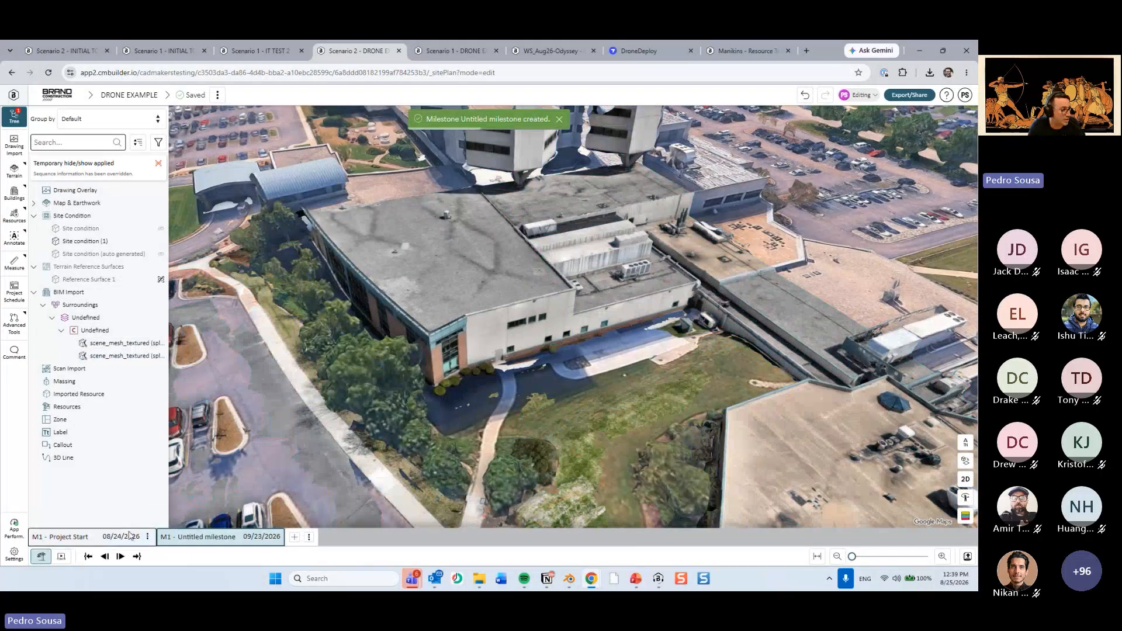
pyautogui.rightClick(462, 273)
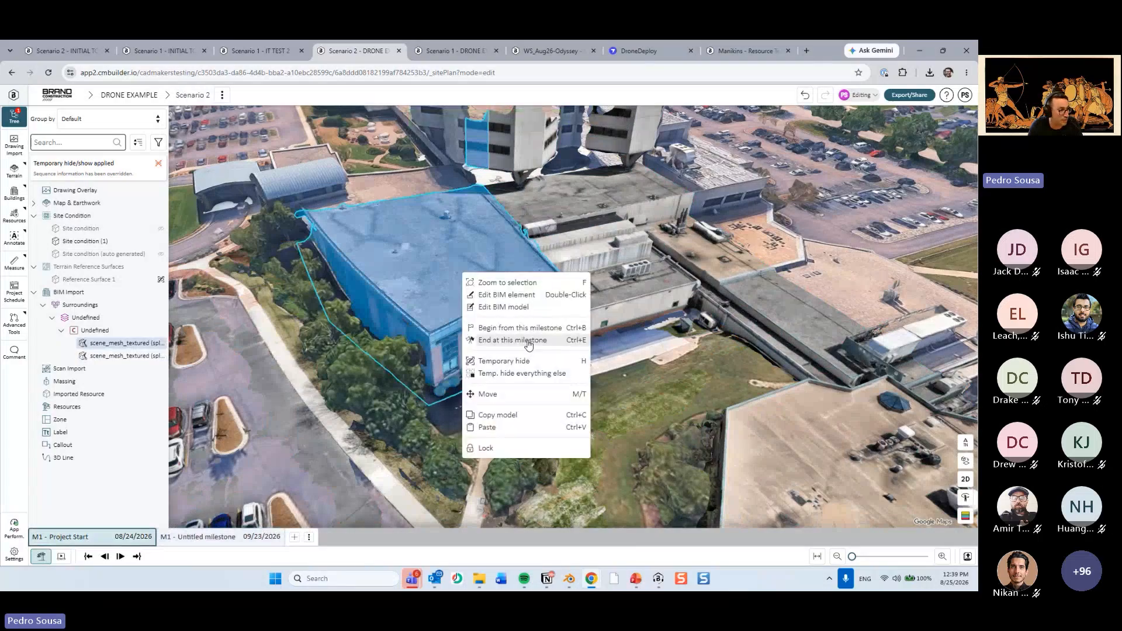
pyautogui.click(527, 341)
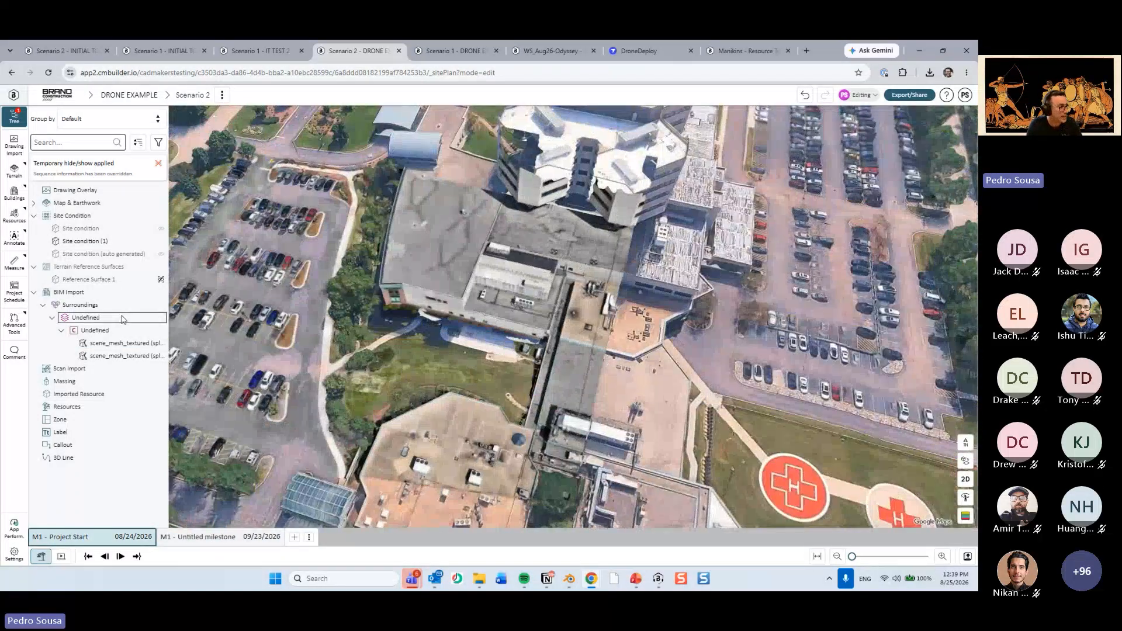
# Temporarily hide the Surroundings drone meshes and display the first Site condition over the map buildings.
pyautogui.click(123, 318)
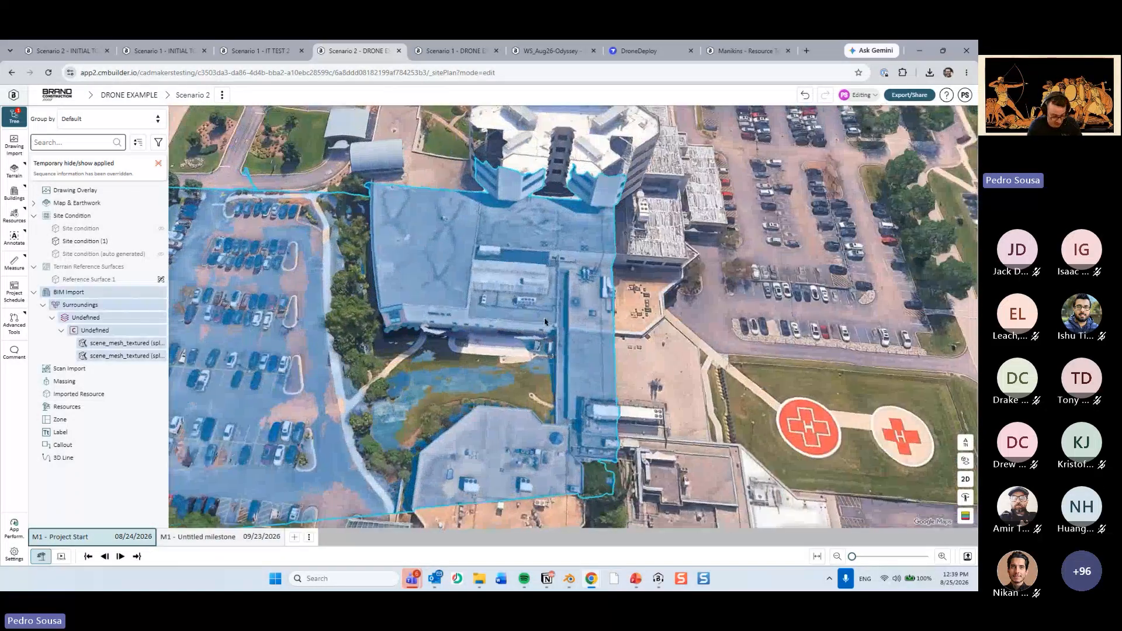
pyautogui.click(697, 329)
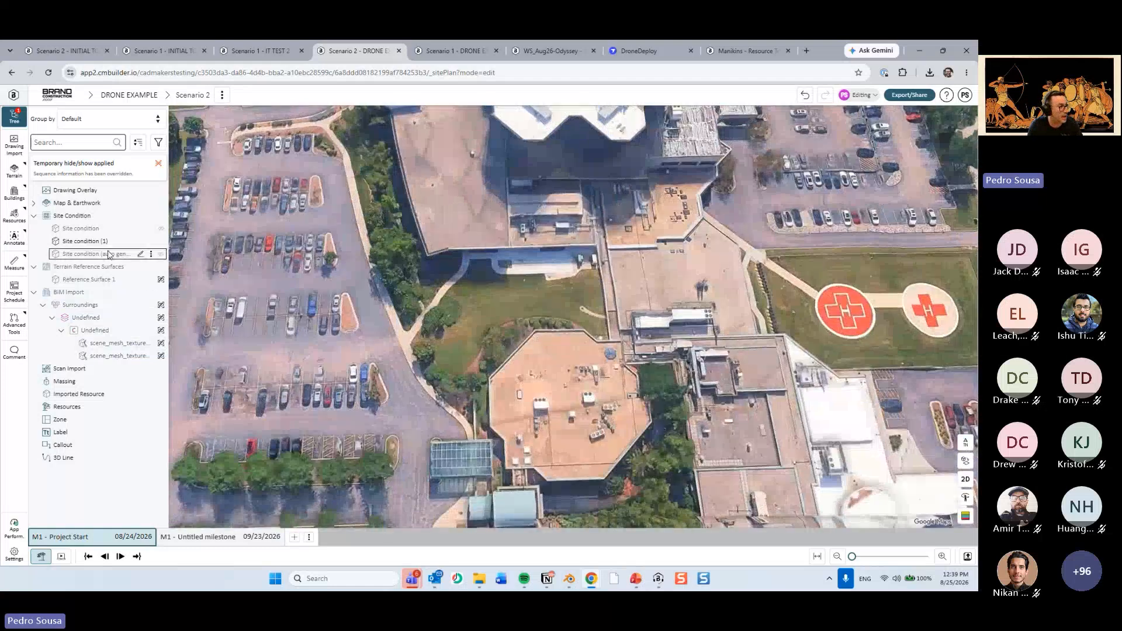
pyautogui.click(99, 229)
pyautogui.click(305, 305)
pyautogui.moveTo(306, 305); pyautogui.dragTo(480, 304)
pyautogui.scroll(4, 525, 357)
pyautogui.scroll(5, 525, 355)
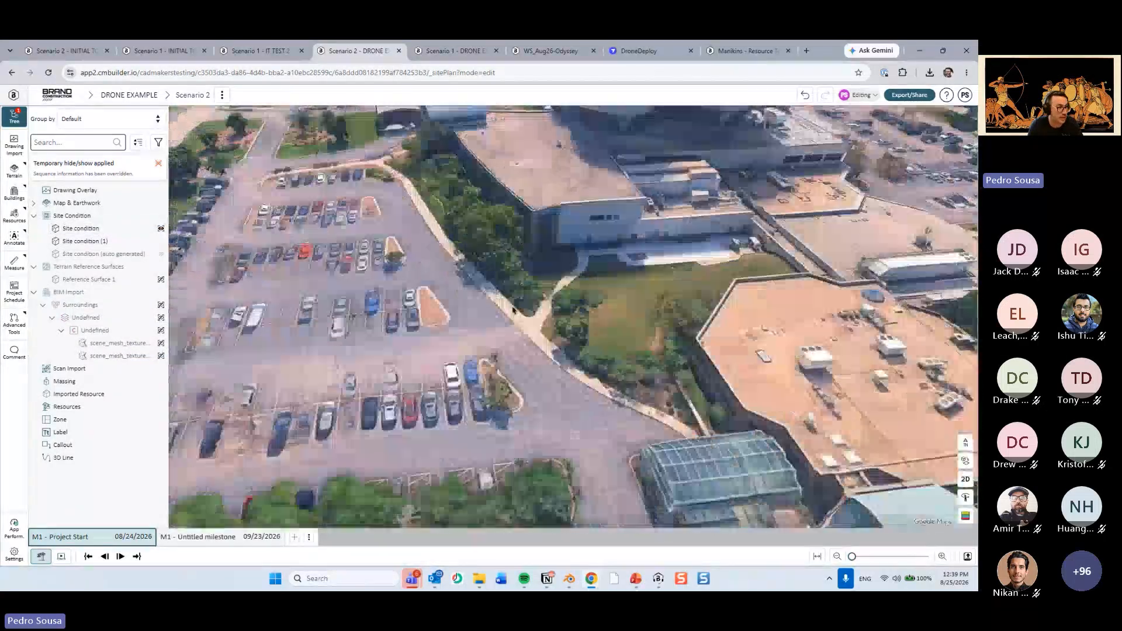
pyautogui.moveTo(513, 310); pyautogui.dragTo(575, 274)
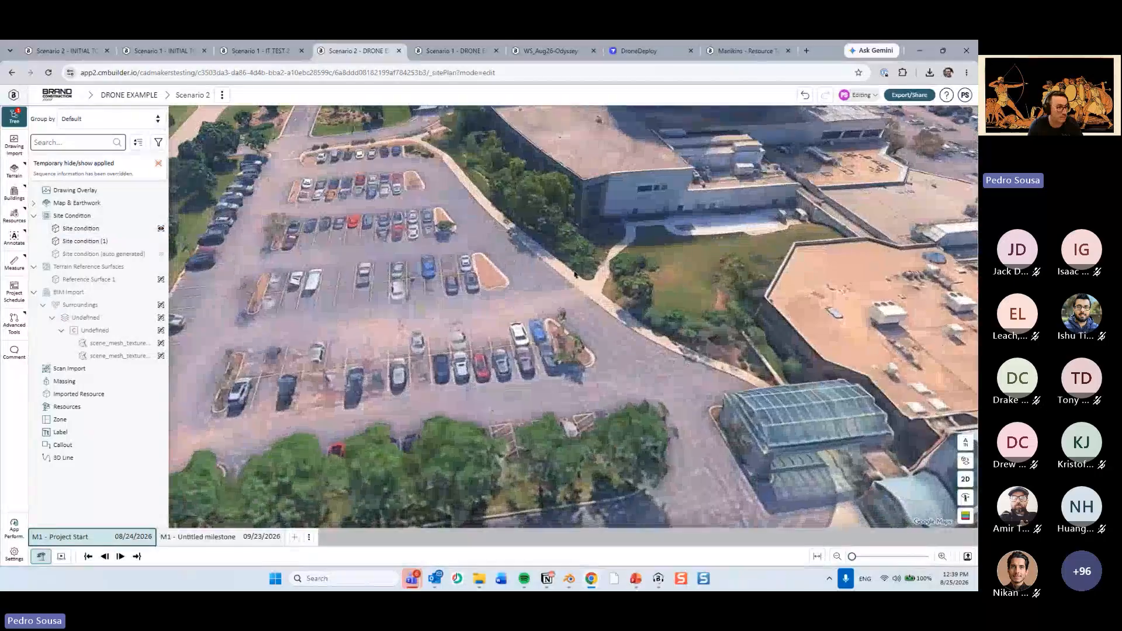
pyautogui.moveTo(636, 354); pyautogui.dragTo(481, 538)
# Open Drone Ortho 5-18-23.png from the DRONE EXAMPLE folder to examine the drone orthophoto, and put it away again.
pyautogui.click(479, 578)
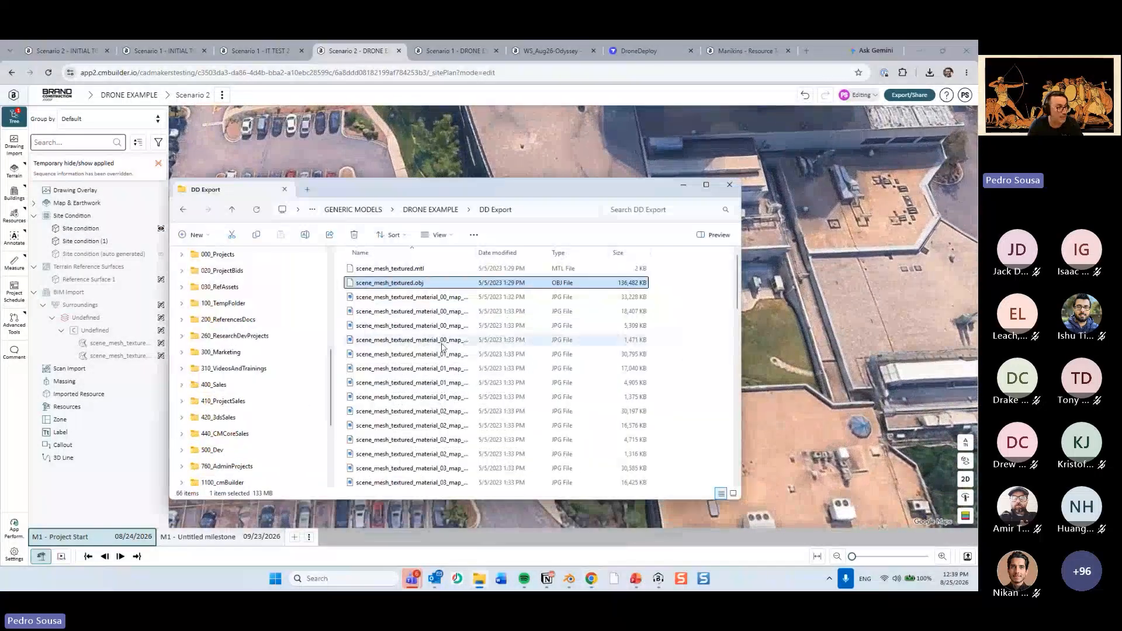
pyautogui.click(432, 210)
pyautogui.click(400, 297)
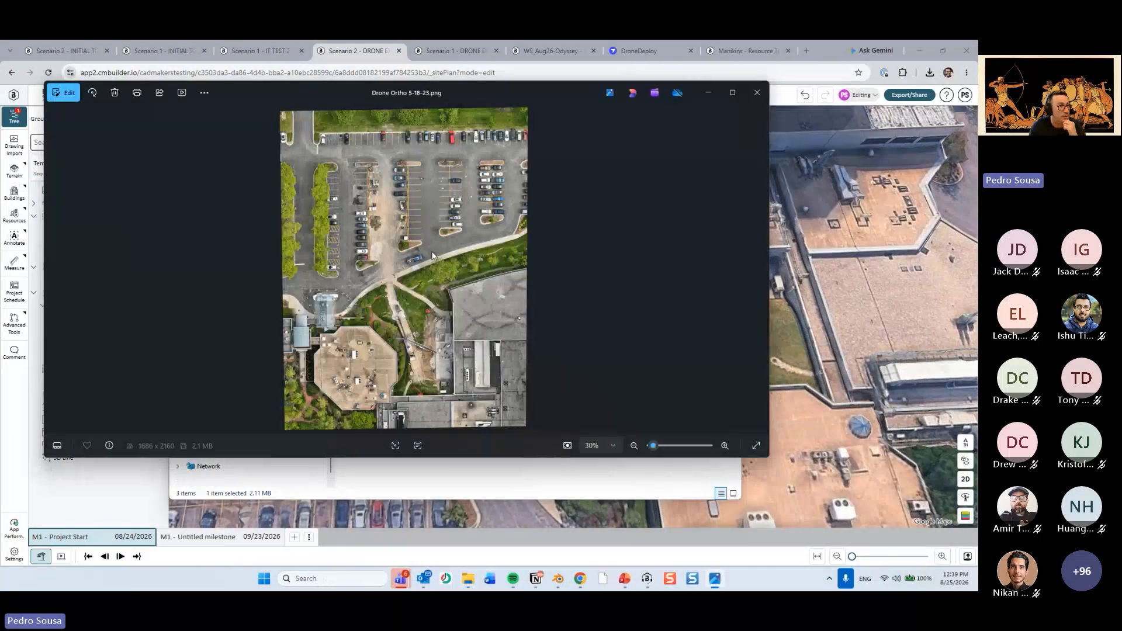
pyautogui.click(708, 93)
pyautogui.click(680, 187)
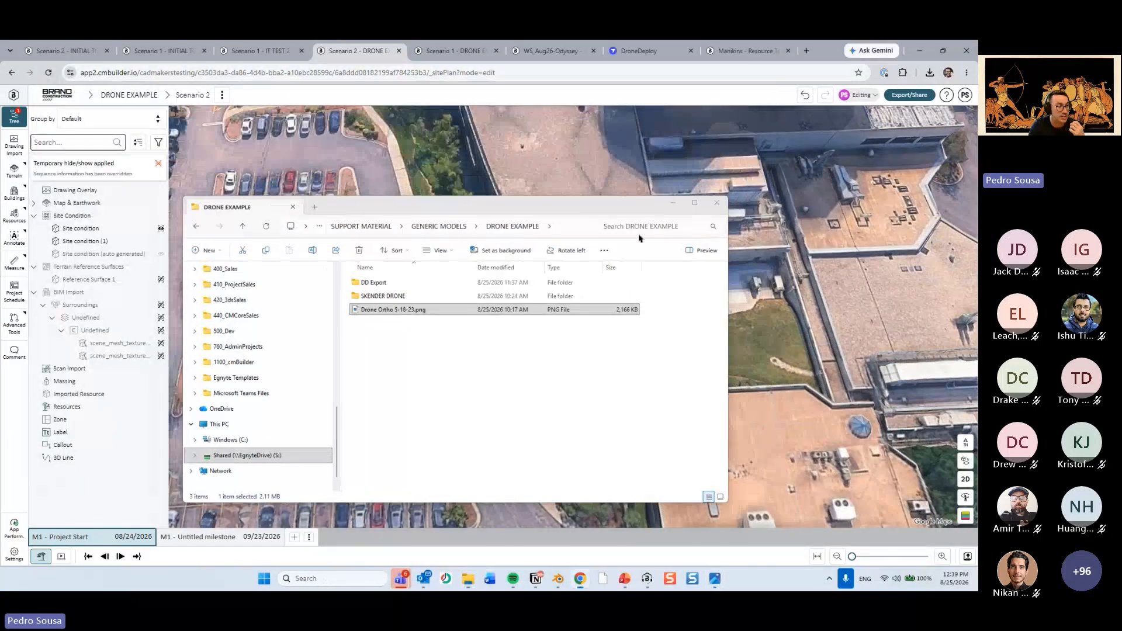
# Temporarily show both Surroundings drone meshes again and clear the selection.
pyautogui.scroll(-5, 619, 237)
pyautogui.moveTo(494, 329); pyautogui.dragTo(472, 373)
pyautogui.scroll(5, 472, 373)
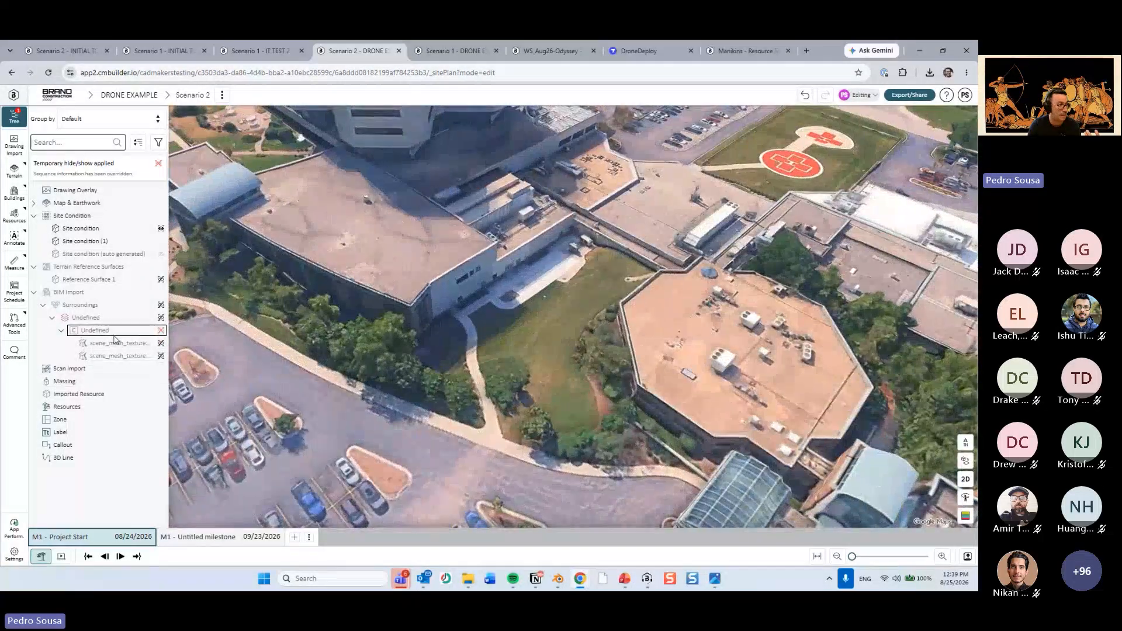
pyautogui.click(114, 333)
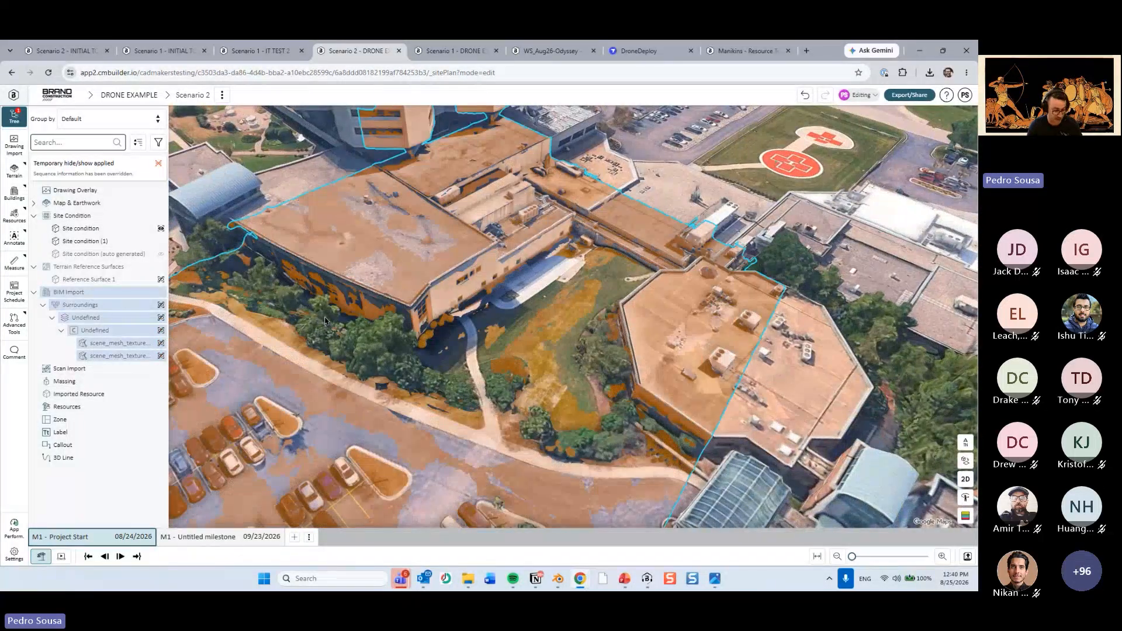
pyautogui.press('h')
pyautogui.press('Escape')
pyautogui.moveTo(409, 427); pyautogui.dragTo(506, 425, button='middle')
pyautogui.scroll(4, 532, 396)
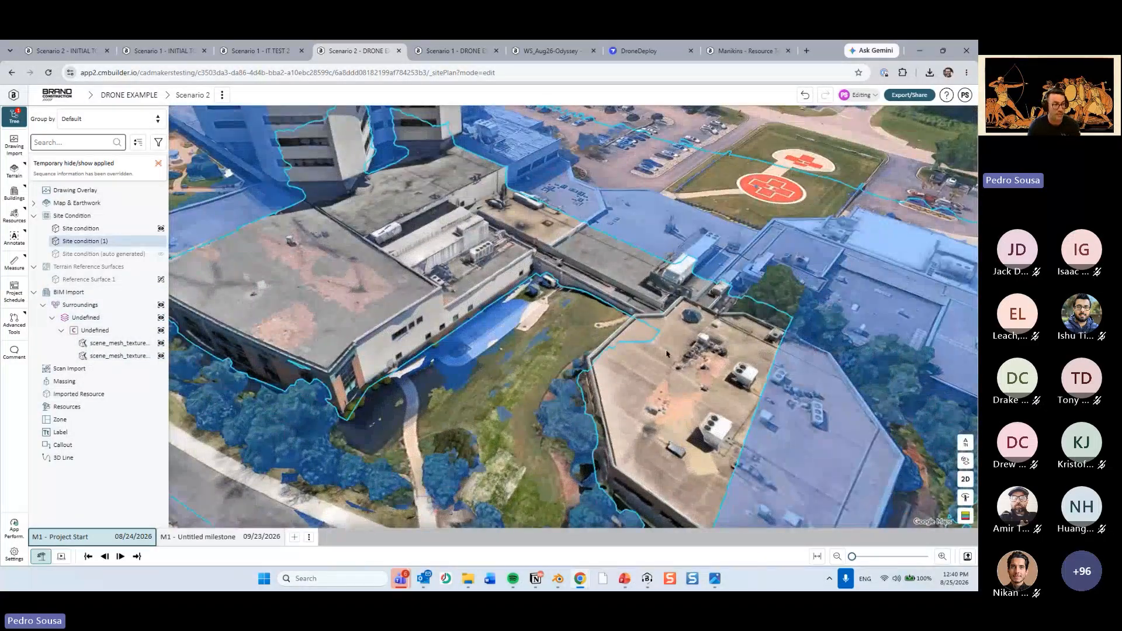
# Create an earthwork cut with a closed four-sided sketch of about 3225 ft² on the Z plane over the lawn between the buildings.
pyautogui.moveTo(667, 354); pyautogui.dragTo(504, 386, button='middle')
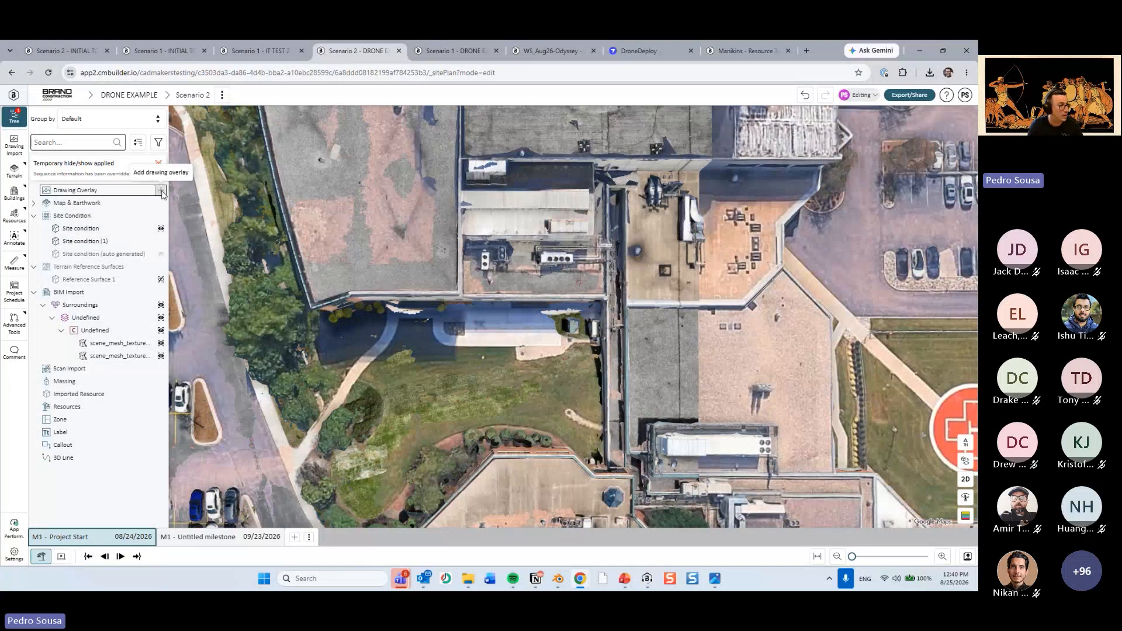
pyautogui.click(161, 203)
pyautogui.click(846, 157)
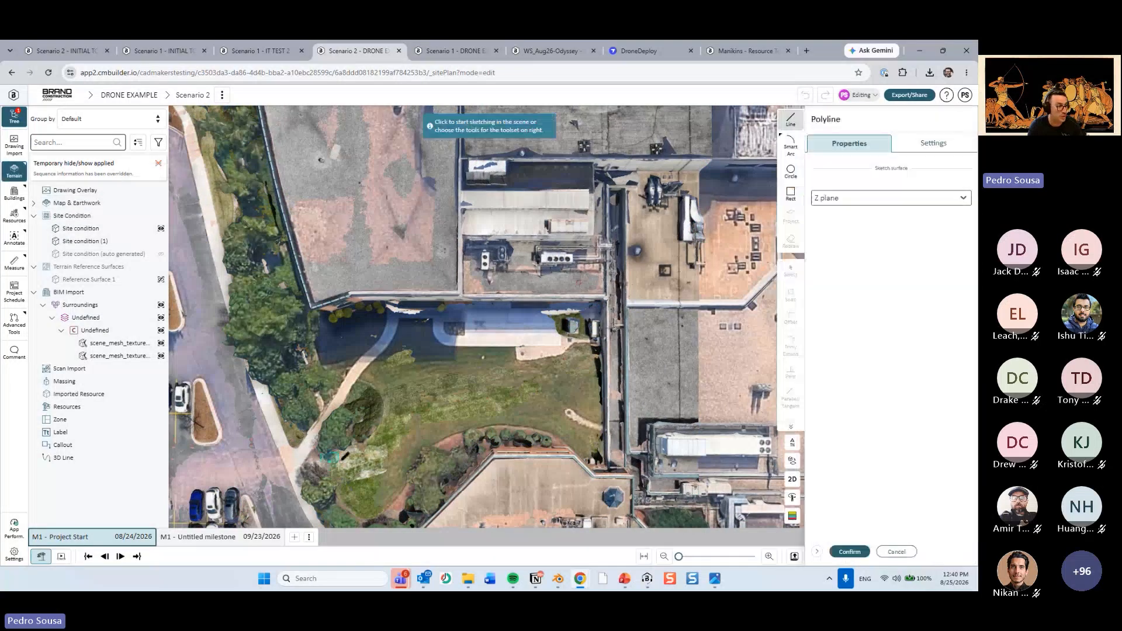
pyautogui.click(411, 446)
pyautogui.click(545, 409)
pyautogui.click(524, 350)
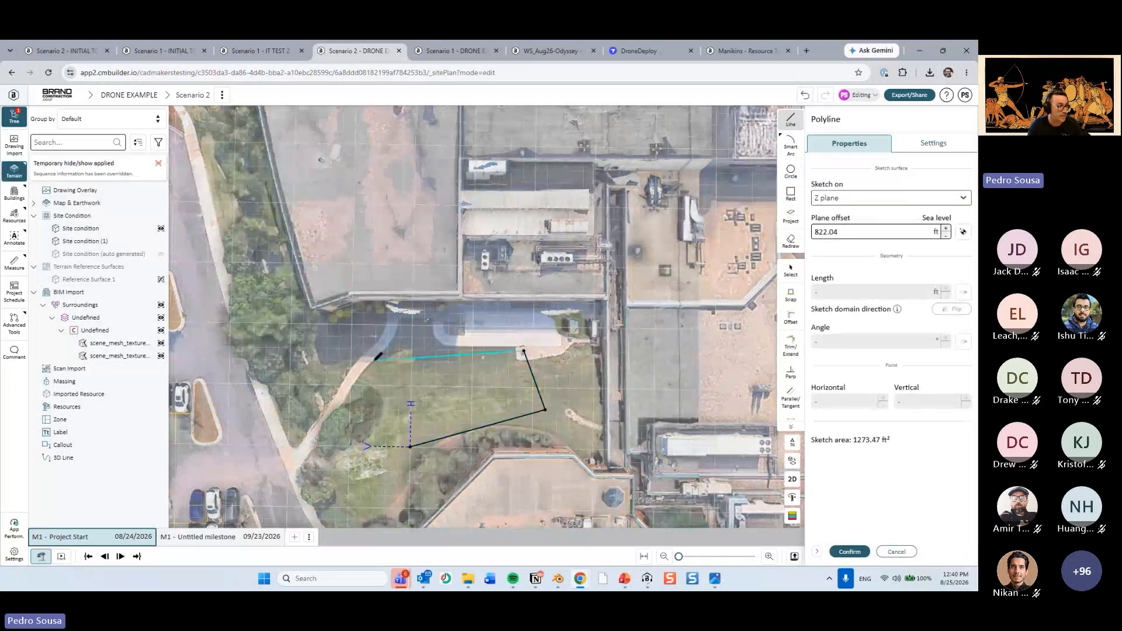
pyautogui.click(373, 360)
pyautogui.click(411, 446)
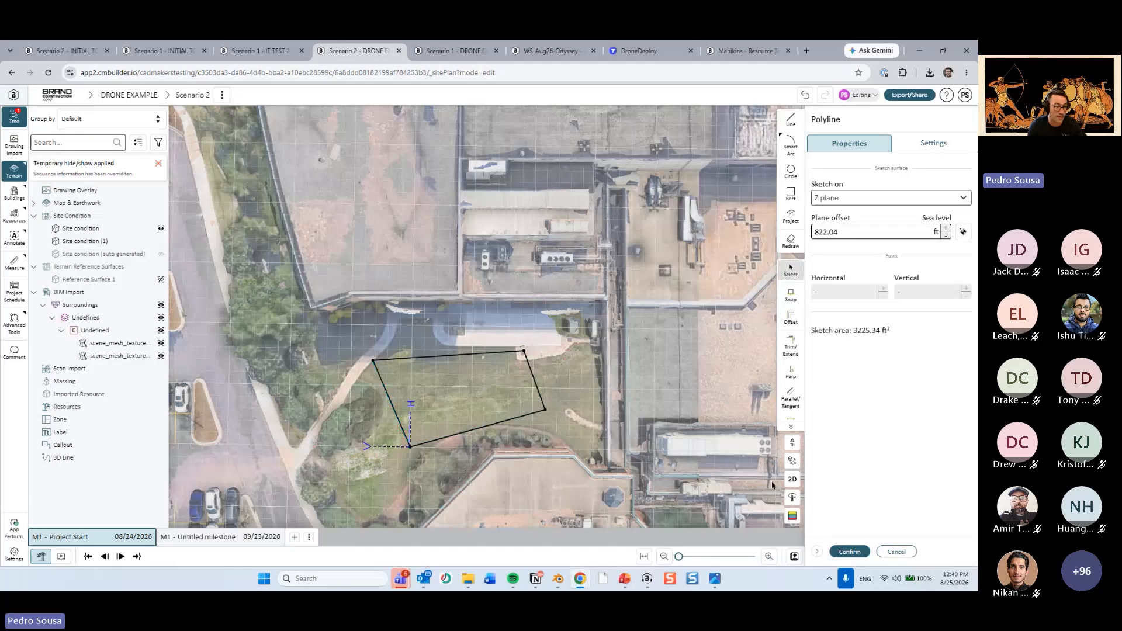
pyautogui.click(850, 552)
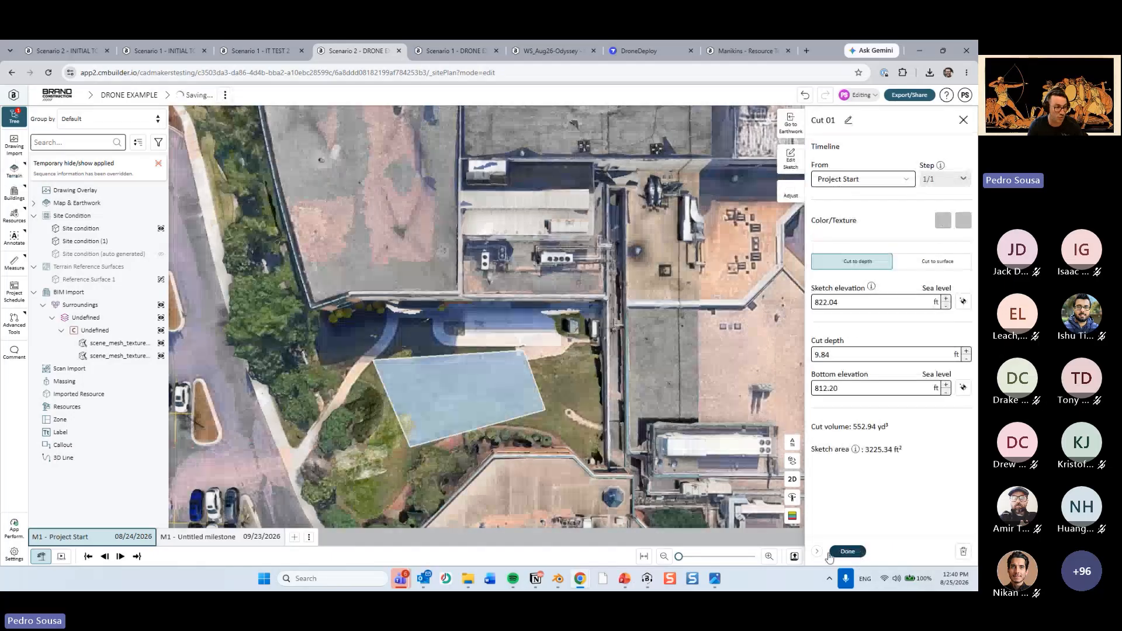
# Set the cut depth to 10 ft, finish the cut and leave the Earthwork tools.
pyautogui.click(859, 355)
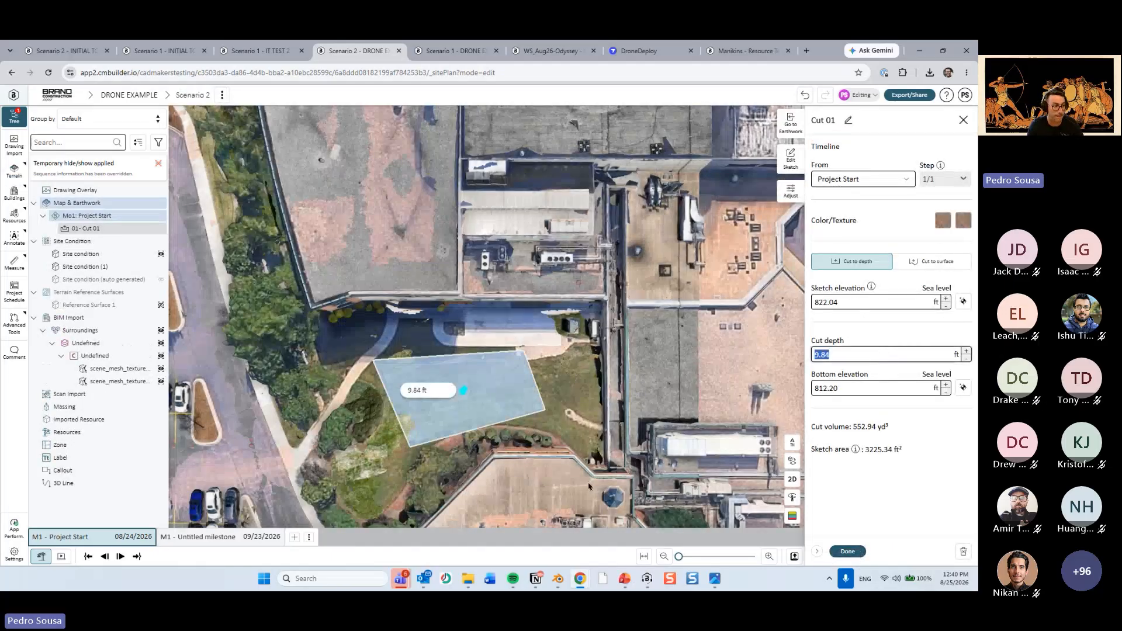
pyautogui.write('Y')
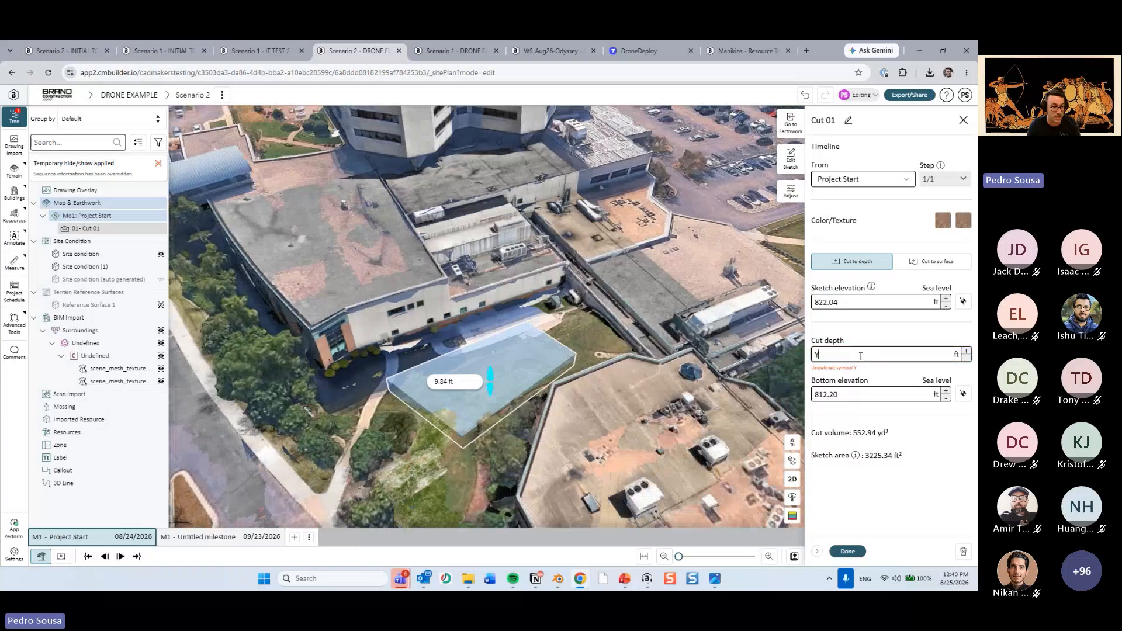
pyautogui.press('BackSpace')
pyautogui.write('10')
pyautogui.click(848, 551)
pyautogui.scroll(3, 512, 446)
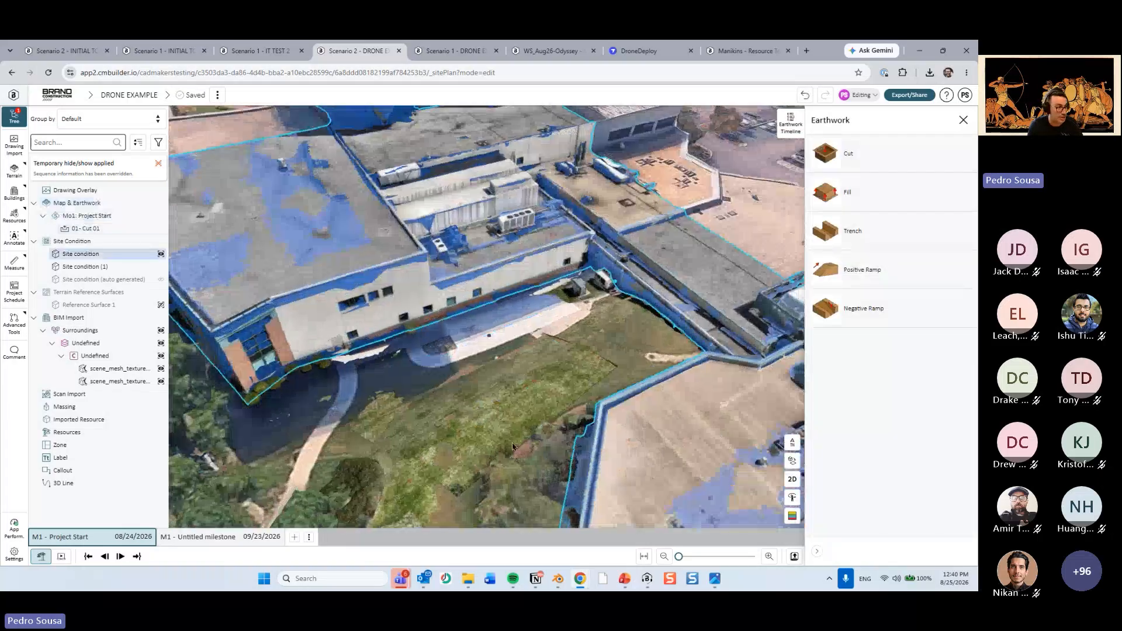
pyautogui.press('Escape')
# Temporarily hide the split mesh part that covers the lawn cut.
pyautogui.moveTo(512, 446); pyautogui.dragTo(504, 283, button='middle')
pyautogui.scroll(2, 488, 388)
pyautogui.click(512, 331)
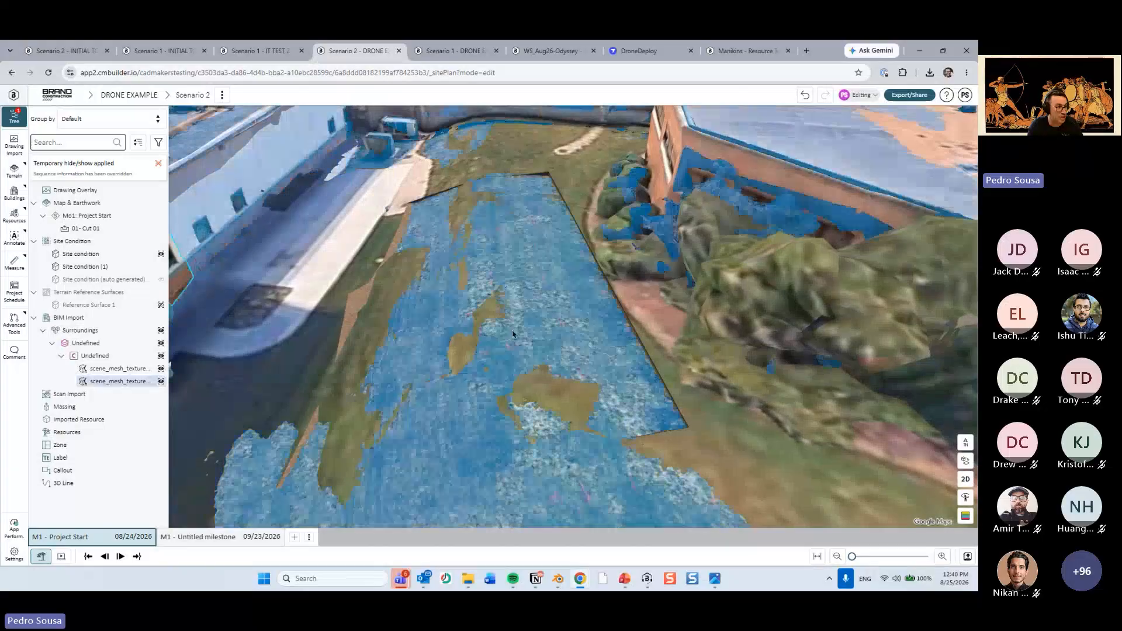
pyautogui.scroll(-3, 512, 330)
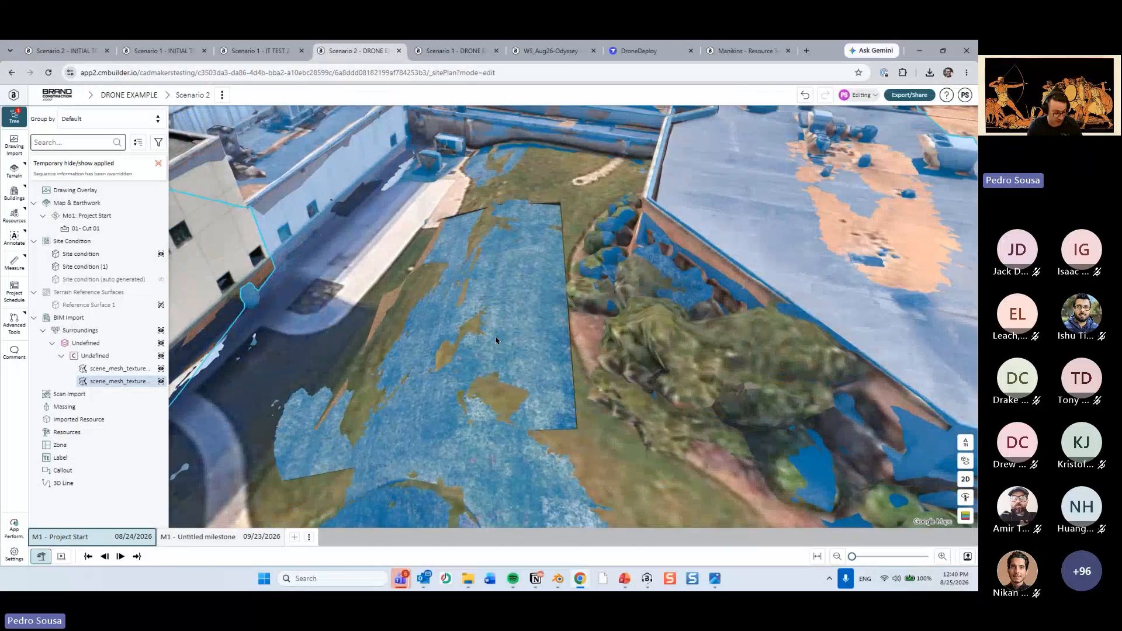
pyautogui.press('h')
pyautogui.scroll(-2, 499, 338)
# Temporarily hide Site condition (1) to uncover the excavation.
pyautogui.moveTo(499, 338); pyautogui.dragTo(507, 305, button='middle')
pyautogui.click(508, 307)
pyautogui.rightClick(508, 305)
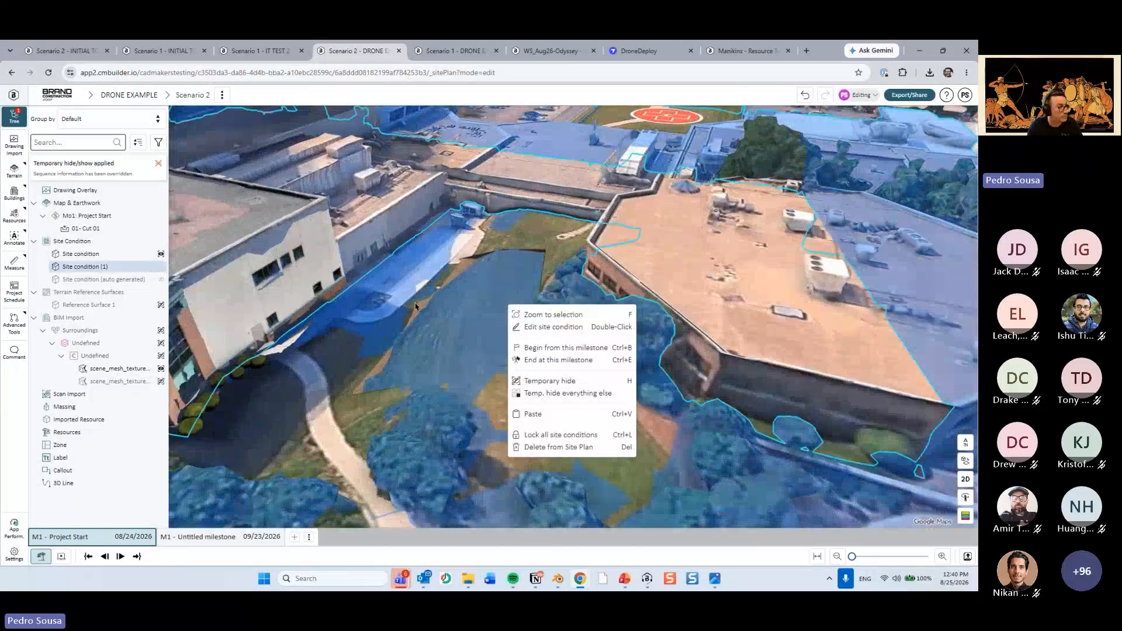
pyautogui.press('Escape')
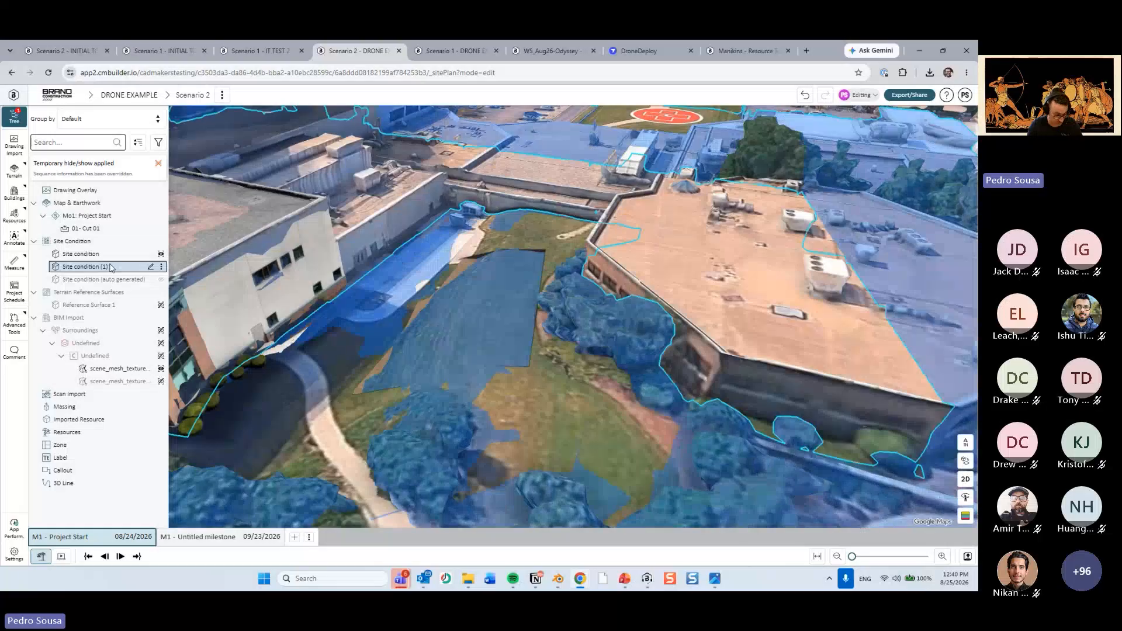
pyautogui.click(108, 268)
pyautogui.press('h')
pyautogui.scroll(2, 419, 344)
# Highlight each split drone mesh part in turn to compare its extent with the excavation, and clear the selection.
pyautogui.moveTo(419, 344); pyautogui.dragTo(205, 351, button='middle')
pyautogui.click(113, 370)
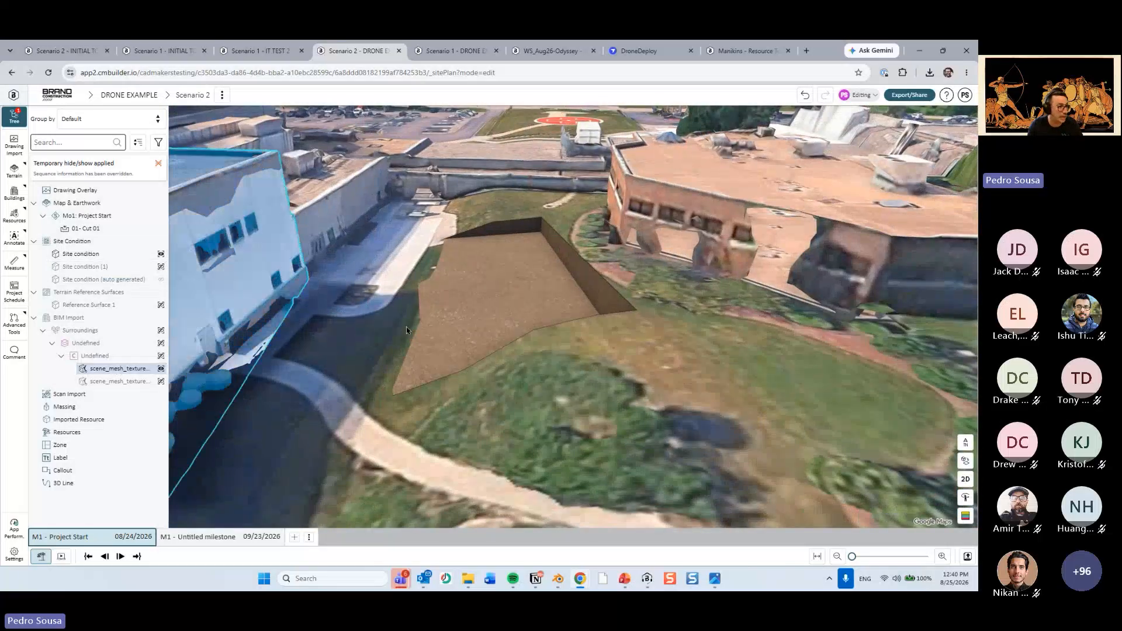
pyautogui.click(120, 381)
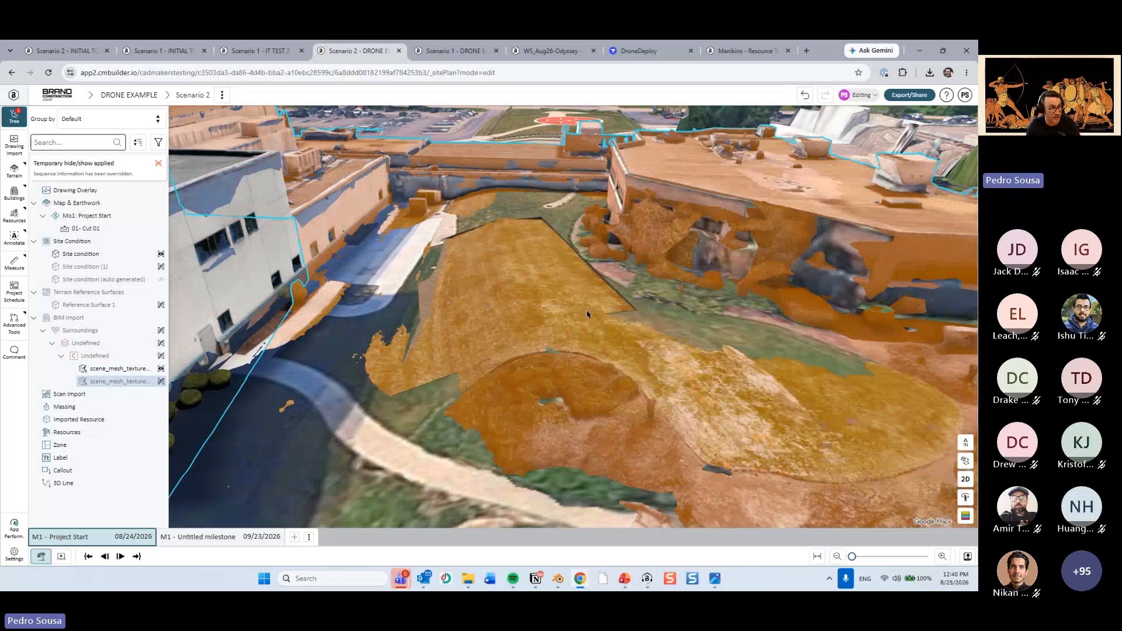
pyautogui.moveTo(588, 314); pyautogui.dragTo(503, 378, button='middle')
pyautogui.press('Escape')
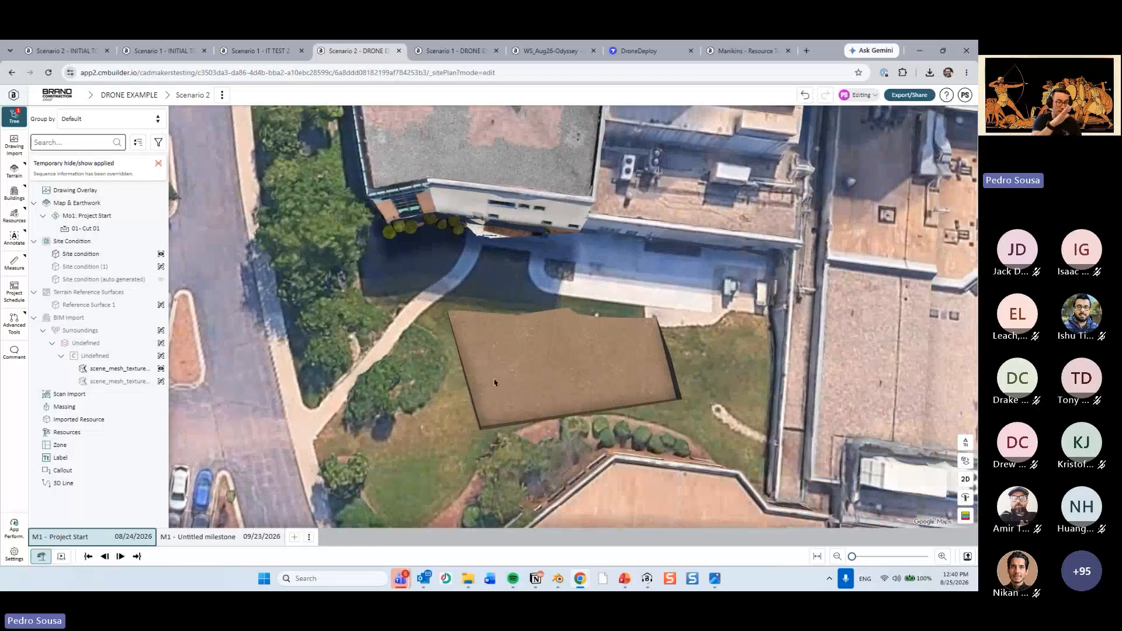
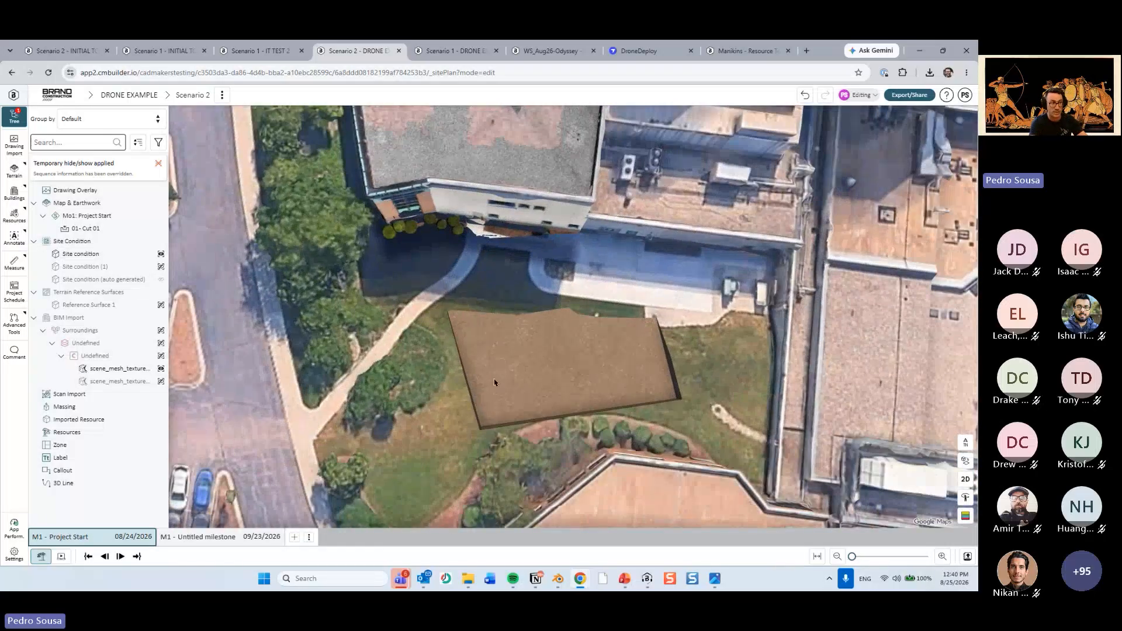
# Import Drone Ortho 5-18-23.png as a drawing overlay in the 2D view and start Align & Position for it.
pyautogui.click(107, 190)
pyautogui.scroll(-3, 592, 304)
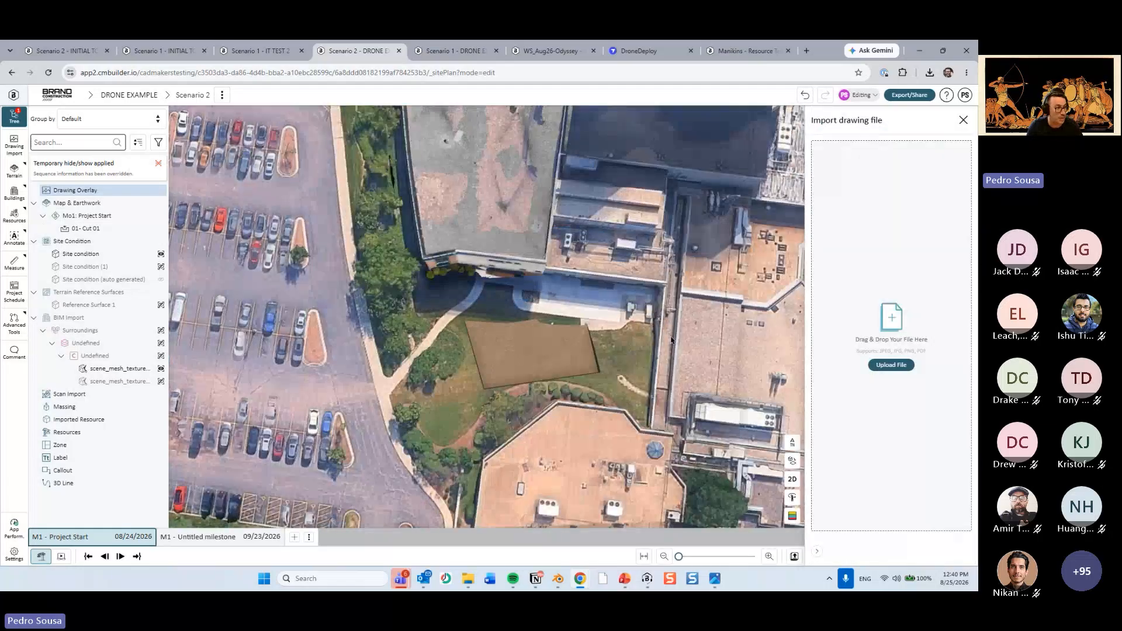
pyautogui.moveTo(671, 340); pyautogui.dragTo(757, 337, button='middle')
pyautogui.click(792, 480)
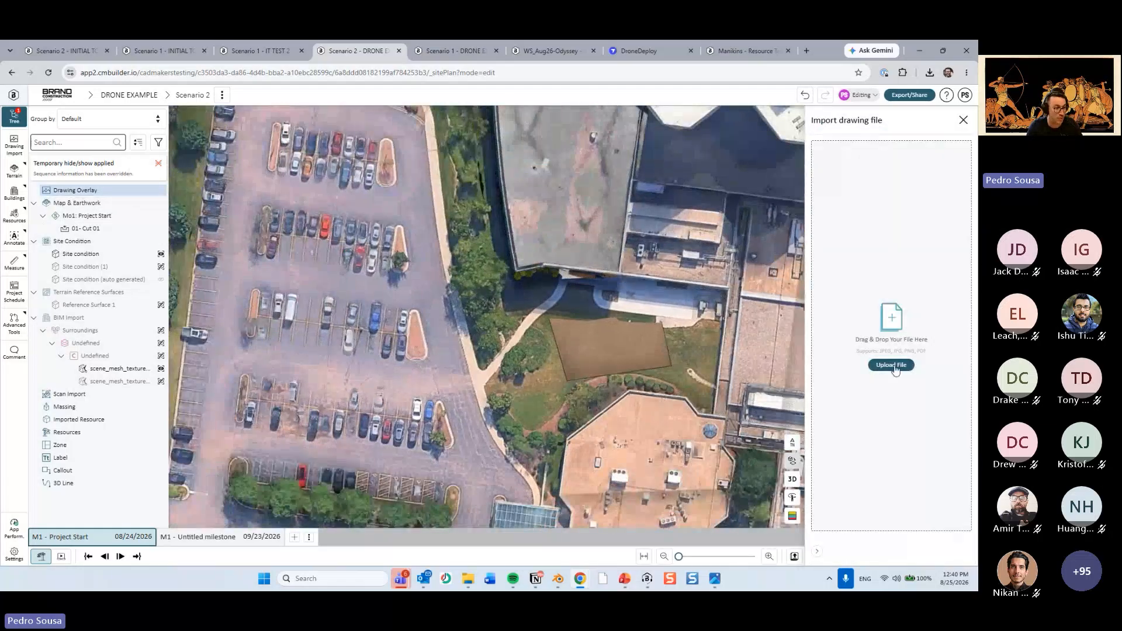
pyautogui.click(469, 579)
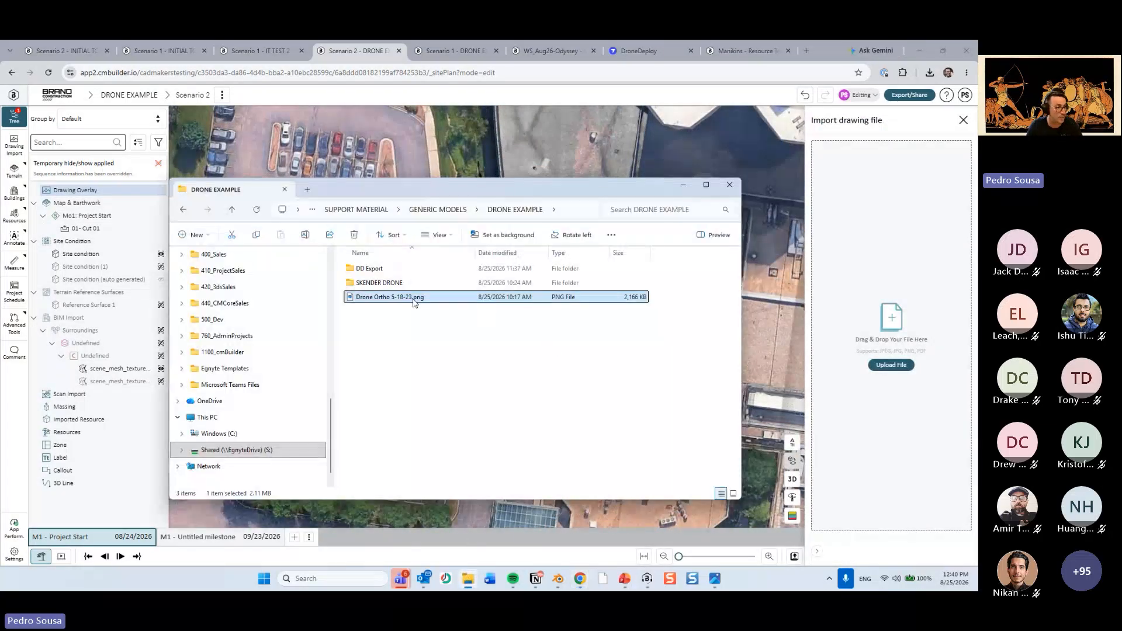
pyautogui.moveTo(413, 299); pyautogui.dragTo(856, 319)
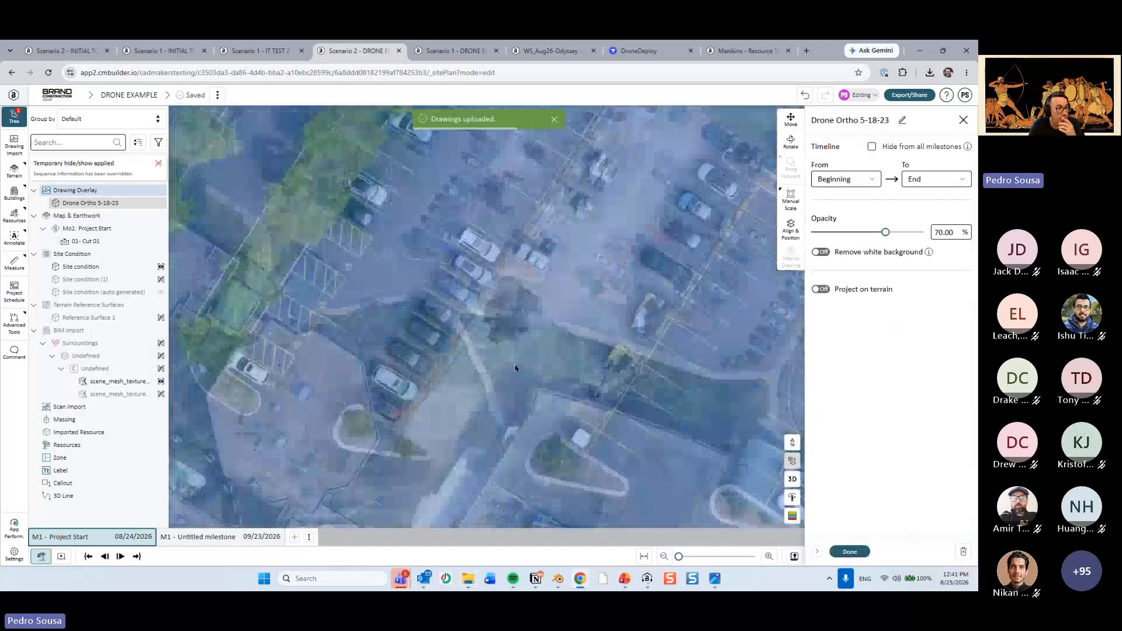
pyautogui.click(790, 227)
pyautogui.scroll(3, 305, 346)
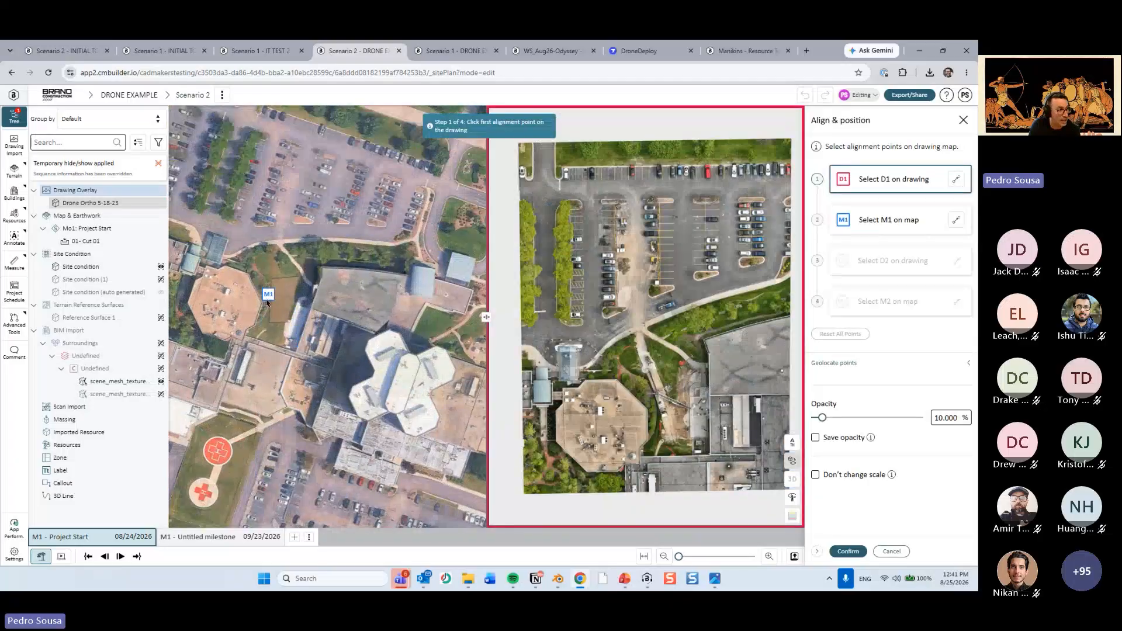
pyautogui.scroll(5, 266, 302)
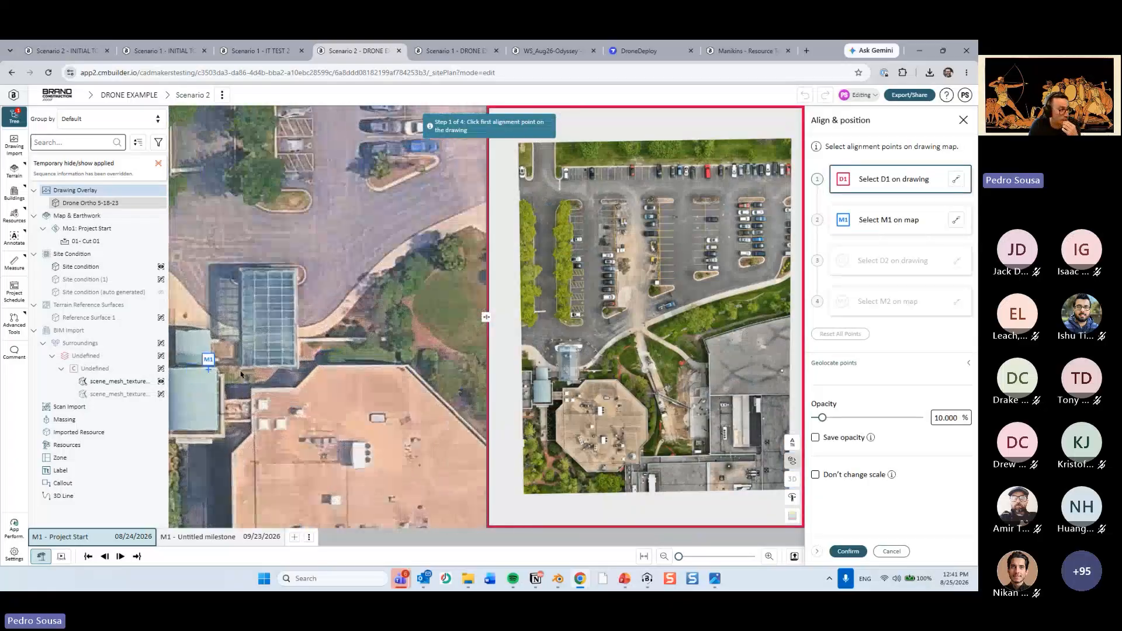
pyautogui.scroll(2, 242, 374)
pyautogui.scroll(5, 619, 368)
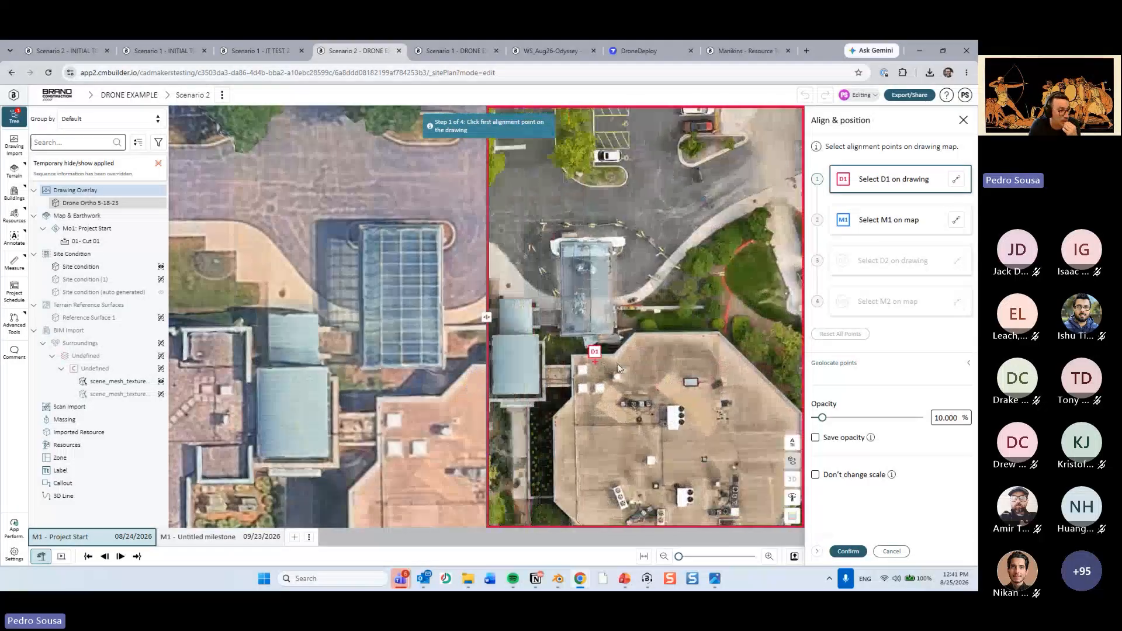
pyautogui.scroll(5, 619, 368)
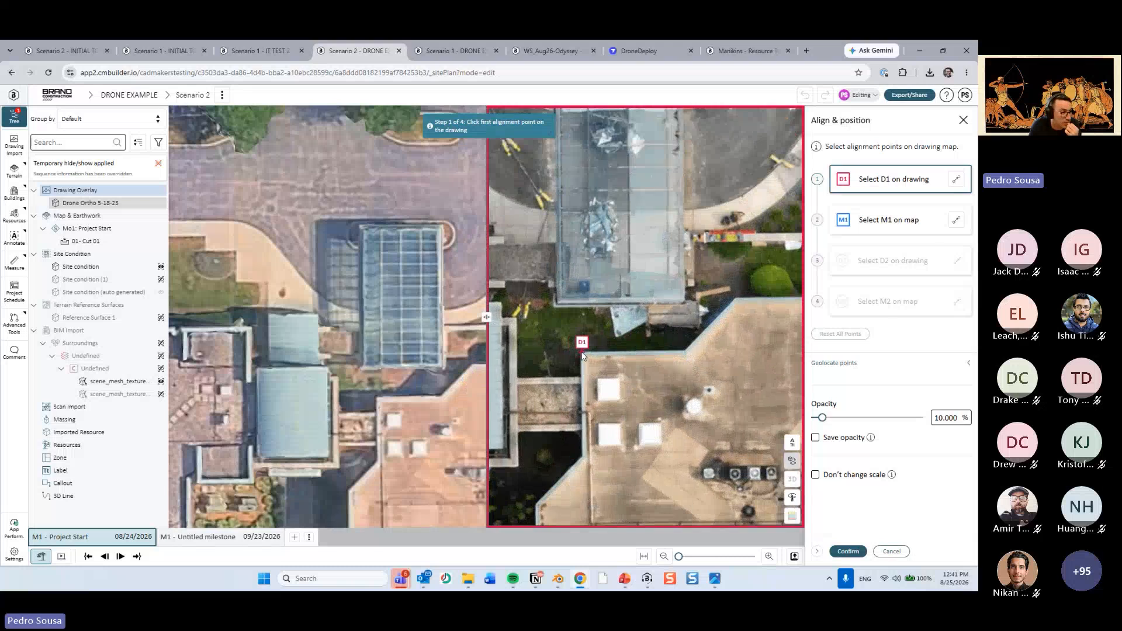
pyautogui.click(582, 354)
pyautogui.scroll(-3, 661, 351)
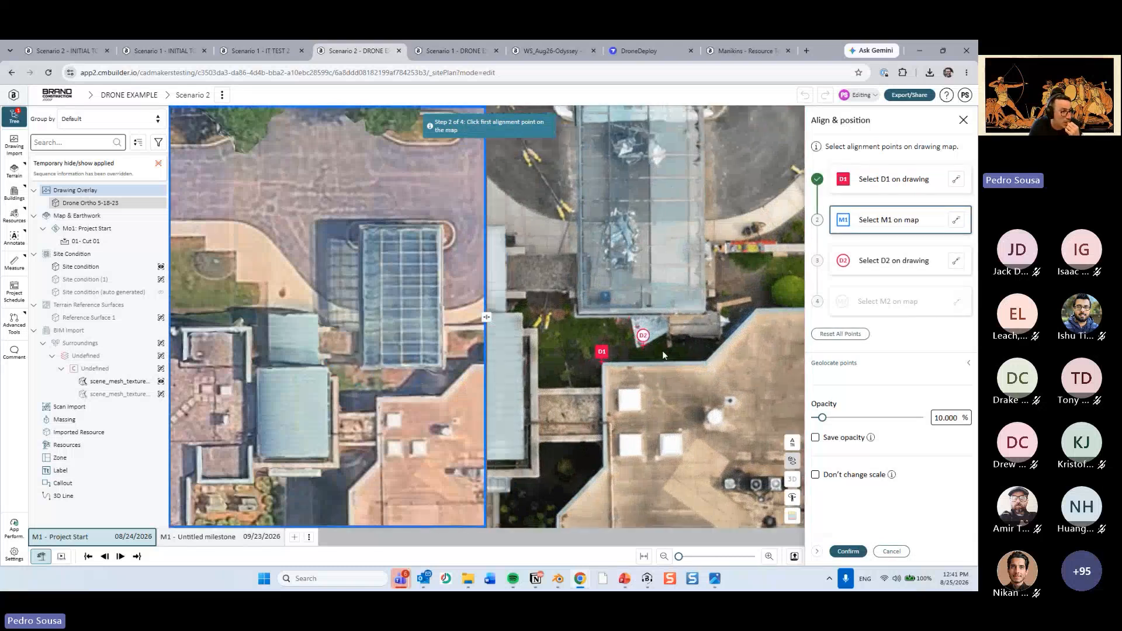
pyautogui.moveTo(529, 298); pyautogui.dragTo(595, 343, button='middle')
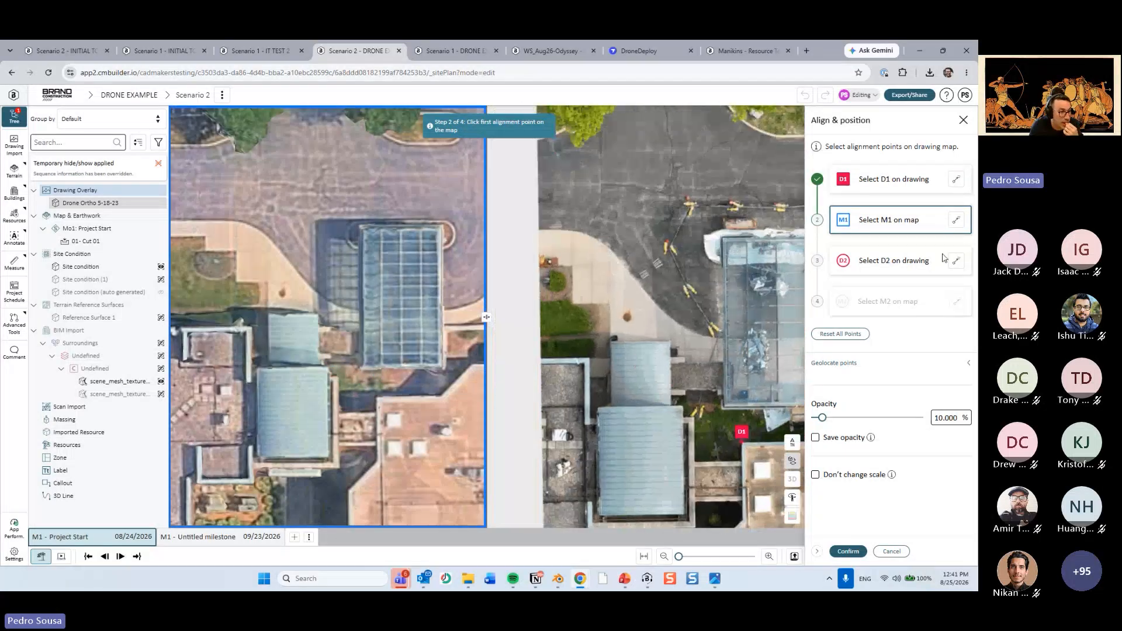
pyautogui.click(855, 331)
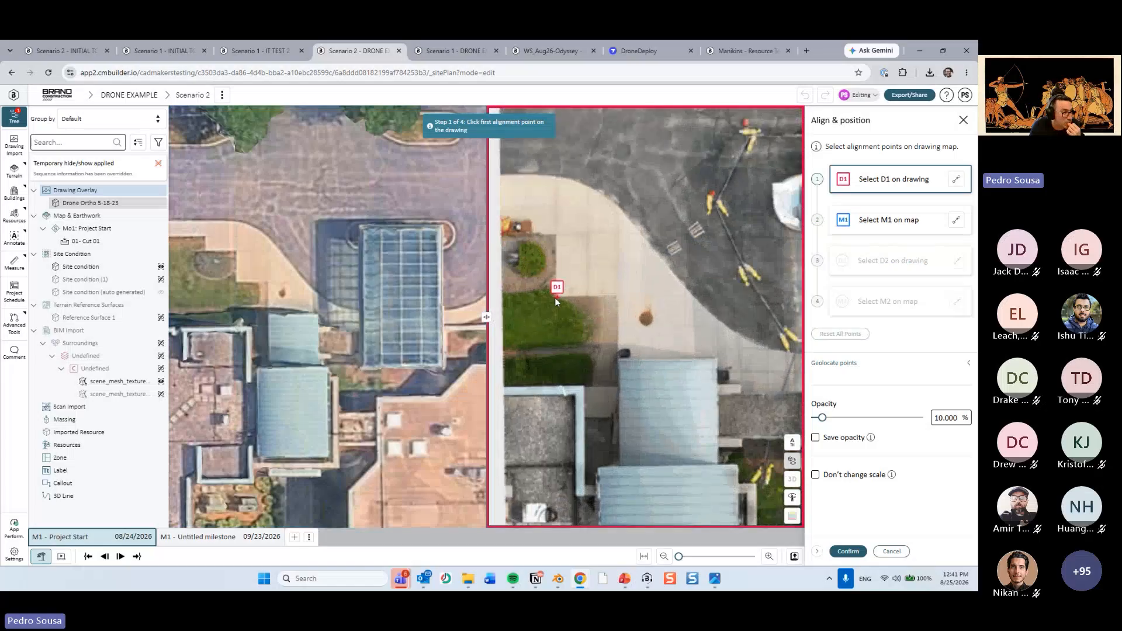
# Place alignment points D1 and M1 on the matching lawn corner beside the entrance walkway, on the drawing and on the map.
pyautogui.click(554, 296)
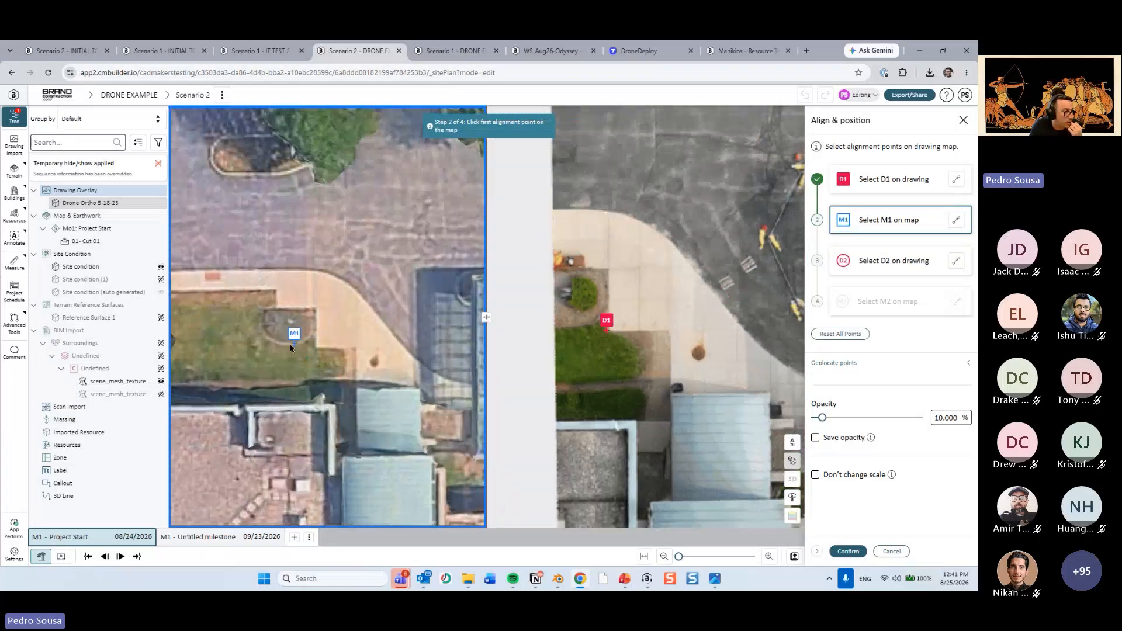
pyautogui.scroll(2, 318, 348)
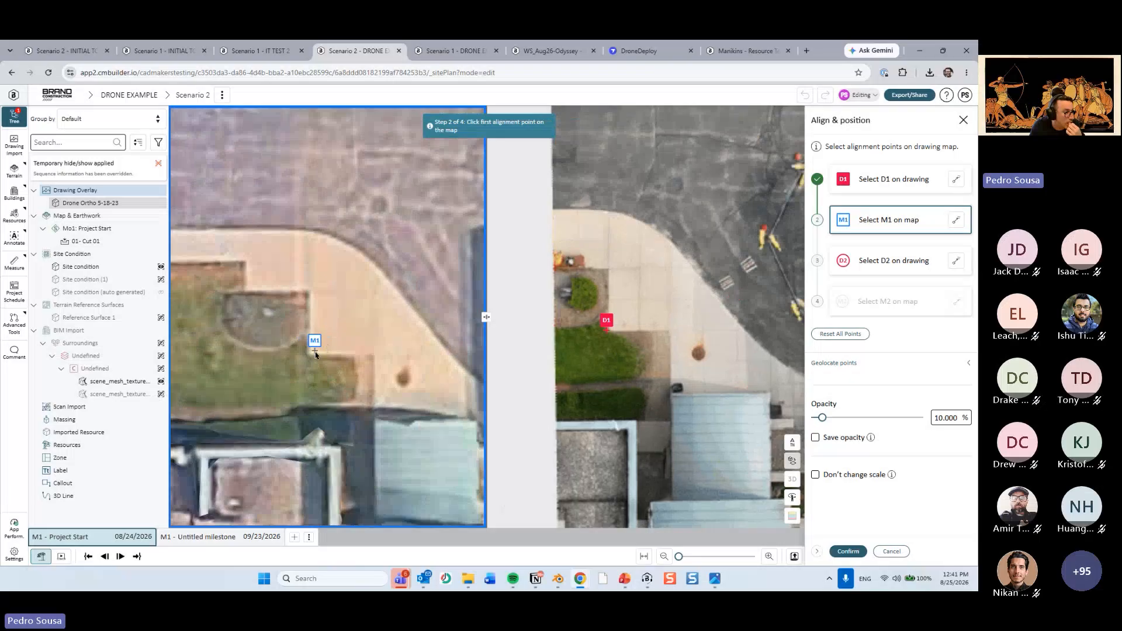
pyautogui.click(308, 356)
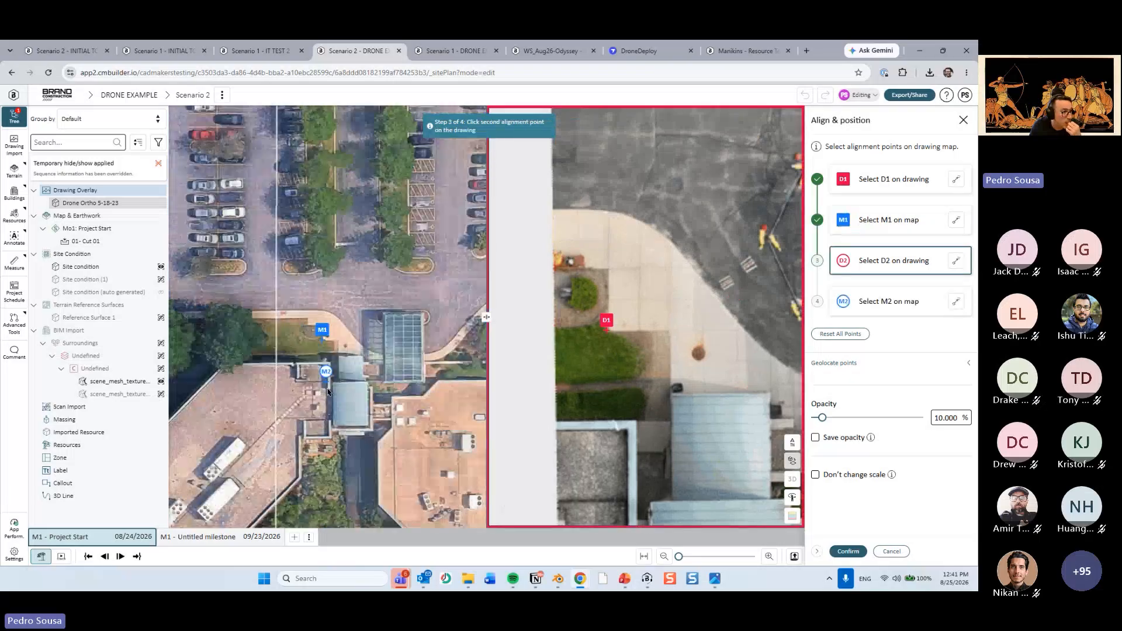
# Place M2 and D2 at the end of the first stall line below the same parking island, on map and drawing, and confirm the alignment.
pyautogui.scroll(5, 283, 394)
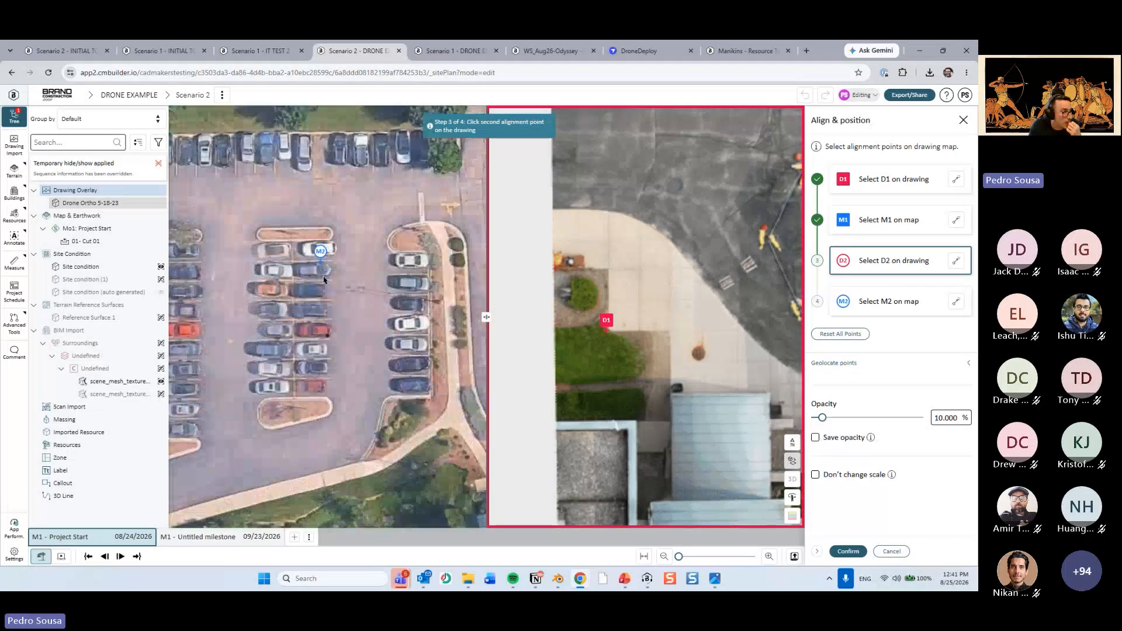
pyautogui.moveTo(335, 463); pyautogui.dragTo(338, 377)
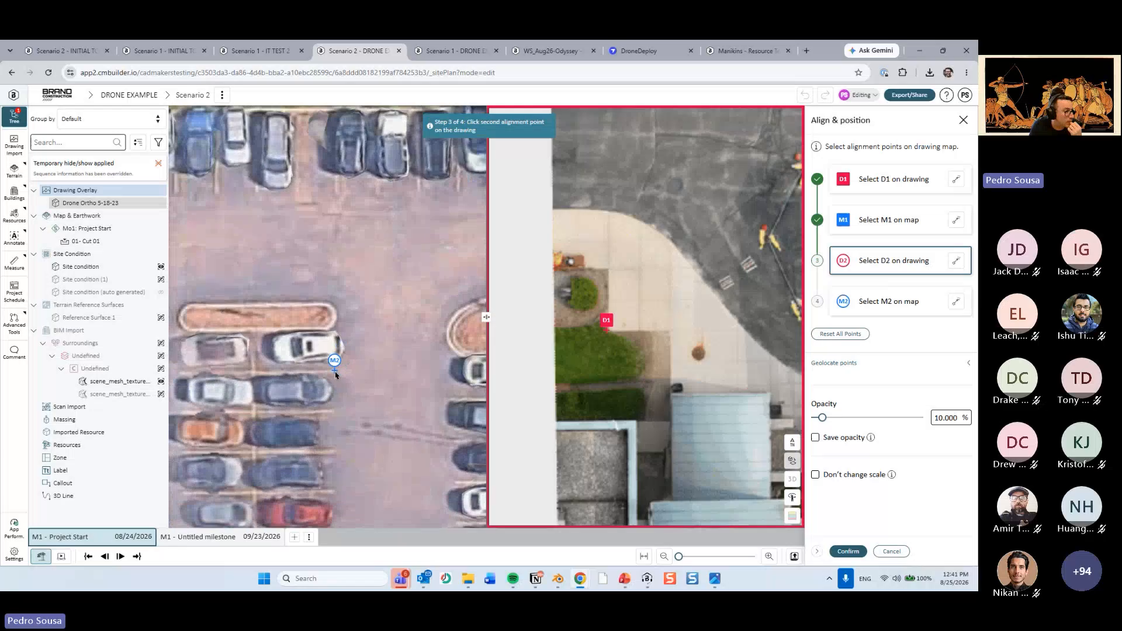
pyautogui.click(336, 373)
pyautogui.scroll(-5, 584, 367)
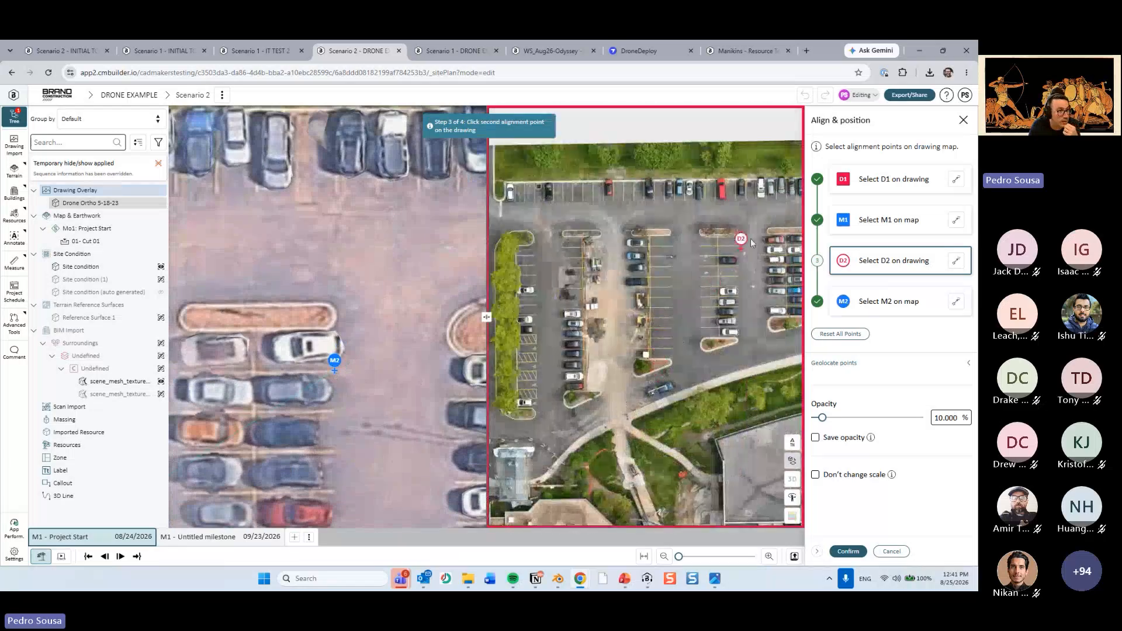
pyautogui.scroll(6, 752, 243)
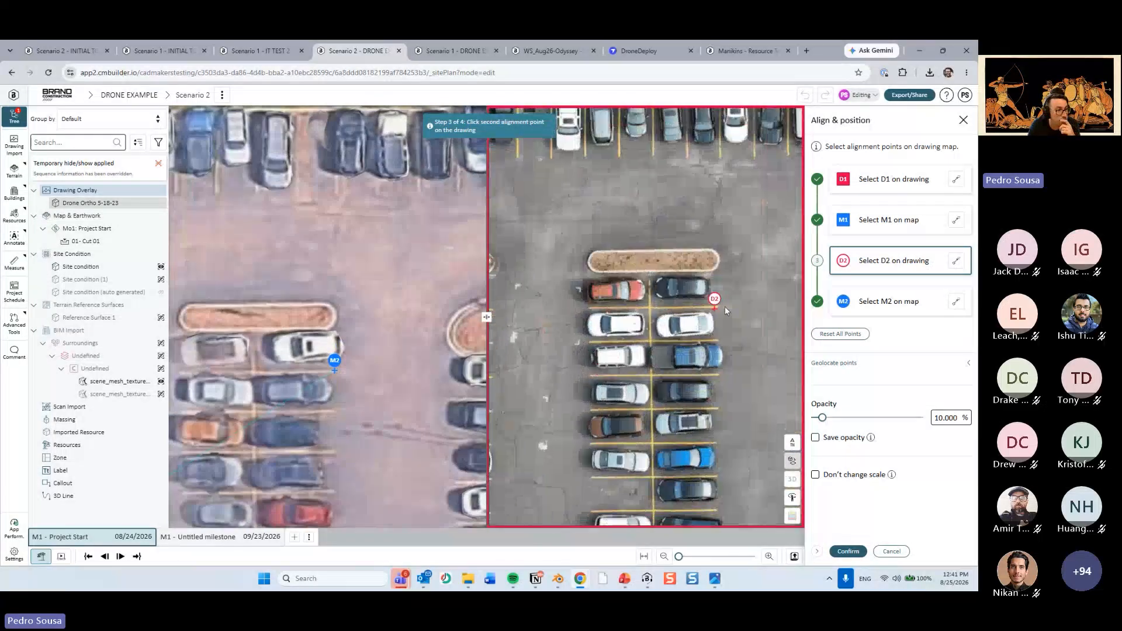
pyautogui.scroll(3, 725, 307)
pyautogui.click(706, 311)
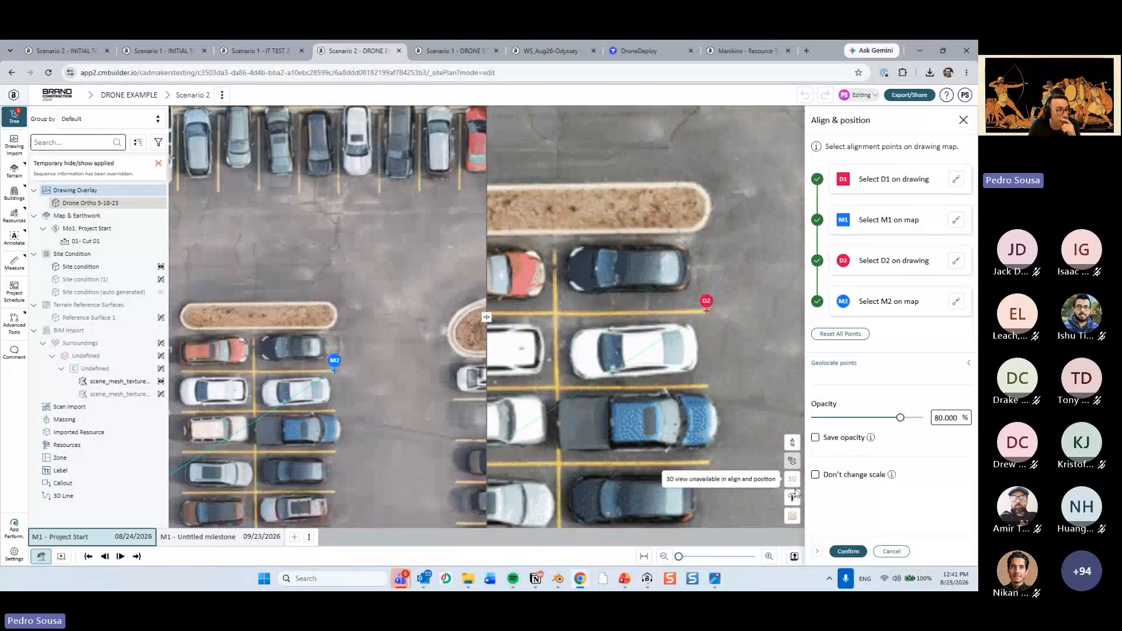
pyautogui.click(848, 552)
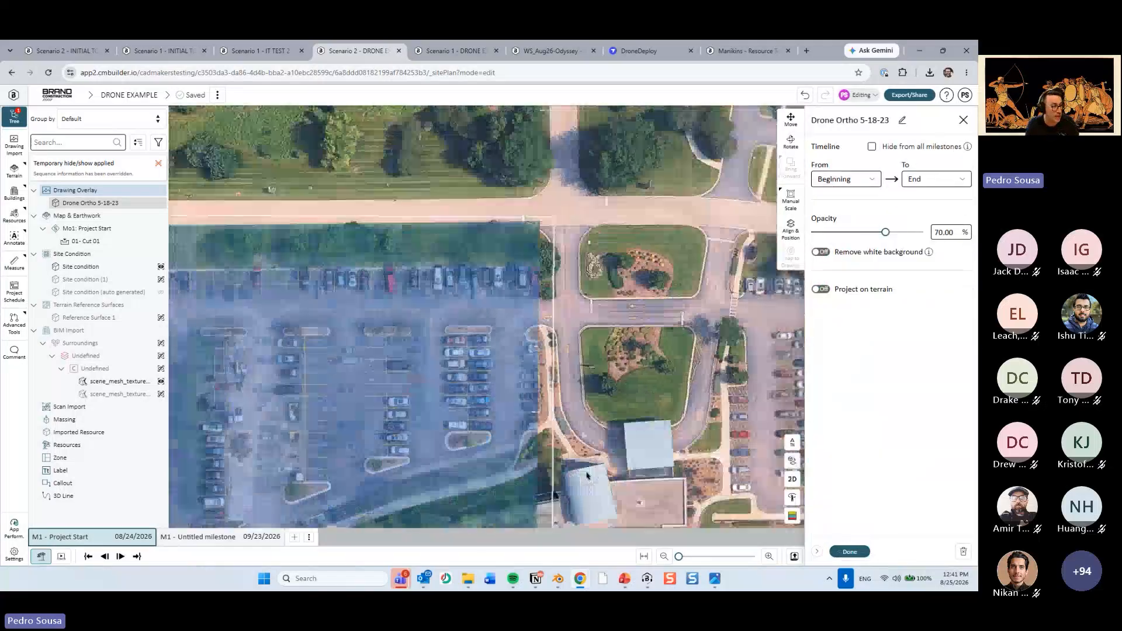
# Set the Drone Ortho 5-18-23 overlay's opacity to 100%, project it on the terrain and finish editing it.
pyautogui.scroll(-5, 591, 433)
pyautogui.moveTo(591, 434); pyautogui.dragTo(467, 320, button='right')
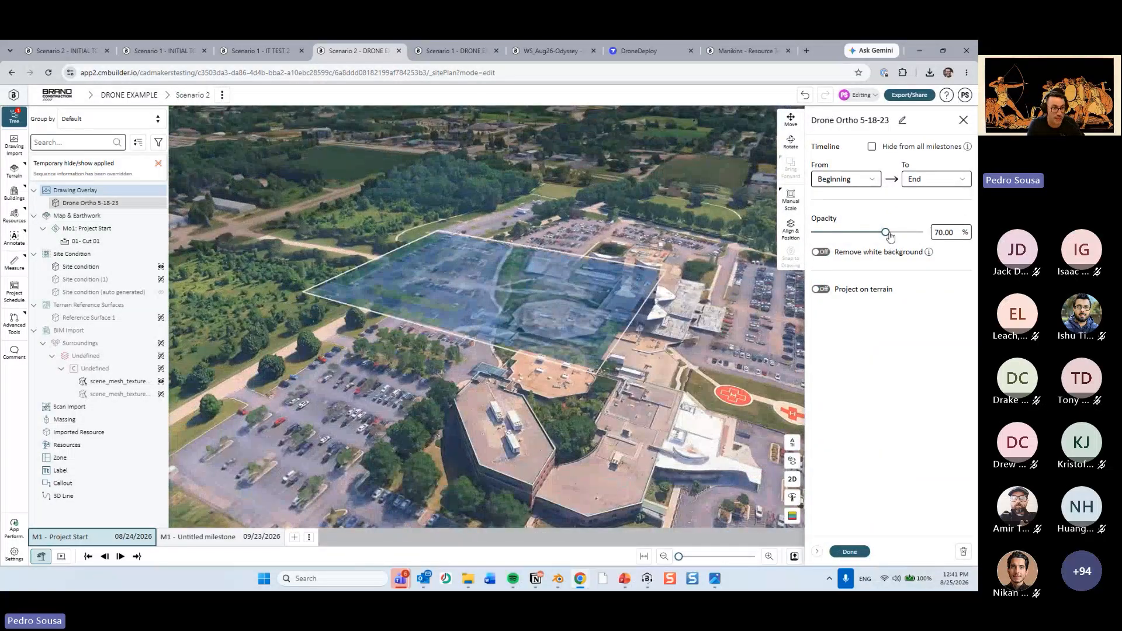
pyautogui.moveTo(890, 235); pyautogui.dragTo(945, 236)
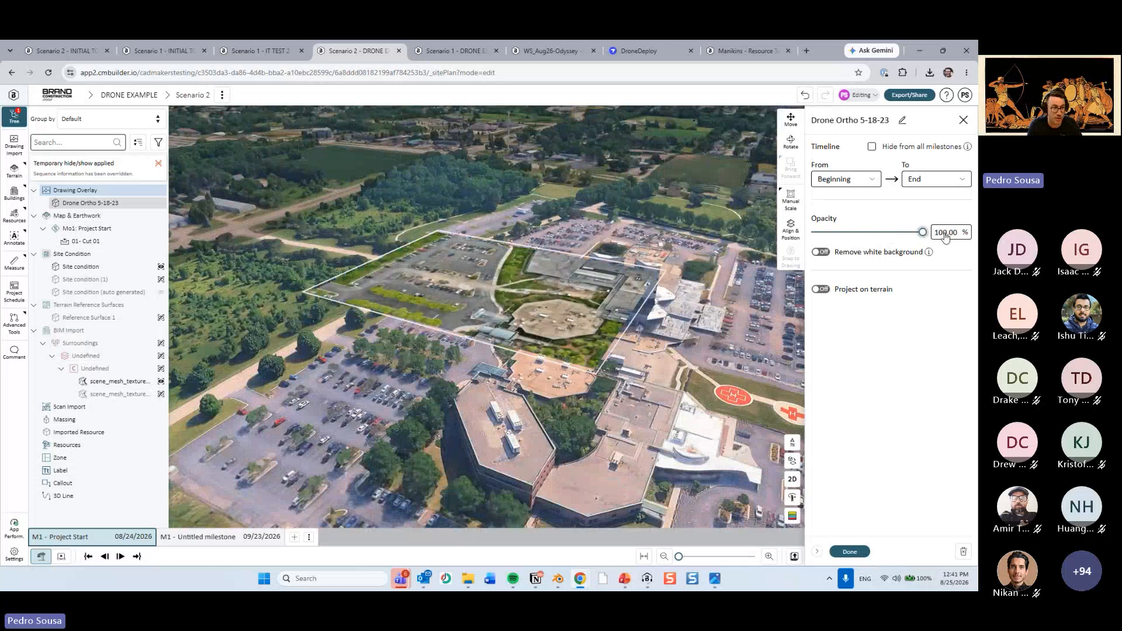
pyautogui.click(821, 288)
pyautogui.click(848, 551)
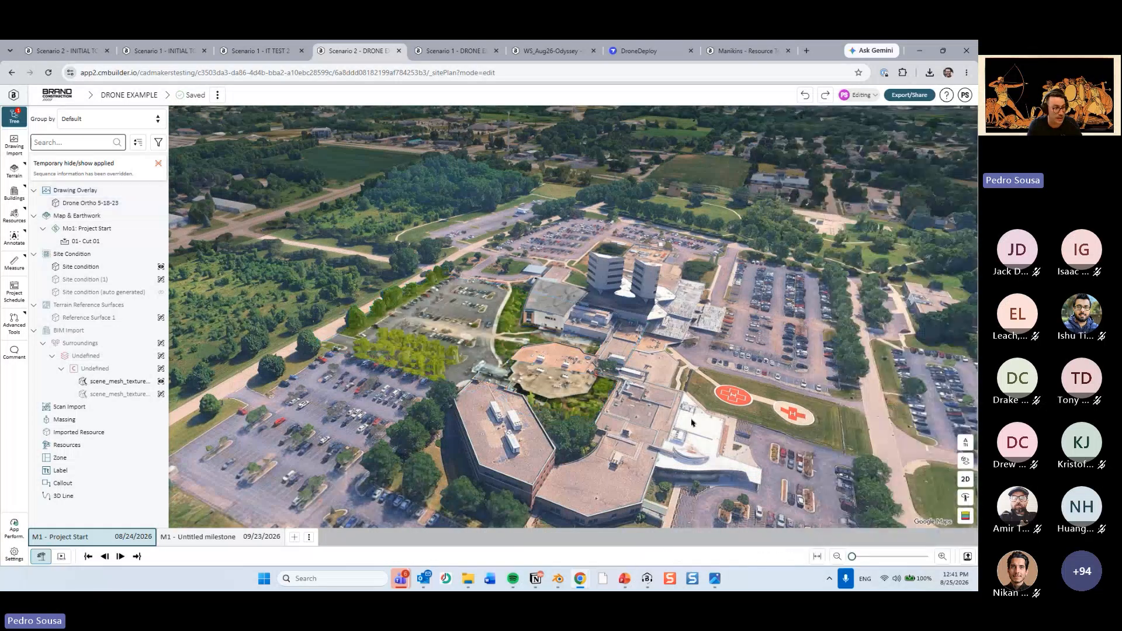
# Examine the terrain-projected drone ortho around the construction area between the buildings.
pyautogui.scroll(10, 583, 343)
pyautogui.scroll(10, 583, 343)
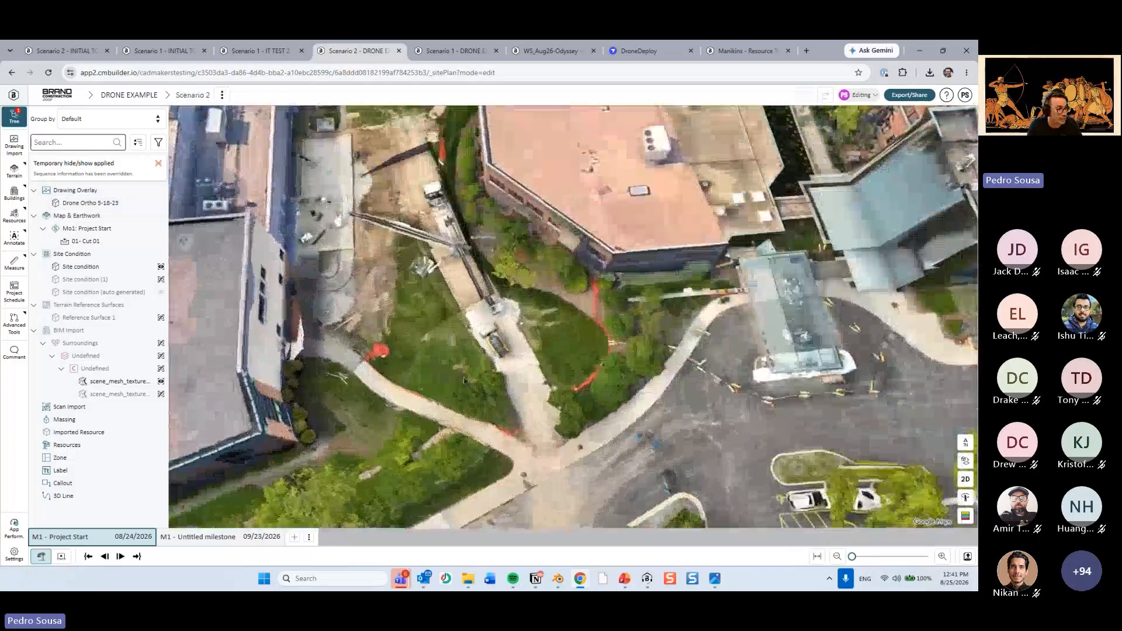
pyautogui.moveTo(464, 381); pyautogui.dragTo(497, 438, button='right')
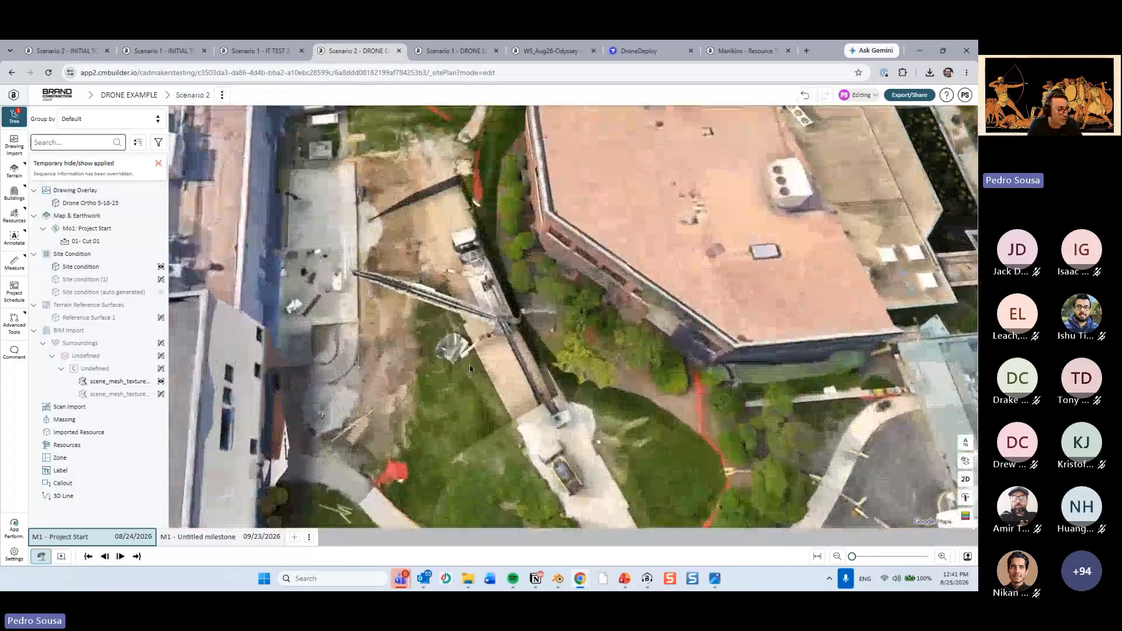
pyautogui.moveTo(497, 409); pyautogui.dragTo(523, 301)
pyautogui.scroll(4, 523, 301)
pyautogui.moveTo(548, 235); pyautogui.dragTo(554, 279, button='right')
pyautogui.scroll(-5, 468, 279)
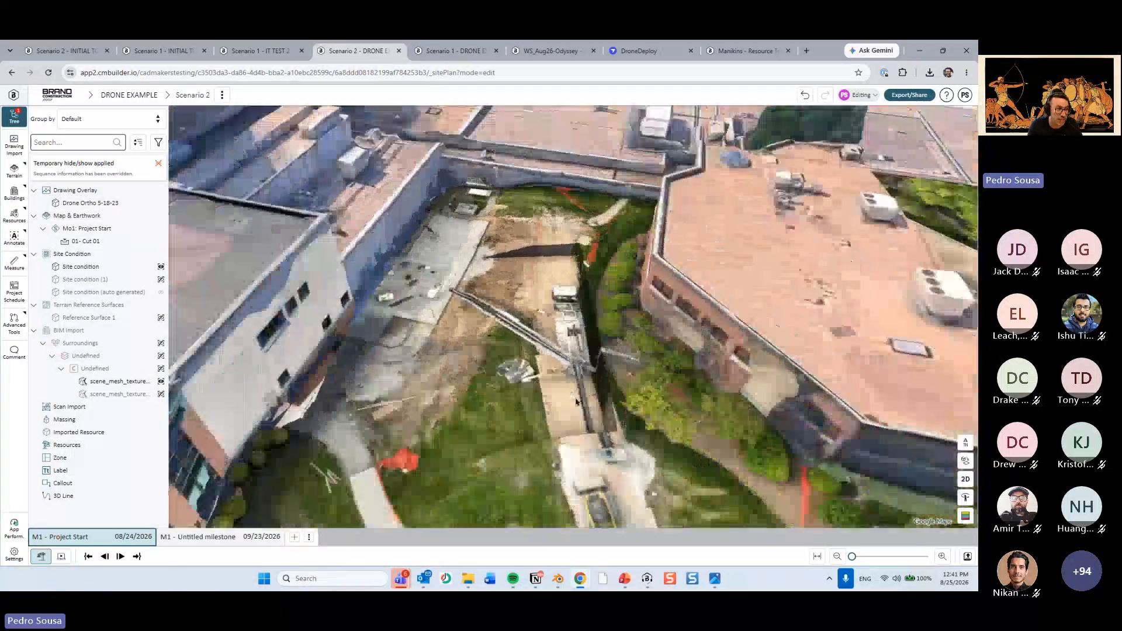
# Hide the whole Surroundings mesh to expose the ortho, and show all of its parts again for comparison.
pyautogui.click(119, 344)
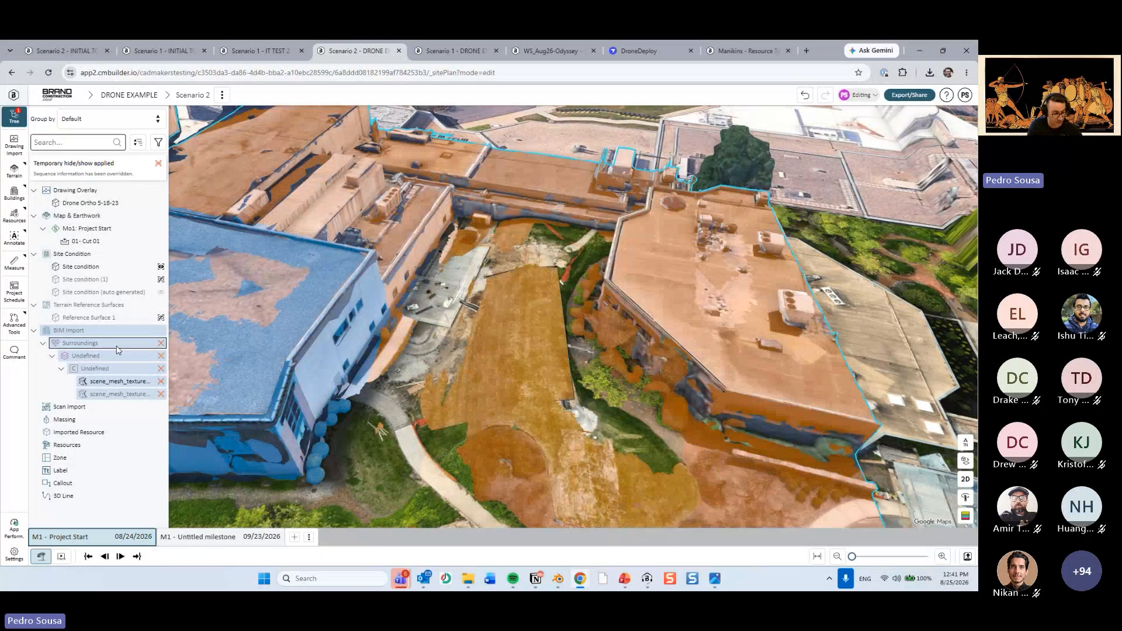
pyautogui.press('h')
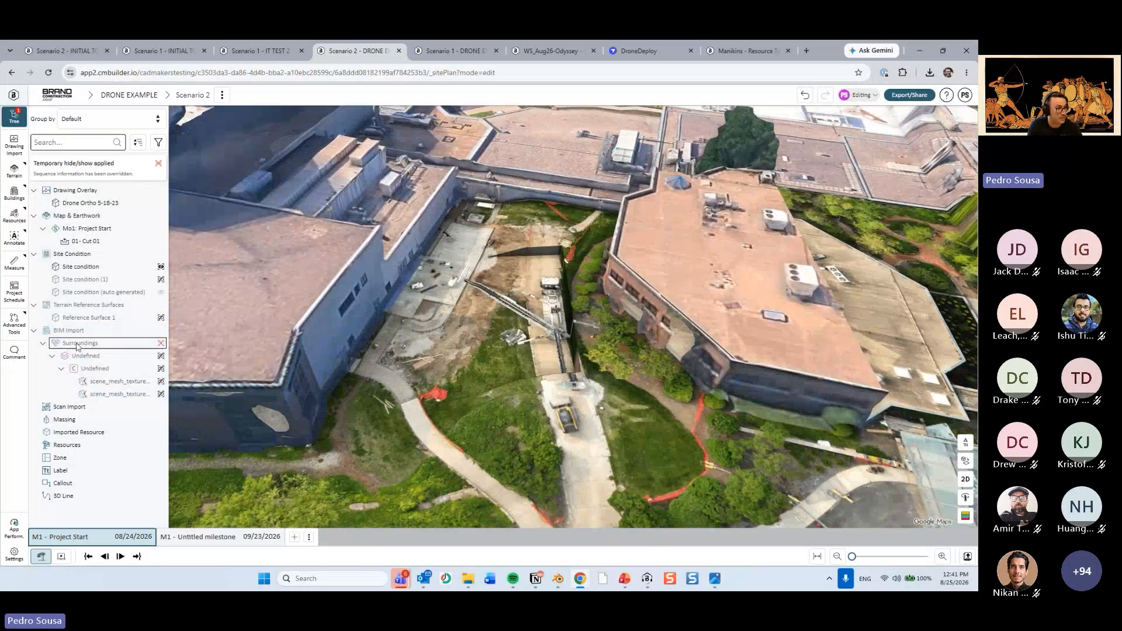
pyautogui.press('h')
pyautogui.moveTo(561, 356); pyautogui.dragTo(432, 391)
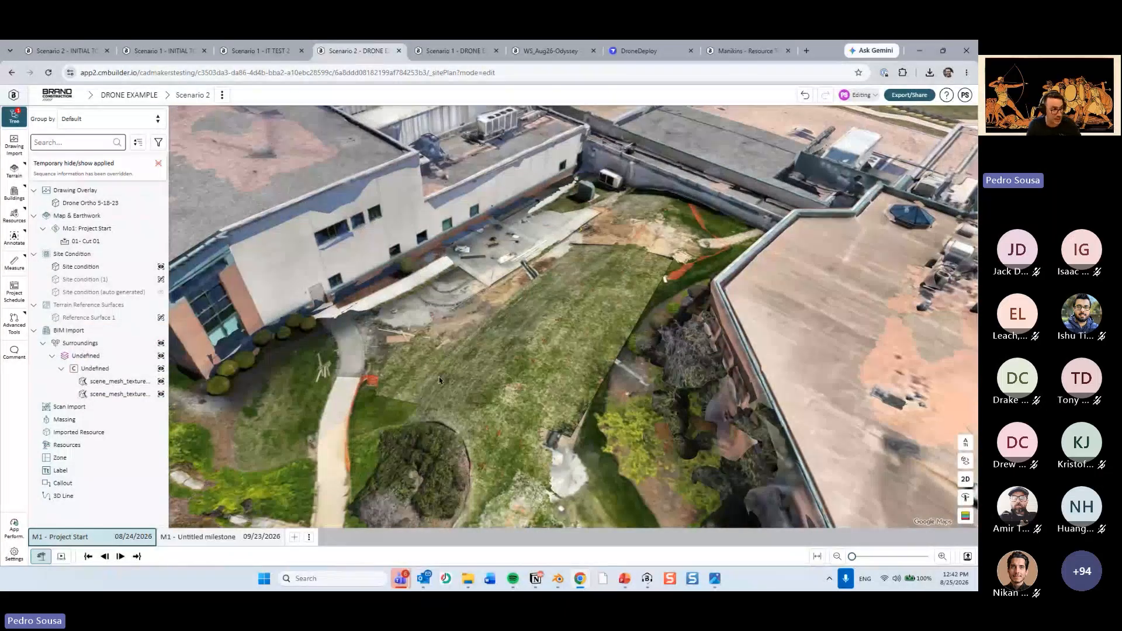
pyautogui.scroll(-4, 440, 378)
pyautogui.moveTo(439, 379); pyautogui.dragTo(571, 305)
# Select the split mesh part covering the lawn between the buildings and temporarily hide it.
pyautogui.click(517, 383)
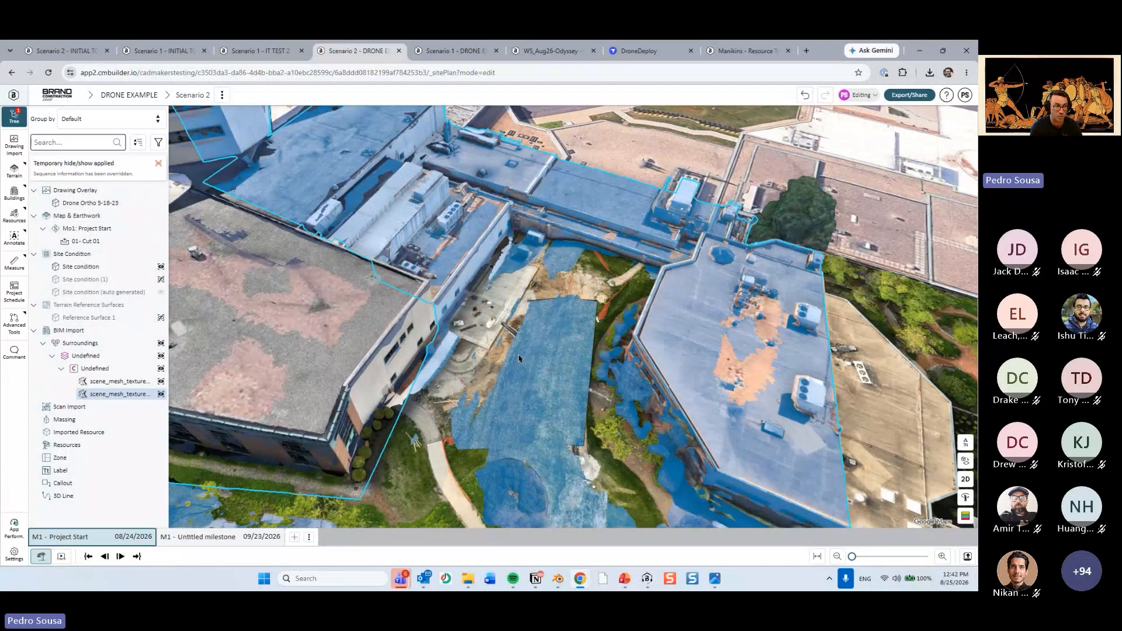
pyautogui.scroll(-4, 530, 371)
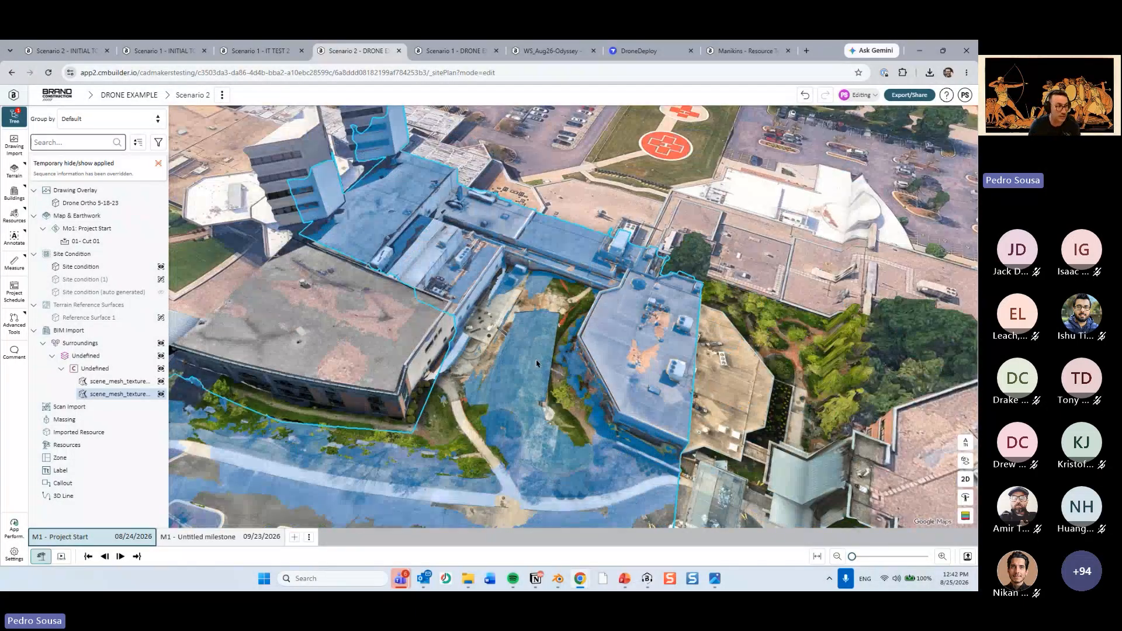
pyautogui.moveTo(536, 359); pyautogui.dragTo(507, 374)
pyautogui.scroll(3, 508, 374)
pyautogui.click(508, 374)
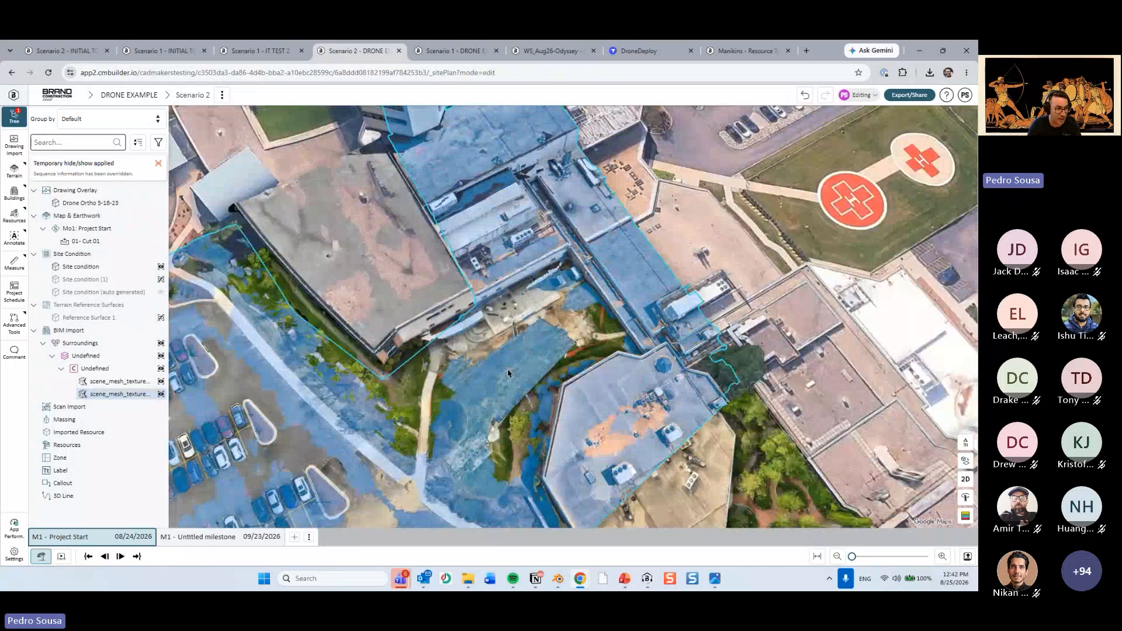
pyautogui.moveTo(508, 374); pyautogui.dragTo(480, 319, button='right')
pyautogui.press('h')
# Temporarily show Site condition (1) again and inspect its extent around the glass entrance canopy.
pyautogui.moveTo(514, 388); pyautogui.dragTo(417, 351)
pyautogui.scroll(2, 575, 340)
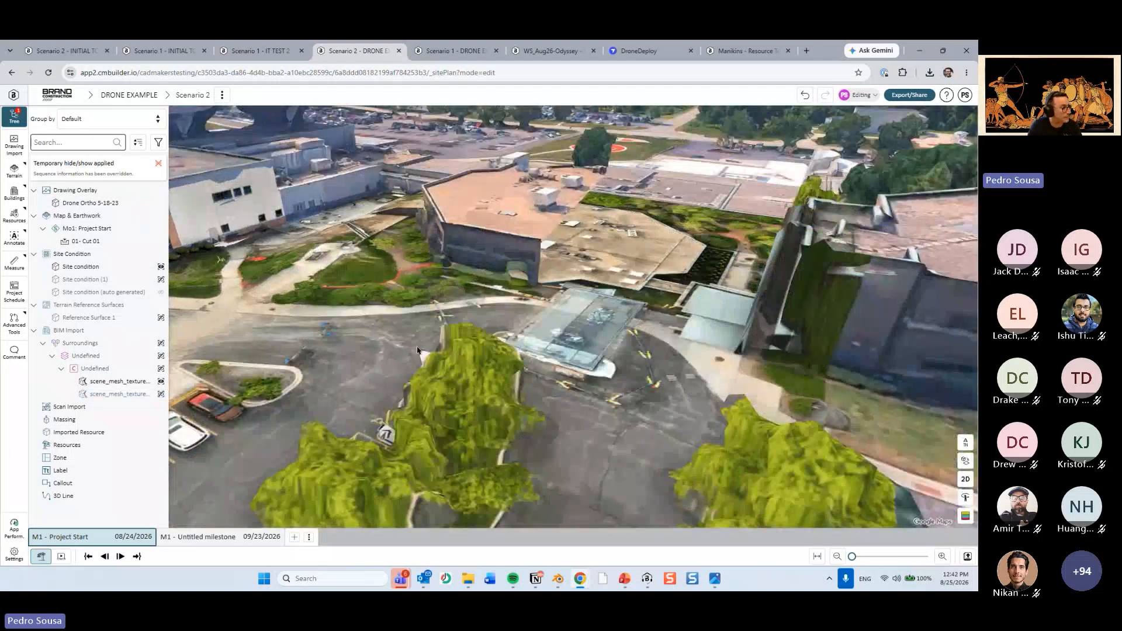
pyautogui.click(160, 280)
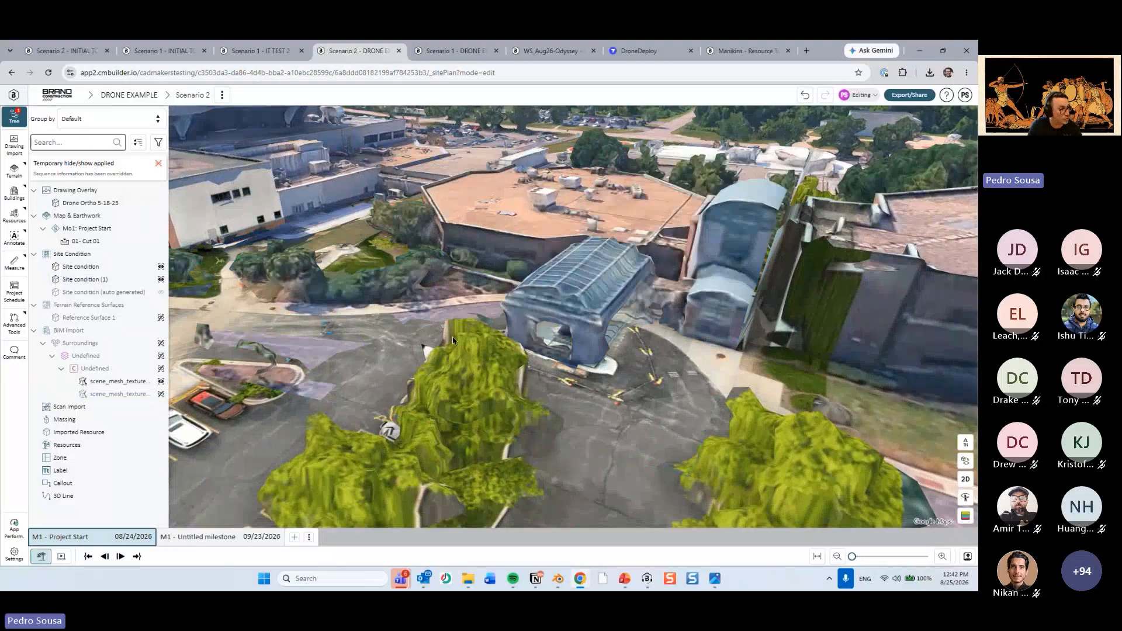
pyautogui.moveTo(453, 340); pyautogui.dragTo(444, 361)
pyautogui.scroll(10, 444, 361)
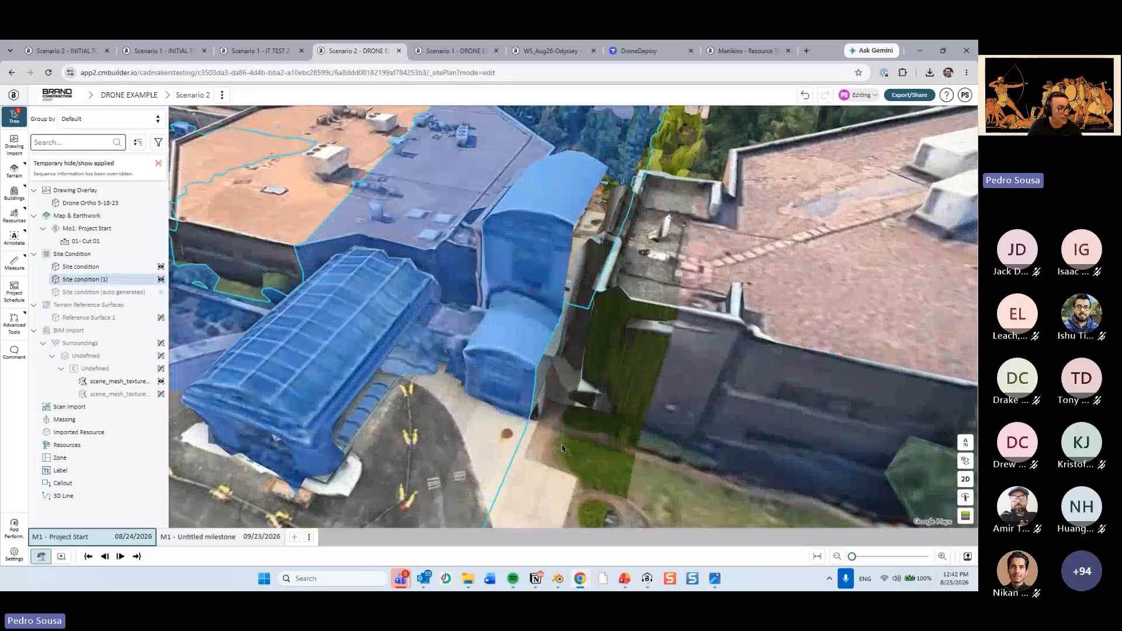
# Open the properties of Site condition (1) around the entrance canopy and delete it.
pyautogui.moveTo(562, 449); pyautogui.dragTo(613, 432)
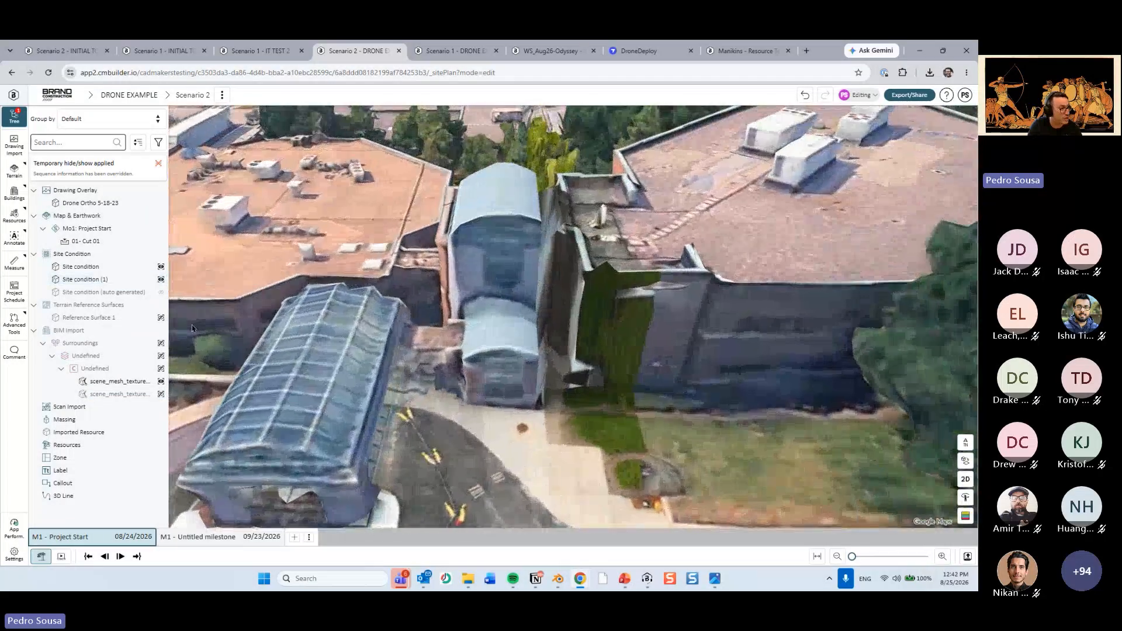
pyautogui.click(103, 281)
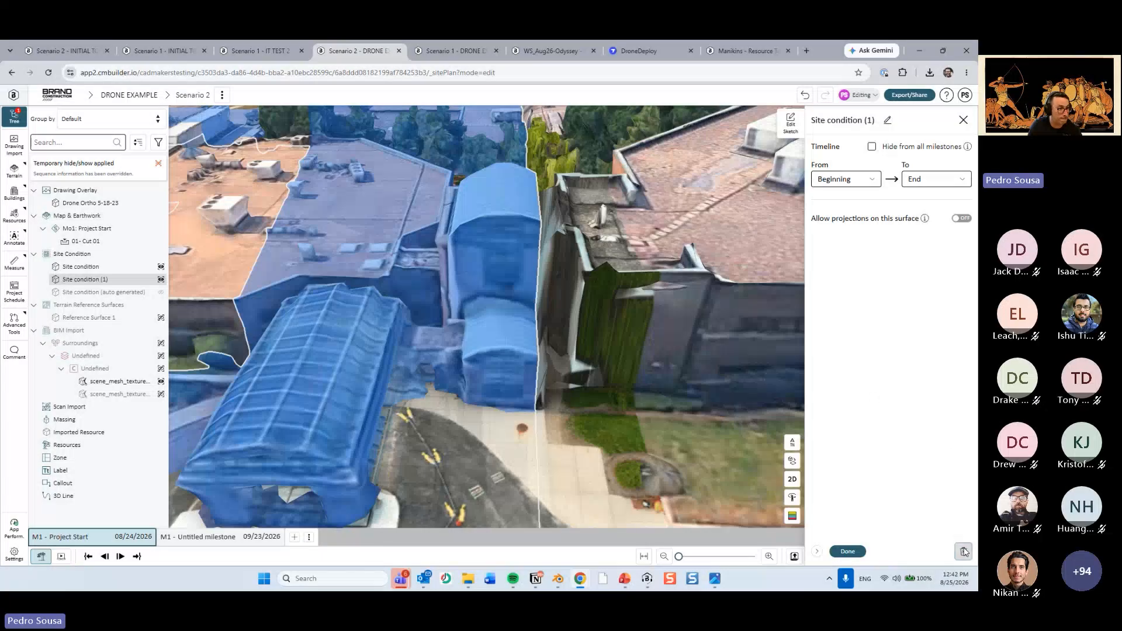
pyautogui.click(964, 551)
pyautogui.click(397, 365)
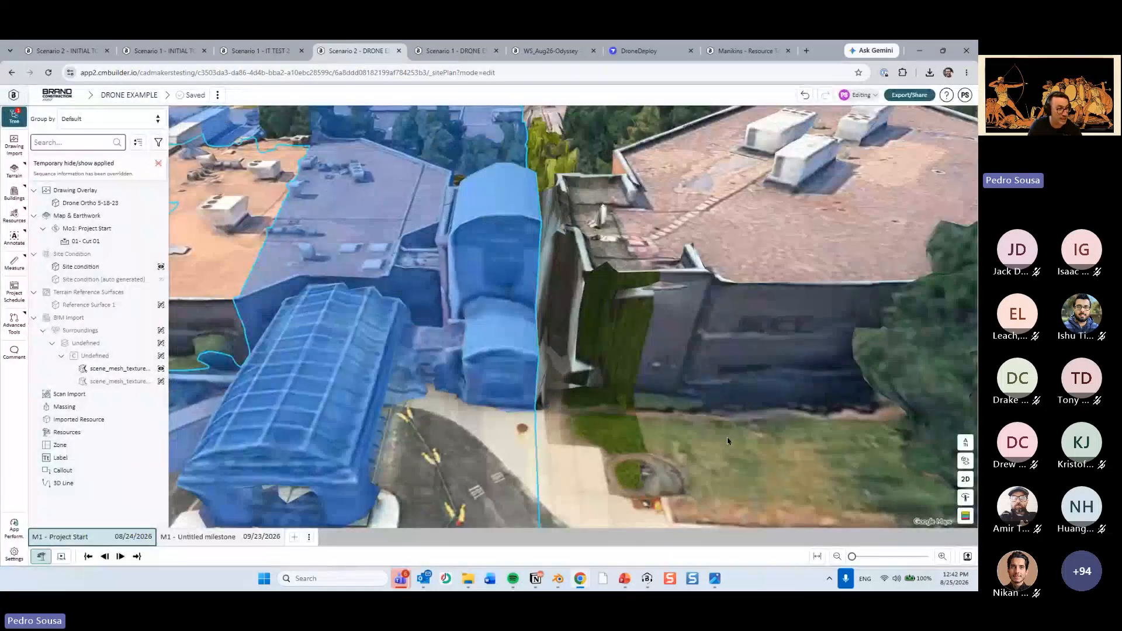
# Examine how the ortho drapes over the entrance canopy and connector, highlighting the remaining Site condition and Cut 01 for reference.
pyautogui.scroll(-5, 696, 441)
pyautogui.click(611, 439)
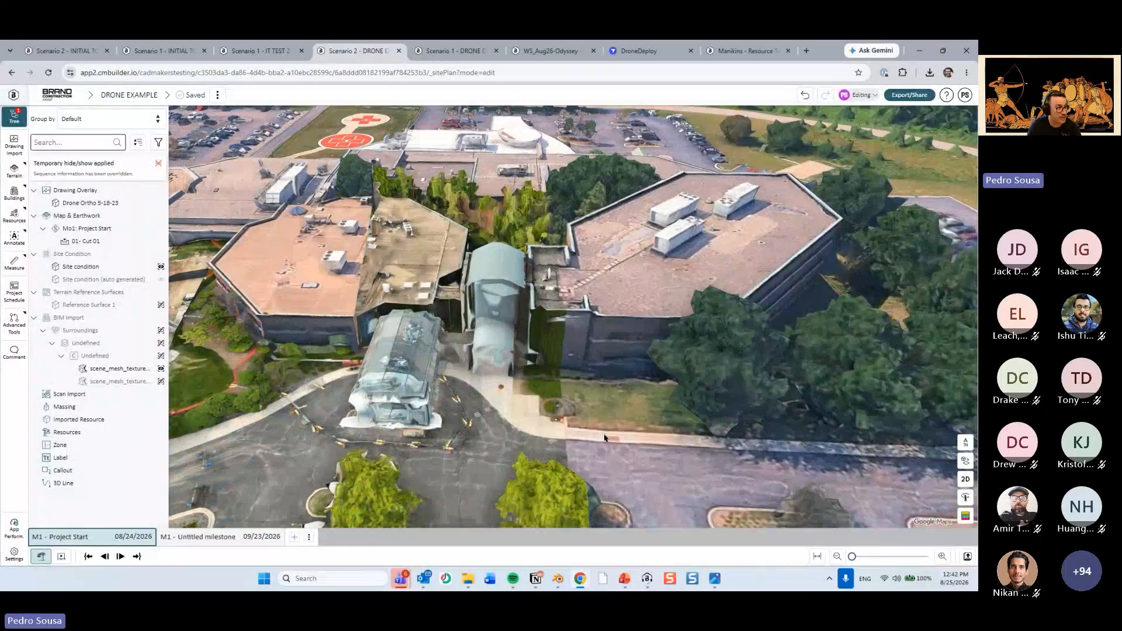
pyautogui.scroll(3, 604, 438)
pyautogui.moveTo(584, 438); pyautogui.dragTo(493, 433)
pyautogui.scroll(5, 468, 422)
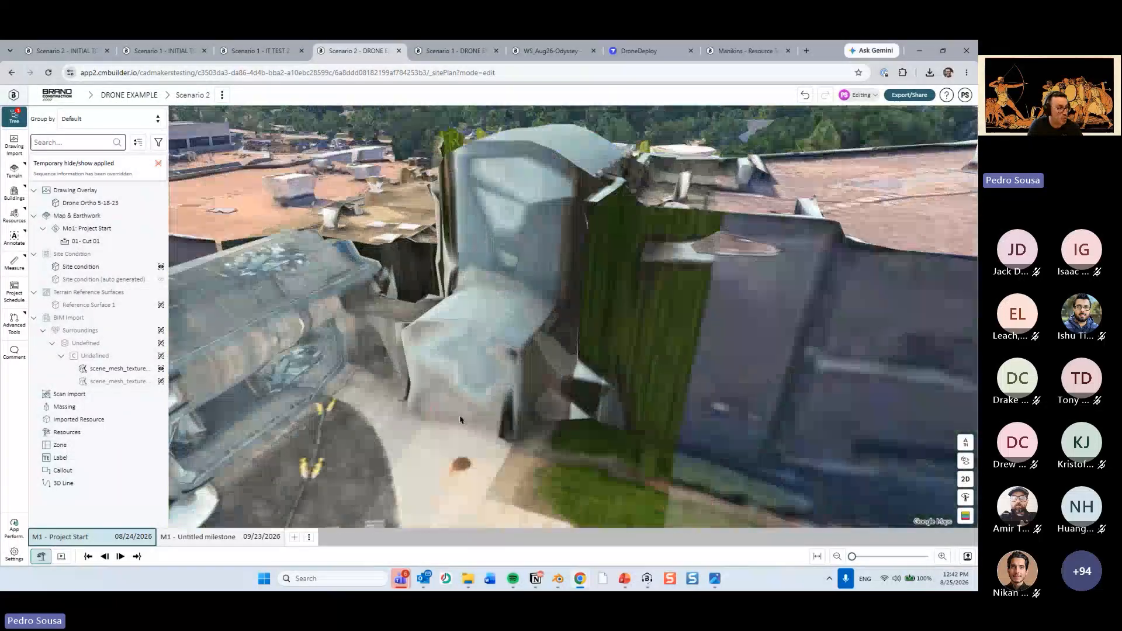
pyautogui.scroll(-3, 461, 420)
pyautogui.click(105, 267)
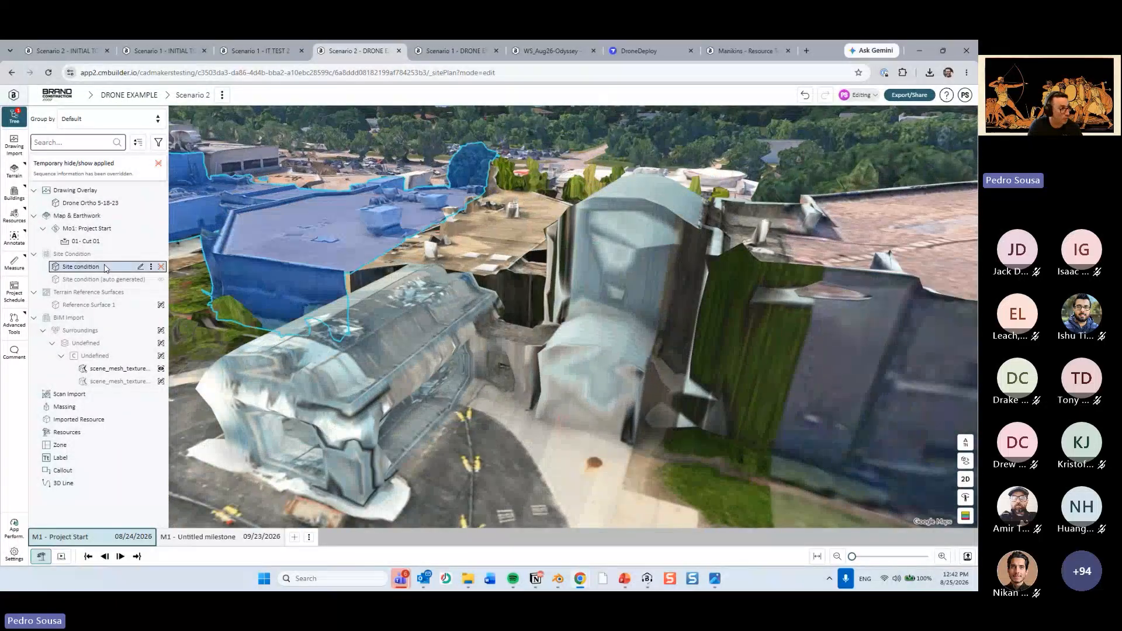
pyautogui.click(100, 243)
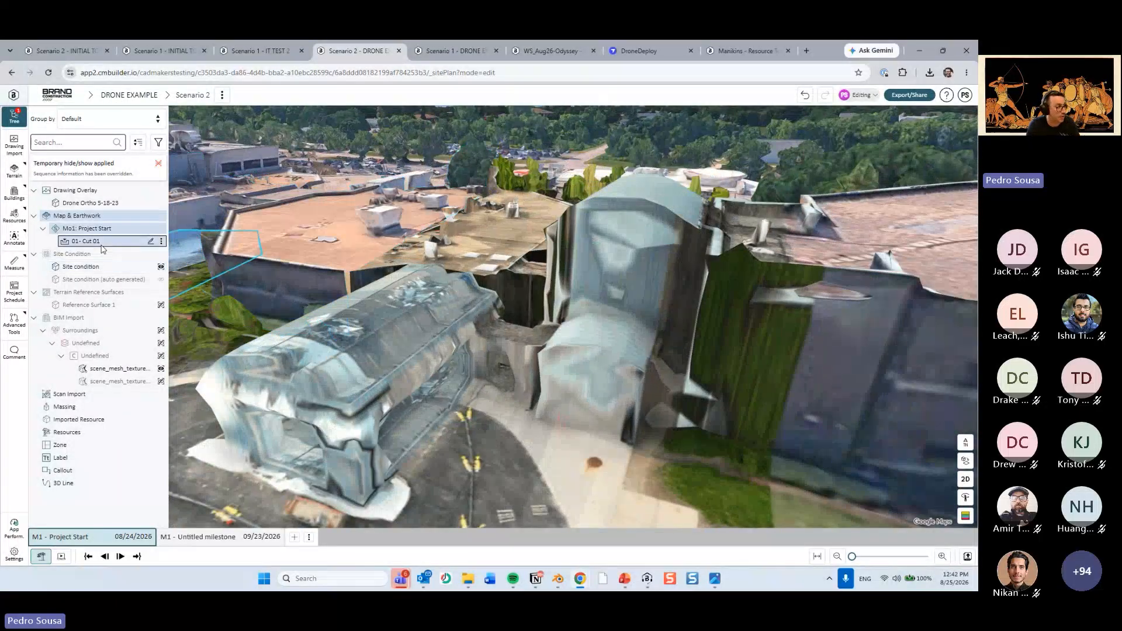
pyautogui.scroll(-1, 409, 330)
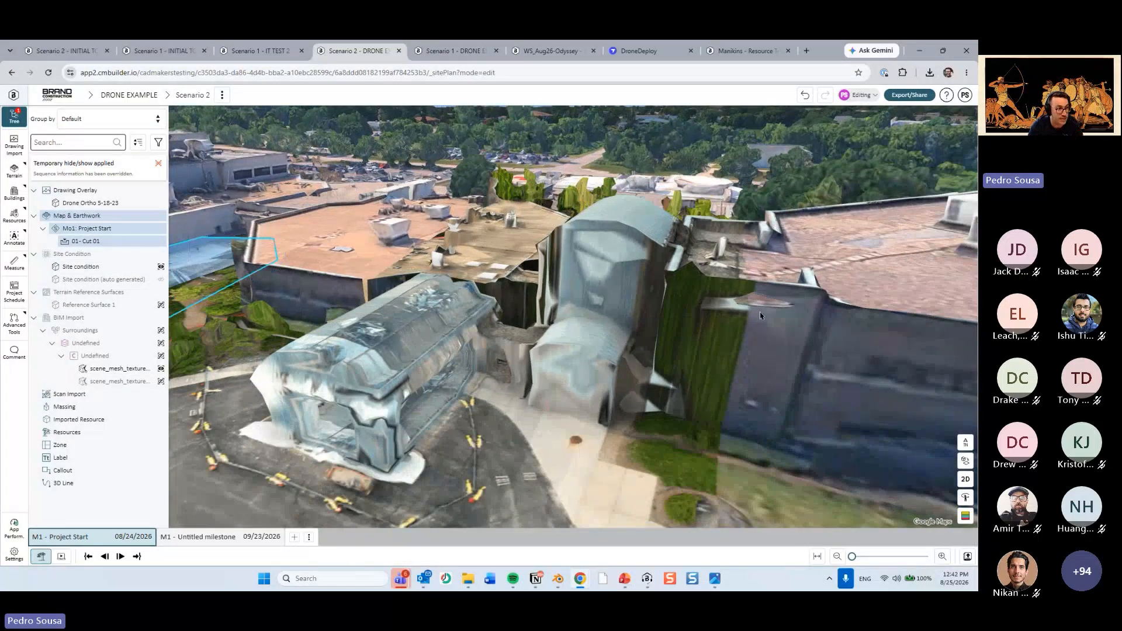
# Temporarily hide the Drone Ortho 5-18-23 overlay to compare the entrance canopy without it, and show the overlay again.
pyautogui.click(608, 286)
pyautogui.click(601, 287)
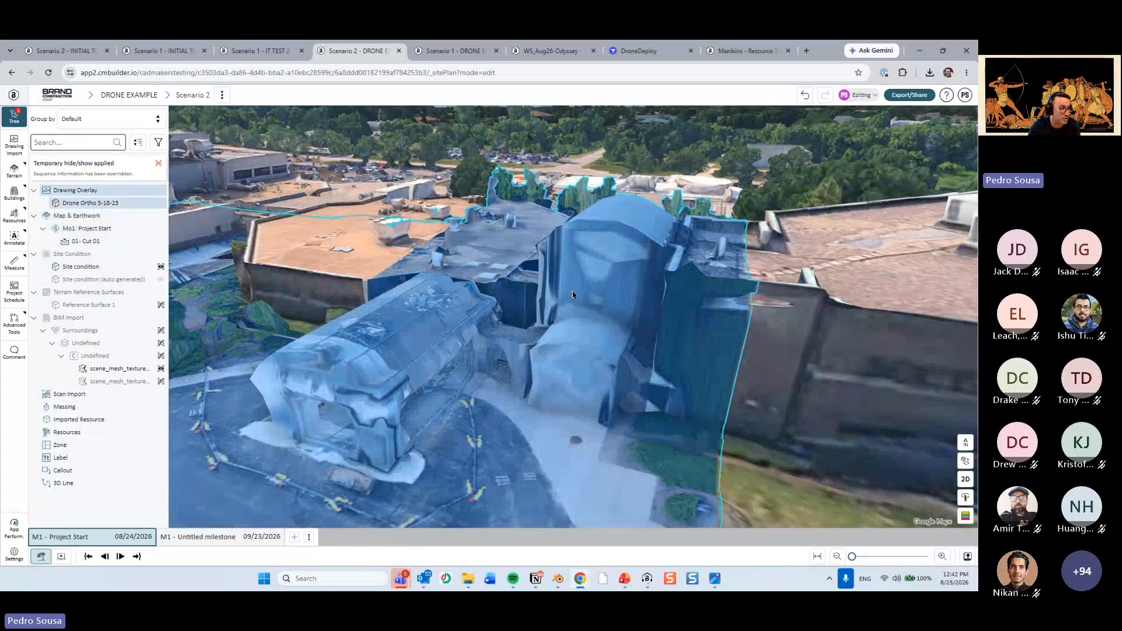
pyautogui.click(608, 283)
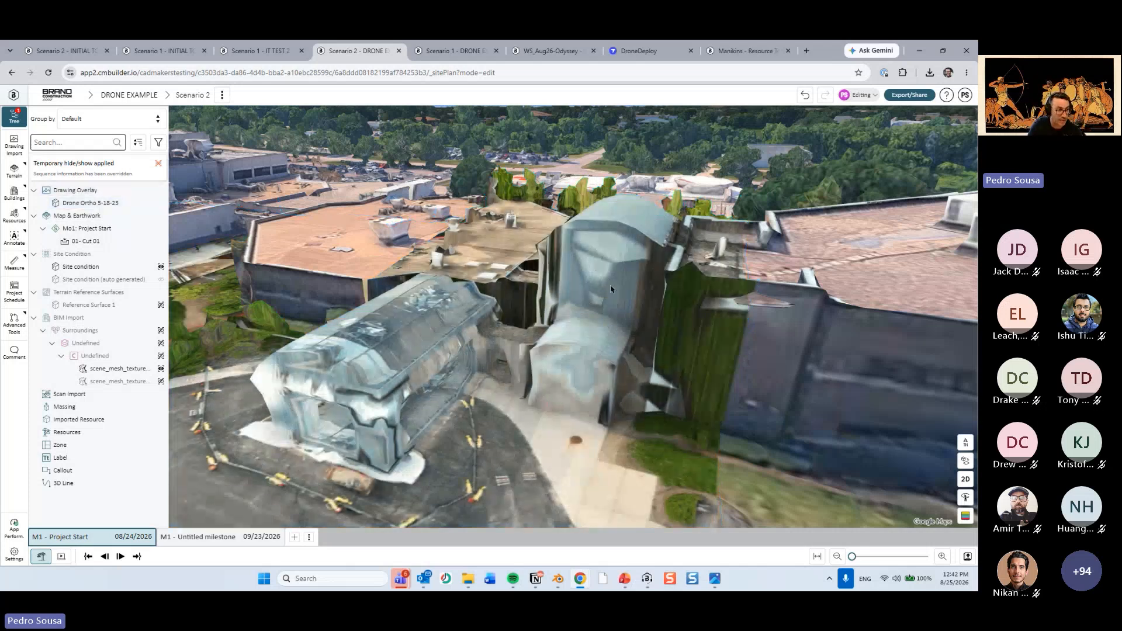
pyautogui.click(611, 292)
pyautogui.click(818, 444)
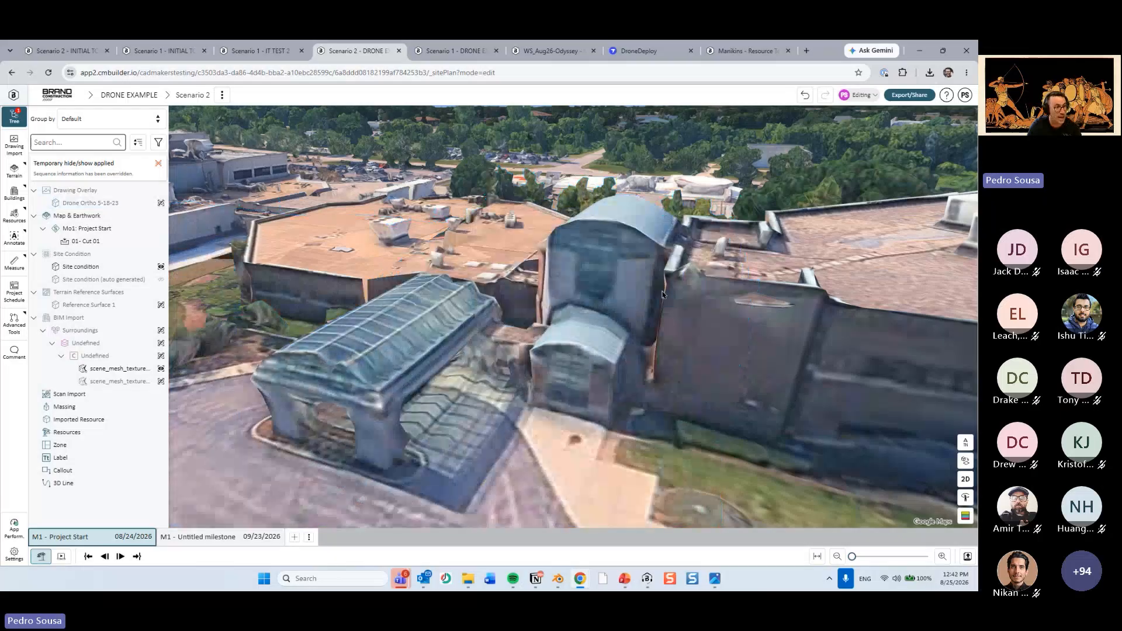
pyautogui.moveTo(594, 305); pyautogui.dragTo(545, 305)
pyautogui.moveTo(448, 356); pyautogui.dragTo(432, 410)
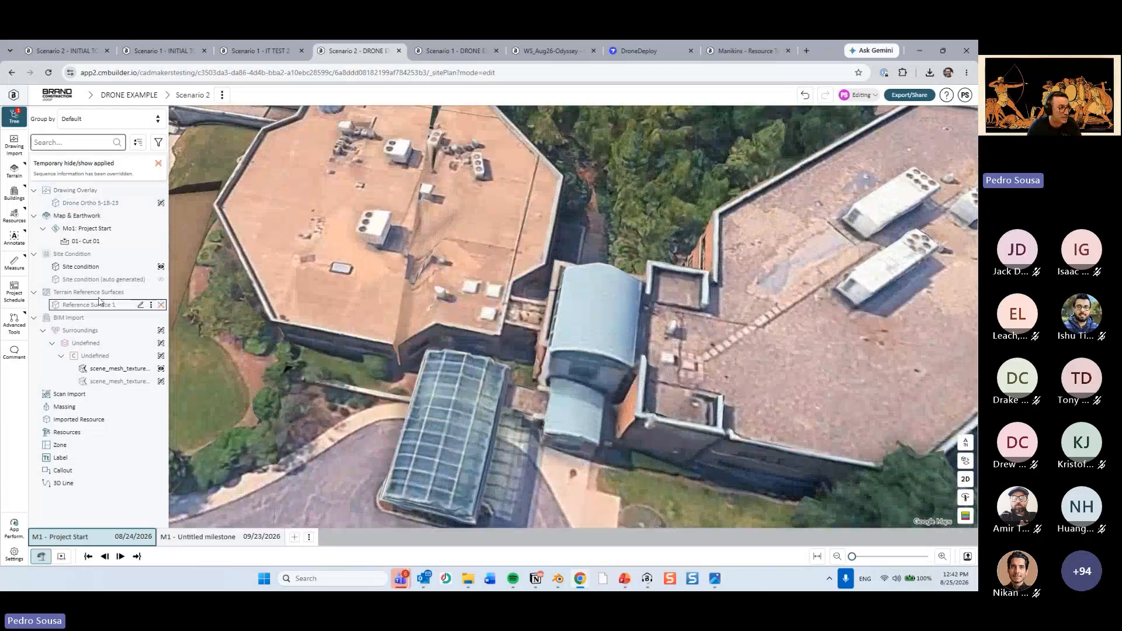
pyautogui.click(112, 203)
pyautogui.moveTo(575, 423); pyautogui.dragTo(530, 357)
pyautogui.press('h')
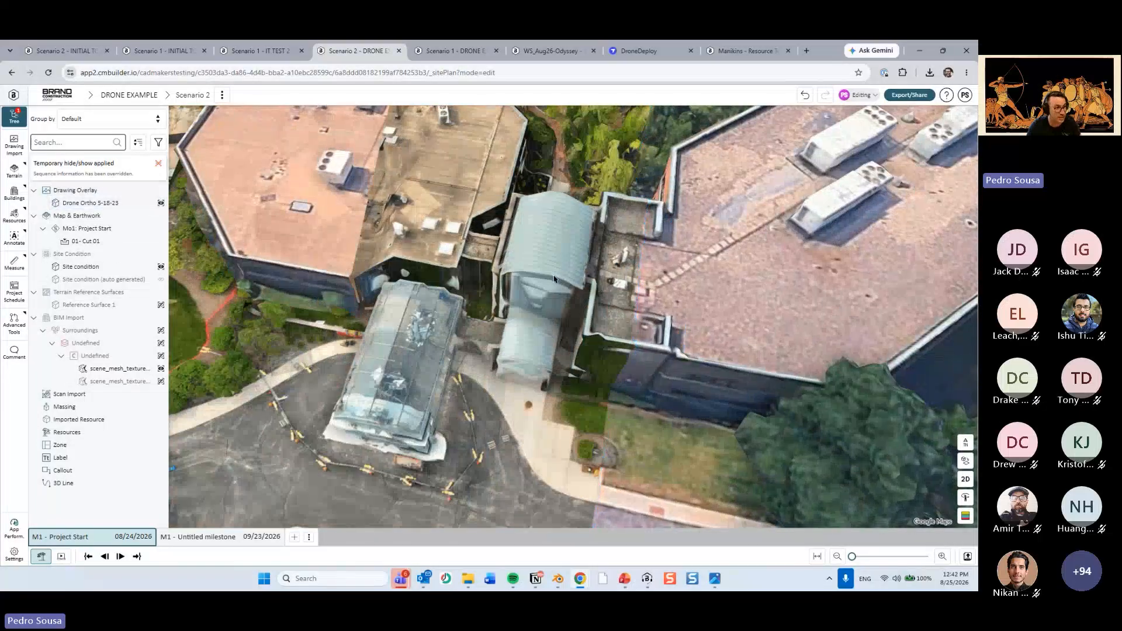
# In 2D view, sketch a five-sided site condition of about 10,350 ft² on the Z plane around the entrance canopy and connector building.
pyautogui.moveTo(554, 279); pyautogui.dragTo(605, 411, button='right')
pyautogui.click(964, 479)
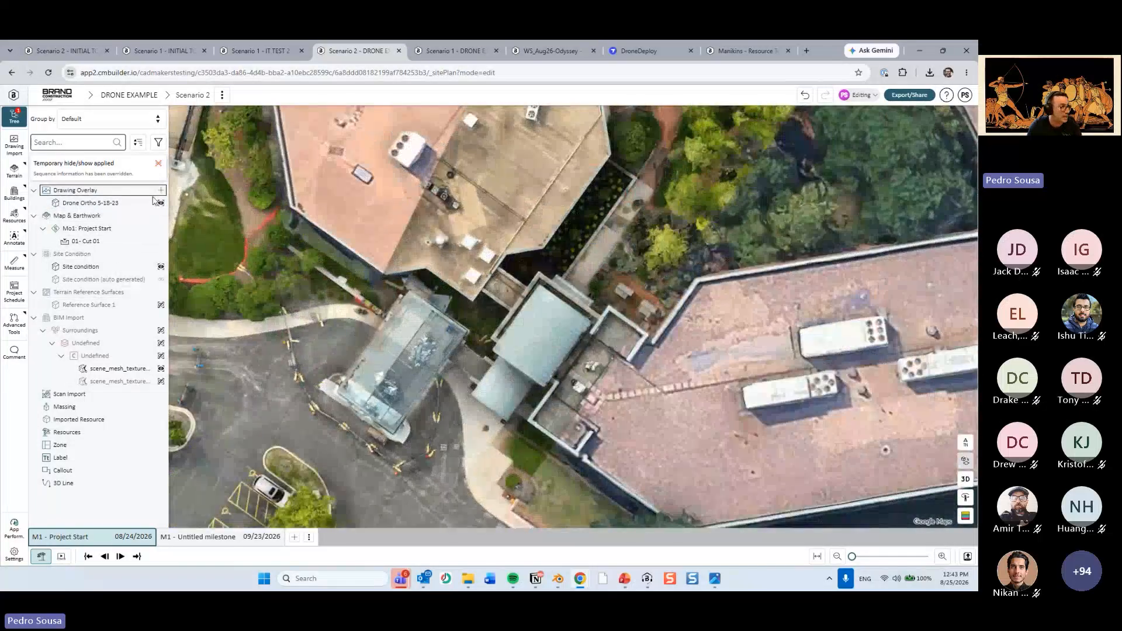
pyautogui.click(161, 266)
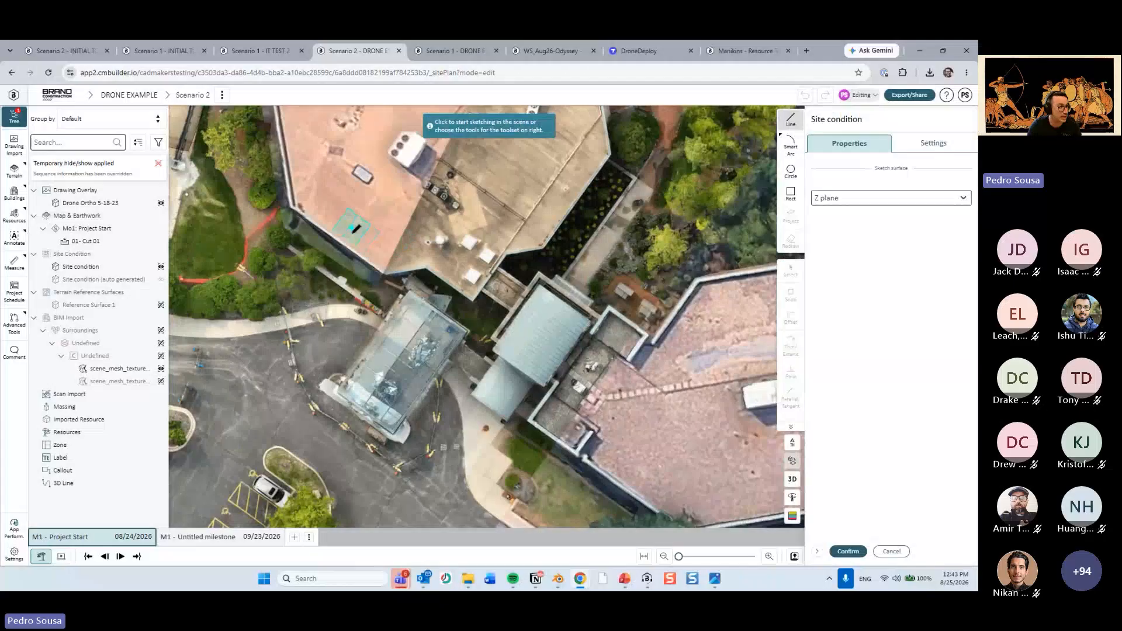
pyautogui.click(351, 227)
pyautogui.click(274, 409)
pyautogui.click(554, 500)
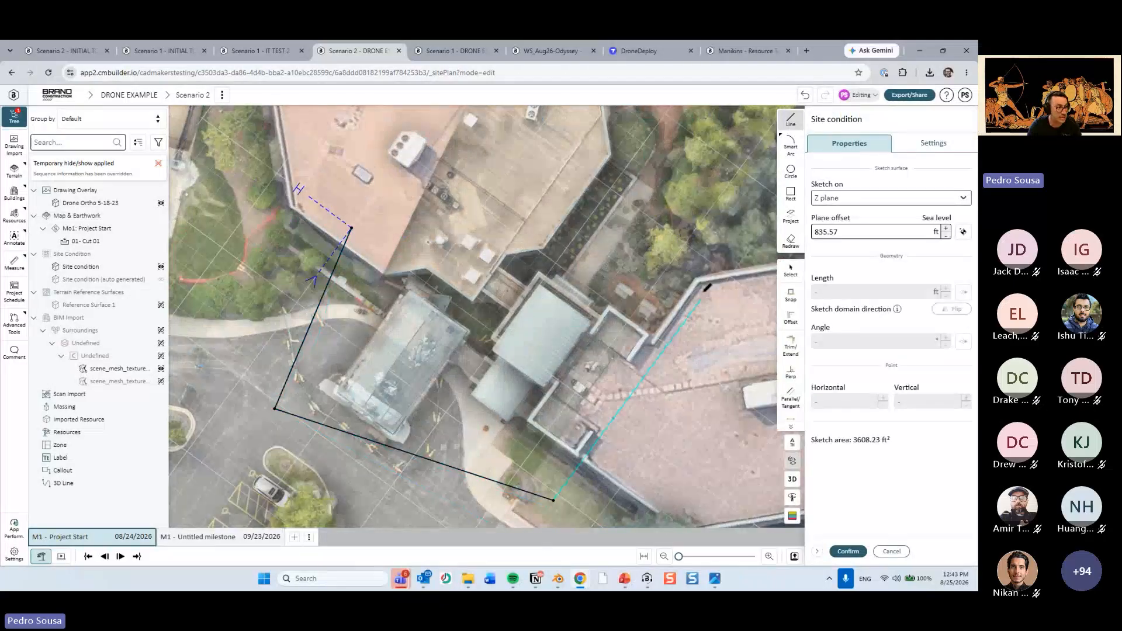
pyautogui.click(707, 273)
pyautogui.click(452, 185)
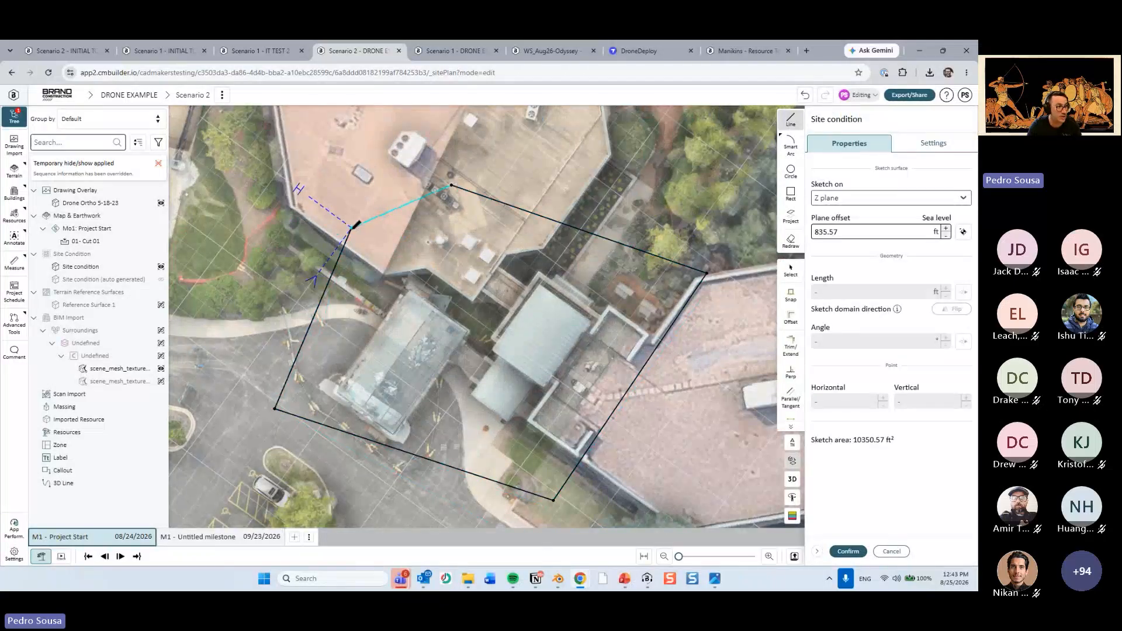
pyautogui.click(350, 228)
pyautogui.click(848, 551)
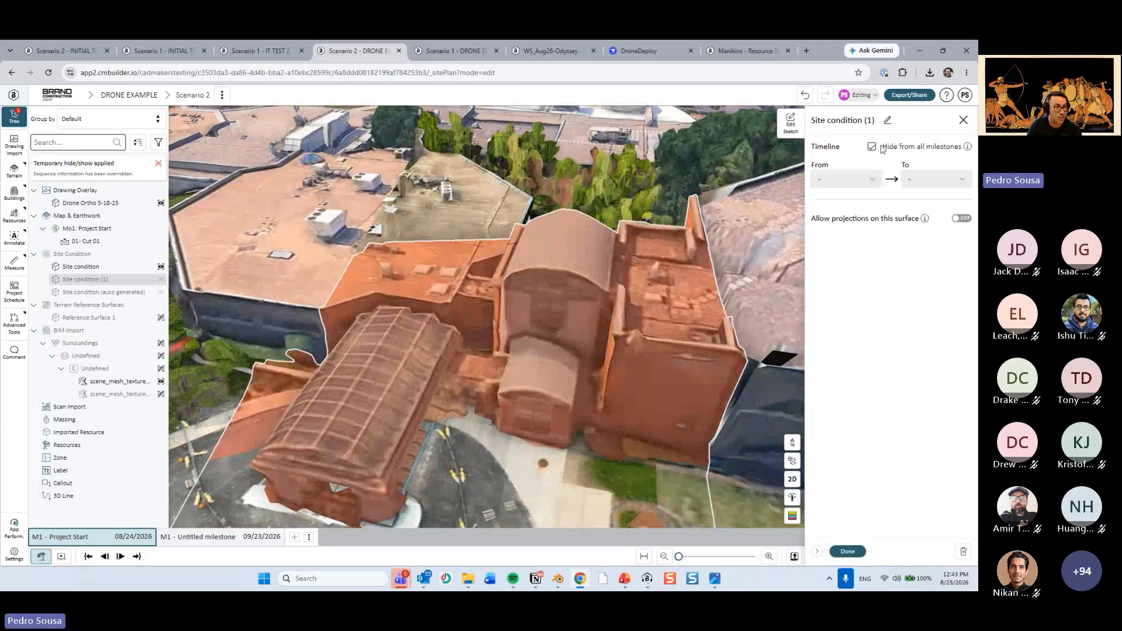
# Turn off hiding from all milestones for the new site condition so it runs from Beginning to End, and finish editing it.
pyautogui.click(872, 147)
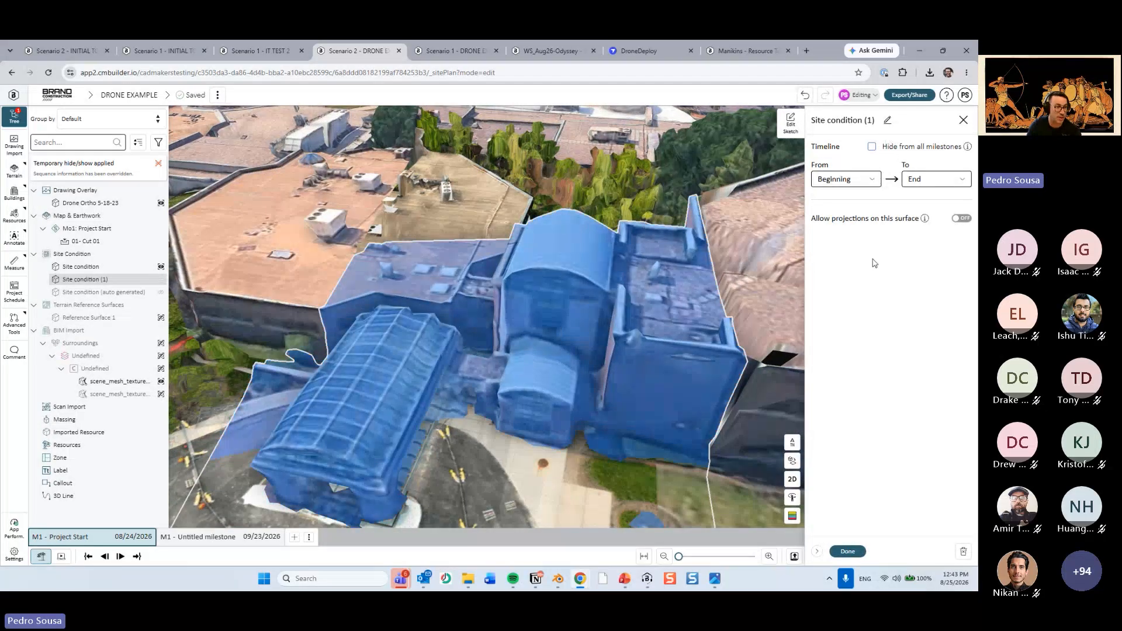
pyautogui.press('ctrl')
pyautogui.press('ctrl')
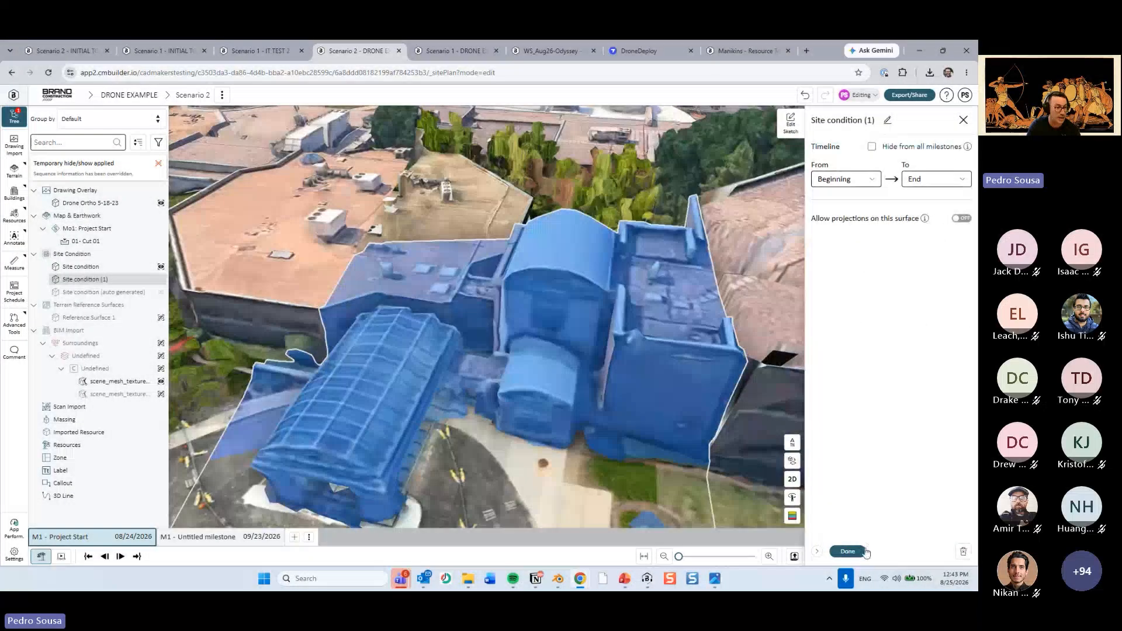
pyautogui.click(848, 551)
# Inspect the entrance canopy from several angles, highlighting the drone ortho and the new Site condition (1) to compare their extents.
pyautogui.moveTo(621, 475); pyautogui.dragTo(555, 377)
pyautogui.click(615, 403)
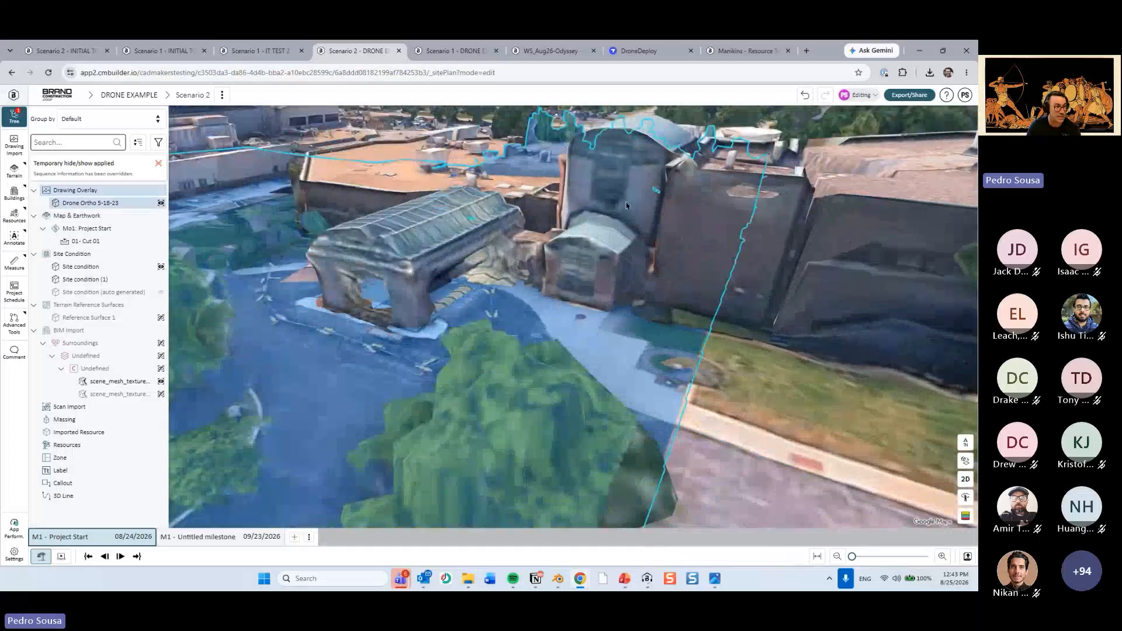
pyautogui.click(629, 213)
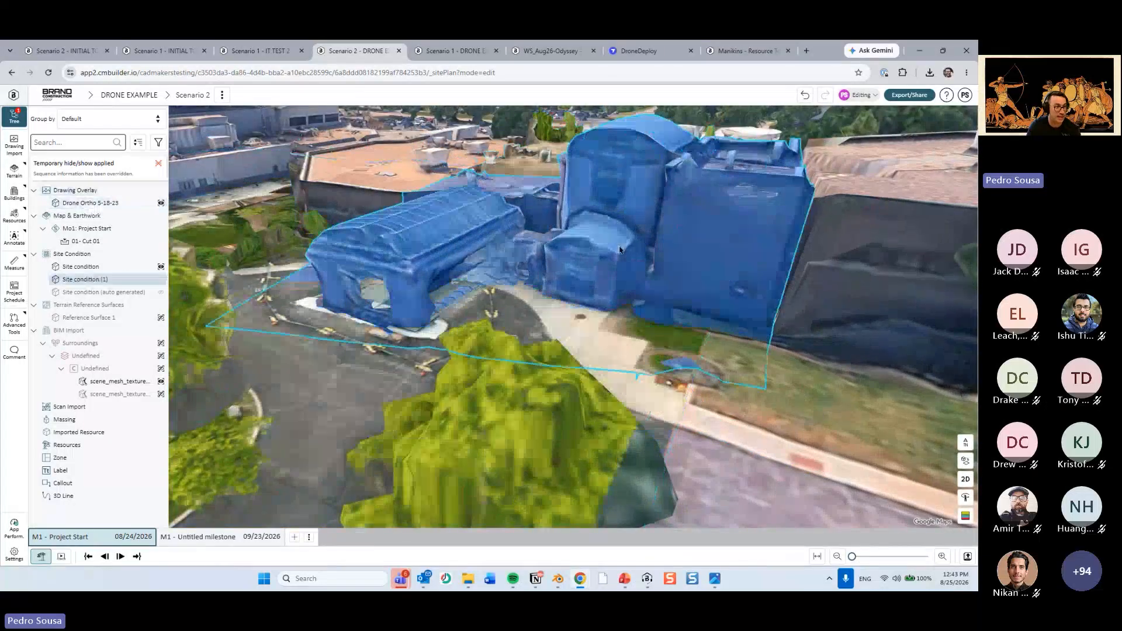
pyautogui.scroll(-3, 745, 433)
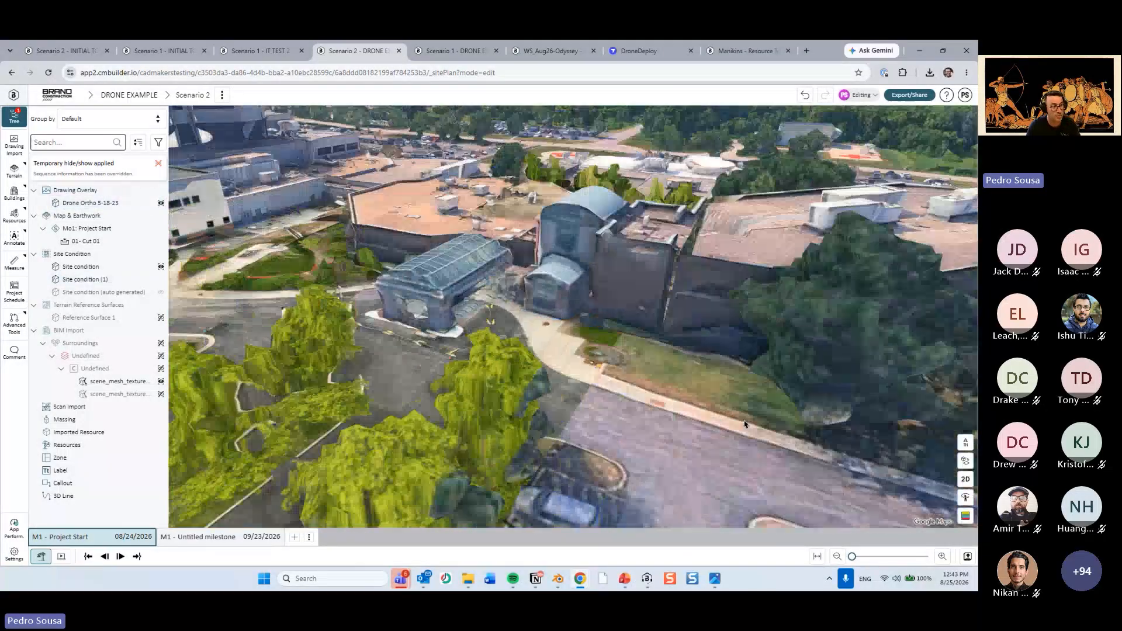
pyautogui.moveTo(746, 433); pyautogui.dragTo(543, 460)
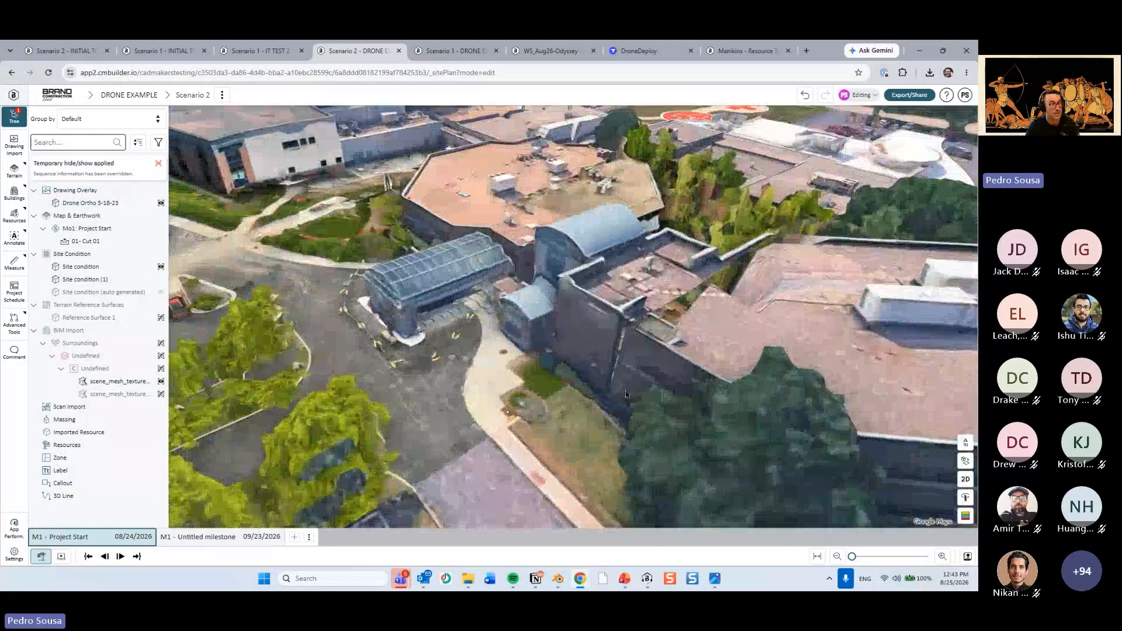
# Switch to the PowerPoint deck, review the Site Condition Lock and Drone Import use-case slides, and return to cmBuilder.
pyautogui.click(624, 579)
pyautogui.scroll(-6, 94, 432)
pyautogui.scroll(-2, 93, 431)
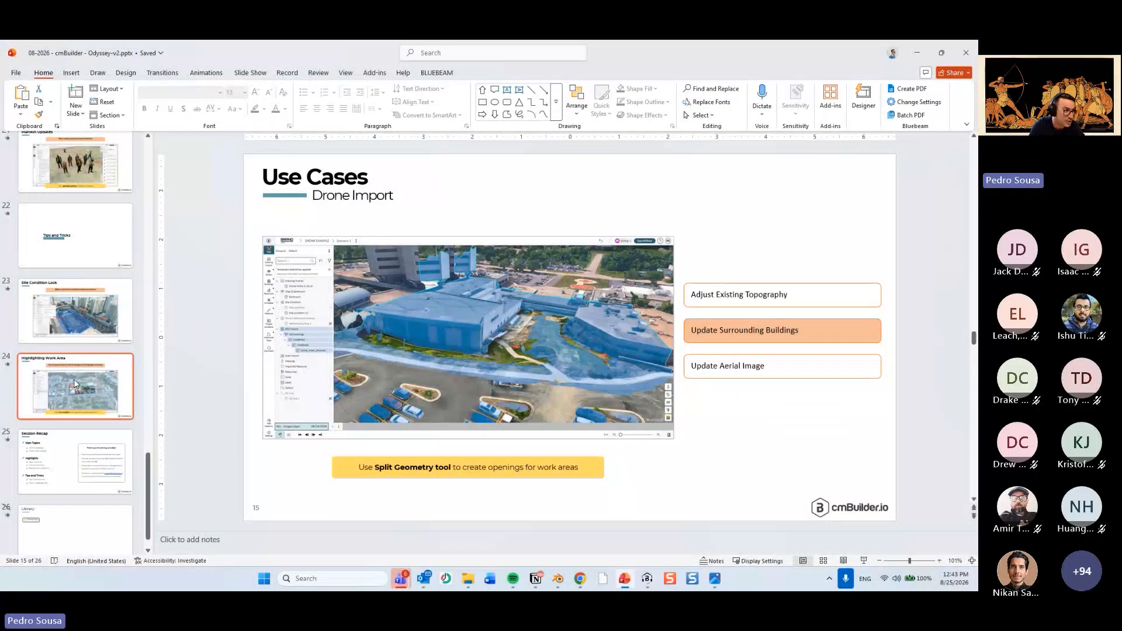
pyautogui.click(74, 311)
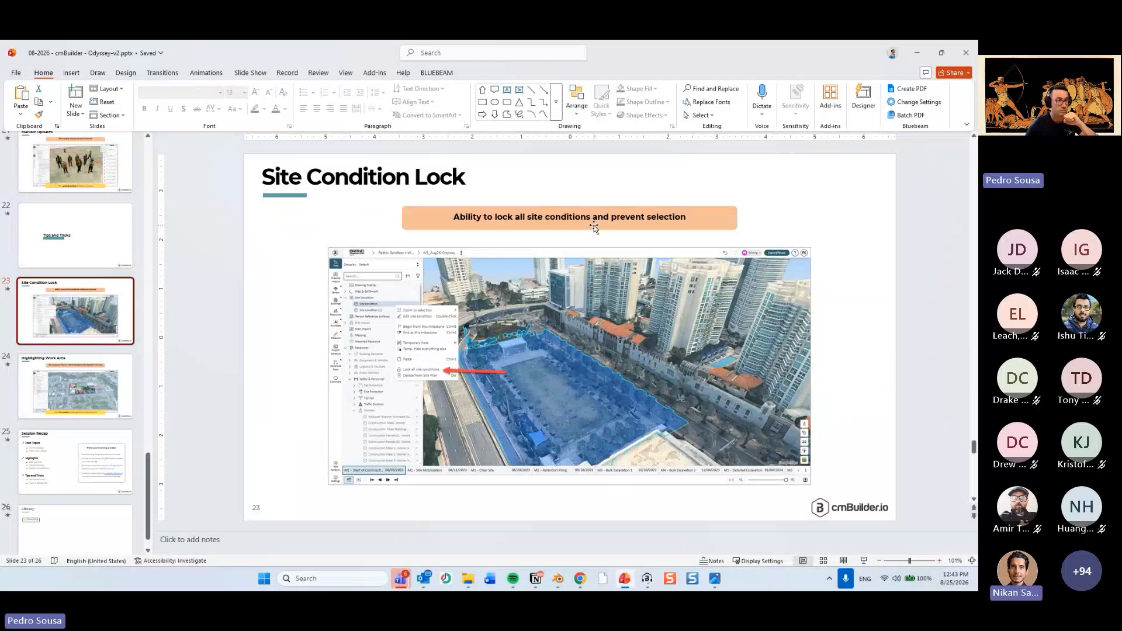
pyautogui.scroll(8, 83, 256)
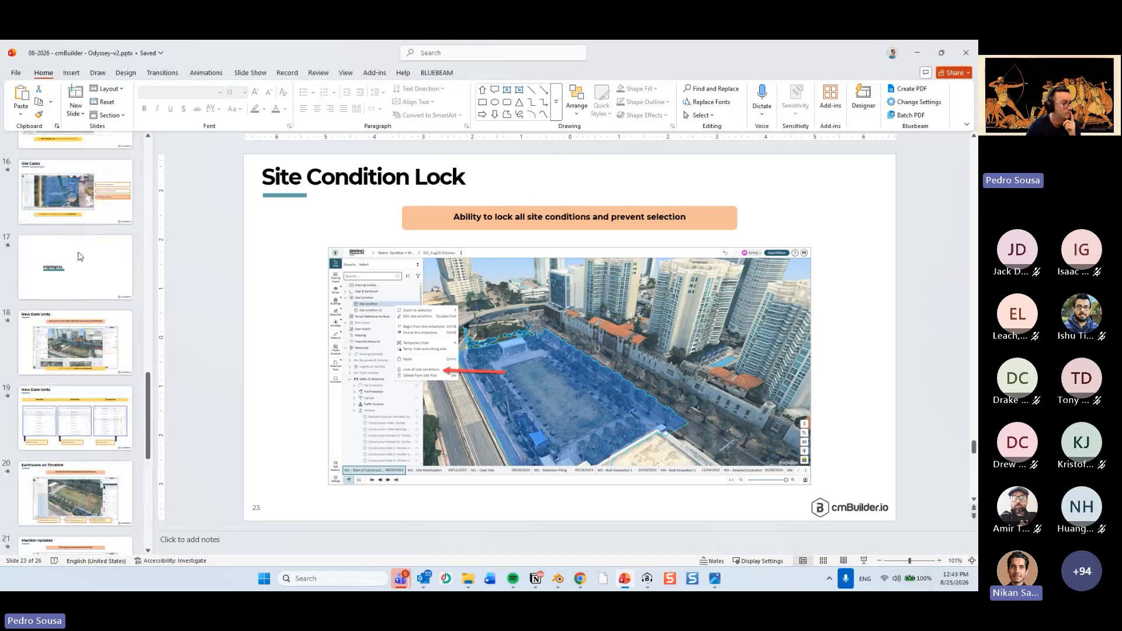
pyautogui.click(82, 256)
pyautogui.click(79, 304)
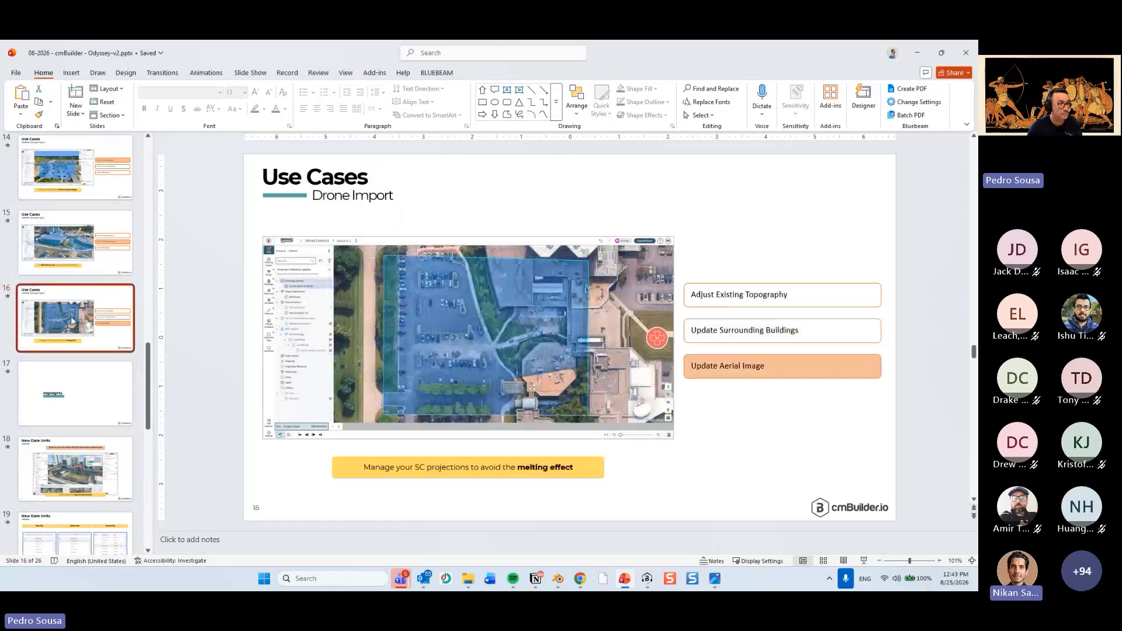
pyautogui.click(79, 274)
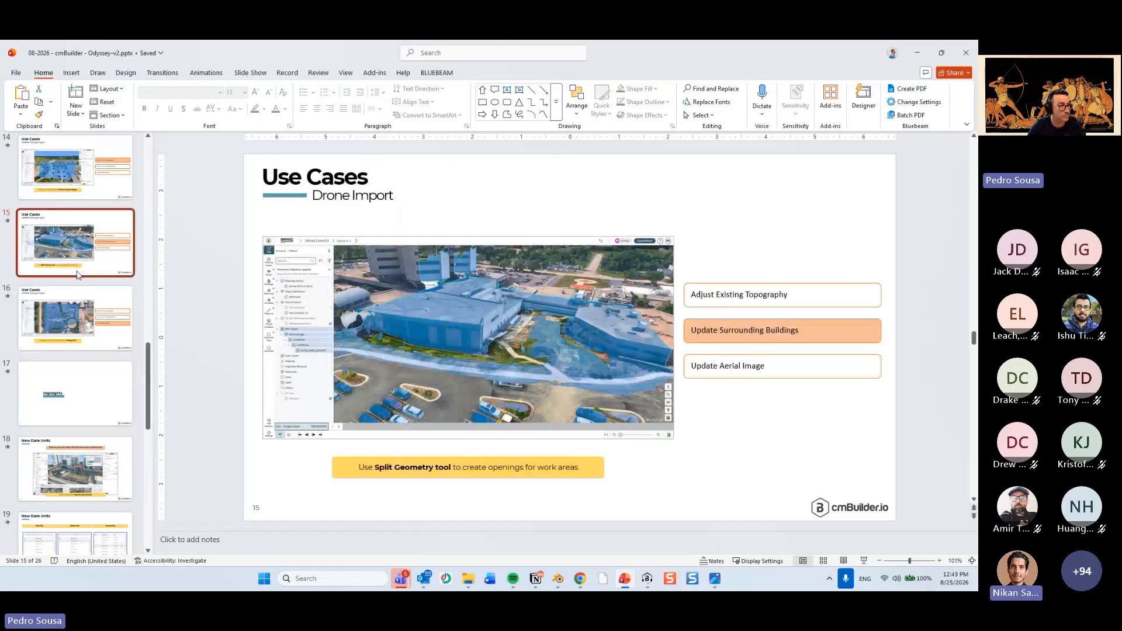
pyautogui.click(917, 53)
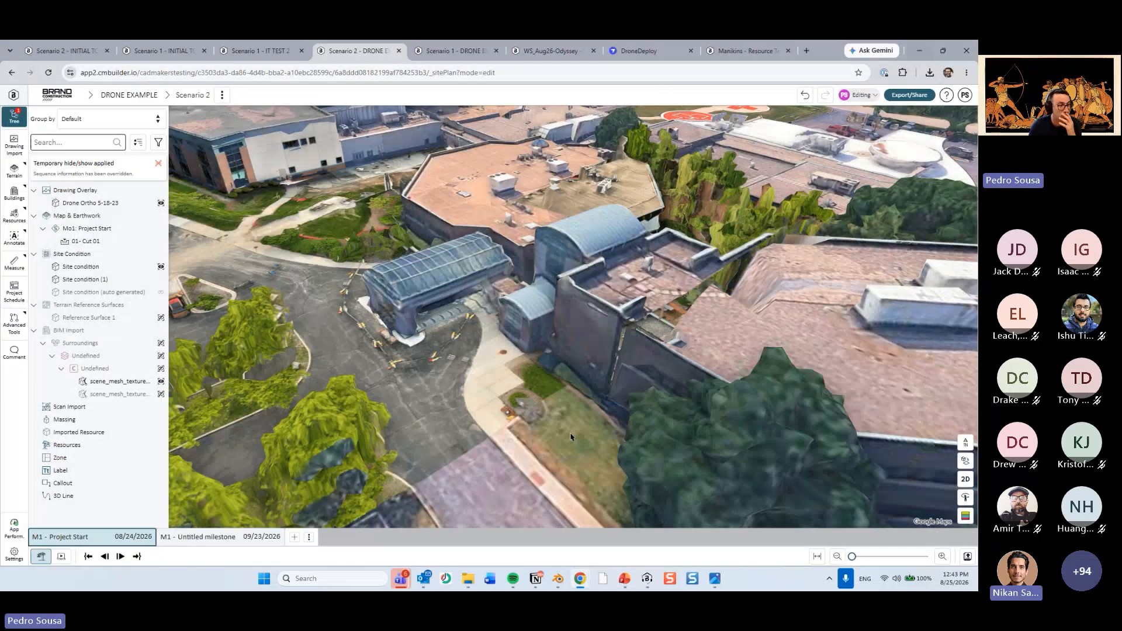
# Inspect the excavation and ortho area between the buildings from overhead and at an oblique angle.
pyautogui.scroll(-5, 572, 437)
pyautogui.moveTo(536, 257); pyautogui.dragTo(514, 310, button='right')
pyautogui.moveTo(515, 310); pyautogui.dragTo(635, 373)
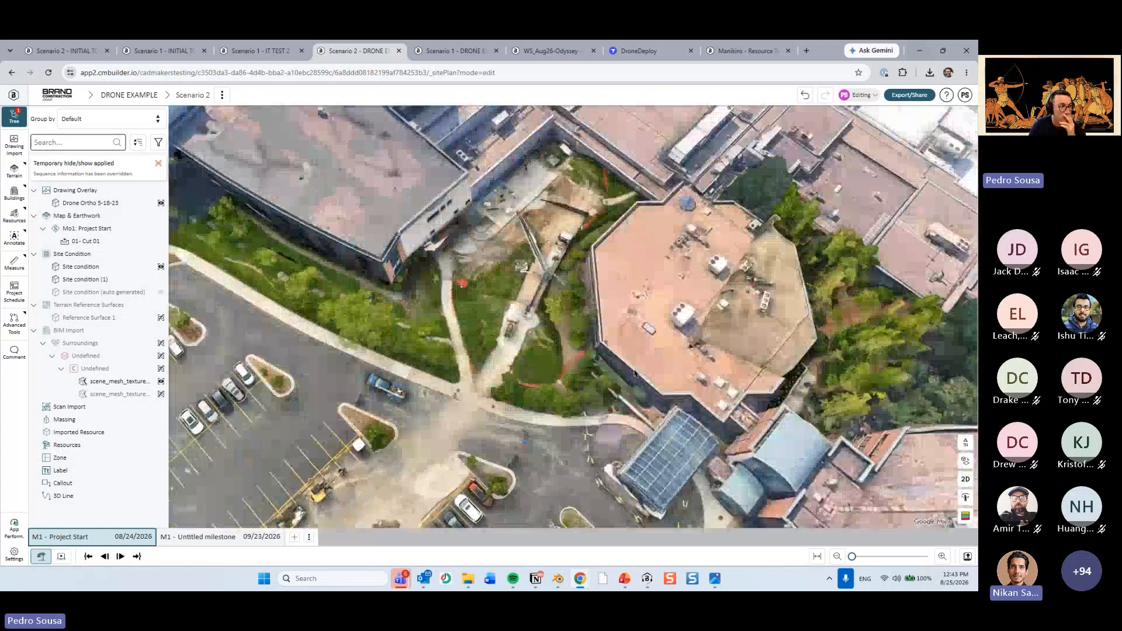
pyautogui.moveTo(635, 372); pyautogui.dragTo(659, 374, button='right')
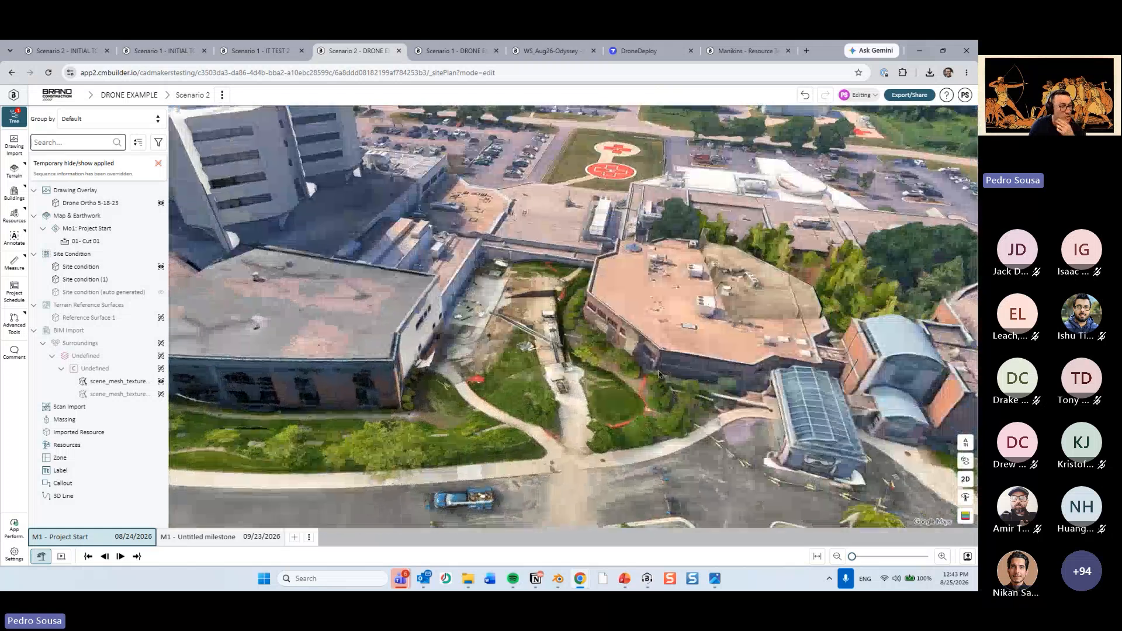
# Switch to Blender to view the scene_mesh_textured model, and return to the cmBuilder site view.
pyautogui.hotkey('alt', 'Tab')
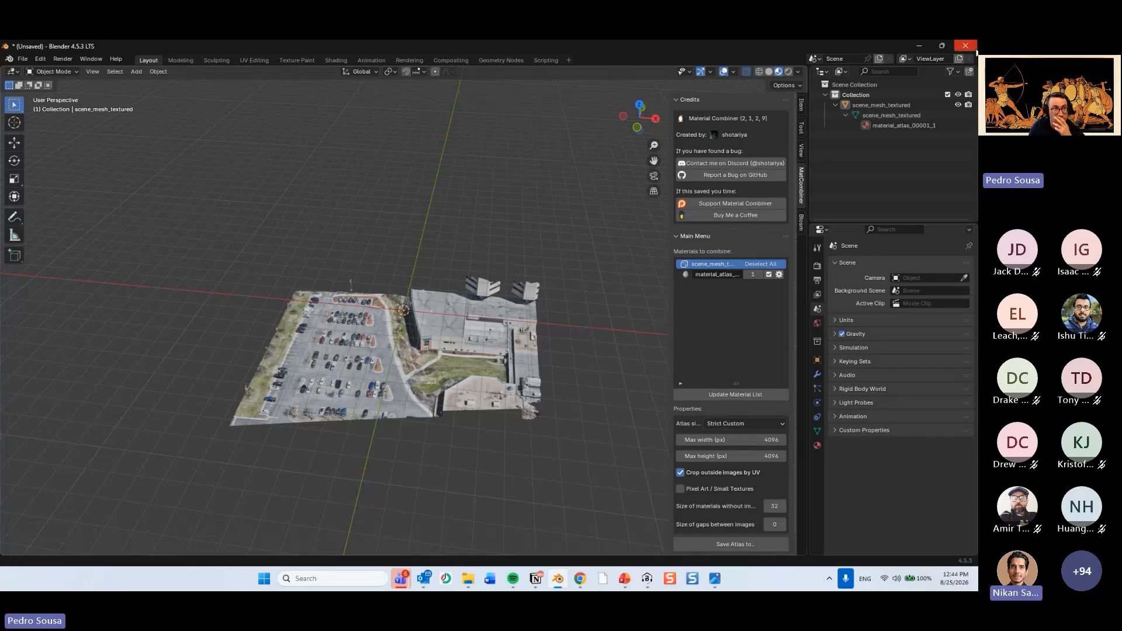
pyautogui.click(921, 45)
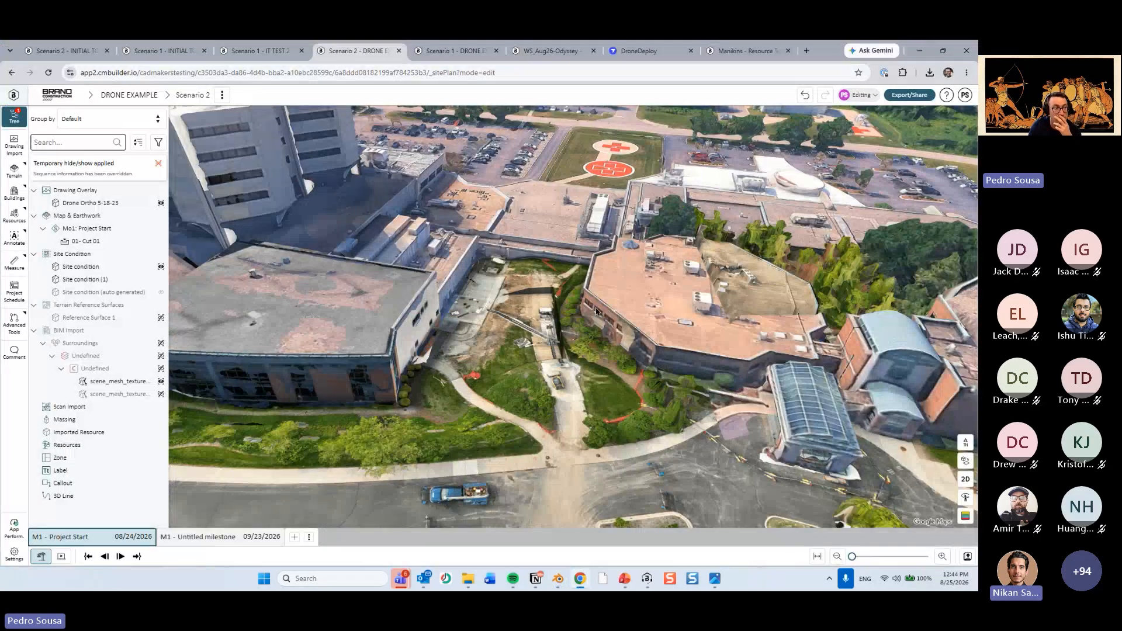
pyautogui.moveTo(596, 312); pyautogui.dragTo(653, 265, button='middle')
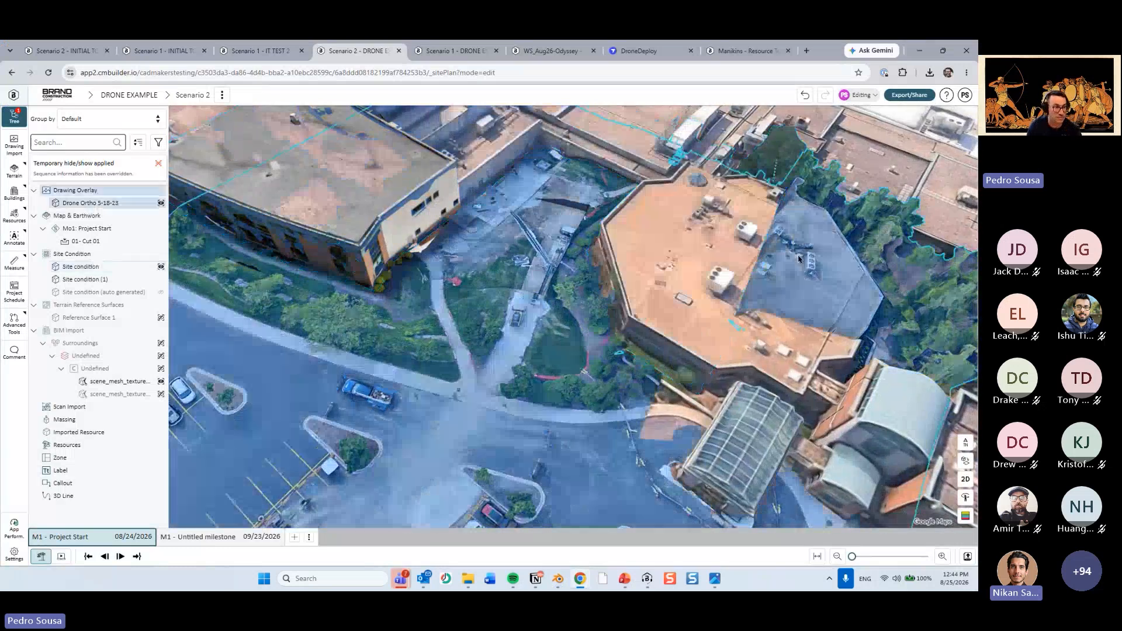
# Review the Drone Ortho 5-18-23 overlay's projection settings without changing them, viewing the buildings it covers.
pyautogui.moveTo(861, 306); pyautogui.dragTo(780, 262, button='middle')
pyautogui.scroll(-3, 849, 186)
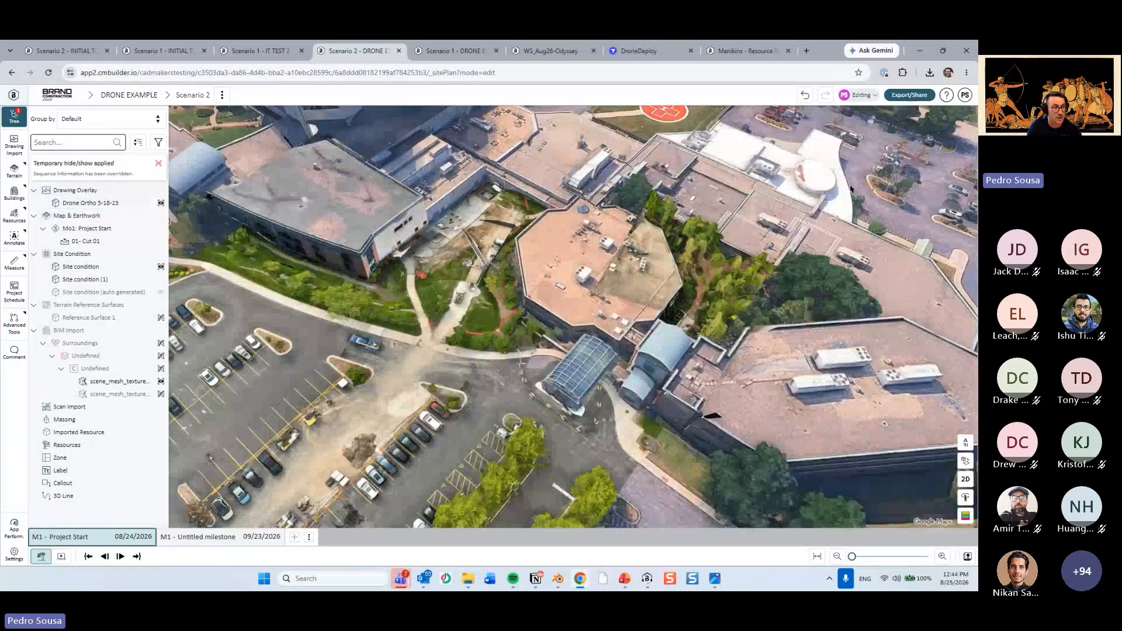
pyautogui.moveTo(761, 223); pyautogui.dragTo(747, 298, button='middle')
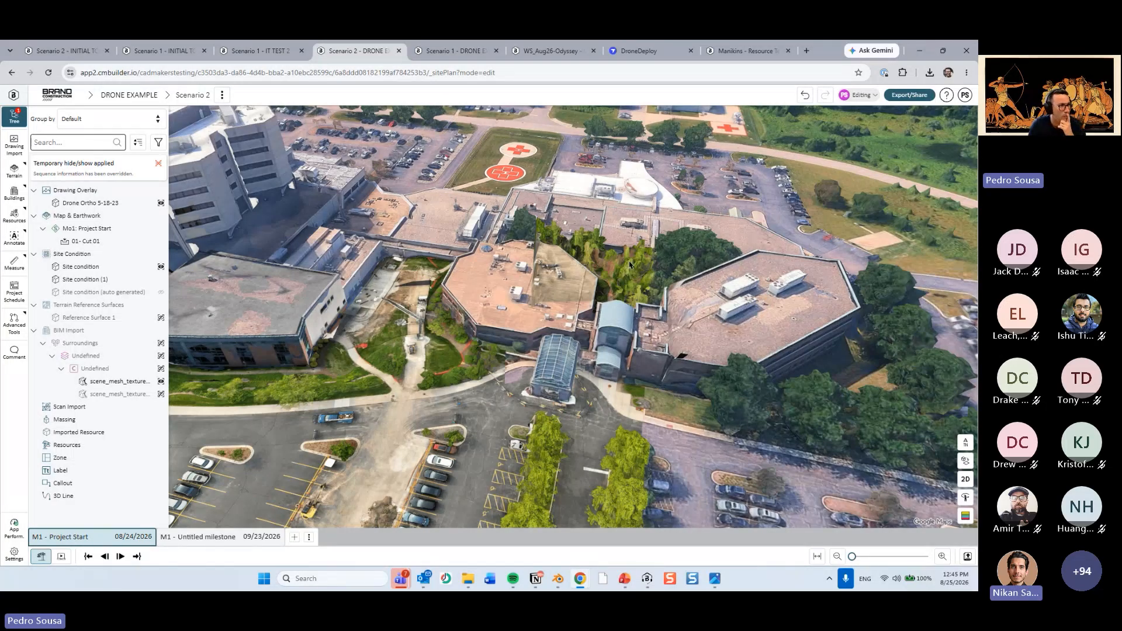
pyautogui.moveTo(630, 265); pyautogui.dragTo(570, 295)
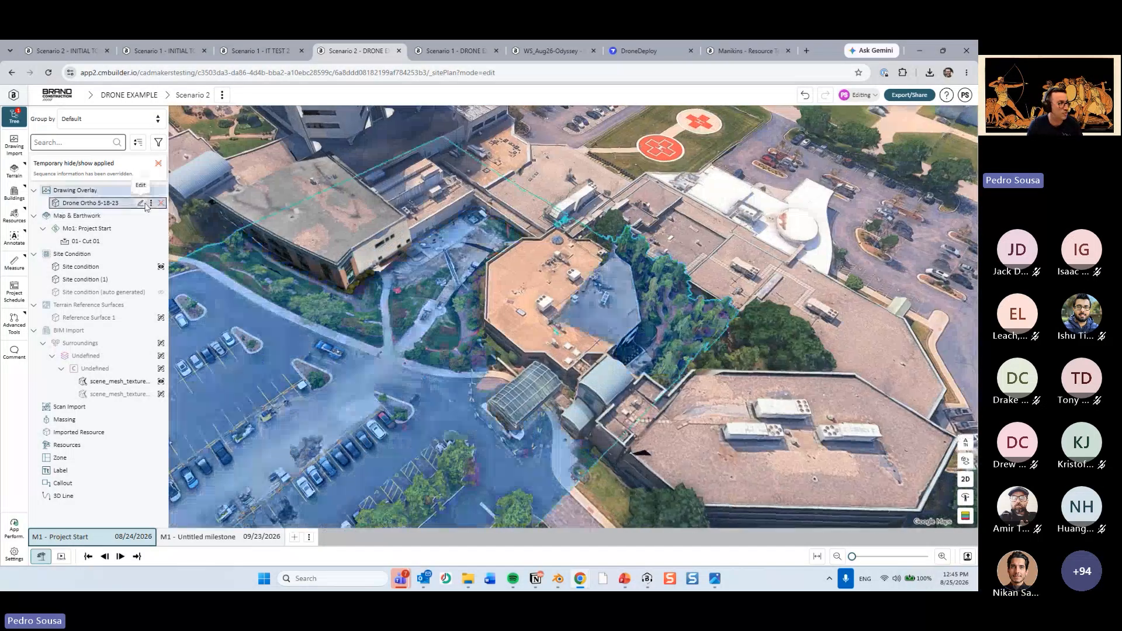
pyautogui.click(142, 204)
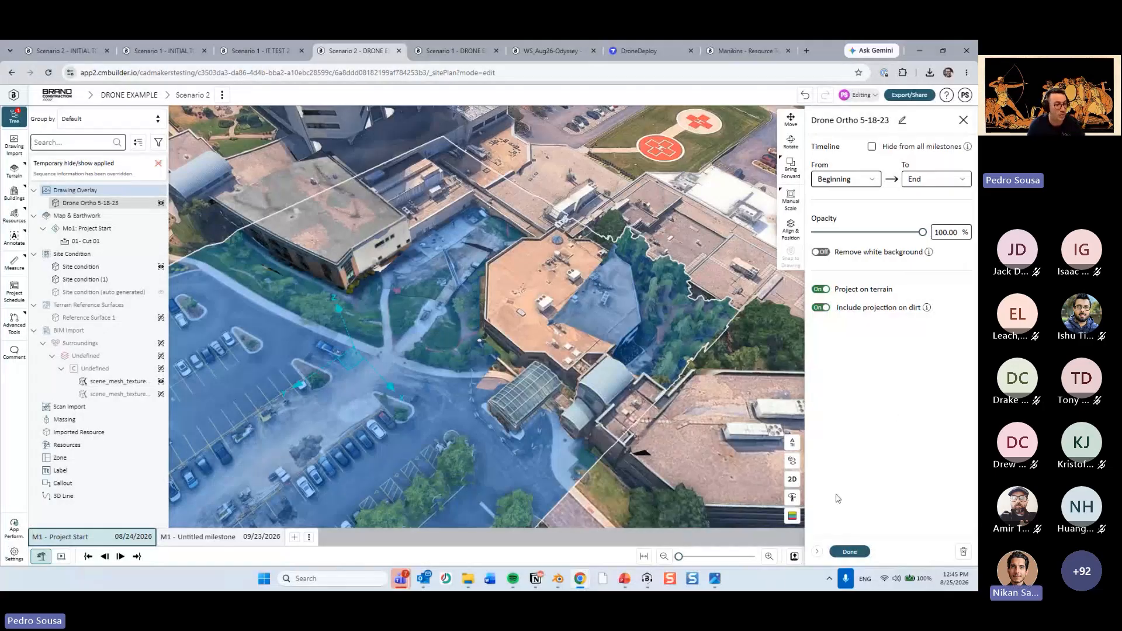
pyautogui.click(848, 550)
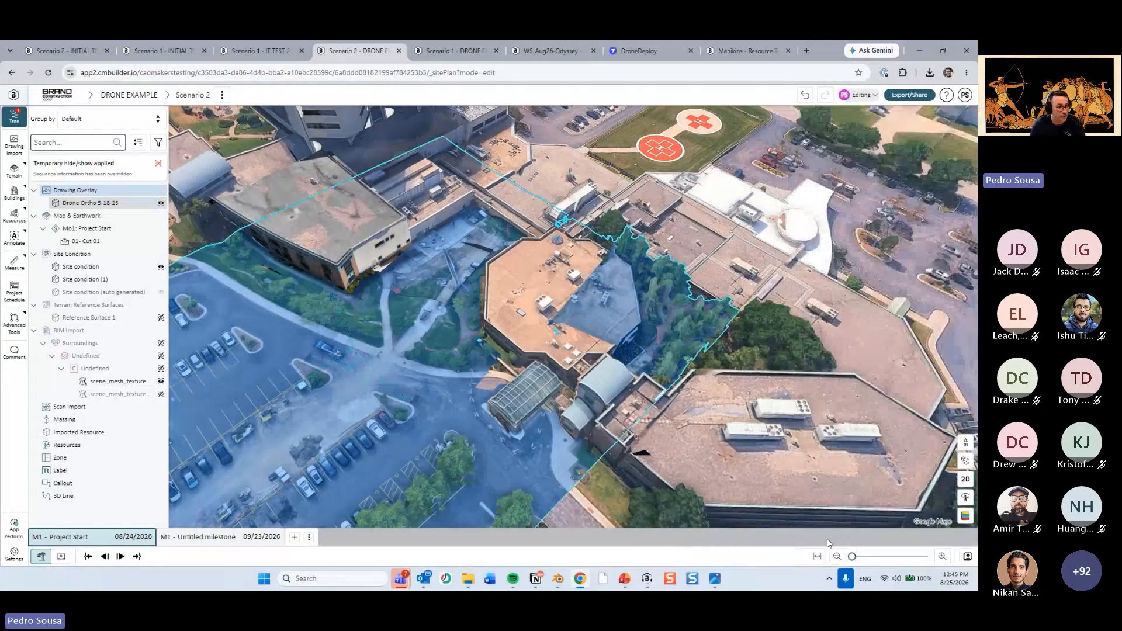
# Switch to the PowerPoint deck, review the Drone Import slide on Update Aerial Image, and return to the cmBuilder site view.
pyautogui.click(624, 578)
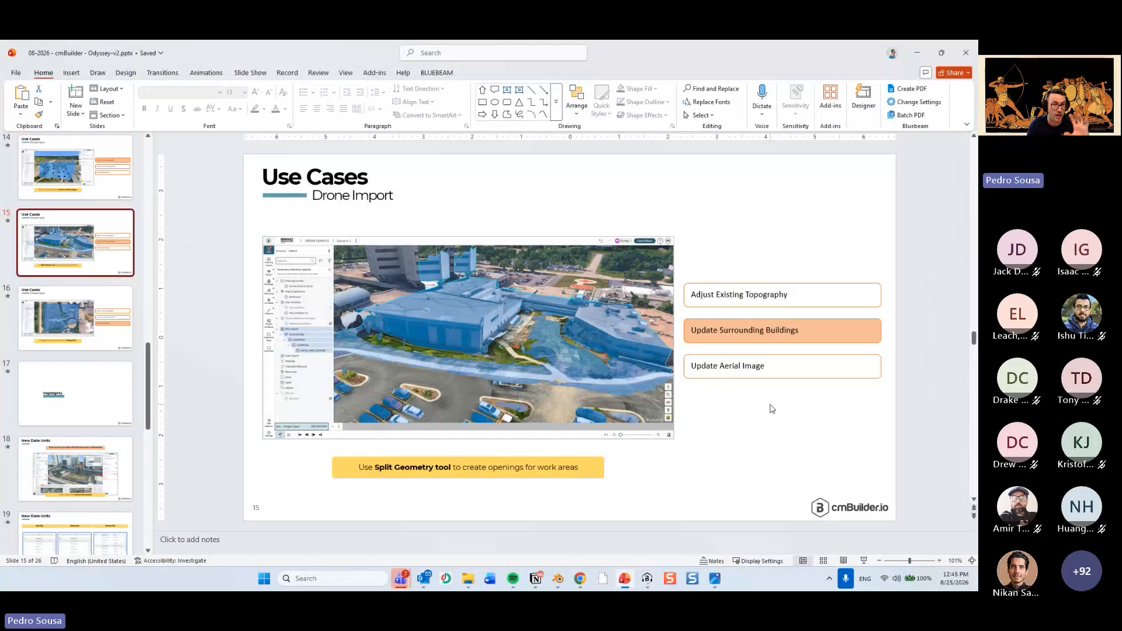
pyautogui.scroll(-1, 234, 329)
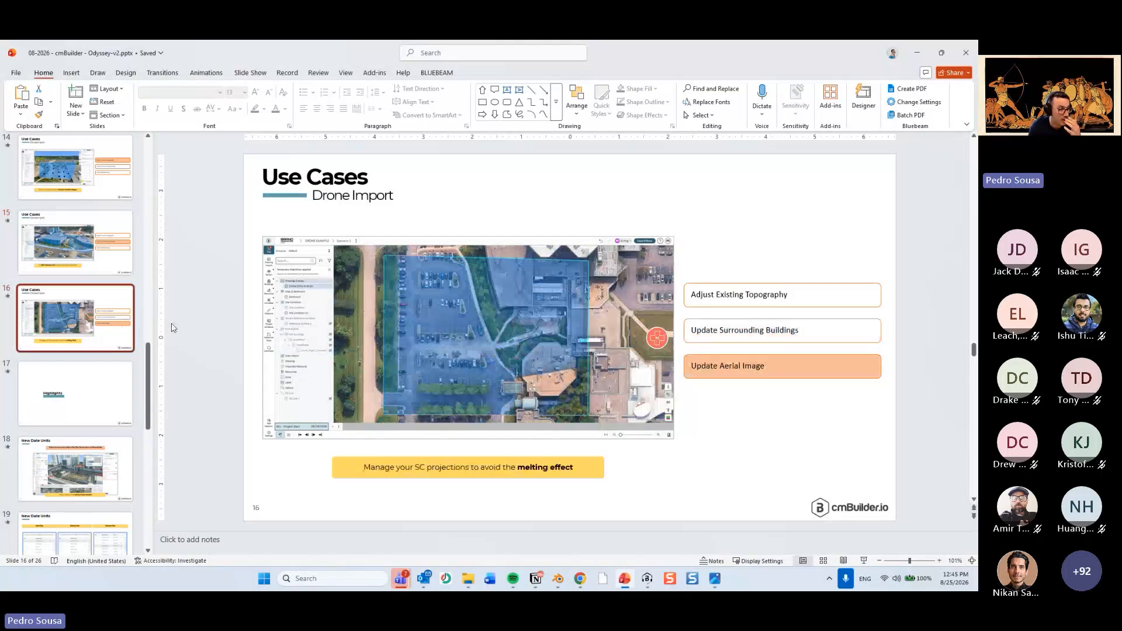
pyautogui.moveTo(599, 573)
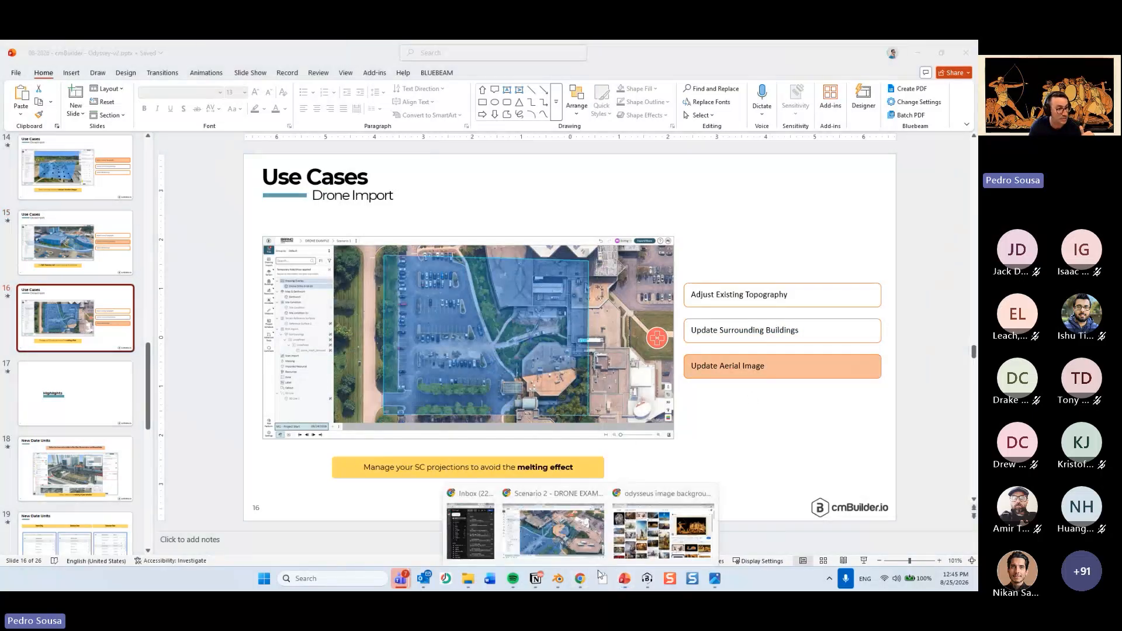
pyautogui.click(552, 515)
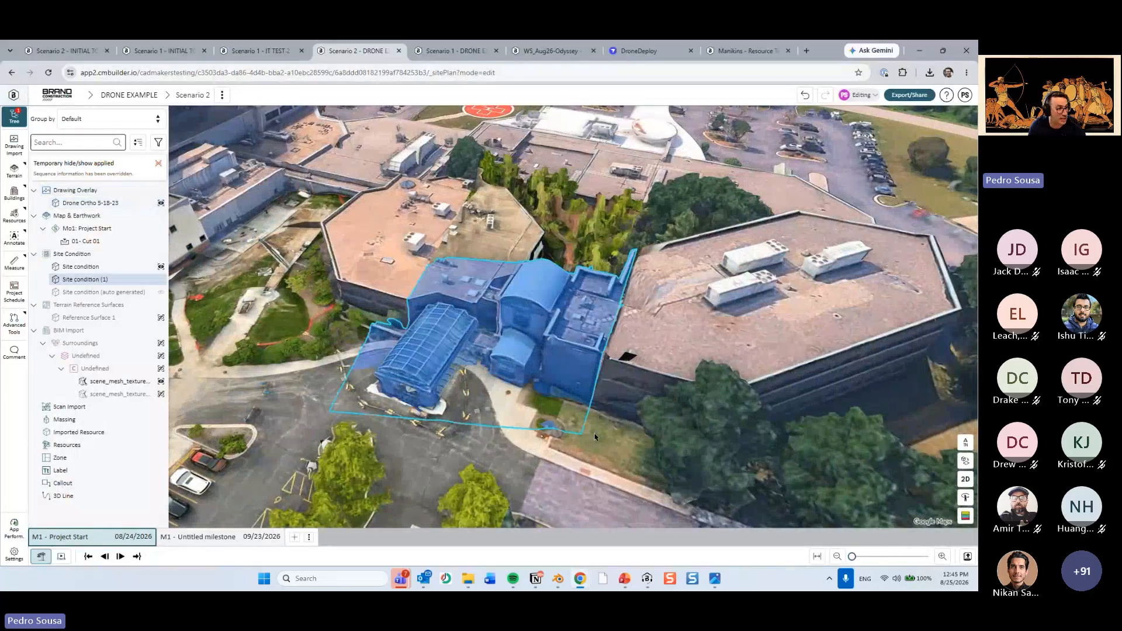
# Edit the Site condition (1) sketch in plan view, stretching its two eastern corners past the octagonal building.
pyautogui.moveTo(595, 437); pyautogui.dragTo(590, 314, button='middle')
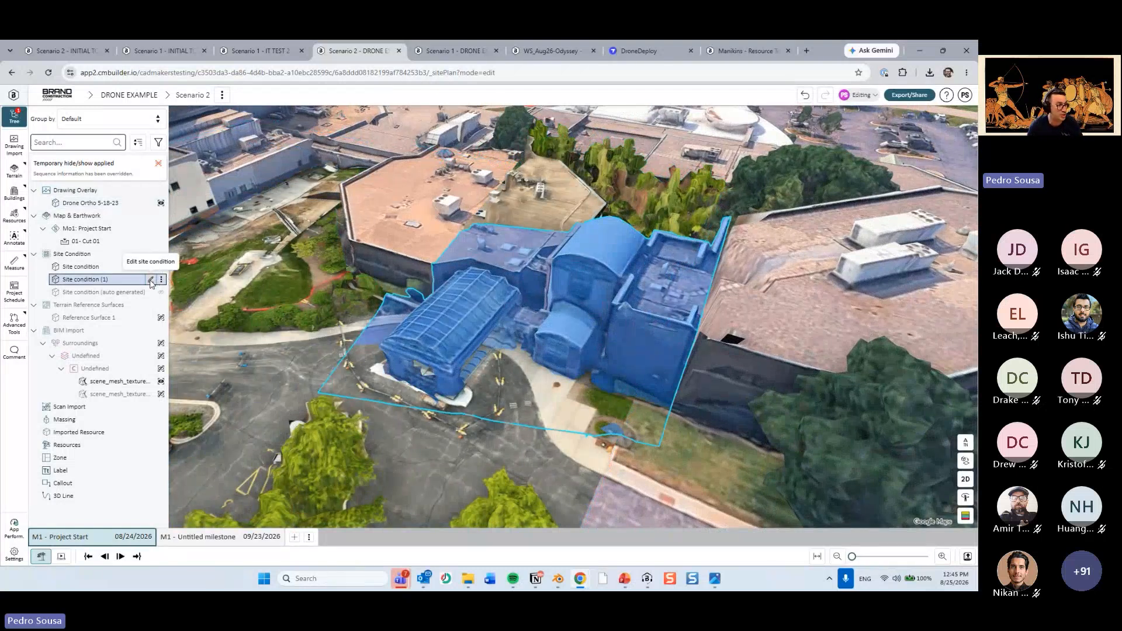
pyautogui.click(151, 279)
pyautogui.click(792, 480)
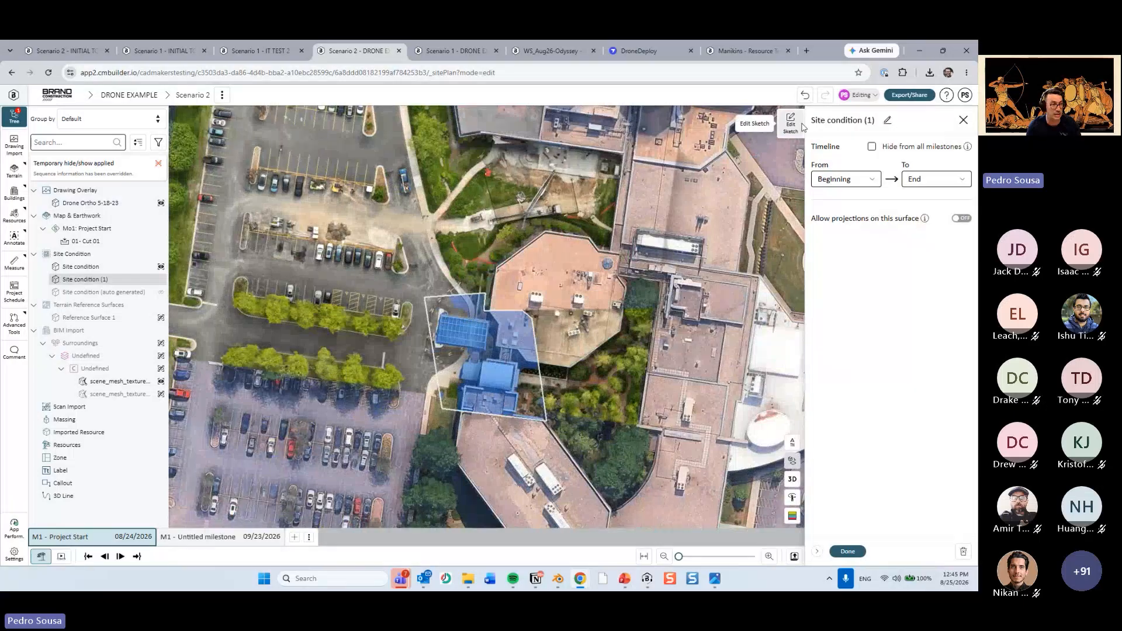
pyautogui.click(790, 123)
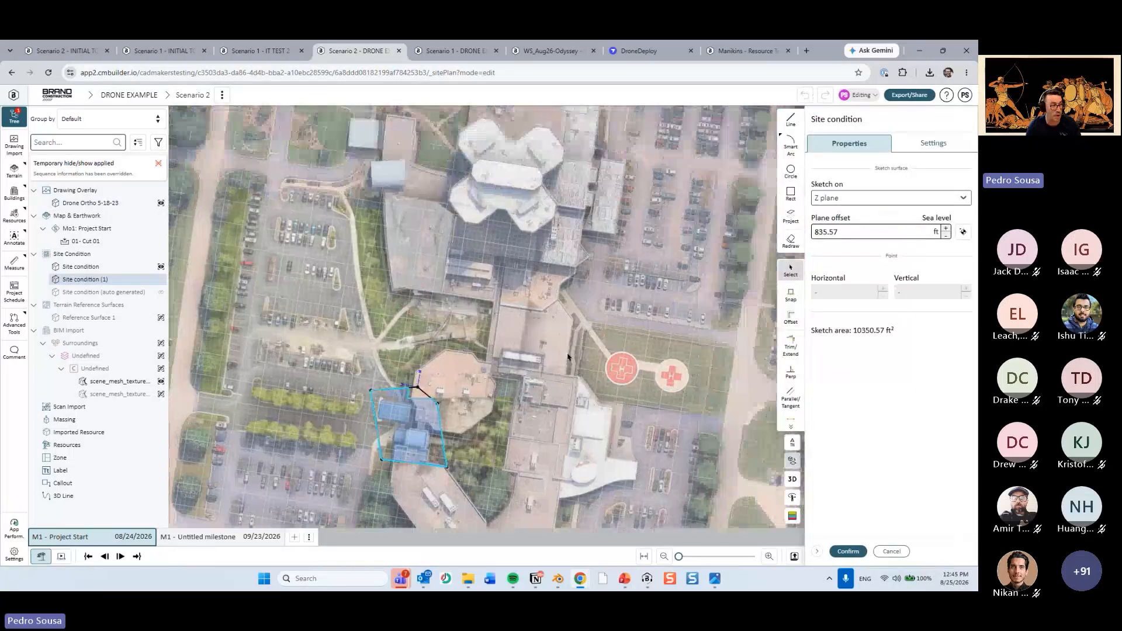
pyautogui.moveTo(531, 279); pyautogui.dragTo(546, 335, button='middle')
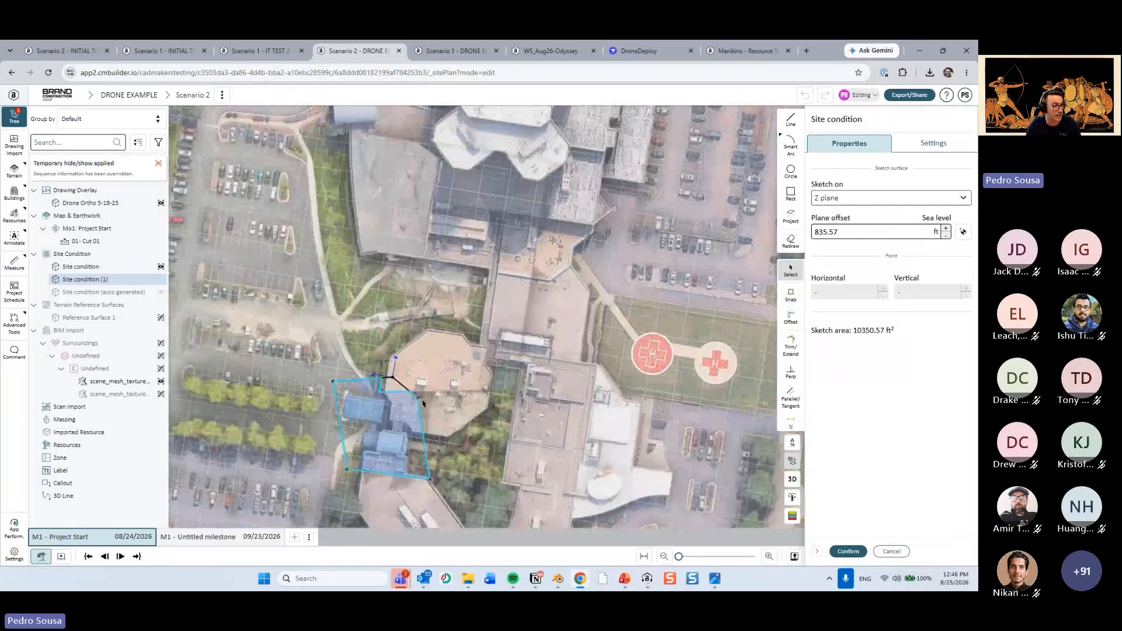
pyautogui.moveTo(418, 399); pyautogui.dragTo(537, 336)
pyautogui.moveTo(430, 480); pyautogui.dragTo(539, 487)
pyautogui.moveTo(568, 430); pyautogui.dragTo(580, 510, button='middle')
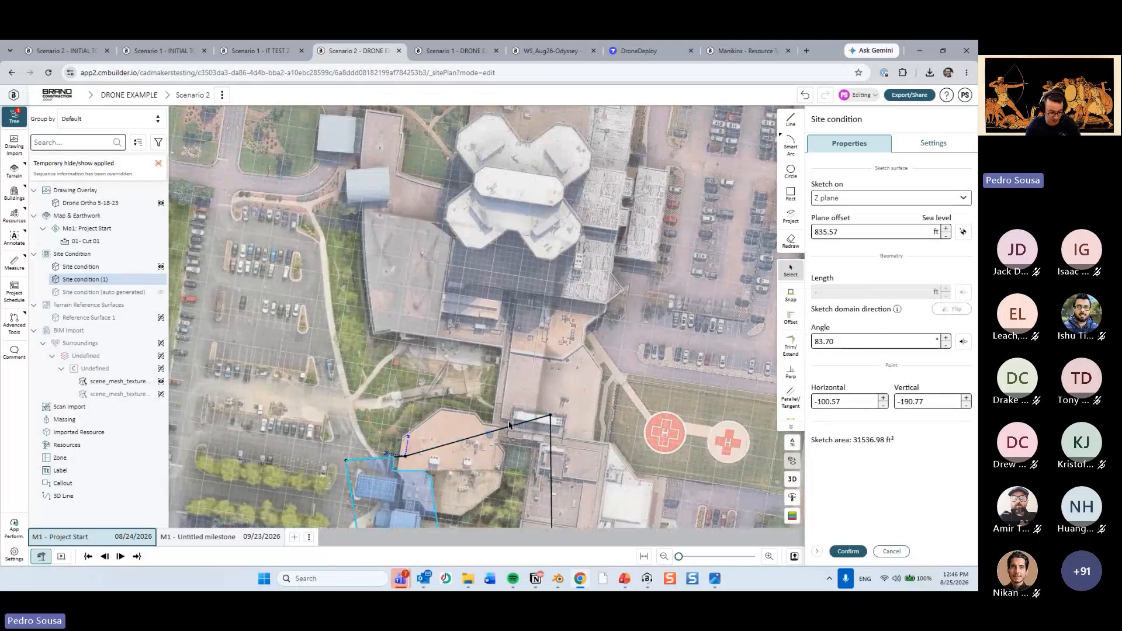
# Extend the Site condition (1) boundary northward around the tower and adjoining buildings, confirm the sketch, and finish editing in 3D.
pyautogui.press('l')
pyautogui.moveTo(507, 425); pyautogui.dragTo(625, 117)
pyautogui.moveTo(559, 246); pyautogui.dragTo(542, 332, button='middle')
pyautogui.press('l')
pyautogui.moveTo(528, 328); pyautogui.dragTo(305, 167)
pyautogui.moveTo(393, 421); pyautogui.dragTo(446, 265, button='middle')
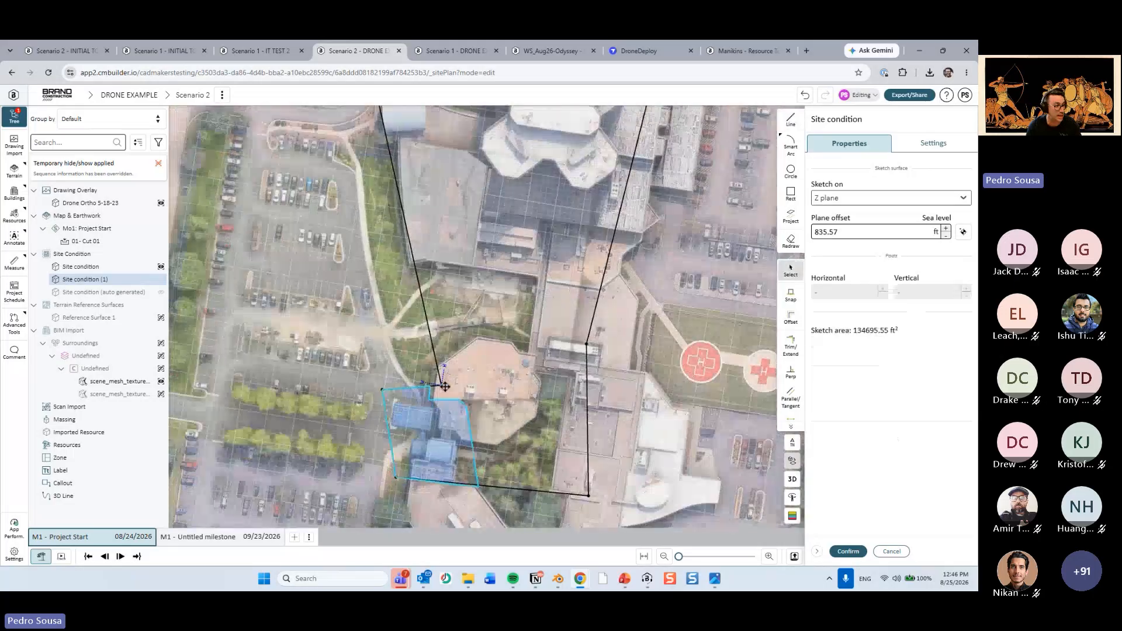
pyautogui.click(848, 551)
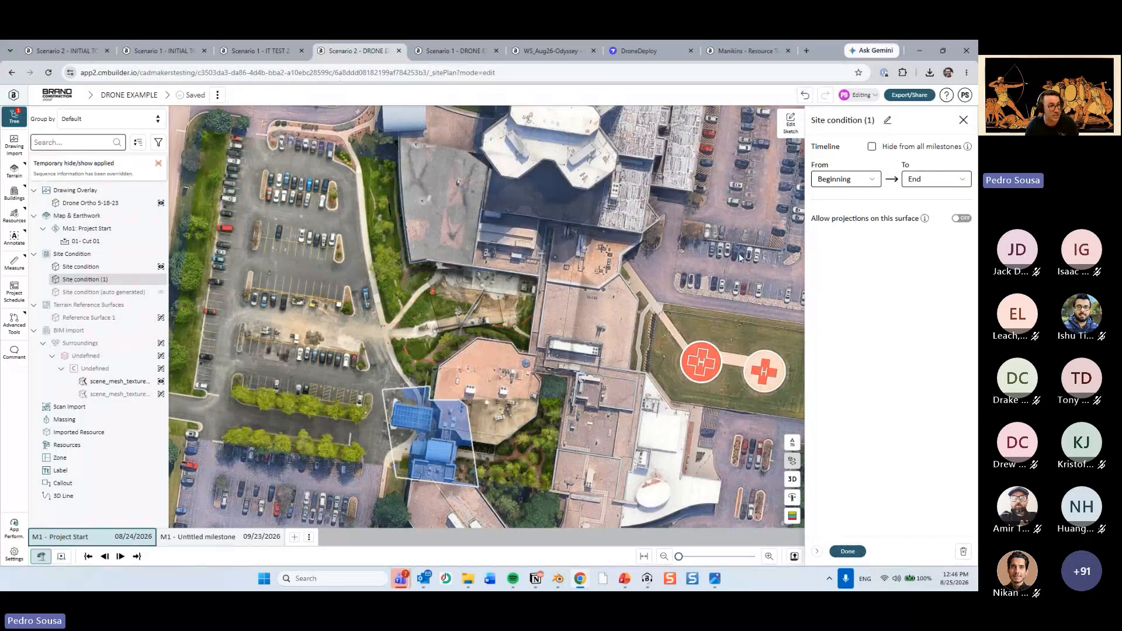
pyautogui.click(793, 479)
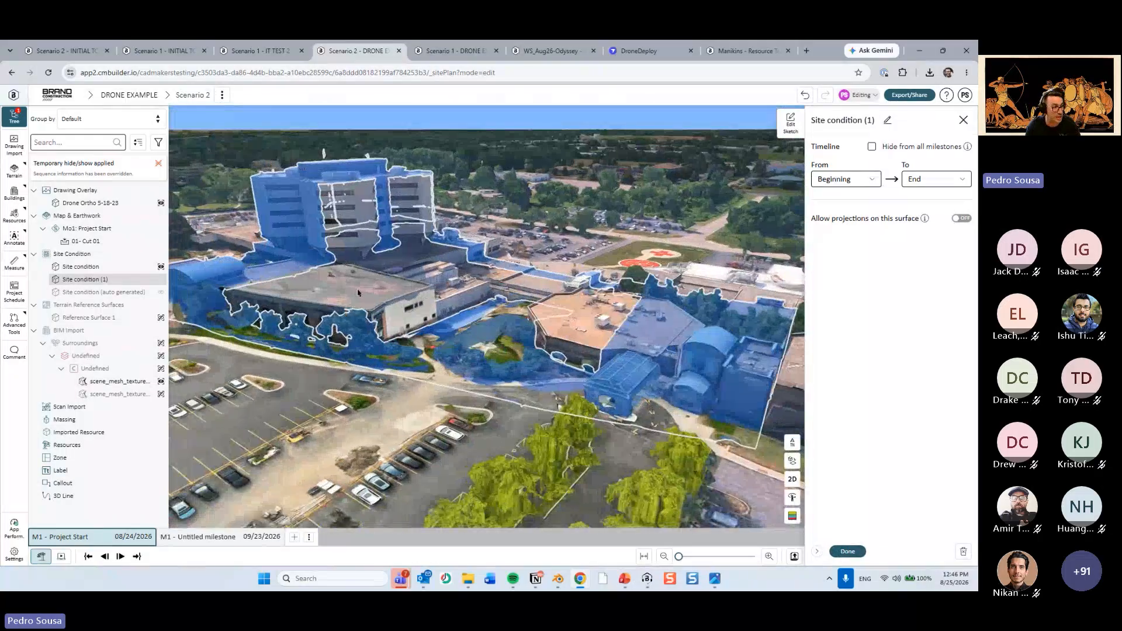
pyautogui.moveTo(358, 293); pyautogui.dragTo(481, 333)
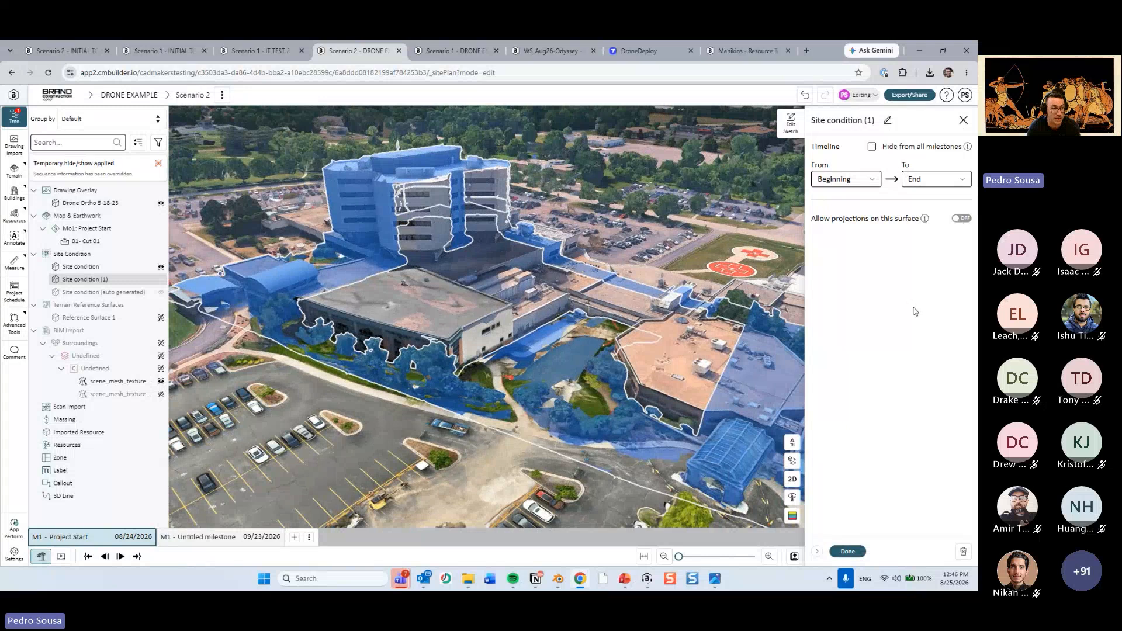
pyautogui.click(847, 551)
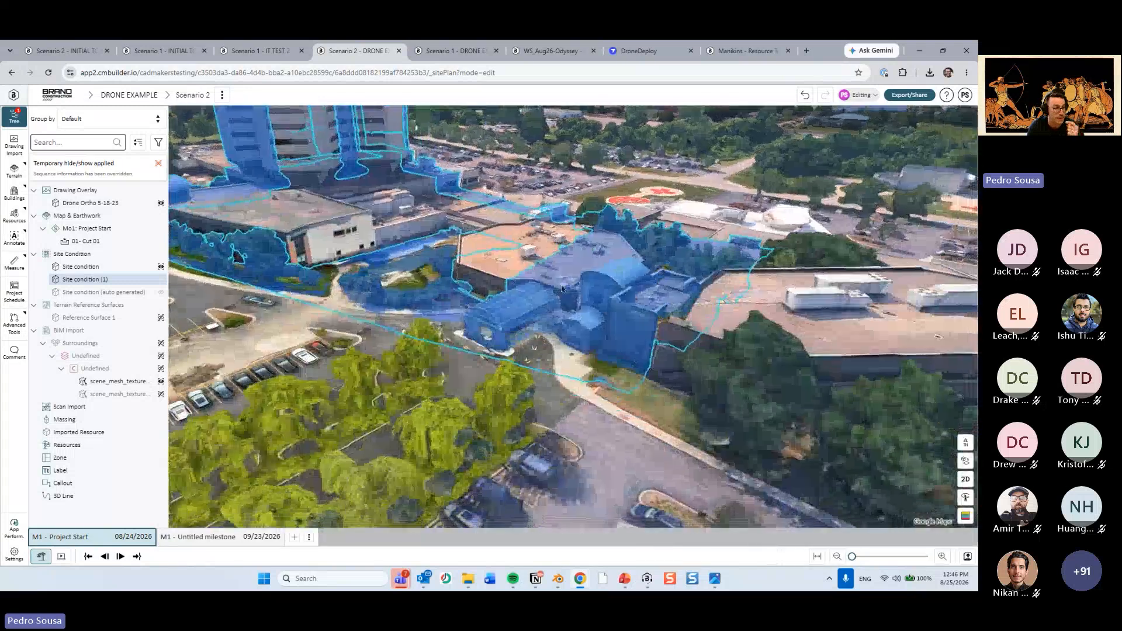
# Lock all site conditions.
pyautogui.rightClick(562, 287)
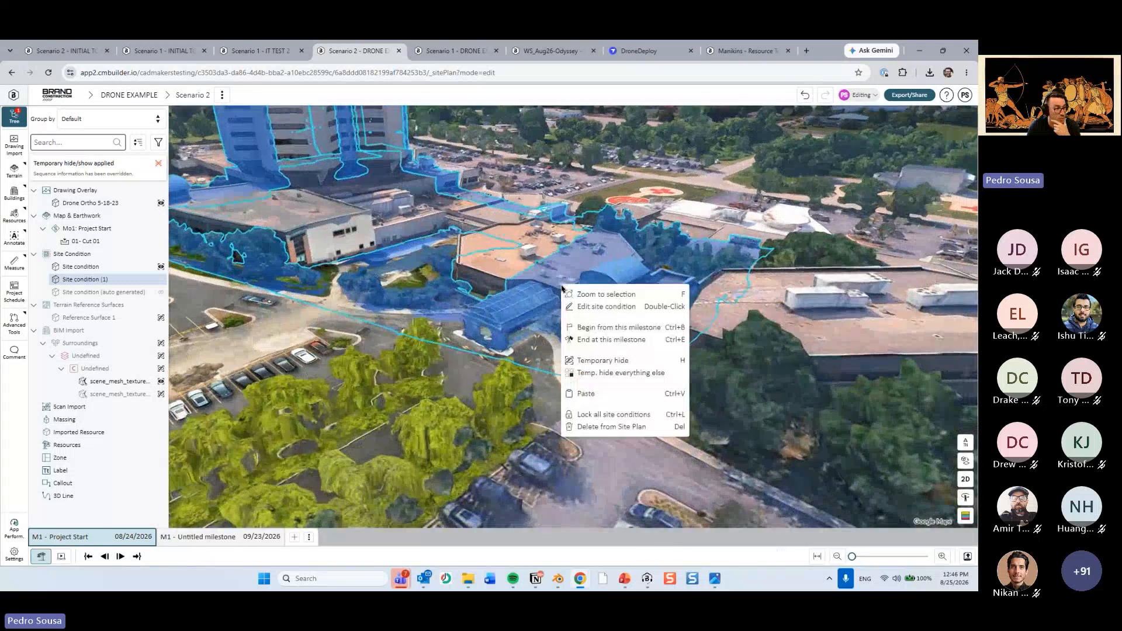
pyautogui.click(617, 419)
pyautogui.click(618, 418)
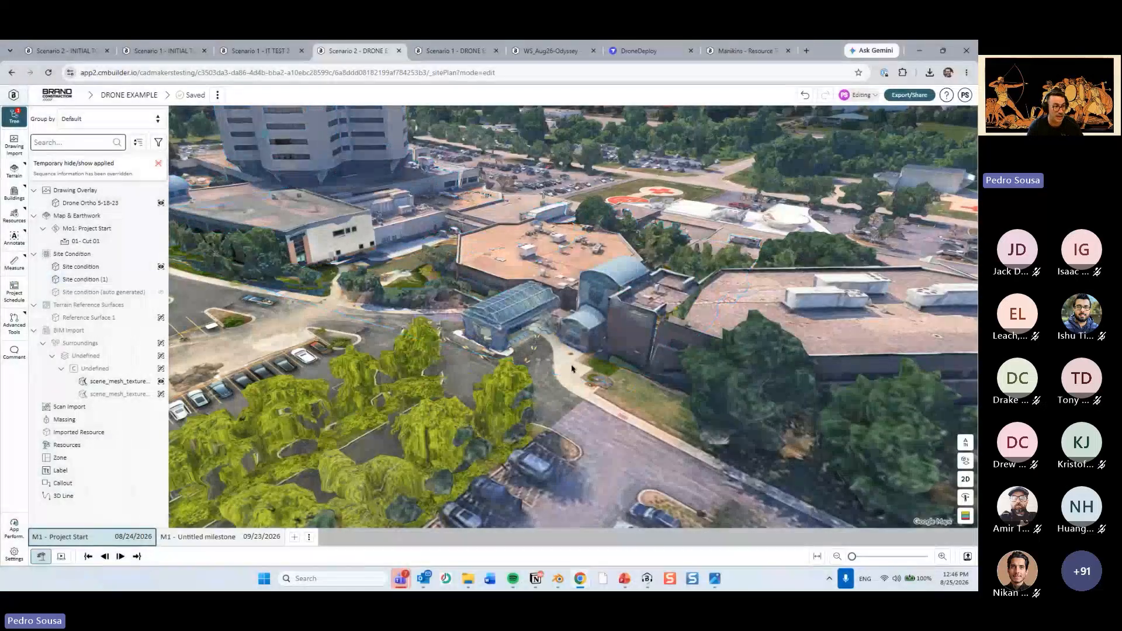
# Try to edit the locked Site condition (1) at the entrance canopy, and review which actions it offers.
pyautogui.scroll(5, 538, 274)
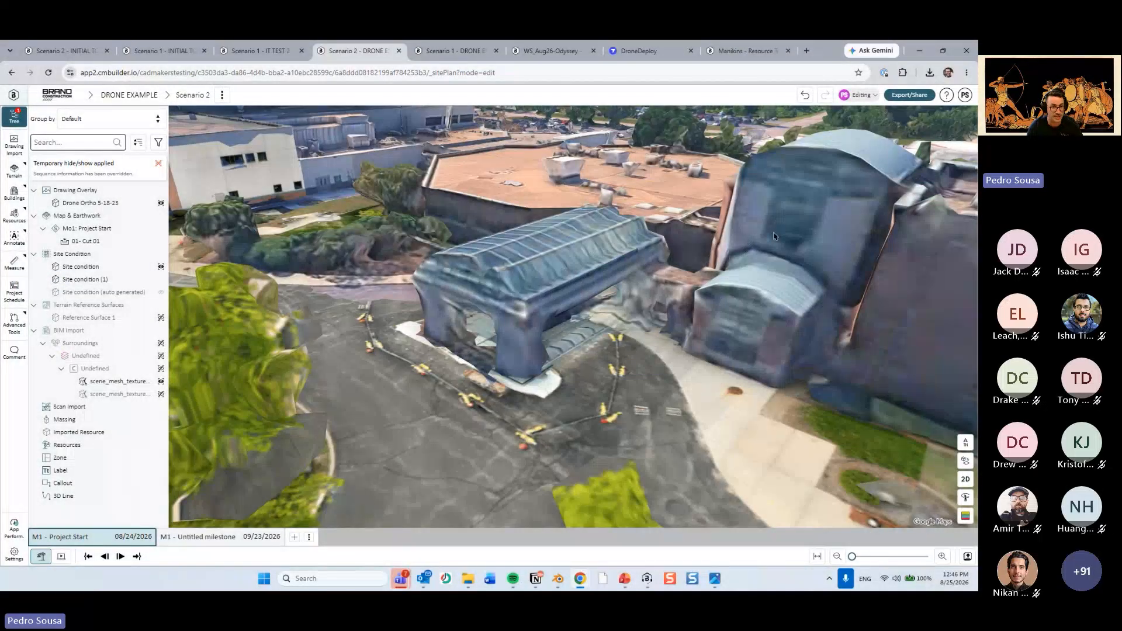
pyautogui.click(562, 248)
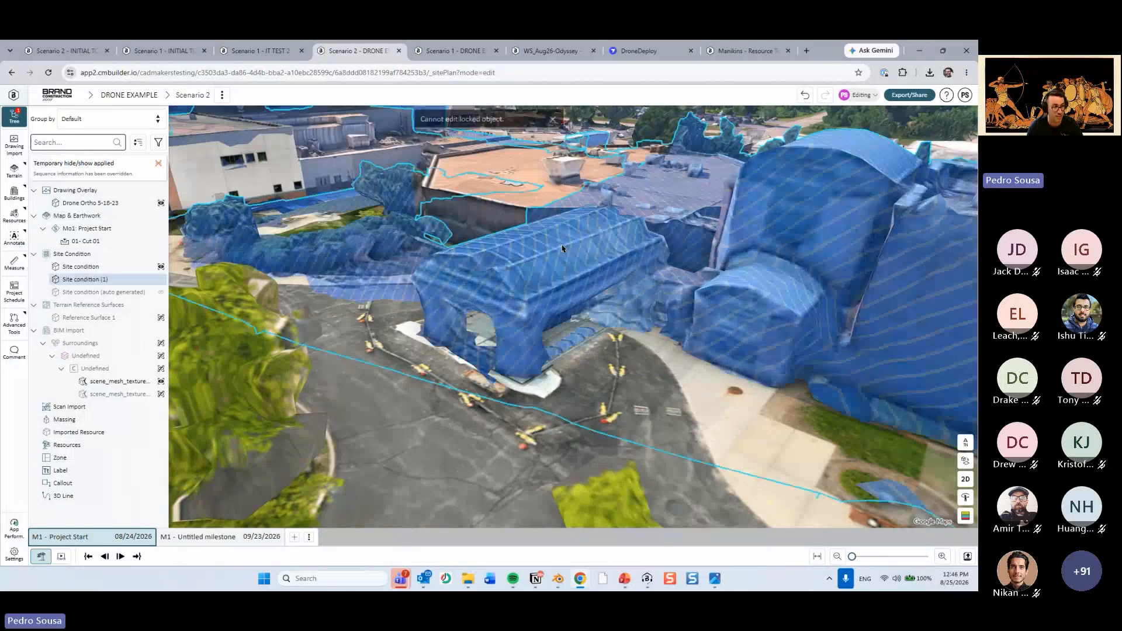
pyautogui.scroll(-5, 558, 290)
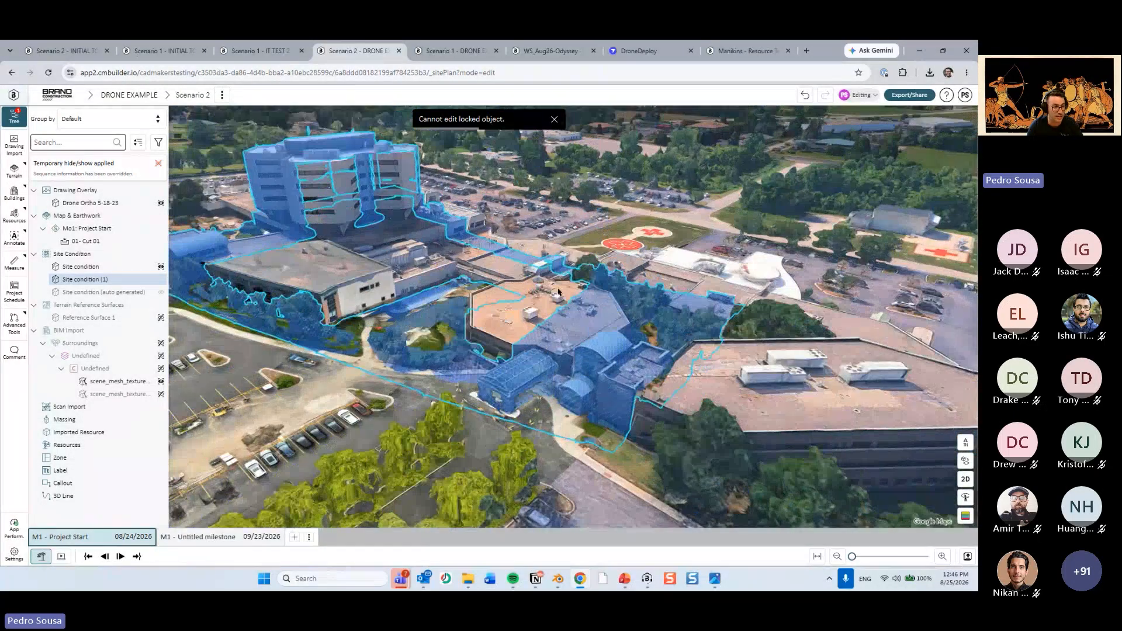
pyautogui.moveTo(558, 291); pyautogui.dragTo(608, 359, button='right')
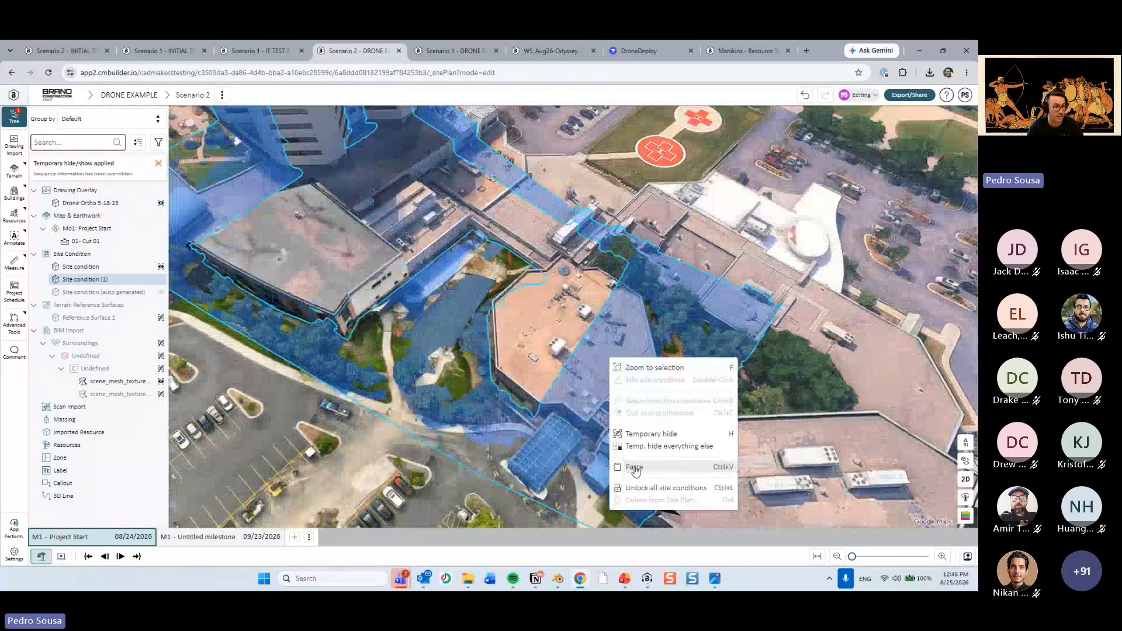
pyautogui.click(430, 412)
pyautogui.moveTo(430, 412); pyautogui.dragTo(573, 222, button='right')
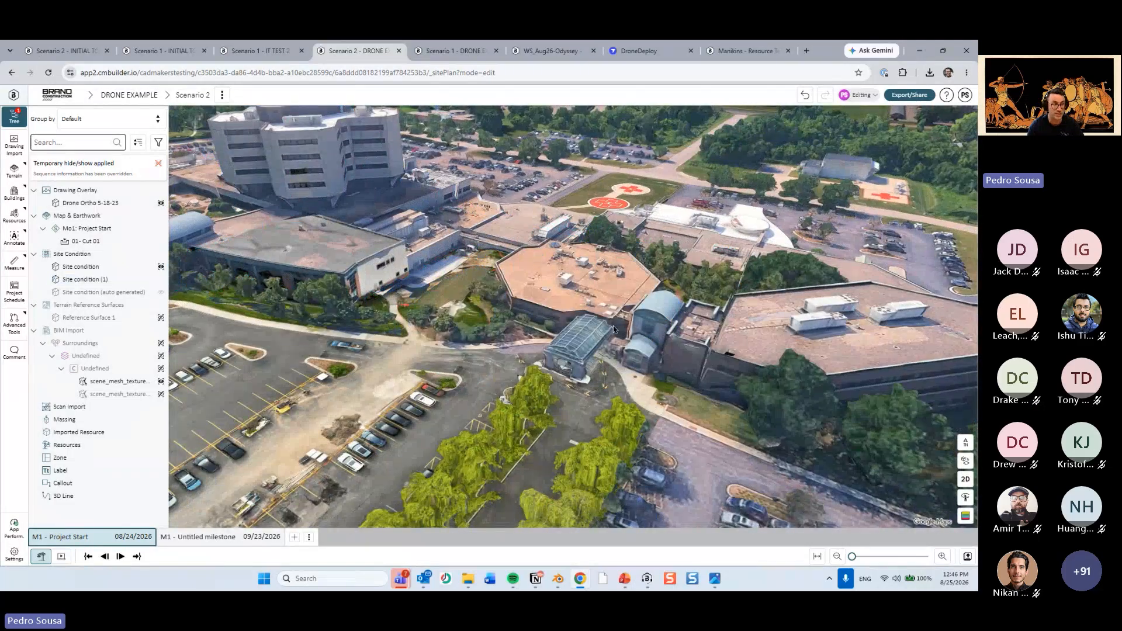
# Select the locked site condition at the canopy again and point out its disabled edit commands and Unlock all site conditions.
pyautogui.click(613, 329)
pyautogui.rightClick(613, 329)
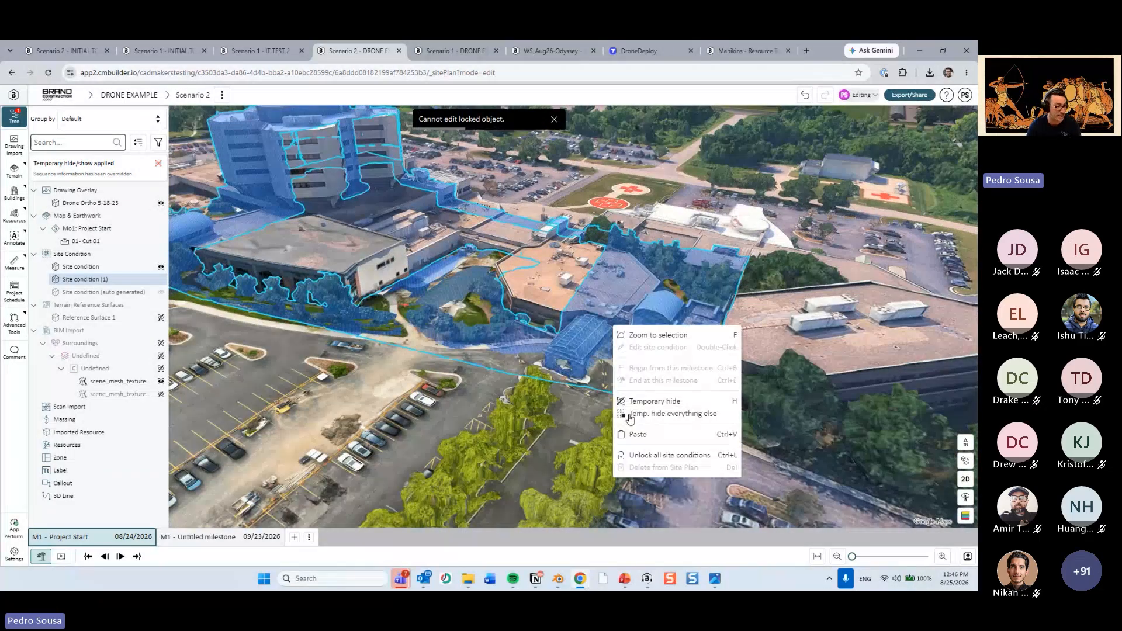
pyautogui.press('ctrl')
pyautogui.press('ctrl')
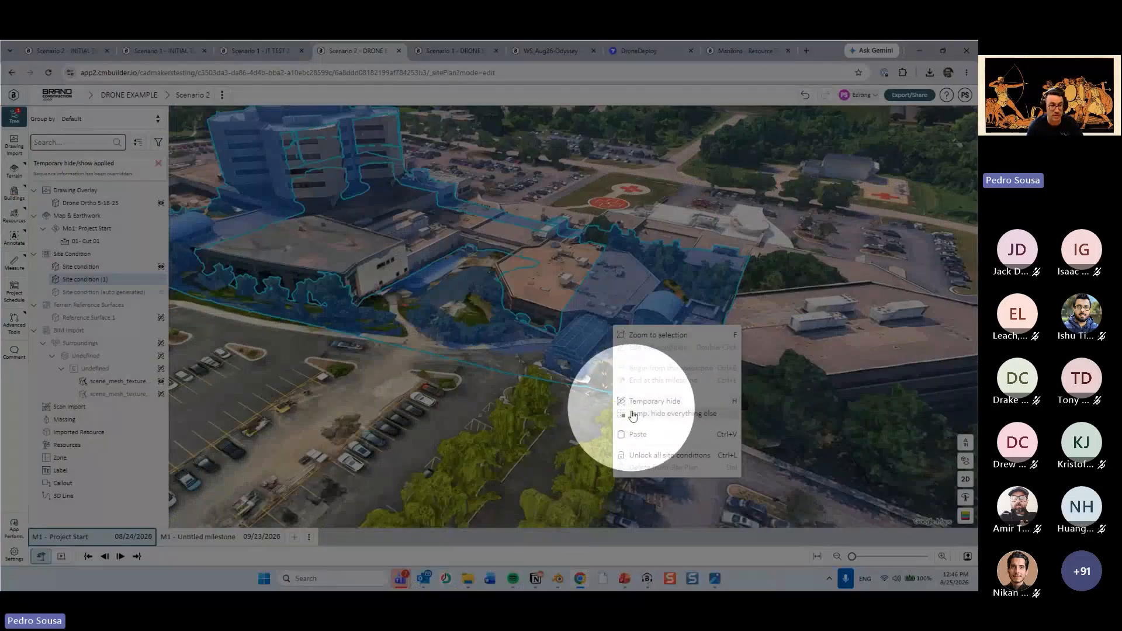
pyautogui.click(821, 336)
# Test the lock again on the octagonal building, and inspect the canopy and courtyard from higher angles.
pyautogui.scroll(3, 696, 318)
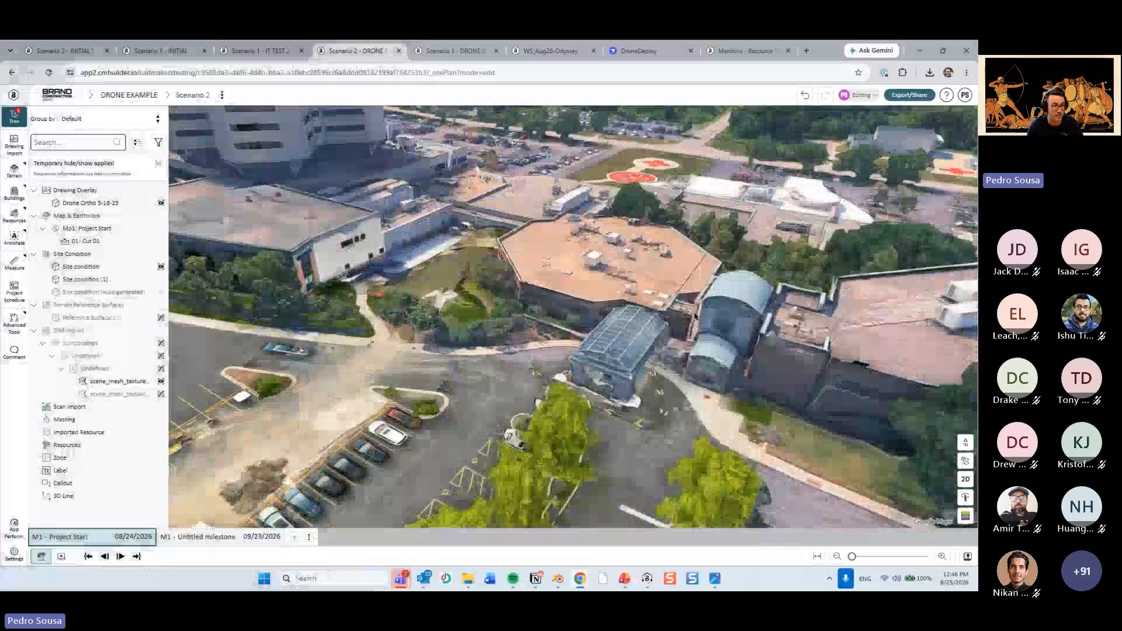
pyautogui.doubleClick(695, 317)
pyautogui.moveTo(796, 408); pyautogui.dragTo(761, 417, button='middle')
pyautogui.click(761, 417)
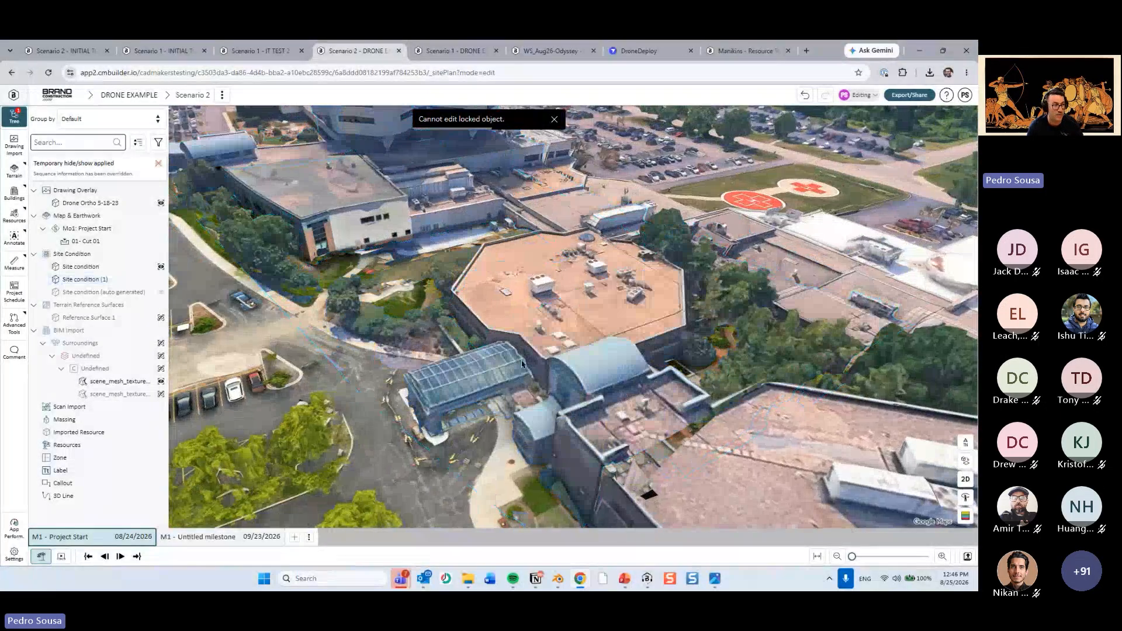
pyautogui.moveTo(613, 327); pyautogui.dragTo(739, 360, button='middle')
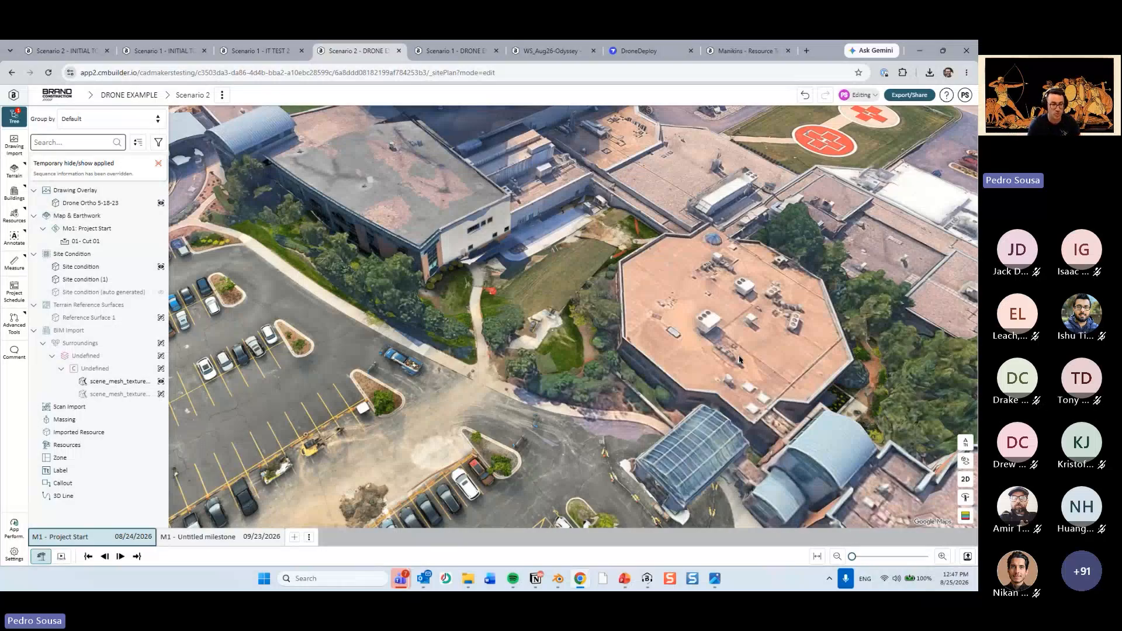
# Switch to the PowerPoint deck, look through its slides and open slide 18 on New Date Units.
pyautogui.click(624, 579)
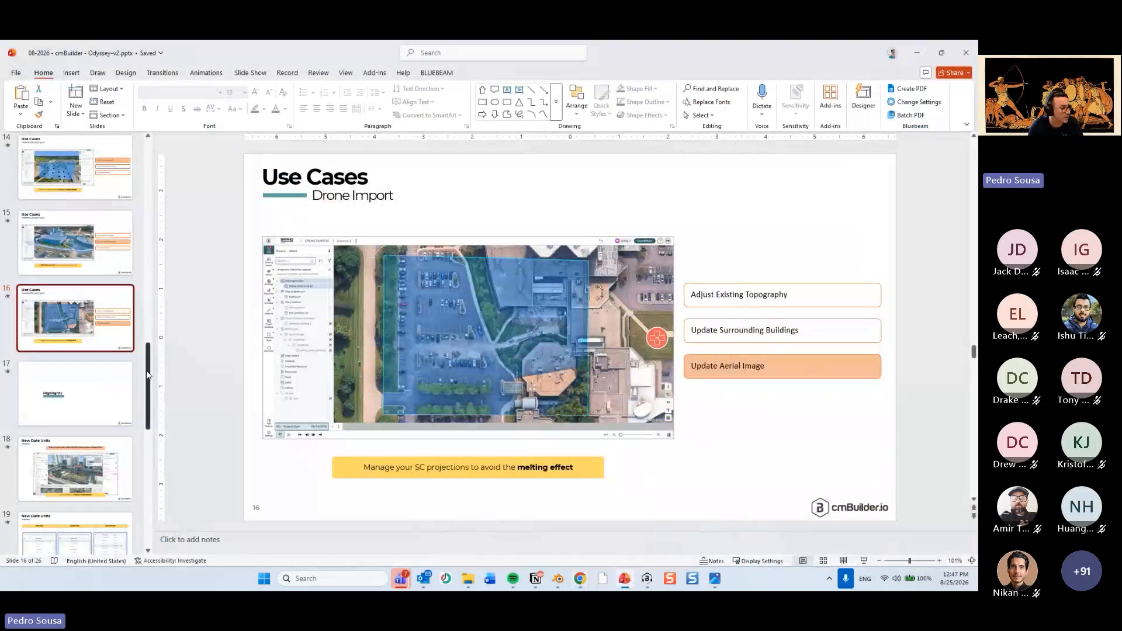
pyautogui.scroll(2, 141, 376)
pyautogui.scroll(-2, 141, 377)
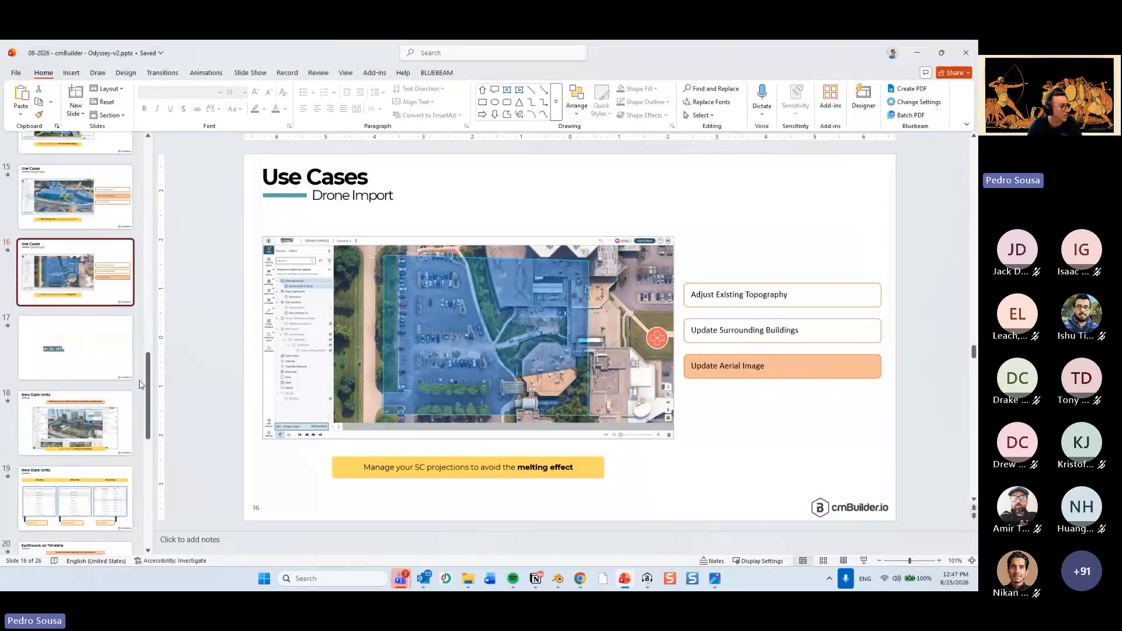
pyautogui.scroll(6, 131, 365)
pyautogui.scroll(15, 120, 350)
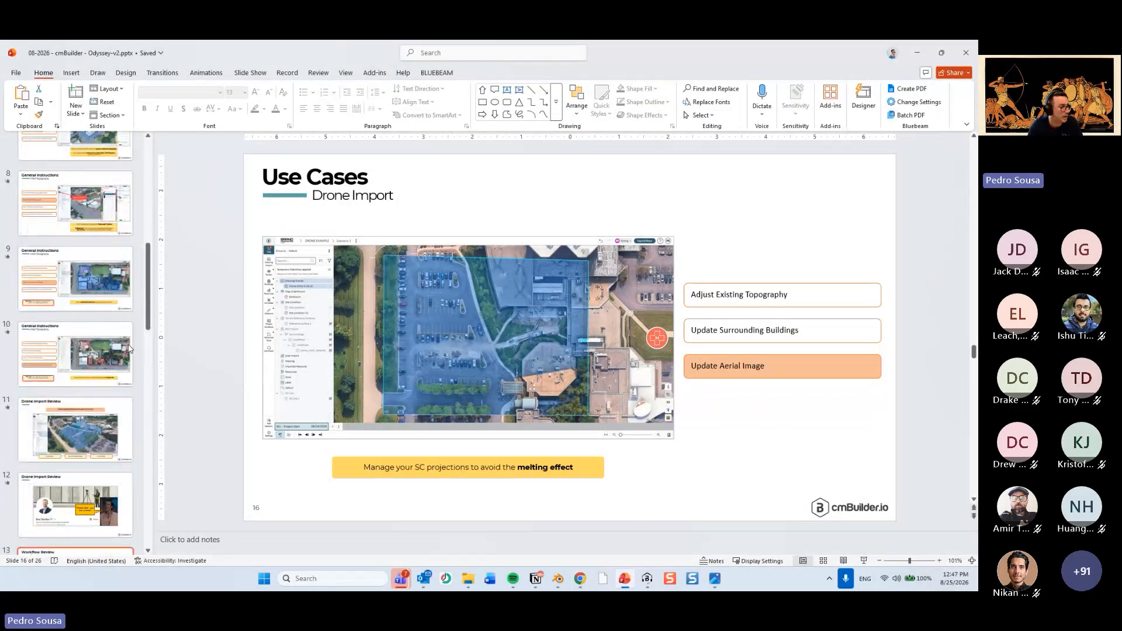
pyautogui.scroll(-15, 112, 342)
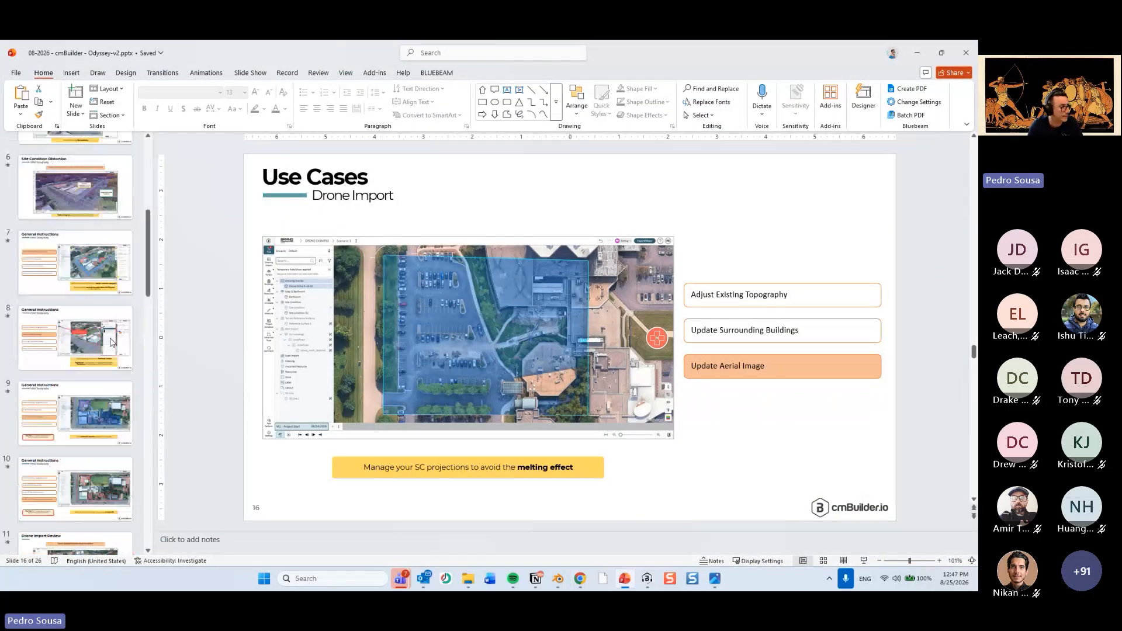
pyautogui.scroll(5, 106, 355)
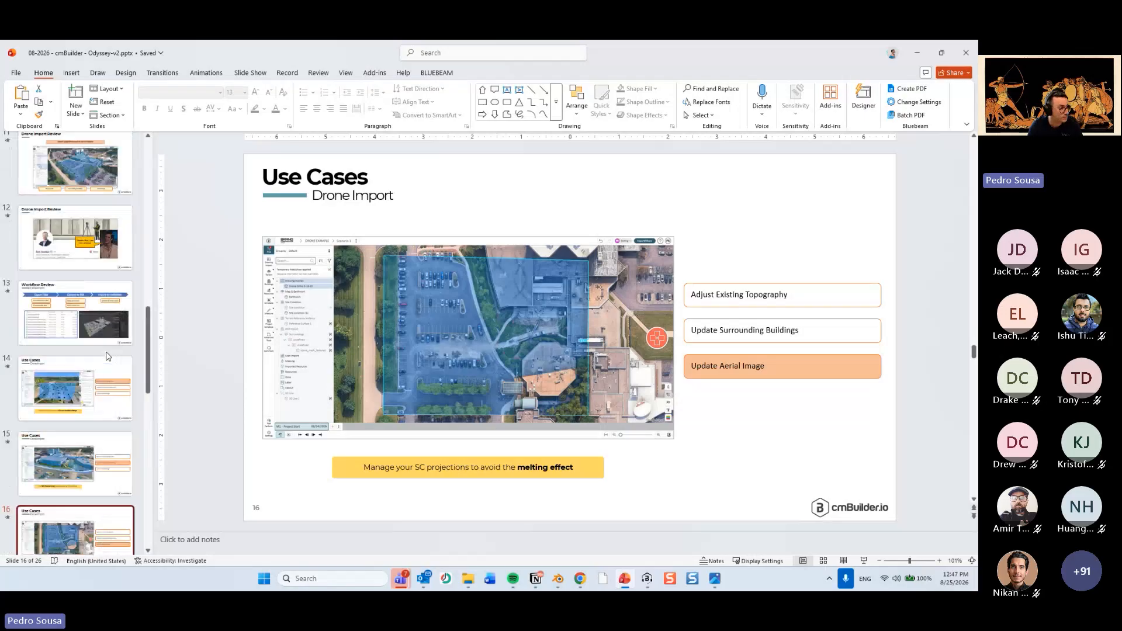
pyautogui.scroll(-5, 107, 355)
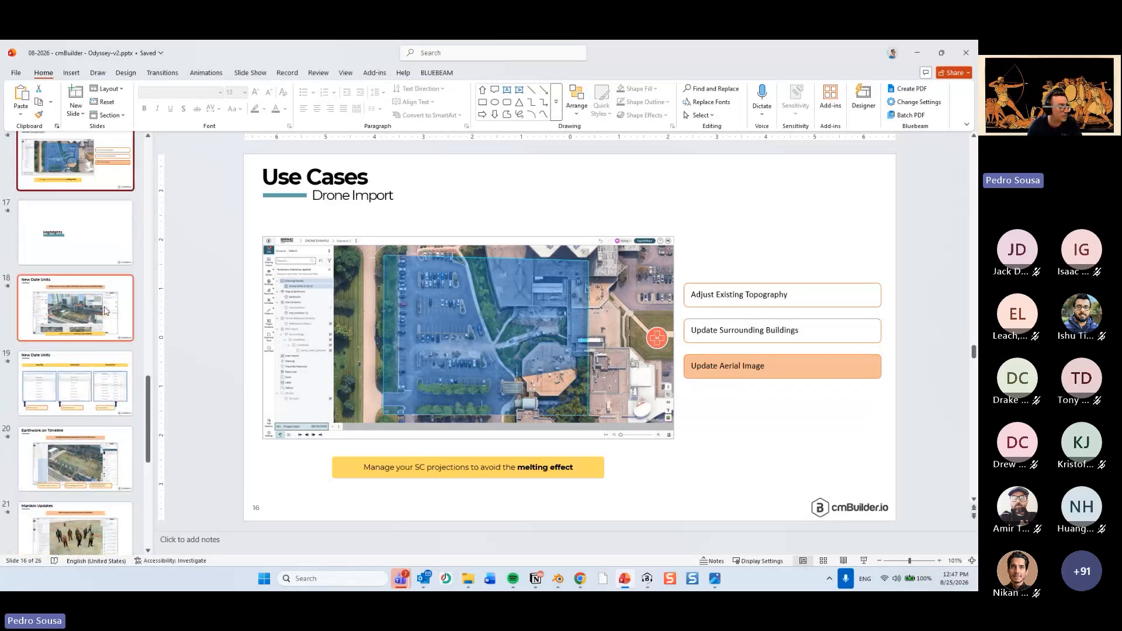
pyautogui.click(93, 273)
pyautogui.click(93, 279)
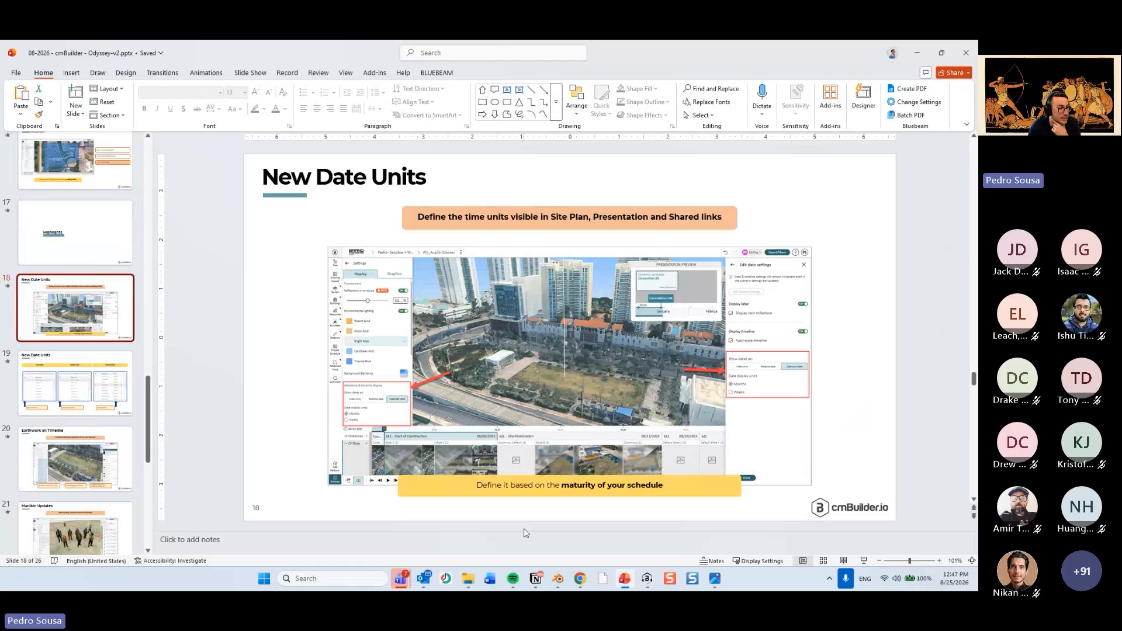
# Switch back to Chrome, open the WS_Aug26-Odyssey site plan and inspect the lawn and surrounding streets from several angles.
pyautogui.moveTo(590, 579)
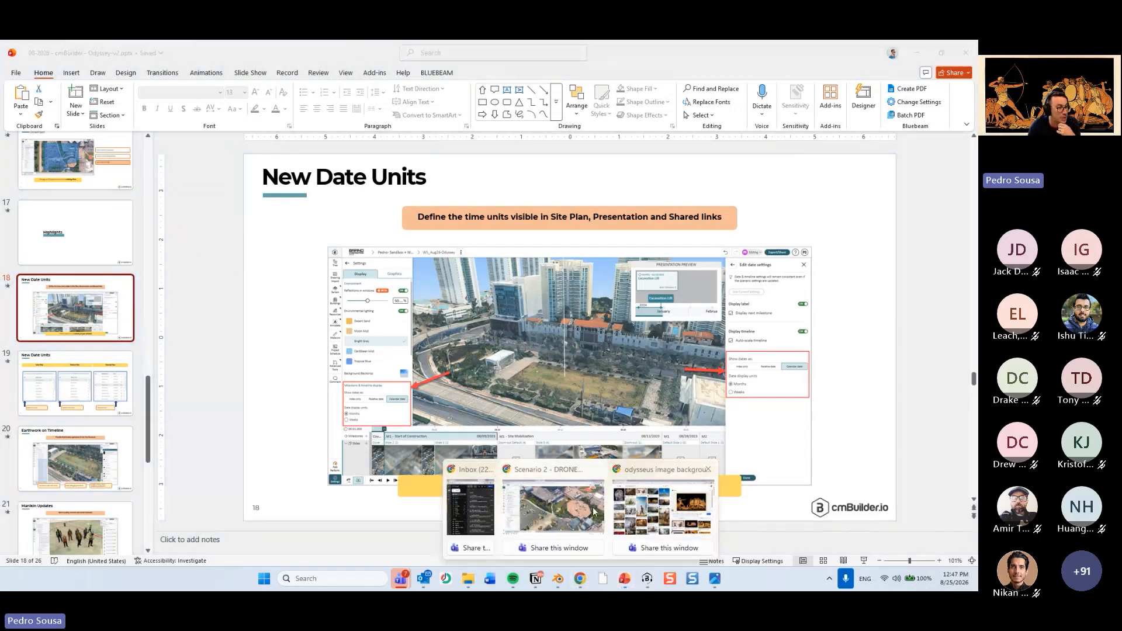
pyautogui.click(571, 510)
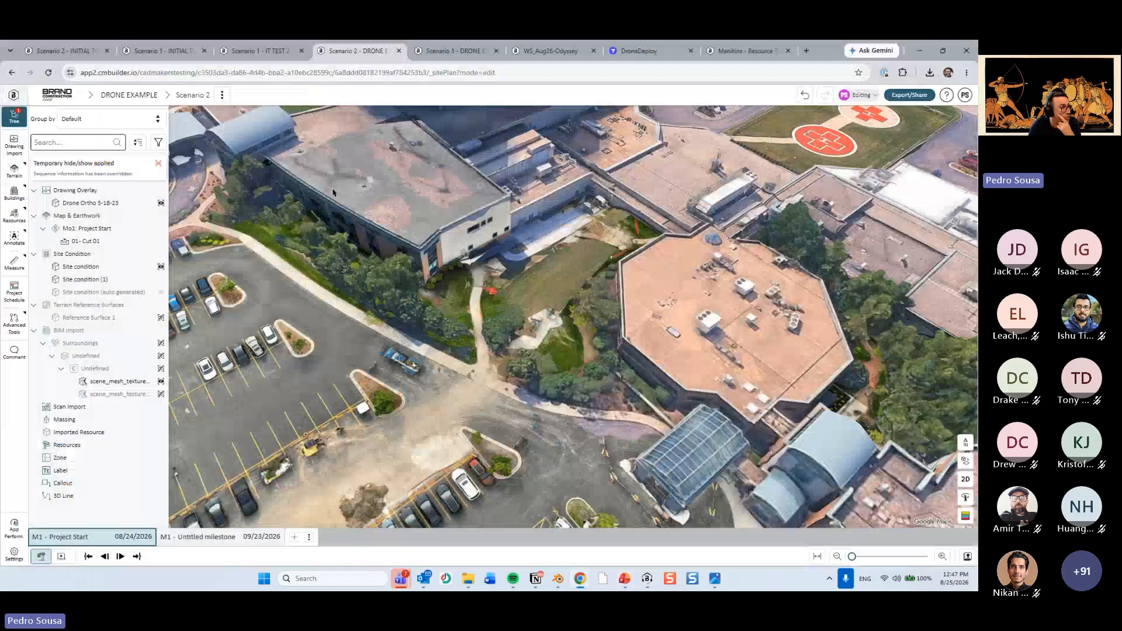
pyautogui.click(246, 56)
pyautogui.click(526, 51)
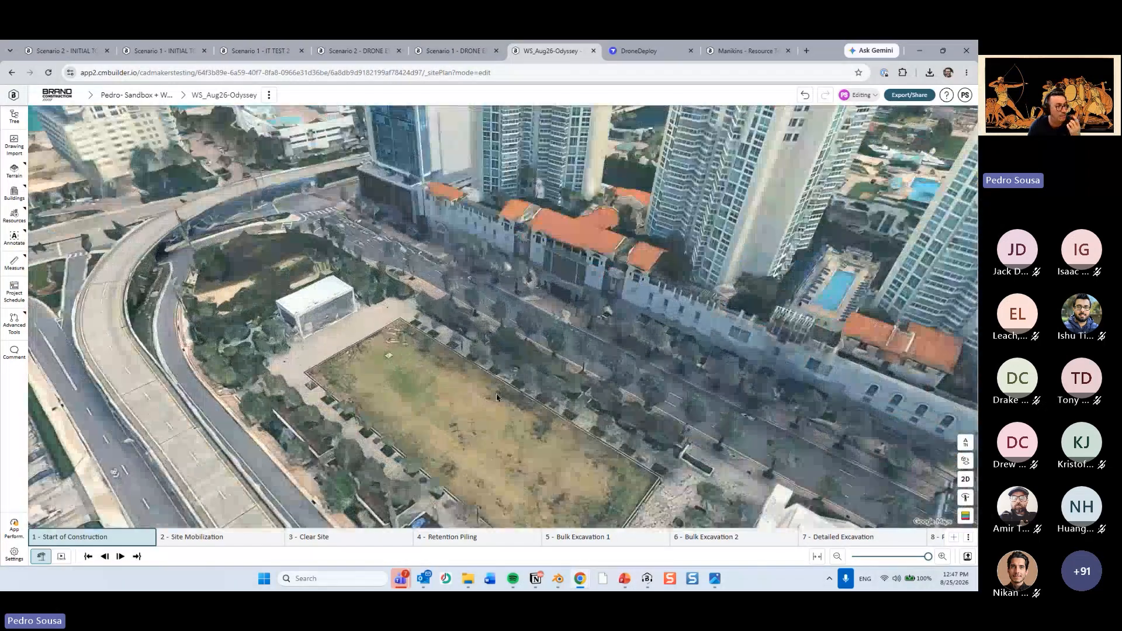
pyautogui.moveTo(496, 397); pyautogui.dragTo(476, 341, button='right')
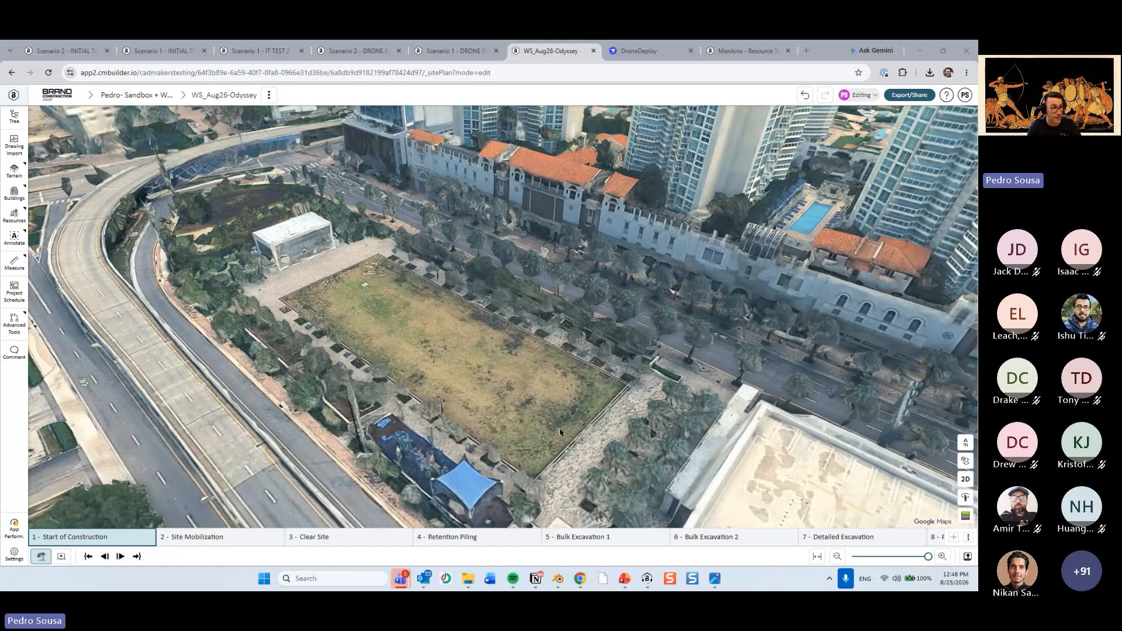
pyautogui.scroll(-3, 533, 381)
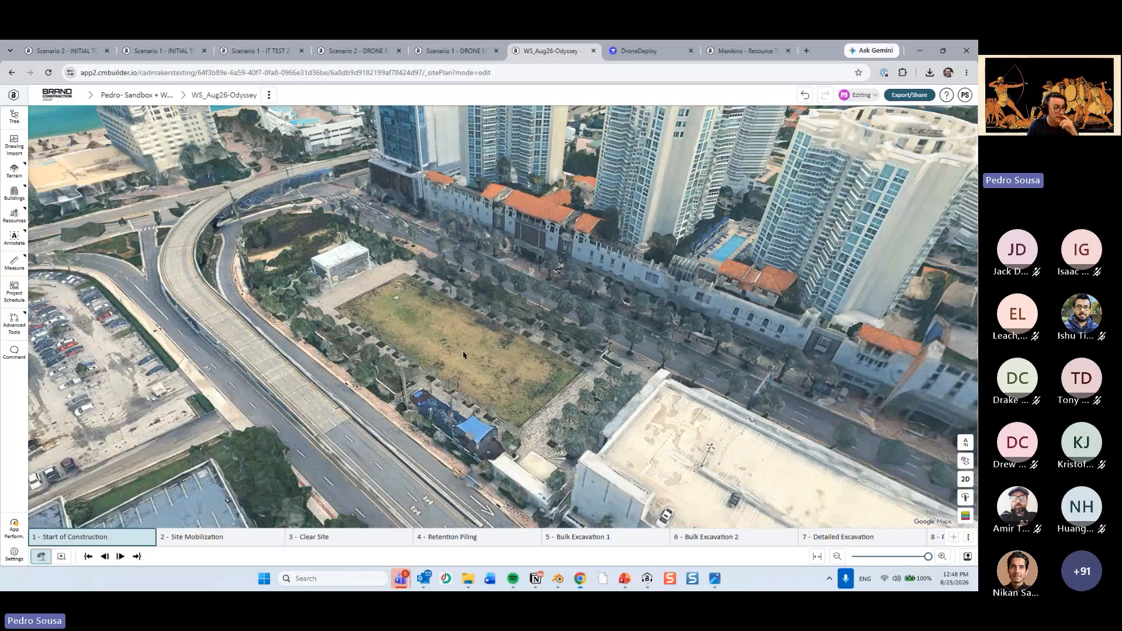
pyautogui.moveTo(463, 355); pyautogui.dragTo(528, 365)
pyautogui.moveTo(529, 365); pyautogui.dragTo(429, 364, button='right')
pyautogui.scroll(1, 474, 340)
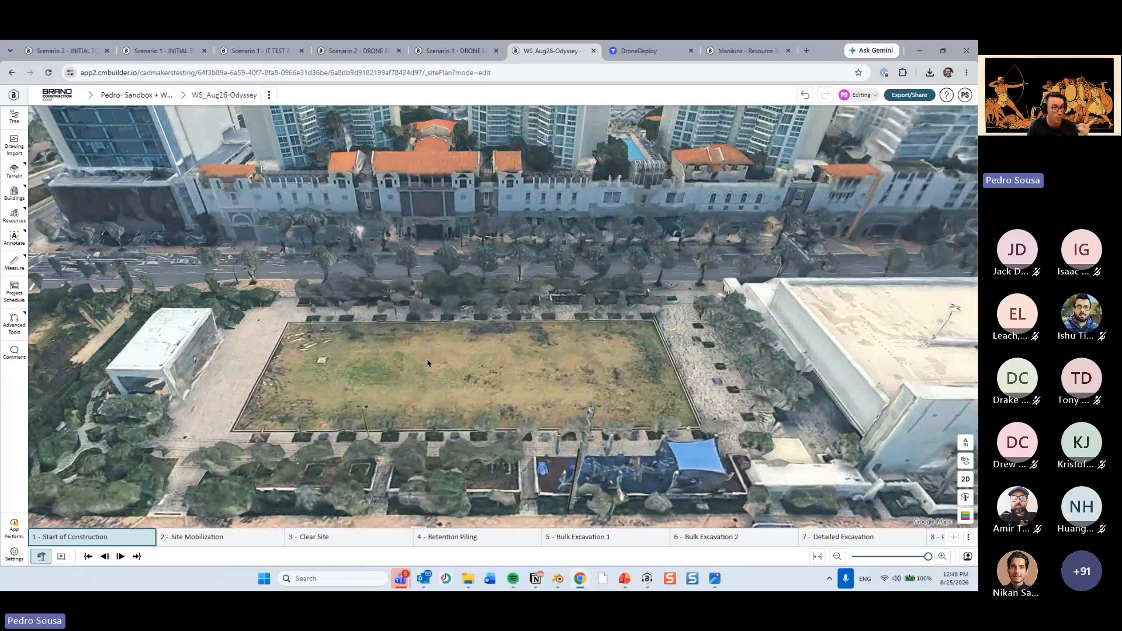
# Revisit the New Date Units slide briefly, return to the site plan, and open its project schedule alongside the display settings.
pyautogui.click(620, 579)
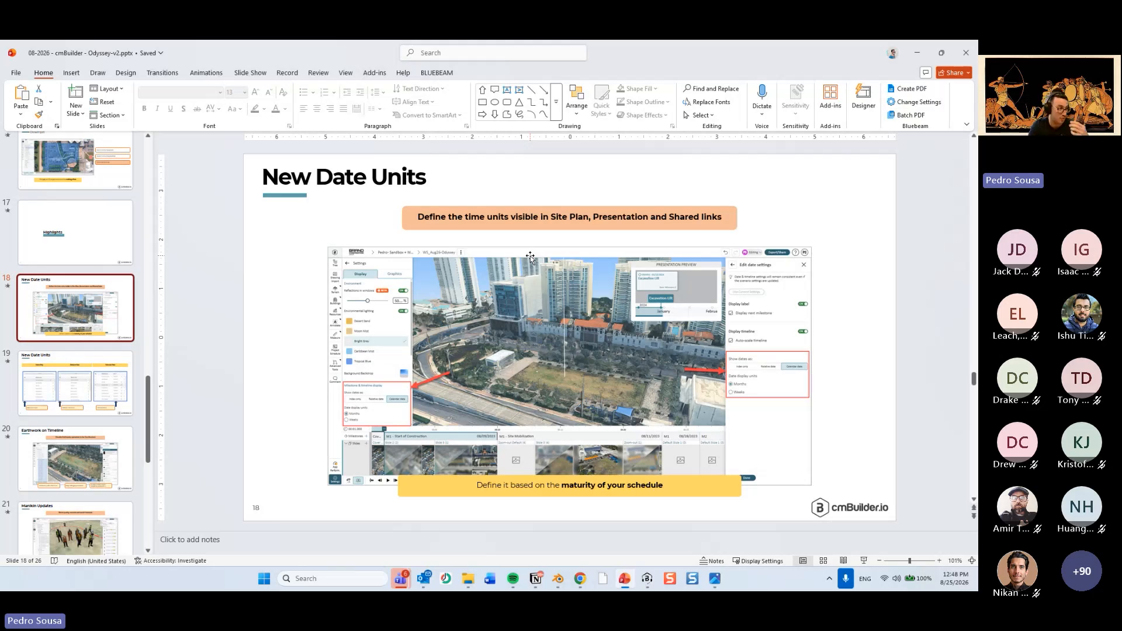
pyautogui.click(920, 52)
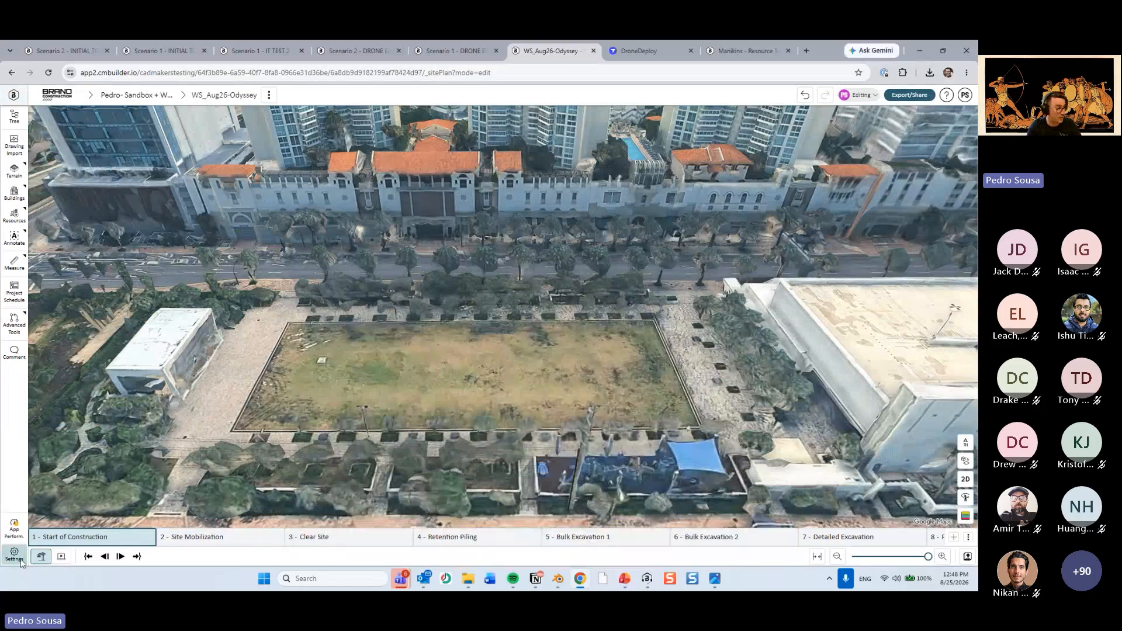
pyautogui.click(20, 558)
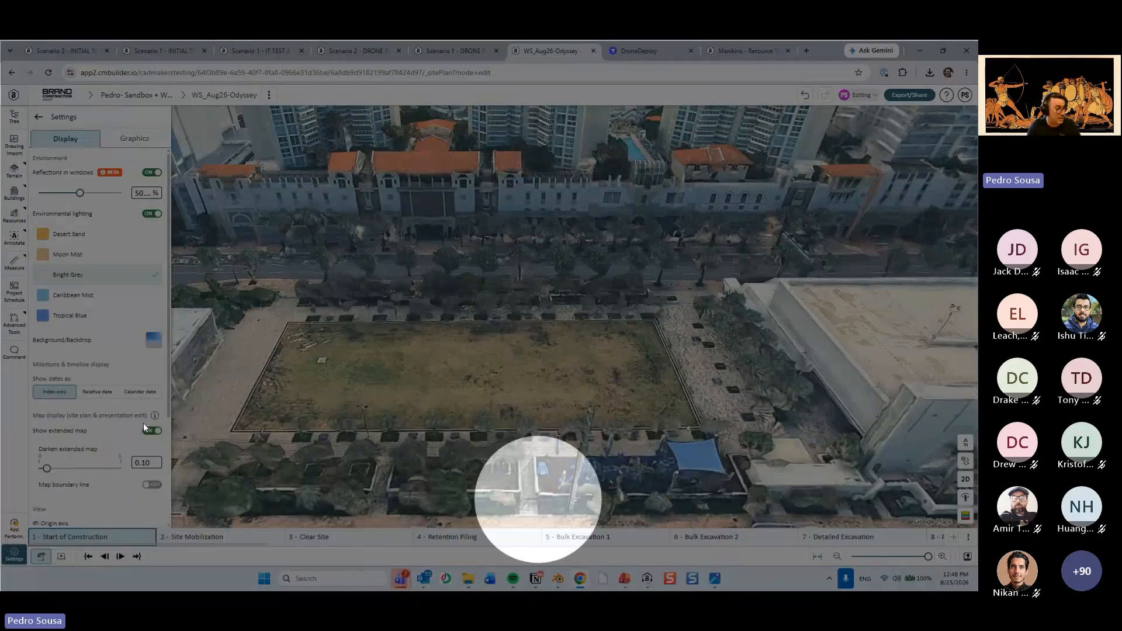
pyautogui.click(15, 291)
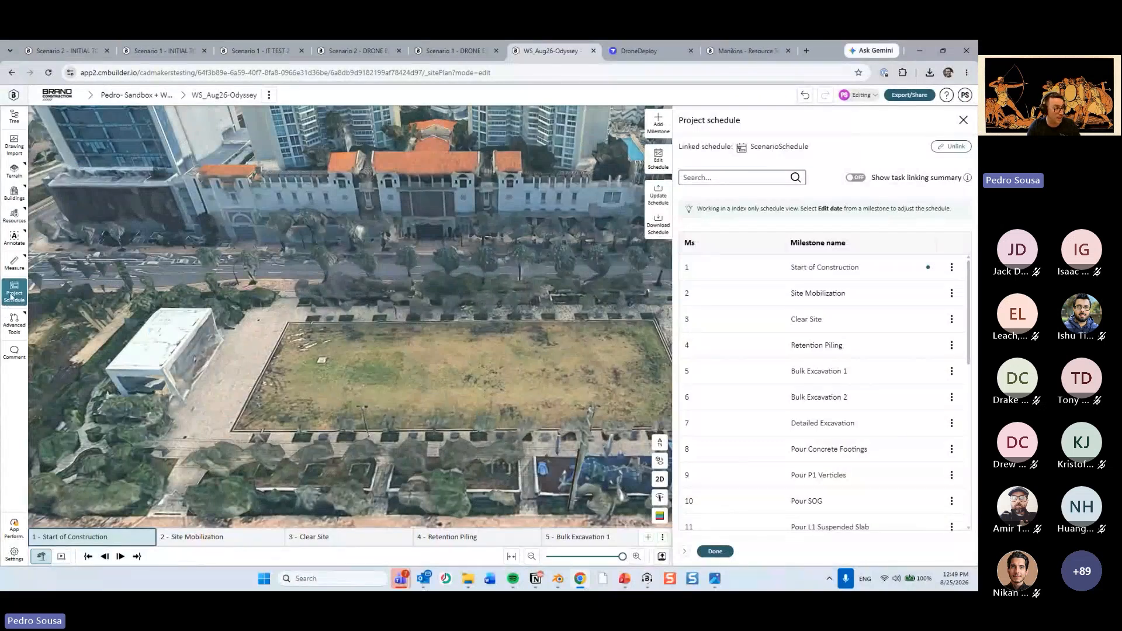
pyautogui.press('ctrl')
pyautogui.press('ctrl')
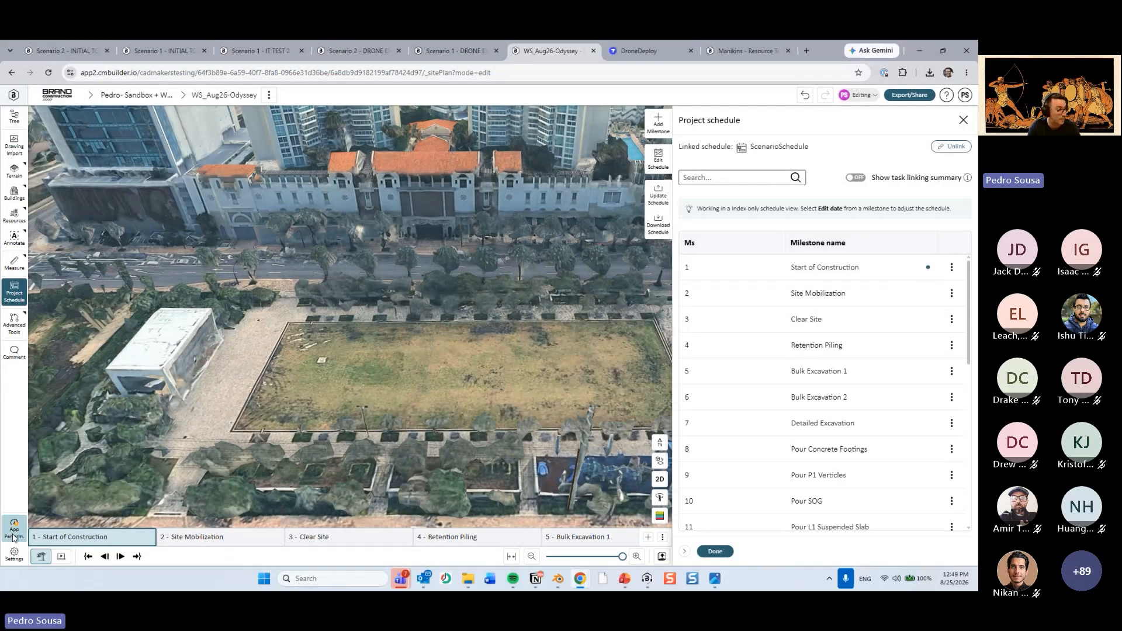
pyautogui.click(14, 554)
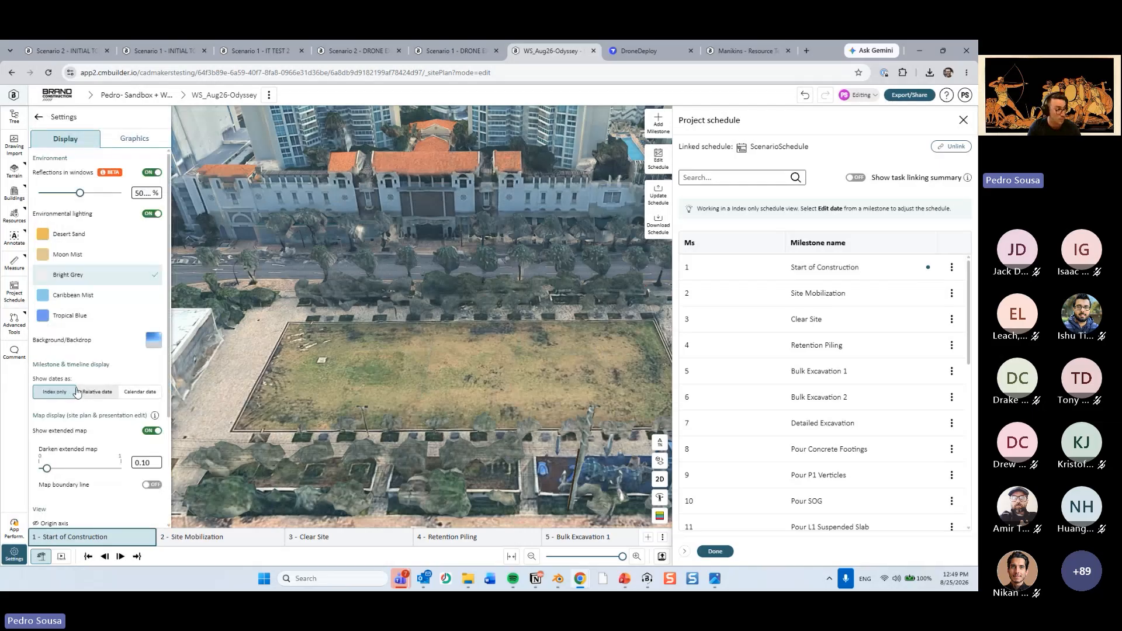
# Show milestone dates as Relative date, trying Weeks as the date display unit before returning to Months.
pyautogui.click(95, 392)
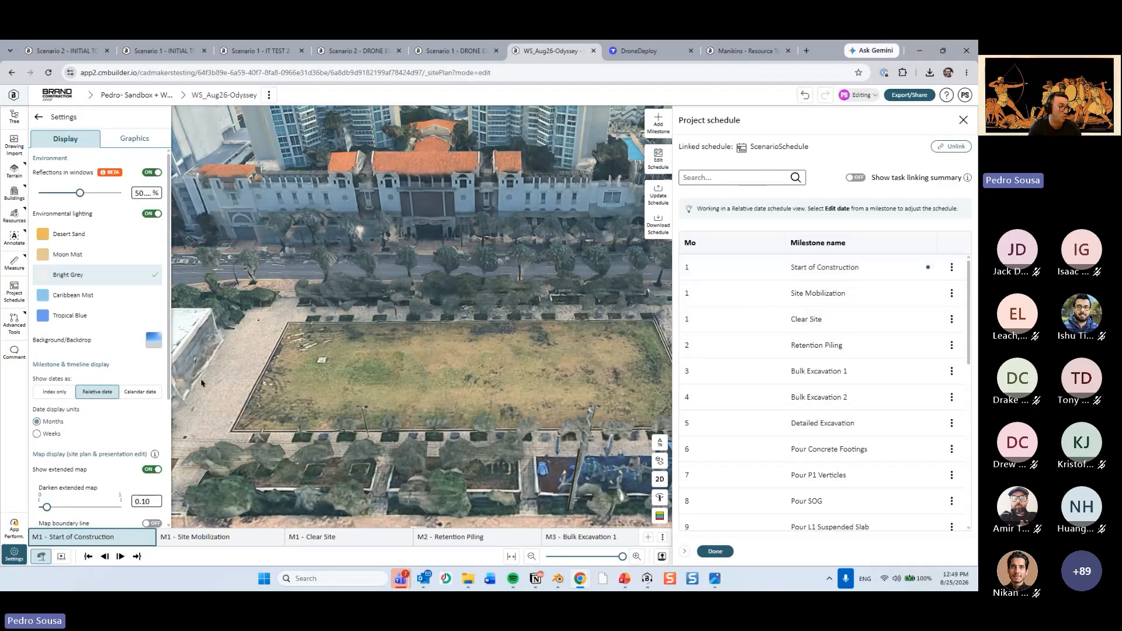
pyautogui.click(50, 434)
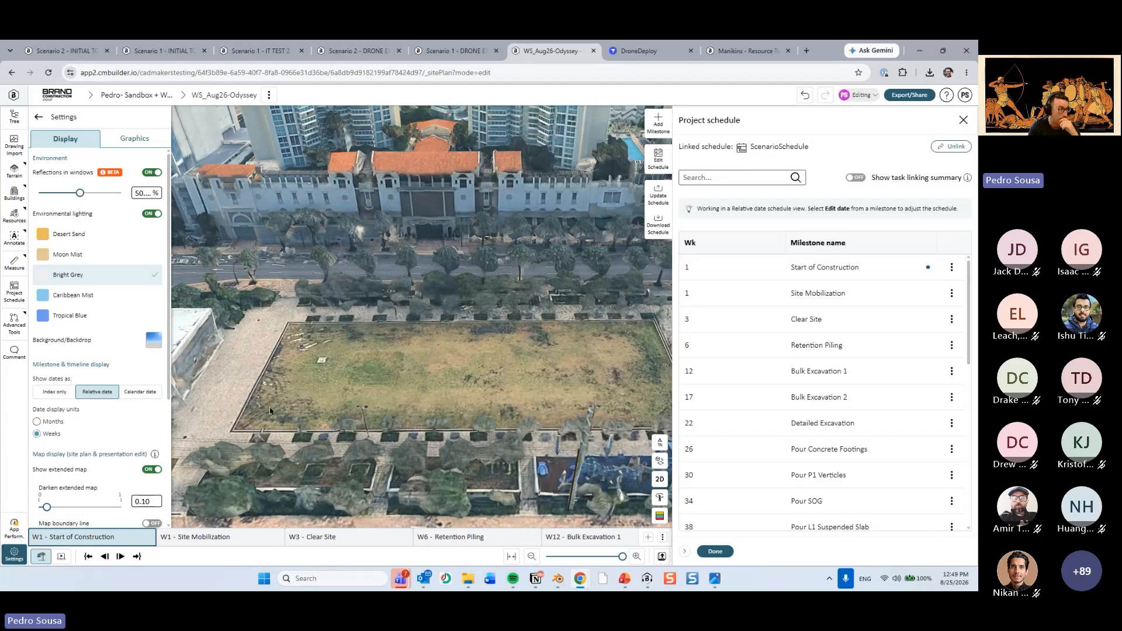
pyautogui.click(58, 422)
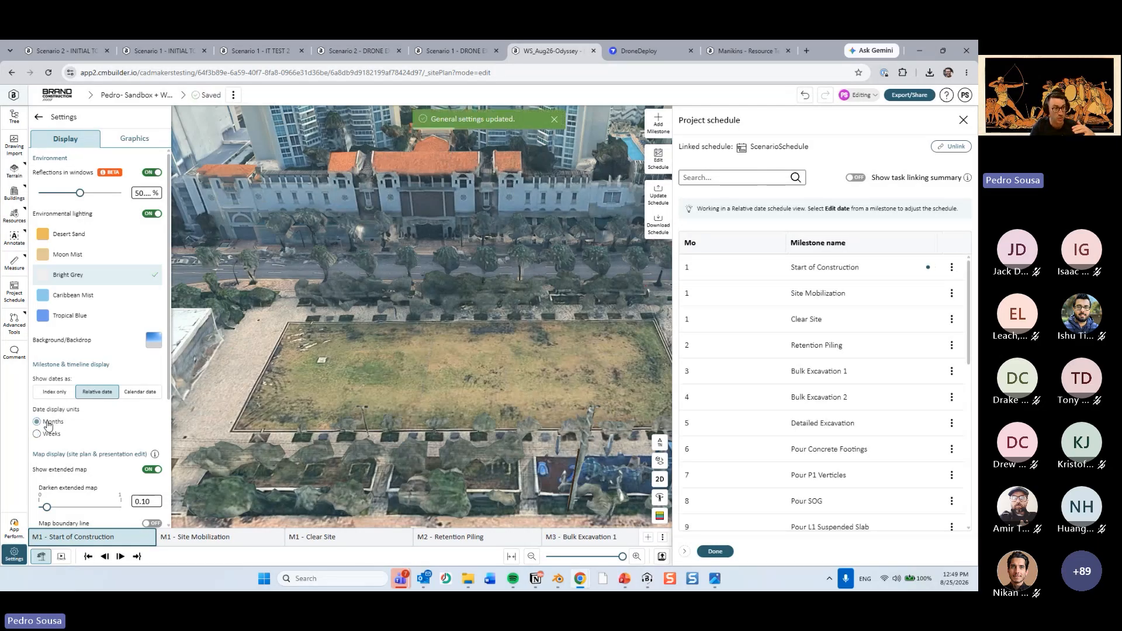
# Review the relative milestone numbers down to Project Complete, and set the date display units to Weeks.
pyautogui.scroll(-5, 764, 363)
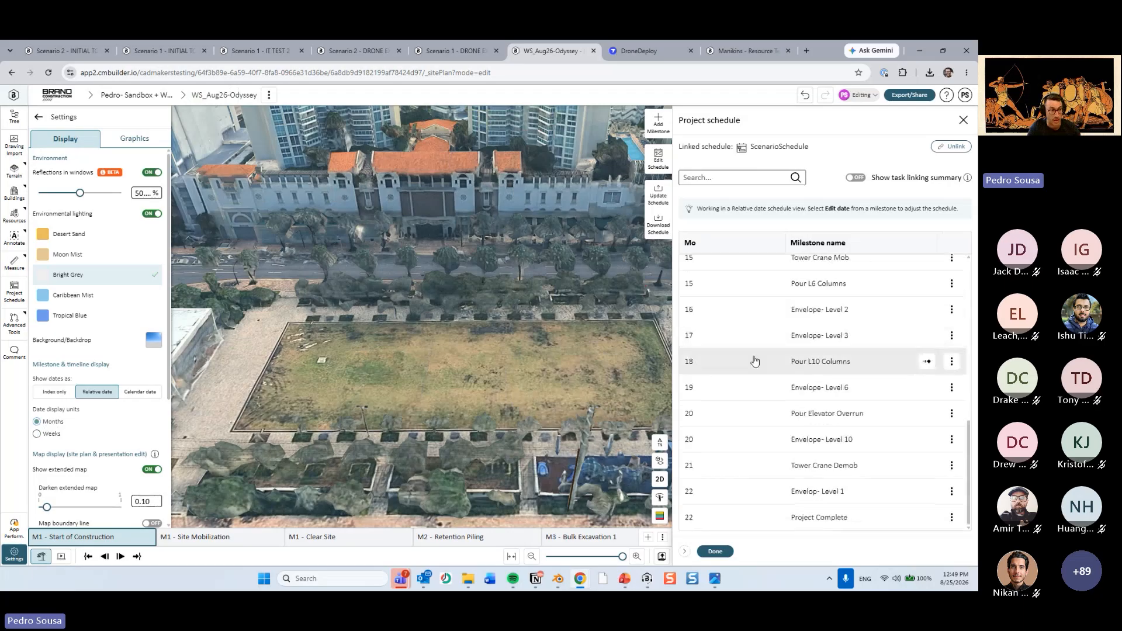
pyautogui.scroll(4, 740, 301)
pyautogui.scroll(3, 714, 251)
pyautogui.scroll(-7, 709, 263)
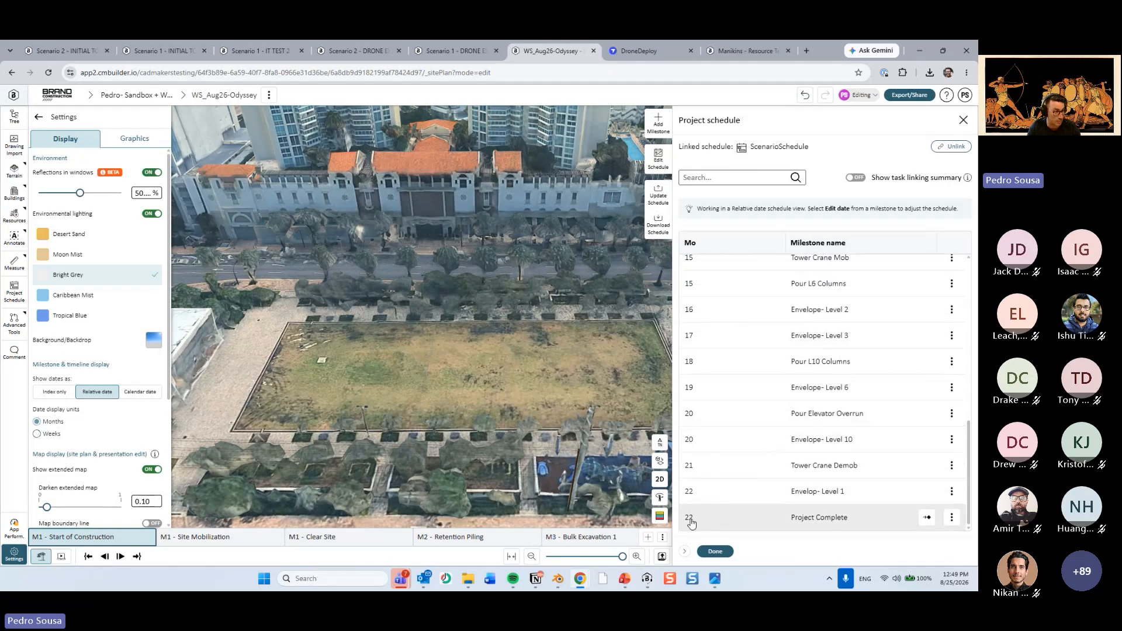
pyautogui.click(37, 434)
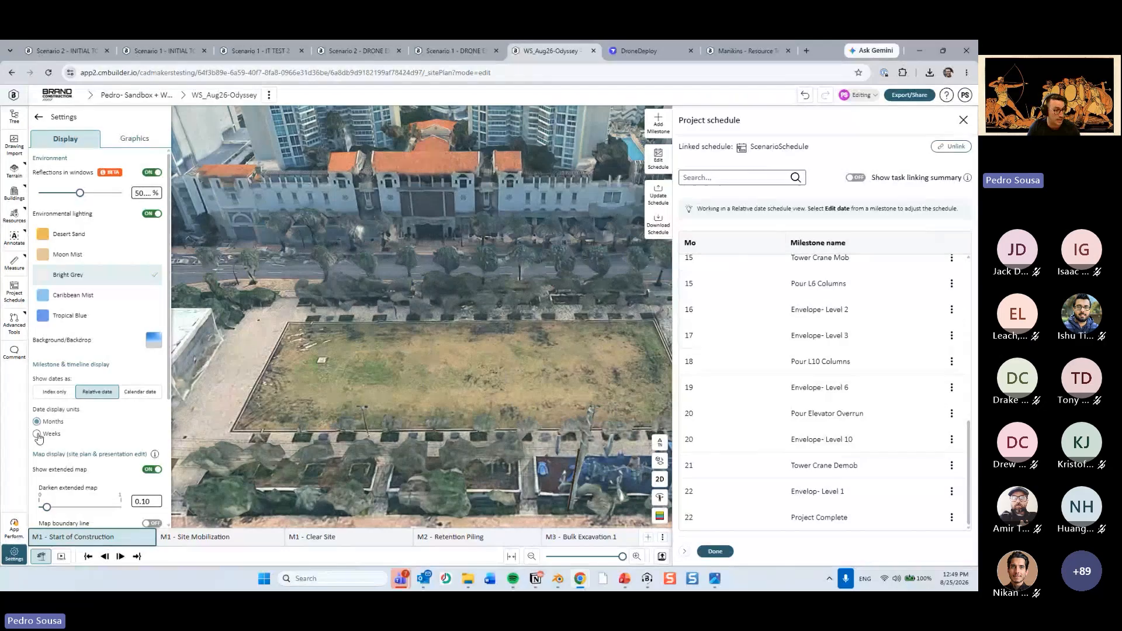
pyautogui.scroll(8, 754, 438)
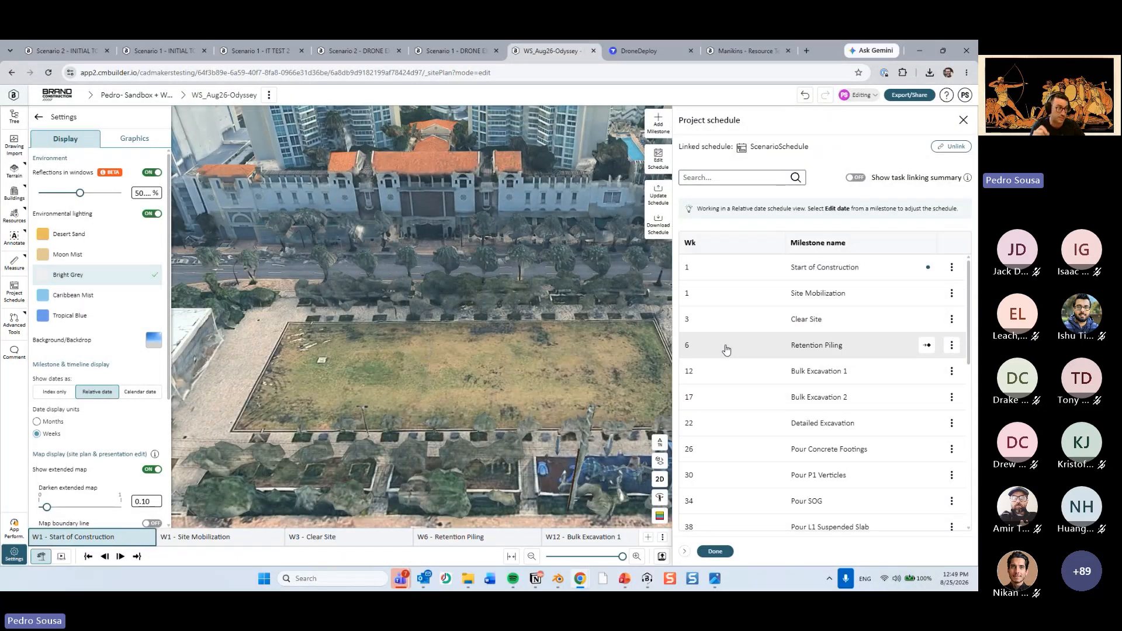
# Show milestone dates as Calendar date with Months as the display unit, and close the project schedule.
pyautogui.click(133, 392)
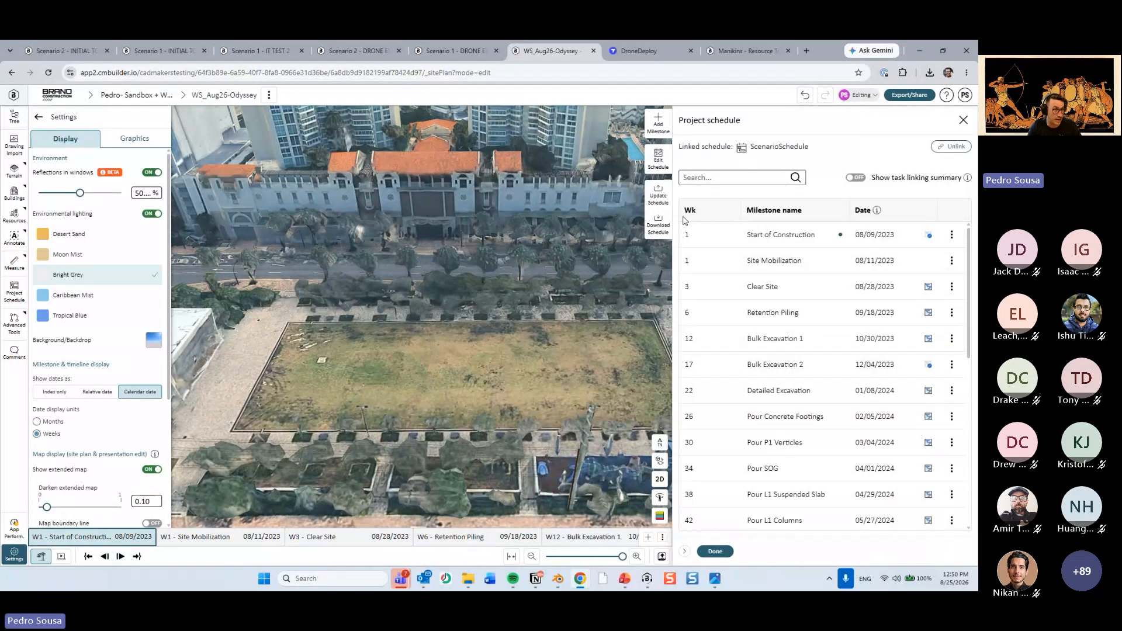
pyautogui.click(37, 422)
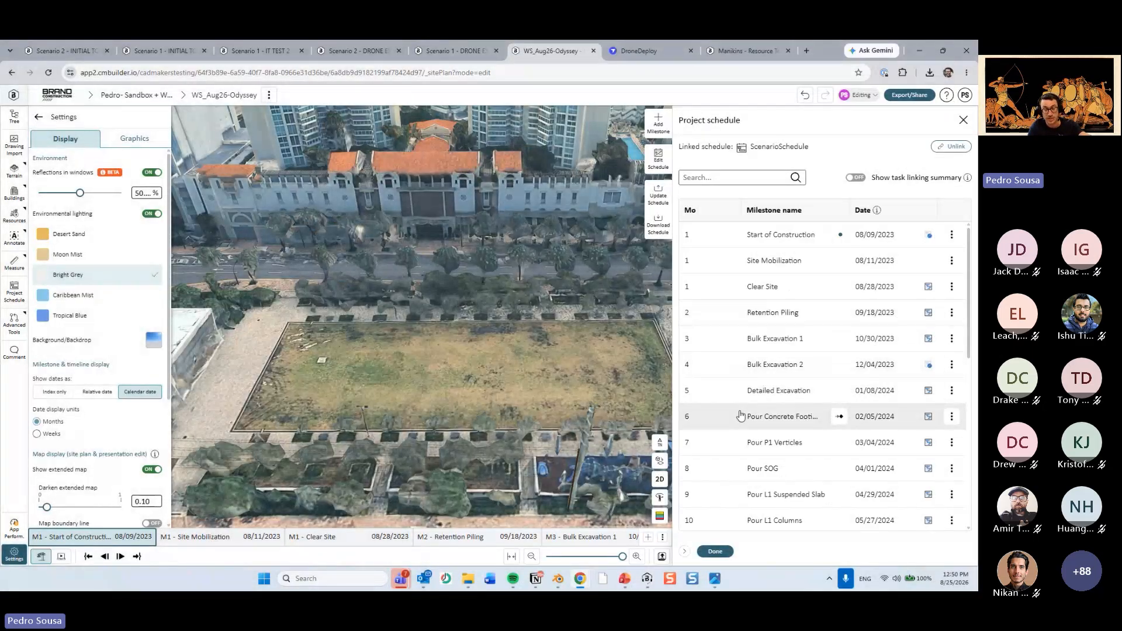
pyautogui.click(716, 552)
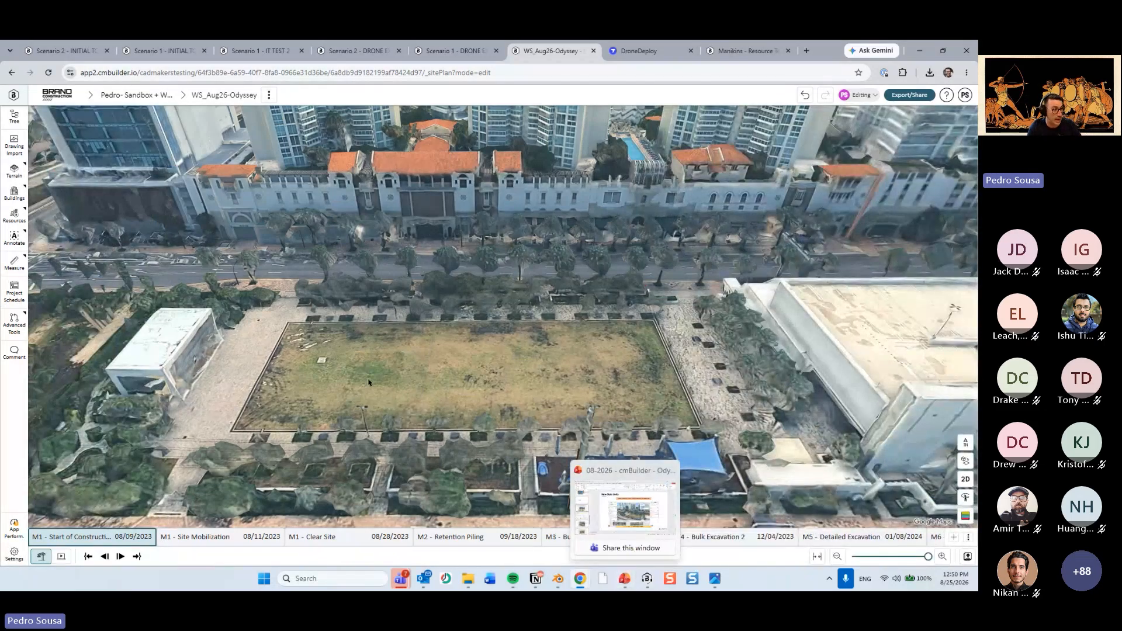
# Review the PowerPoint slide comparing Index Only, Relative Date and Calendar Date, and return to the site plan's display settings.
pyautogui.click(628, 581)
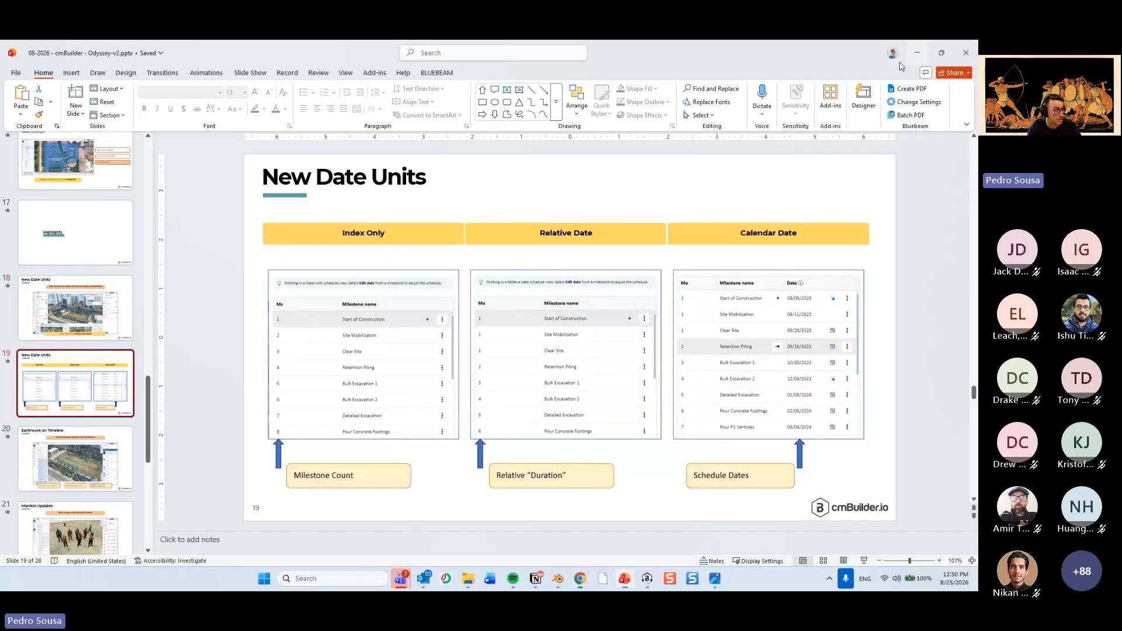
pyautogui.click(917, 53)
pyautogui.click(14, 554)
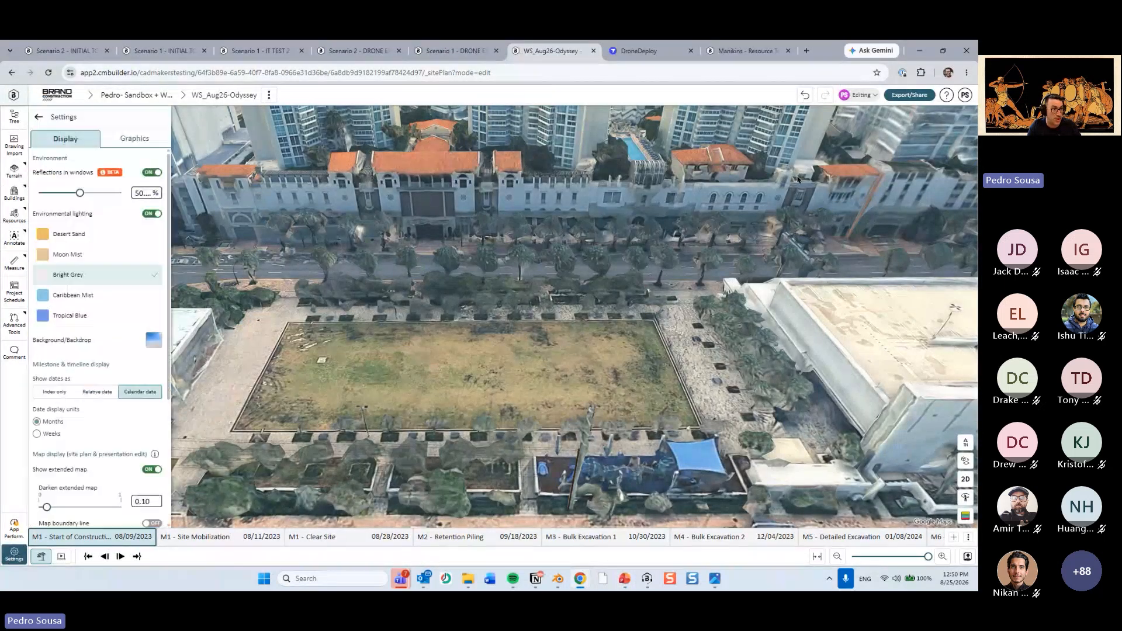
# Try to open the export and sharing options for WS_Aug26-Odyssey, close them and refresh the page.
pyautogui.click(918, 94)
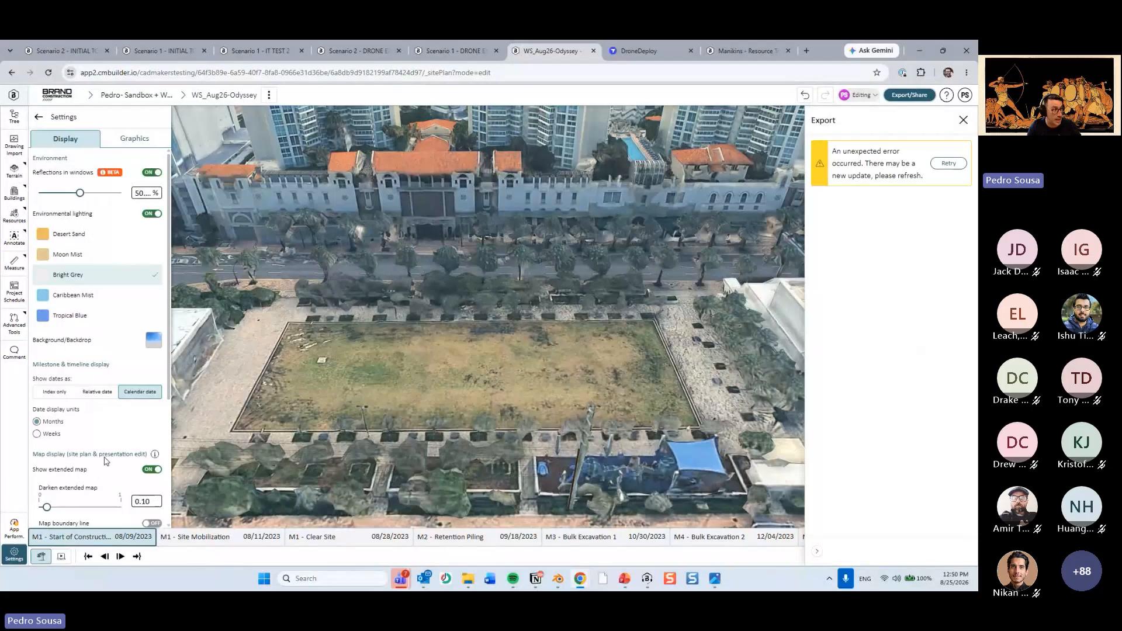
pyautogui.click(963, 120)
pyautogui.press('F5')
# Try to open the export and sharing options for Scenario 1 of the DRONE EXAMPLE project.
pyautogui.click(458, 48)
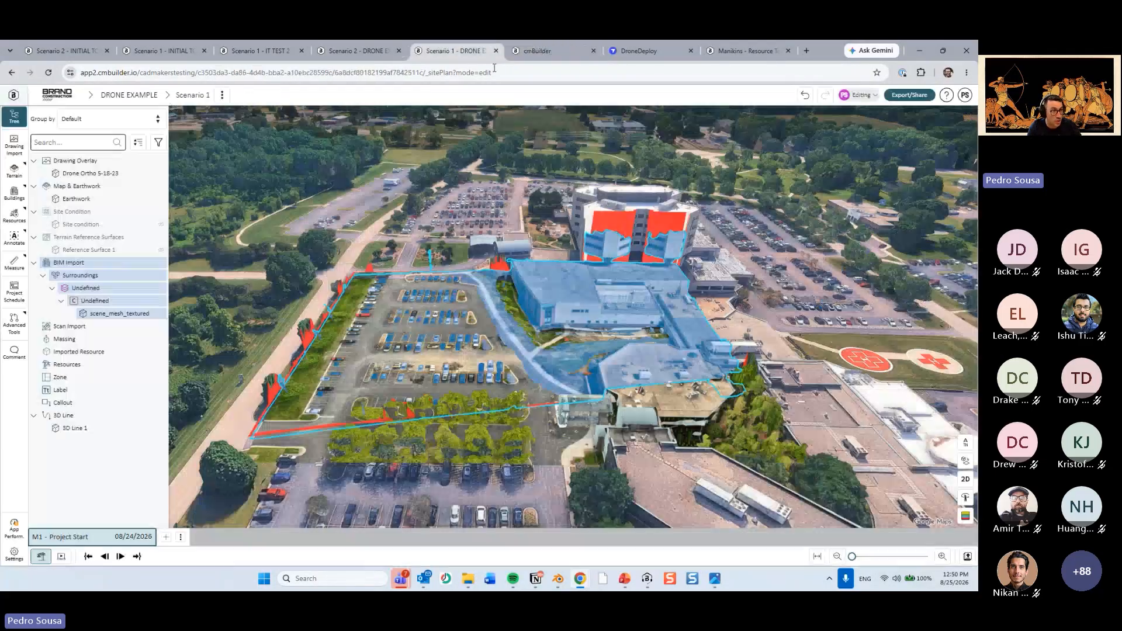
pyautogui.click(910, 94)
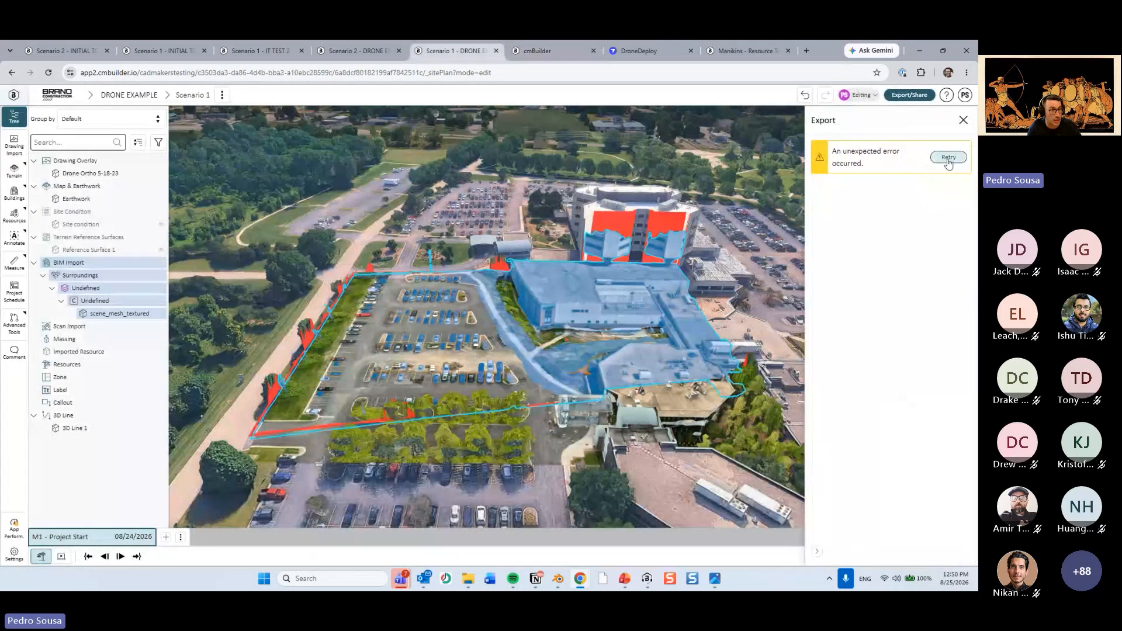
# Create a live share link for Scenario 2 of the DRONE EXAMPLE project.
pyautogui.click(351, 51)
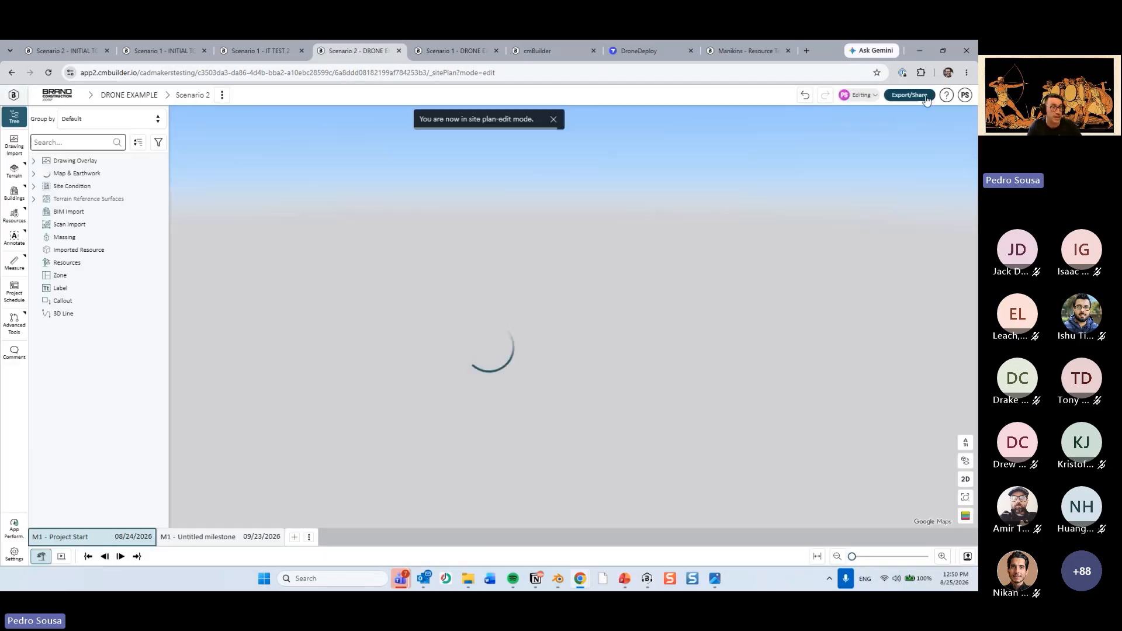
pyautogui.click(909, 95)
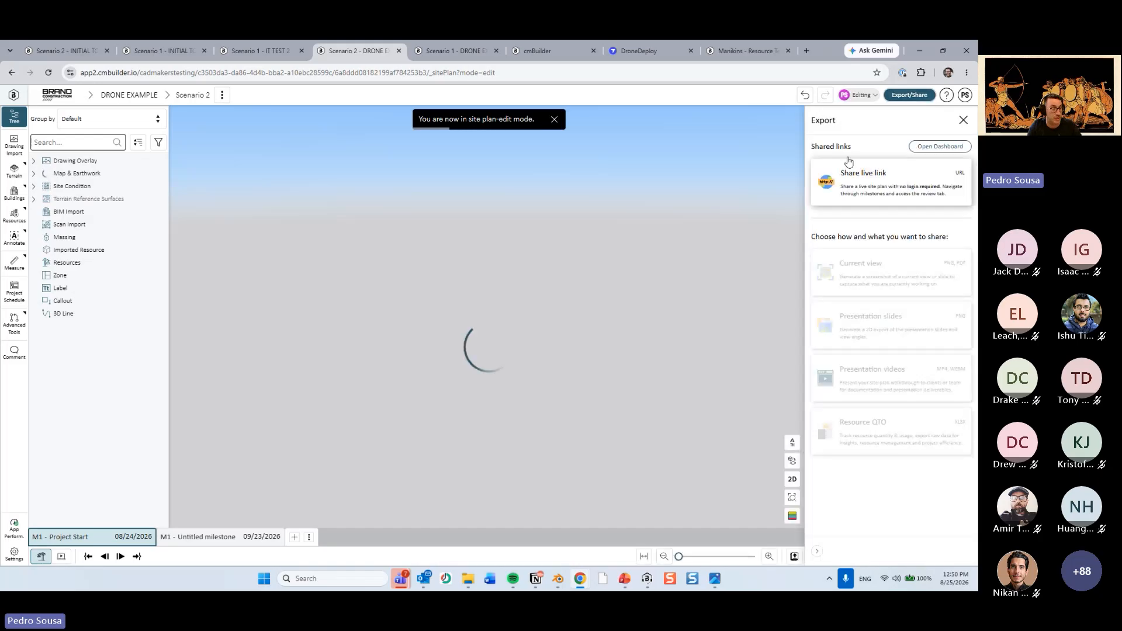
pyautogui.click(862, 187)
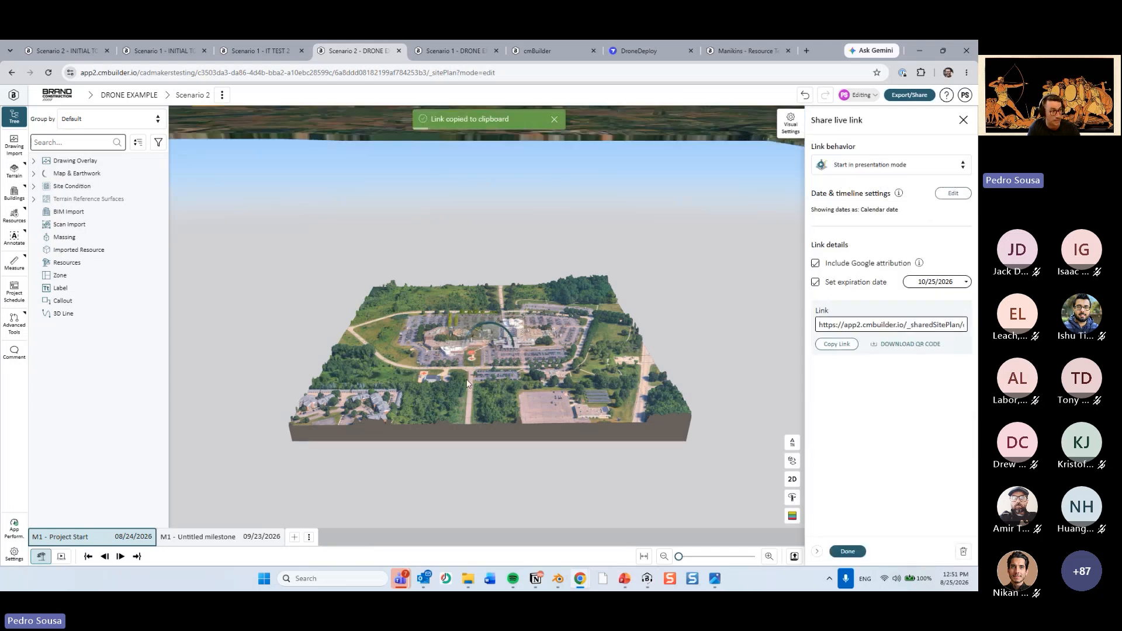
# Set the live link's date and timeline settings to Index only and finish the link.
pyautogui.click(964, 195)
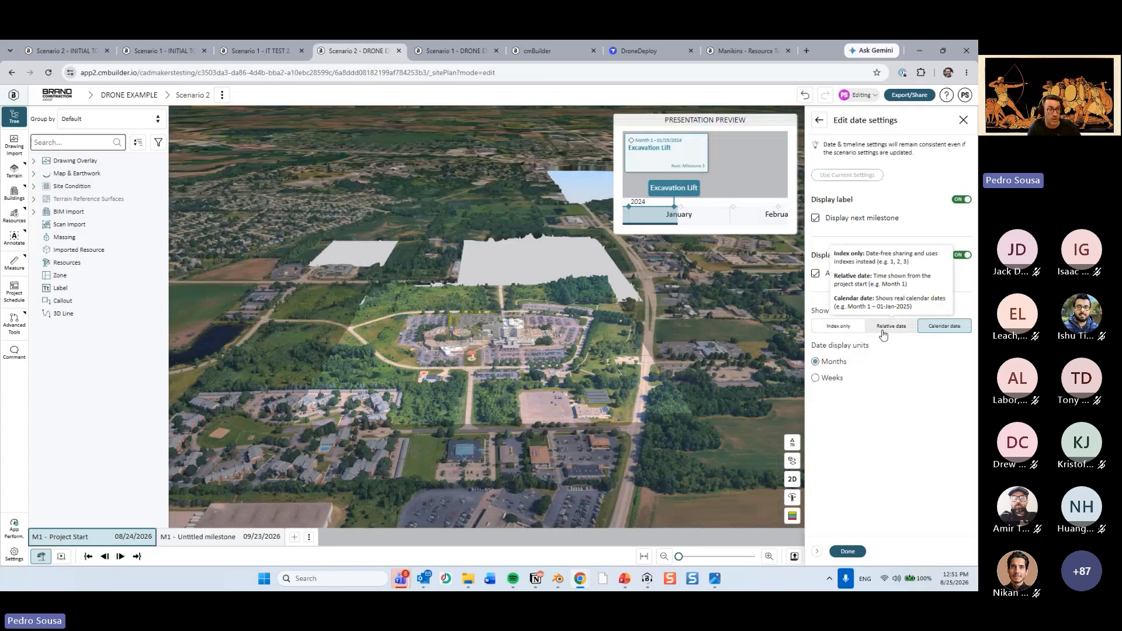
pyautogui.click(850, 328)
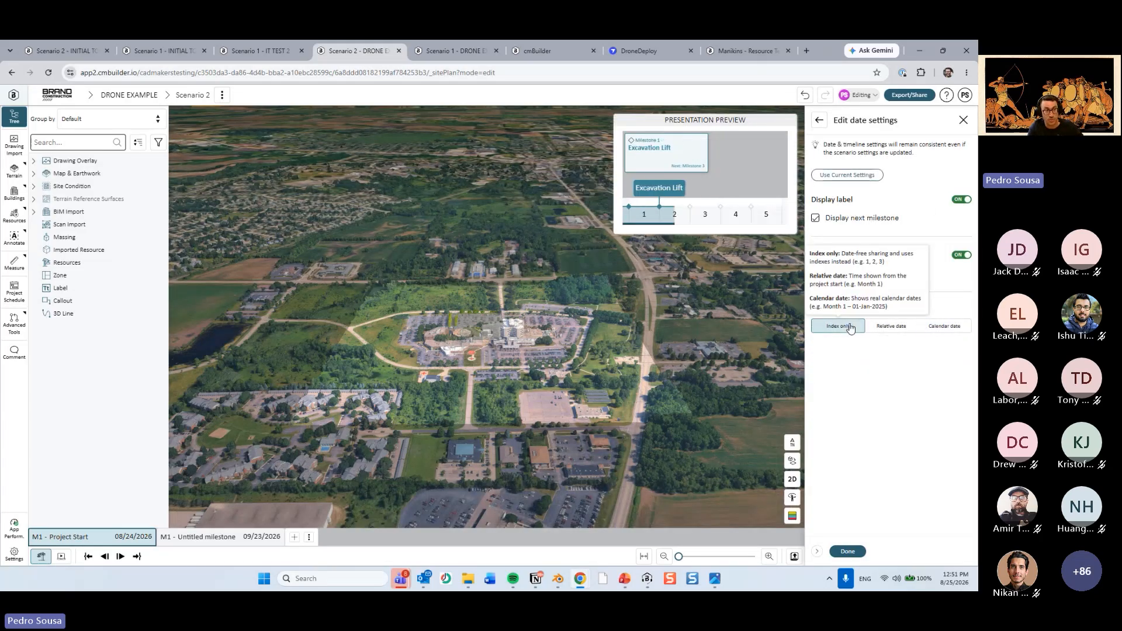
pyautogui.click(819, 120)
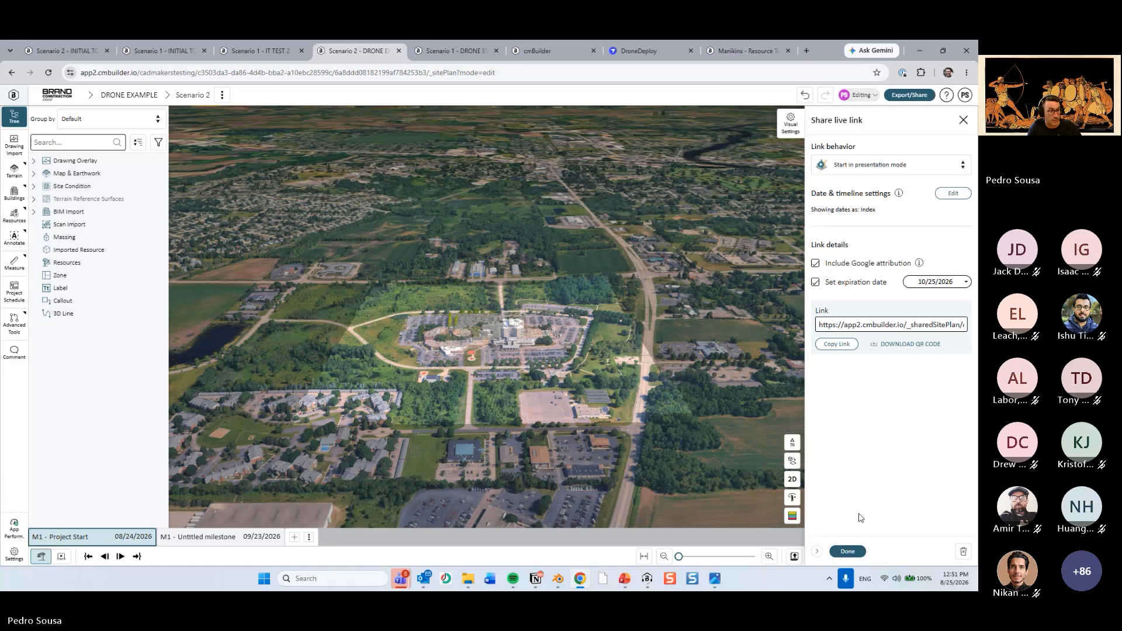
pyautogui.click(847, 551)
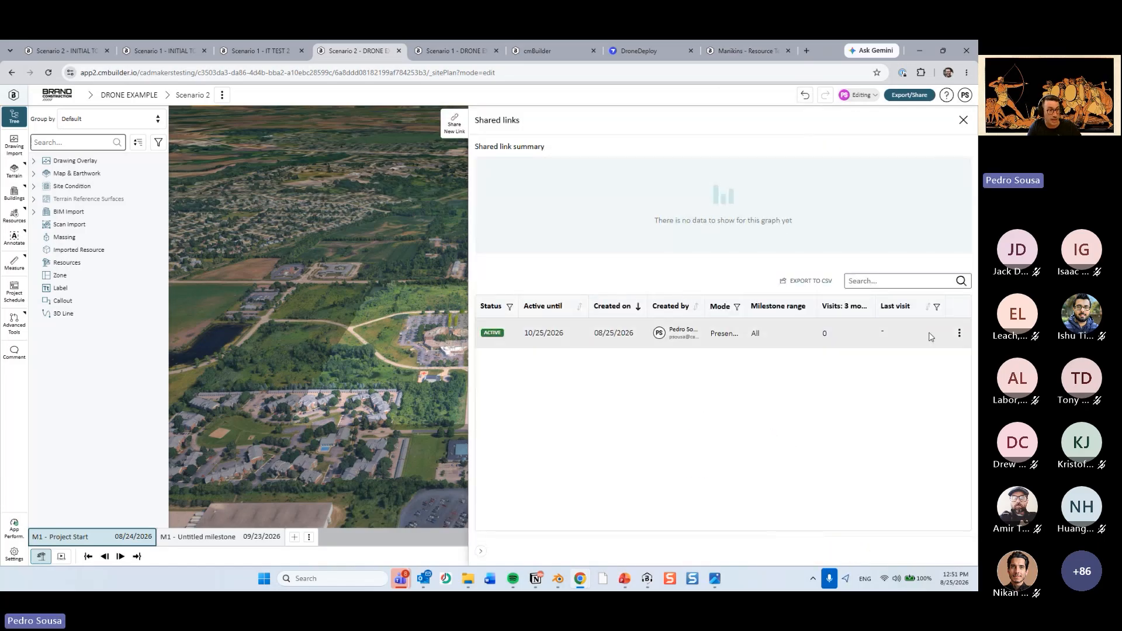
# Edit the existing shared link to show dates as Calendar date, confirm the update and close the shared links list.
pyautogui.press('ctrl')
pyautogui.press('ctrl')
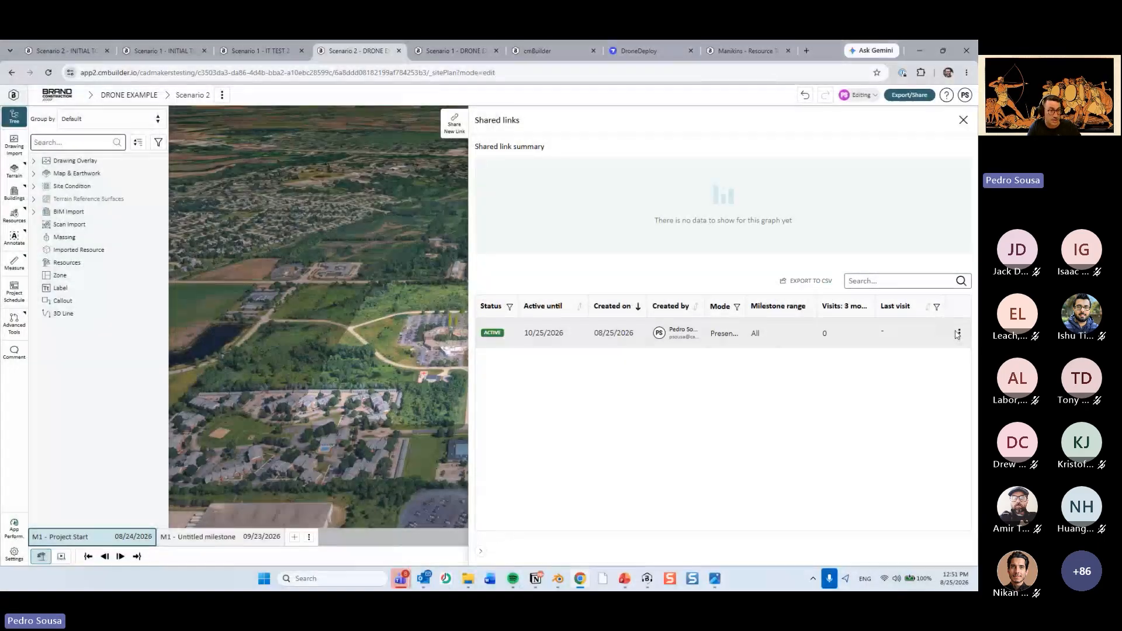
pyautogui.click(959, 333)
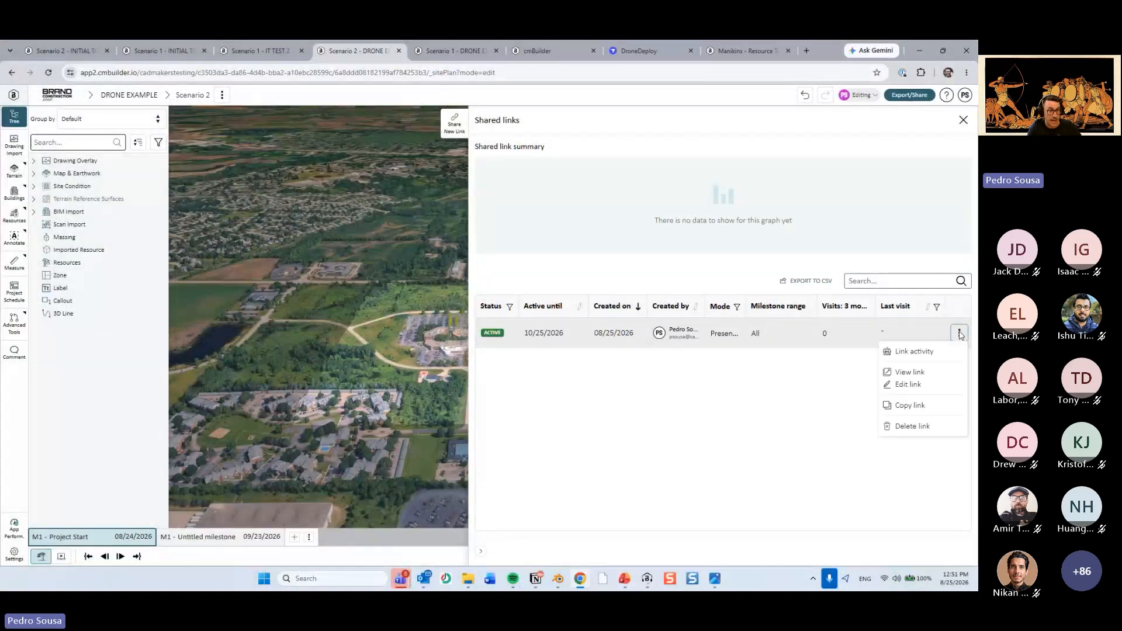
pyautogui.click(932, 387)
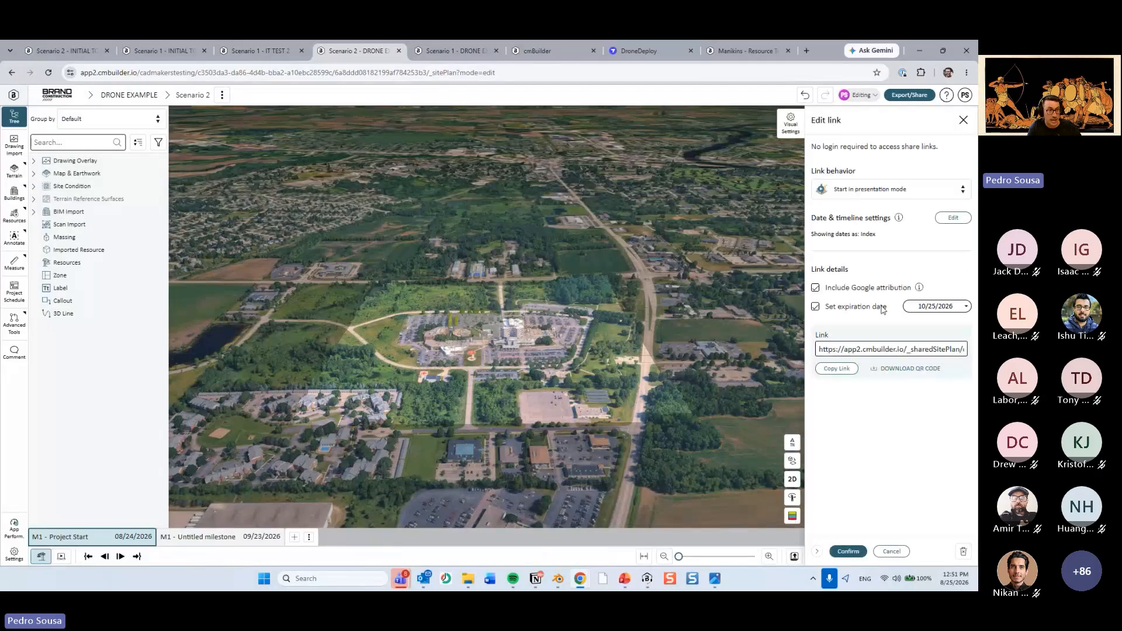
pyautogui.click(953, 218)
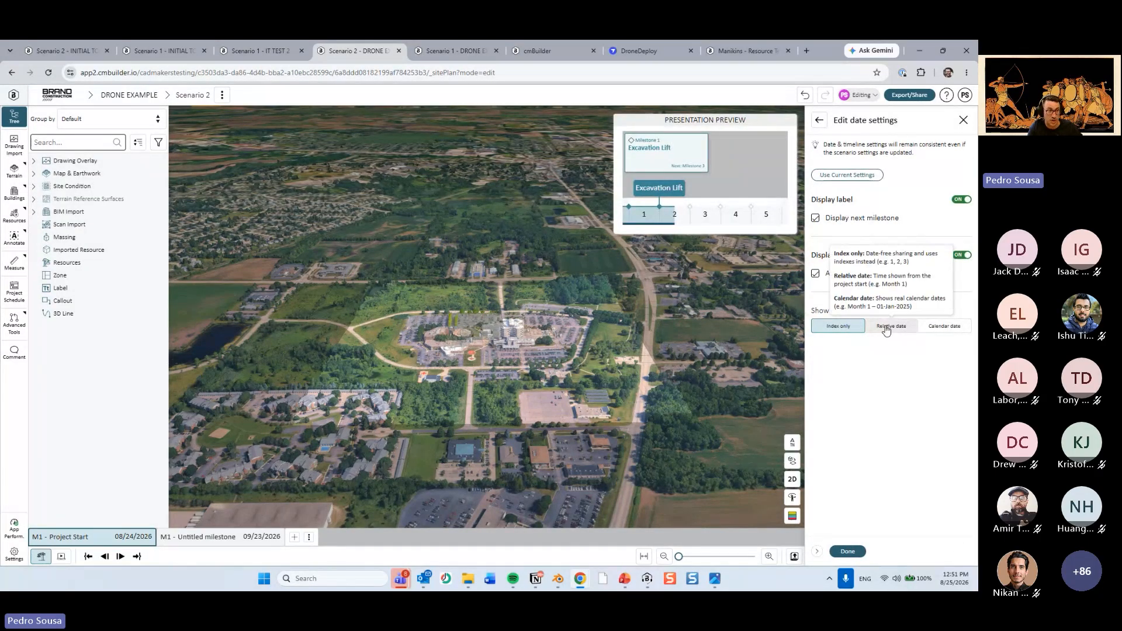
pyautogui.click(886, 327)
pyautogui.click(941, 326)
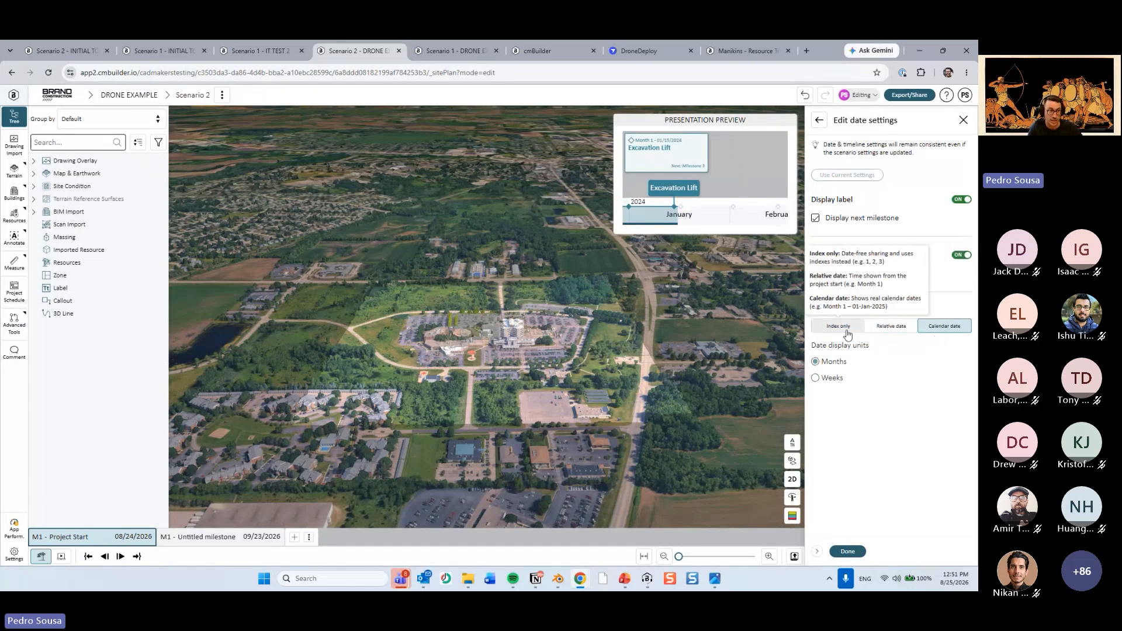
pyautogui.click(848, 552)
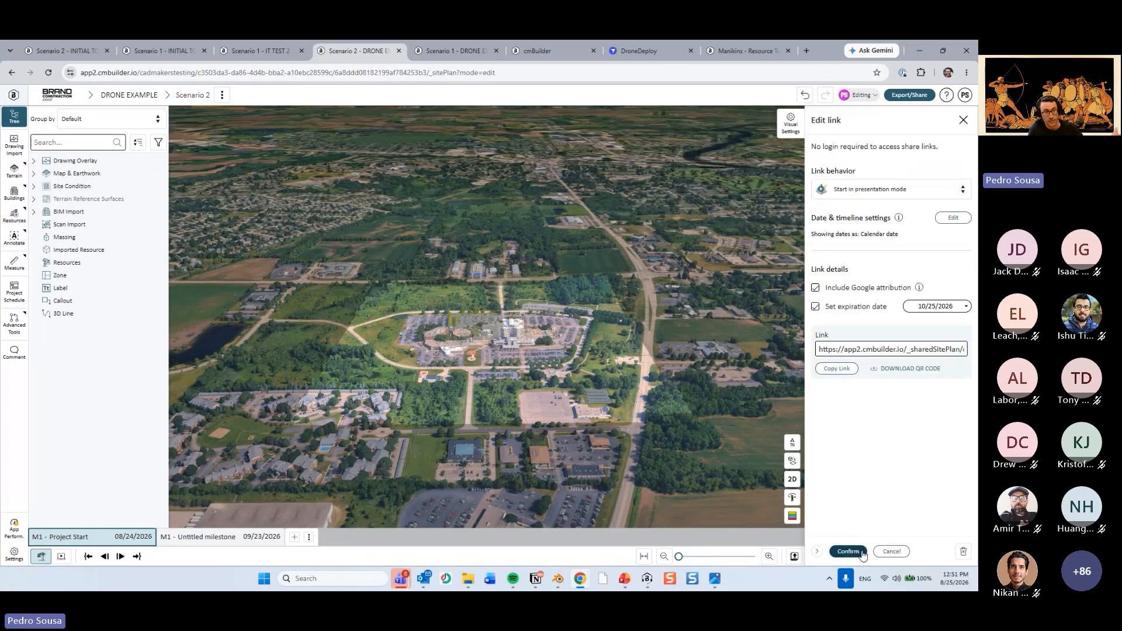
pyautogui.click(861, 553)
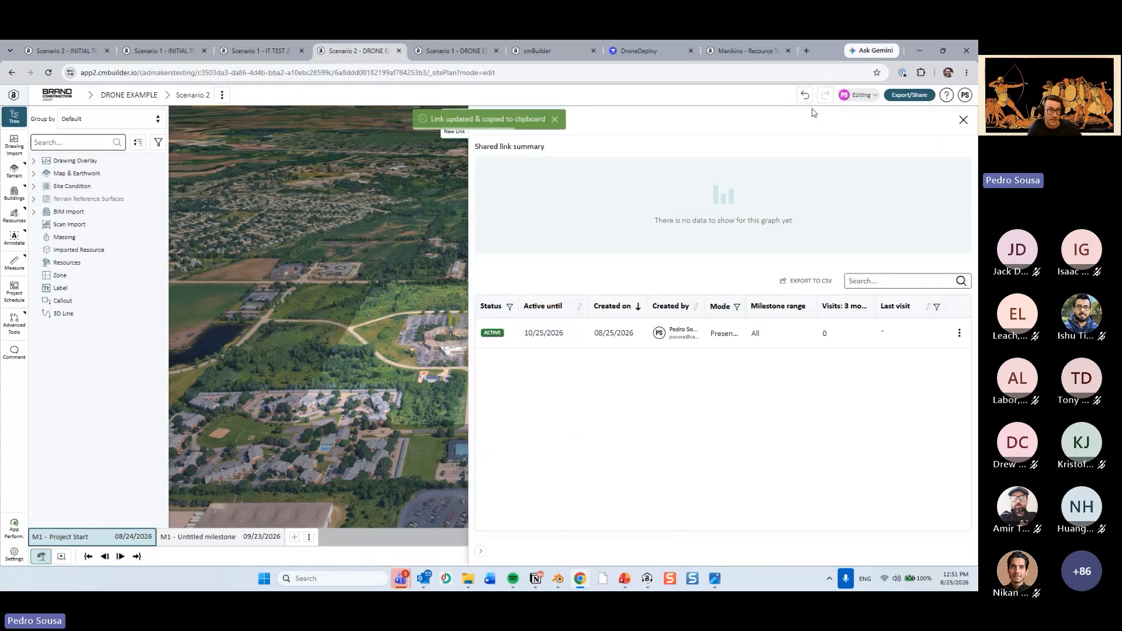
pyautogui.click(963, 119)
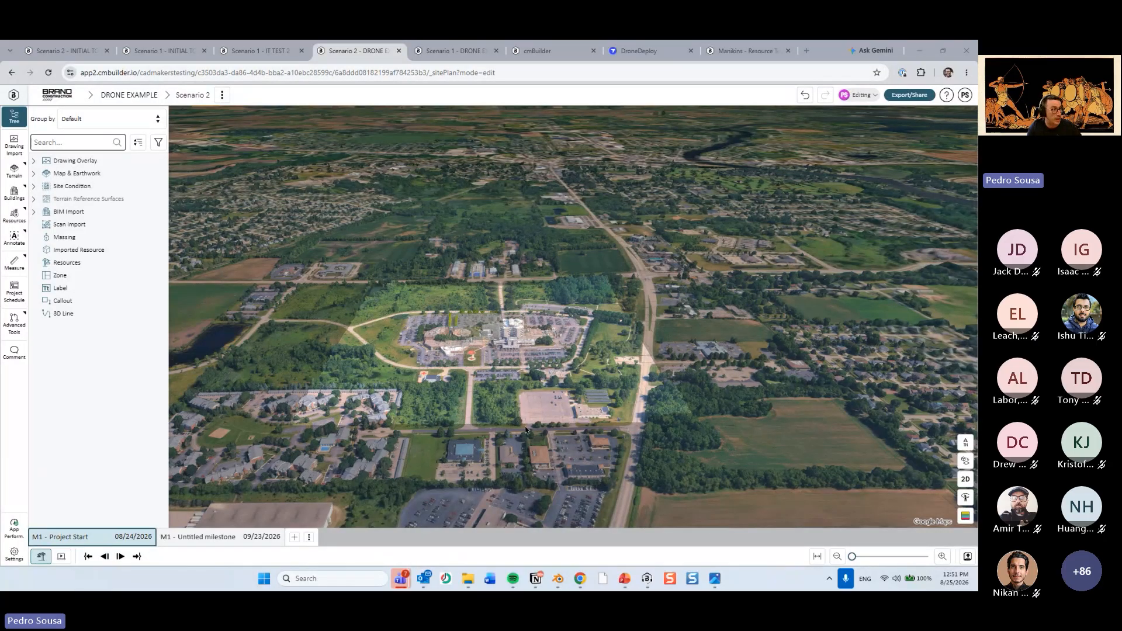
pyautogui.click(14, 169)
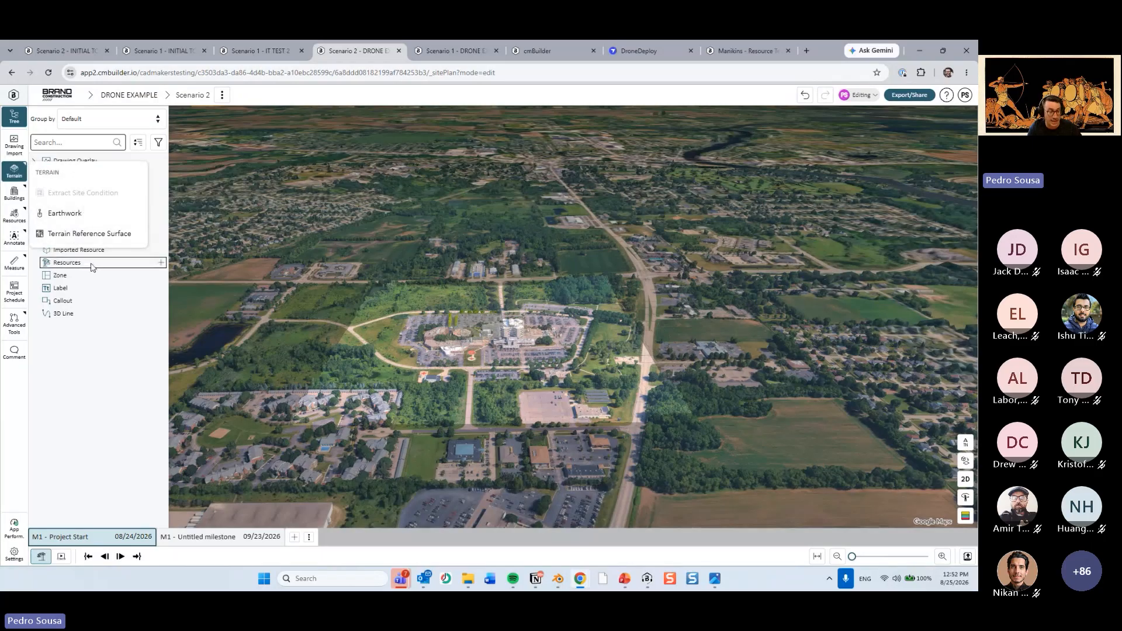
pyautogui.click(17, 171)
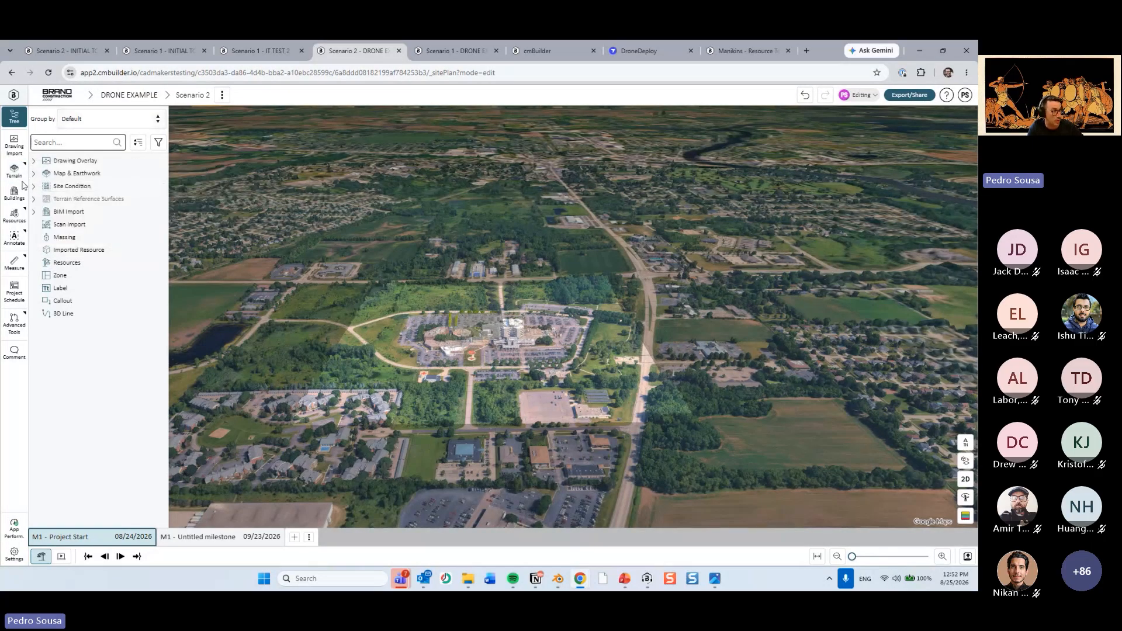
pyautogui.click(18, 175)
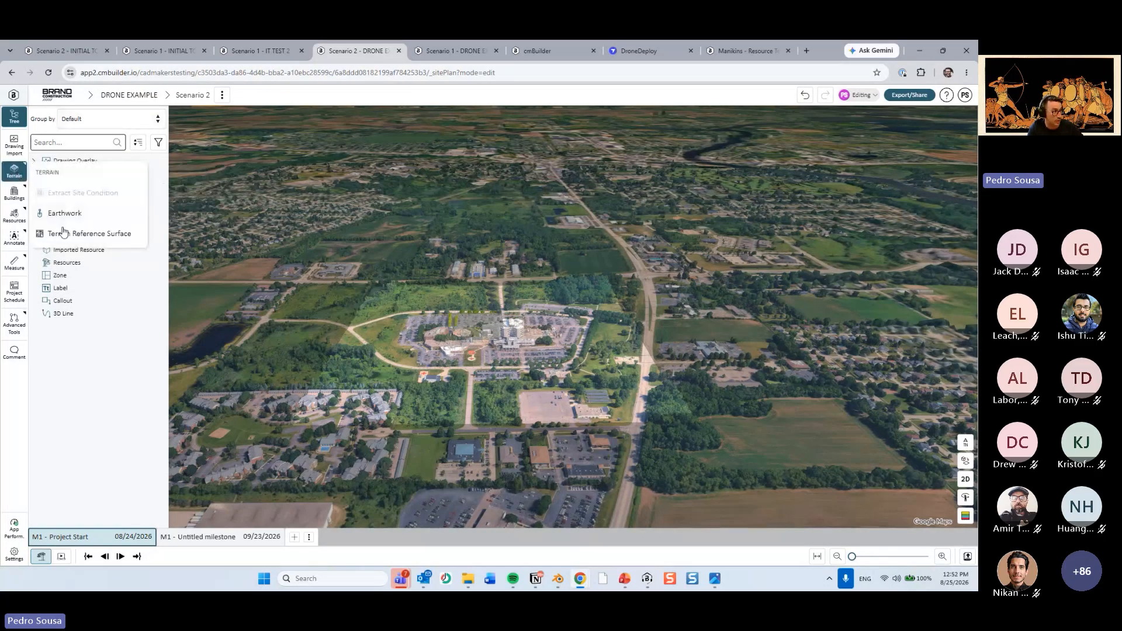
pyautogui.click(96, 425)
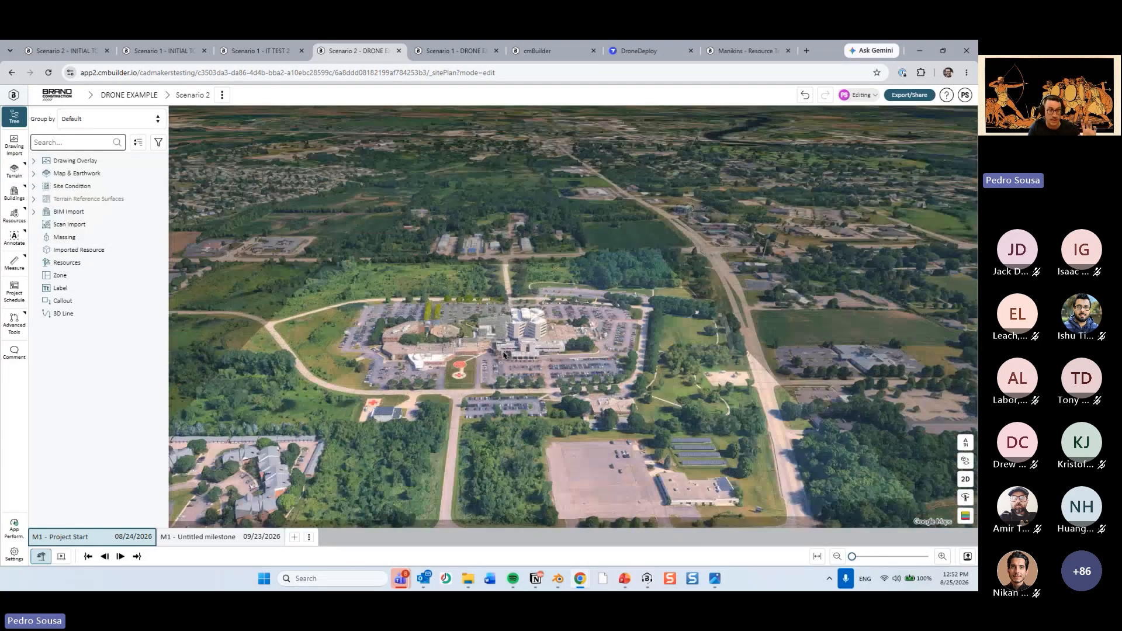
pyautogui.scroll(5, 494, 360)
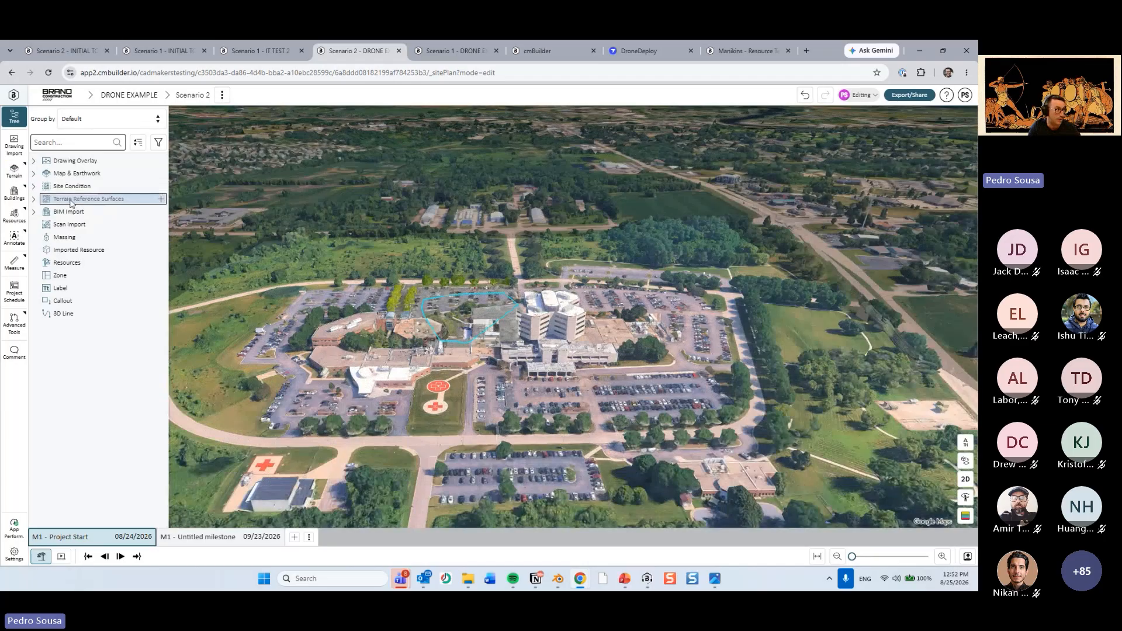
pyautogui.click(93, 201)
pyautogui.click(696, 278)
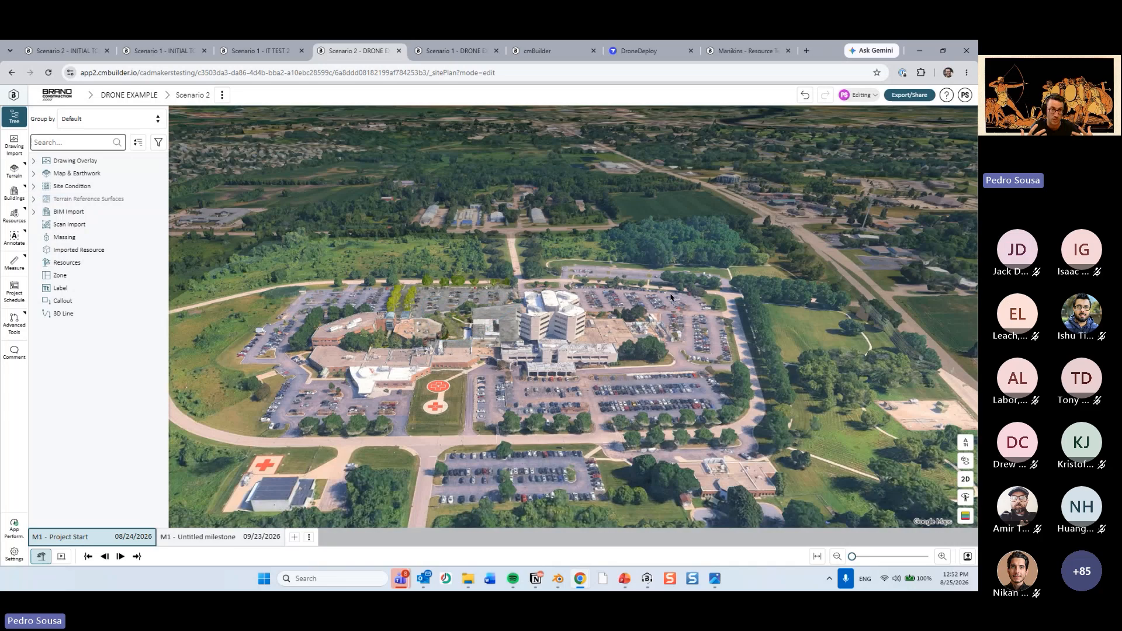
pyautogui.scroll(5, 671, 298)
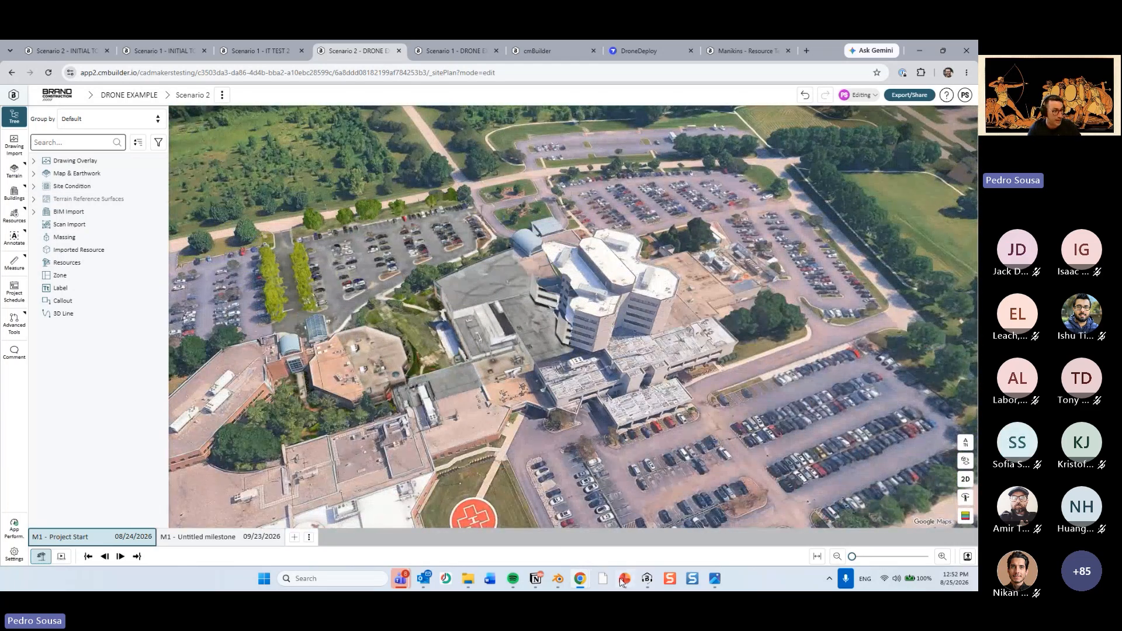
# Switch to PowerPoint to review the Earthwork on Timeline slide, and return to the Scenario 2 site plan.
pyautogui.click(622, 580)
pyautogui.click(124, 441)
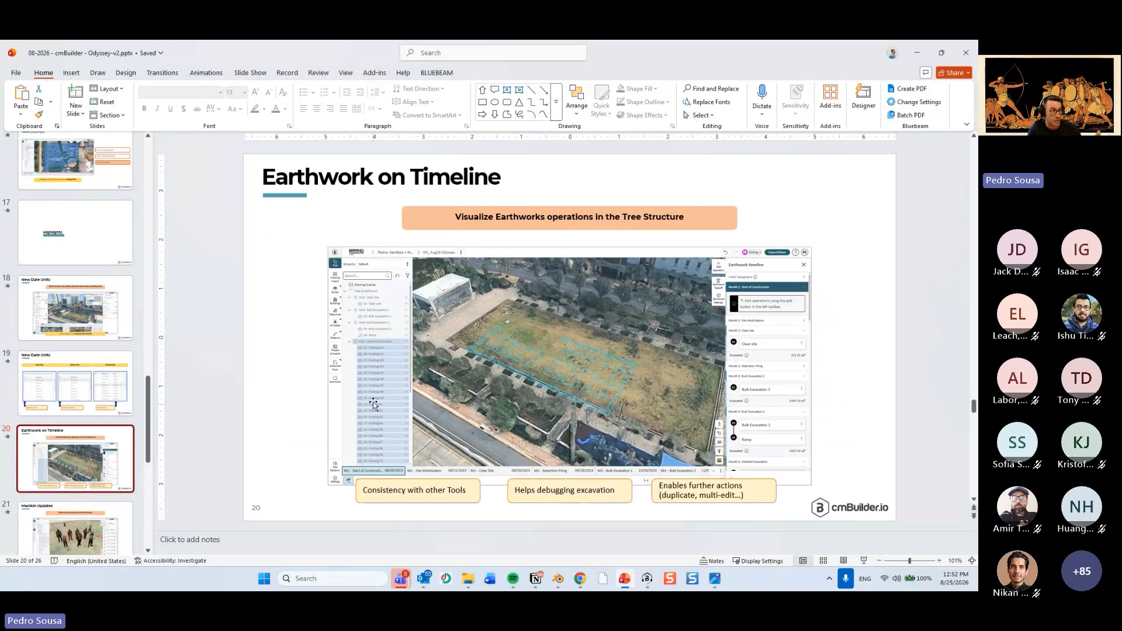
pyautogui.hotkey('alt', 'Tab')
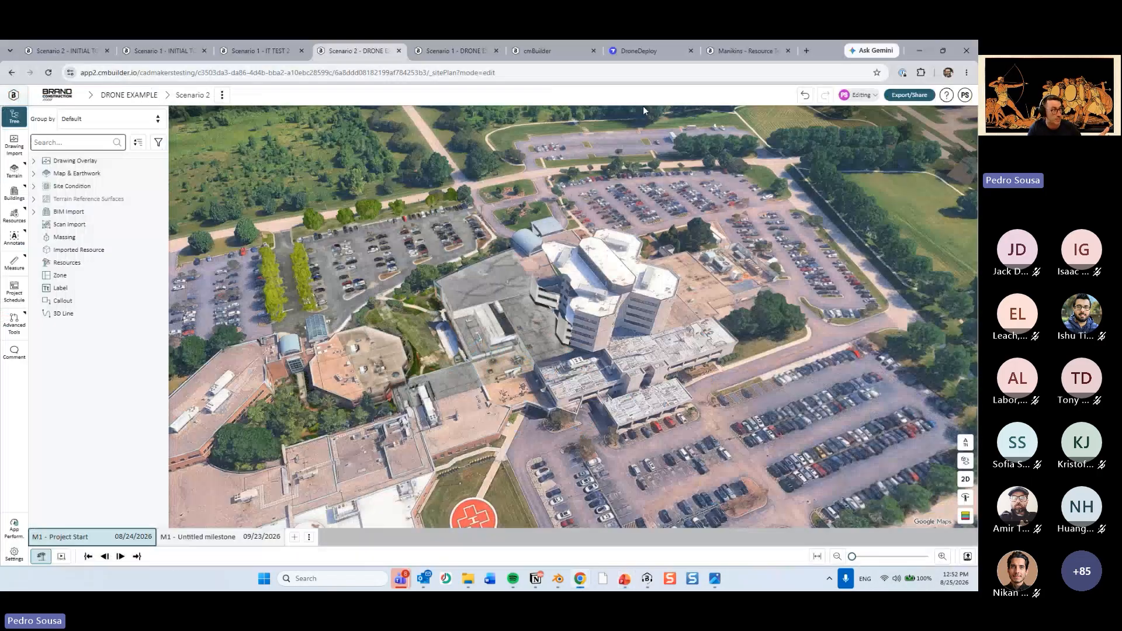
# Expand Map & Earthwork in the tree and open the Earthwork timeline for Scenario 2.
pyautogui.click(33, 174)
pyautogui.click(14, 170)
pyautogui.click(69, 214)
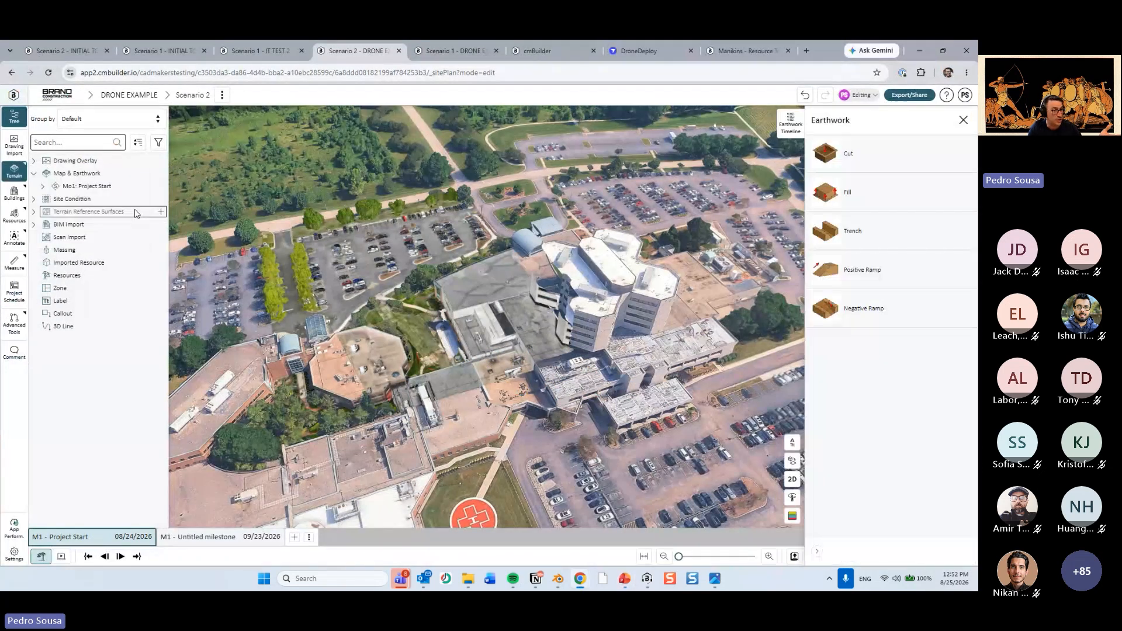
pyautogui.click(824, 150)
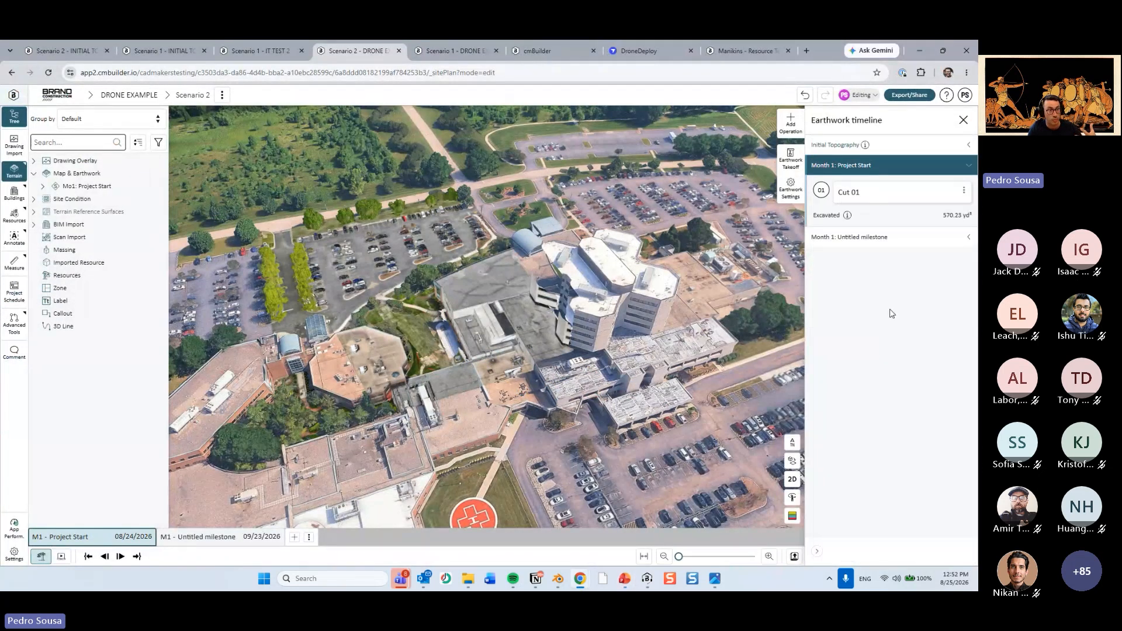
# In WS_Aug26-Odyssey, check the Earthwork operations in tree option among the user settings' experimental features, and close the settings.
pyautogui.click(544, 51)
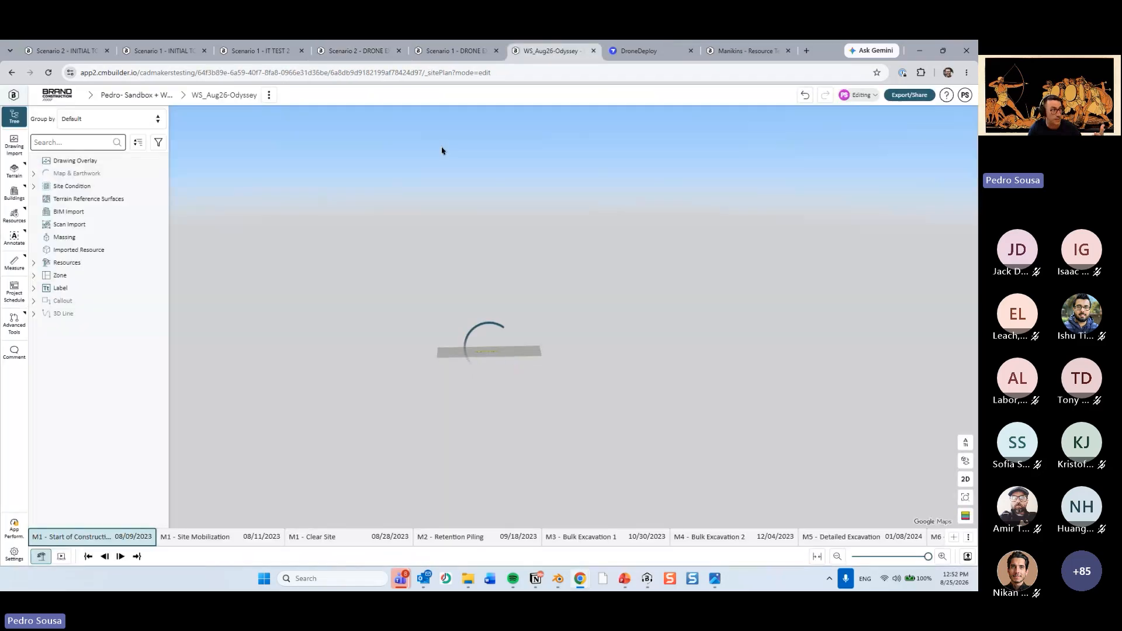
pyautogui.click(965, 95)
pyautogui.click(874, 185)
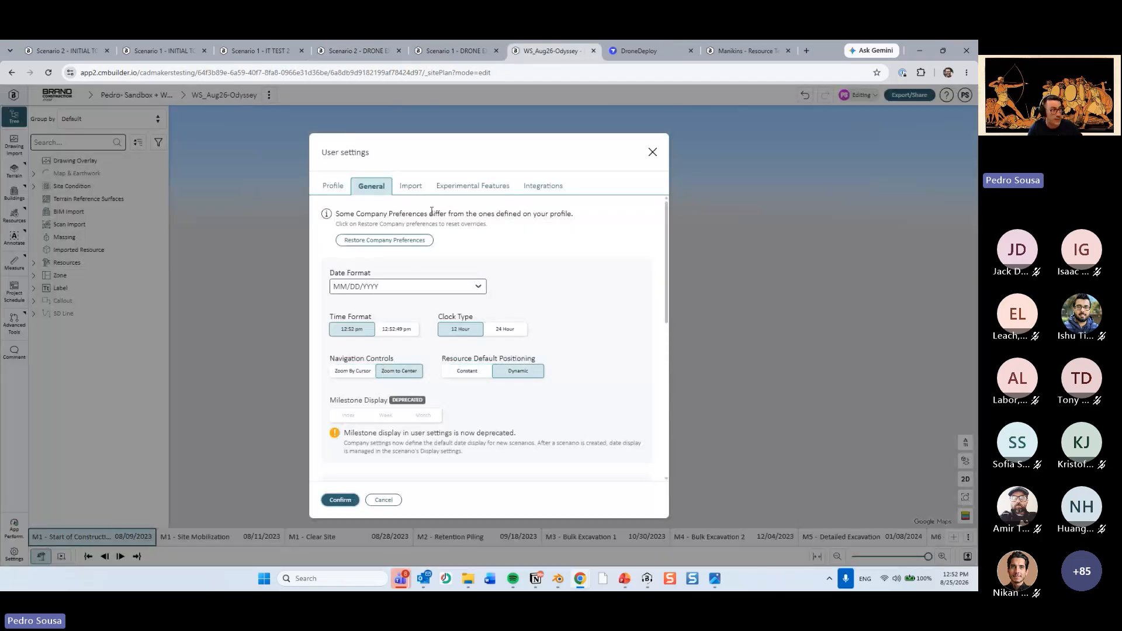
pyautogui.click(449, 190)
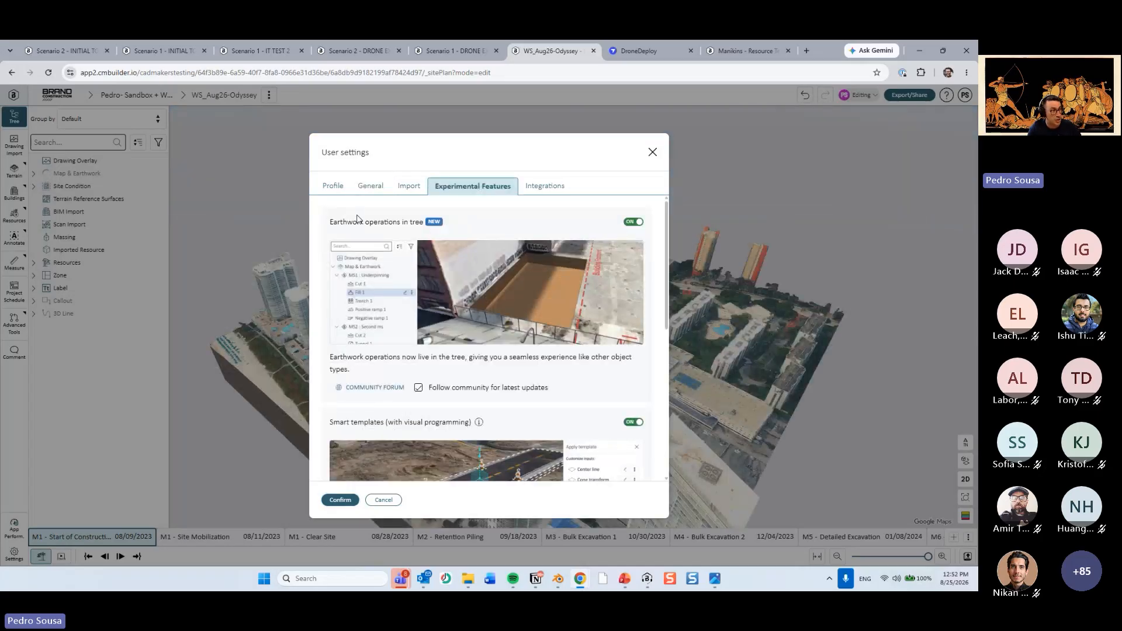
pyautogui.press('ctrl')
pyautogui.press('ctrl')
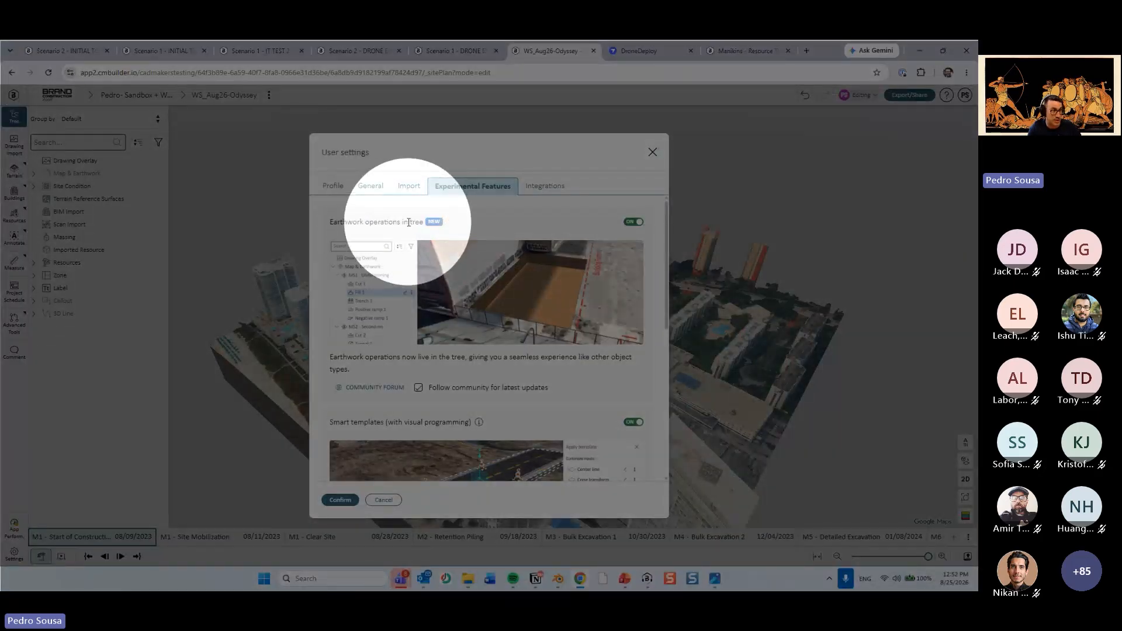
pyautogui.click(653, 154)
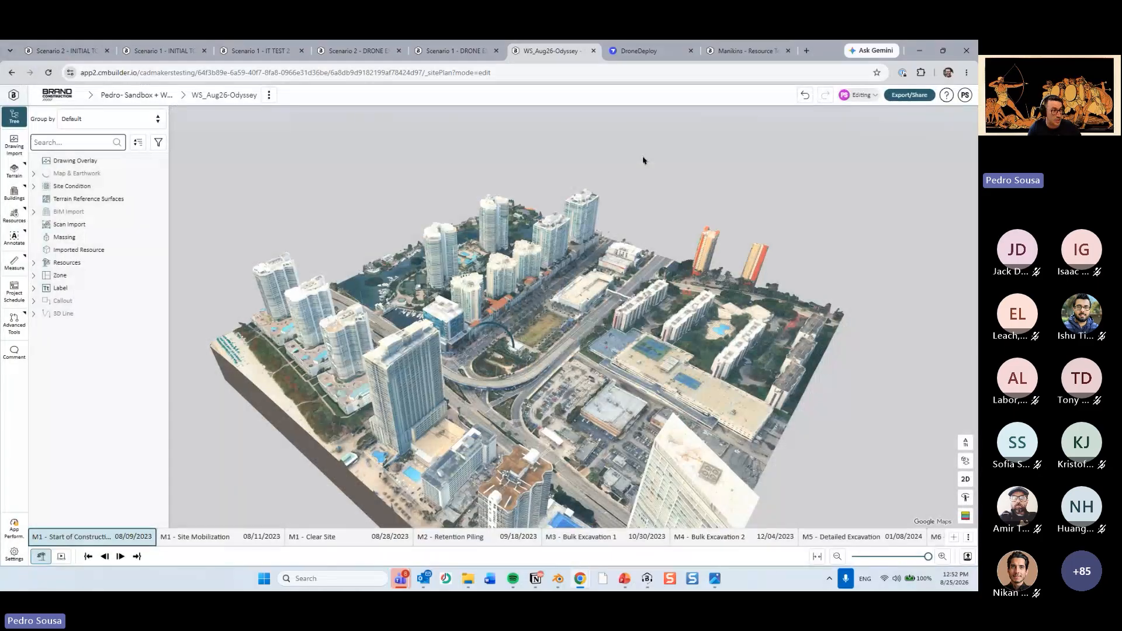
# Expand Map & Earthwork in the tree and list the operations under Clear Site, Bulk Excavation 1, Bulk Excavation 2 and Detailed Excavation.
pyautogui.scroll(10, 604, 319)
pyautogui.moveTo(604, 319); pyautogui.dragTo(482, 305, button='right')
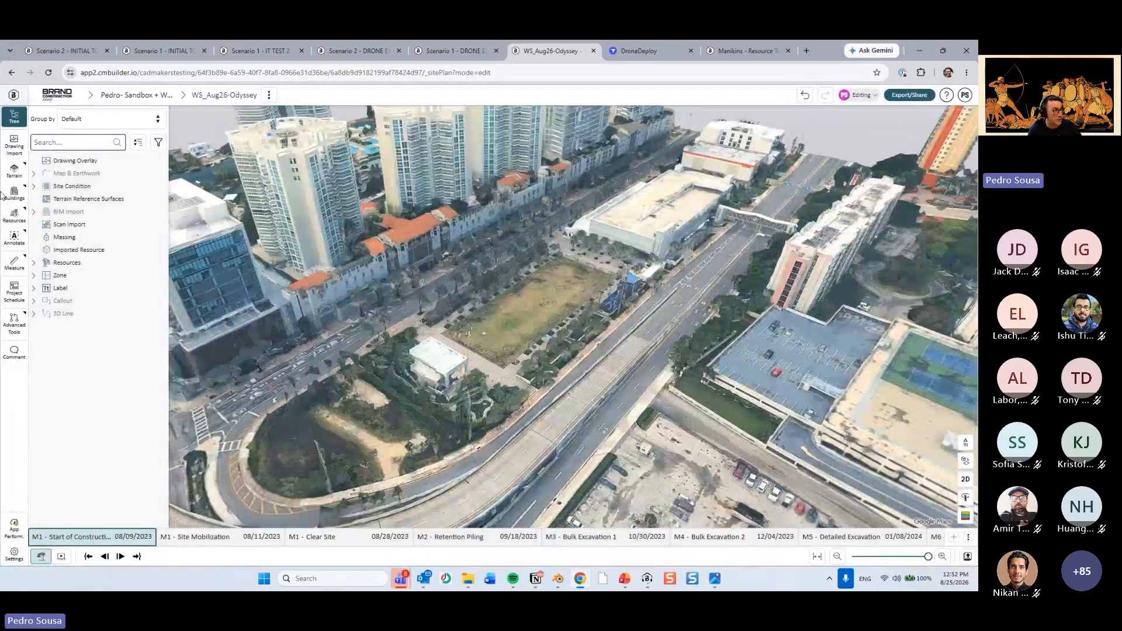
pyautogui.click(34, 173)
pyautogui.click(43, 187)
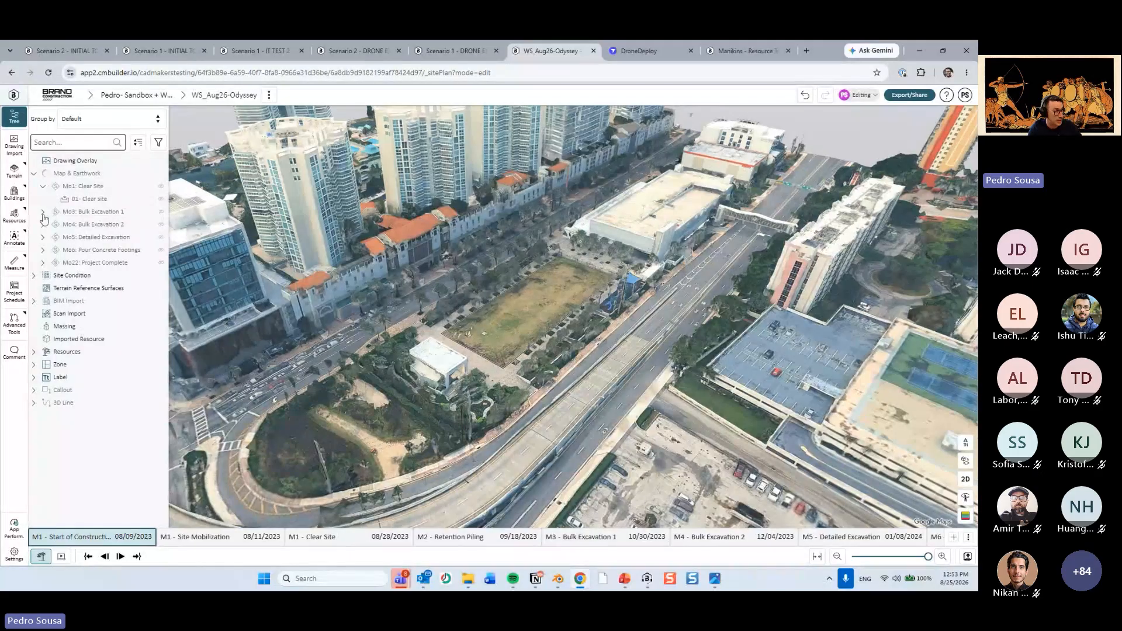
pyautogui.click(42, 211)
pyautogui.click(43, 236)
pyautogui.click(43, 275)
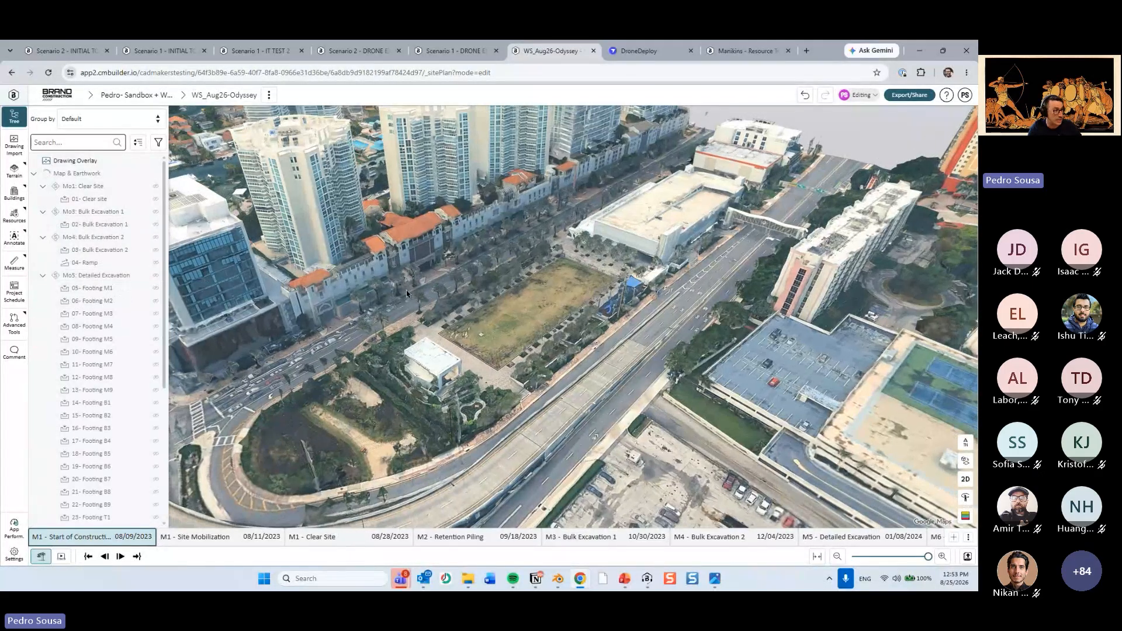
pyautogui.moveTo(406, 291); pyautogui.dragTo(505, 310)
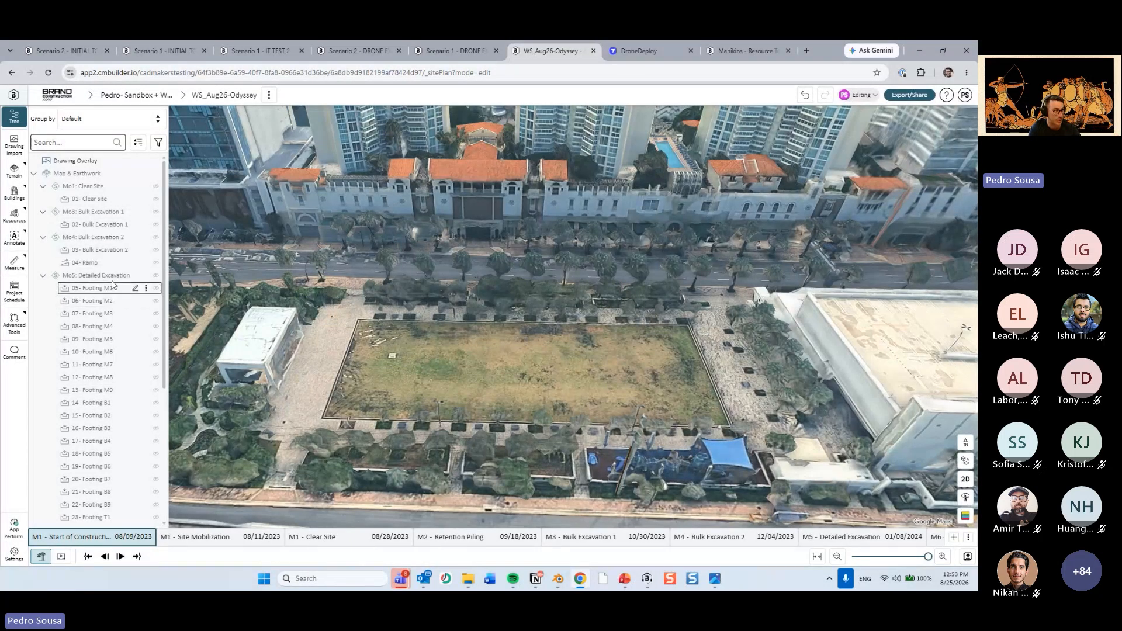
# Check the Earthwork on Timeline slide in PowerPoint, and return to the WS_Aug26-Odyssey site plan in the browser to view the excavation area.
pyautogui.click(623, 578)
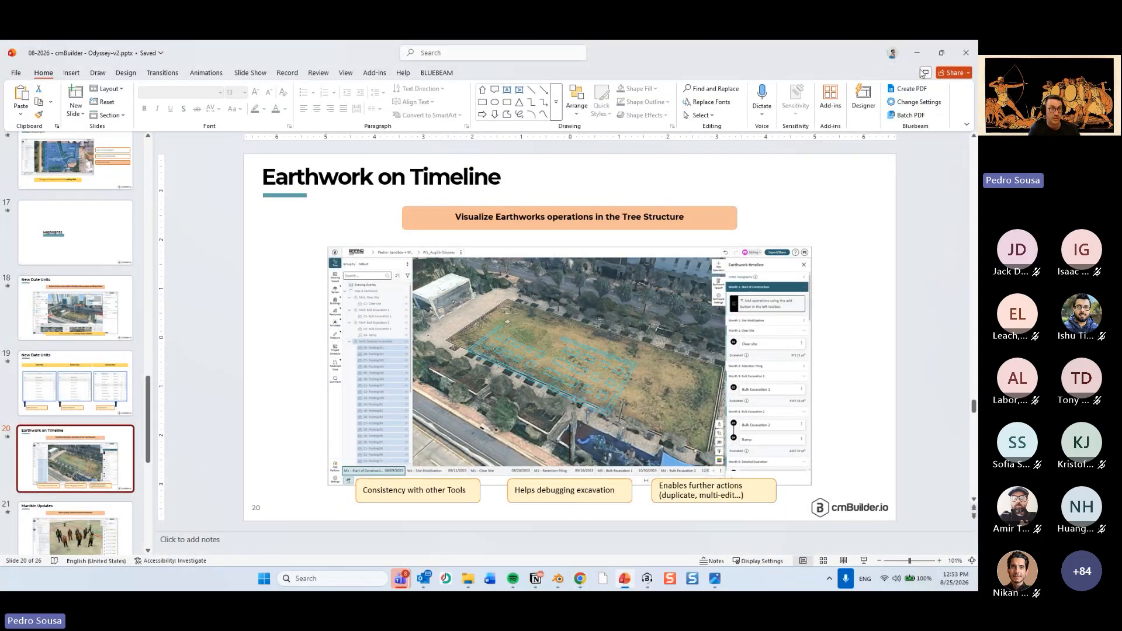
pyautogui.hotkey('alt', 'Tab')
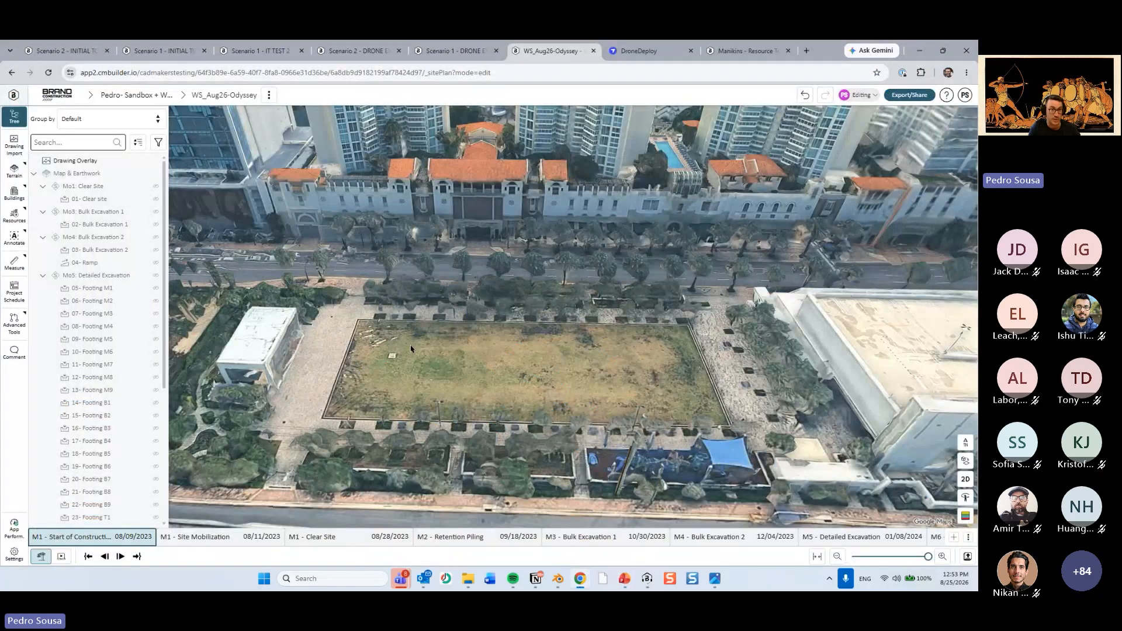
pyautogui.scroll(4, 487, 366)
pyautogui.moveTo(513, 361); pyautogui.dragTo(466, 366, button='middle')
pyautogui.scroll(-3, 507, 357)
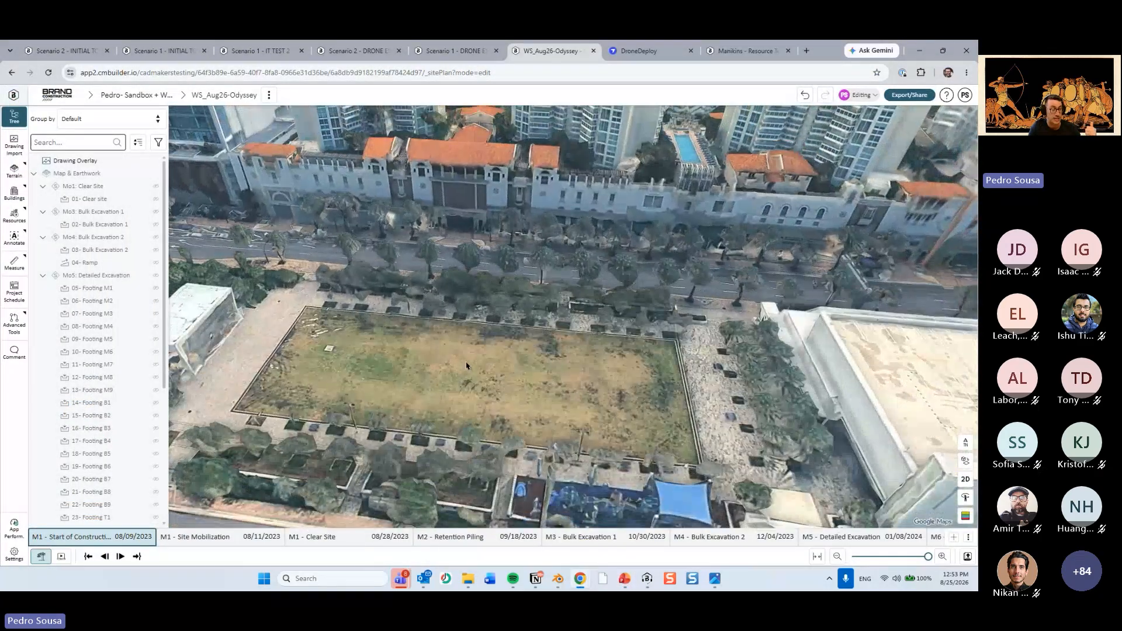
pyautogui.scroll(-5, 466, 366)
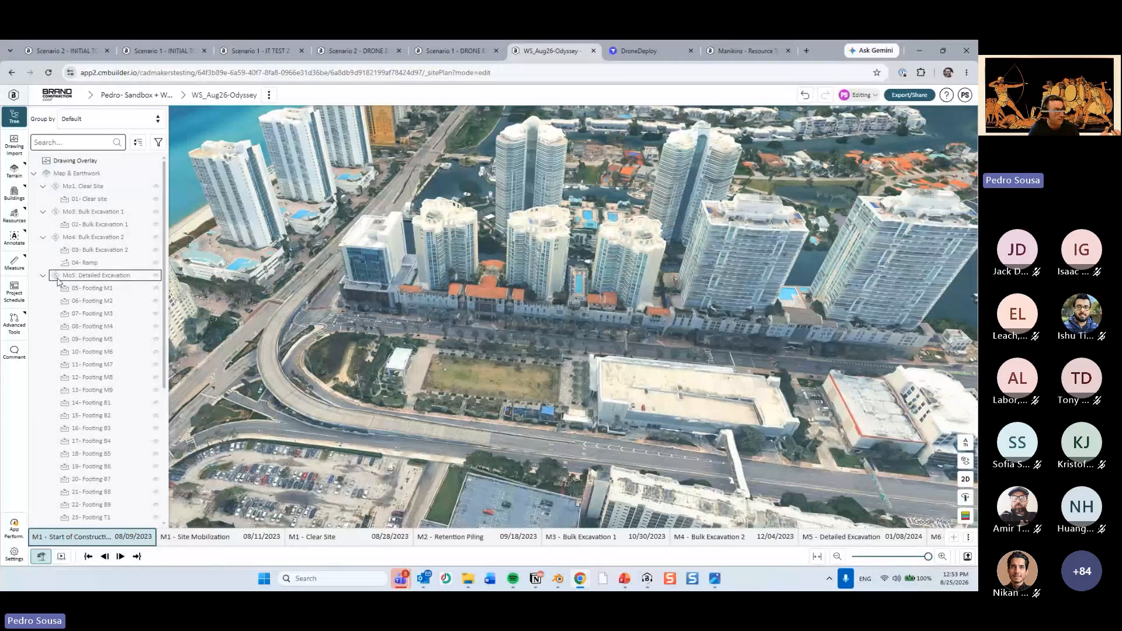
# Collapse Map & Earthwork in the tree and expand Site Condition to list its items.
pyautogui.click(33, 173)
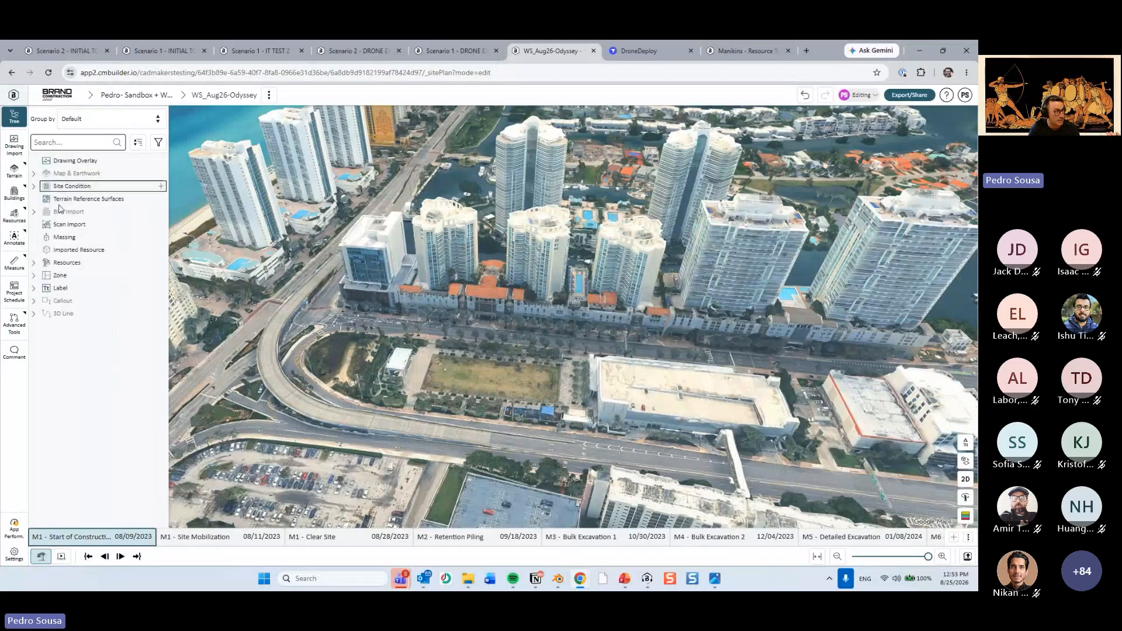
pyautogui.click(33, 186)
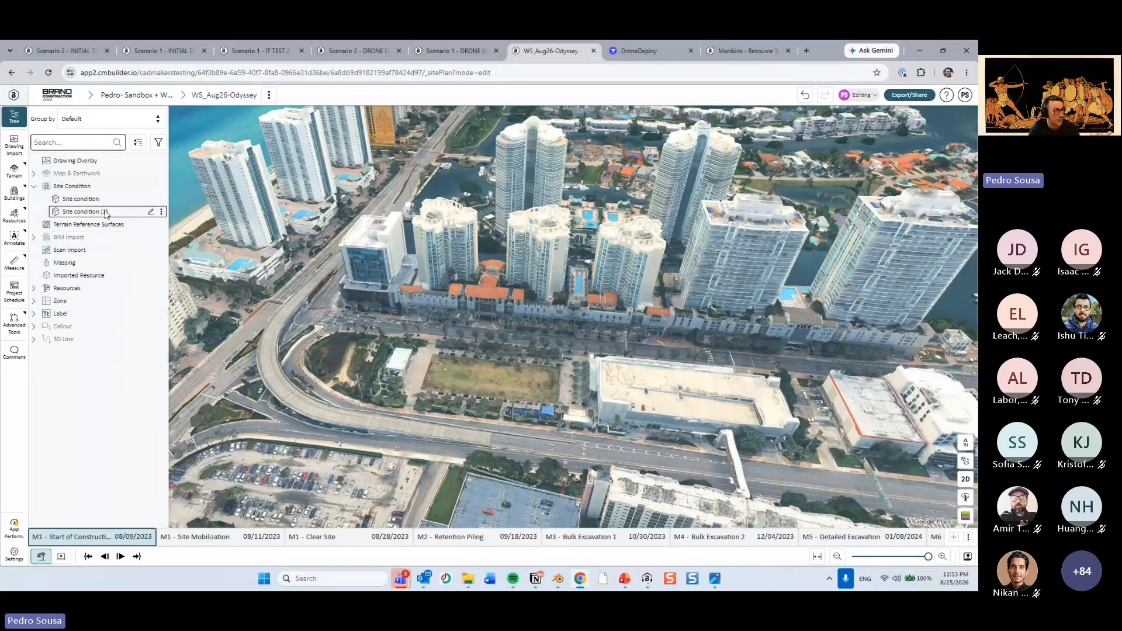
pyautogui.scroll(-5, 364, 320)
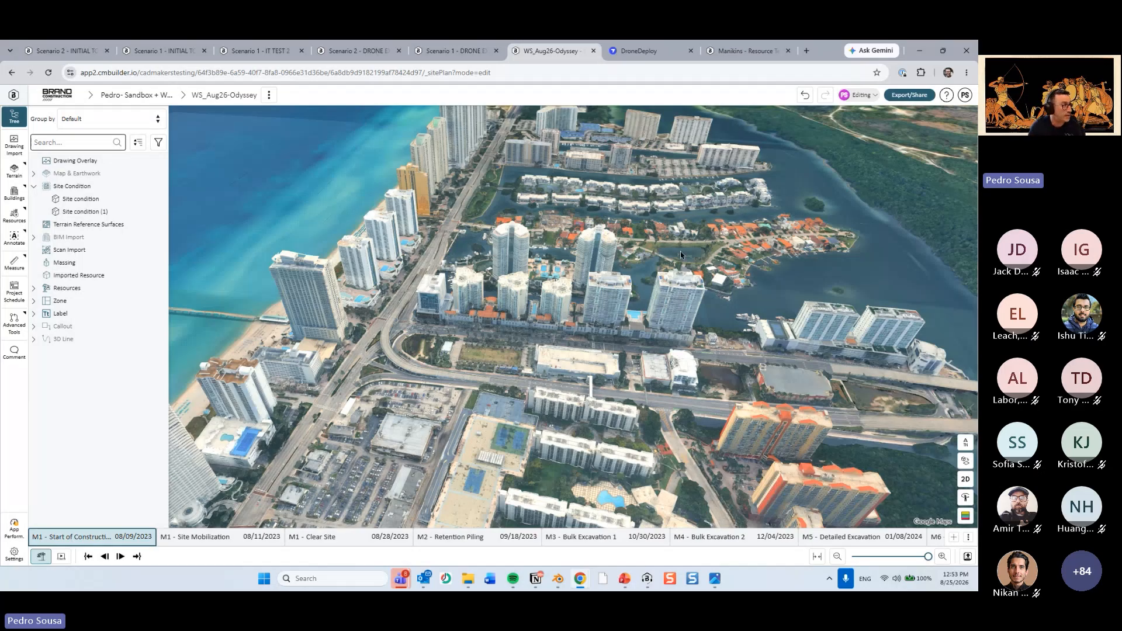
# Expand Map & Earthwork again and collapse its Detailed Excavation, Bulk Excavation 2 and Bulk Excavation 1 milestones.
pyautogui.click(34, 173)
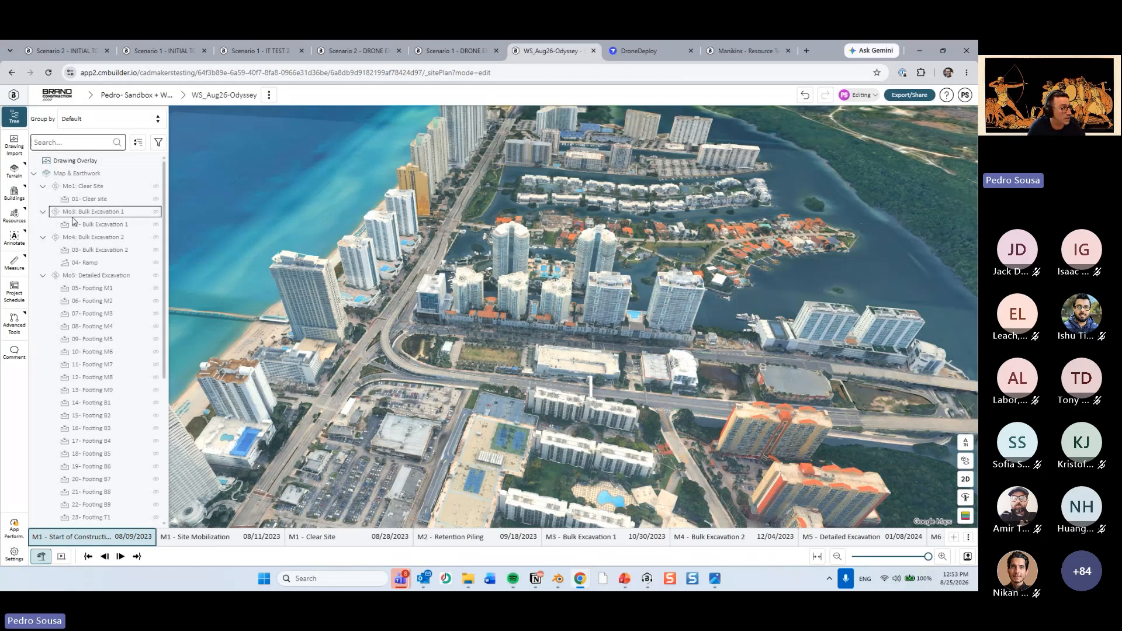
pyautogui.click(42, 277)
pyautogui.click(43, 237)
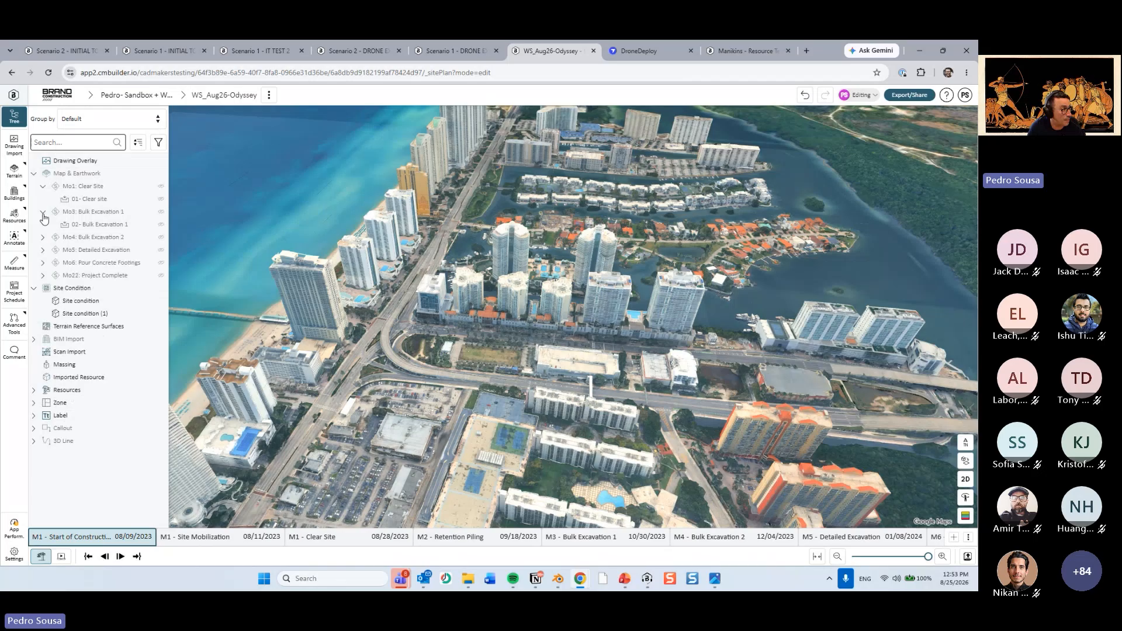
pyautogui.click(43, 212)
# Locate the Project Complete earthwork on the site from the tree, and expand the Bulk Excavation 2 milestone.
pyautogui.doubleClick(129, 263)
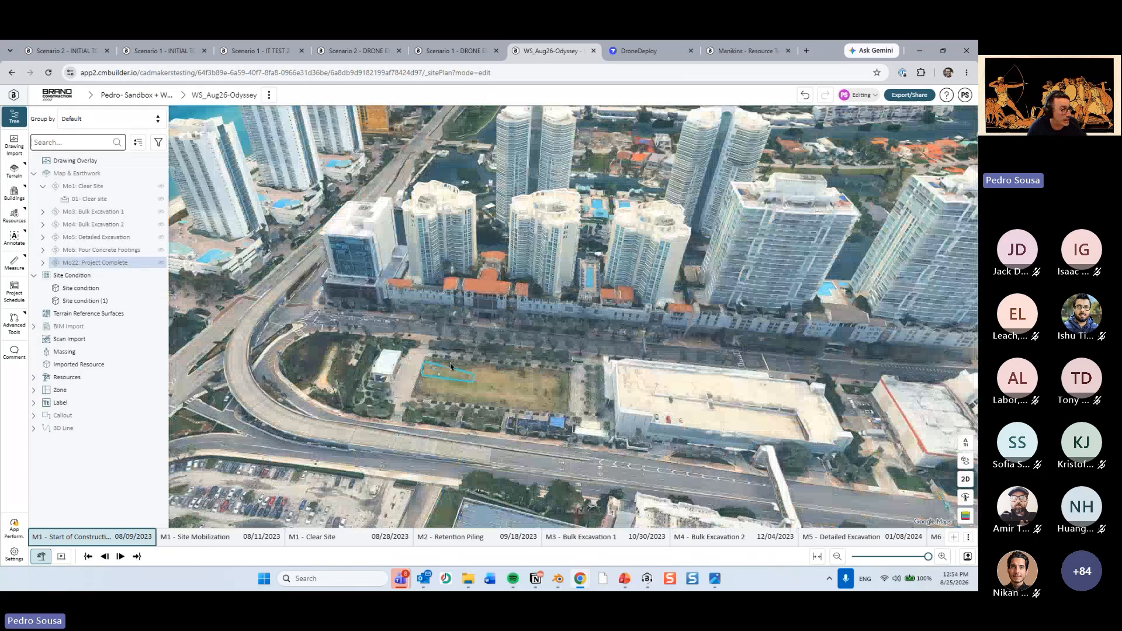
pyautogui.click(110, 236)
pyautogui.doubleClick(109, 227)
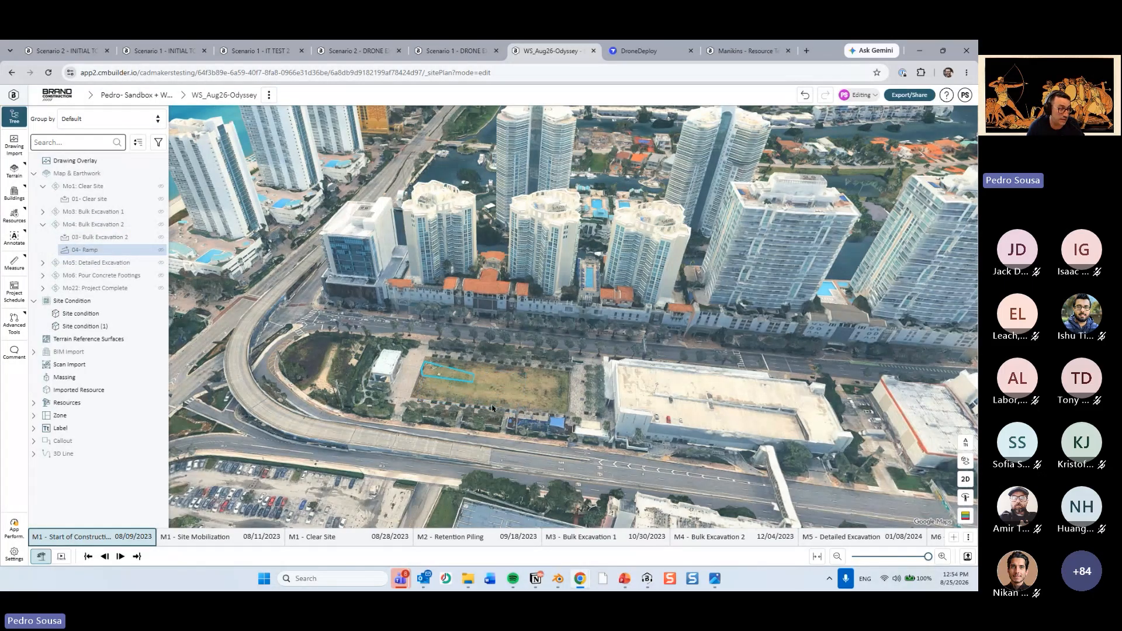
# Select the site condition around the lawn in the model, and clear the selection.
pyautogui.scroll(3, 456, 368)
pyautogui.click(630, 378)
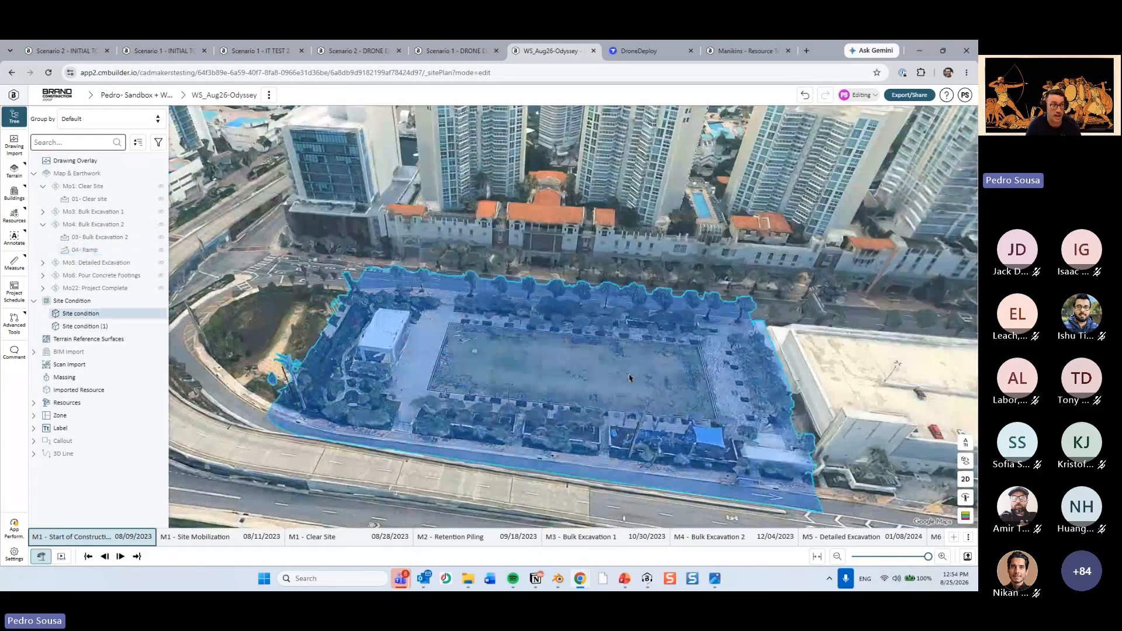
pyautogui.click(830, 345)
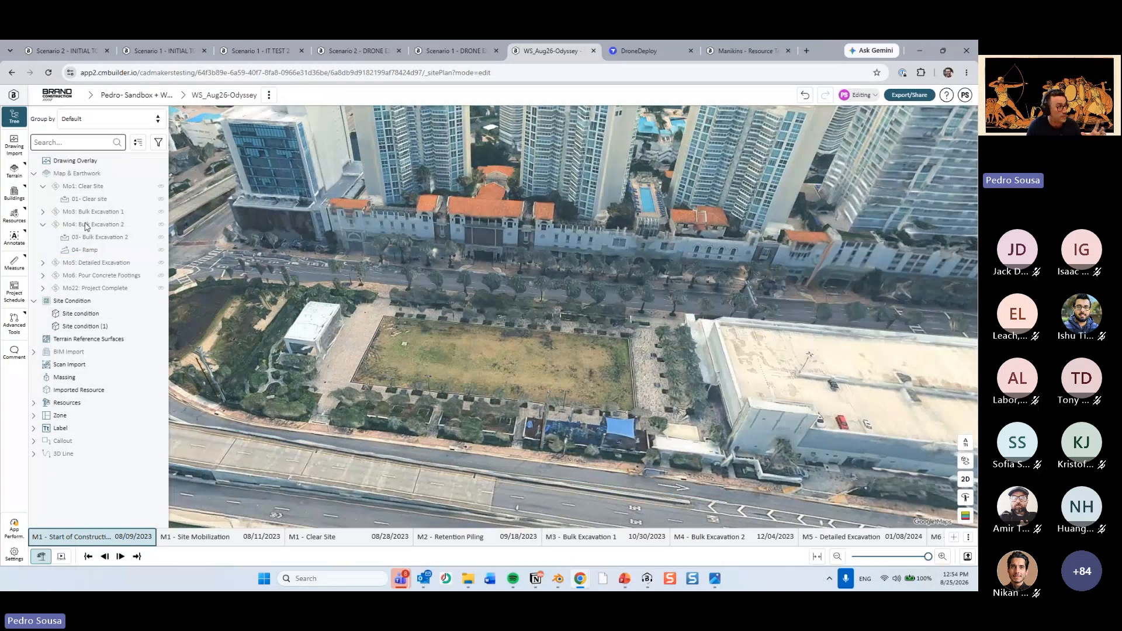
# Highlight Bulk Excavation 2 and Bulk Excavation 1 on the site from the tree, and expand Detailed Excavation to list its footings.
pyautogui.click(91, 240)
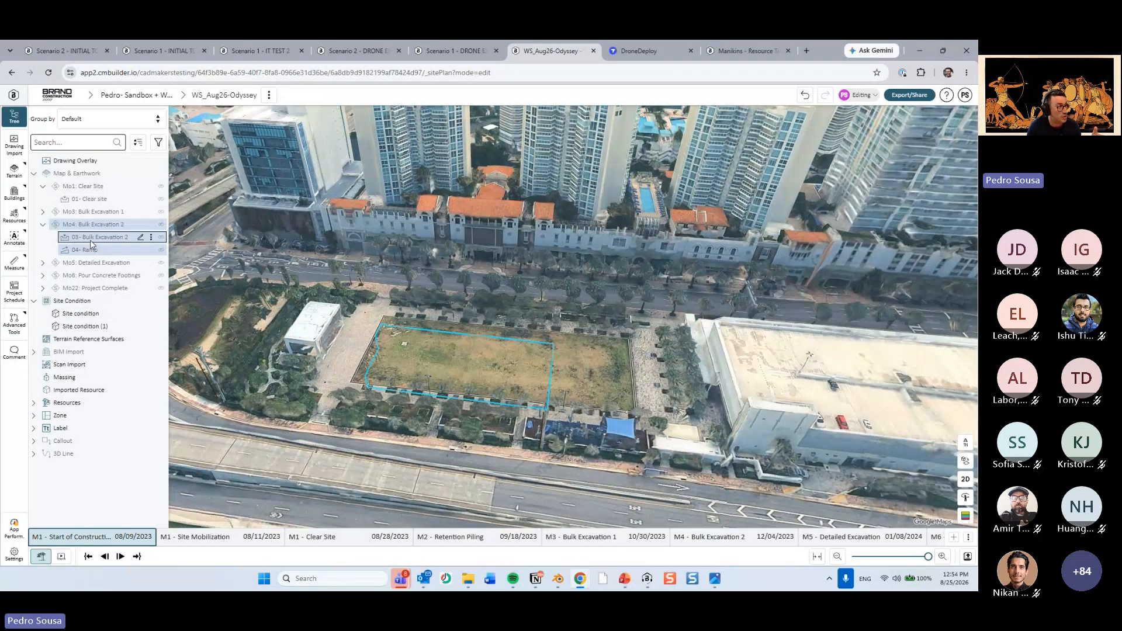
pyautogui.click(93, 212)
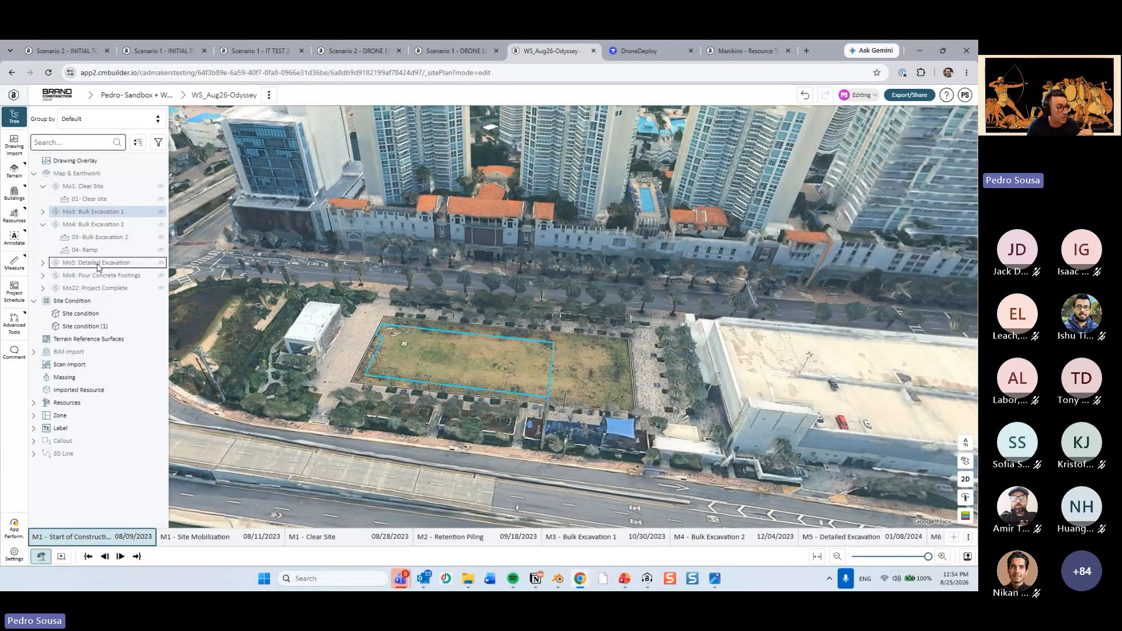
pyautogui.click(99, 265)
pyautogui.click(42, 263)
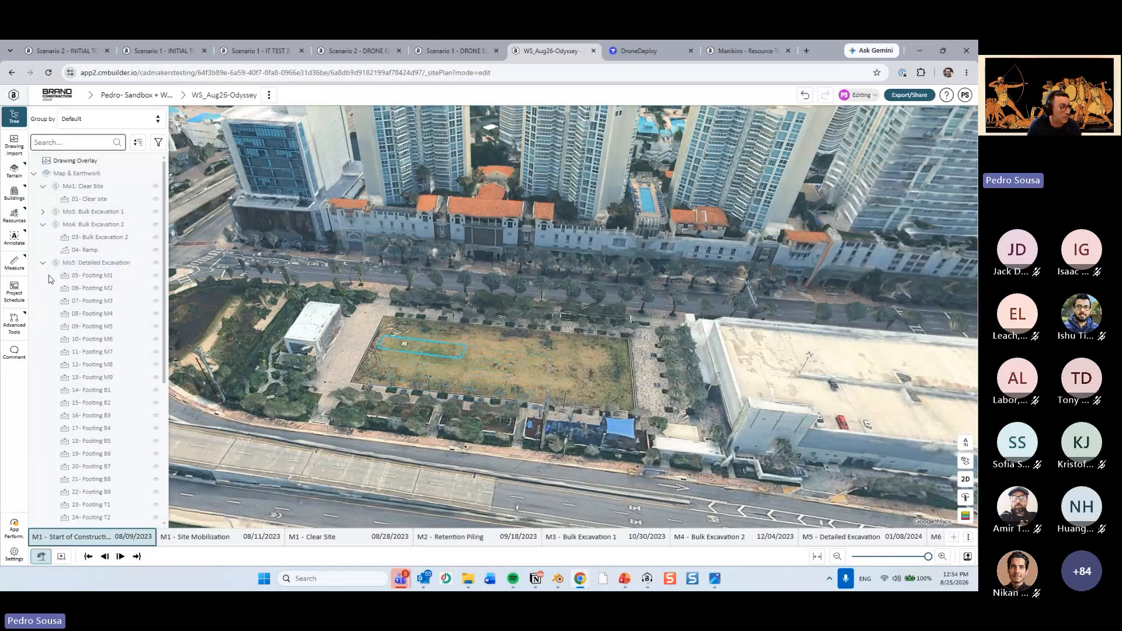
# Select Footing B2 and Footing B4 in the tree to locate them on the site.
pyautogui.click(97, 403)
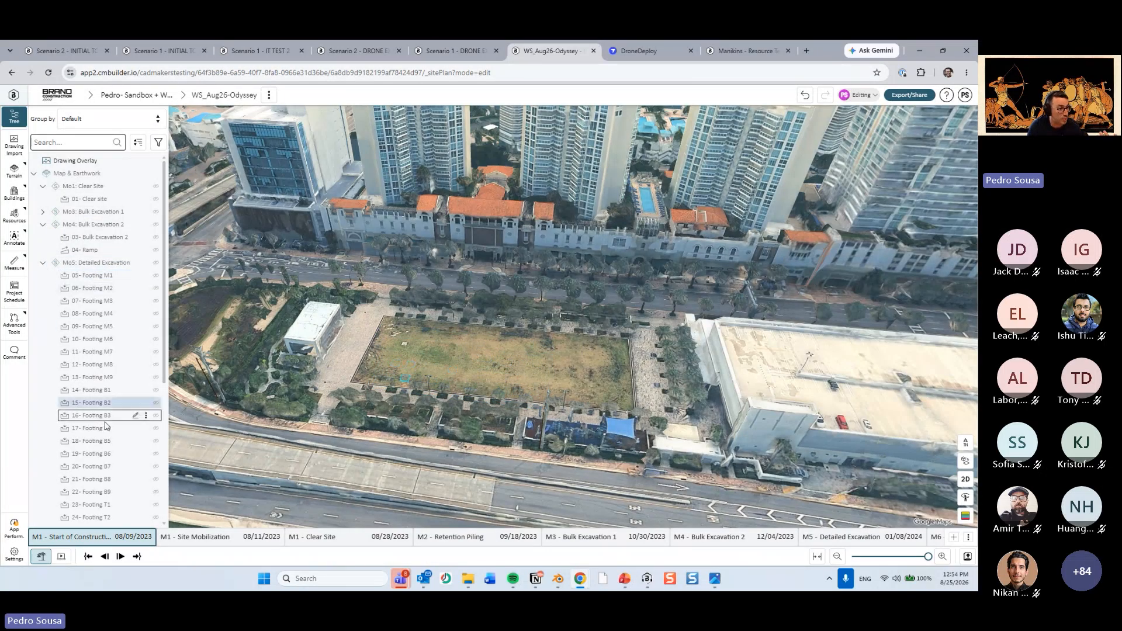
pyautogui.click(99, 428)
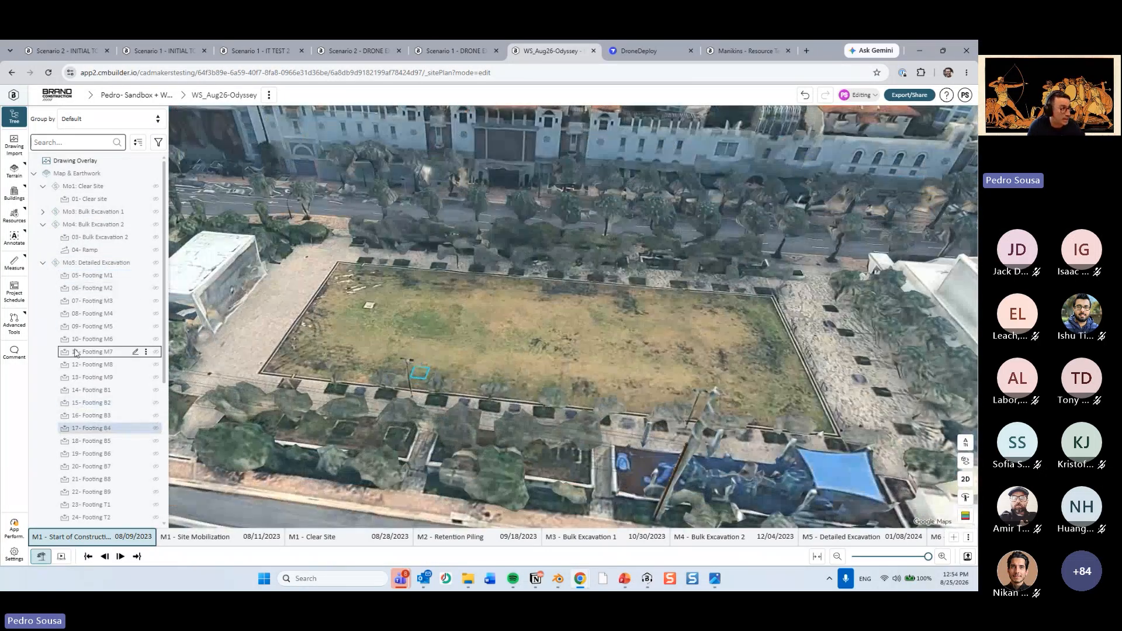
pyautogui.scroll(-3, 74, 352)
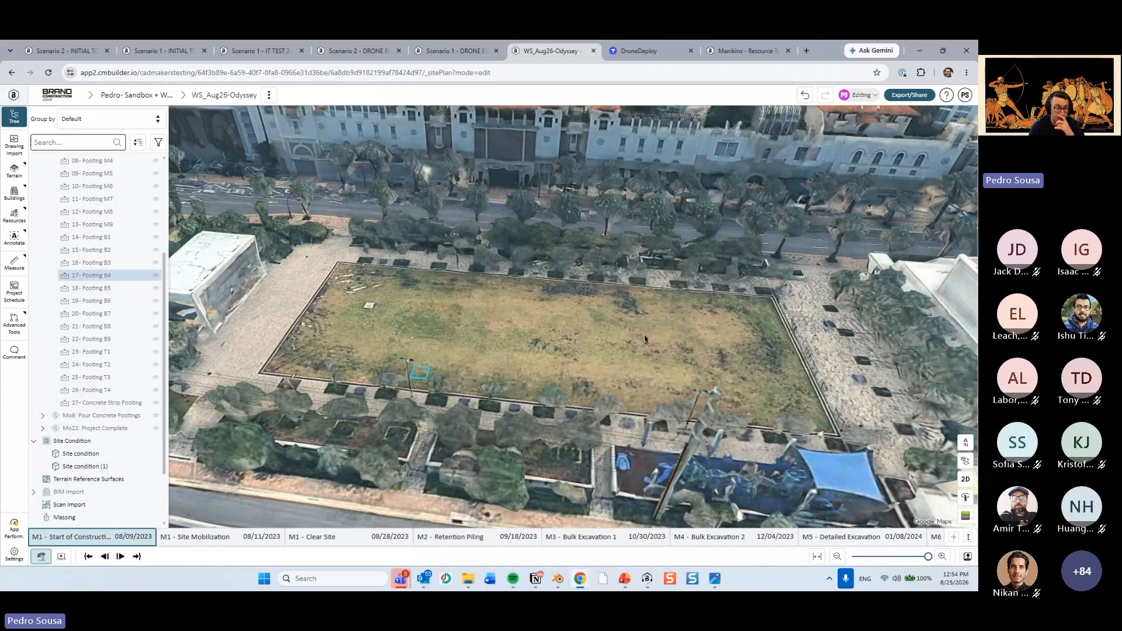
# Switch to PowerPoint and go from the Earthwork on Timeline slide to the Manikin Updates slide.
pyautogui.click(624, 579)
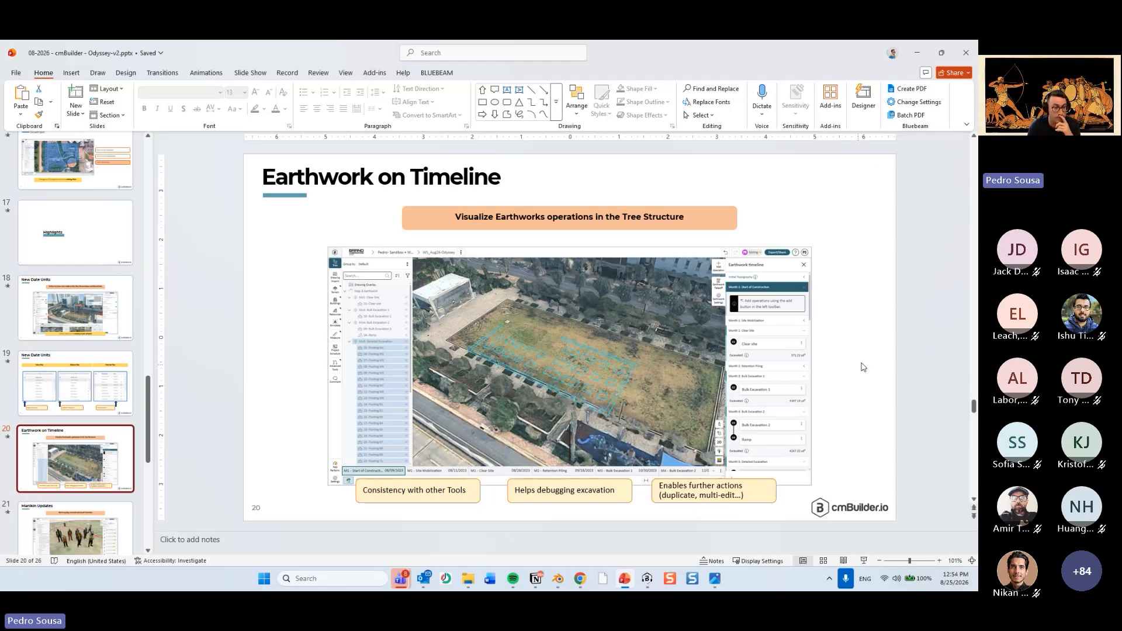
pyautogui.click(876, 349)
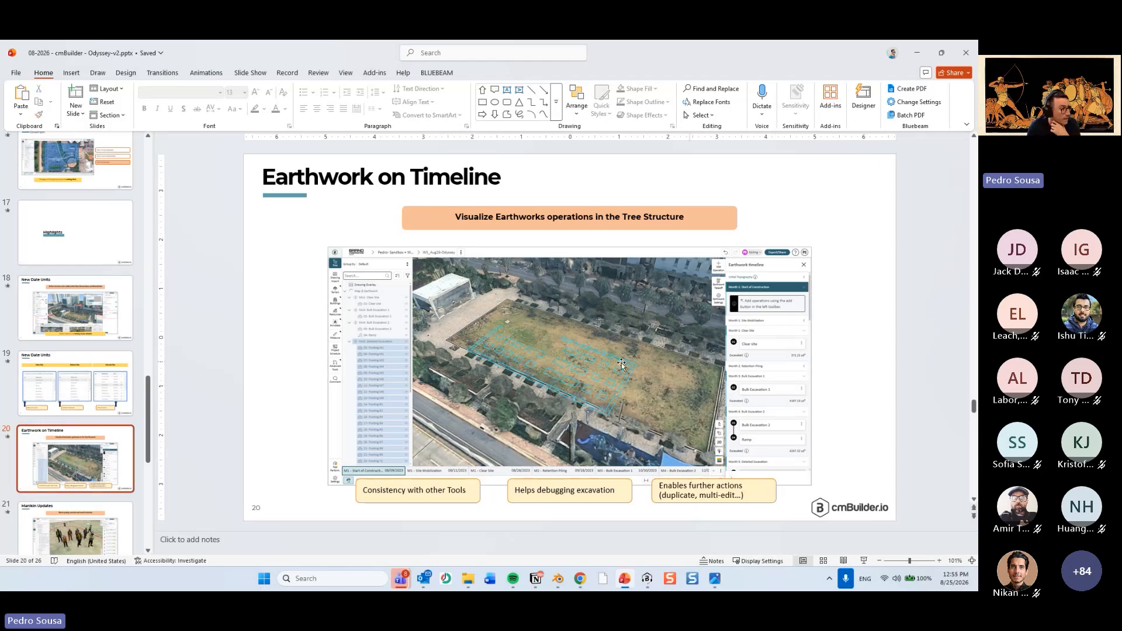
pyautogui.scroll(-2, 234, 376)
pyautogui.scroll(-1, 118, 402)
pyautogui.click(118, 402)
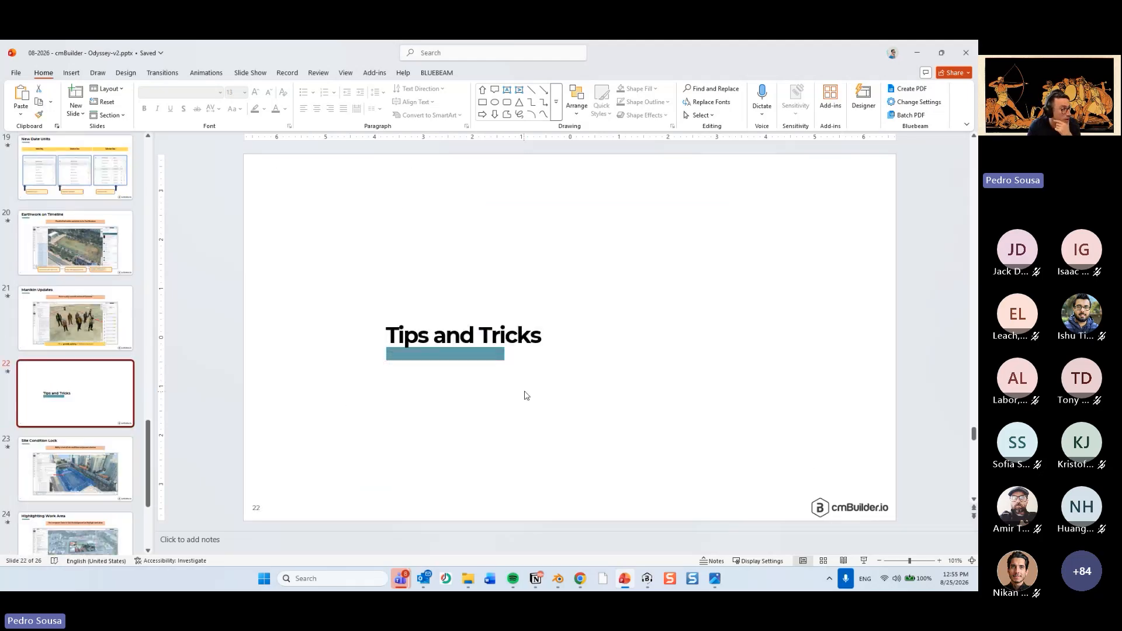
pyautogui.scroll(-2, 376, 388)
pyautogui.scroll(3, 221, 348)
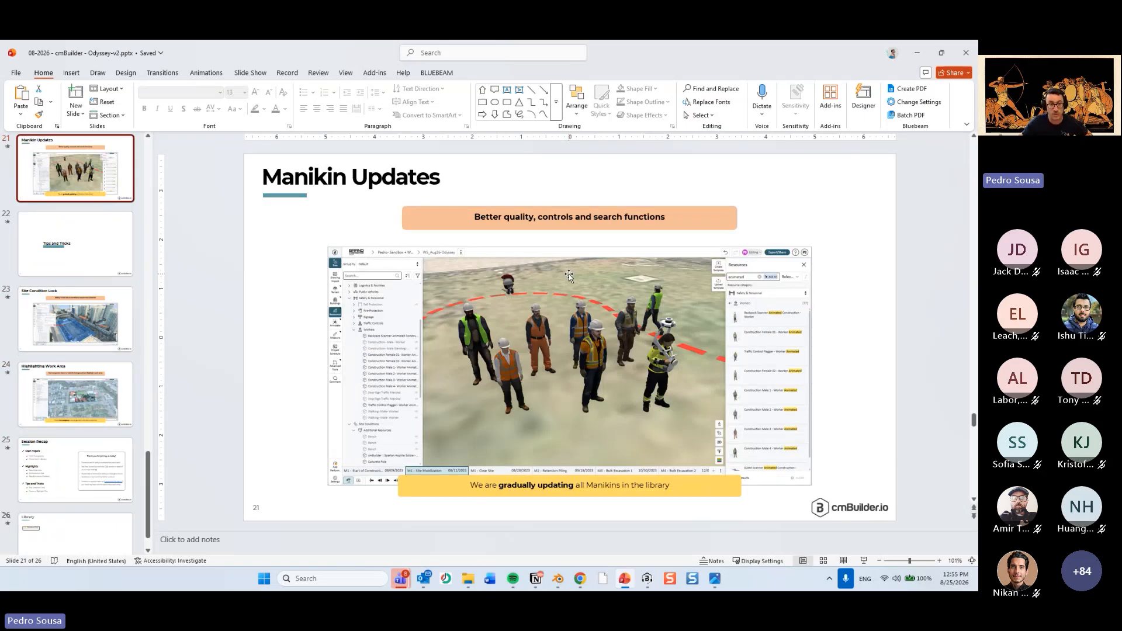
# Return to the site plan in the browser, advance to the M1 - Site Mobilization milestone and bring the manikins into view.
pyautogui.click(917, 52)
pyautogui.scroll(5, 376, 381)
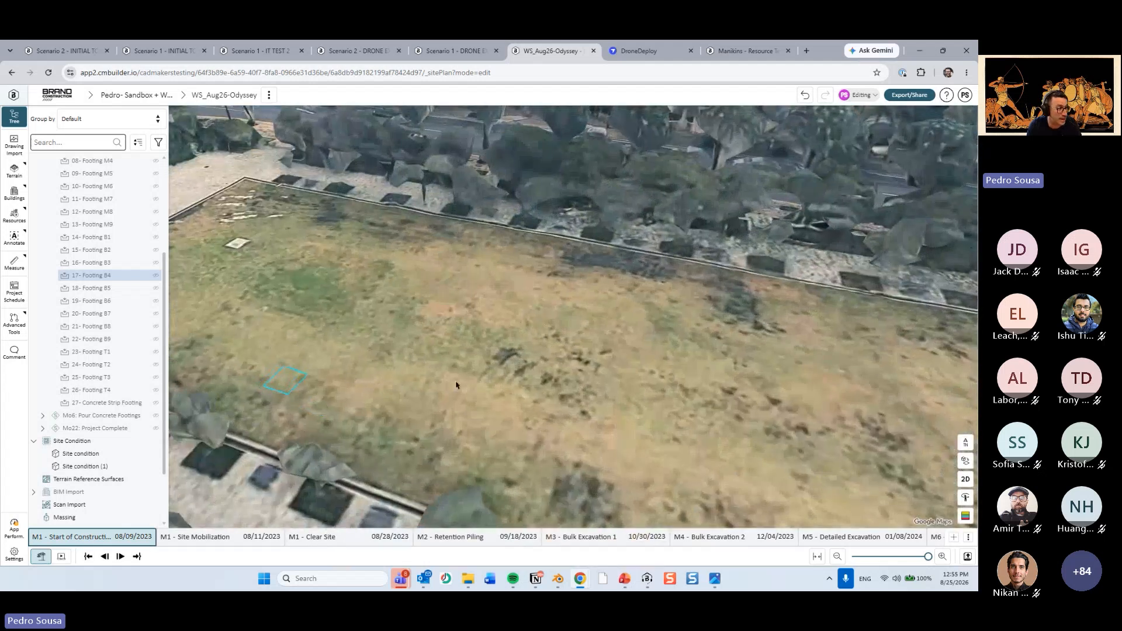
pyautogui.moveTo(456, 385); pyautogui.dragTo(215, 429, button='middle')
pyautogui.press('Right')
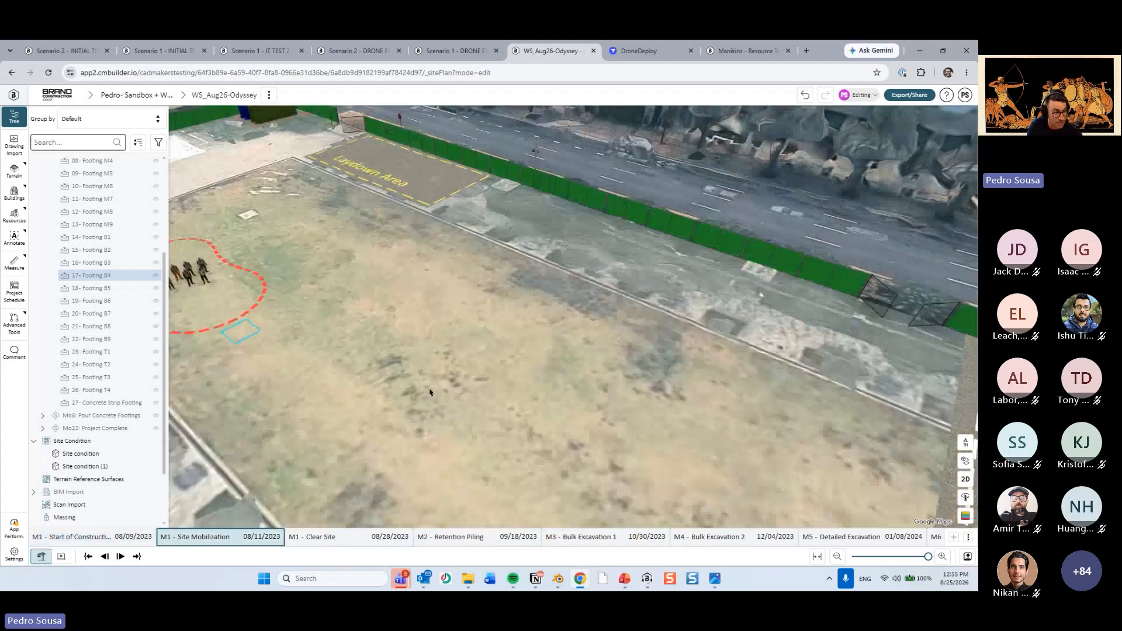
pyautogui.moveTo(428, 390); pyautogui.dragTo(620, 354, button='middle')
pyautogui.moveTo(404, 255); pyautogui.dragTo(427, 332, button='middle')
pyautogui.scroll(2, 427, 331)
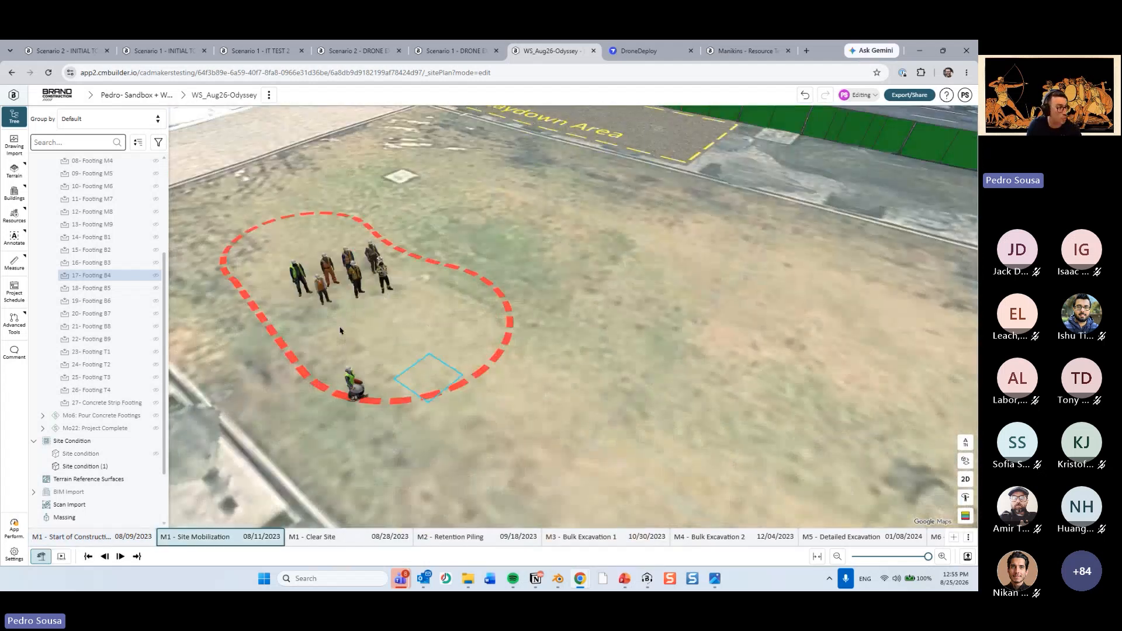
# Collapse Map & Earthwork in the tree and inspect the standing manikins up close.
pyautogui.scroll(3, 168, 193)
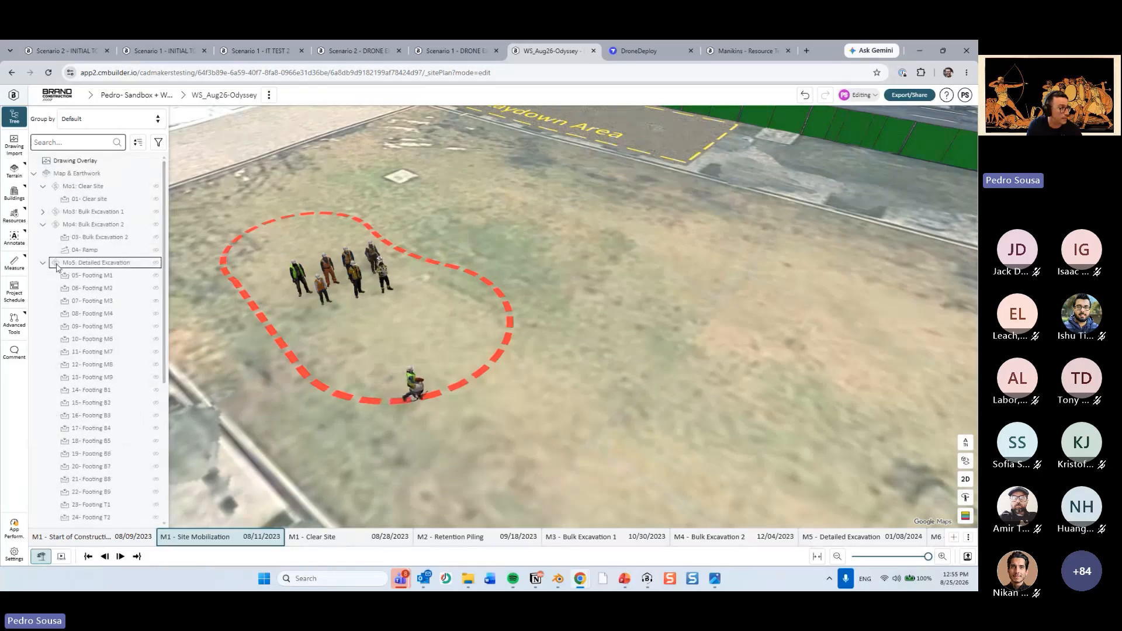
pyautogui.click(34, 173)
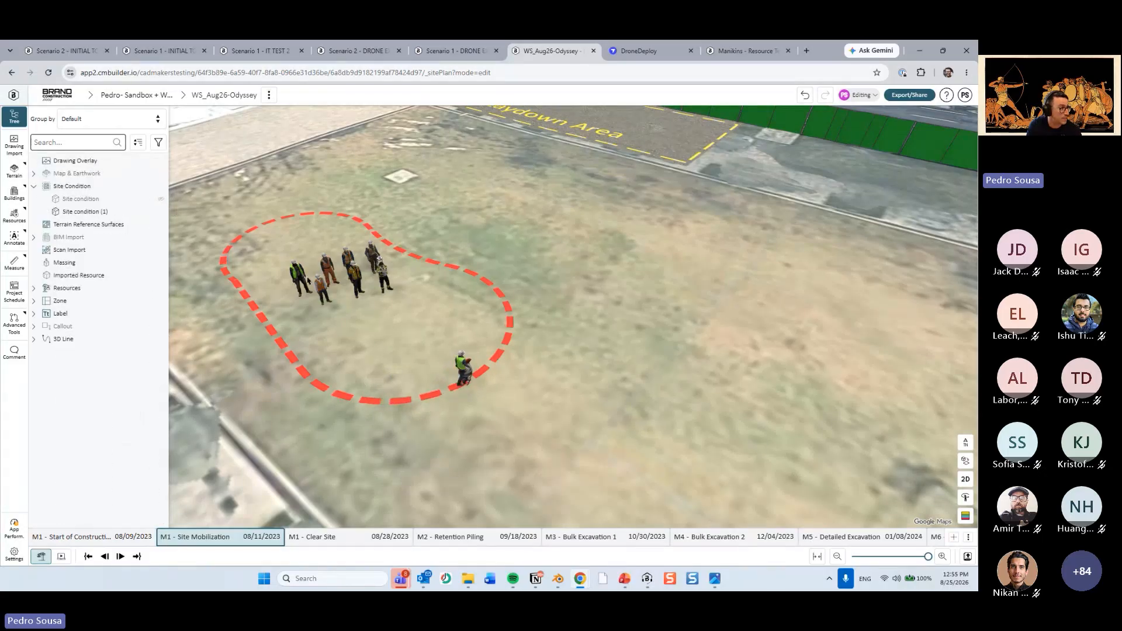
pyautogui.scroll(5, 587, 426)
pyautogui.moveTo(586, 426); pyautogui.dragTo(535, 328, button='right')
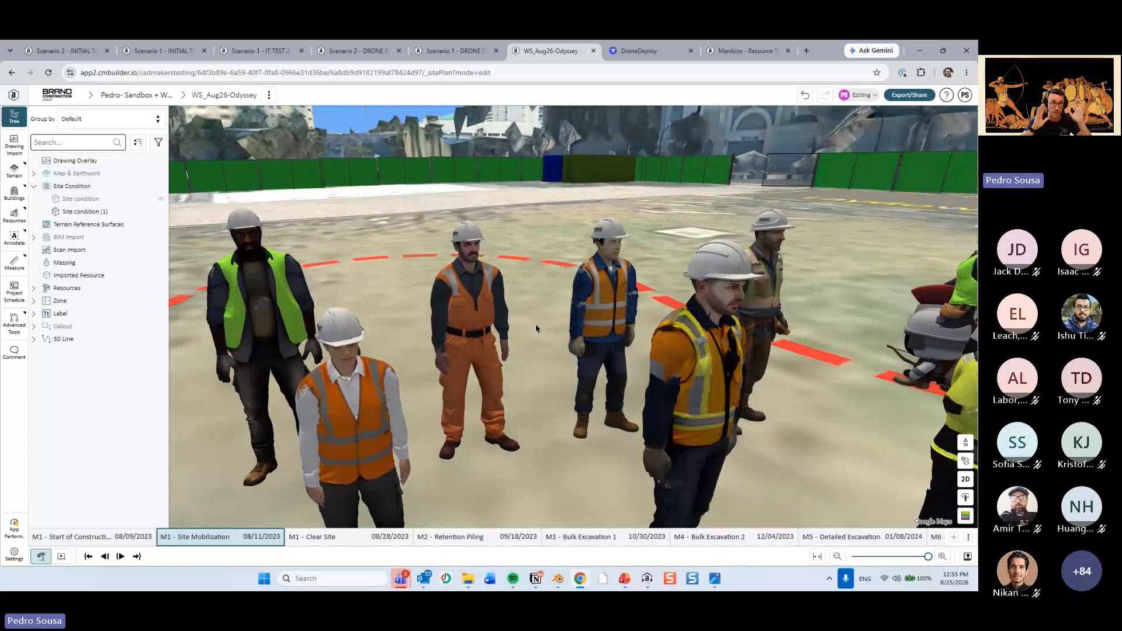
# Examine the manikin group from other angles, including the animated worker travelling along the red dashed path.
pyautogui.scroll(-3, 363, 130)
pyautogui.moveTo(364, 129); pyautogui.dragTo(352, 104, button='right')
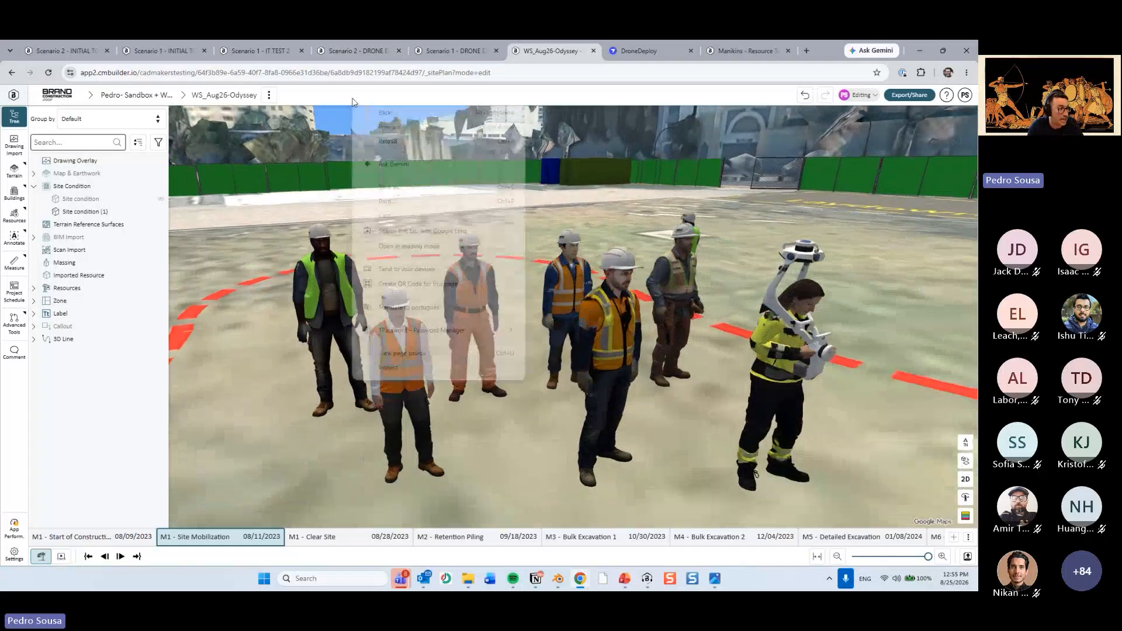
pyautogui.press('Escape')
pyautogui.scroll(-2, 438, 281)
pyautogui.moveTo(438, 282); pyautogui.dragTo(451, 328, button='right')
pyautogui.scroll(3, 502, 322)
pyautogui.moveTo(469, 276); pyautogui.dragTo(506, 289, button='right')
pyautogui.scroll(-2, 666, 258)
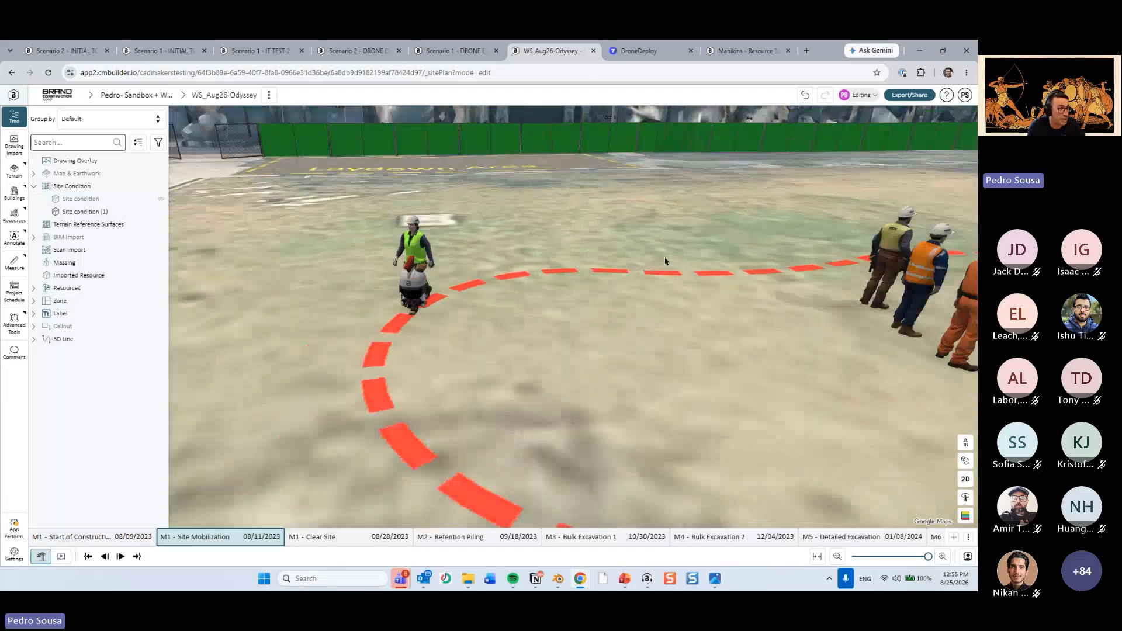
# Apply the SitePlan Mode People Animation visual programming template to the Construction Male 3 worker.
pyautogui.moveTo(667, 258); pyautogui.dragTo(396, 326, button='right')
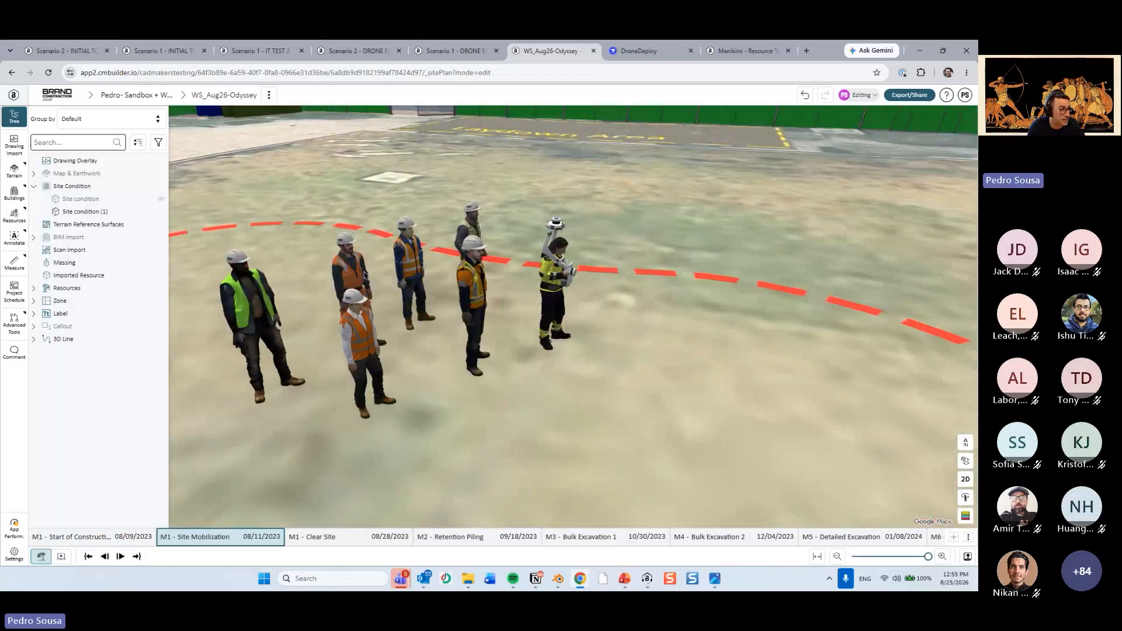
pyautogui.click(343, 268)
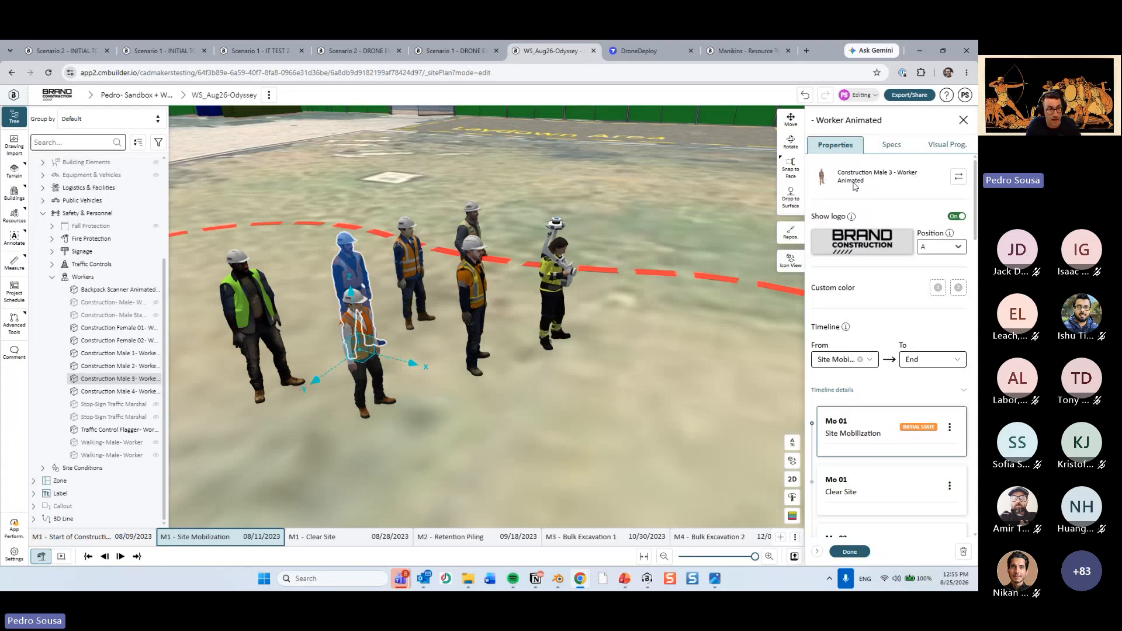
pyautogui.click(950, 147)
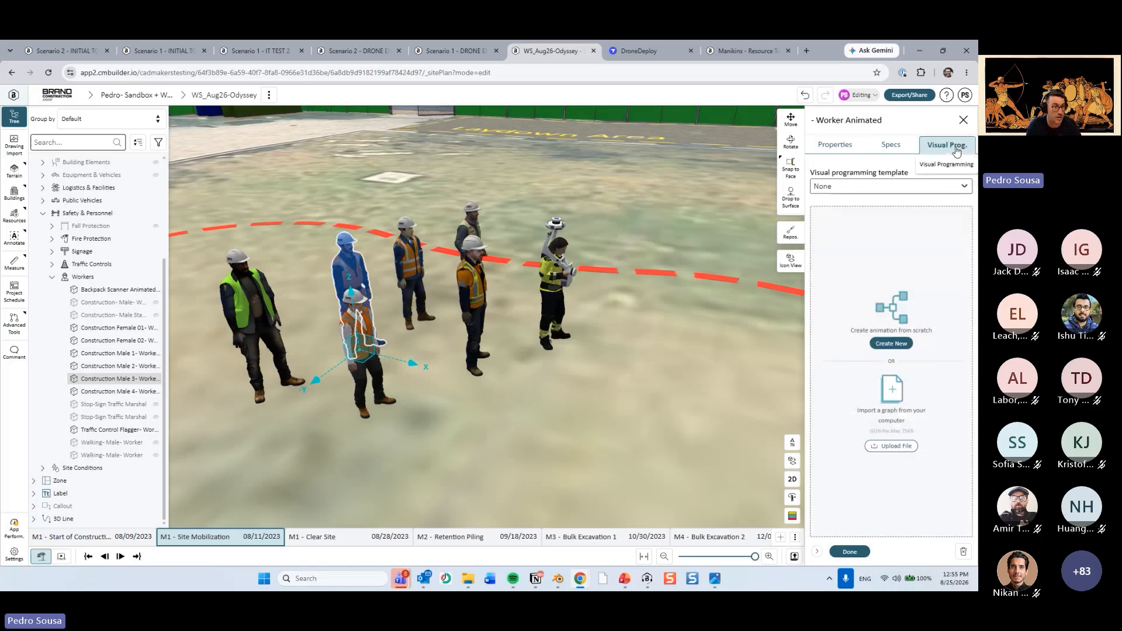
pyautogui.click(949, 185)
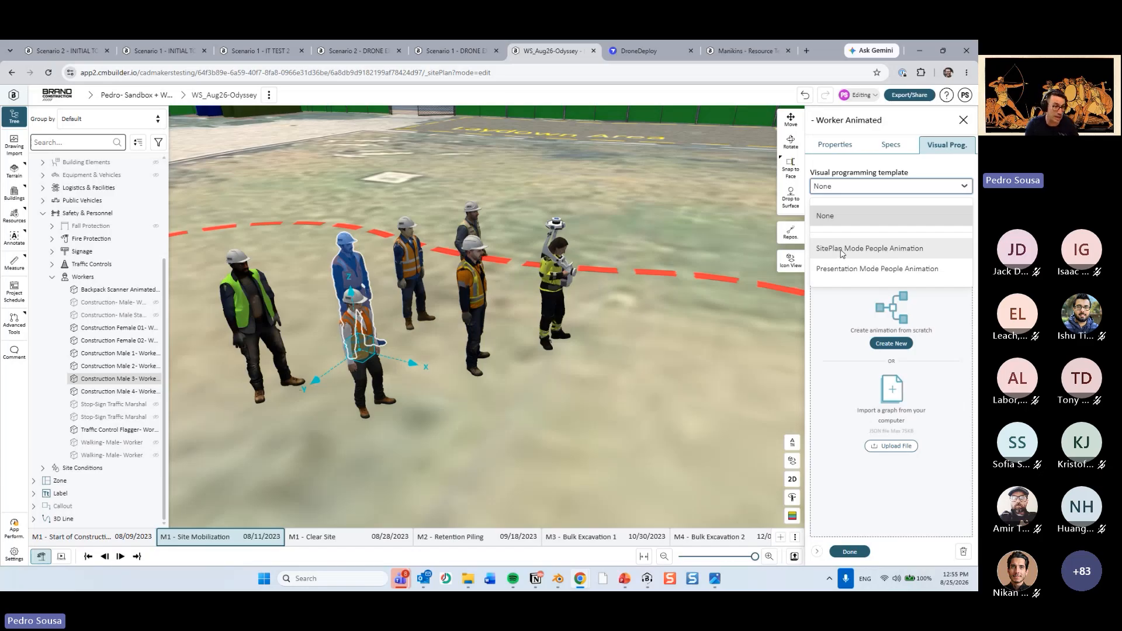
pyautogui.click(859, 248)
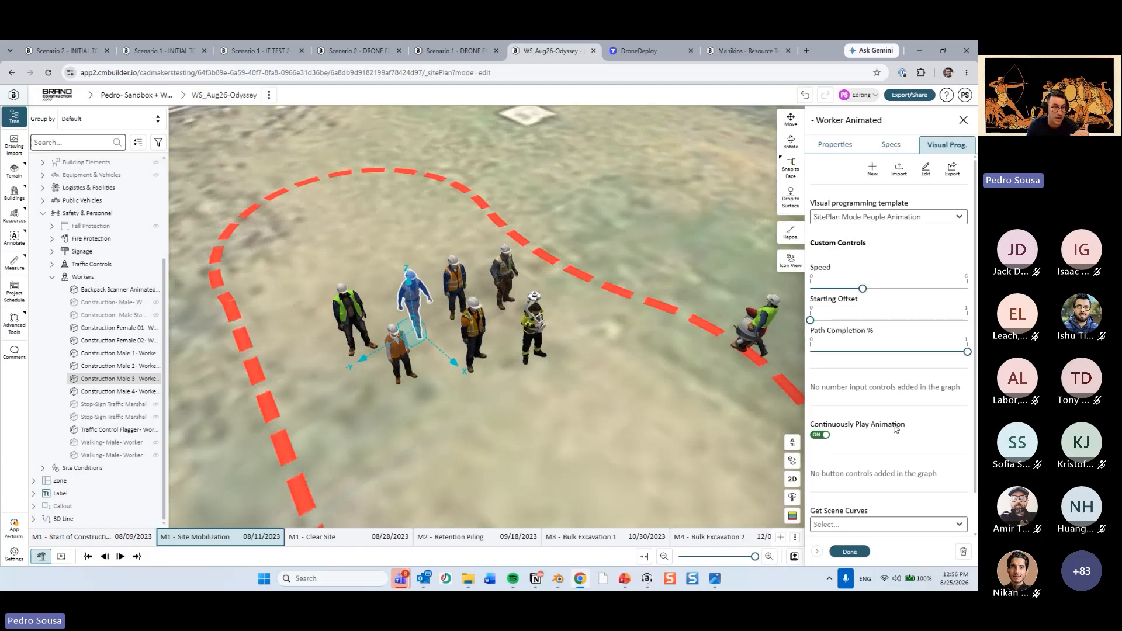
# Review the worker's custom animation controls and examine the template's node graph in the visual programming editor.
pyautogui.scroll(-1, 891, 426)
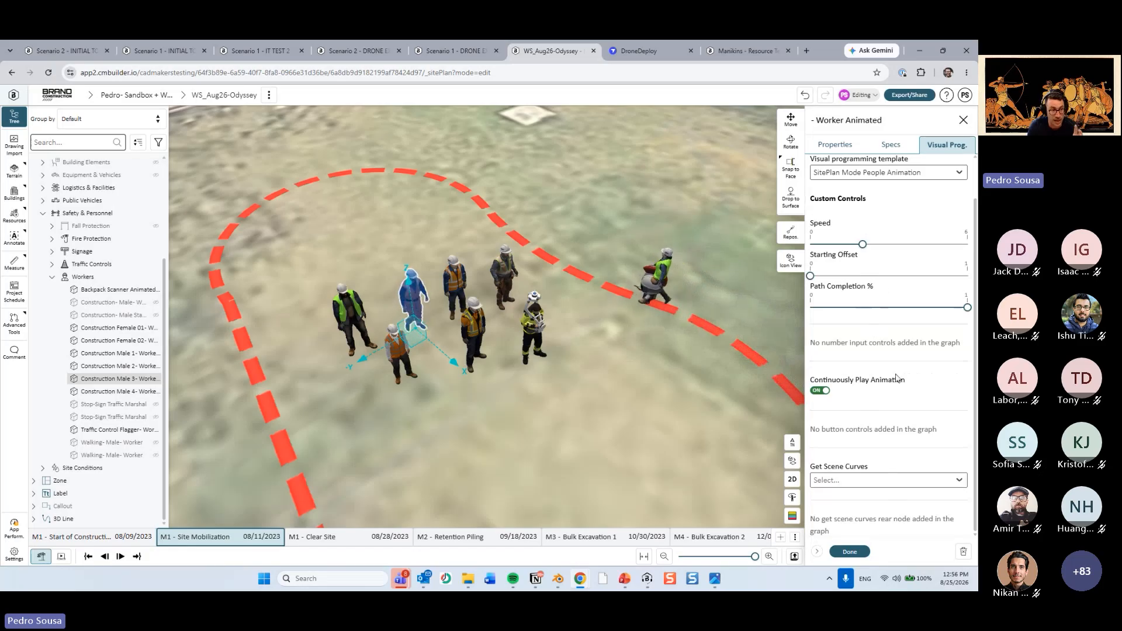
pyautogui.scroll(1, 897, 380)
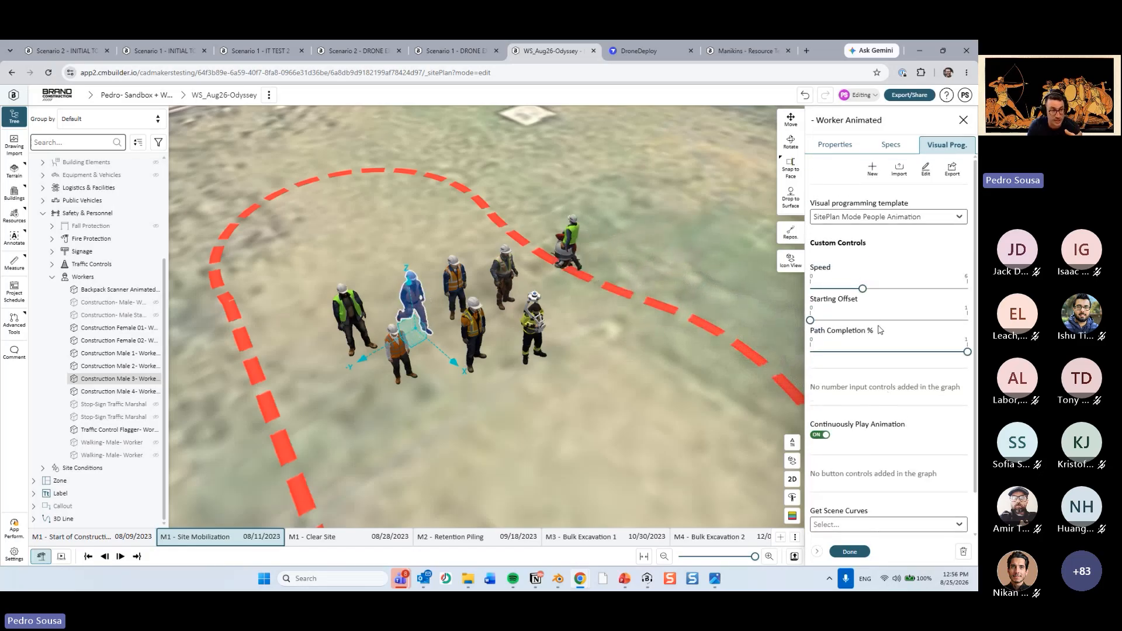
pyautogui.click(926, 169)
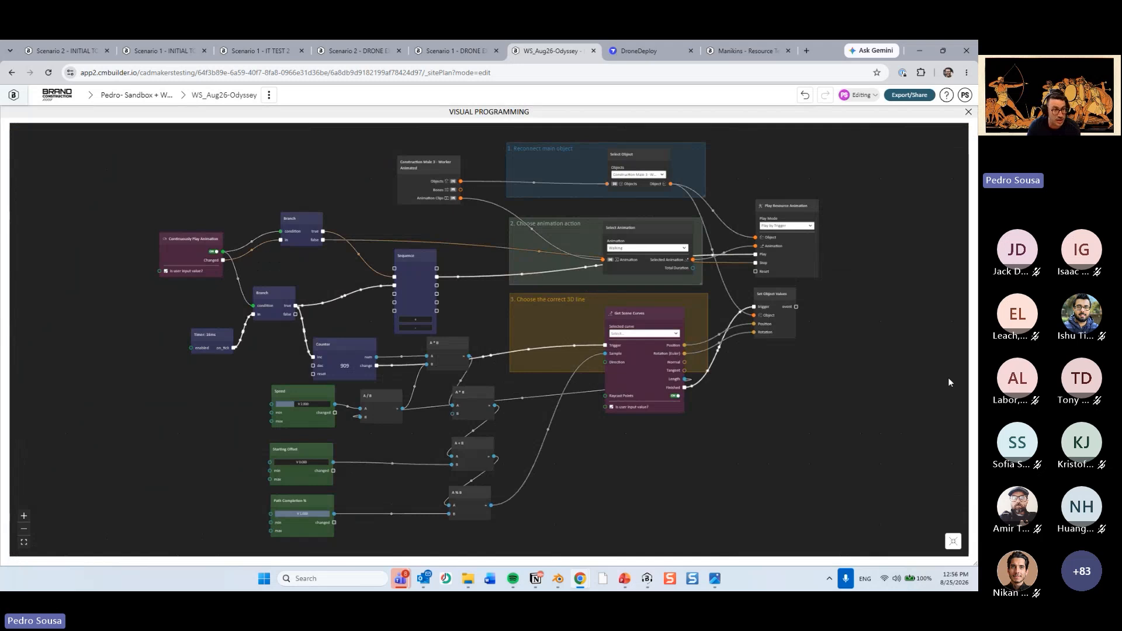
pyautogui.click(965, 111)
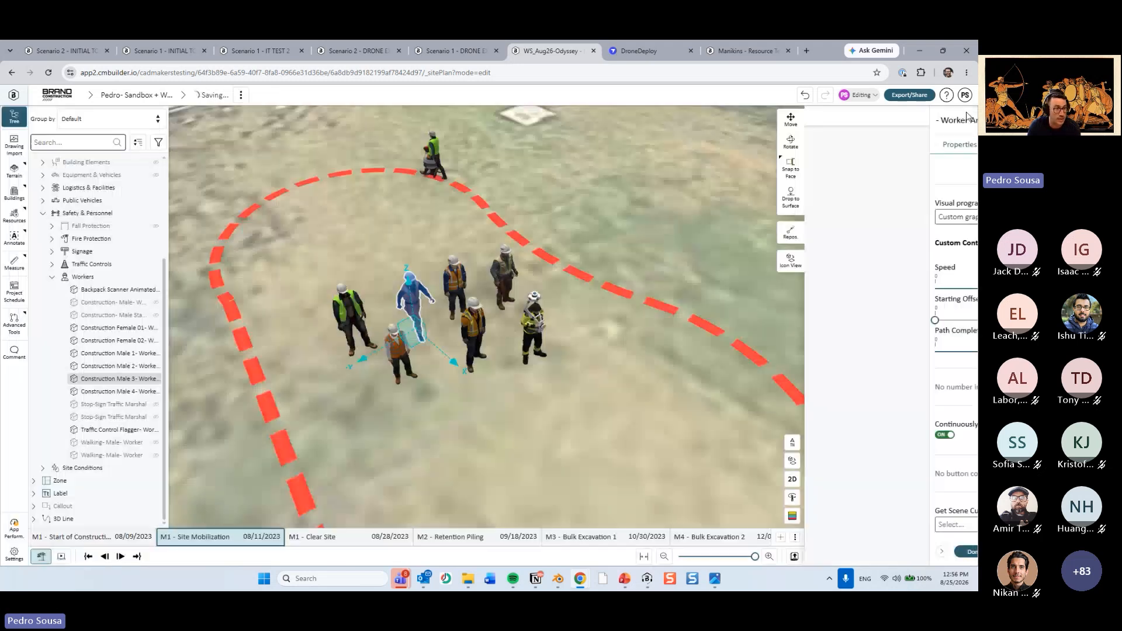
# Assign Animated_Path as the scene curve for the Construction Male 3 worker's animation.
pyautogui.click(871, 480)
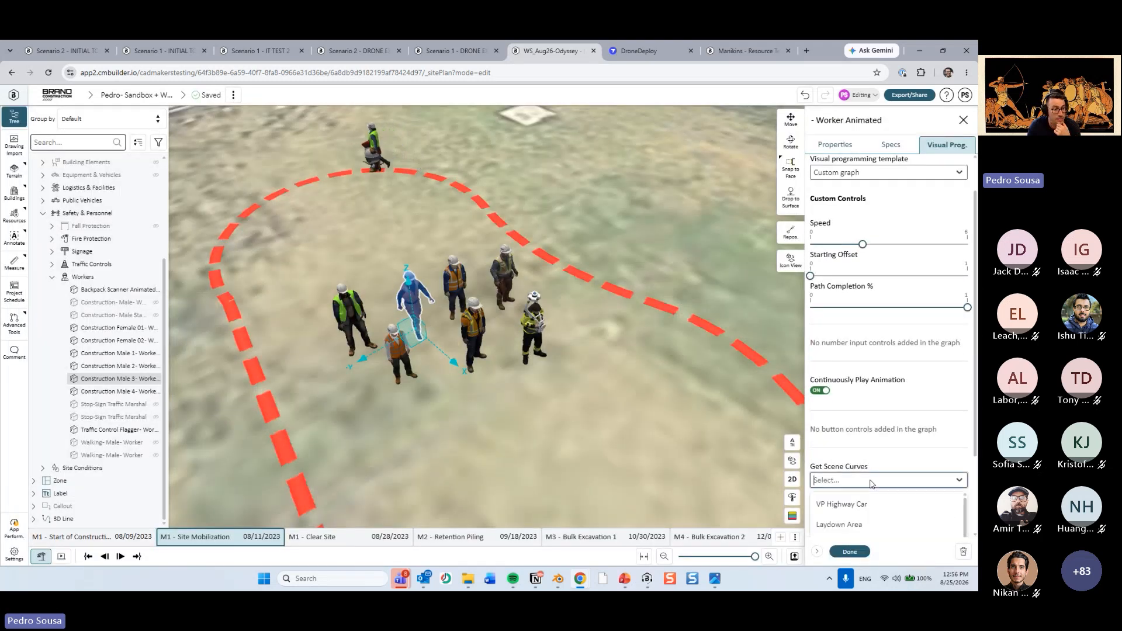
pyautogui.scroll(-2, 911, 287)
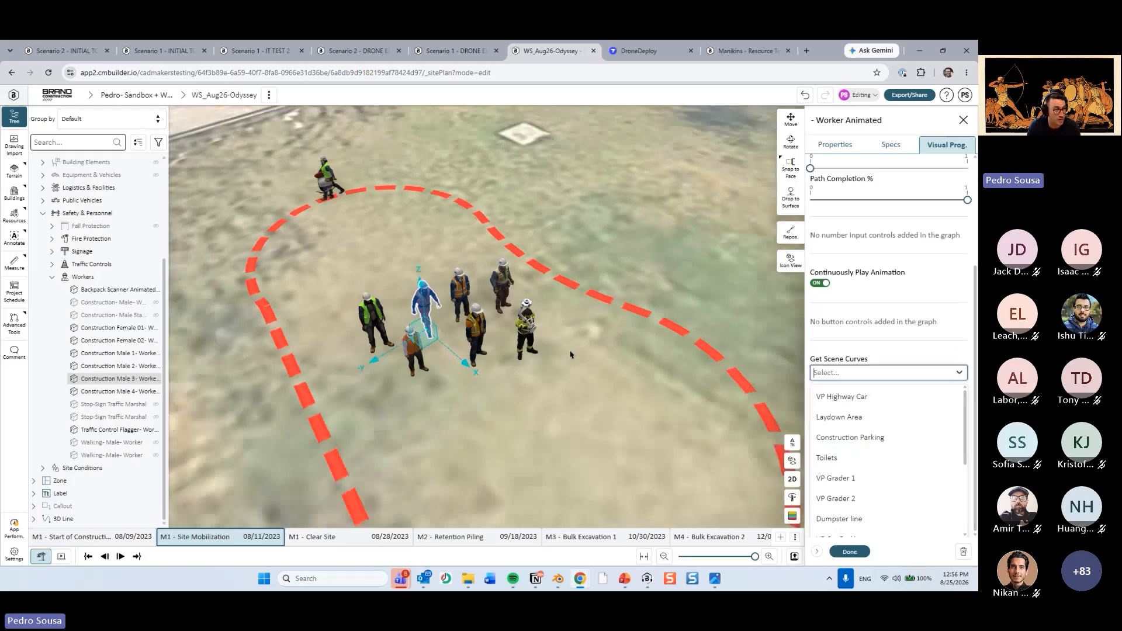
pyautogui.scroll(-2, 898, 477)
pyautogui.scroll(-3, 898, 480)
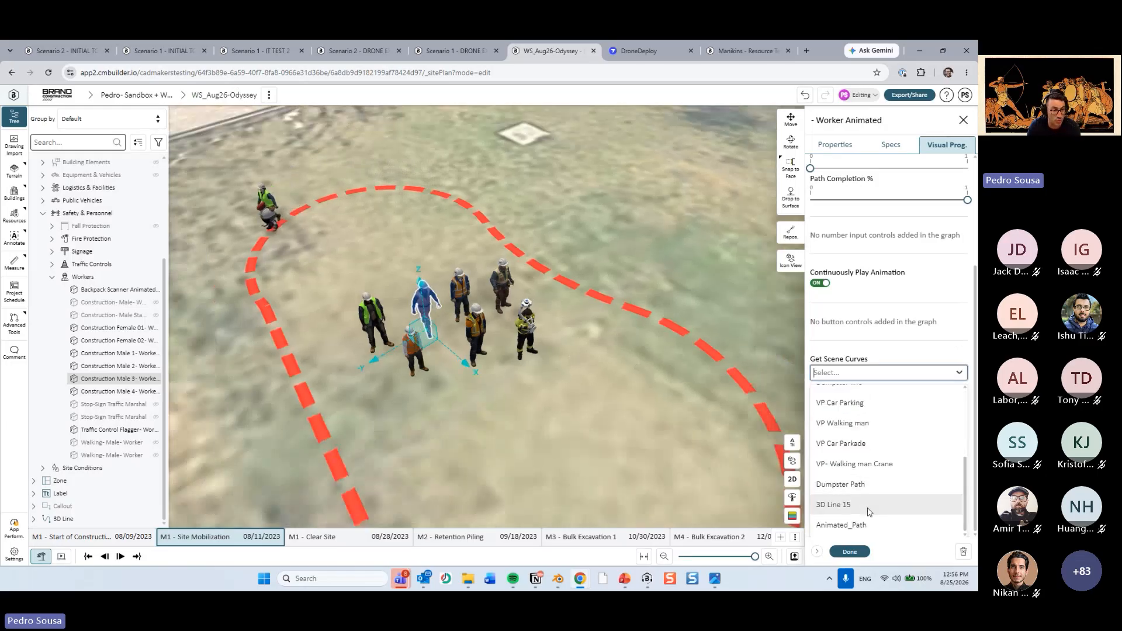
pyautogui.click(899, 524)
pyautogui.scroll(5, 575, 396)
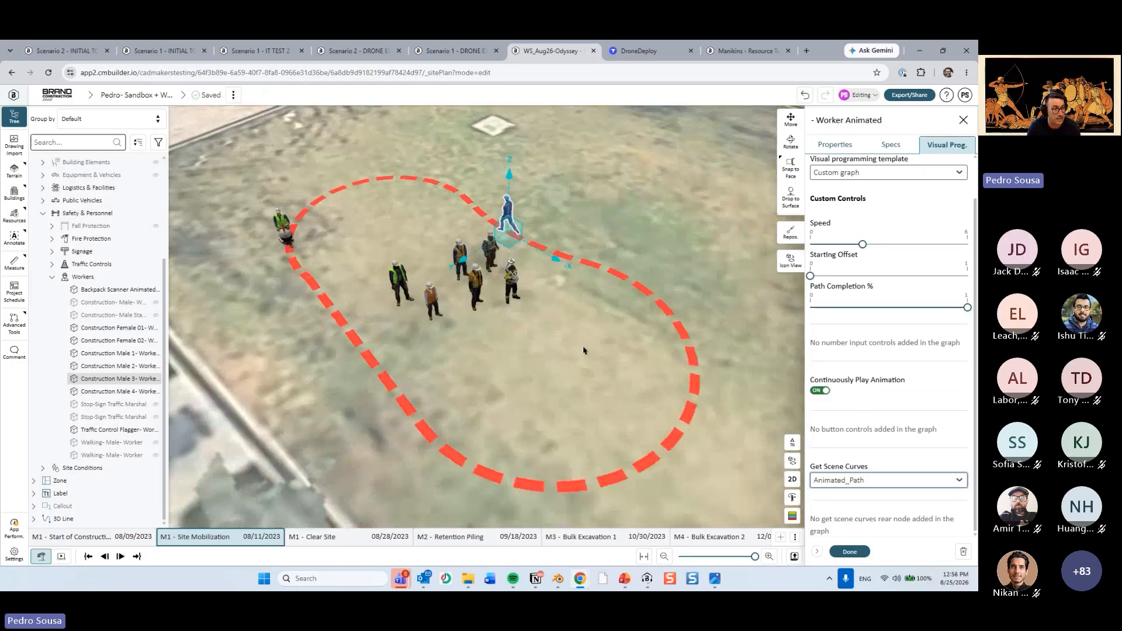
# Set the worker's starting offset to about a quarter and its speed to about 60% of the range, and finish editing.
pyautogui.click(851, 275)
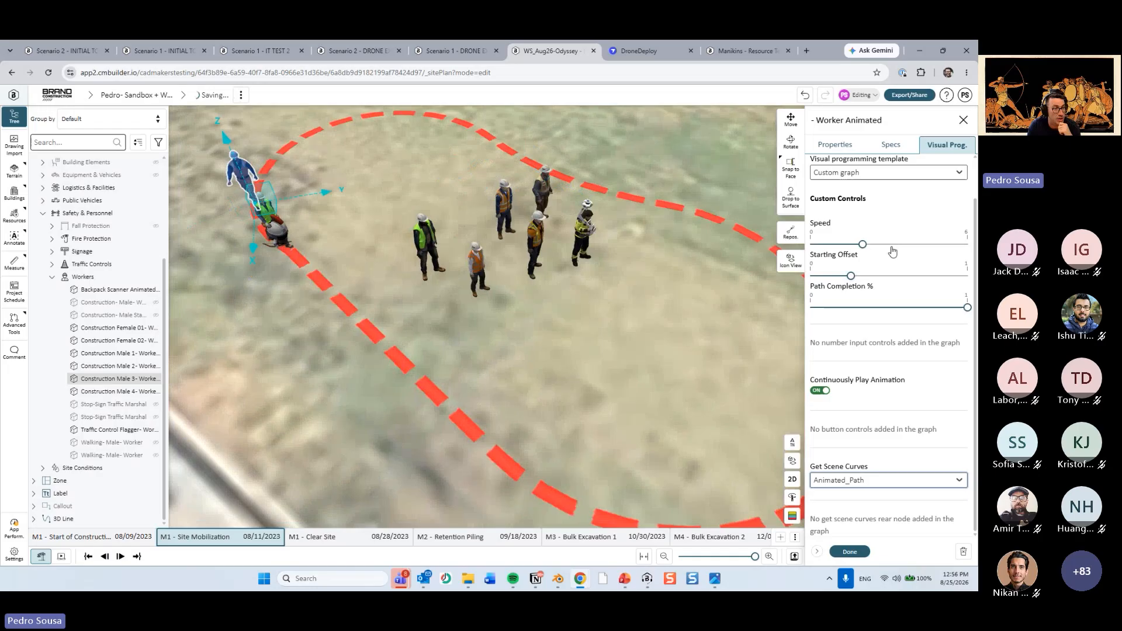
pyautogui.click(906, 244)
pyautogui.scroll(-2, 737, 362)
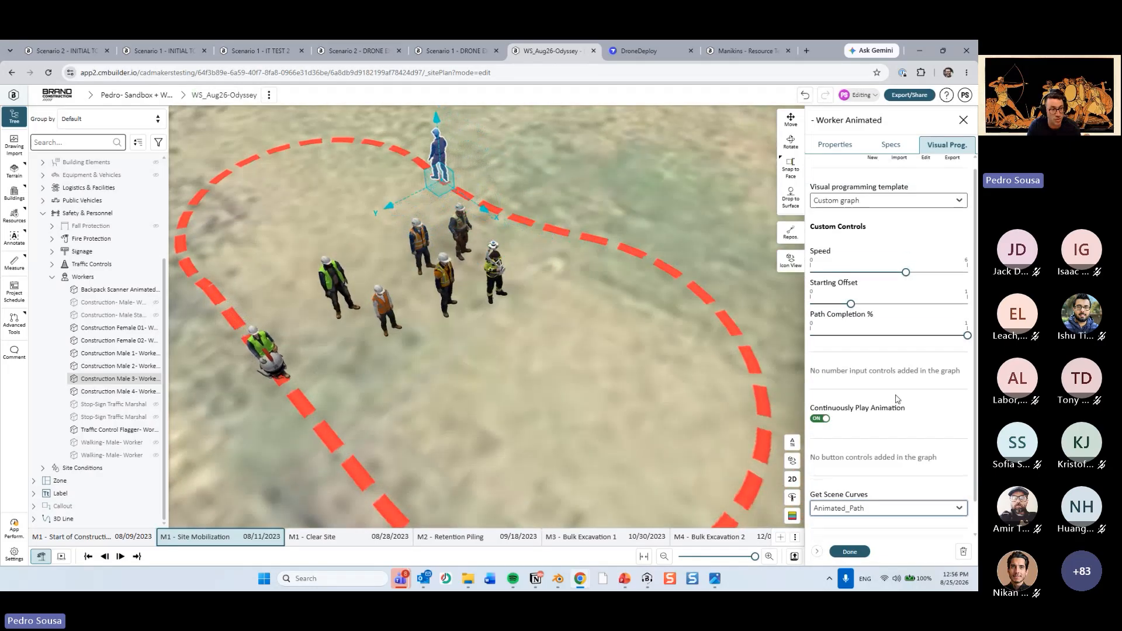
pyautogui.click(851, 552)
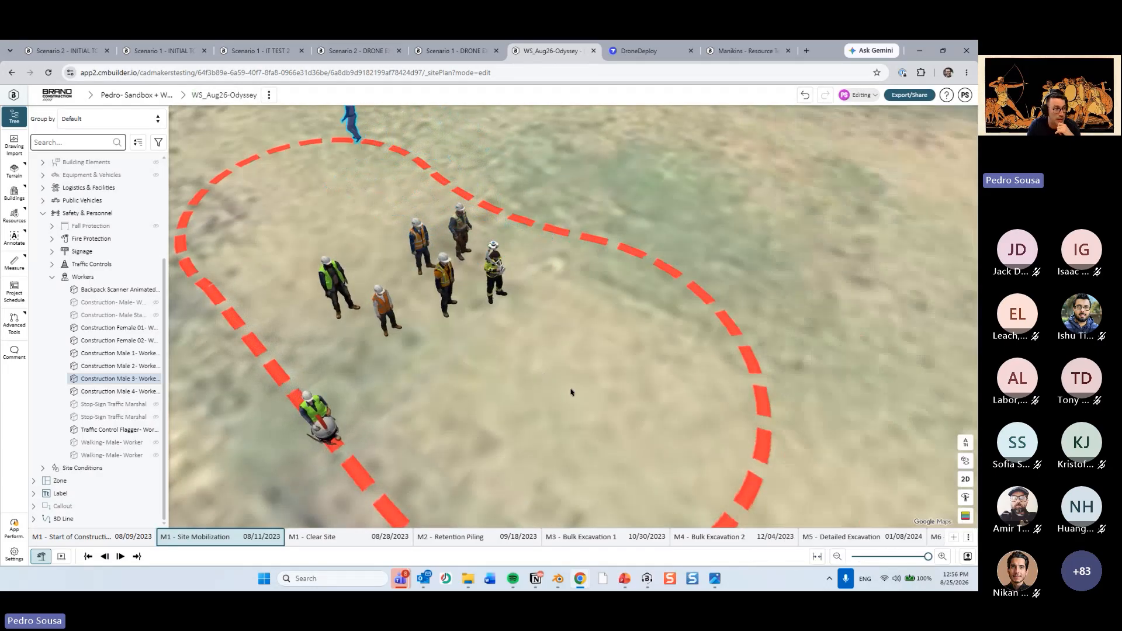
# Inspect the manikin group up close and open the properties of the Construction Female 02 worker.
pyautogui.scroll(2, 515, 403)
pyautogui.moveTo(516, 370); pyautogui.dragTo(490, 303)
pyautogui.scroll(3, 427, 337)
pyautogui.click(399, 257)
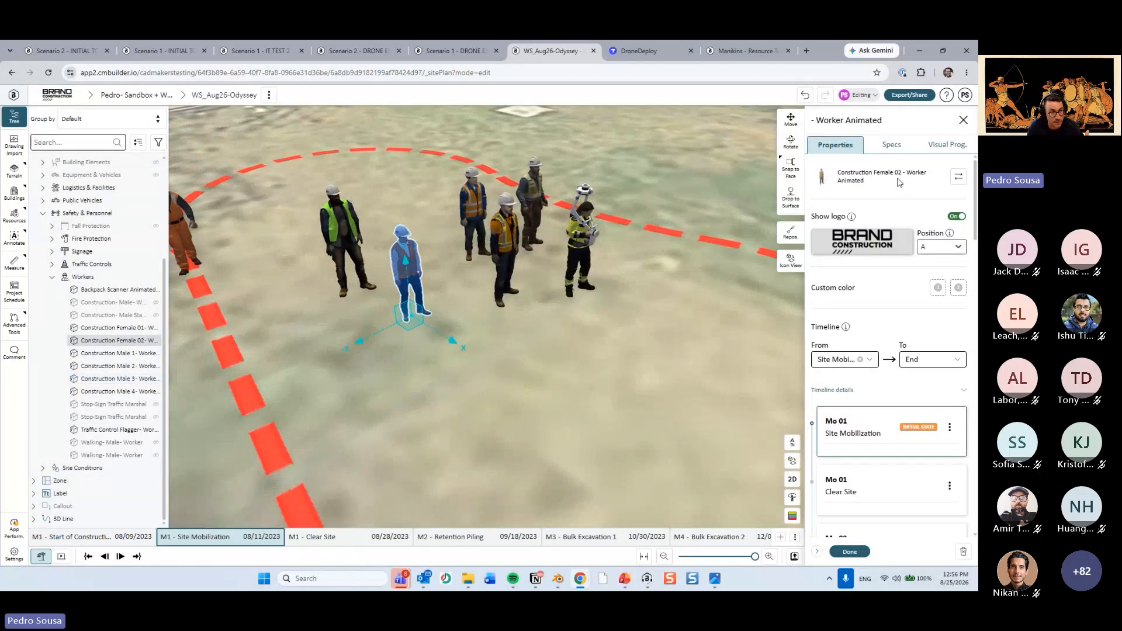
# Search the Workers resource library for "animated", review the matching manikins and clear the search.
pyautogui.click(146, 276)
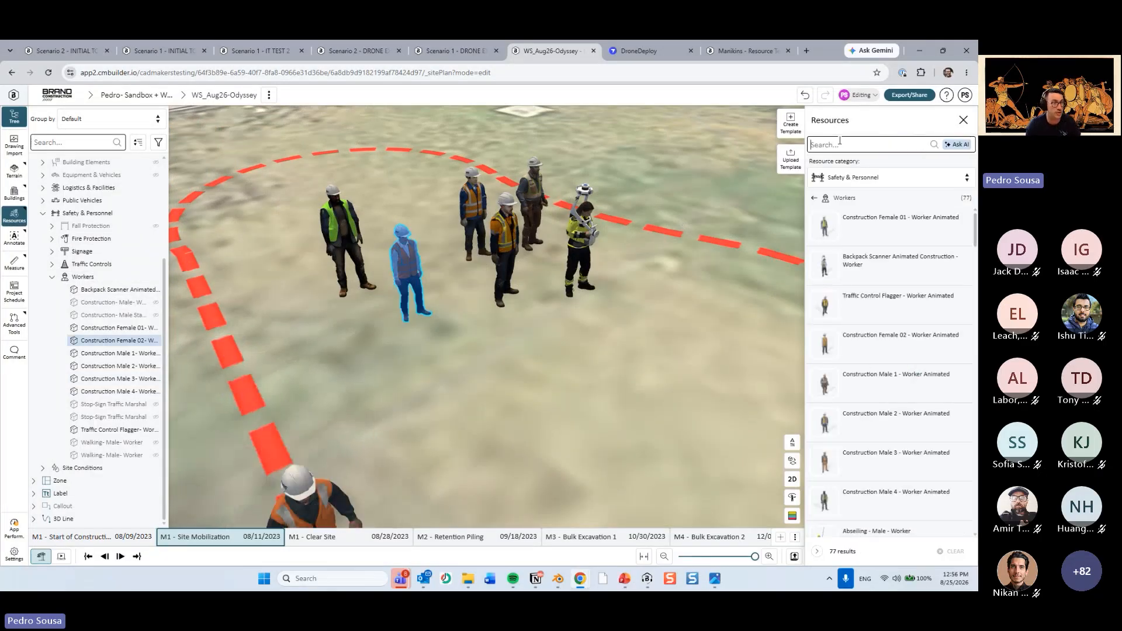
pyautogui.write('animated')
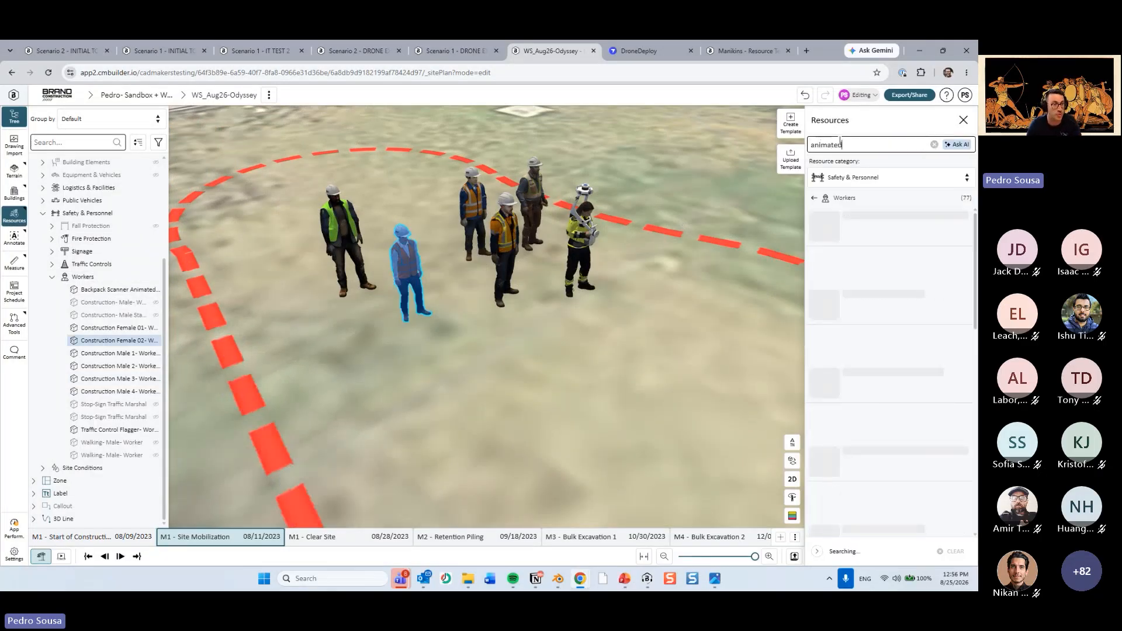
pyautogui.scroll(-1, 906, 320)
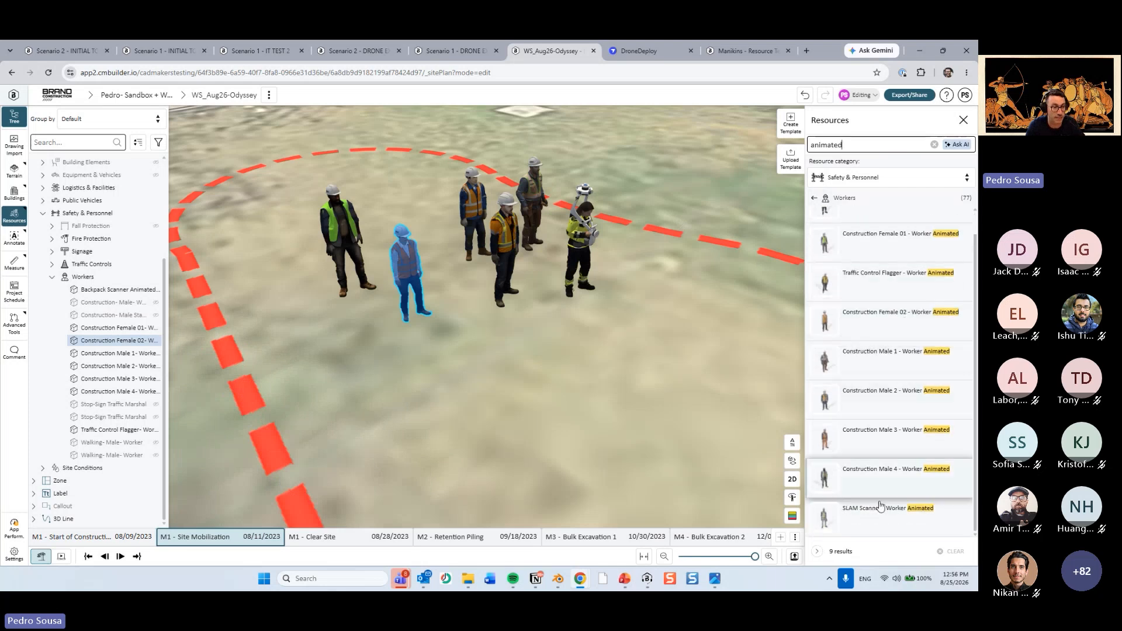
pyautogui.scroll(1, 905, 404)
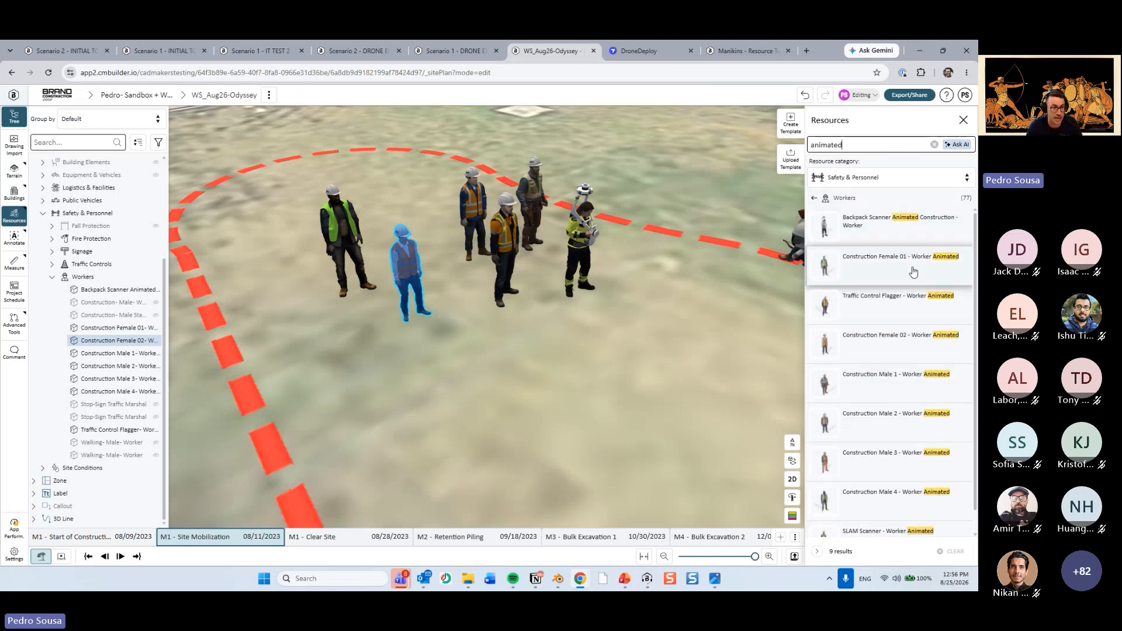
pyautogui.click(934, 144)
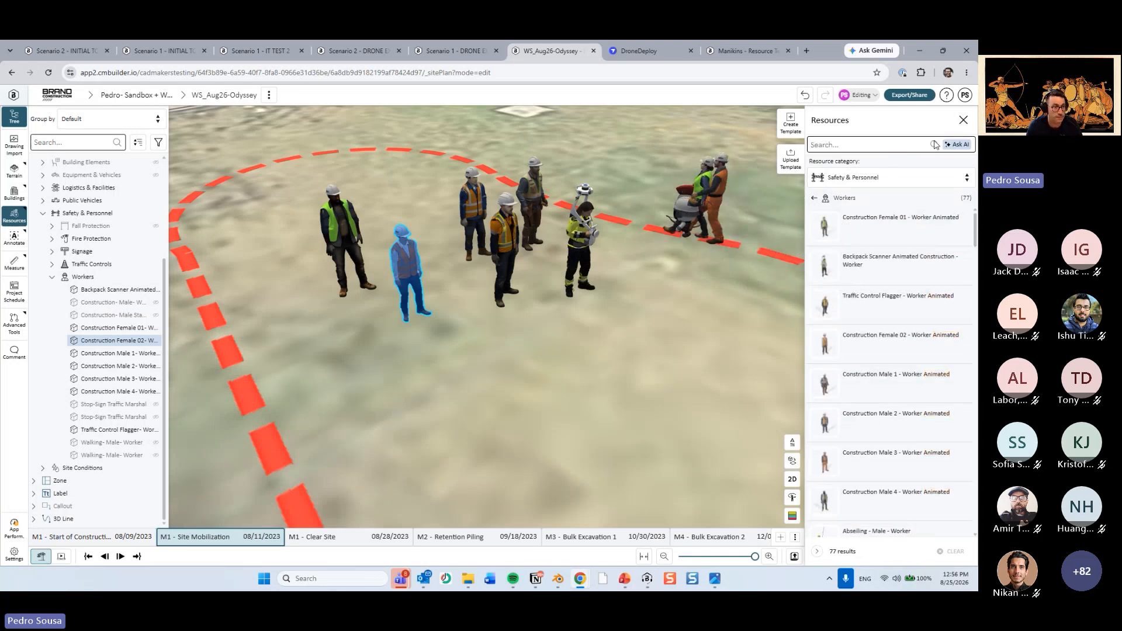
# Switch to PowerPoint and go past the Site Condition Look slide to the Highlighting Work Area slide.
pyautogui.click(624, 579)
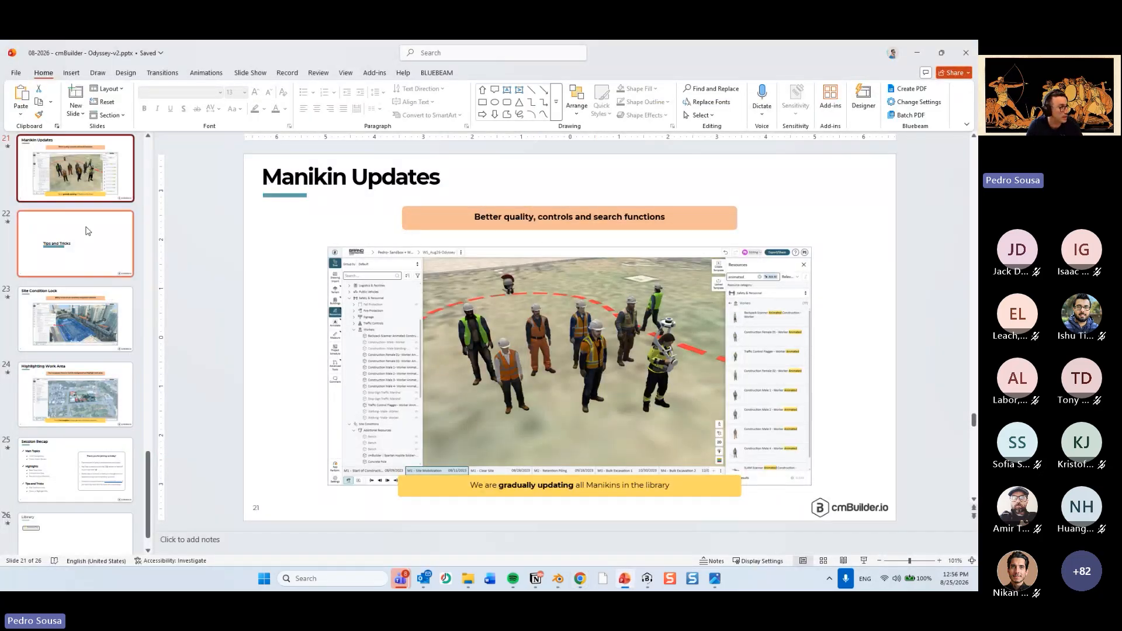
pyautogui.click(90, 315)
pyautogui.click(55, 419)
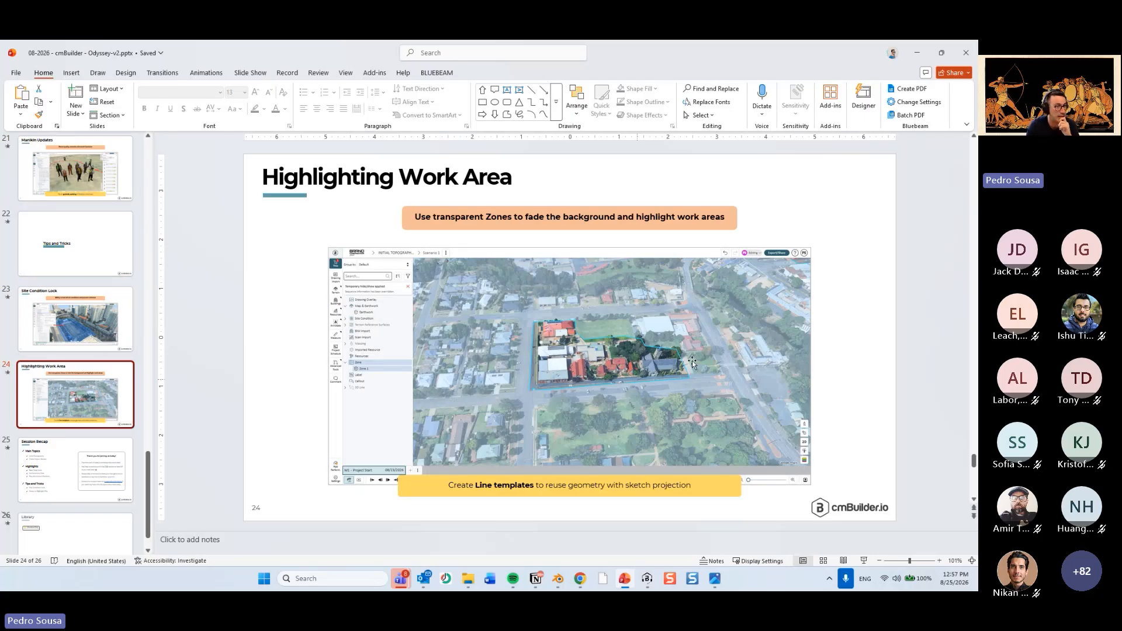
# Return to the browser and bring up Scenario 1 of the initial topography project.
pyautogui.hotkey('alt', 'Tab')
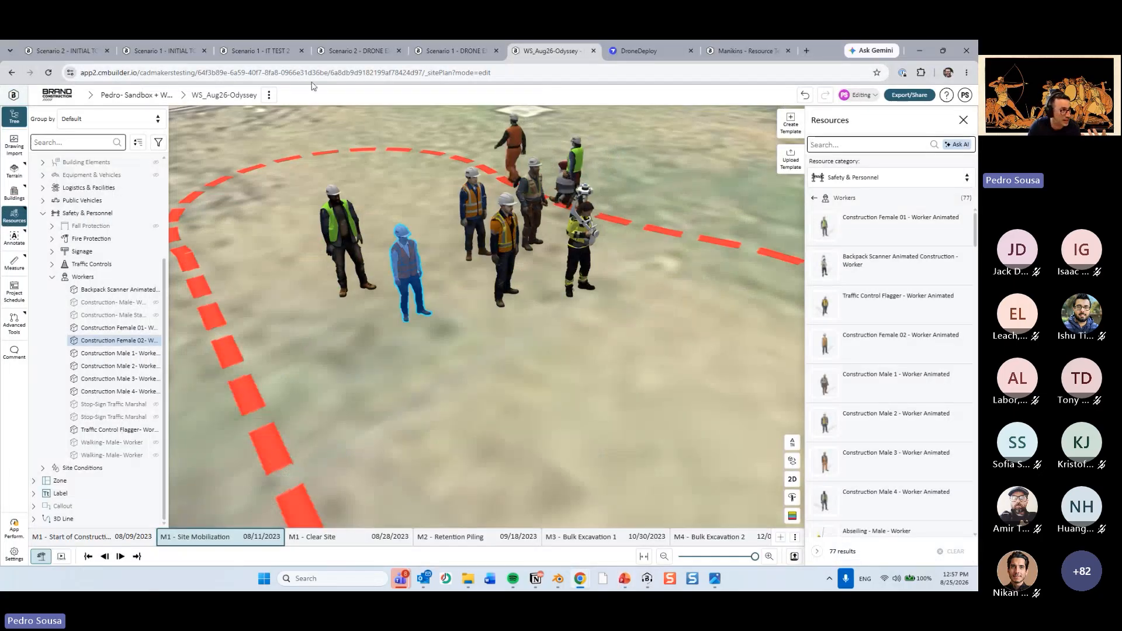
pyautogui.click(260, 51)
pyautogui.click(361, 52)
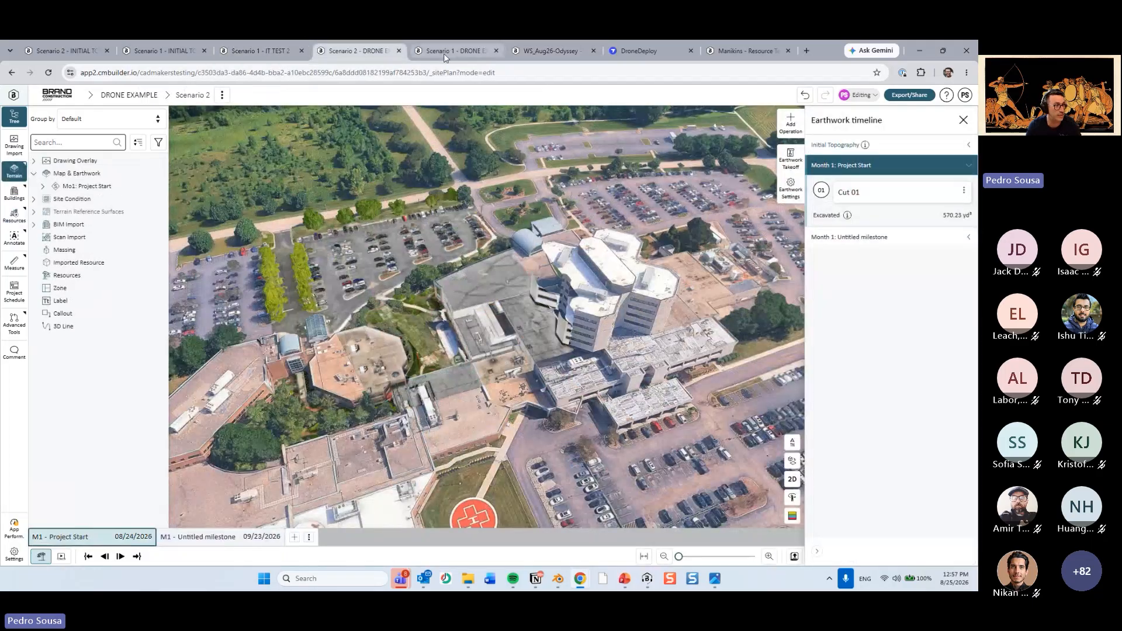
pyautogui.click(443, 52)
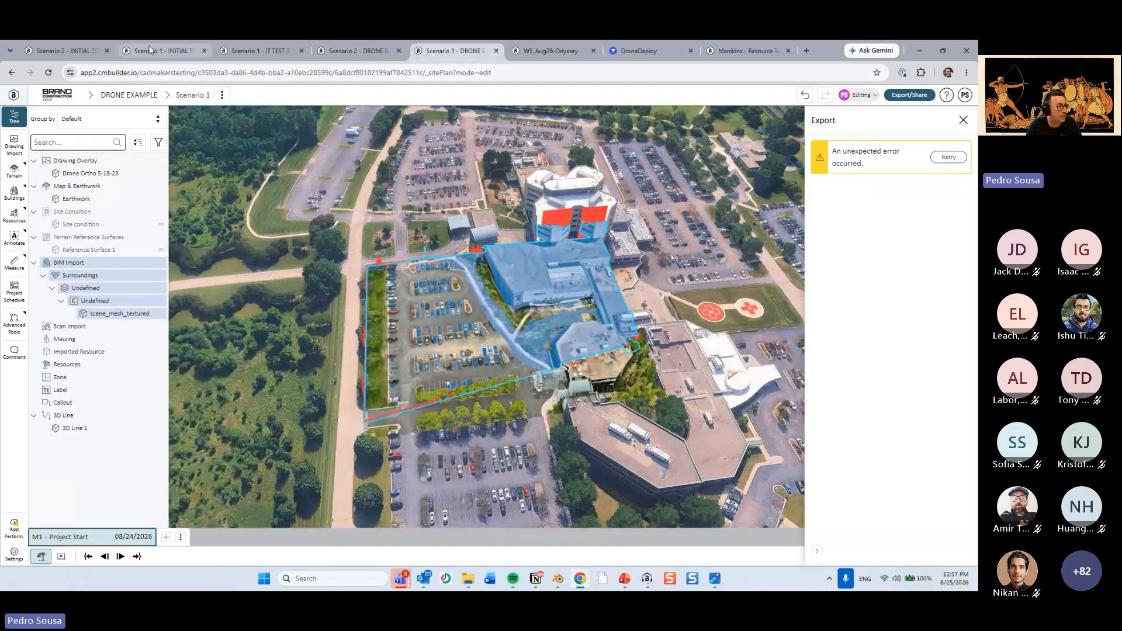
pyautogui.click(164, 51)
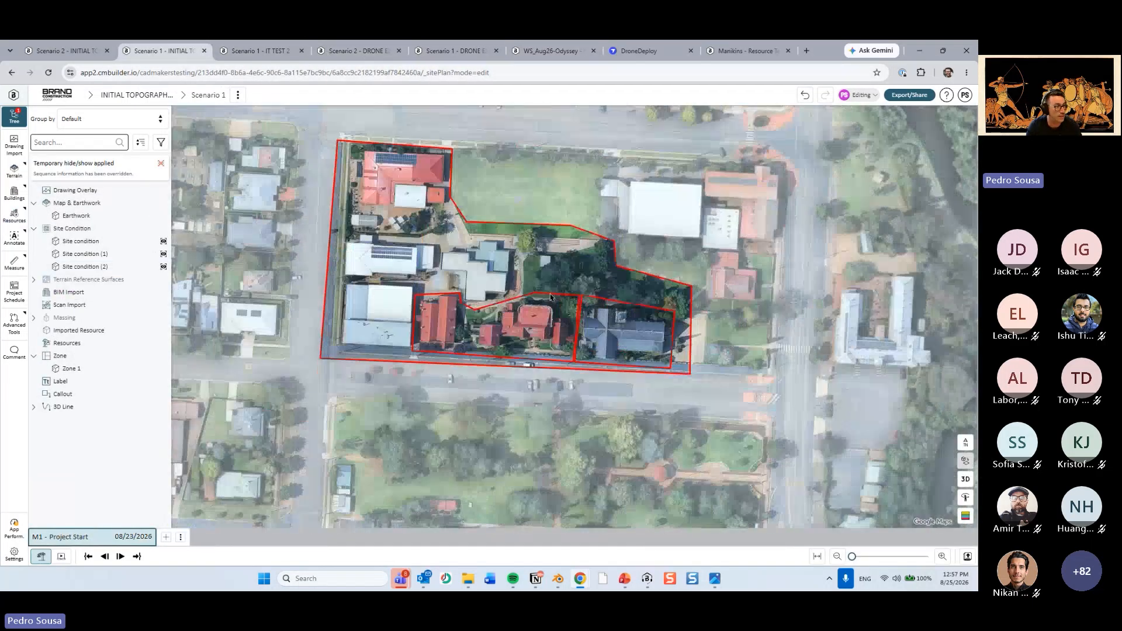
# View the site in 3D and hide the red 3D Line 1 outline around the work area.
pyautogui.moveTo(534, 267); pyautogui.dragTo(452, 302, button='right')
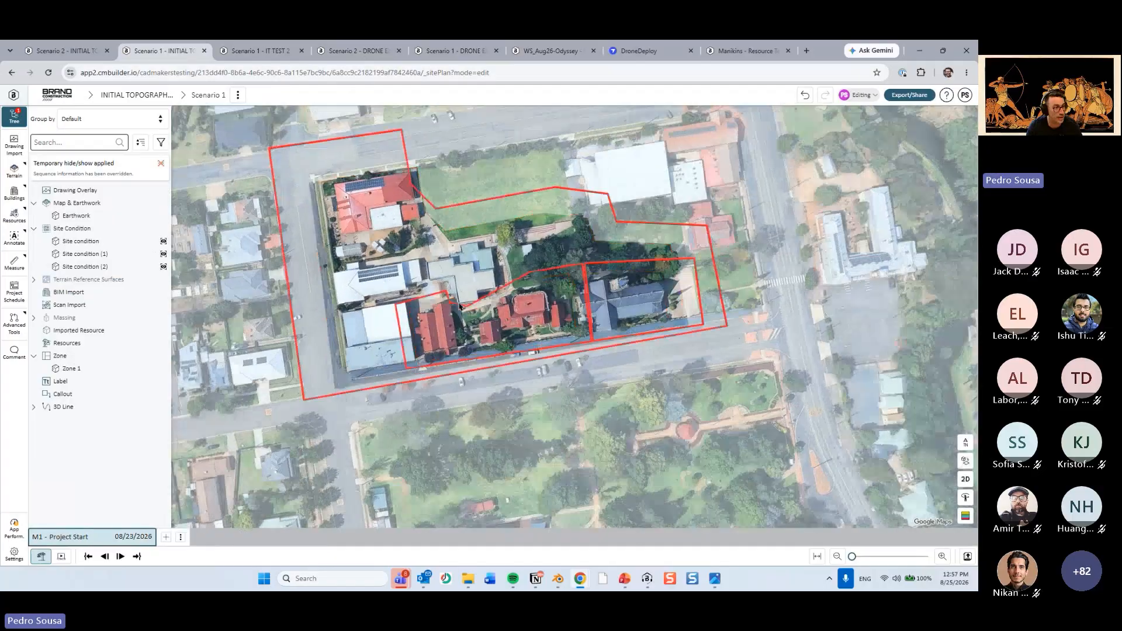
pyautogui.scroll(3, 445, 271)
pyautogui.click(449, 259)
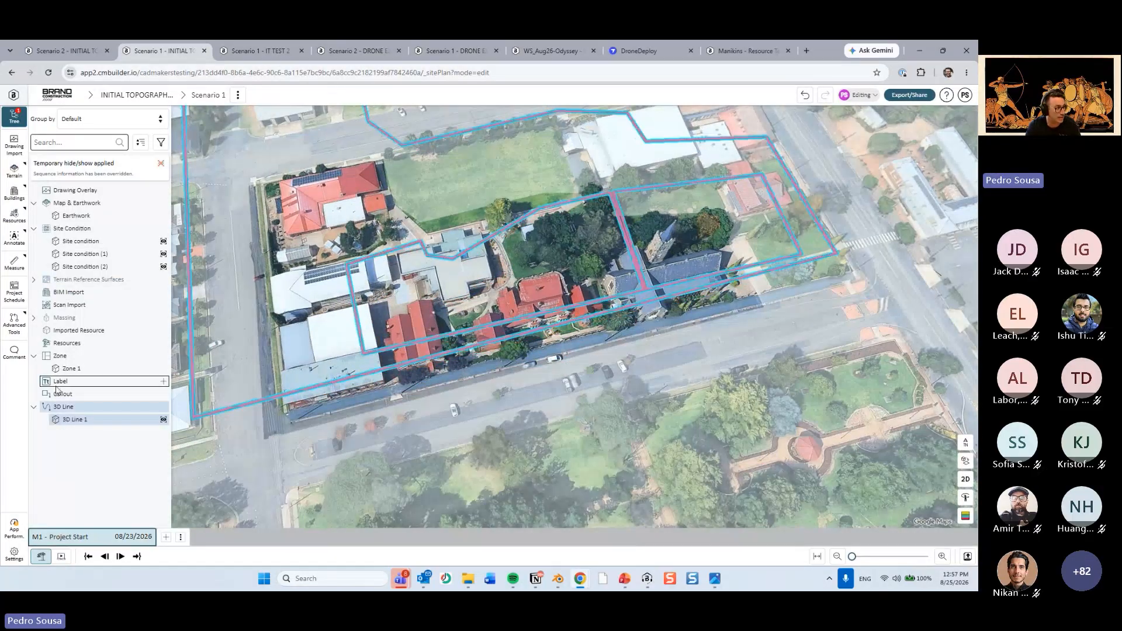
pyautogui.press('h')
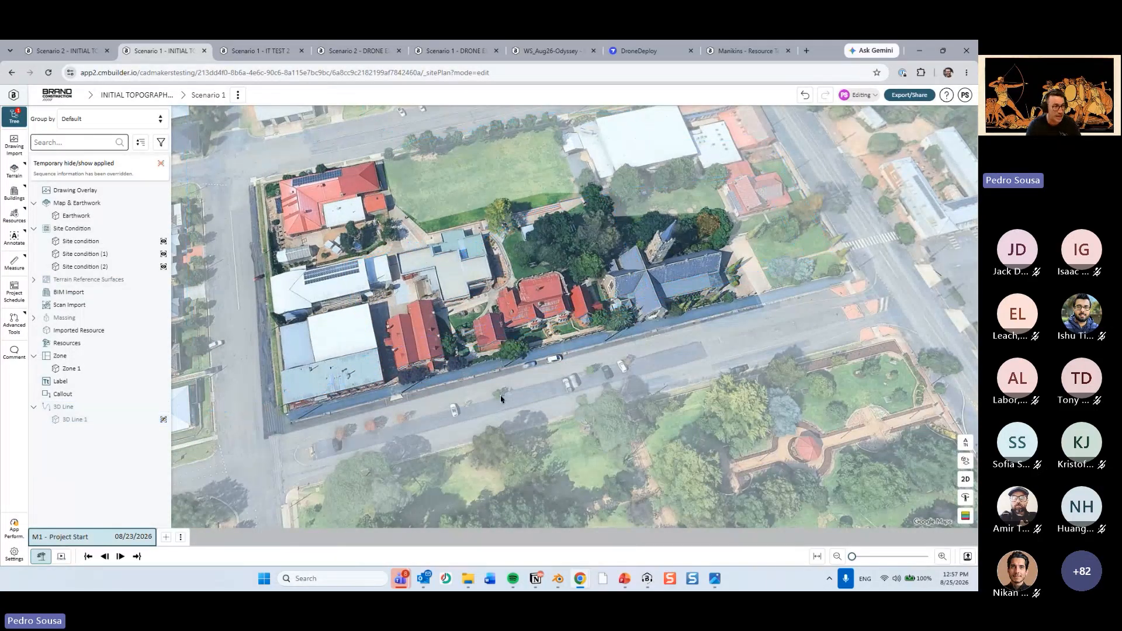
# Examine the highlighted work area against its faded surroundings from several distances and angles.
pyautogui.scroll(-4, 501, 394)
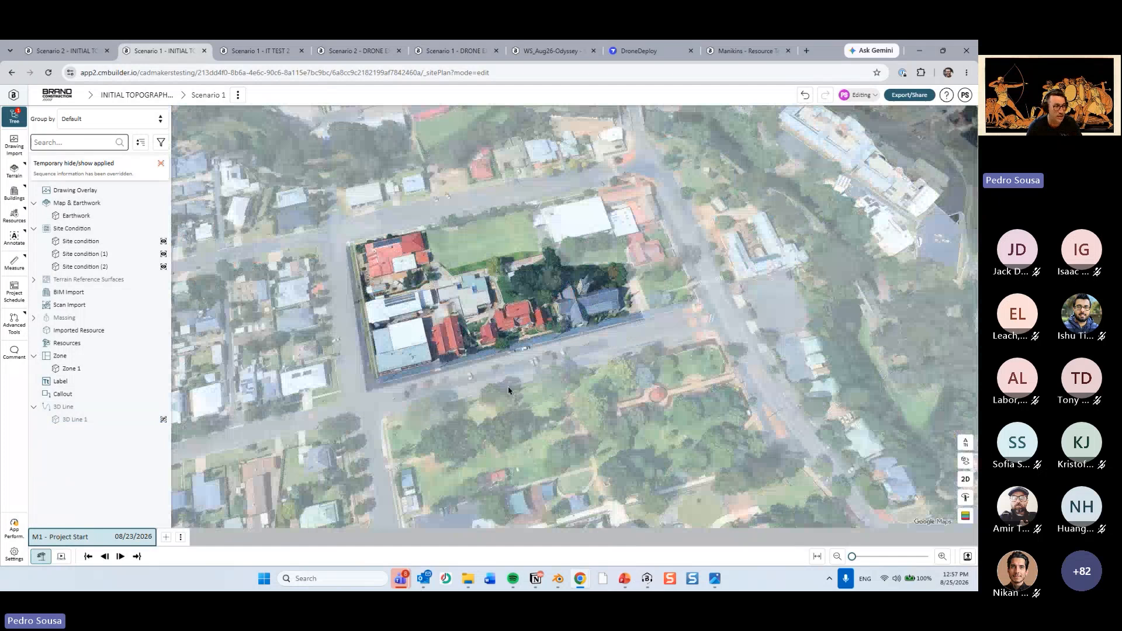
pyautogui.moveTo(507, 387); pyautogui.dragTo(463, 295, button='right')
pyautogui.scroll(3, 485, 325)
pyautogui.scroll(-3, 592, 353)
pyautogui.moveTo(593, 353); pyautogui.dragTo(594, 365, button='right')
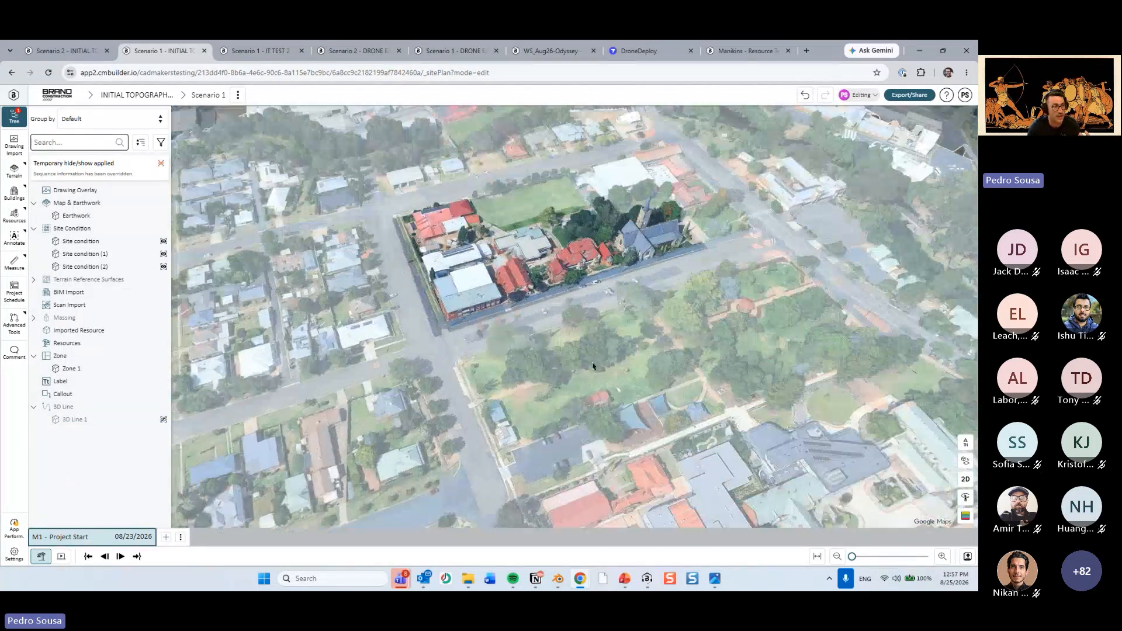
pyautogui.moveTo(594, 366); pyautogui.dragTo(683, 423)
pyautogui.scroll(3, 685, 423)
pyautogui.moveTo(776, 393); pyautogui.dragTo(631, 377, button='right')
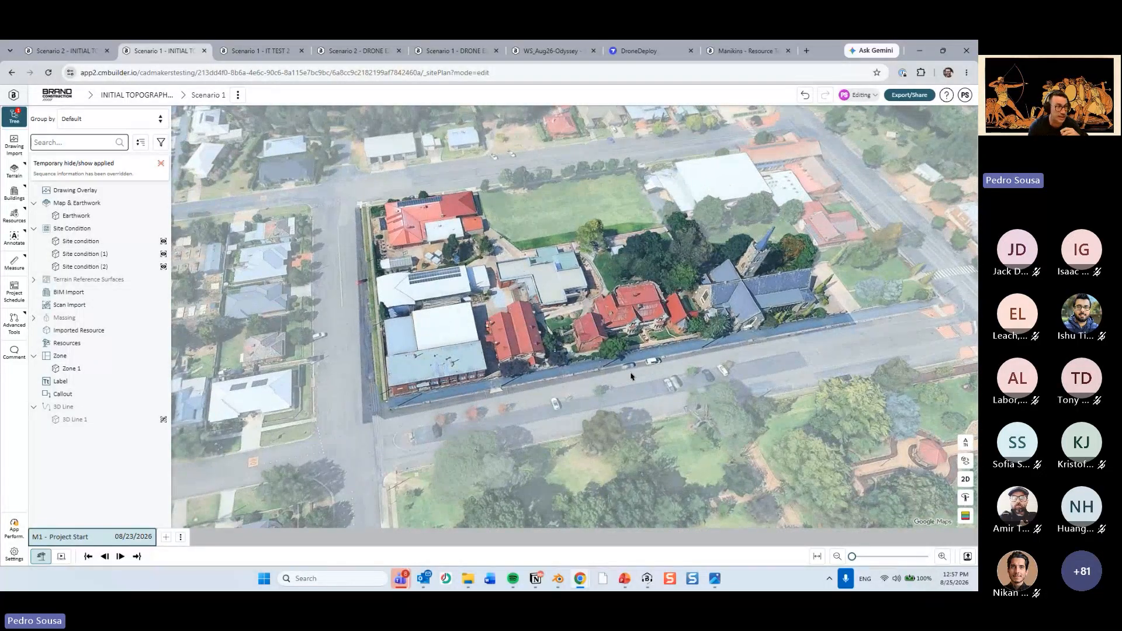
# Open the sketch of Zone 1 and examine its large outer boundary and the cut-out around the work area.
pyautogui.click(575, 203)
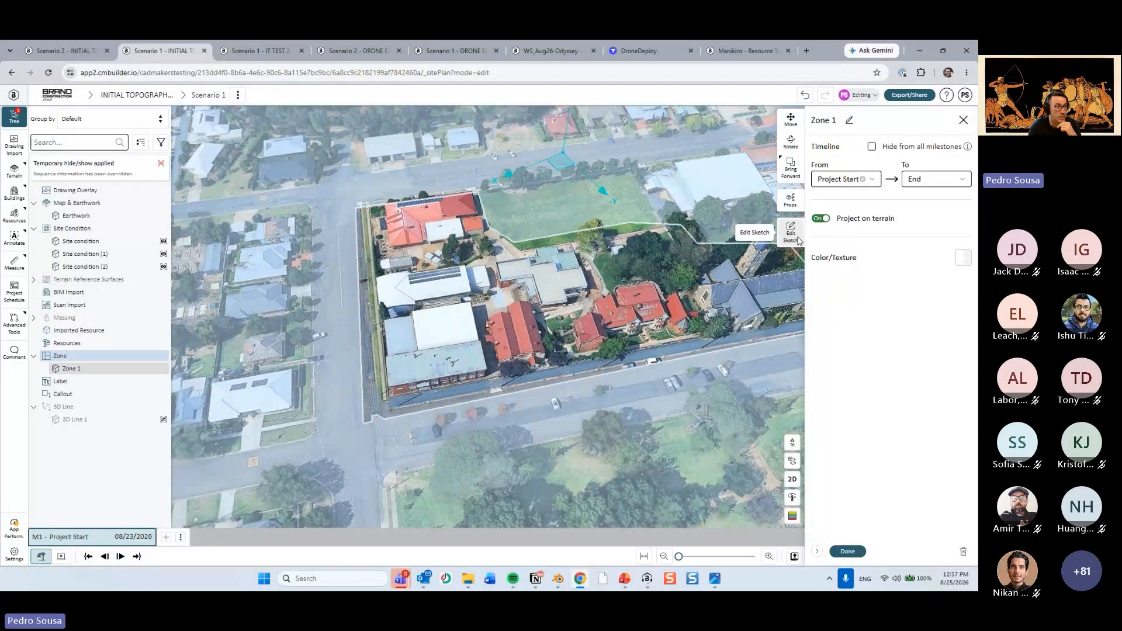
pyautogui.click(791, 233)
pyautogui.scroll(-3, 606, 275)
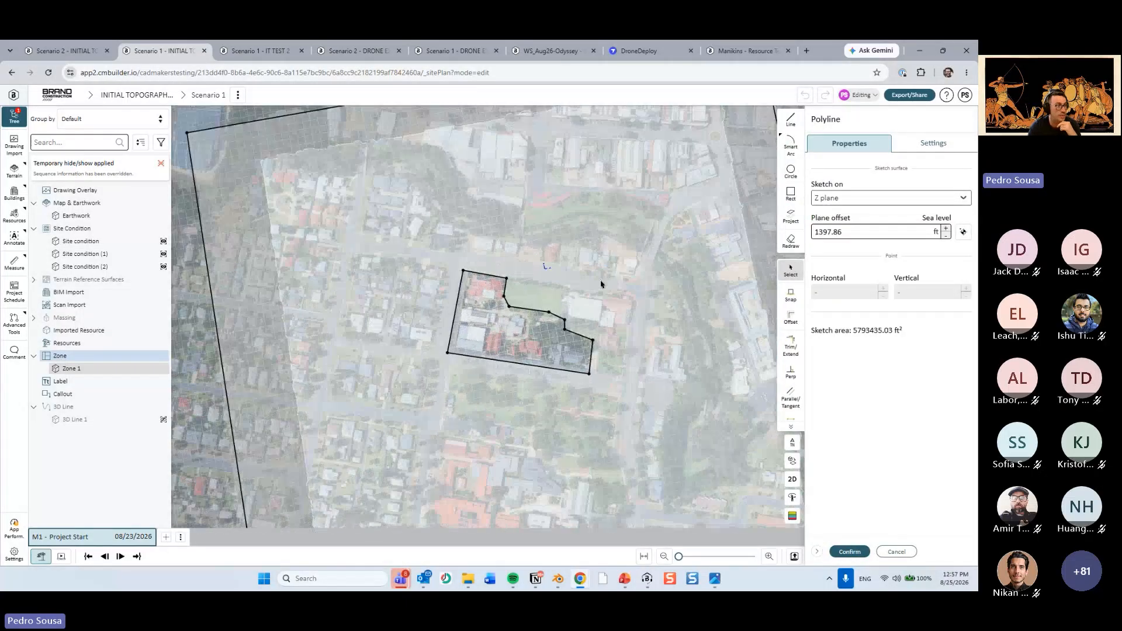
pyautogui.scroll(5, 482, 333)
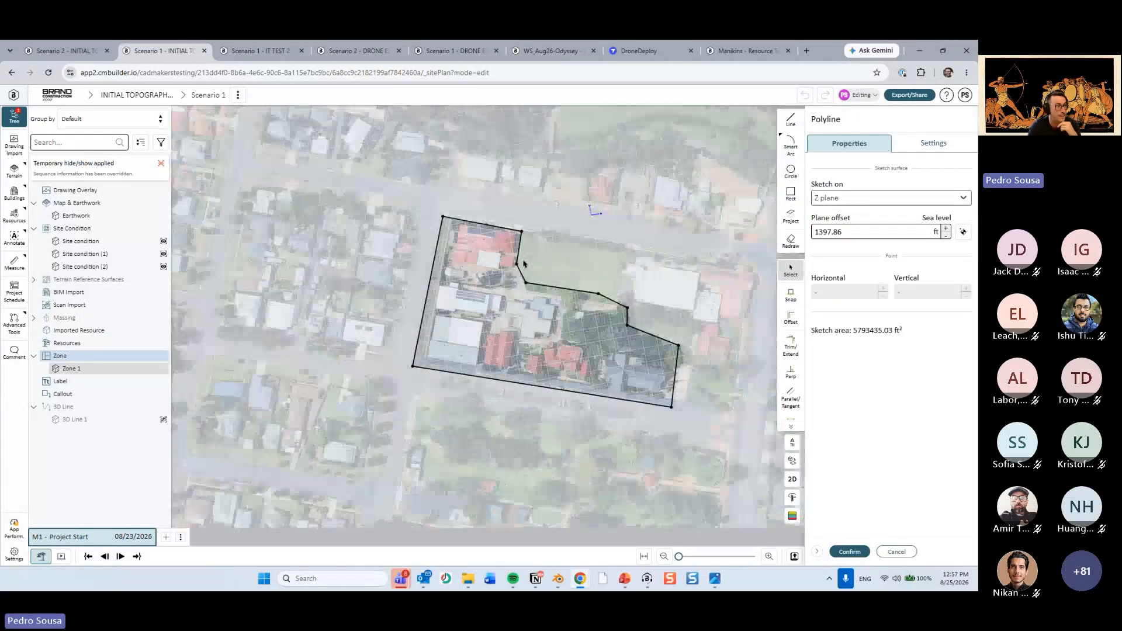
pyautogui.scroll(-2, 464, 327)
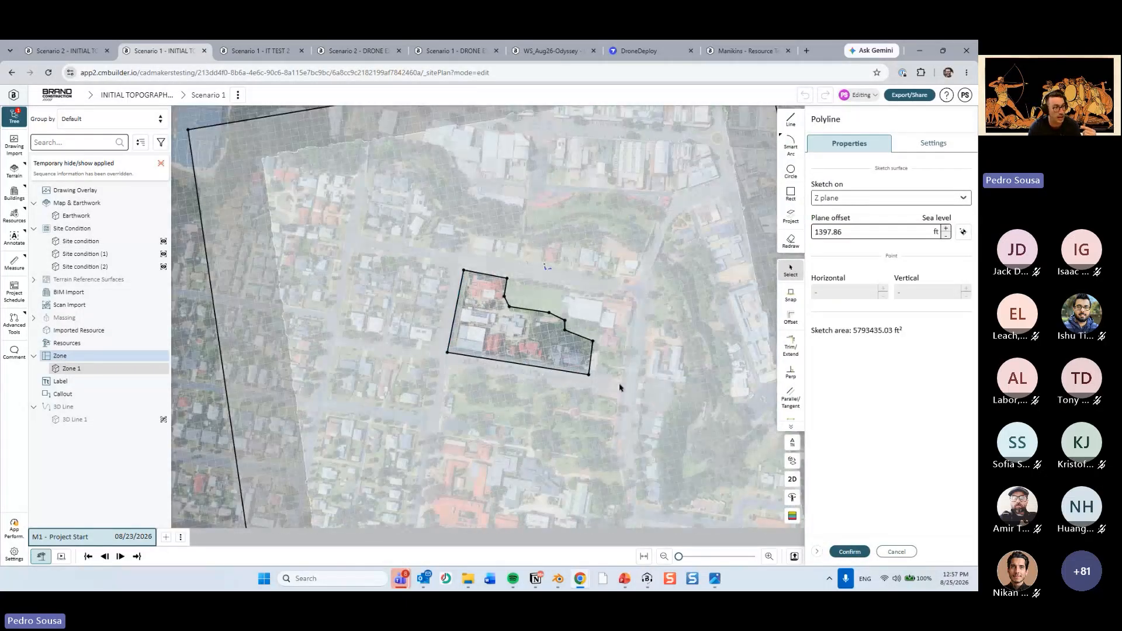
pyautogui.scroll(2, 523, 323)
pyautogui.scroll(2, 527, 329)
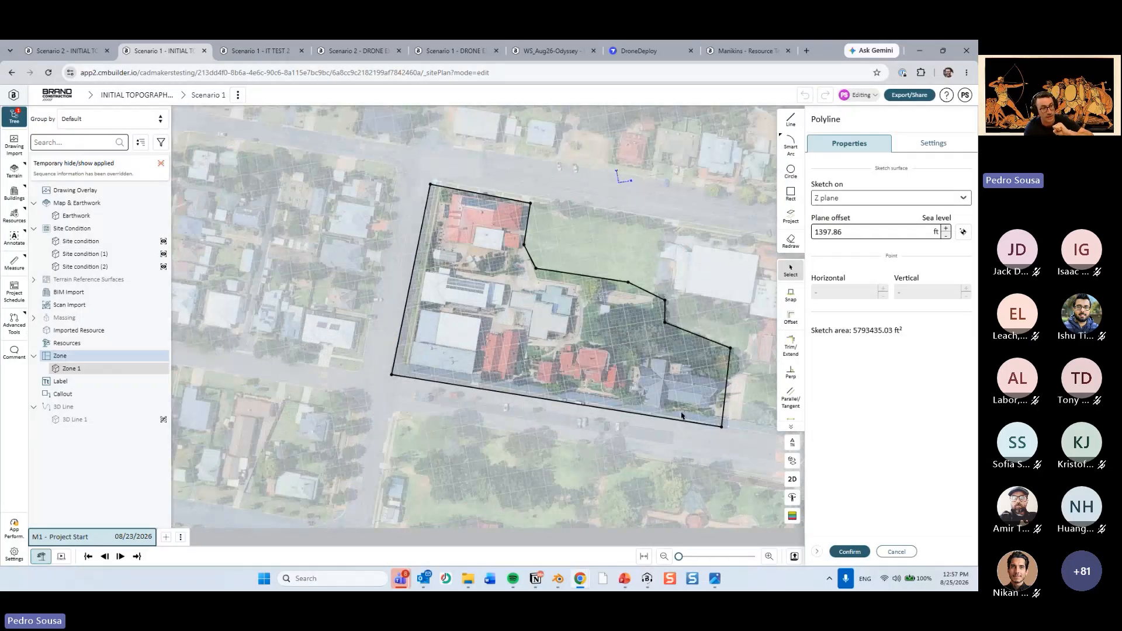
pyautogui.click(849, 552)
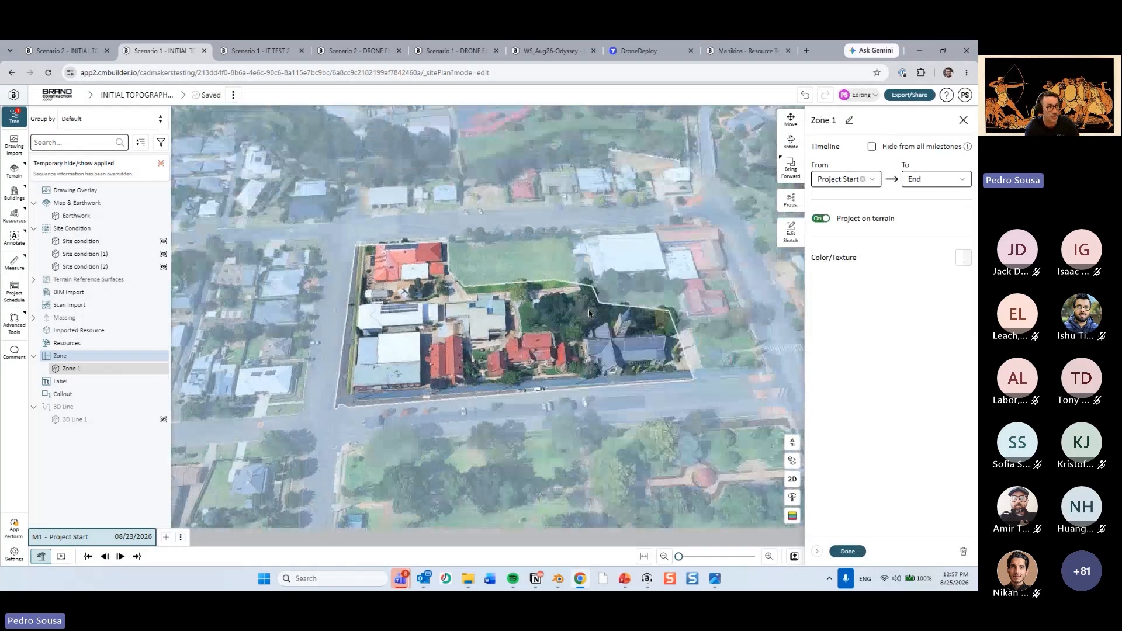
# Give Zone 1 a custom dark grey colour with RGB 92, 92, 92 and an alpha of 0.4.
pyautogui.moveTo(589, 313); pyautogui.dragTo(597, 321)
pyautogui.press('Escape')
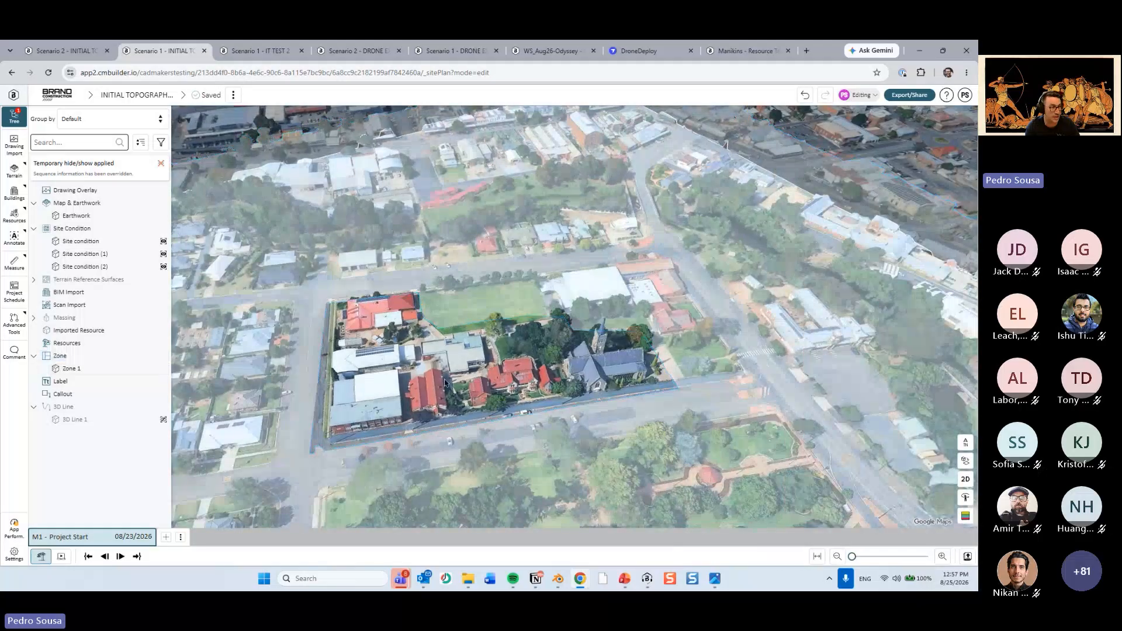
pyautogui.moveTo(444, 383); pyautogui.dragTo(530, 365)
pyautogui.moveTo(540, 292); pyautogui.dragTo(587, 270)
pyautogui.click(587, 269)
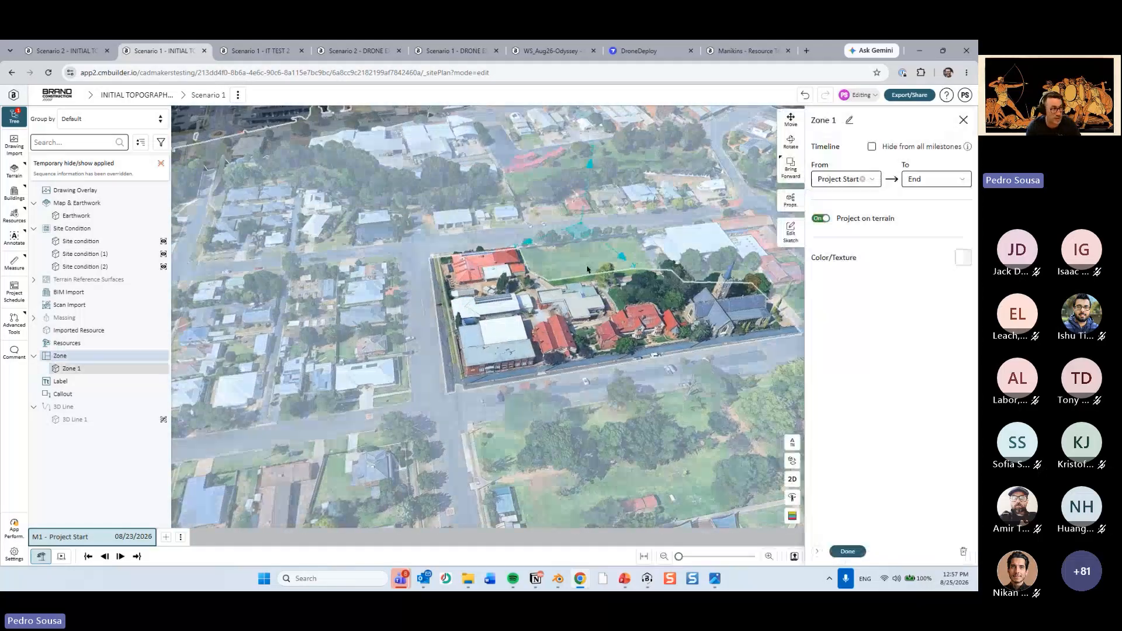
pyautogui.scroll(5, 804, 268)
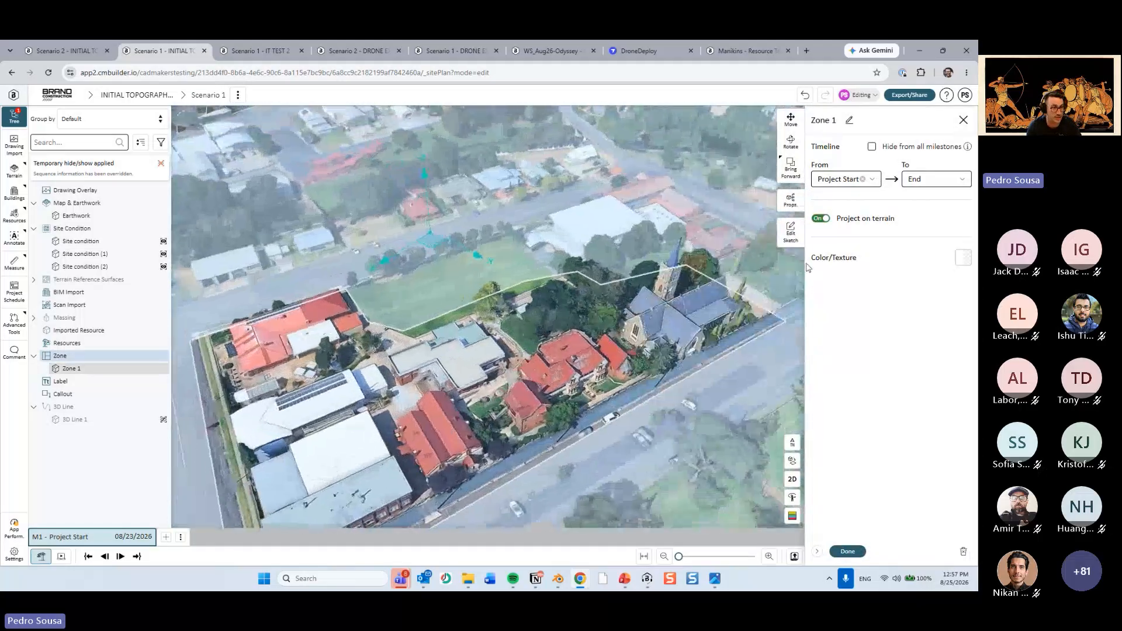
pyautogui.click(963, 257)
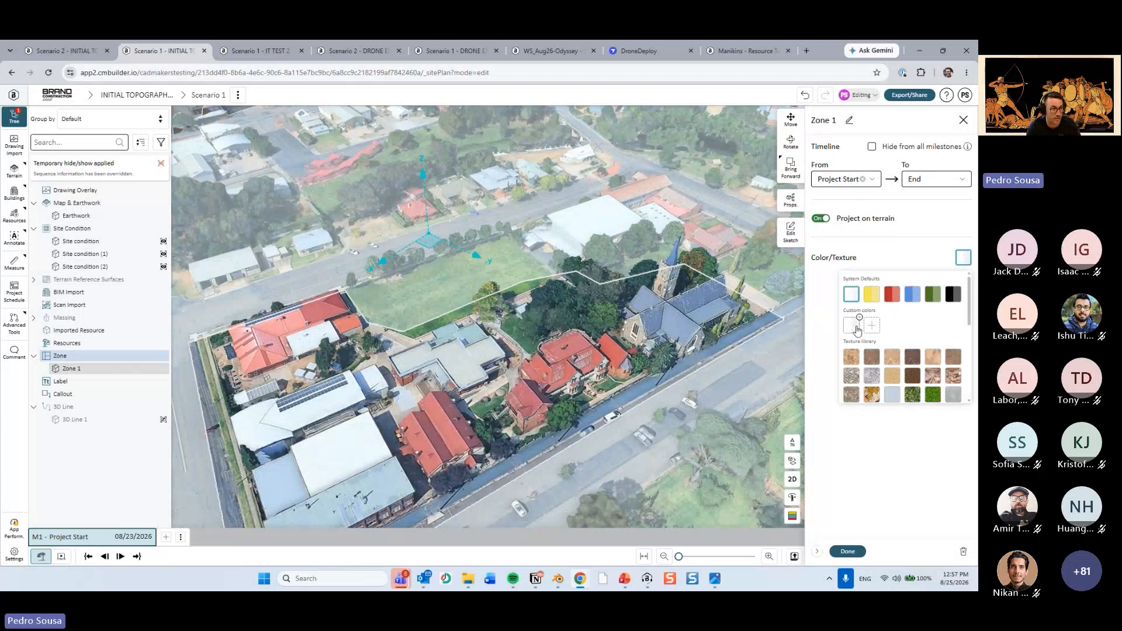
pyautogui.click(871, 327)
pyautogui.click(854, 321)
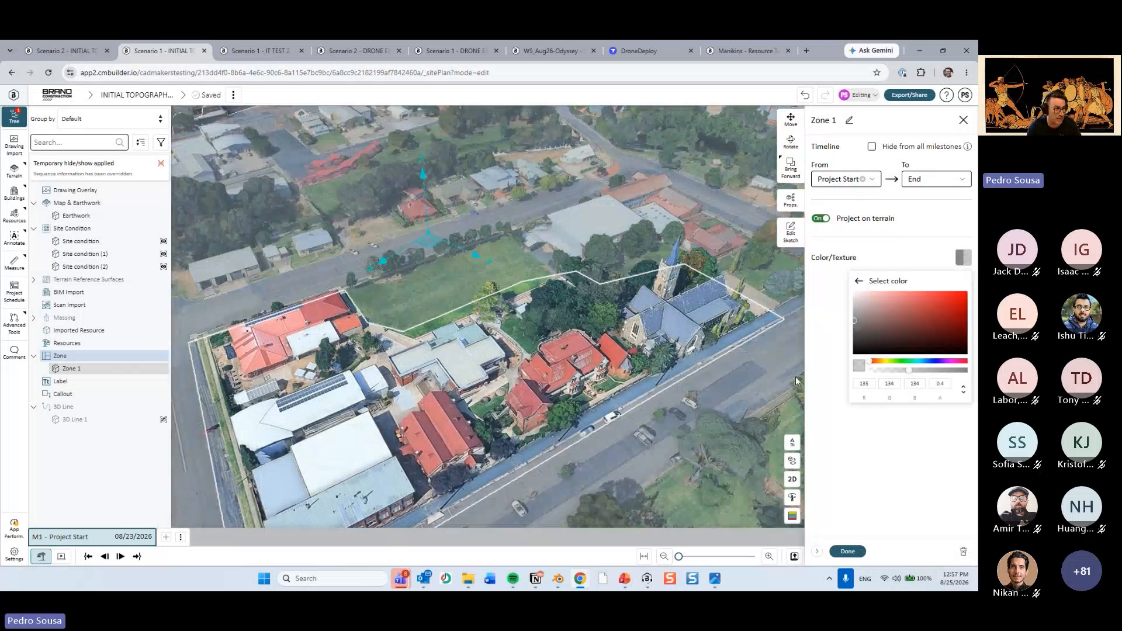
pyautogui.click(855, 331)
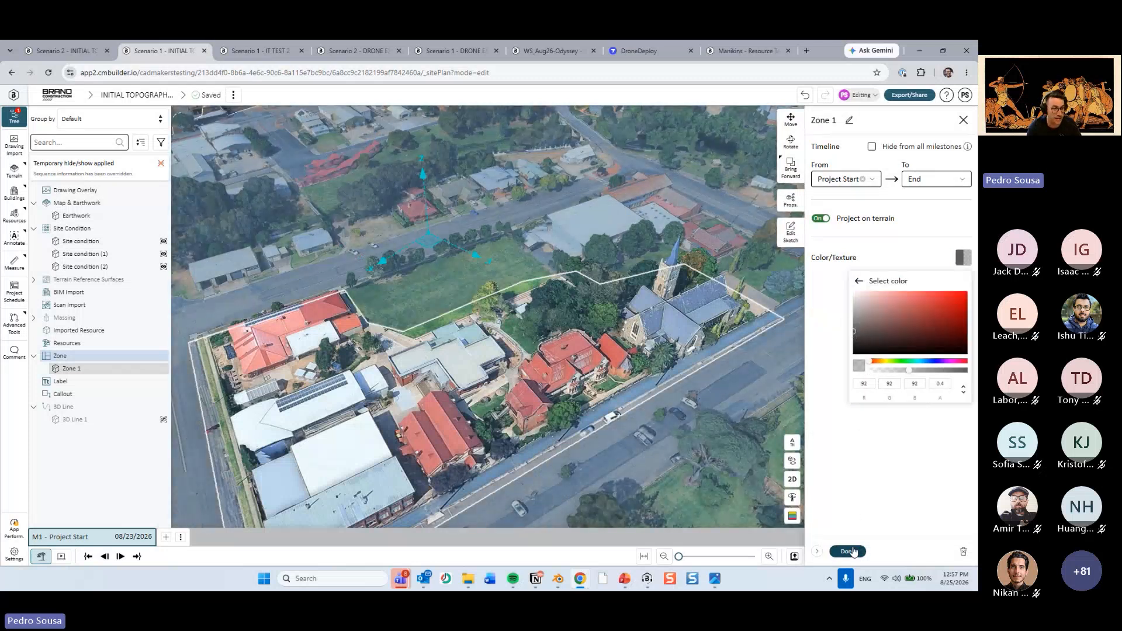
pyautogui.click(848, 551)
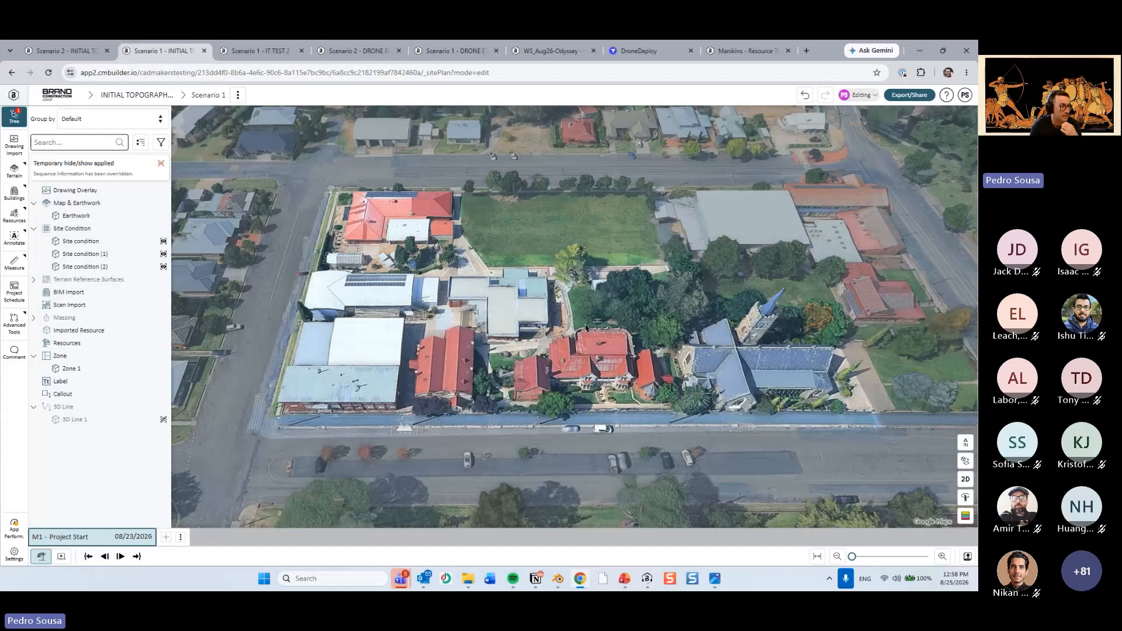
# Show the 3D Line 1 outline over the site for reference and hide it again.
pyautogui.click(568, 191)
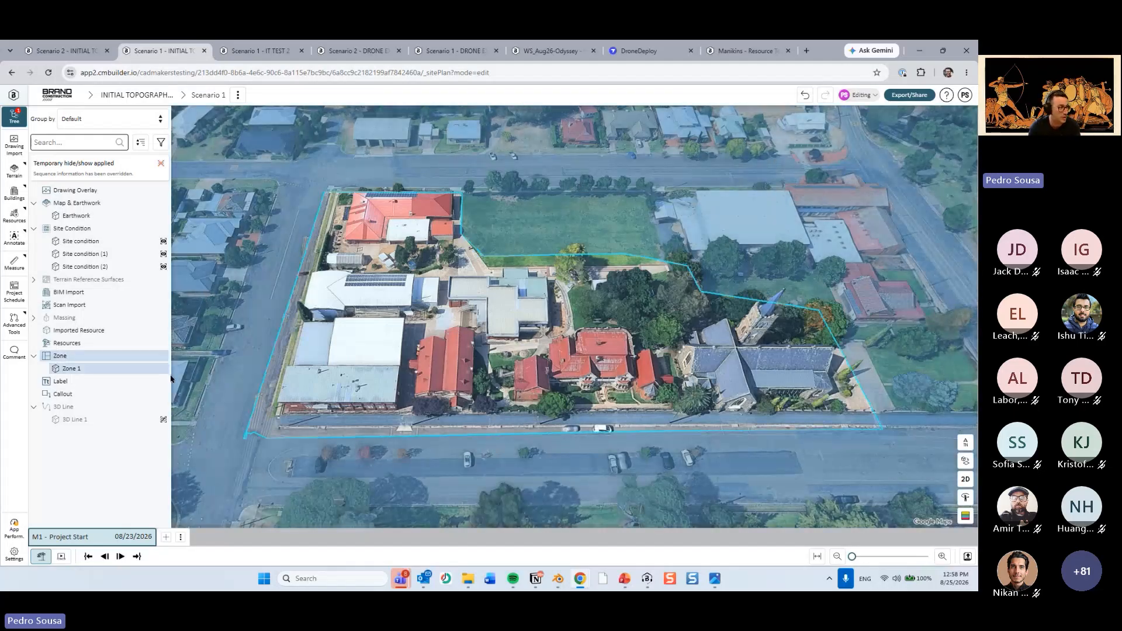
pyautogui.click(105, 421)
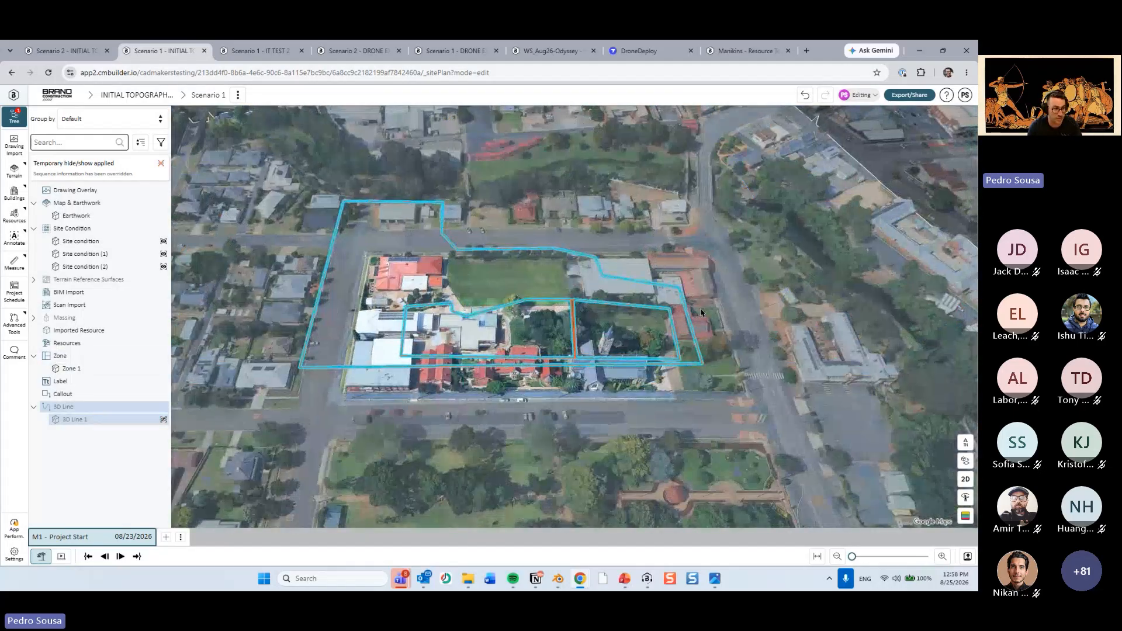
pyautogui.click(611, 321)
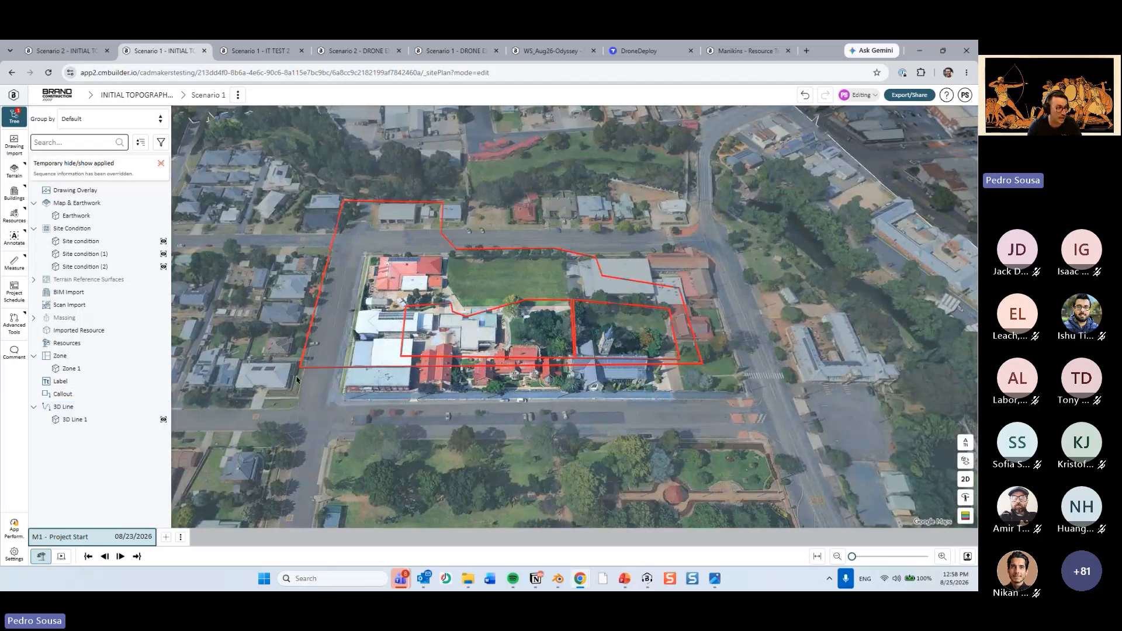
pyautogui.click(77, 423)
pyautogui.press('h')
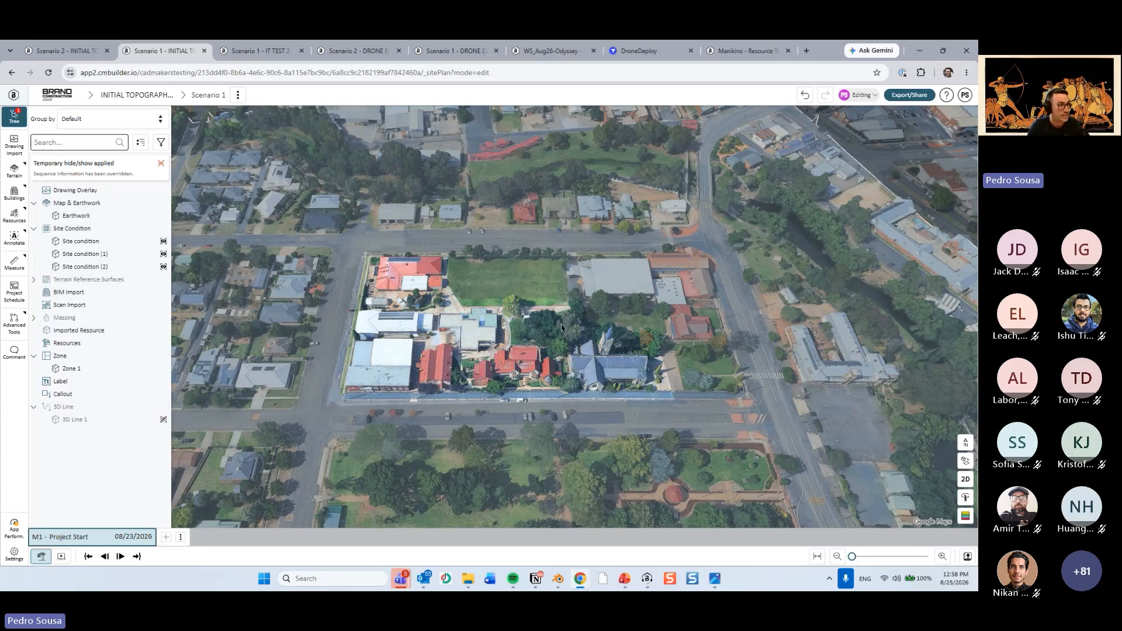
# Switch to PowerPoint to present the Session Recap slide, and return to the site plan in the browser.
pyautogui.click(625, 579)
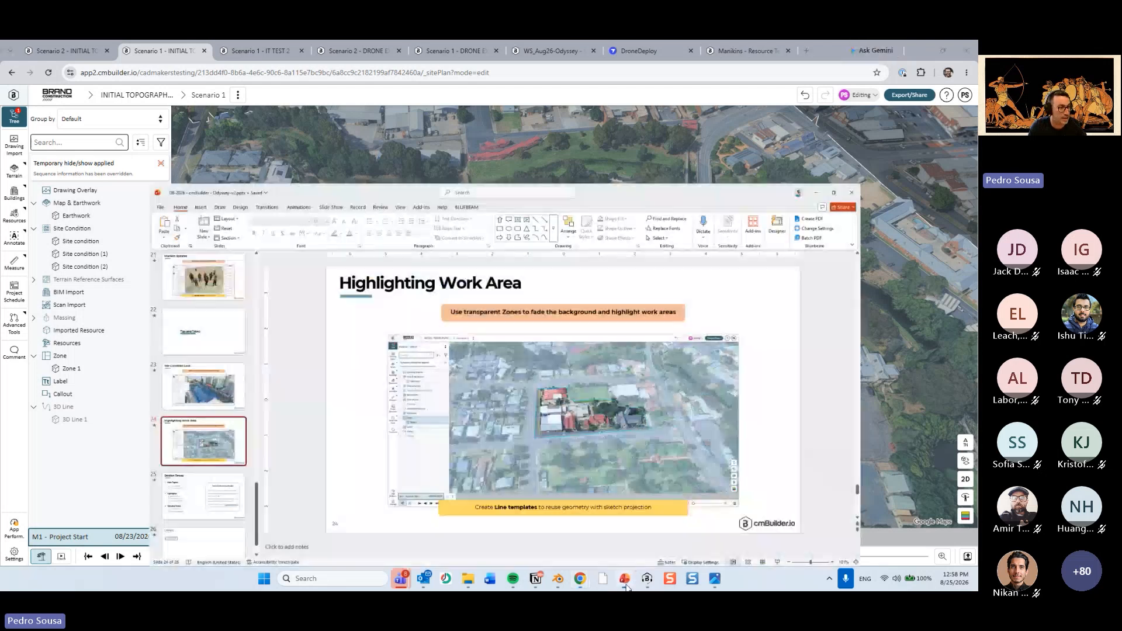
pyautogui.click(62, 476)
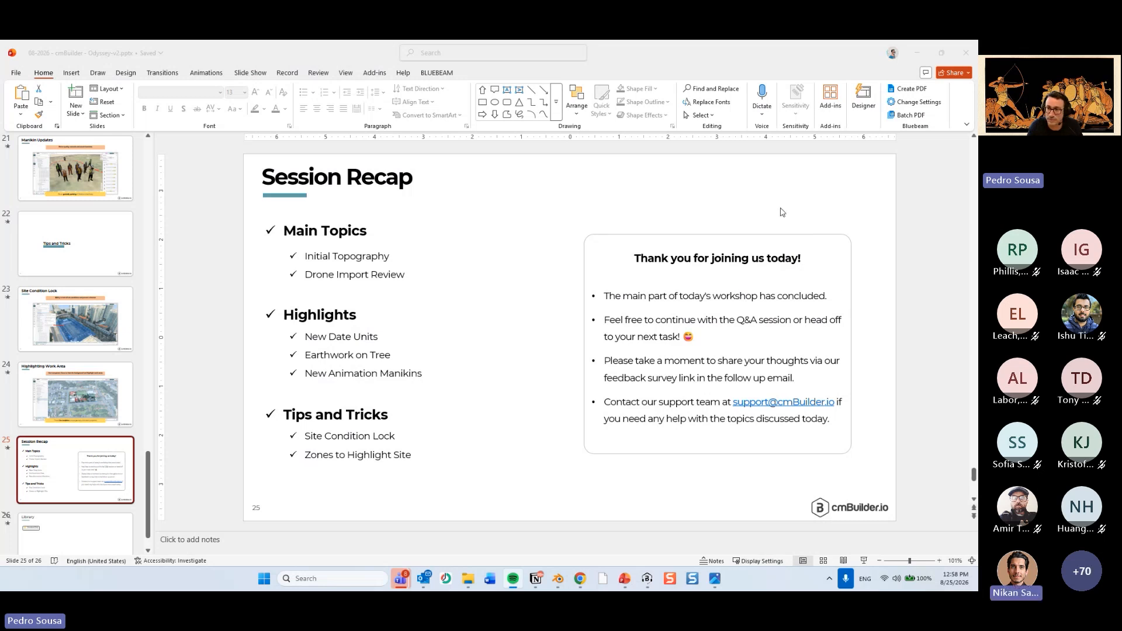
pyautogui.click(919, 53)
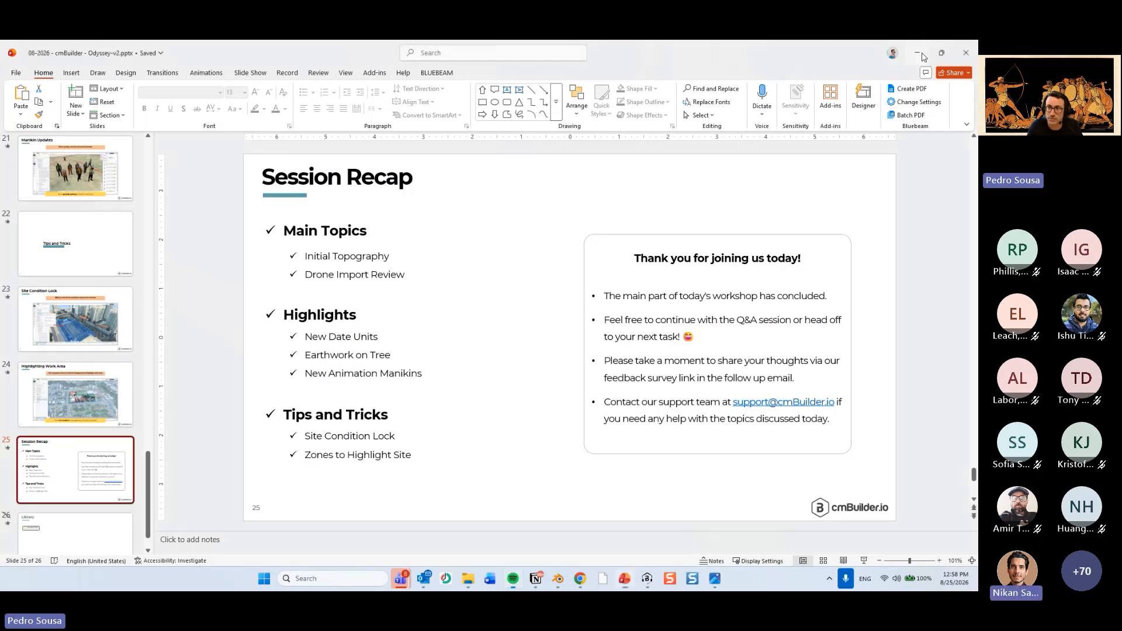
pyautogui.click(512, 365)
pyautogui.scroll(5, 508, 359)
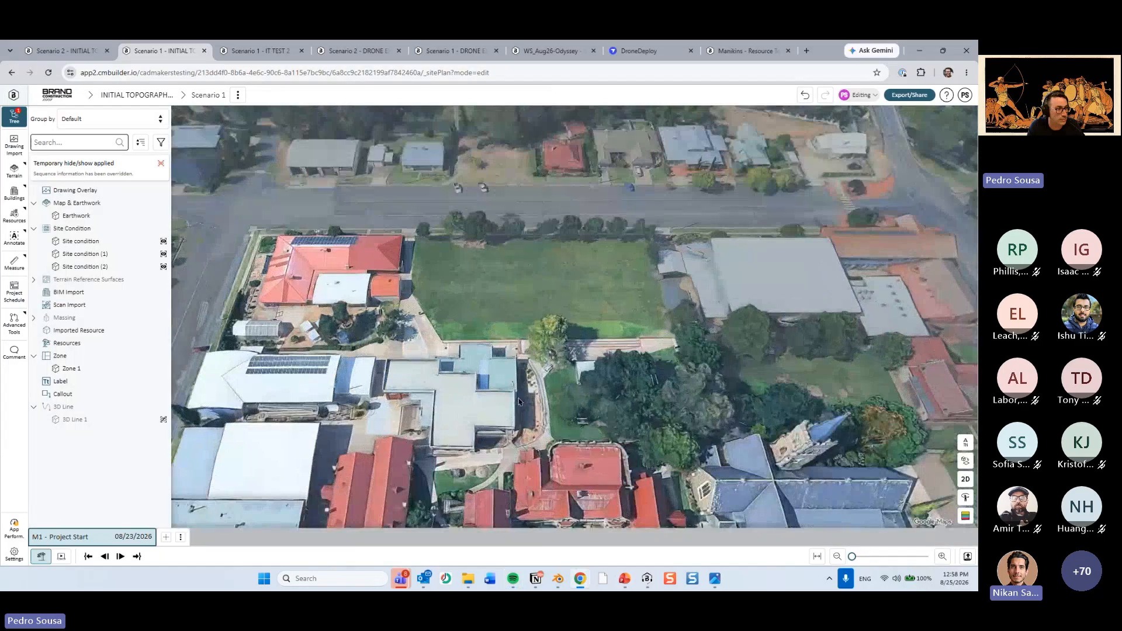
pyautogui.moveTo(509, 403); pyautogui.dragTo(801, 421)
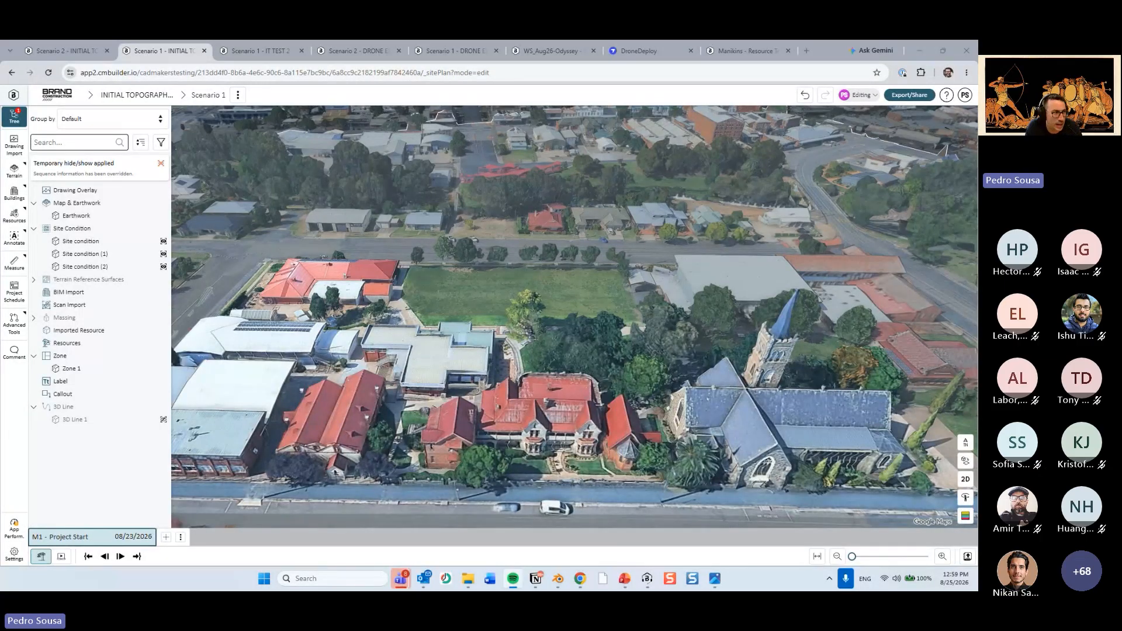
pyautogui.moveTo(227, 424); pyautogui.dragTo(213, 350, button='middle')
# Try the index-only and calendar date displays for milestones in the display settings, and set dates to show as Relative date.
pyautogui.click(14, 554)
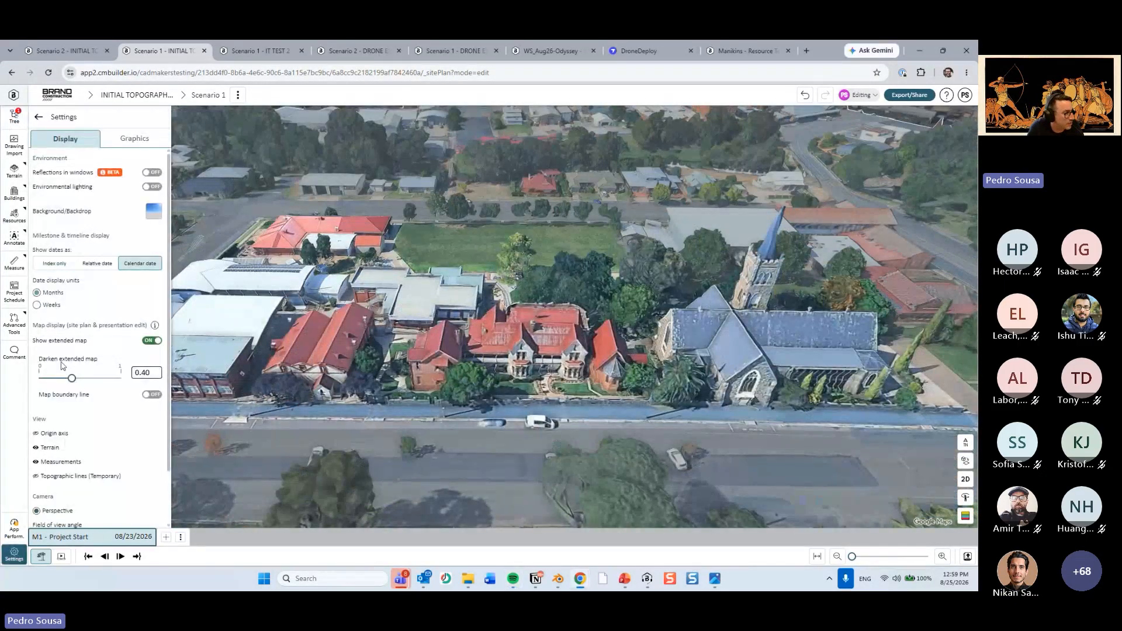
pyautogui.click(52, 266)
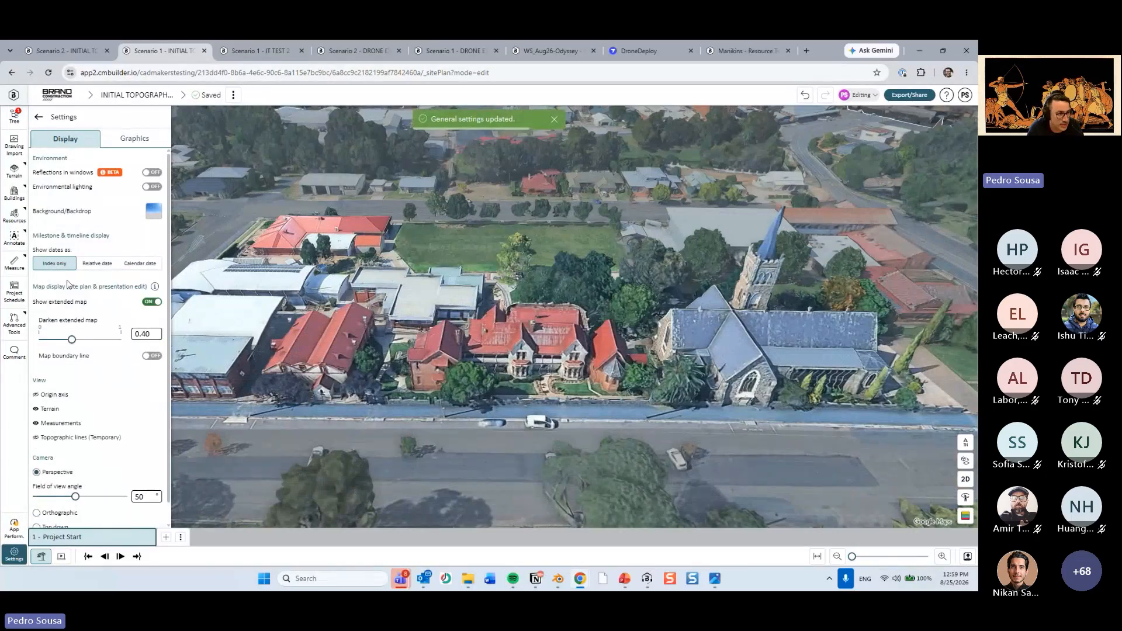
pyautogui.click(133, 264)
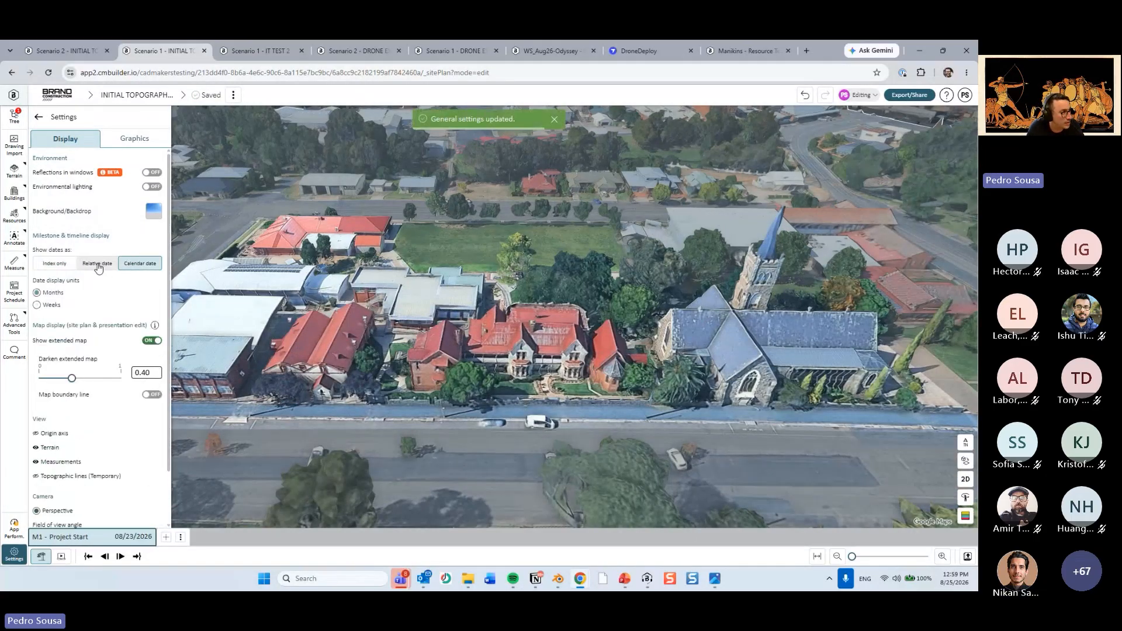
pyautogui.click(100, 264)
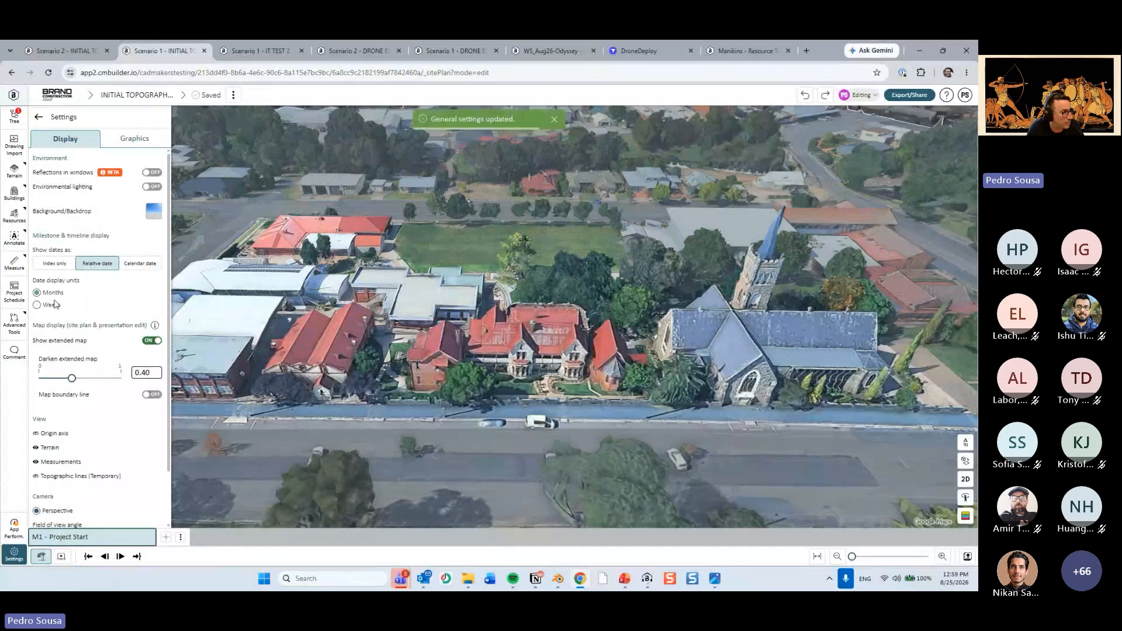
pyautogui.click(129, 269)
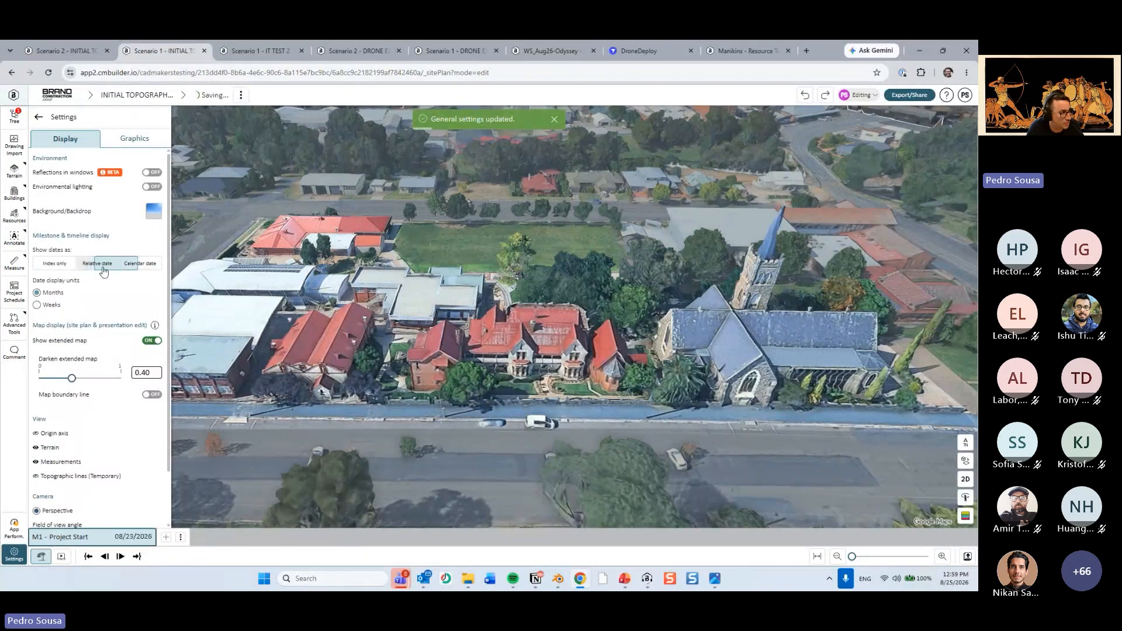
pyautogui.click(104, 267)
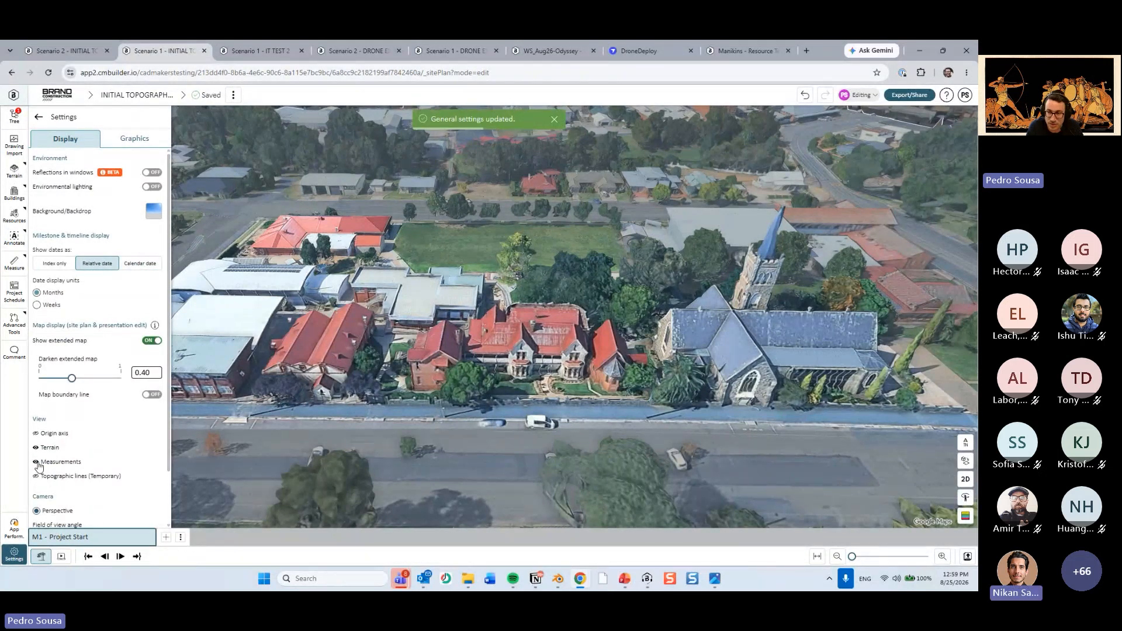